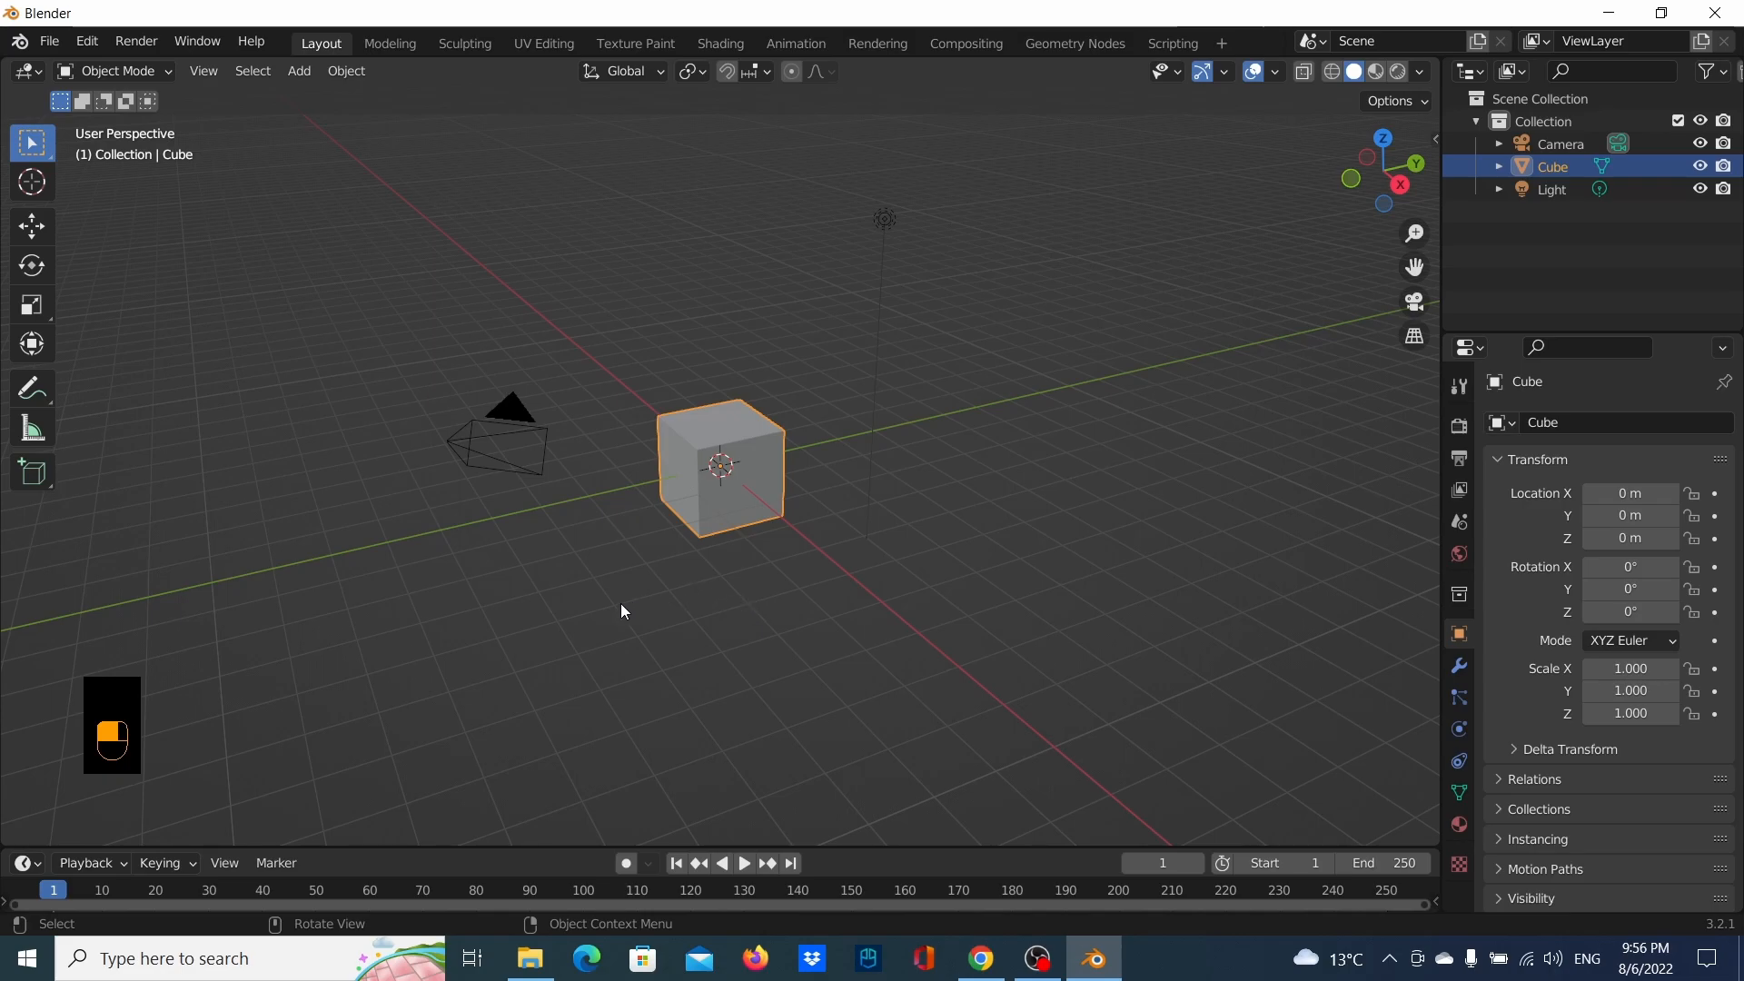
Delete the default camera, cube and light from the scene
{"action": "scroll", "coordinate": [744, 613], "scroll_direction": "down", "scroll_amount": 1}
{"action": "middle_click_drag", "start_coordinate": [678, 614], "coordinate": [905, 637]}
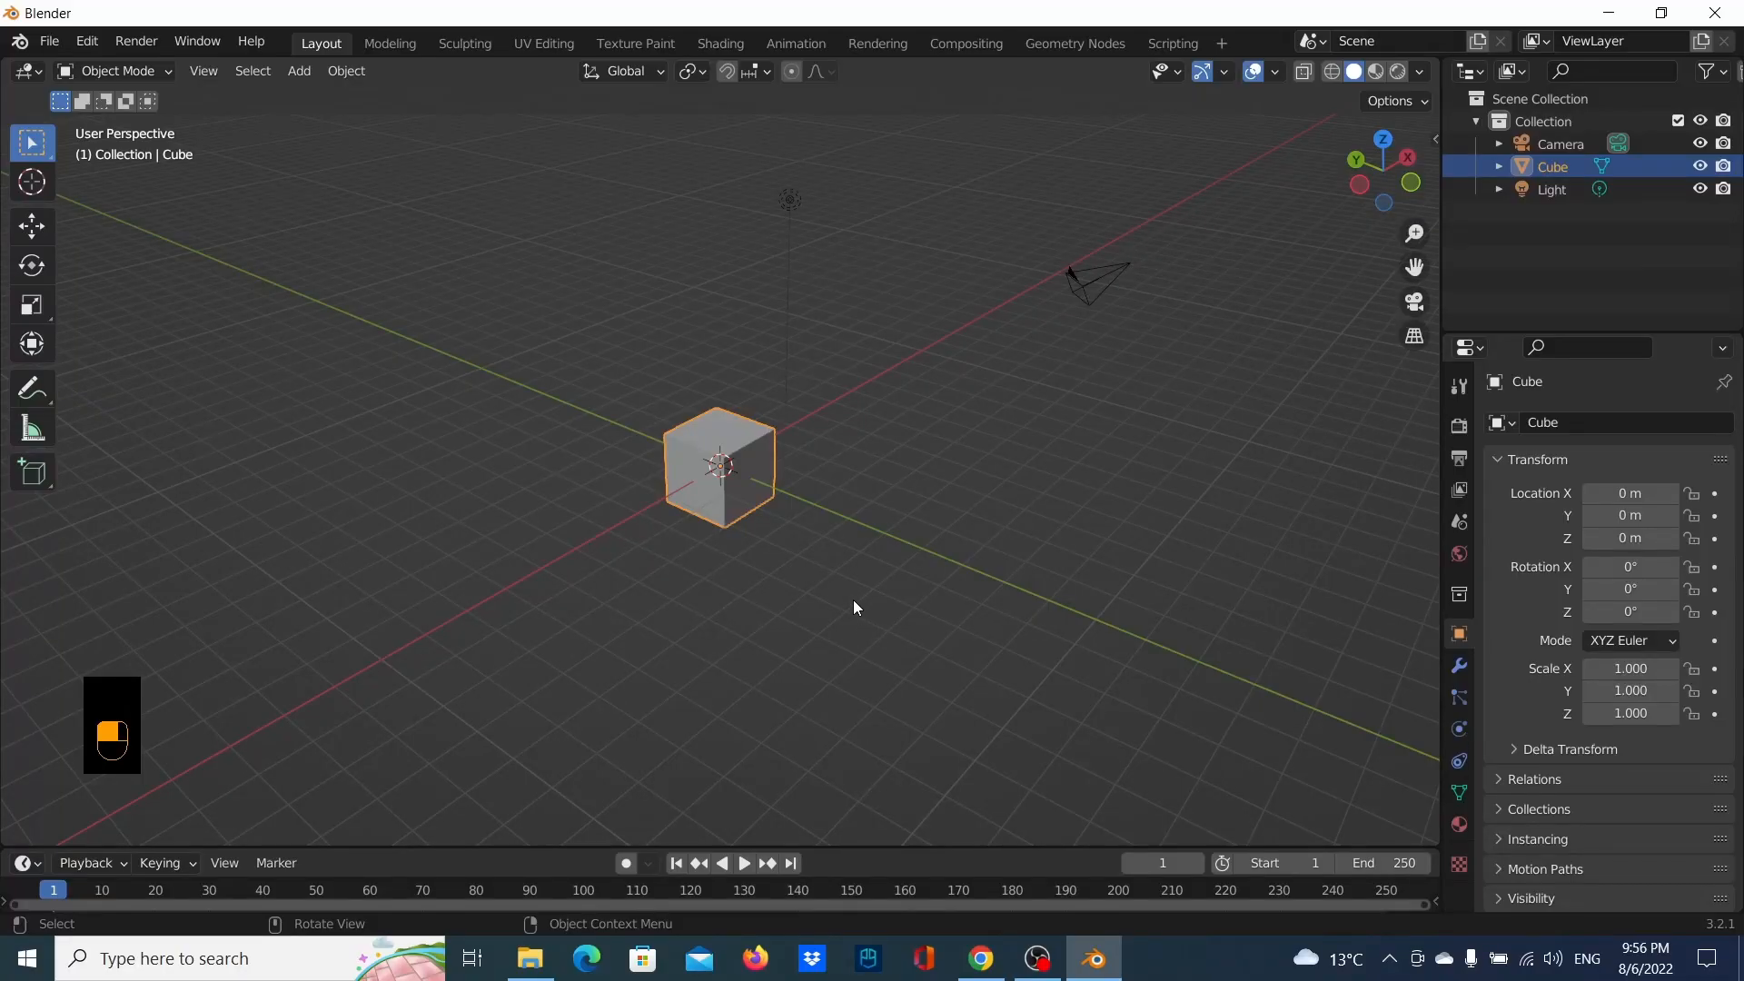
{"action": "middle_click_drag", "start_coordinate": [845, 590], "coordinate": [808, 582]}
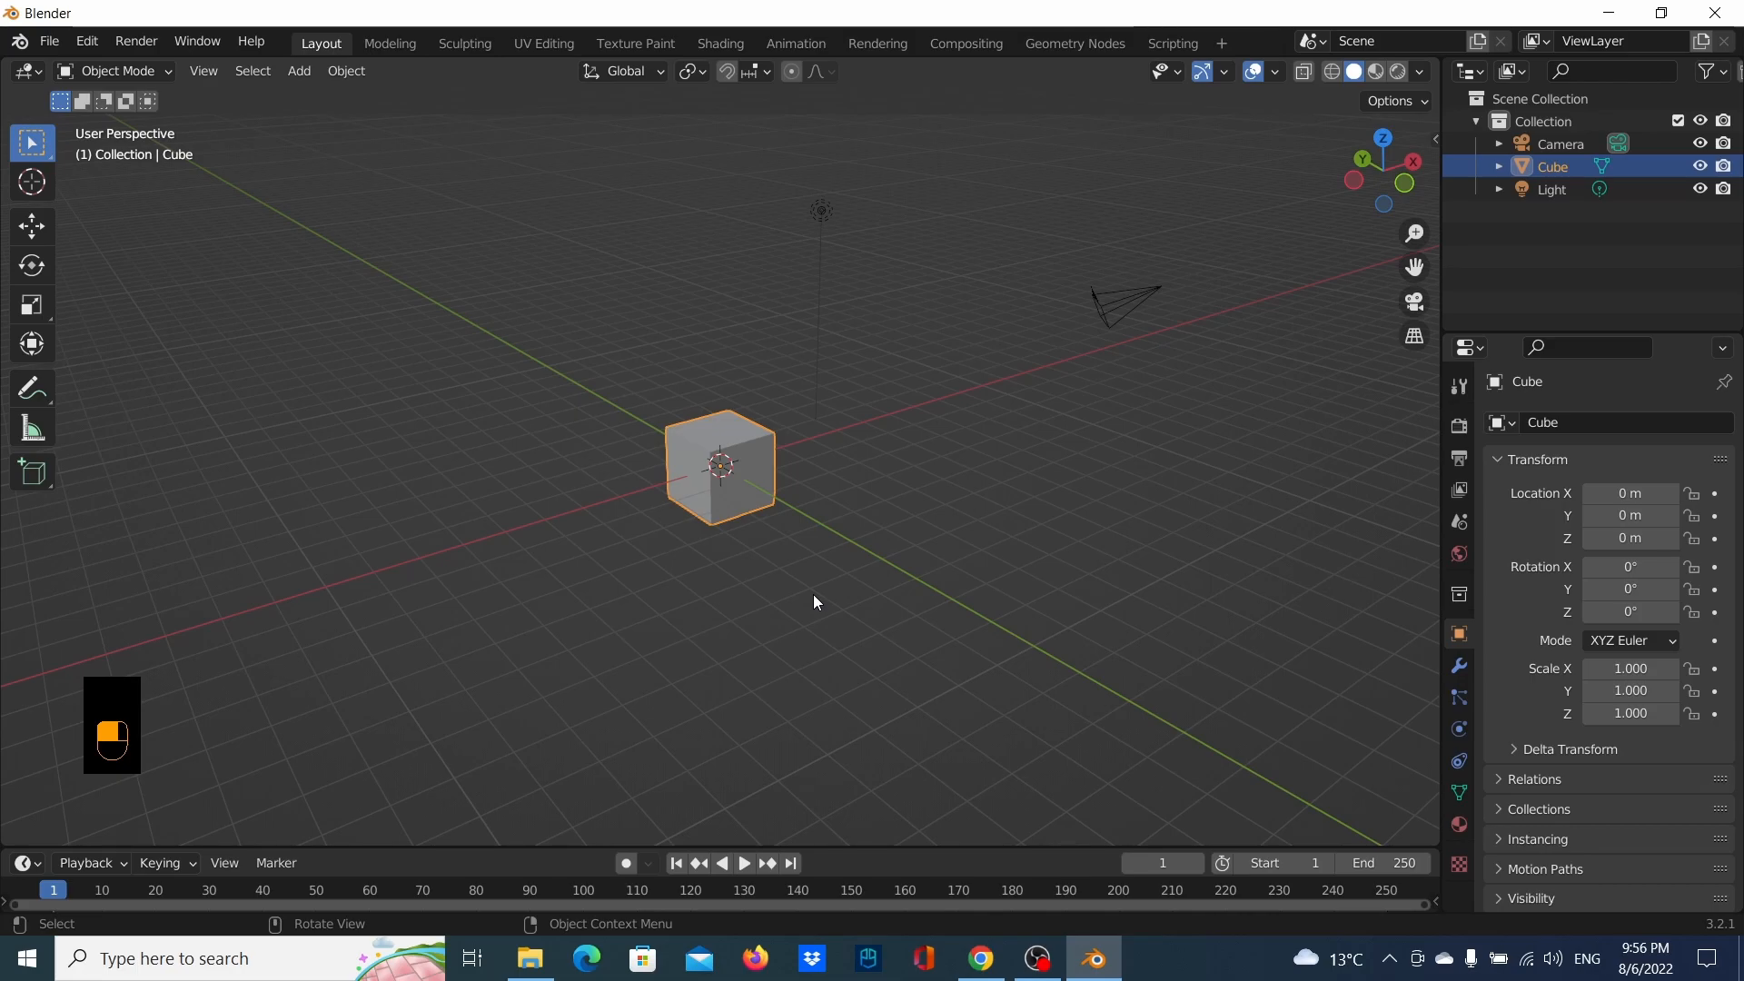
{"action": "key", "text": "a"}
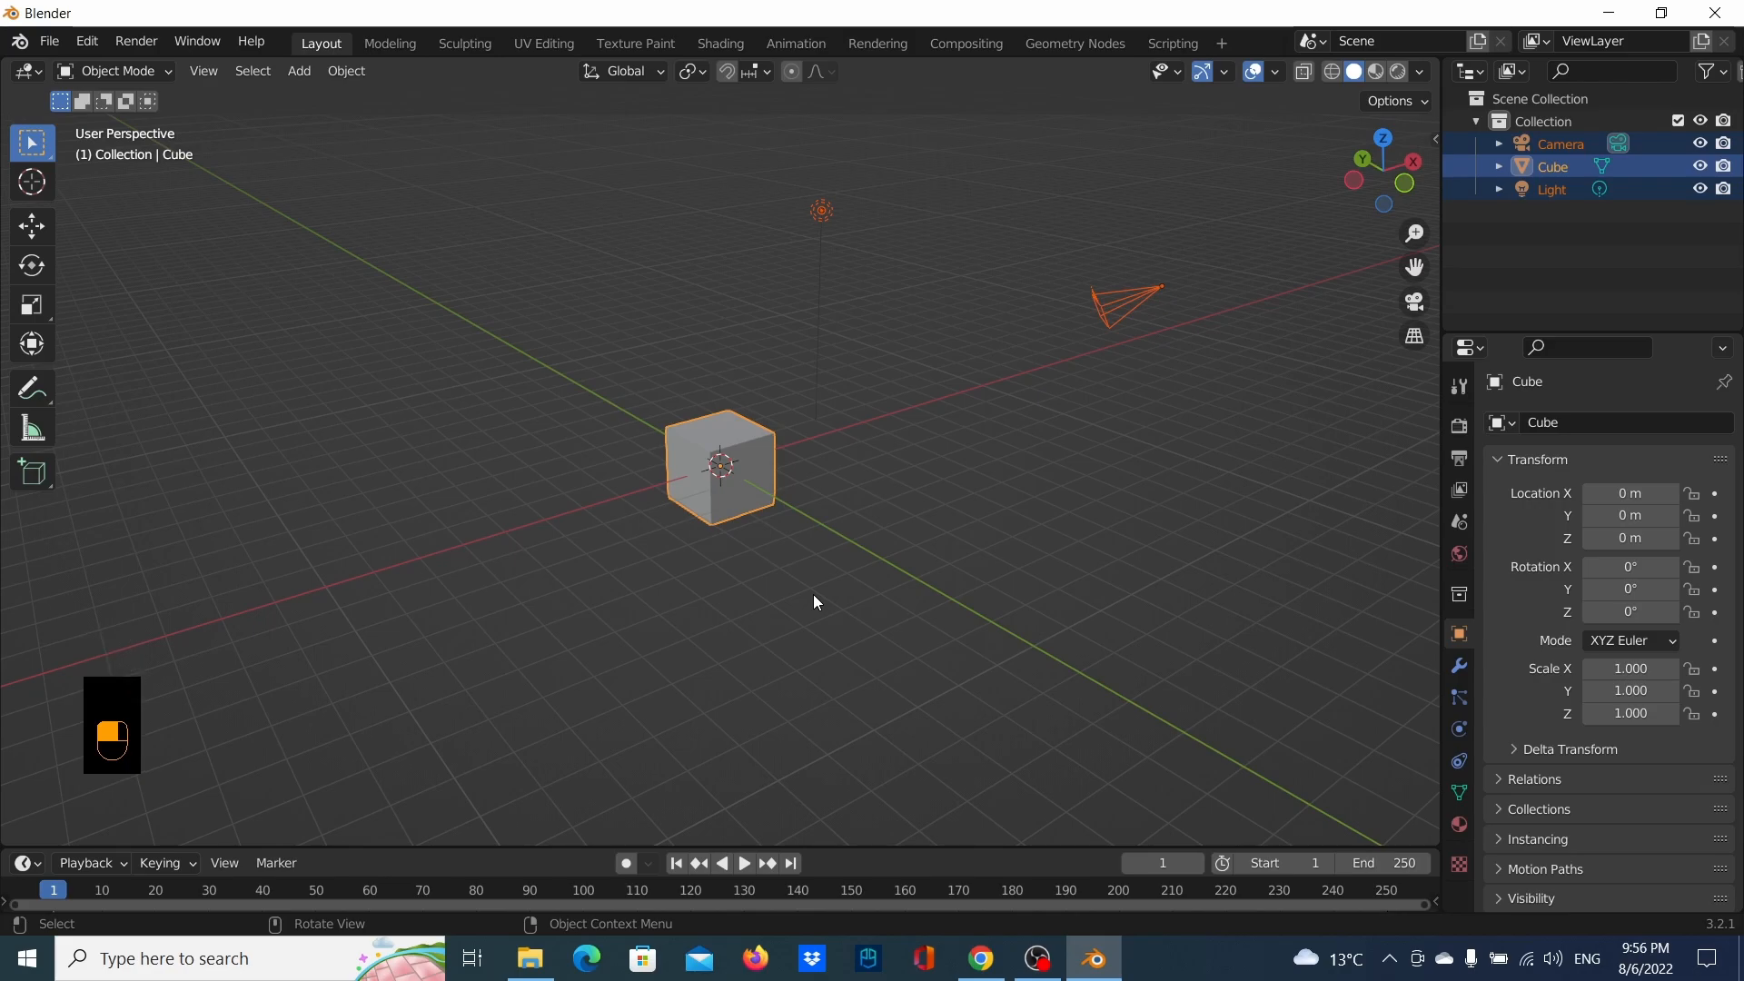
{"action": "key", "text": "x"}
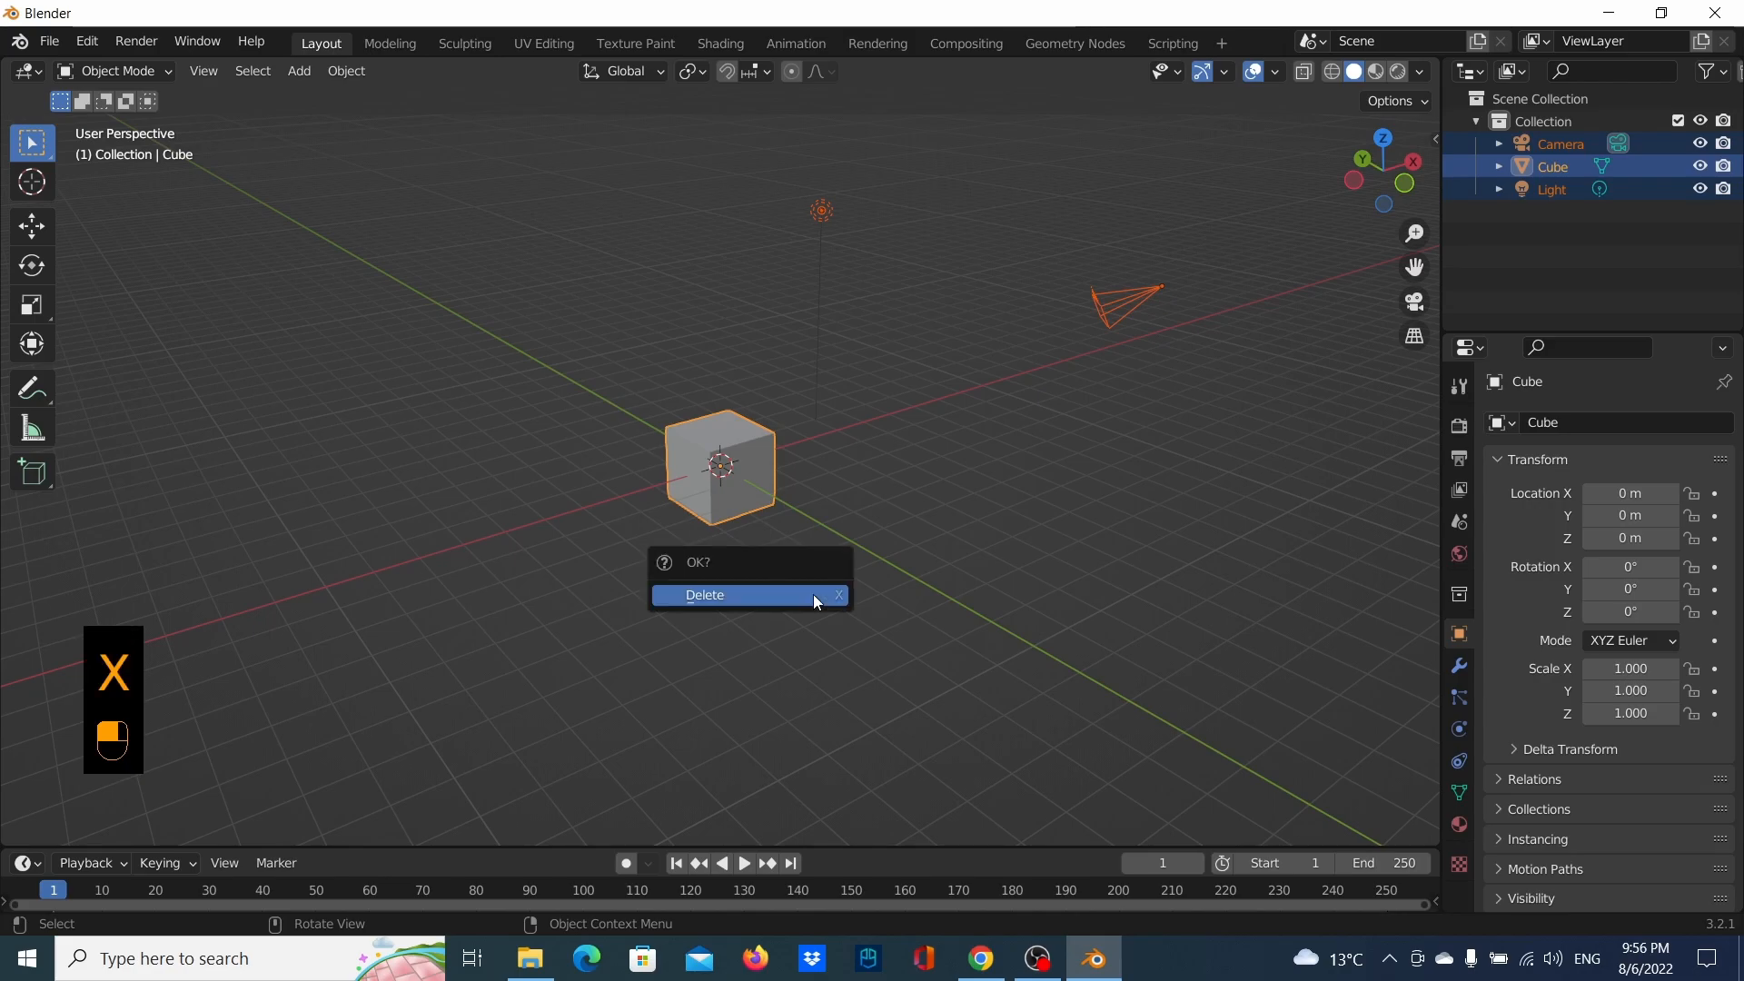
{"action": "left_click", "coordinate": [814, 594]}
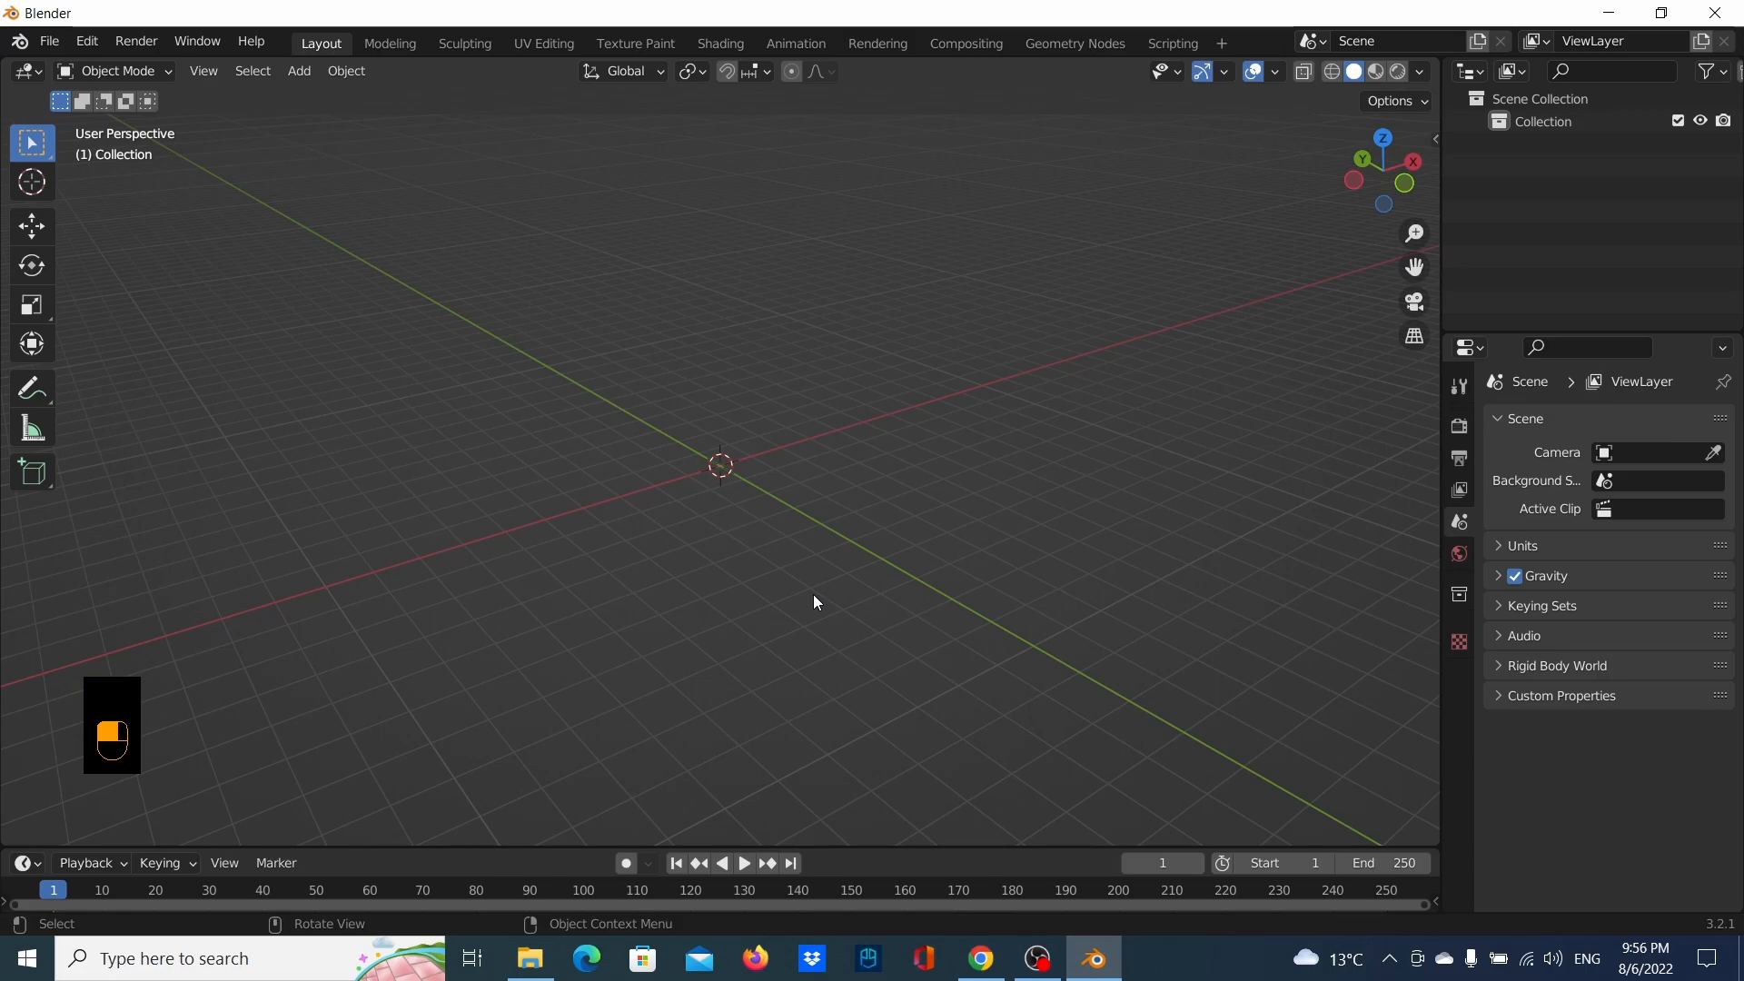
Add a camera at the world origin and align it to the top orthographic view
{"action": "key", "text": "KP_7"}
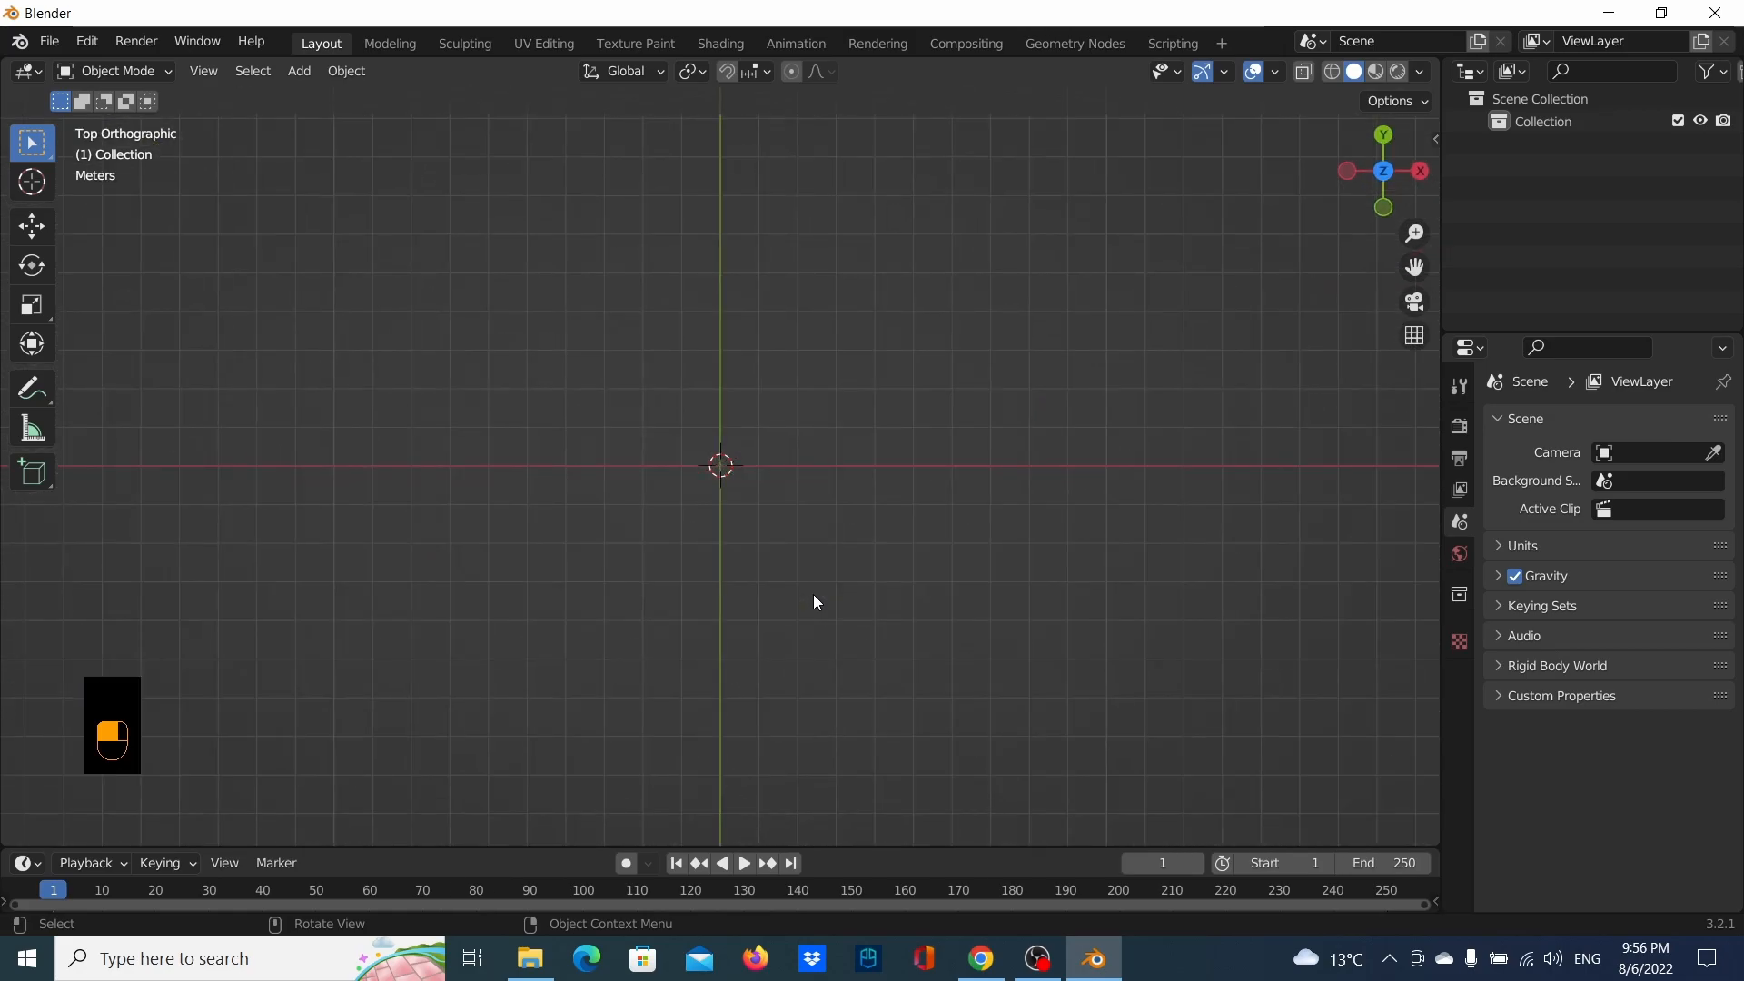
{"action": "key", "text": "shift+a"}
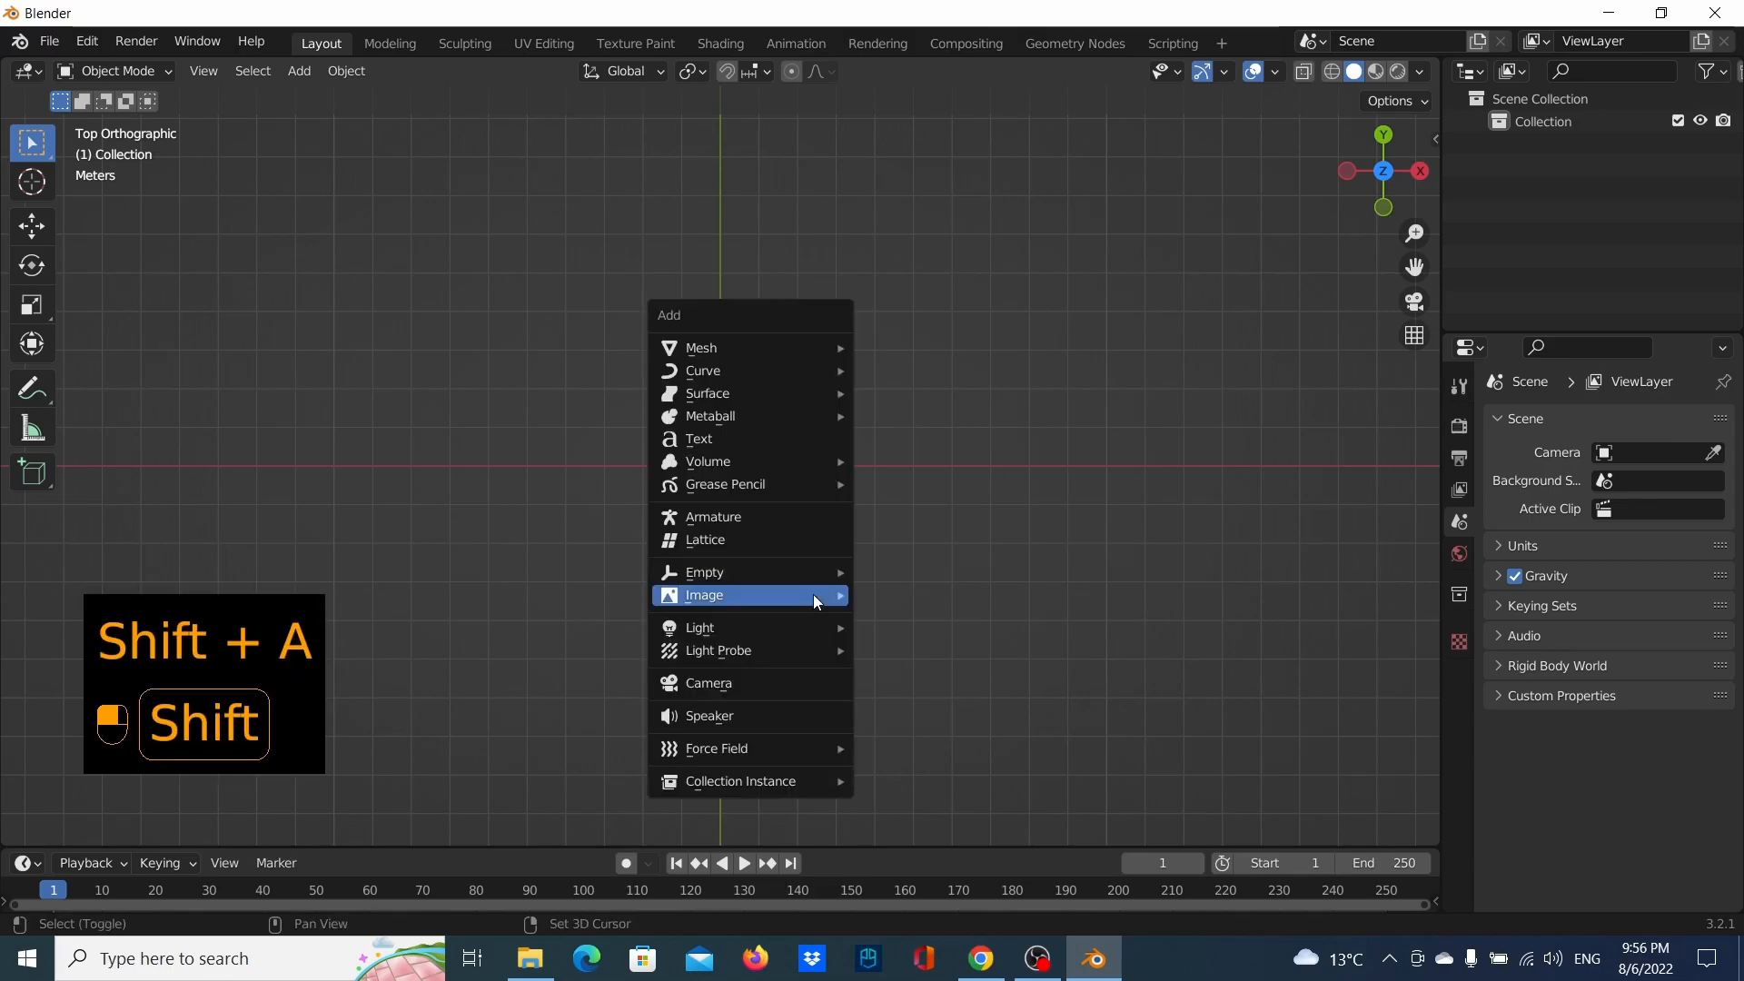
{"action": "mouse_move", "coordinate": [814, 600]}
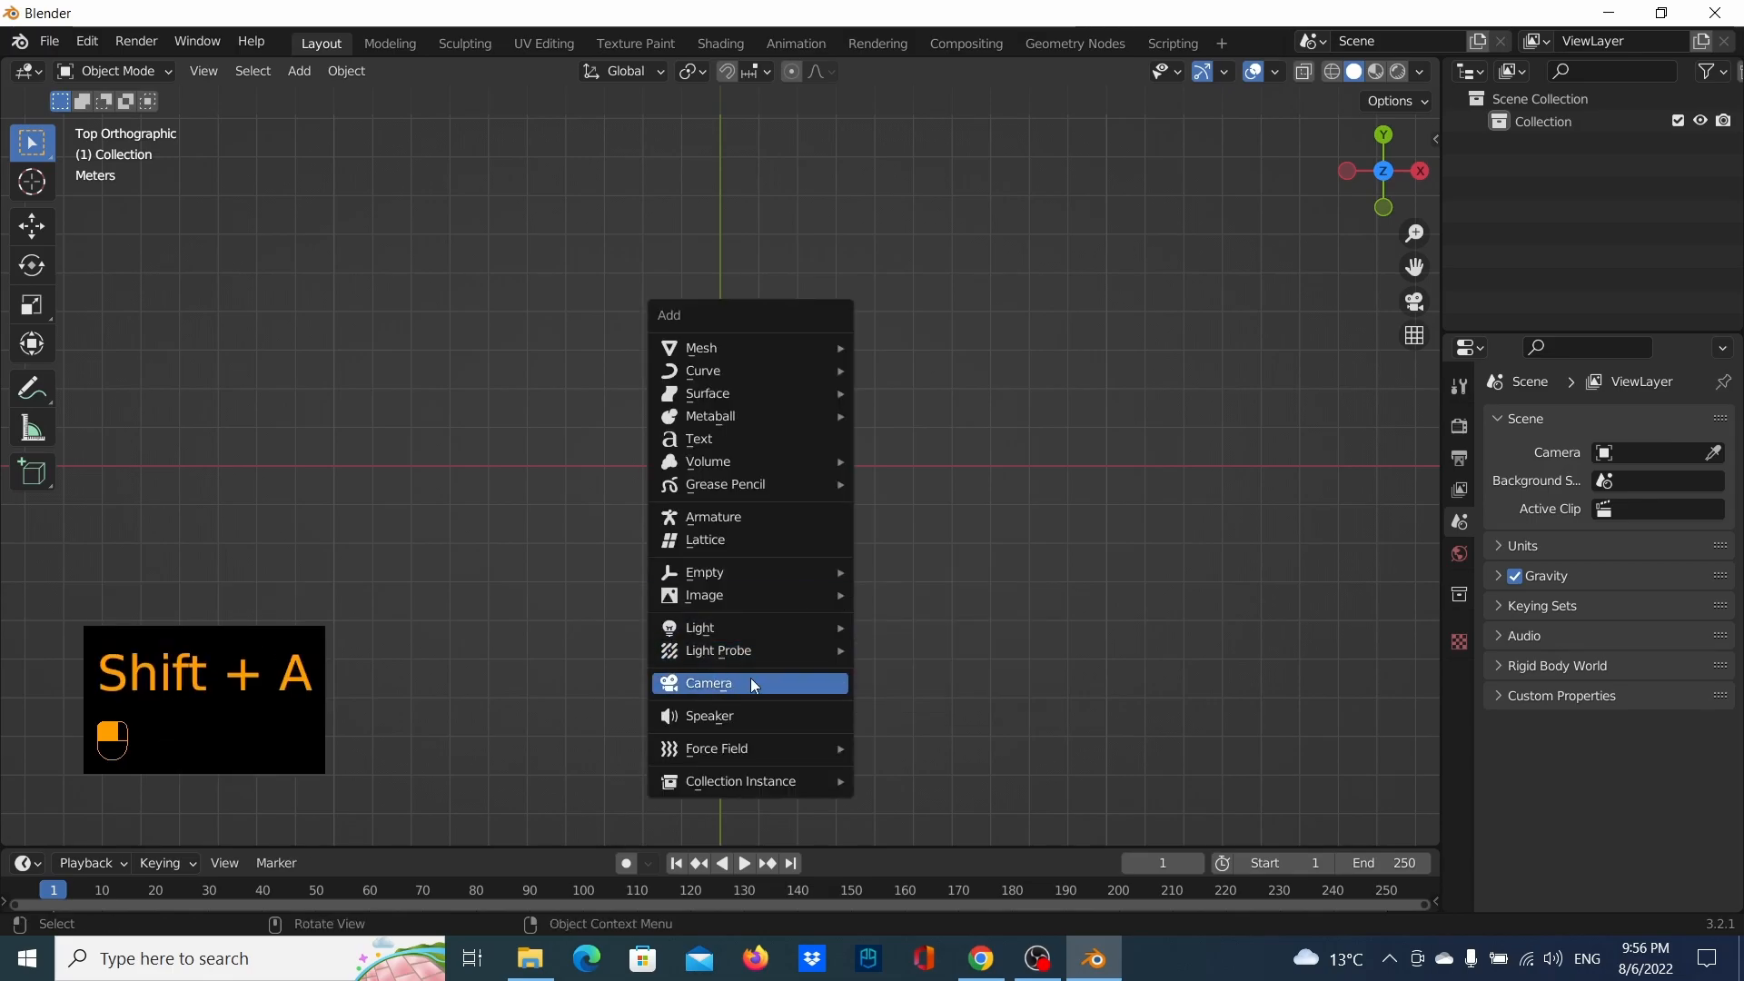
{"action": "left_click", "coordinate": [751, 677]}
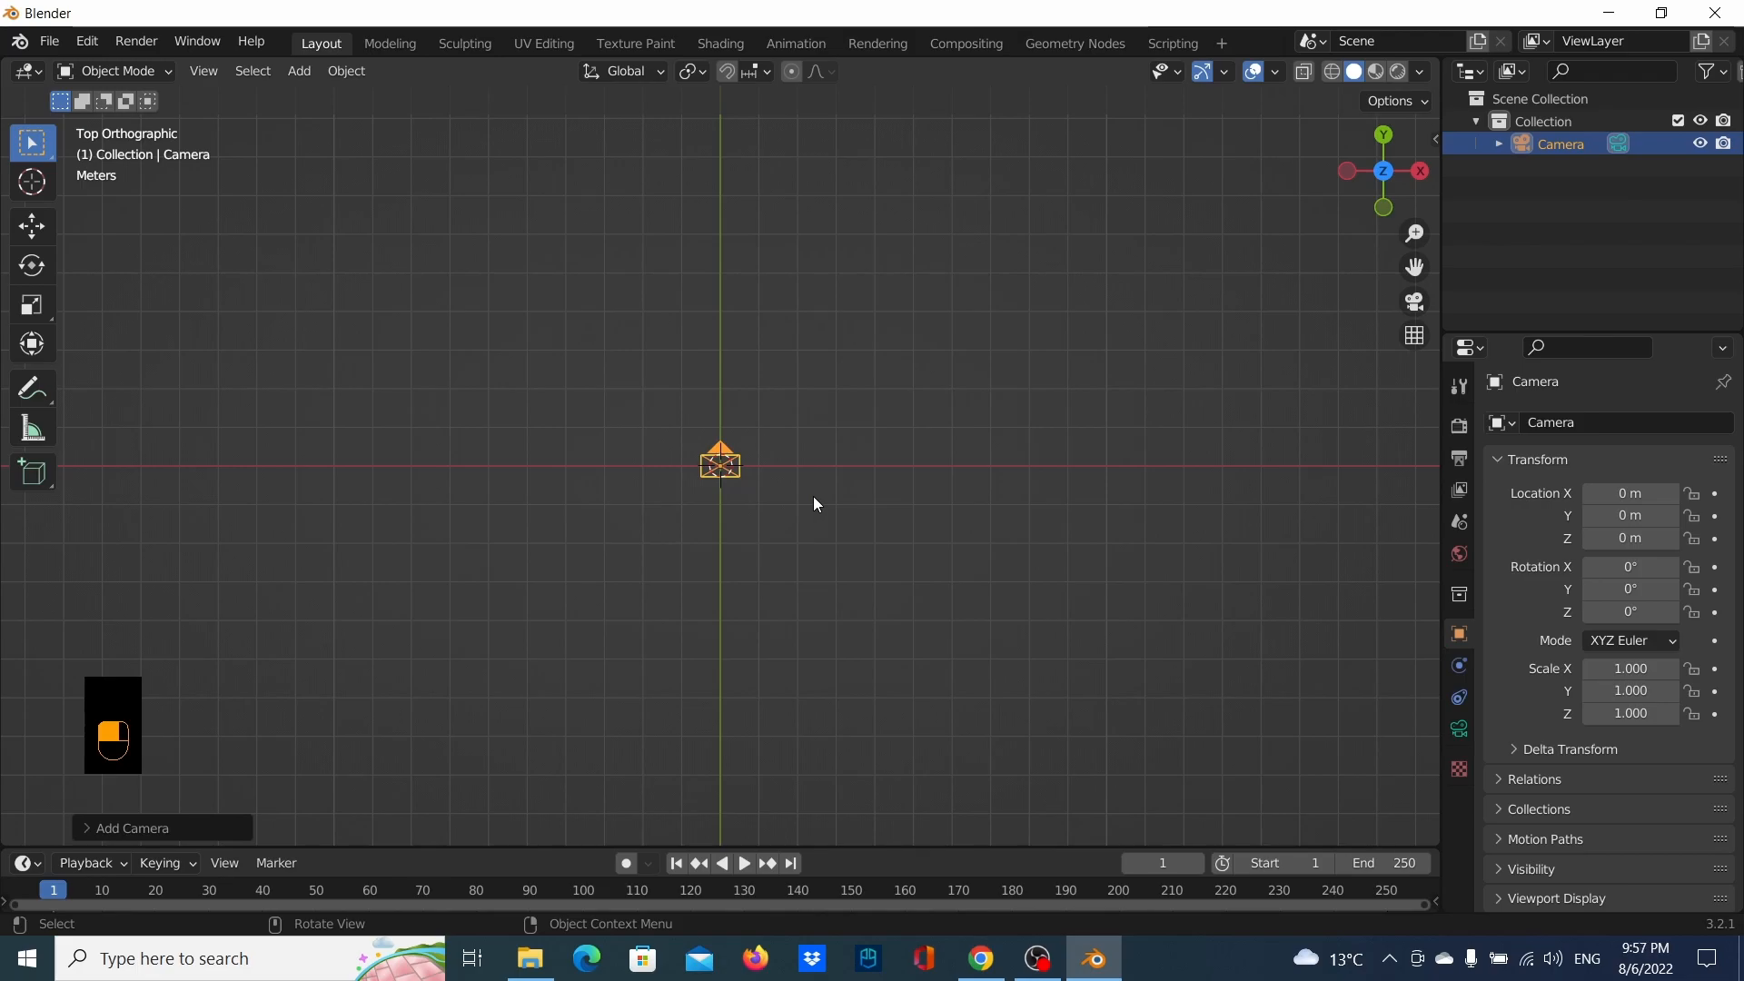
{"action": "key", "text": "ctrl+alt+KP_0"}
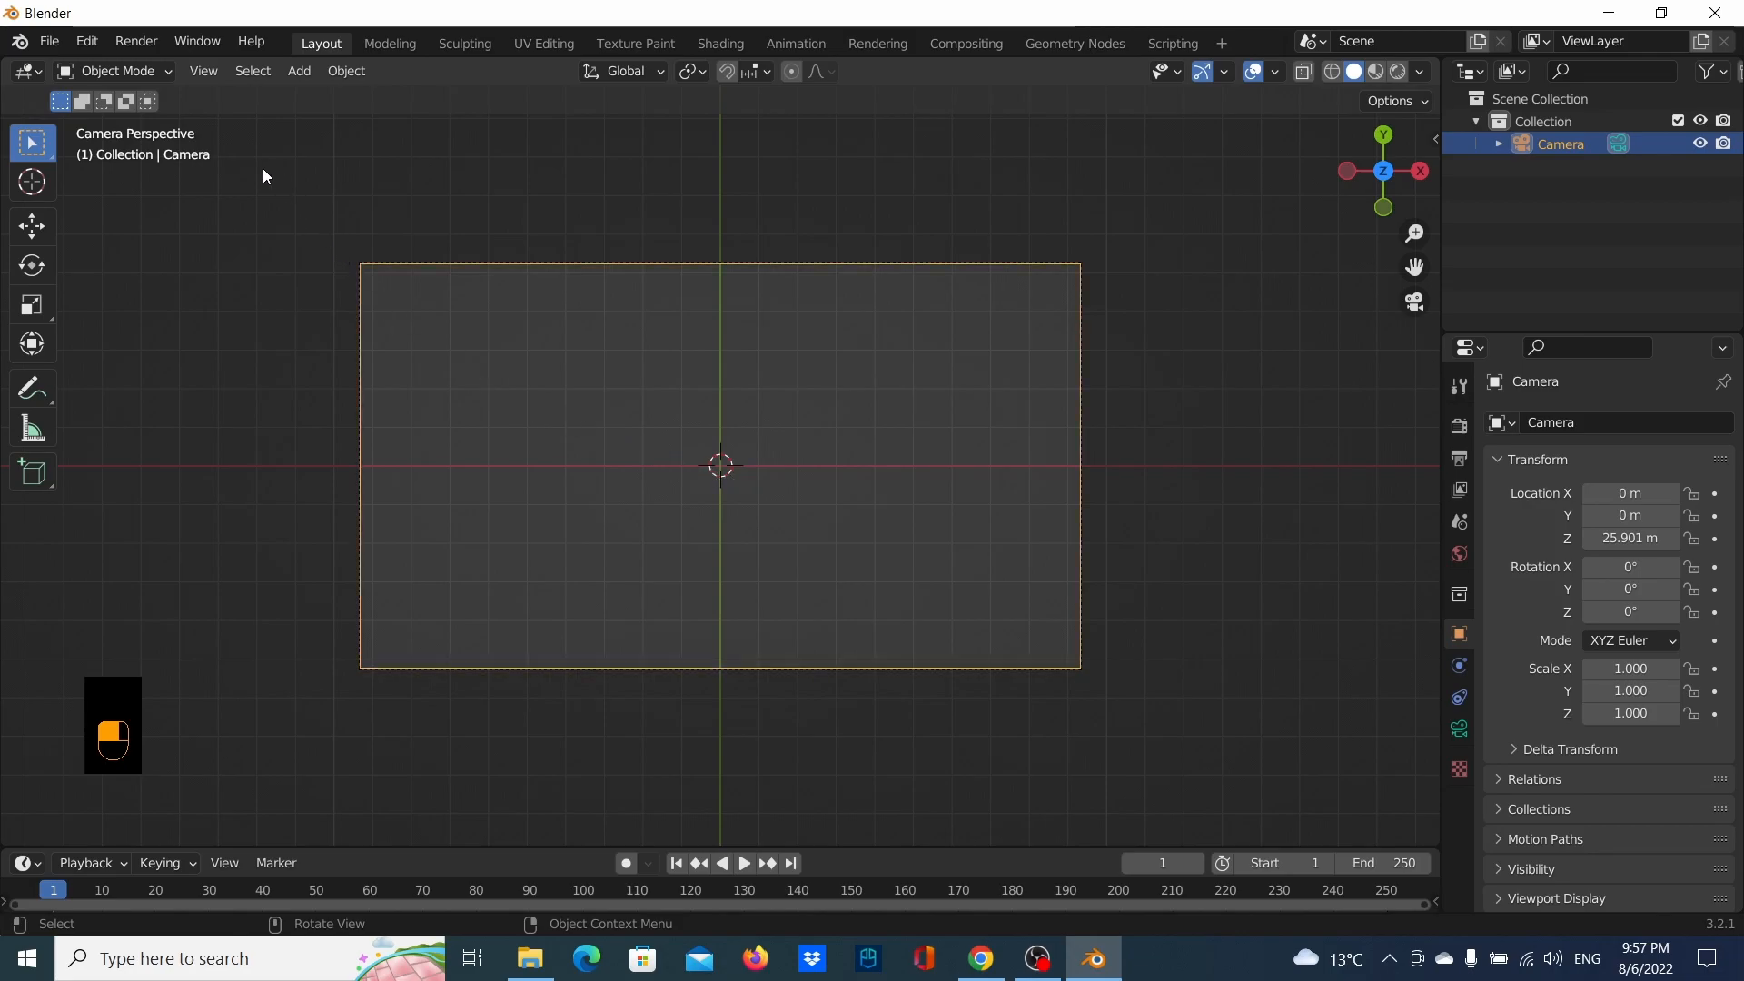
Search the add-on preferences for IMAGE to check the Import Images as Planes add-on
{"action": "left_click", "coordinate": [97, 45]}
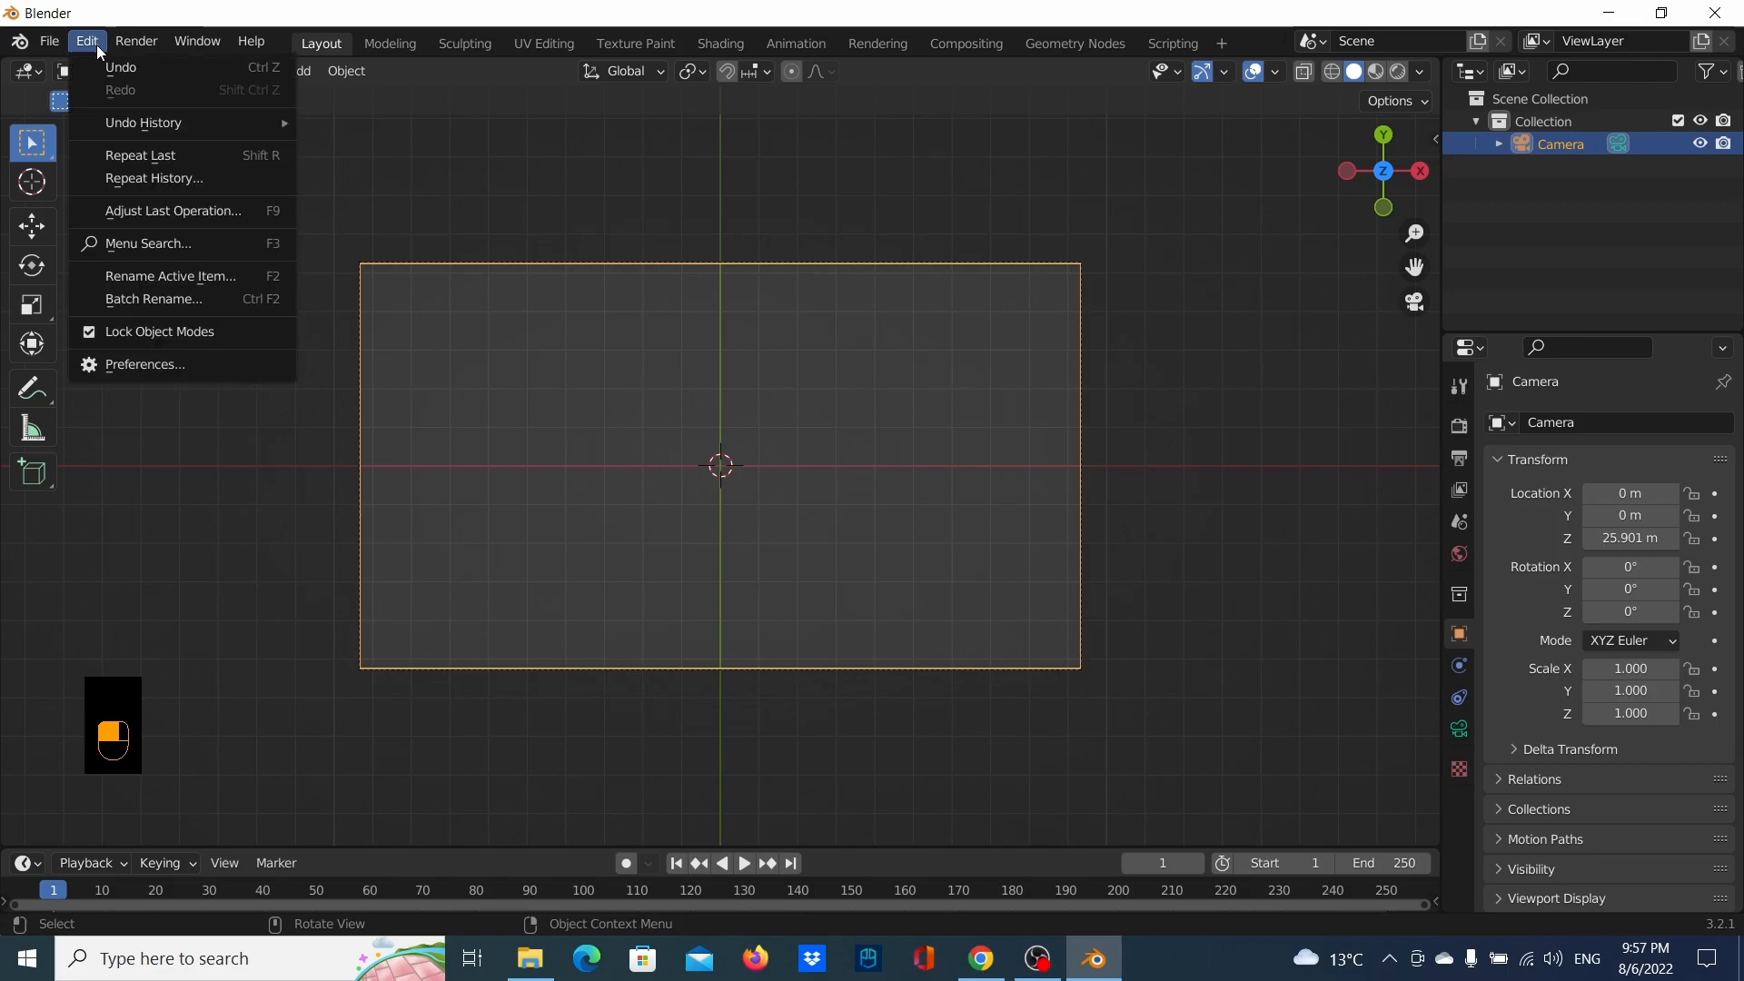
{"action": "left_click", "coordinate": [124, 365]}
{"action": "left_click", "coordinate": [592, 120]}
{"action": "type", "text": "IMAGE"}
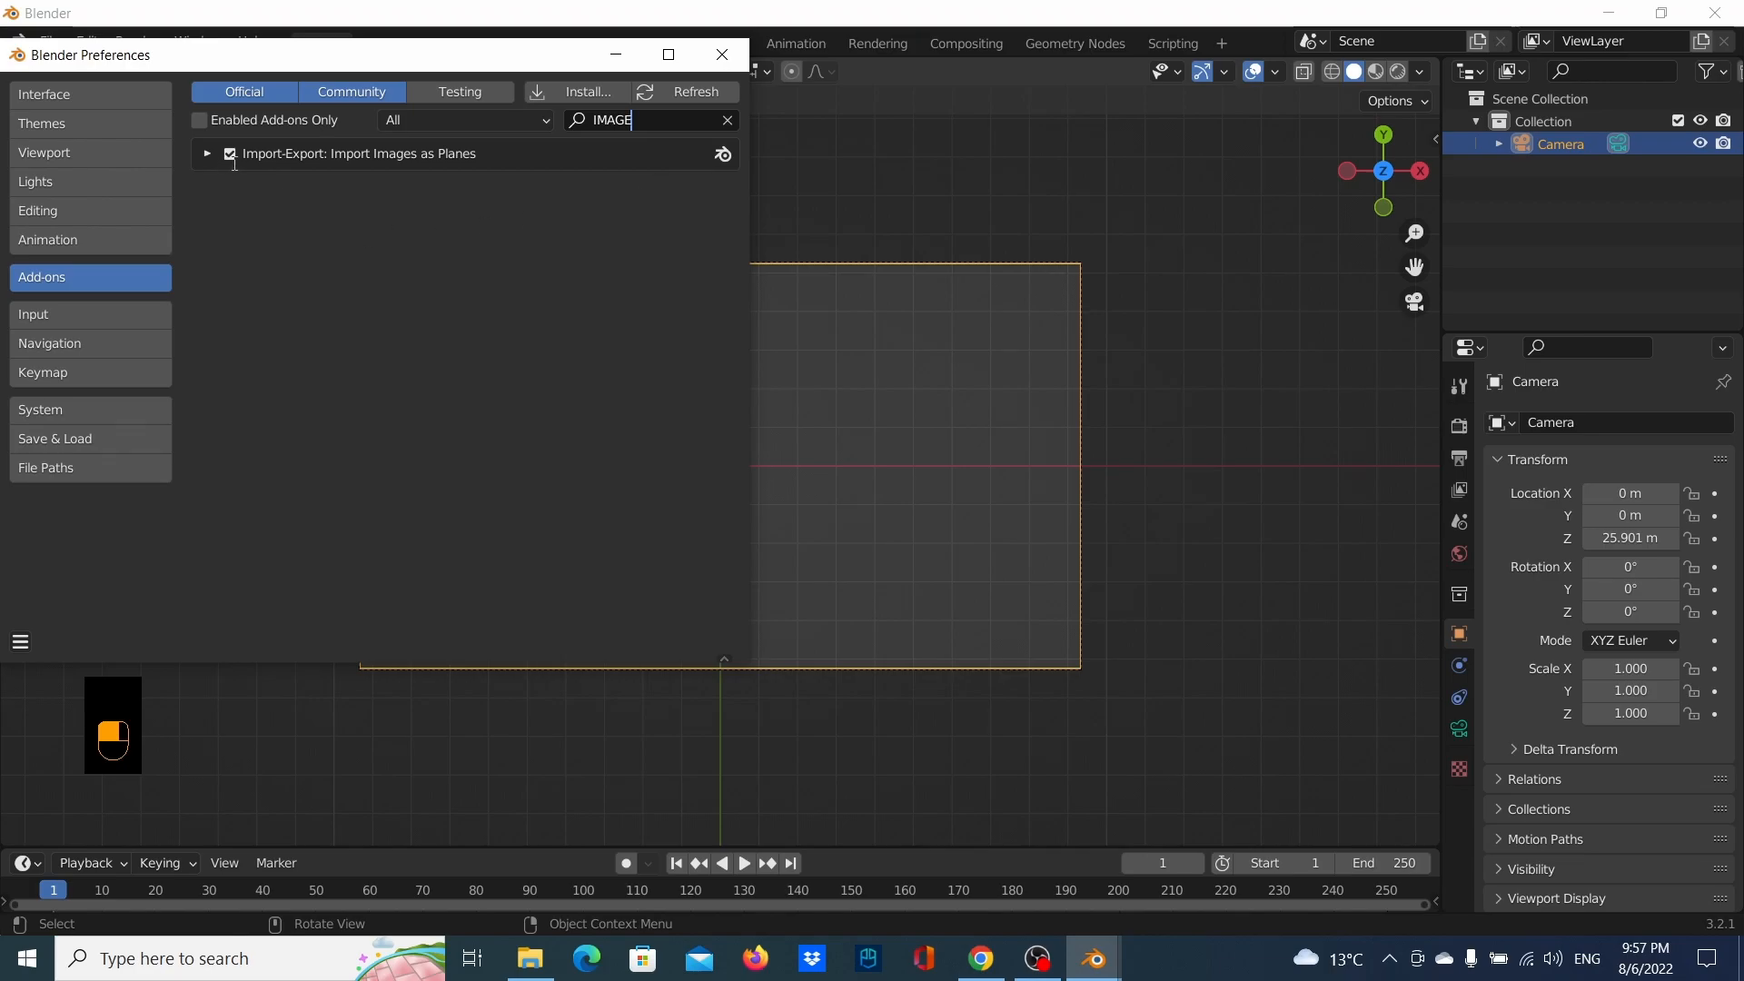
{"action": "left_click", "coordinate": [702, 59]}
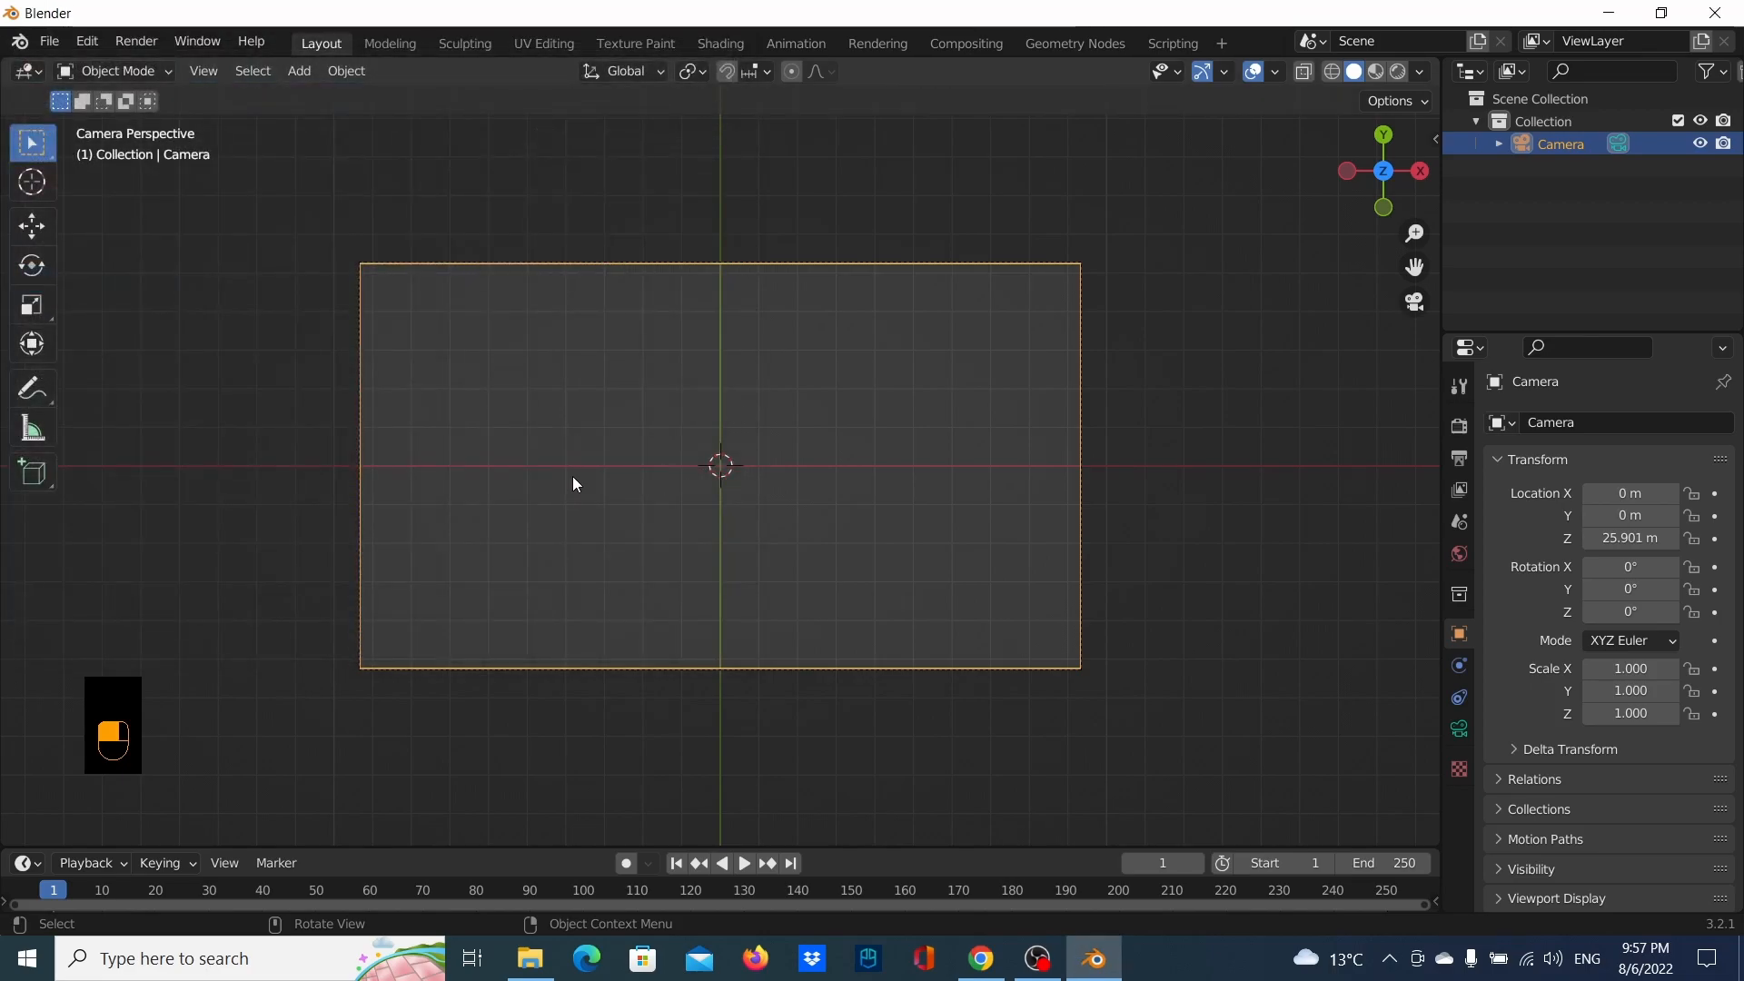
Import flares 2 blender 4.png from the text flares effect\images folder as an image plane
{"action": "key", "text": "shift+a"}
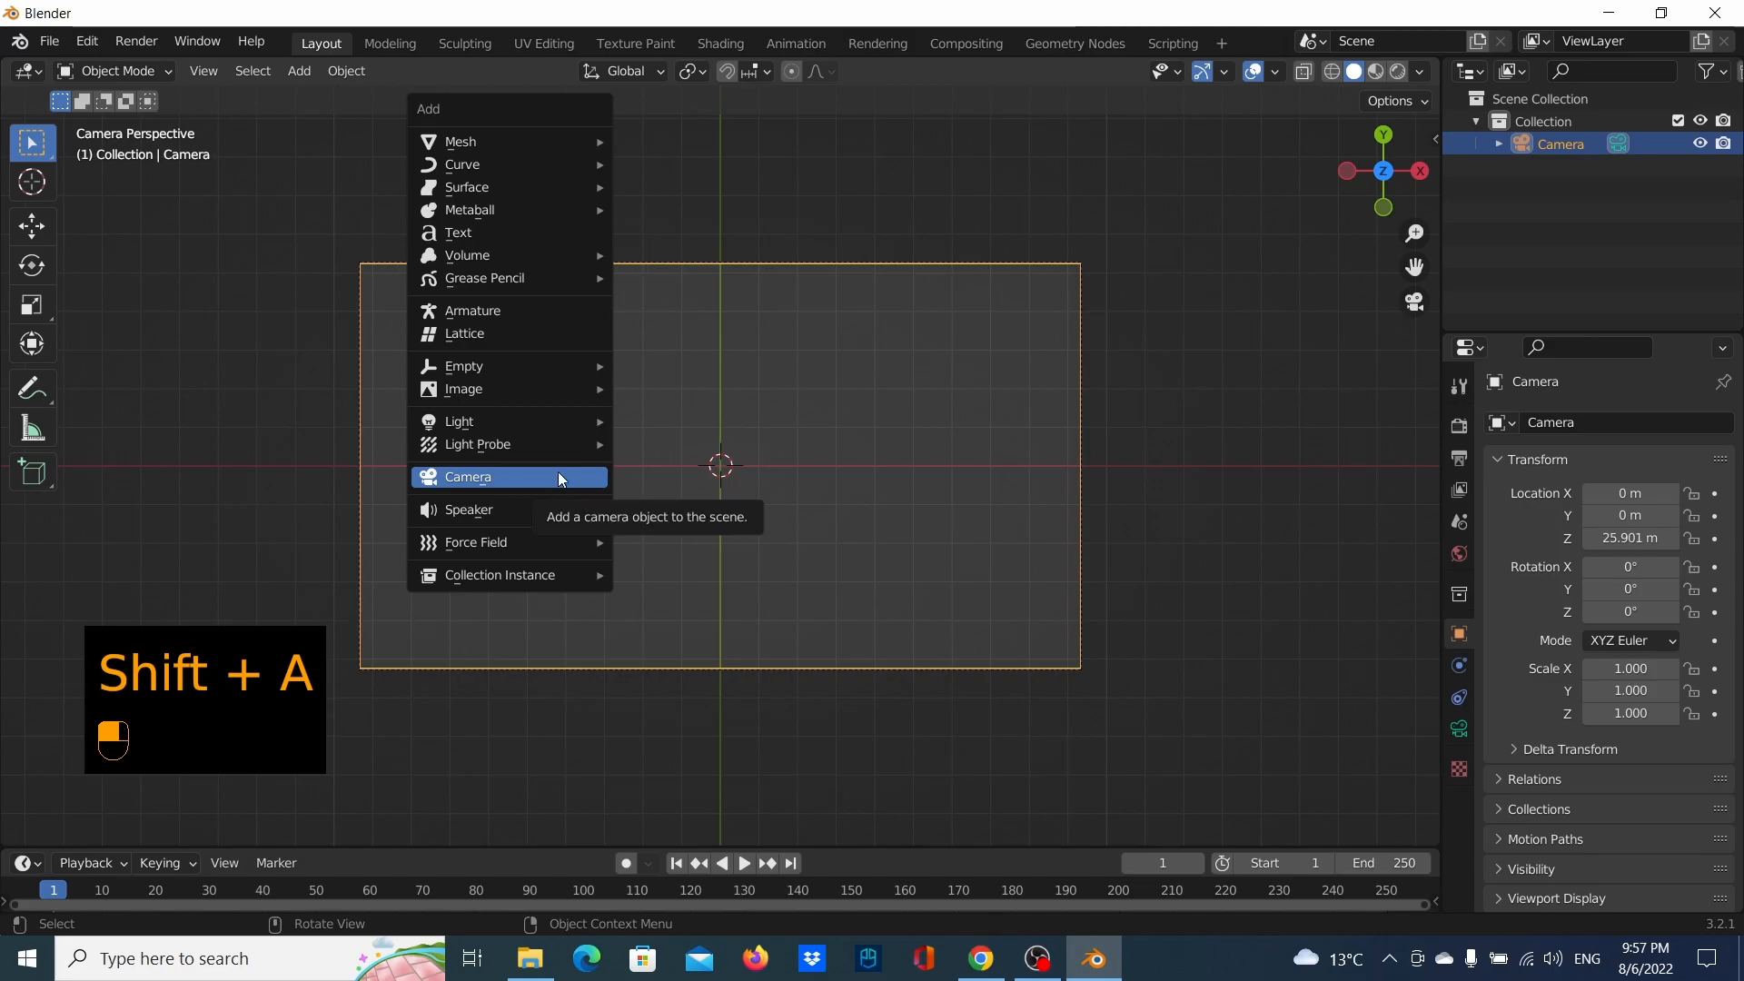
{"action": "mouse_move", "coordinate": [541, 391]}
{"action": "left_click", "coordinate": [658, 435]}
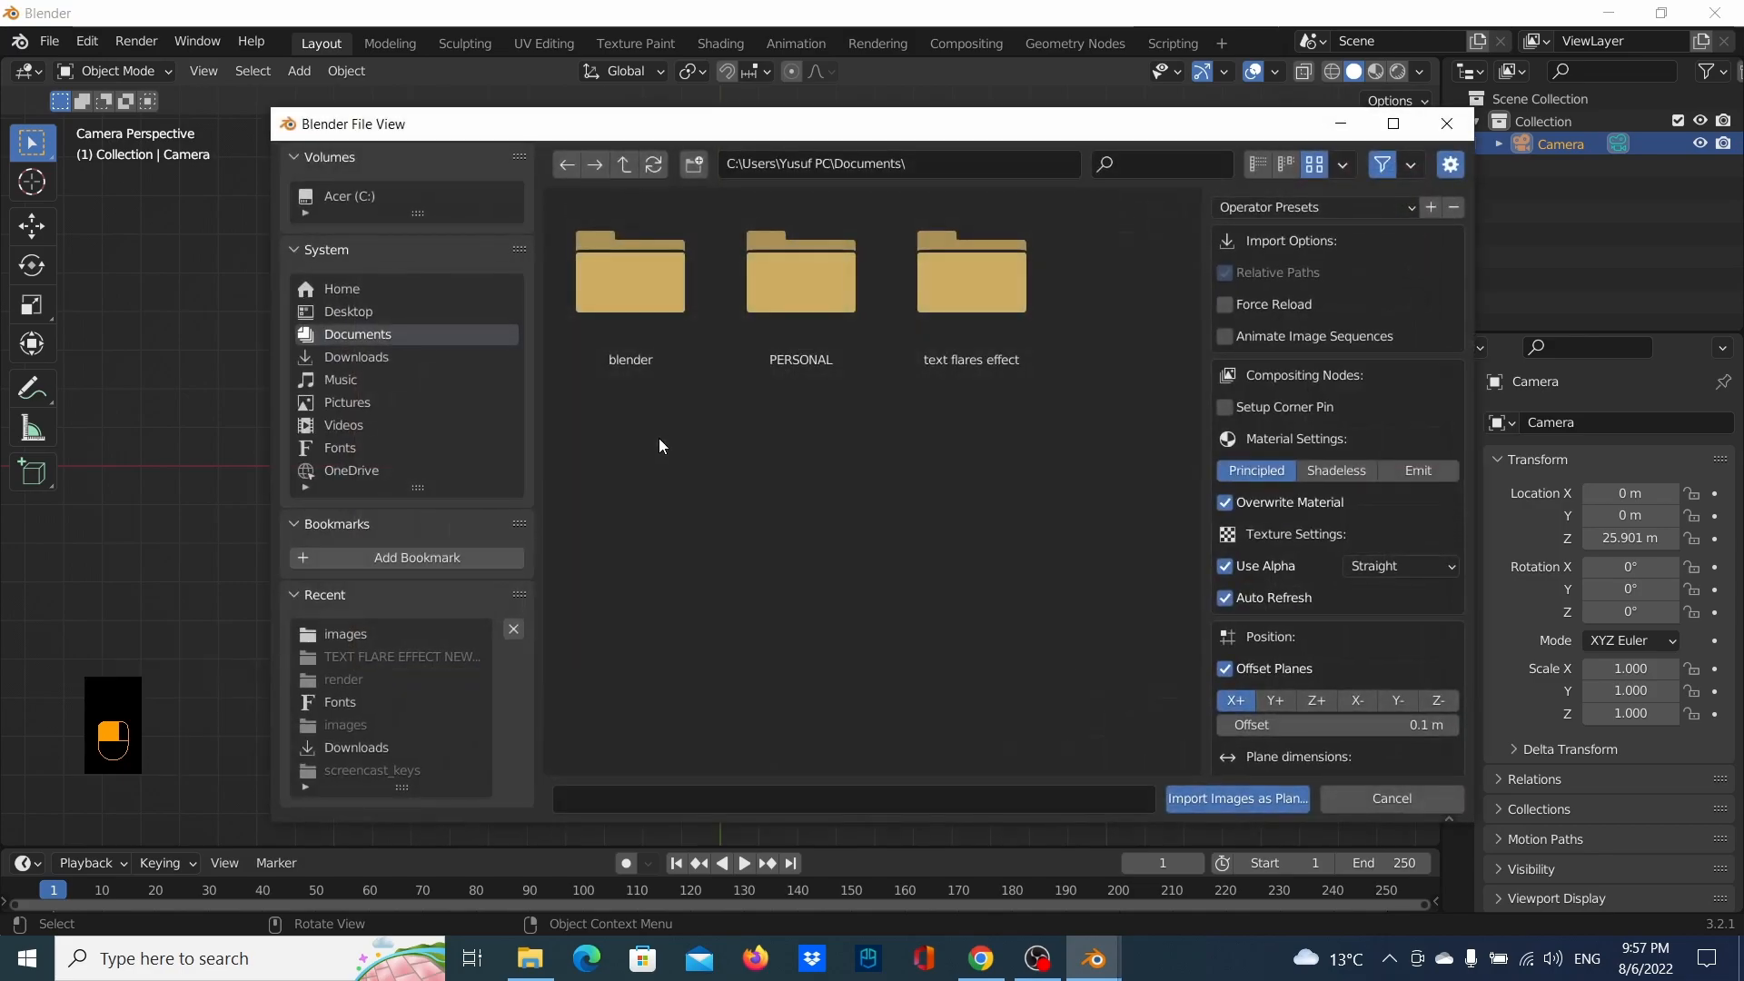
{"action": "double_click", "coordinate": [1015, 292]}
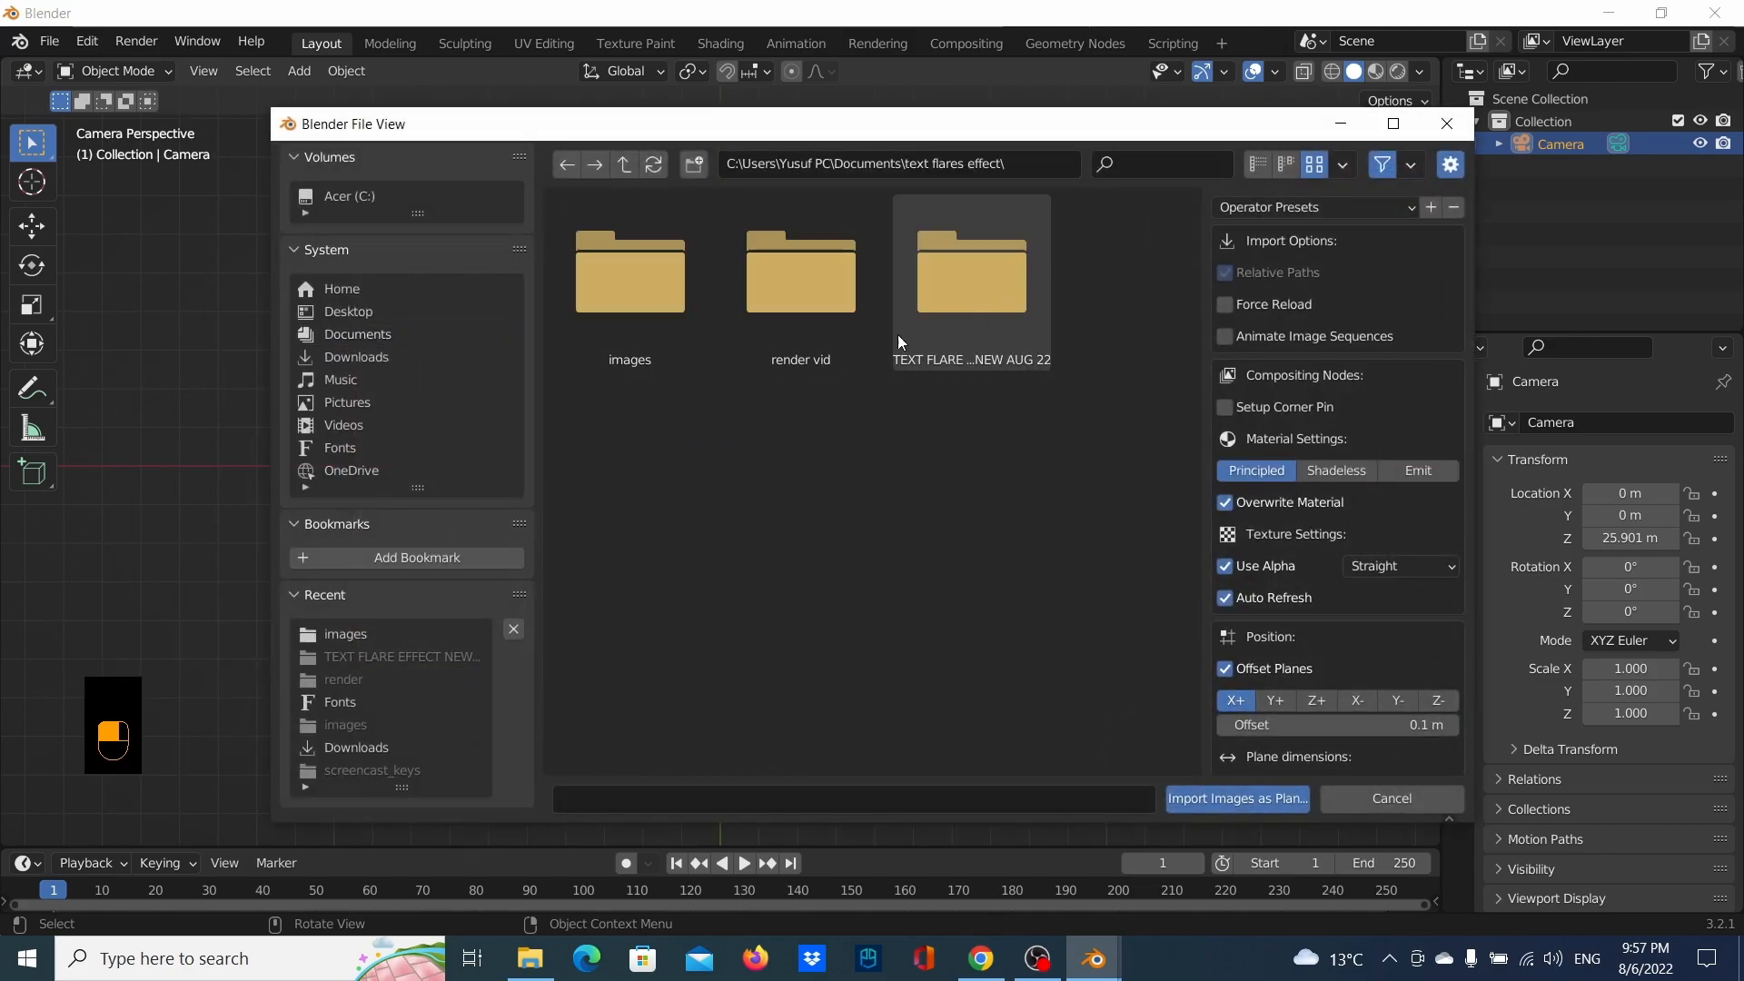
{"action": "double_click", "coordinate": [684, 315]}
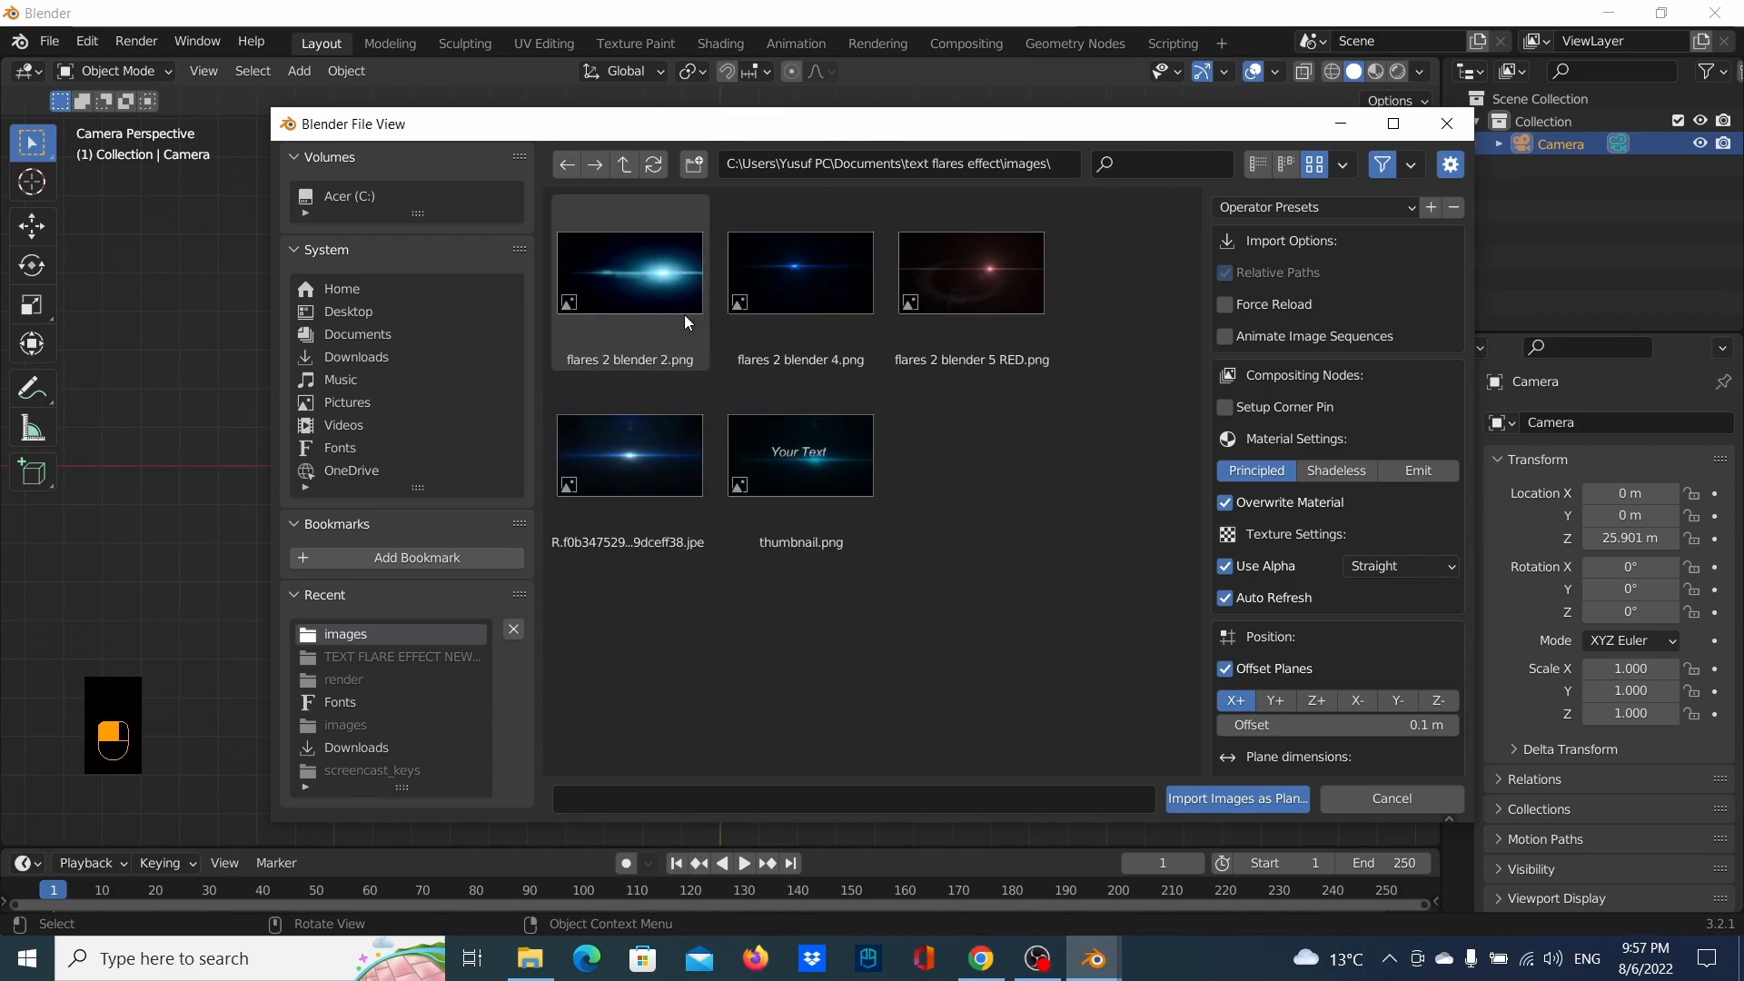
{"action": "left_click", "coordinate": [819, 338]}
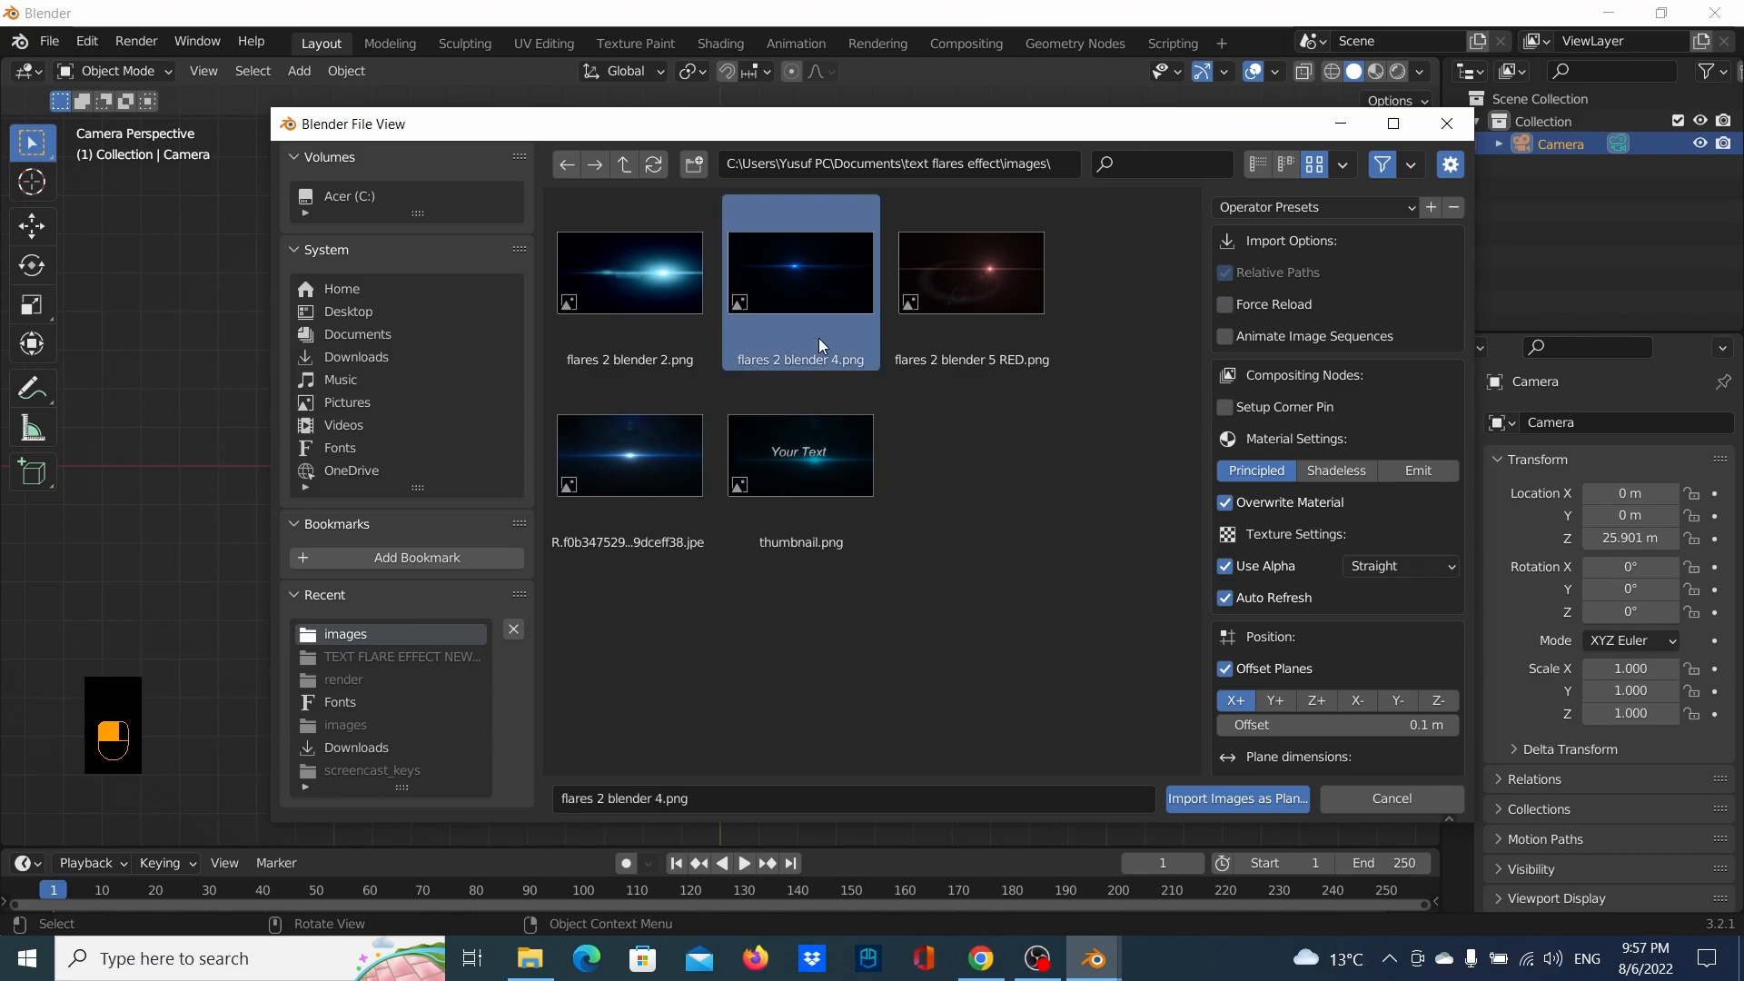
{"action": "left_click", "coordinate": [1256, 803]}
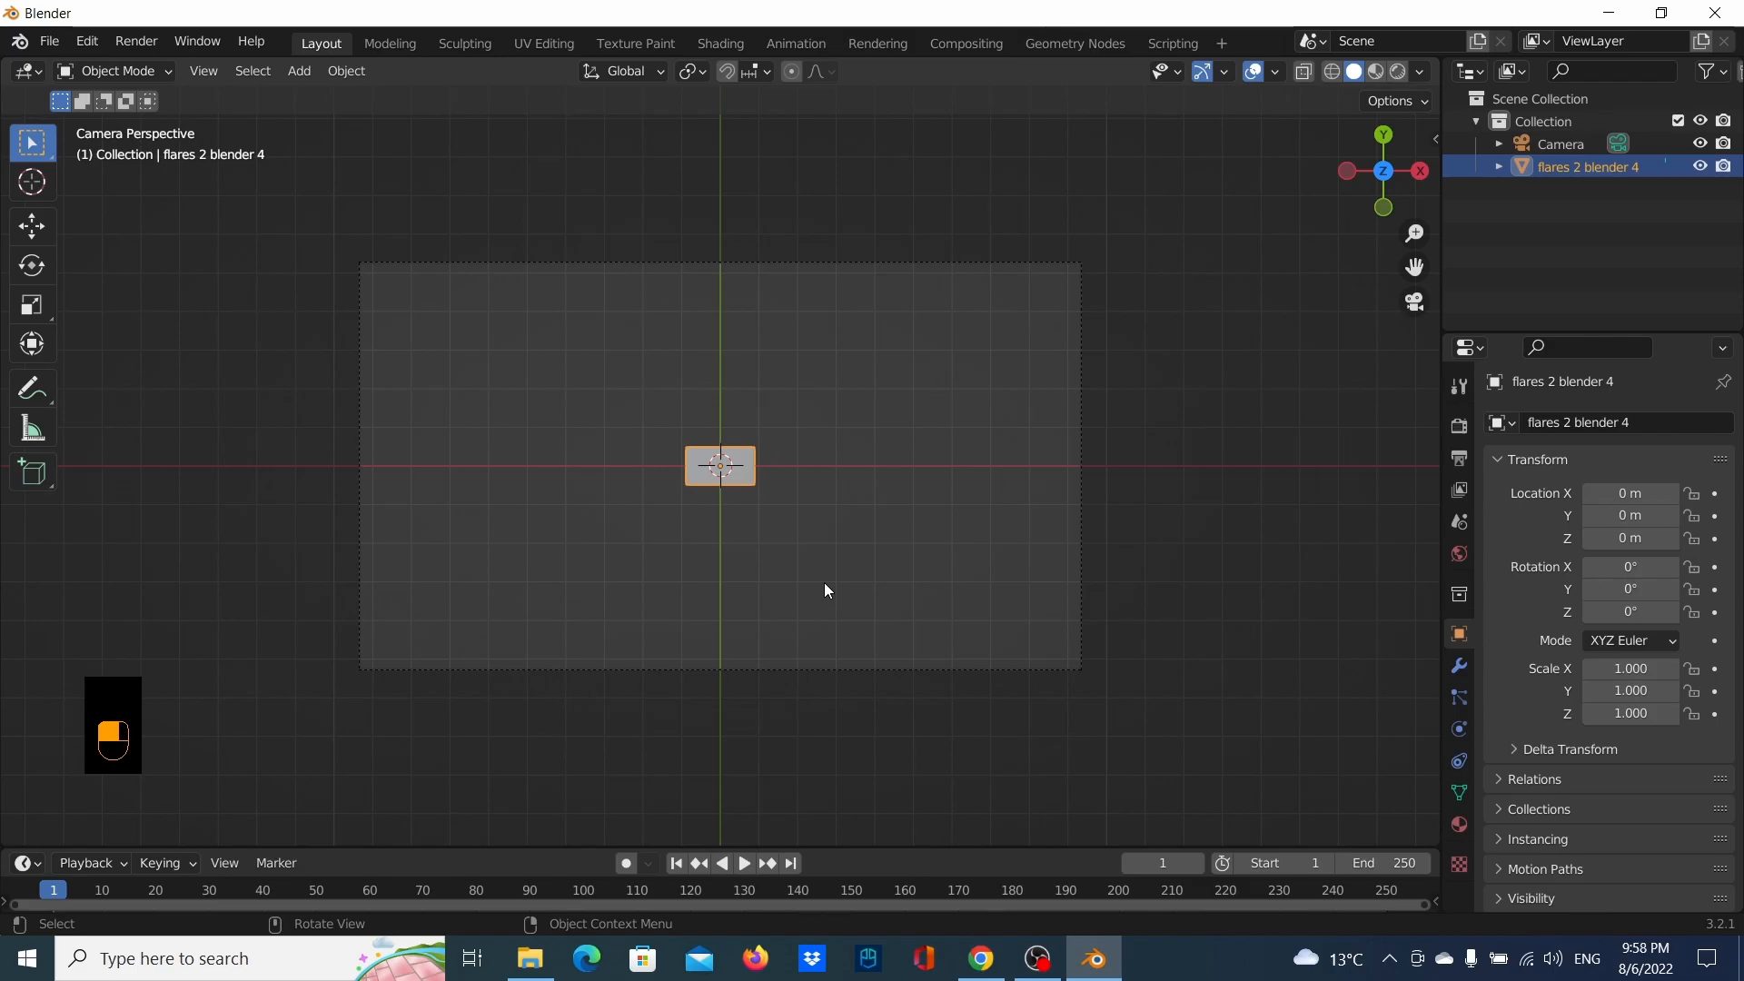
Scale the flare plane by about 10.935 so it covers the camera frame, and display the viewport in rendered shading
{"action": "key", "text": "s"}
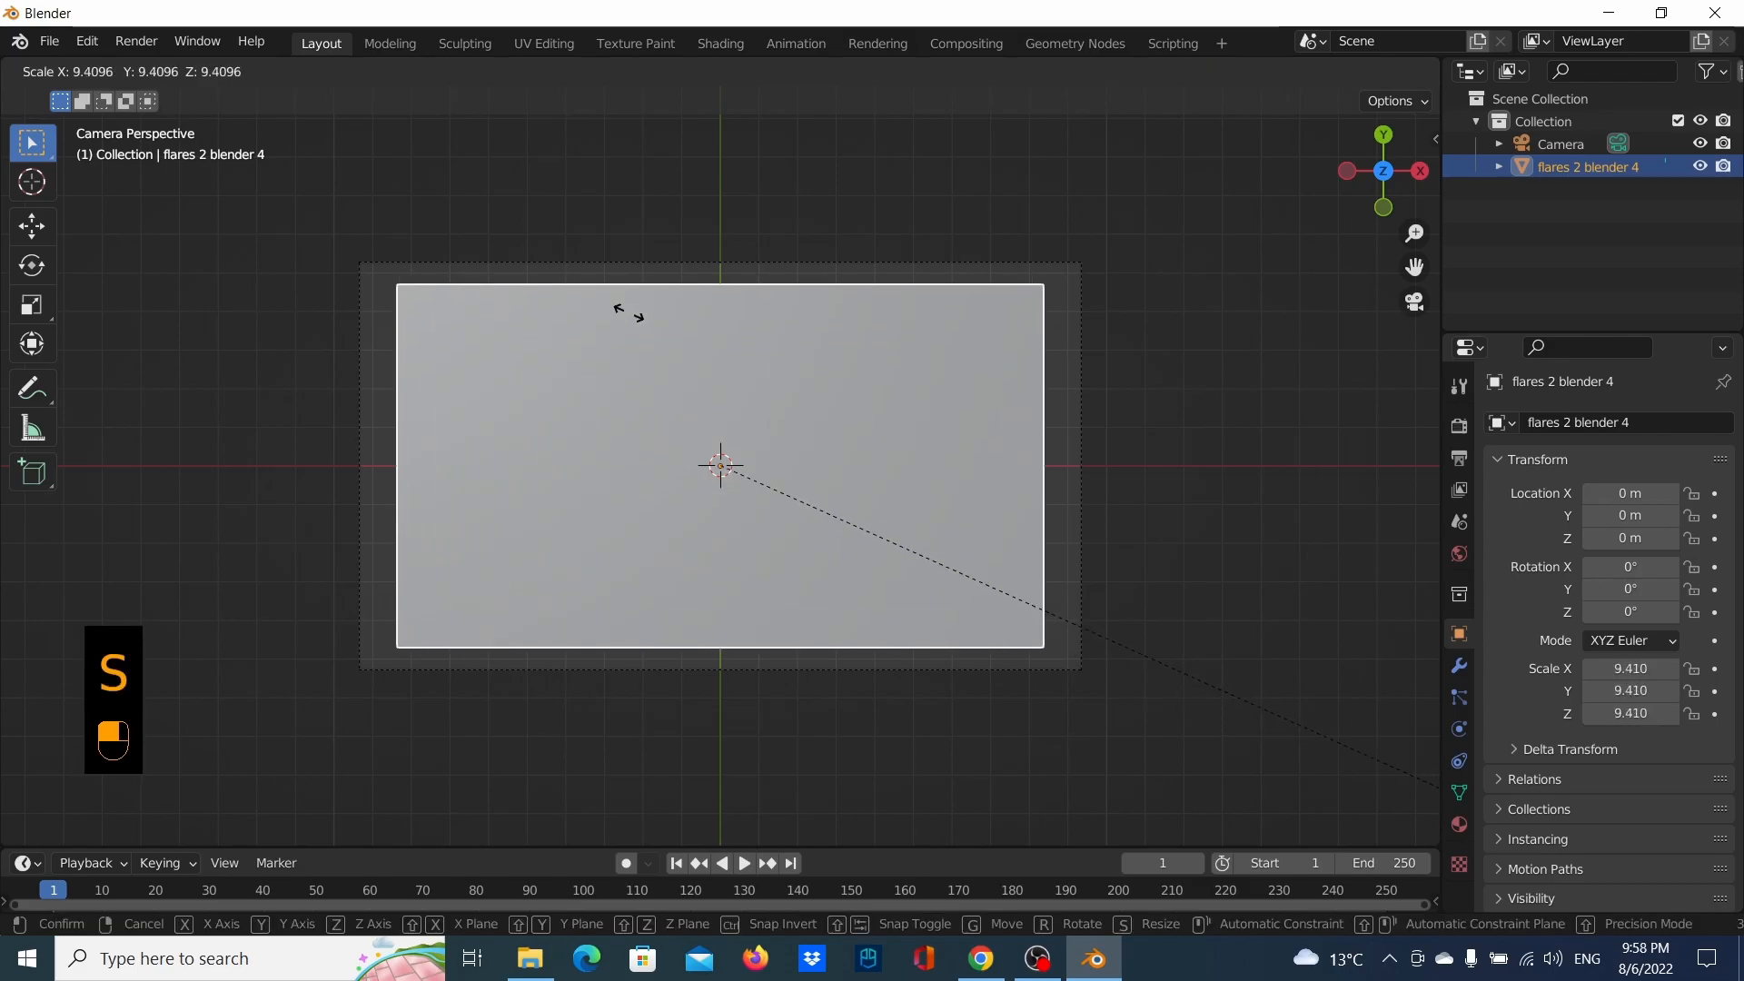
{"action": "left_click", "coordinate": [844, 409]}
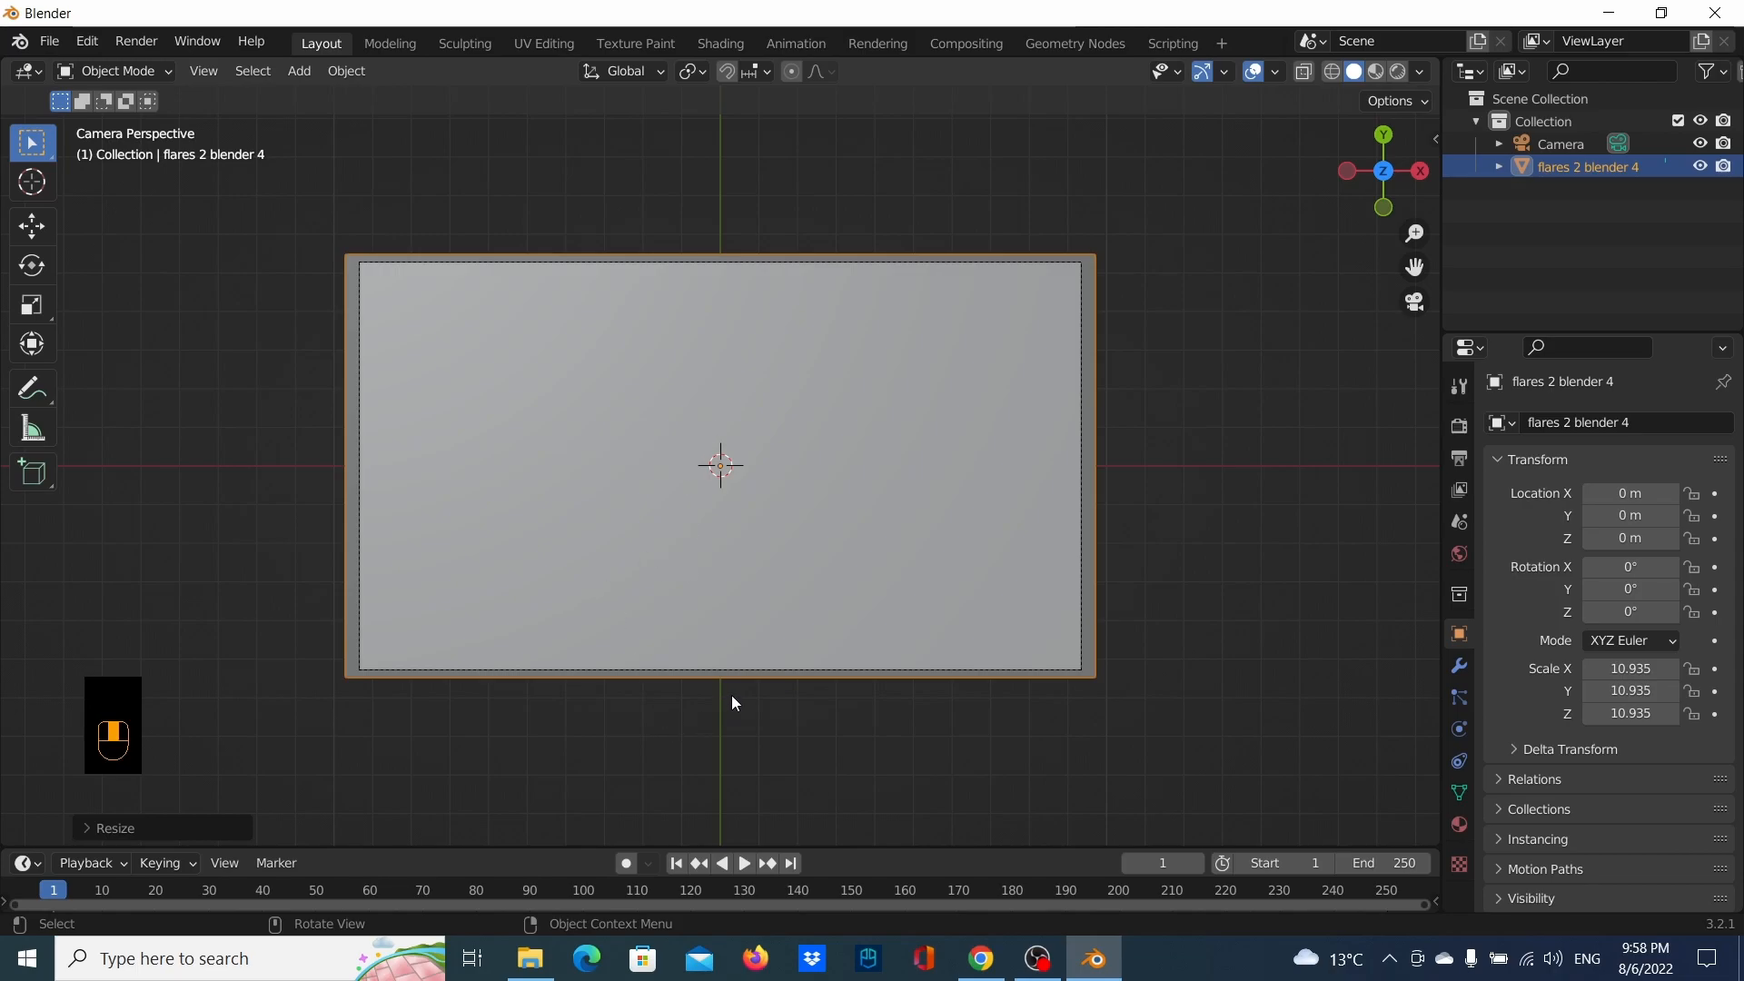
{"action": "scroll", "coordinate": [1001, 630], "scroll_direction": "down", "scroll_amount": 1}
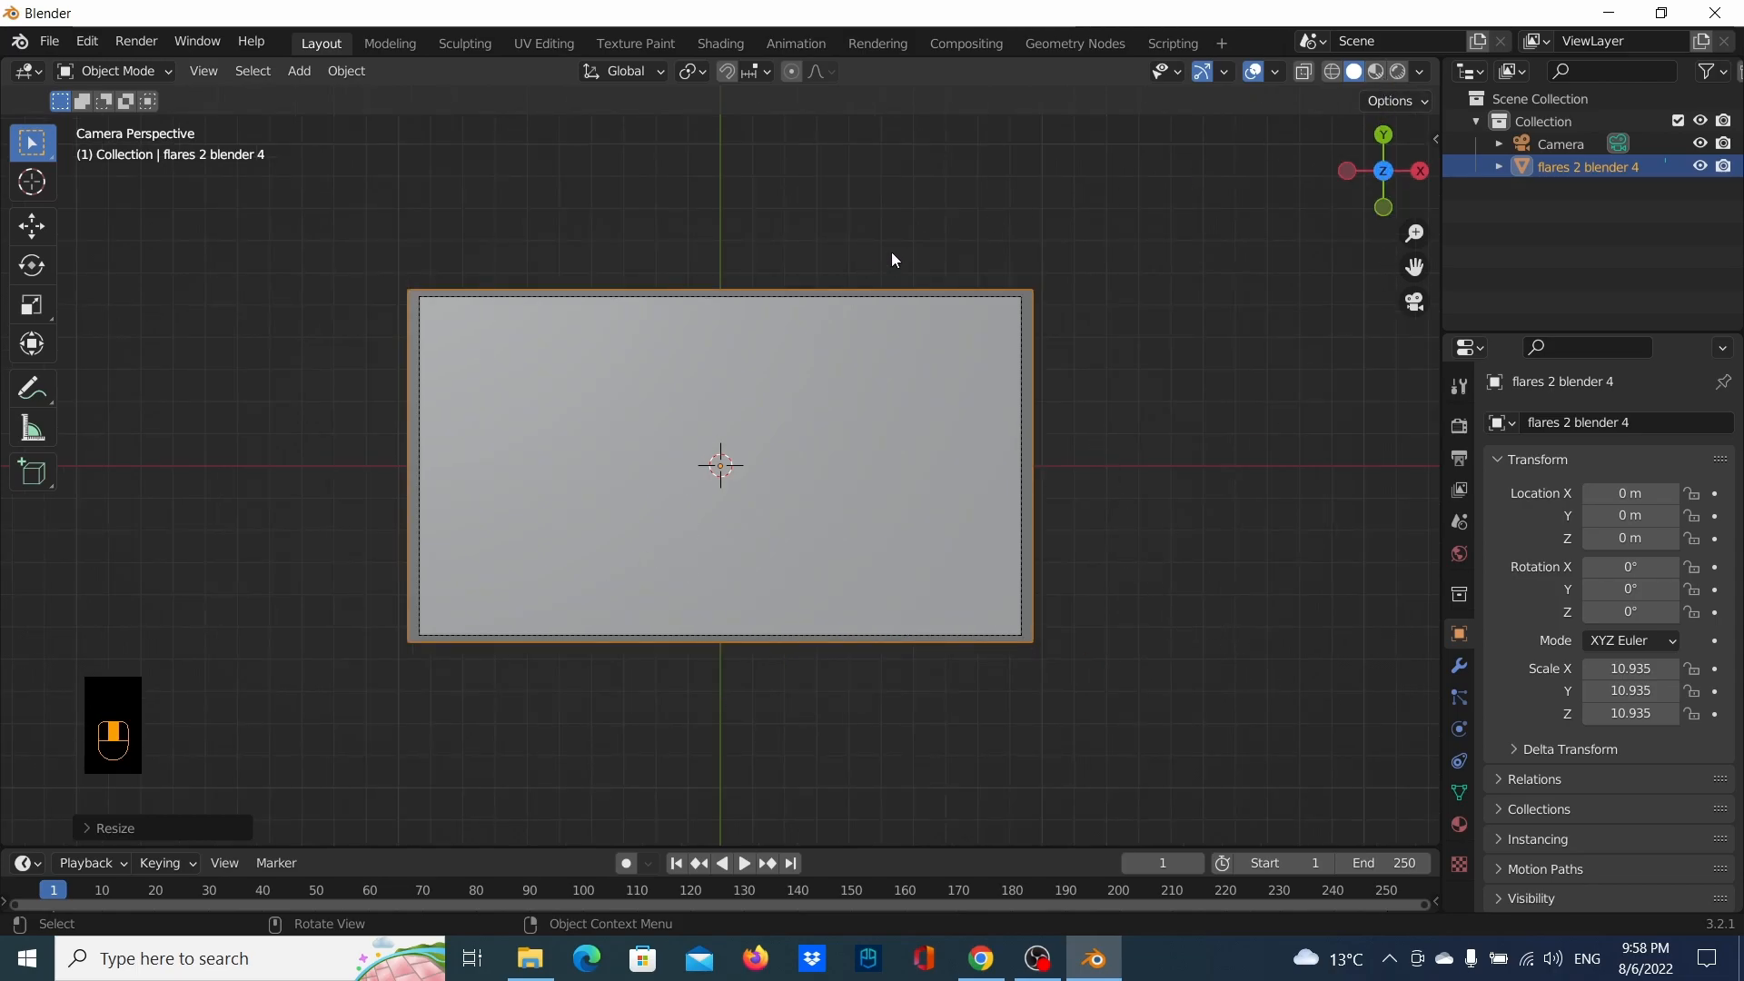
{"action": "left_click", "coordinate": [1399, 72]}
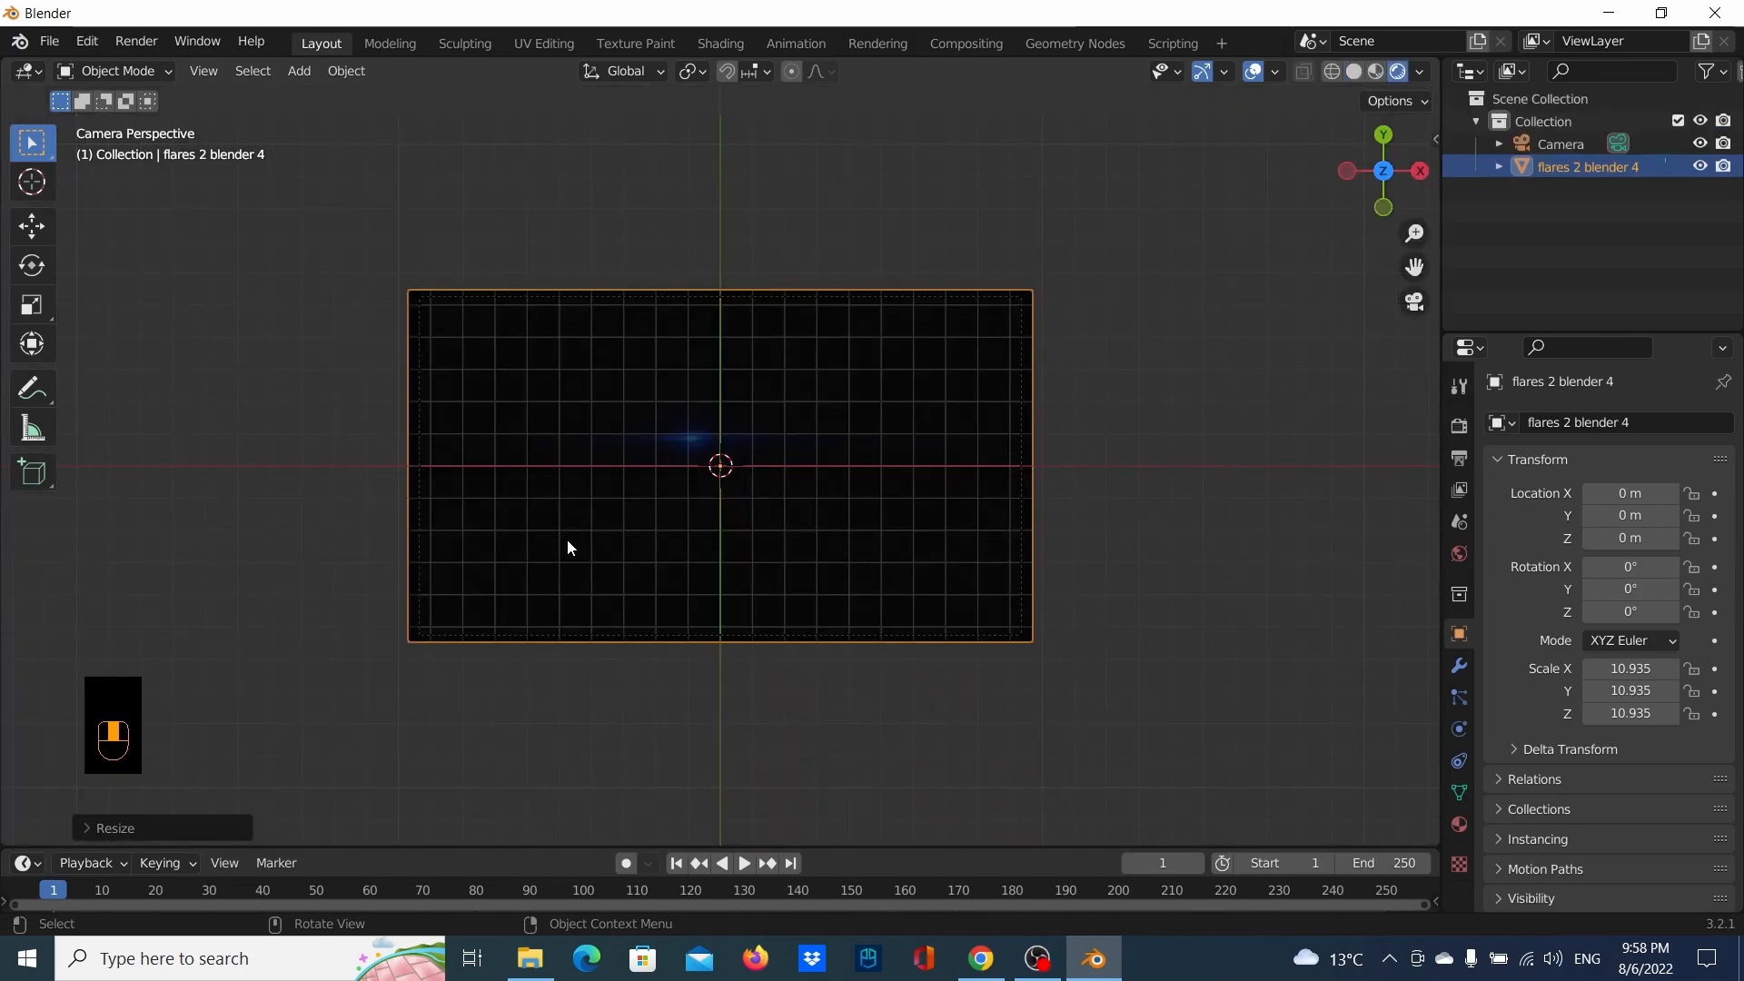
{"action": "scroll", "coordinate": [633, 479], "scroll_direction": "up", "scroll_amount": 2}
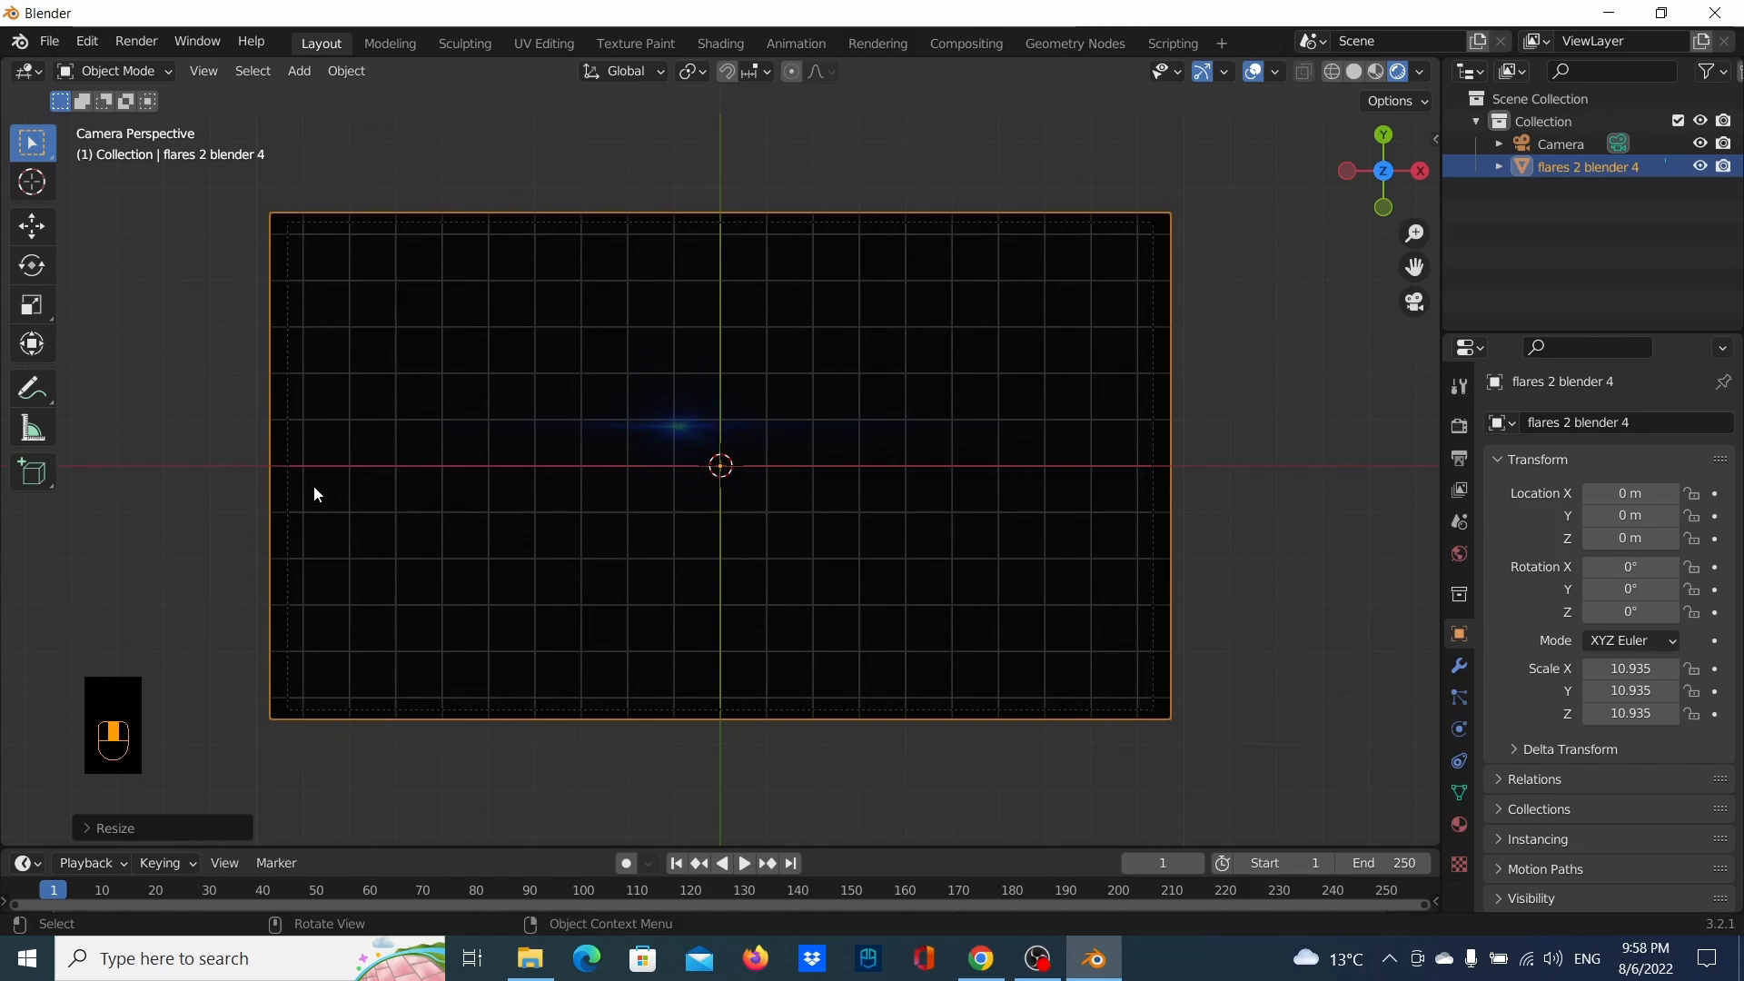
Render a still image of the flare plane, examine the whole frame and close the render window
{"action": "left_click", "coordinate": [136, 42]}
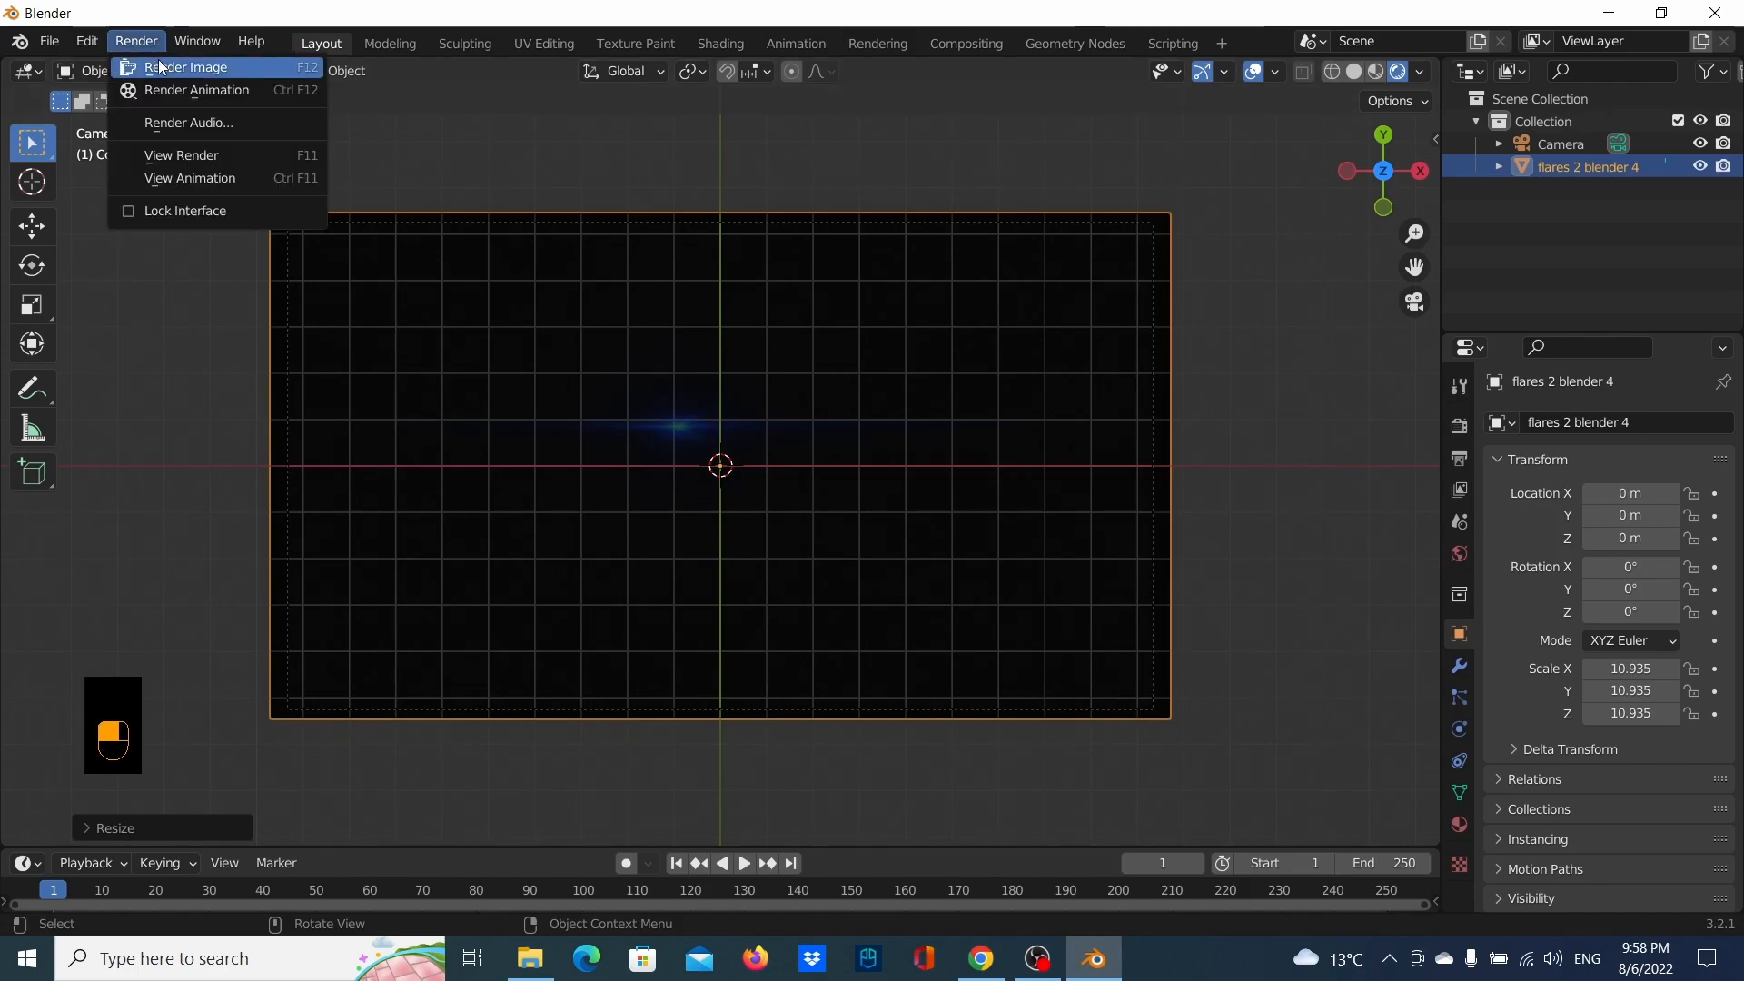
{"action": "left_click", "coordinate": [159, 67]}
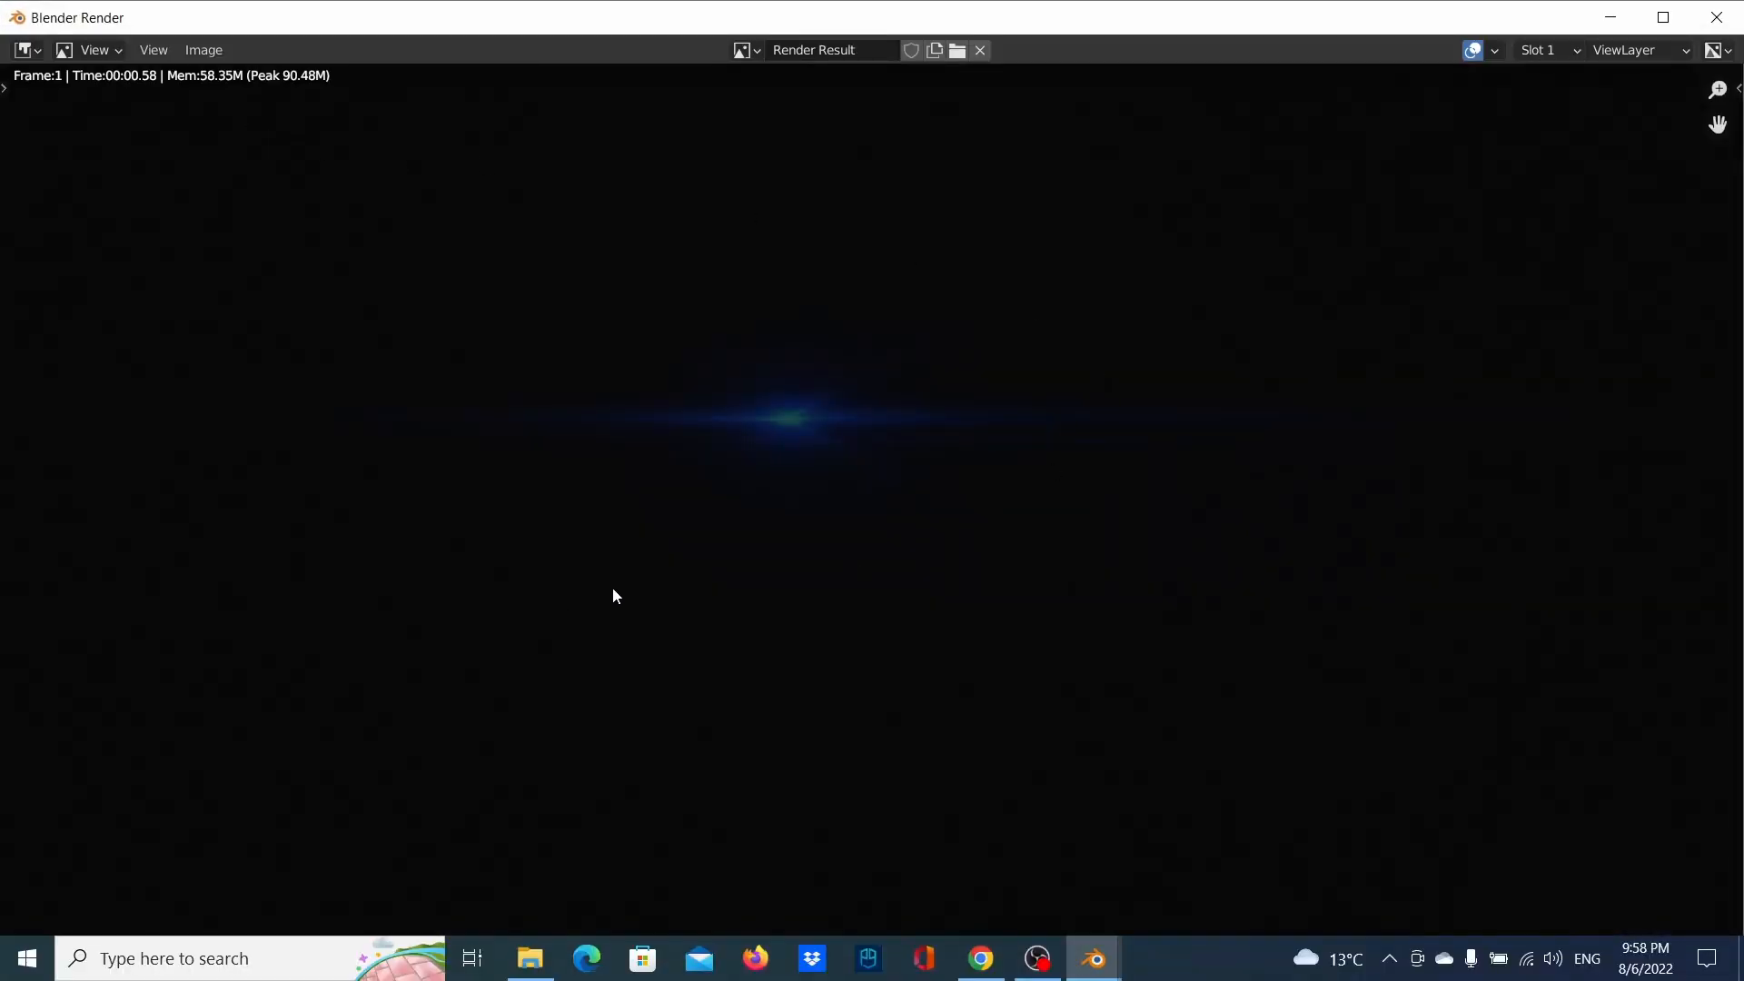
{"action": "scroll", "coordinate": [563, 545], "scroll_direction": "down", "scroll_amount": 3}
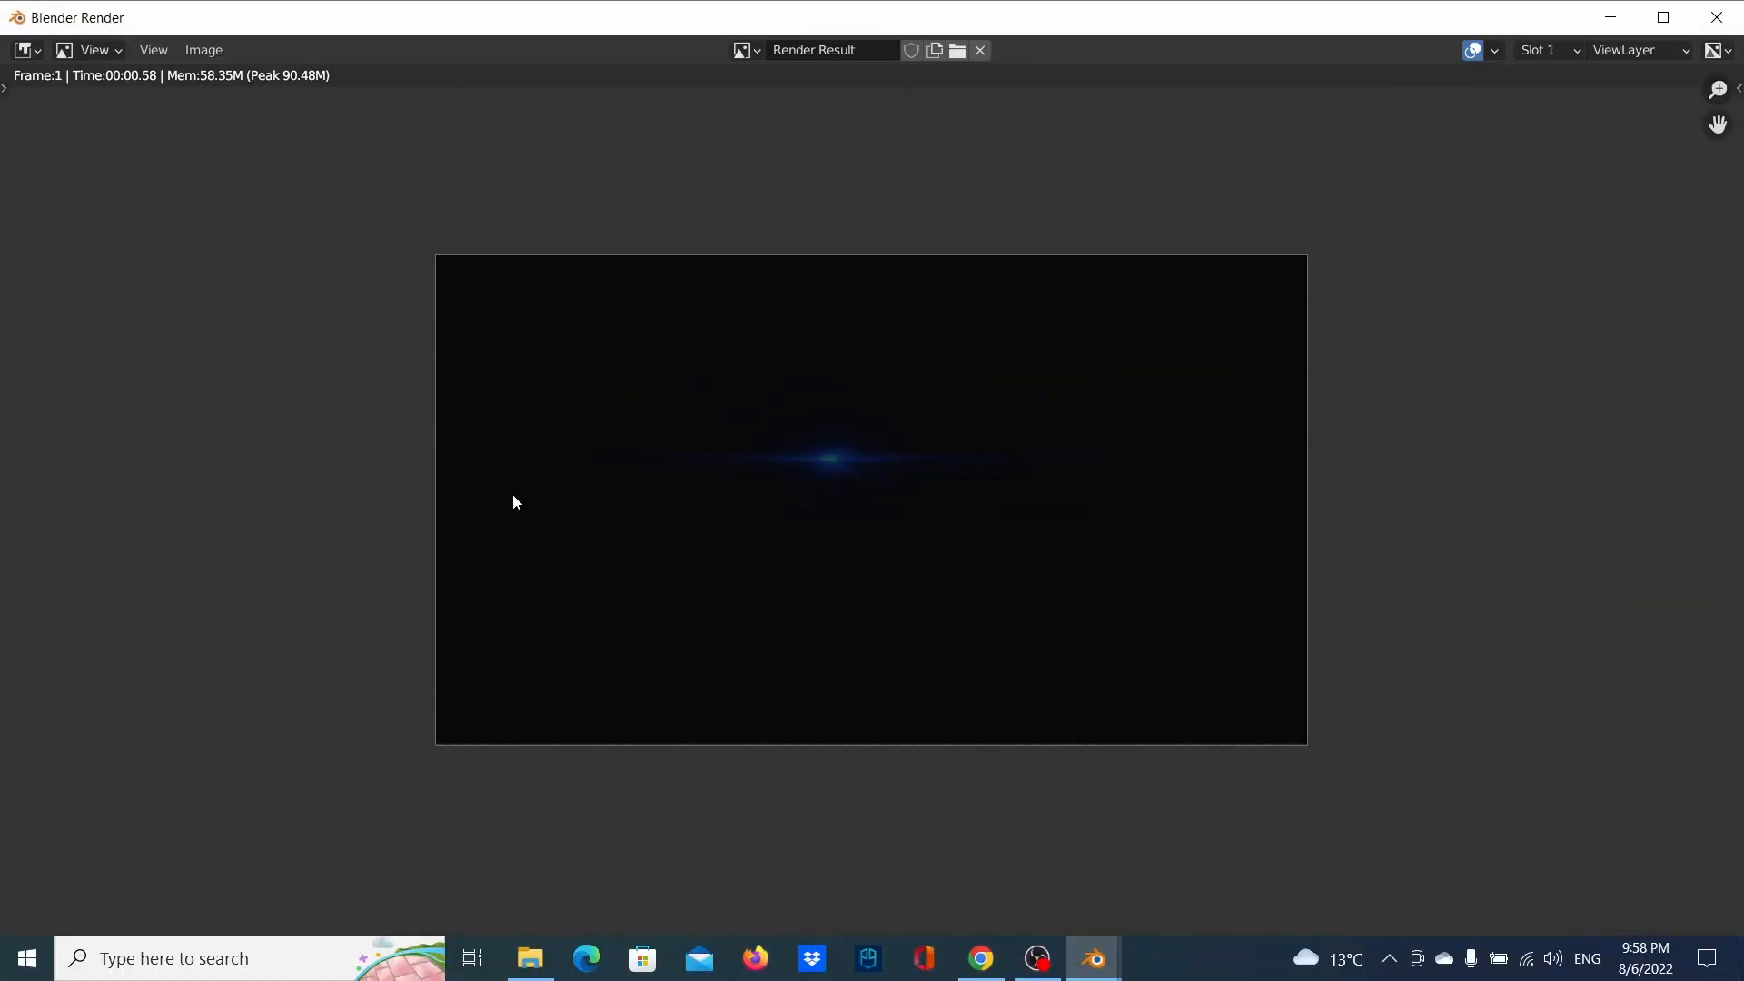
{"action": "left_click", "coordinate": [1716, 17]}
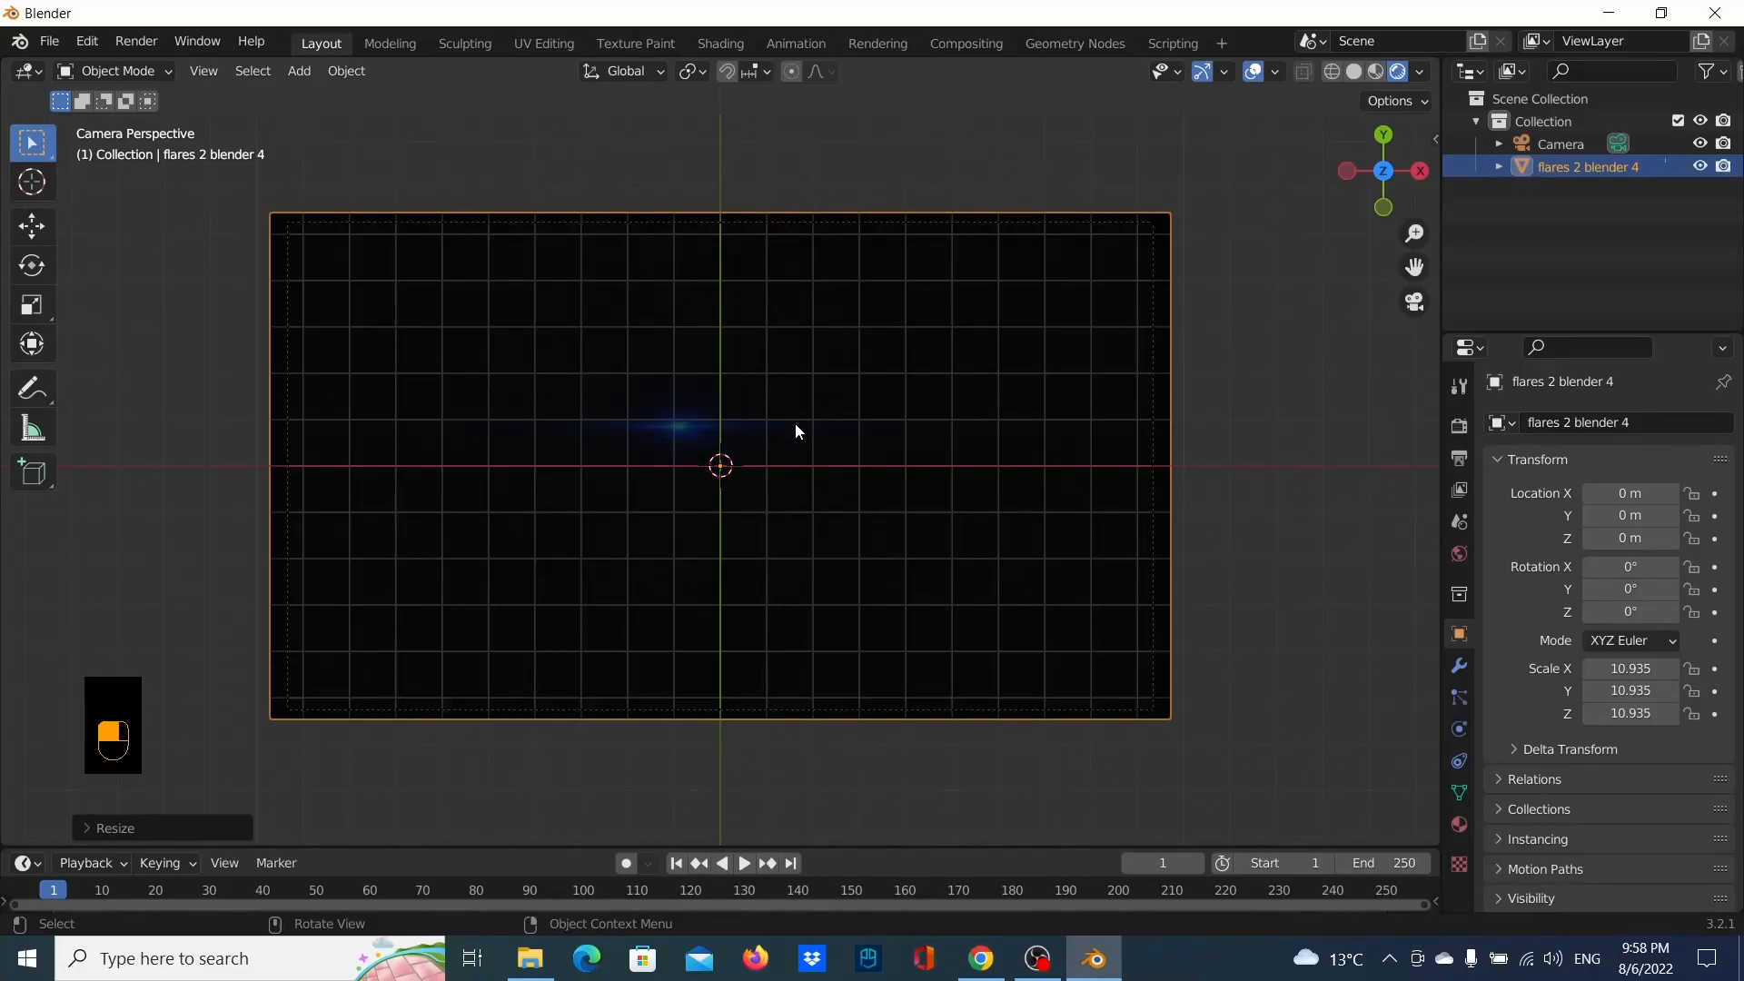
Split the 3D viewport vertically, make the new area a Shader Editor for the flare material, and hide its sidebar
{"action": "scroll", "coordinate": [1062, 463], "scroll_direction": "down", "scroll_amount": 1}
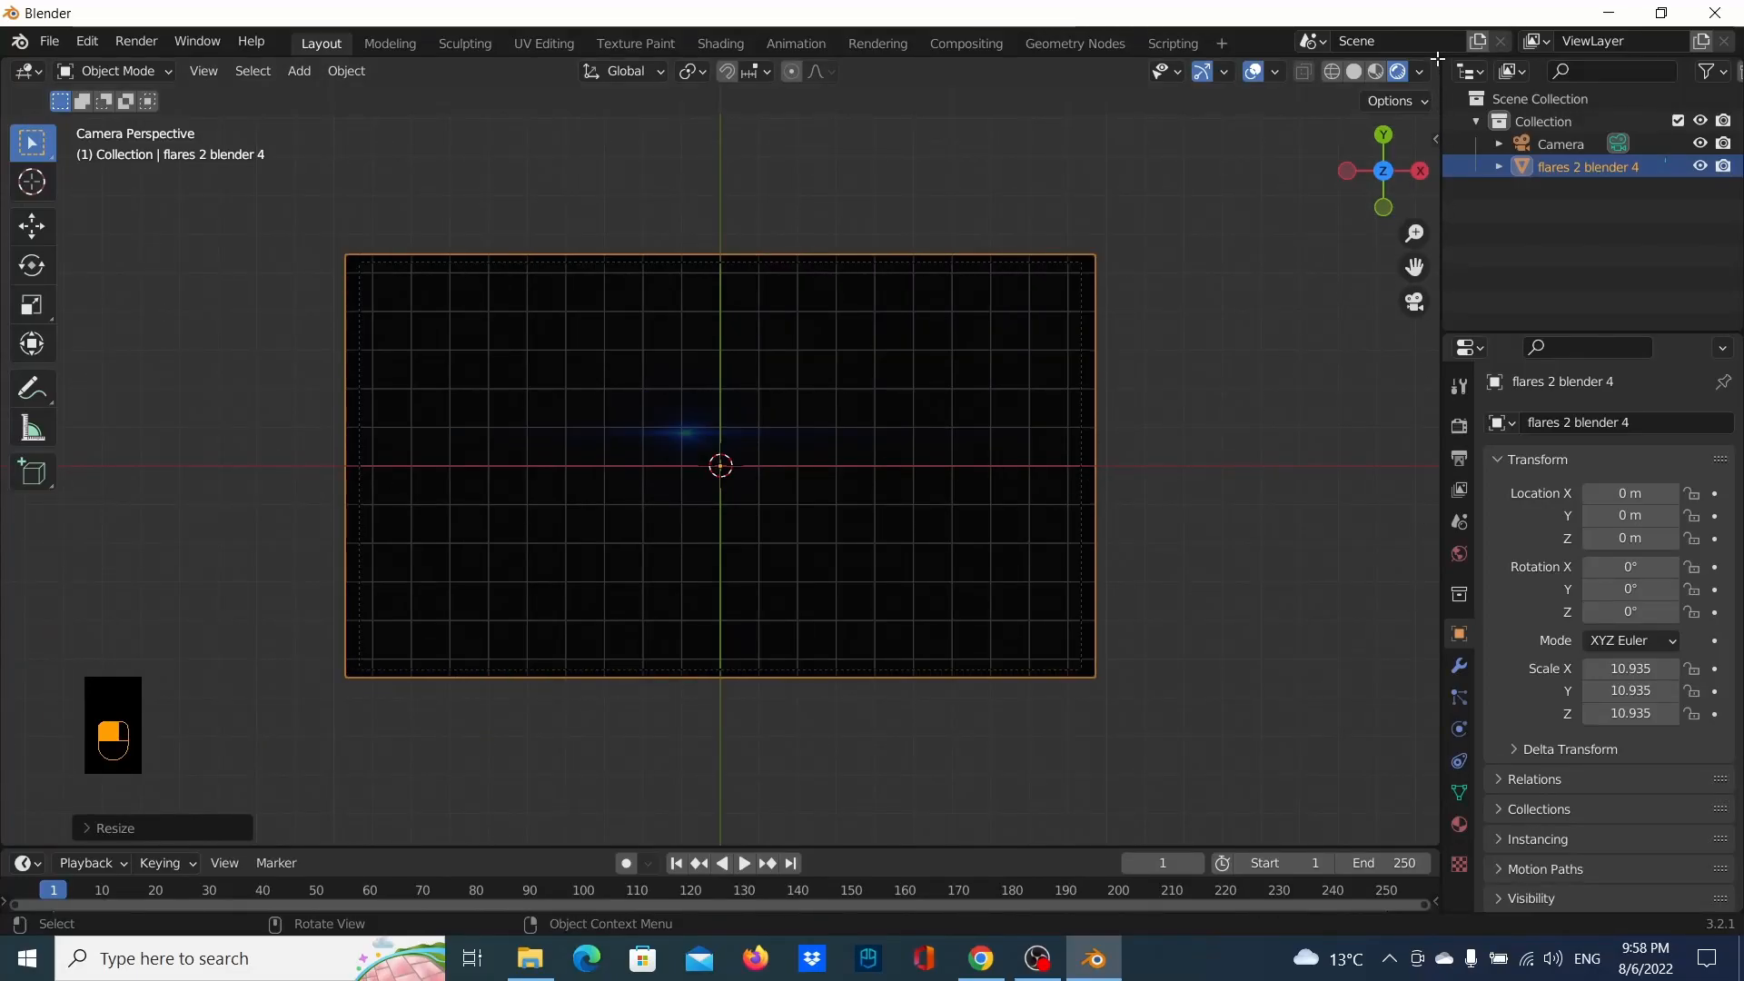
{"action": "left_click_drag", "start_coordinate": [1437, 58], "coordinate": [821, 350]}
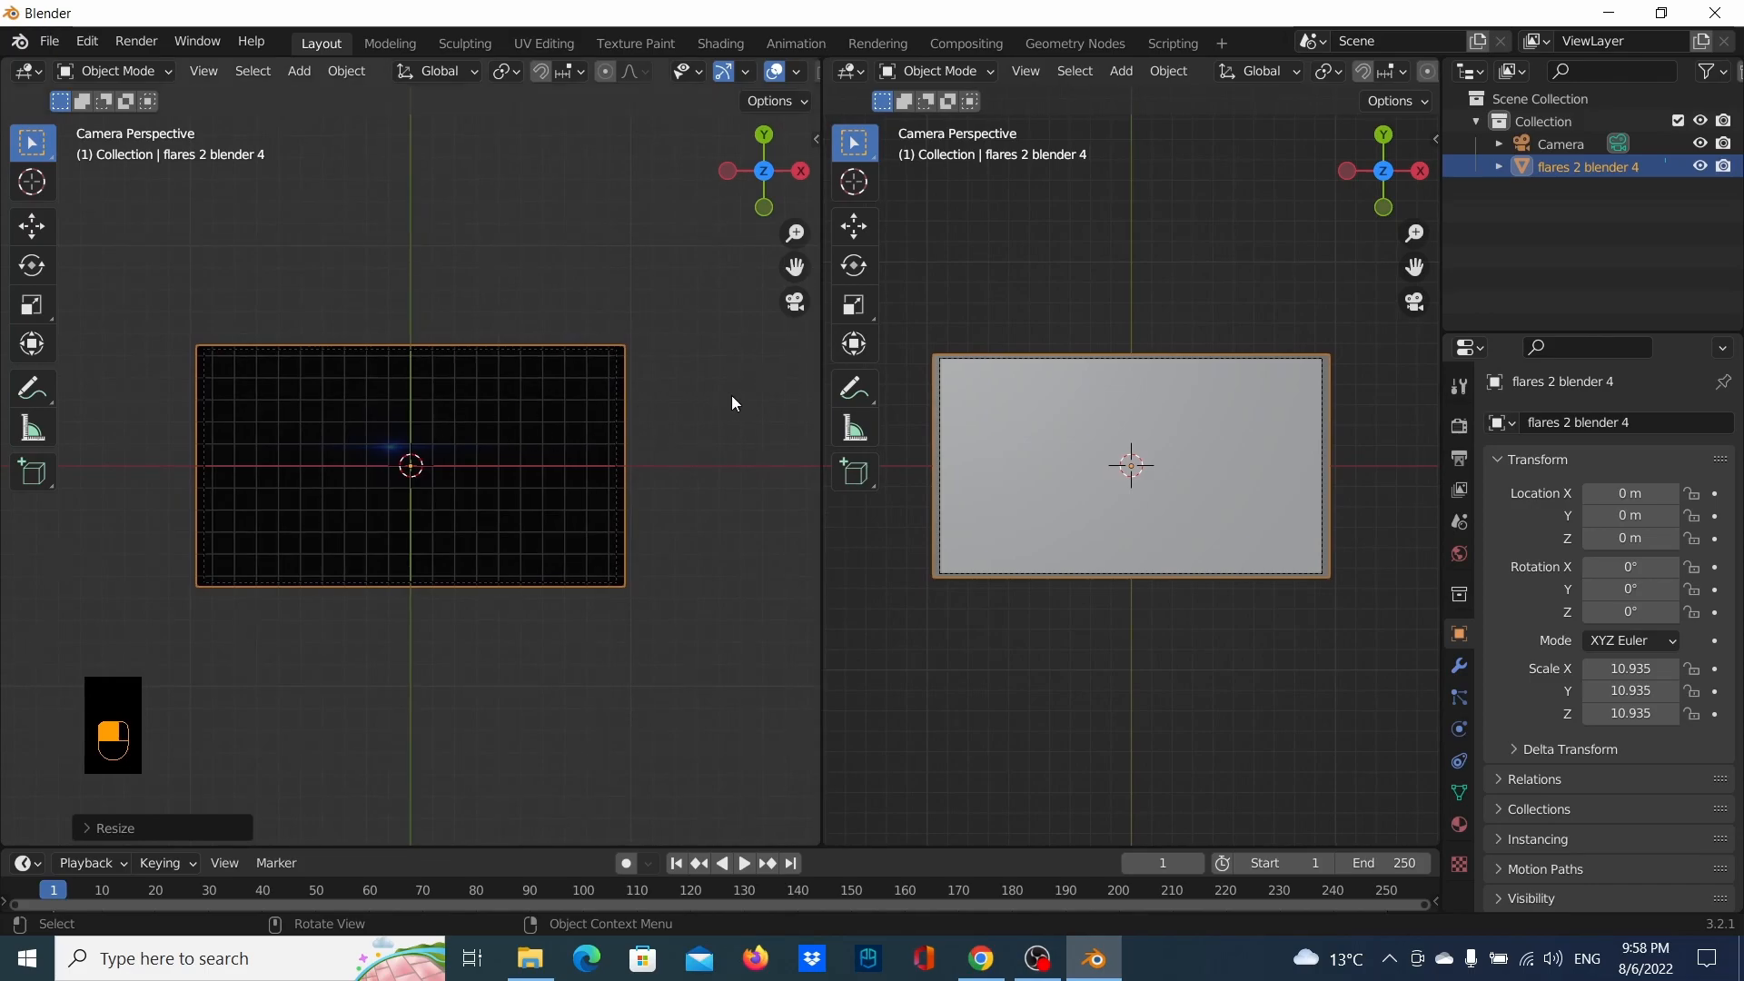
{"action": "left_click", "coordinate": [863, 74]}
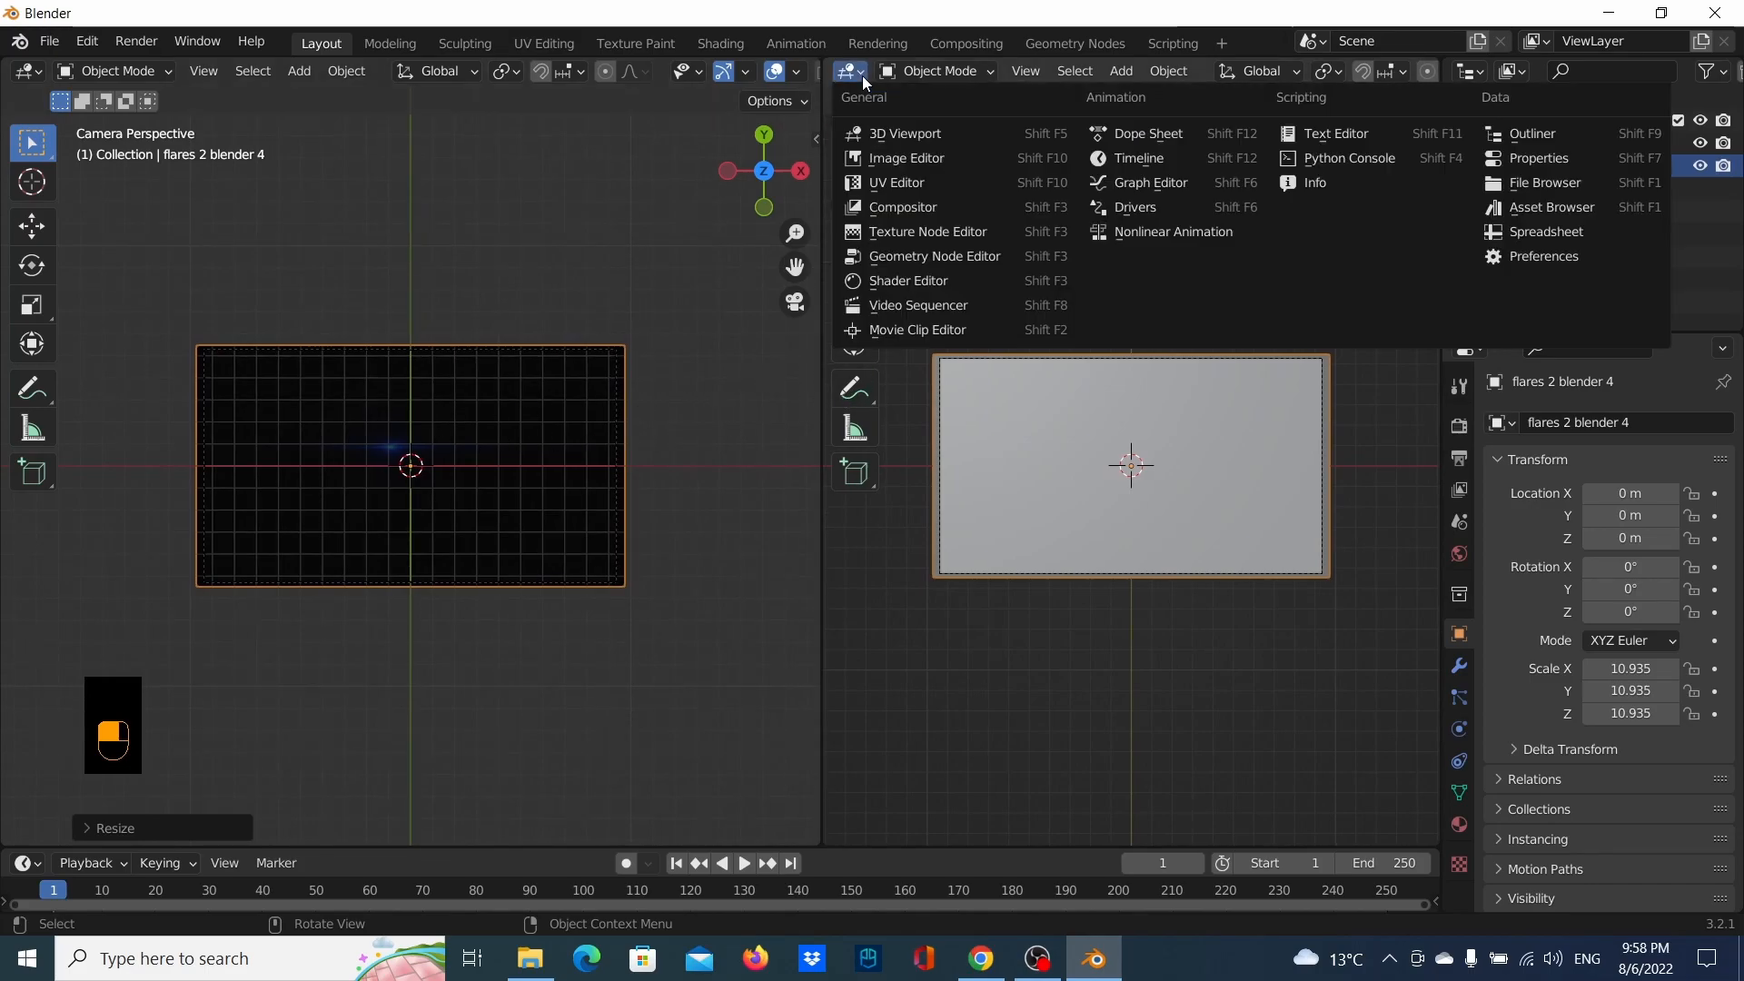
{"action": "left_click", "coordinate": [943, 285]}
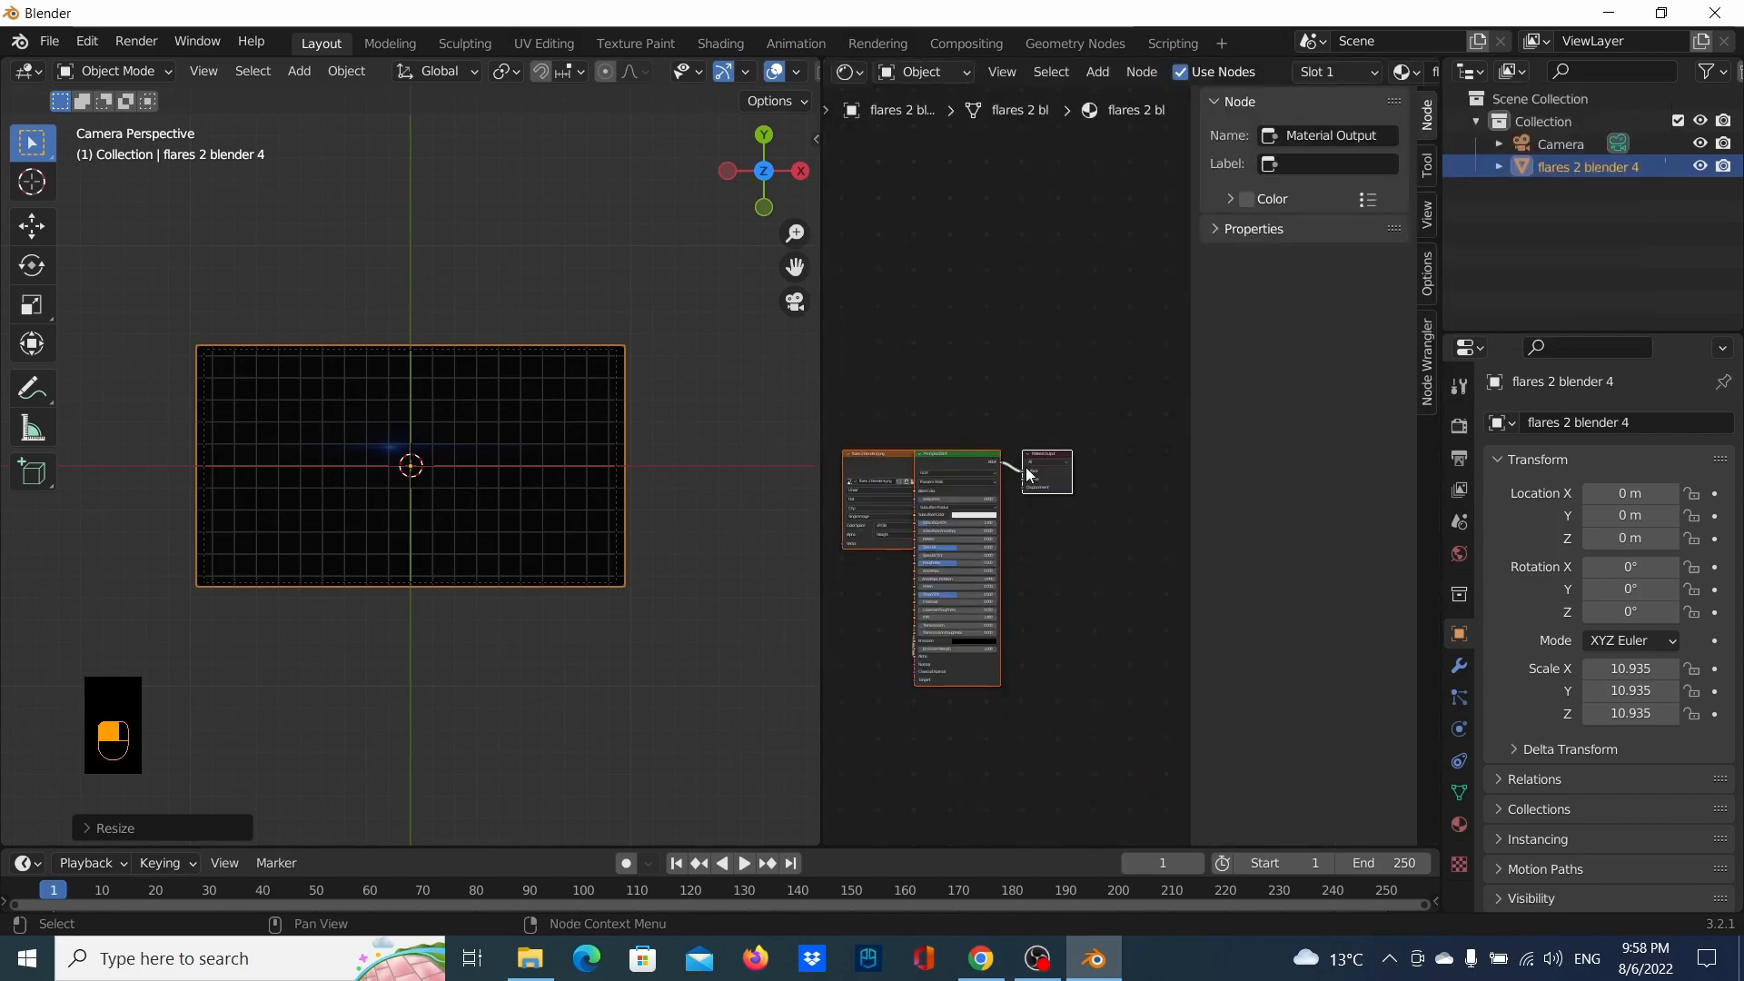
{"action": "scroll", "coordinate": [1000, 494], "scroll_direction": "up", "scroll_amount": 2}
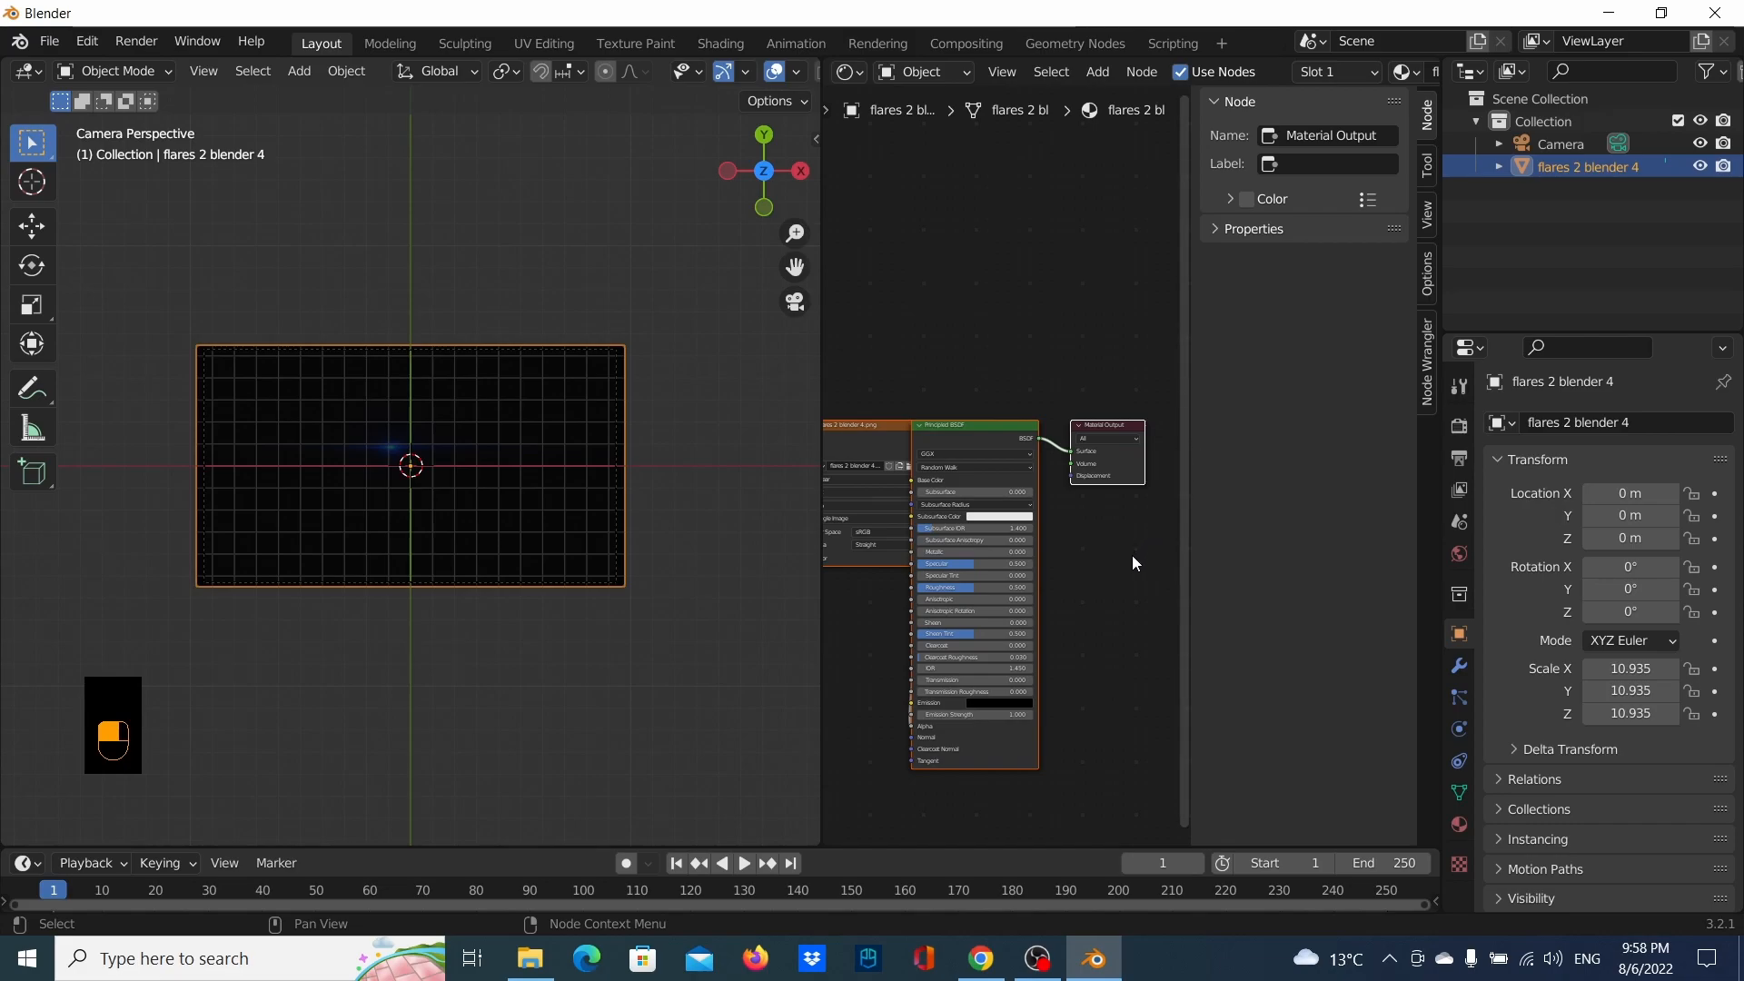
{"action": "key", "text": "n"}
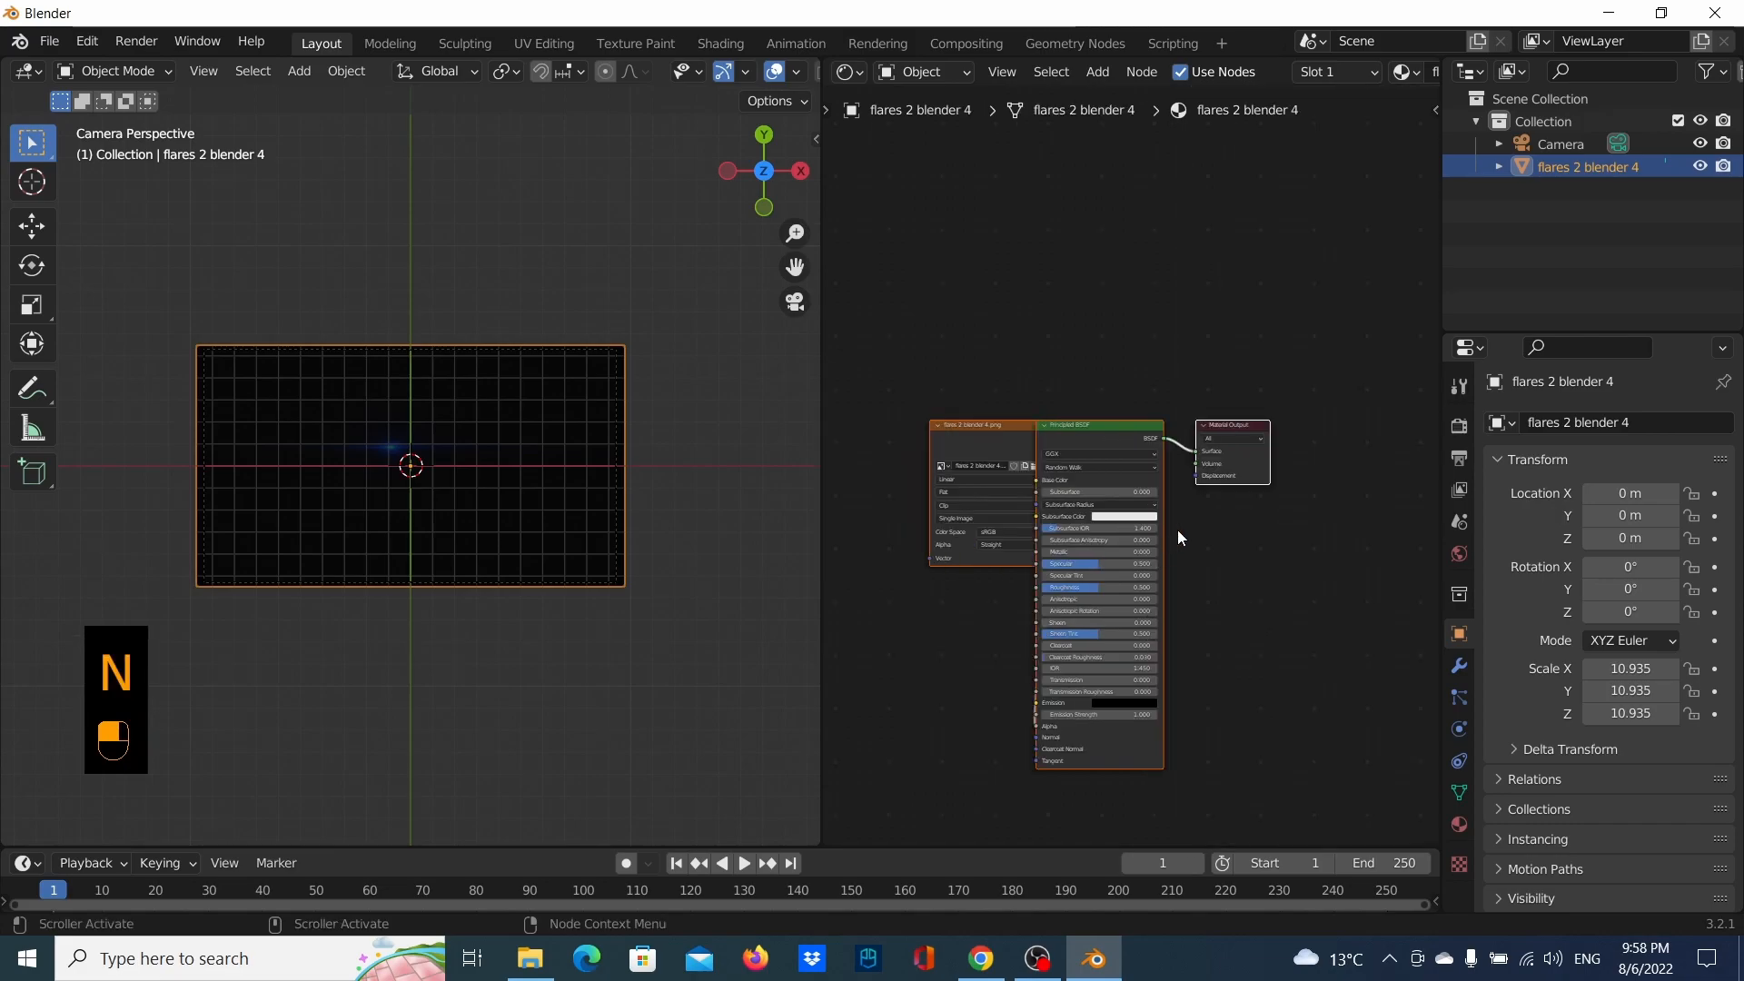
{"action": "scroll", "coordinate": [1181, 523], "scroll_direction": "up", "scroll_amount": 2}
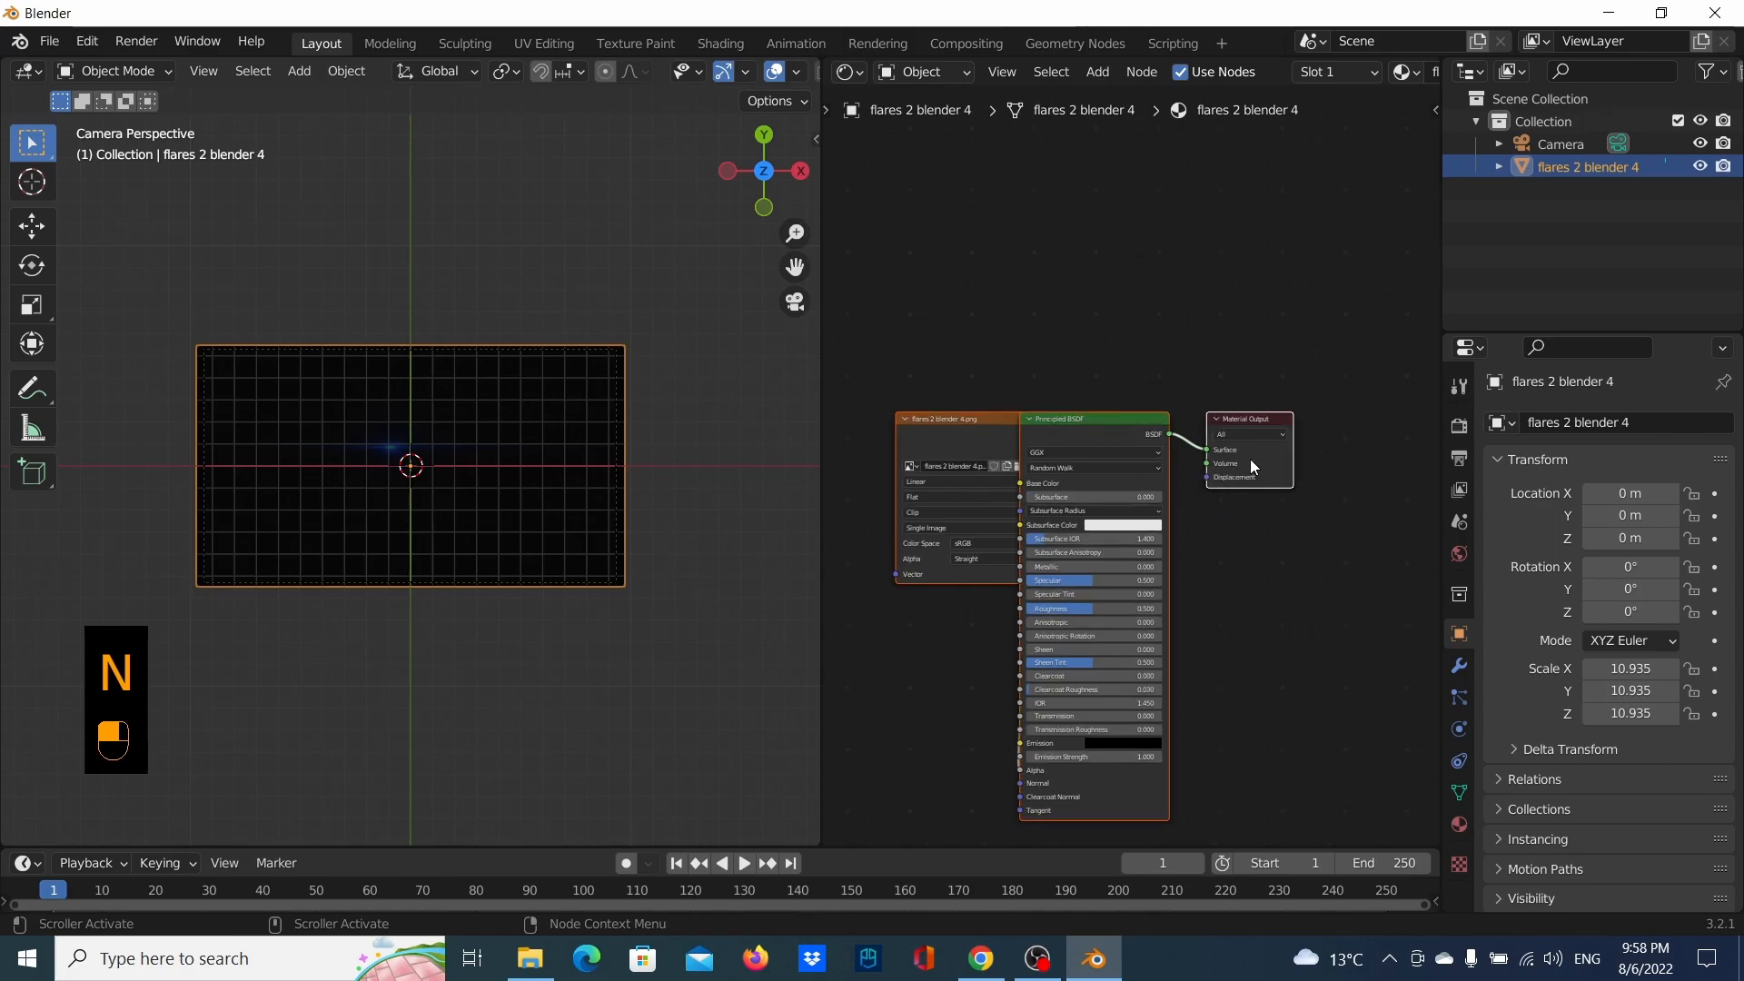
Spread out the image texture, Principled BSDF and Material Output nodes, and widen the Shader Editor area
{"action": "left_click_drag", "start_coordinate": [1106, 418], "coordinate": [1116, 414]}
{"action": "left_click_drag", "start_coordinate": [989, 431], "coordinate": [955, 453]}
{"action": "left_click_drag", "start_coordinate": [1103, 428], "coordinate": [1143, 387]}
{"action": "left_click_drag", "start_coordinate": [840, 471], "coordinate": [867, 449]}
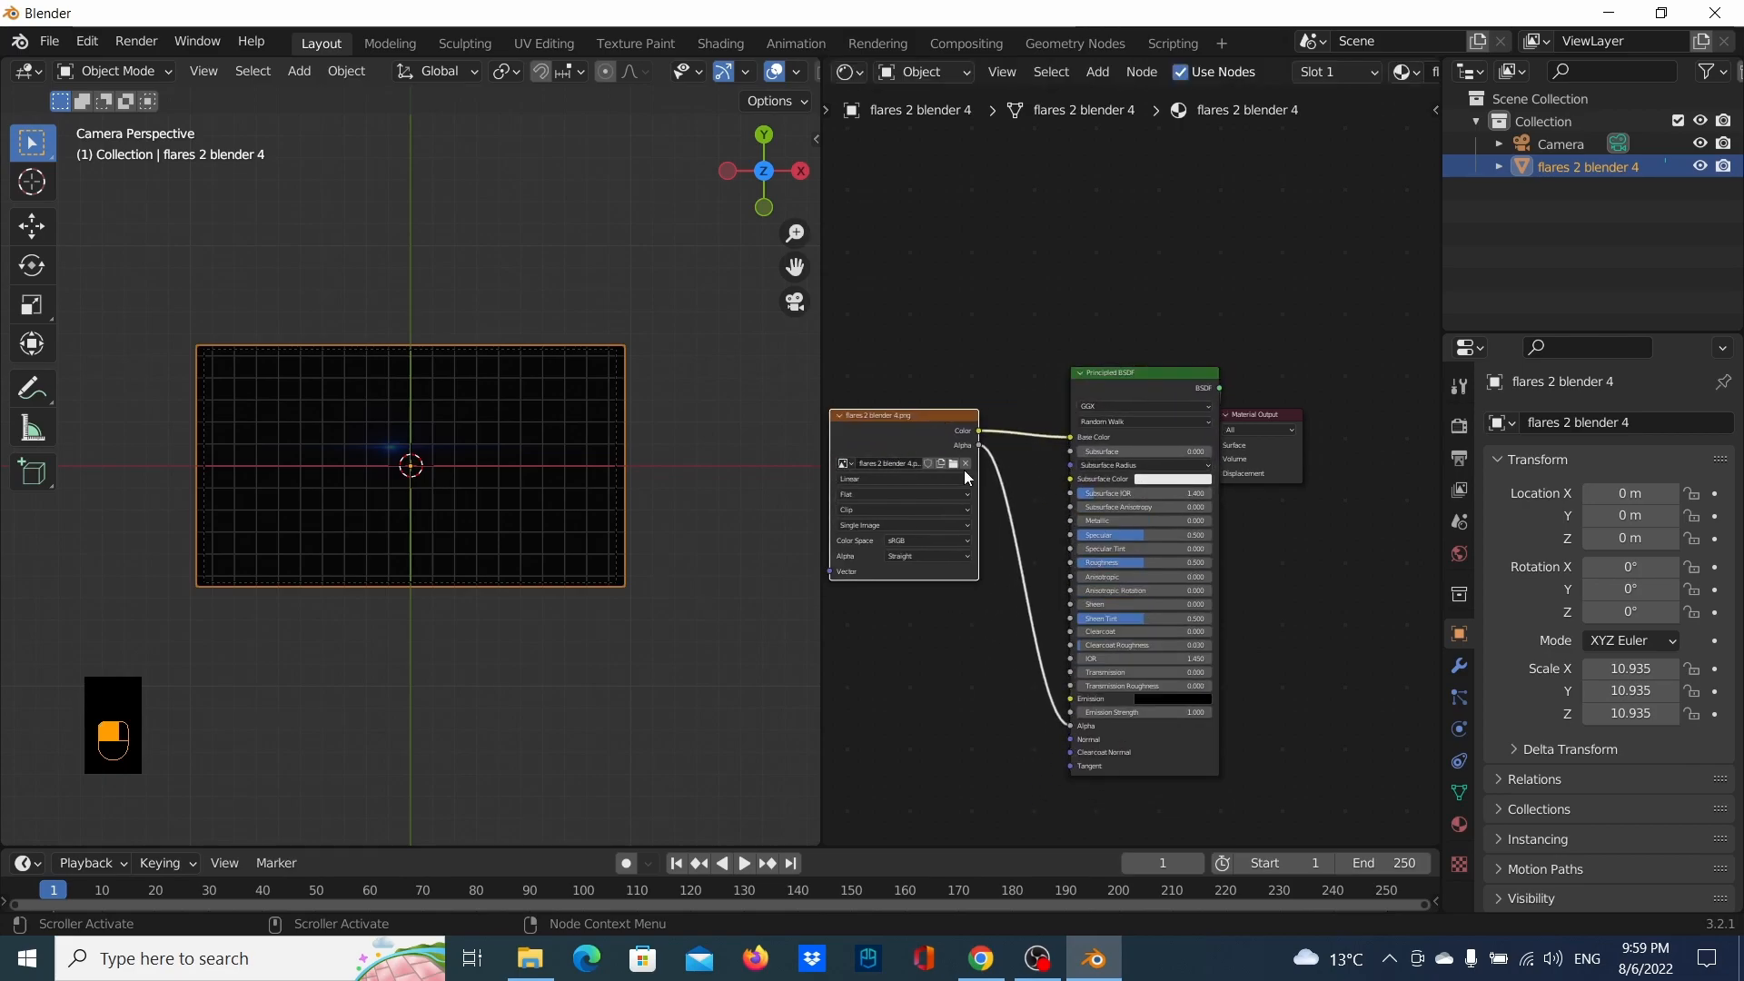
{"action": "left_click_drag", "start_coordinate": [1255, 417], "coordinate": [1346, 395]}
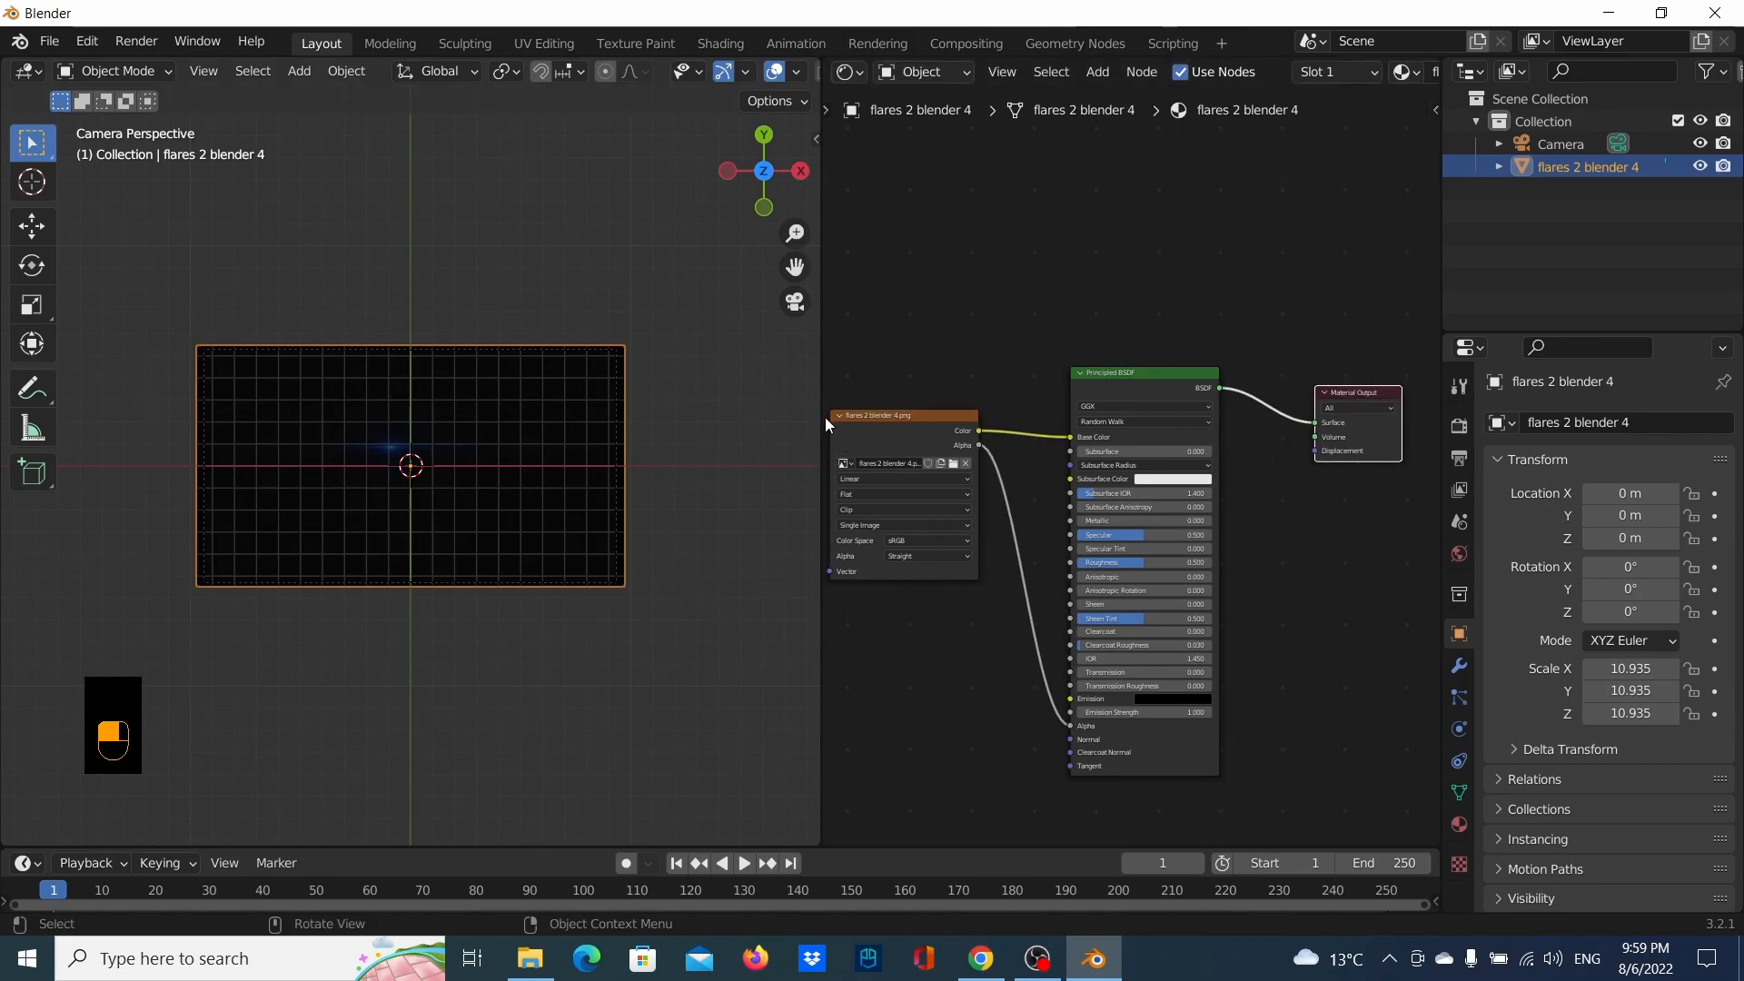
{"action": "left_click_drag", "start_coordinate": [821, 418], "coordinate": [654, 416]}
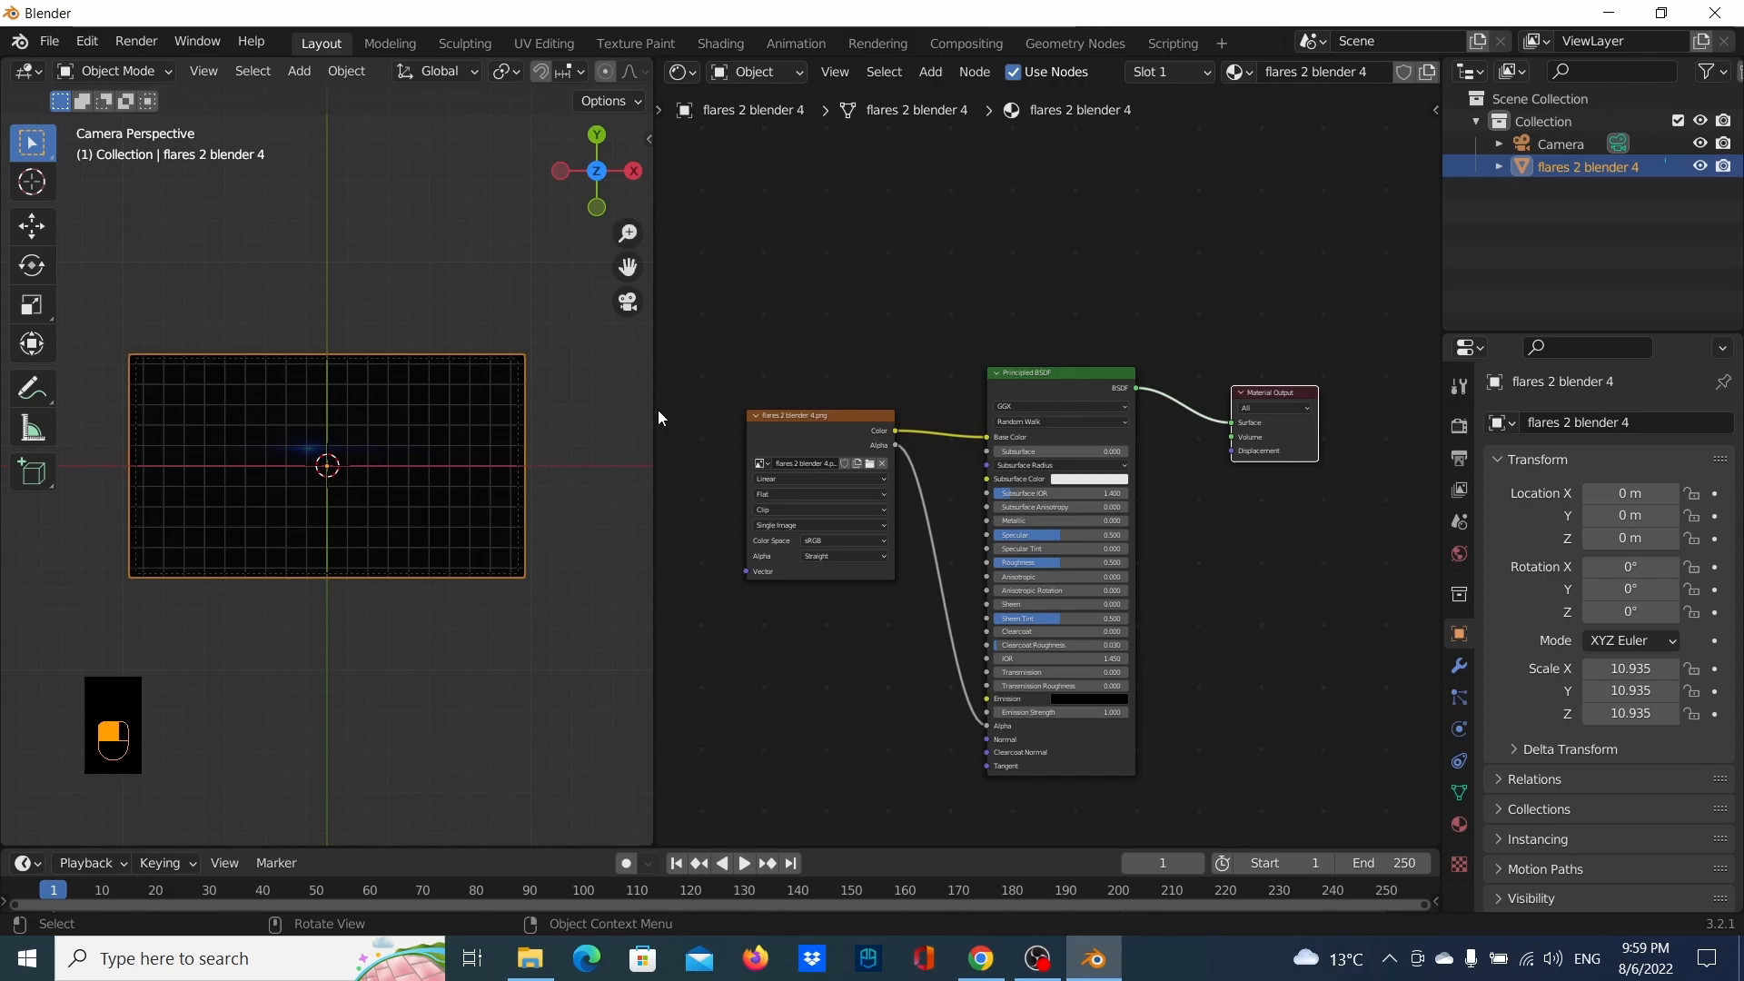
Replace the Principled BSDF node with a Mix Shader placed between the image texture and the Material Output
{"action": "left_click", "coordinate": [1016, 382]}
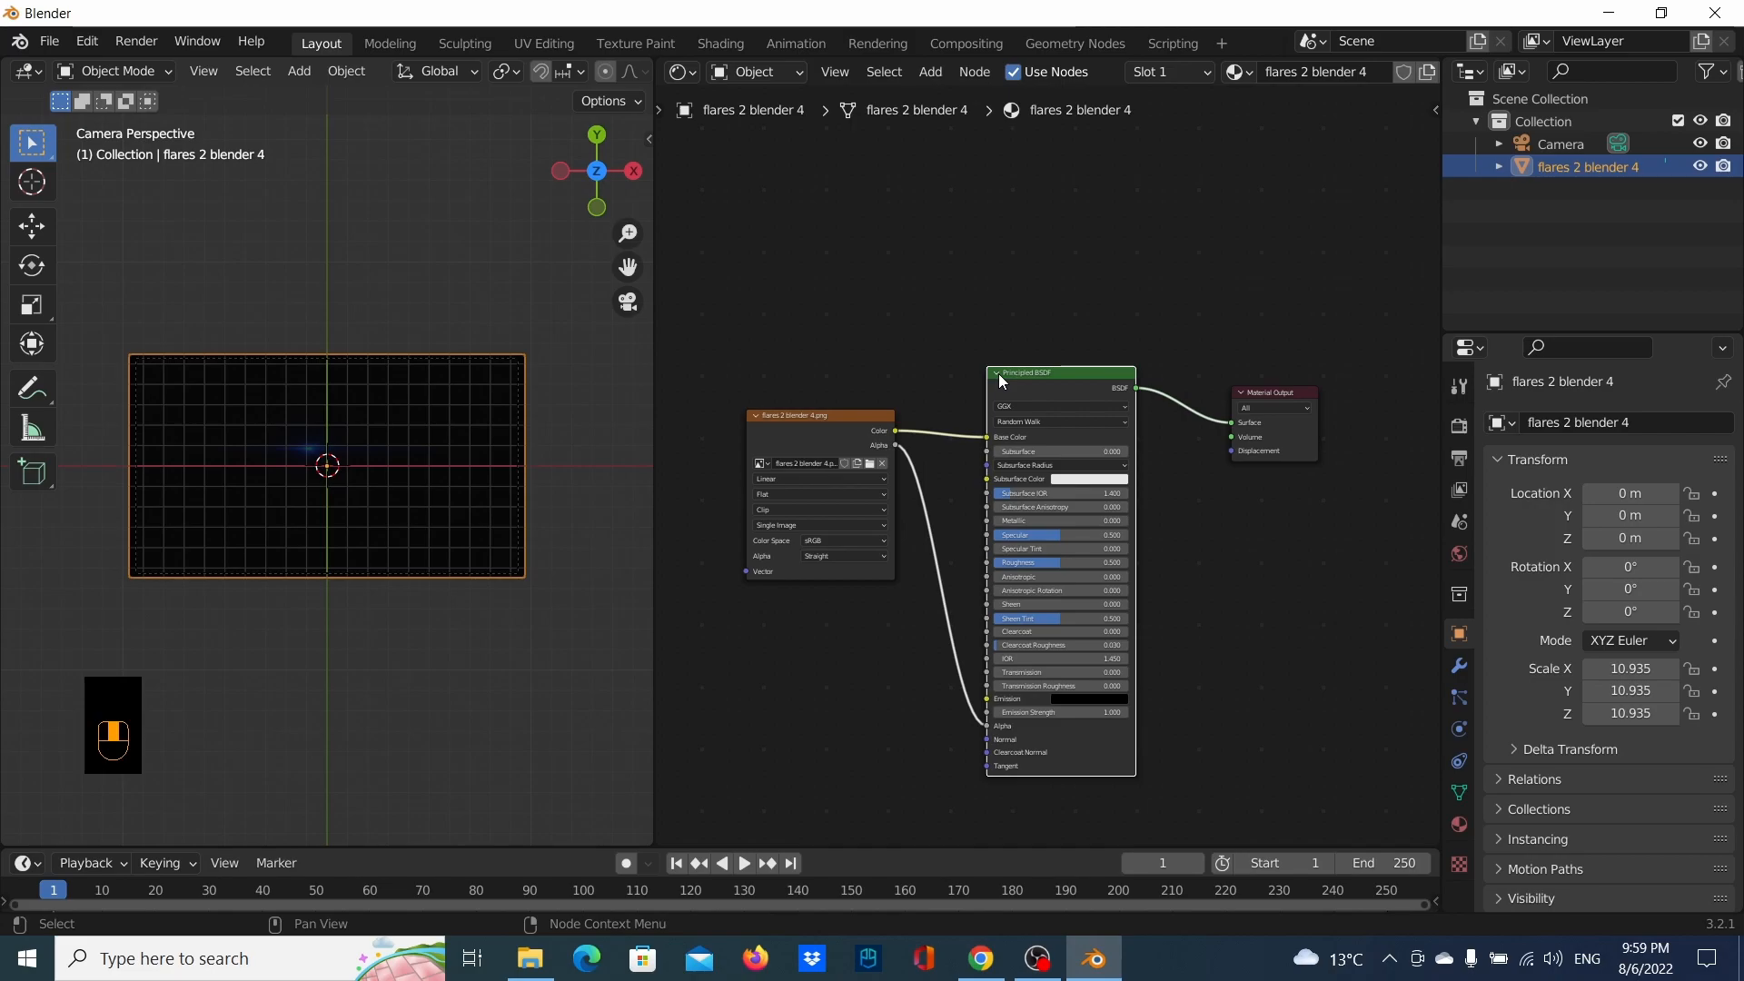
{"action": "key", "text": "x"}
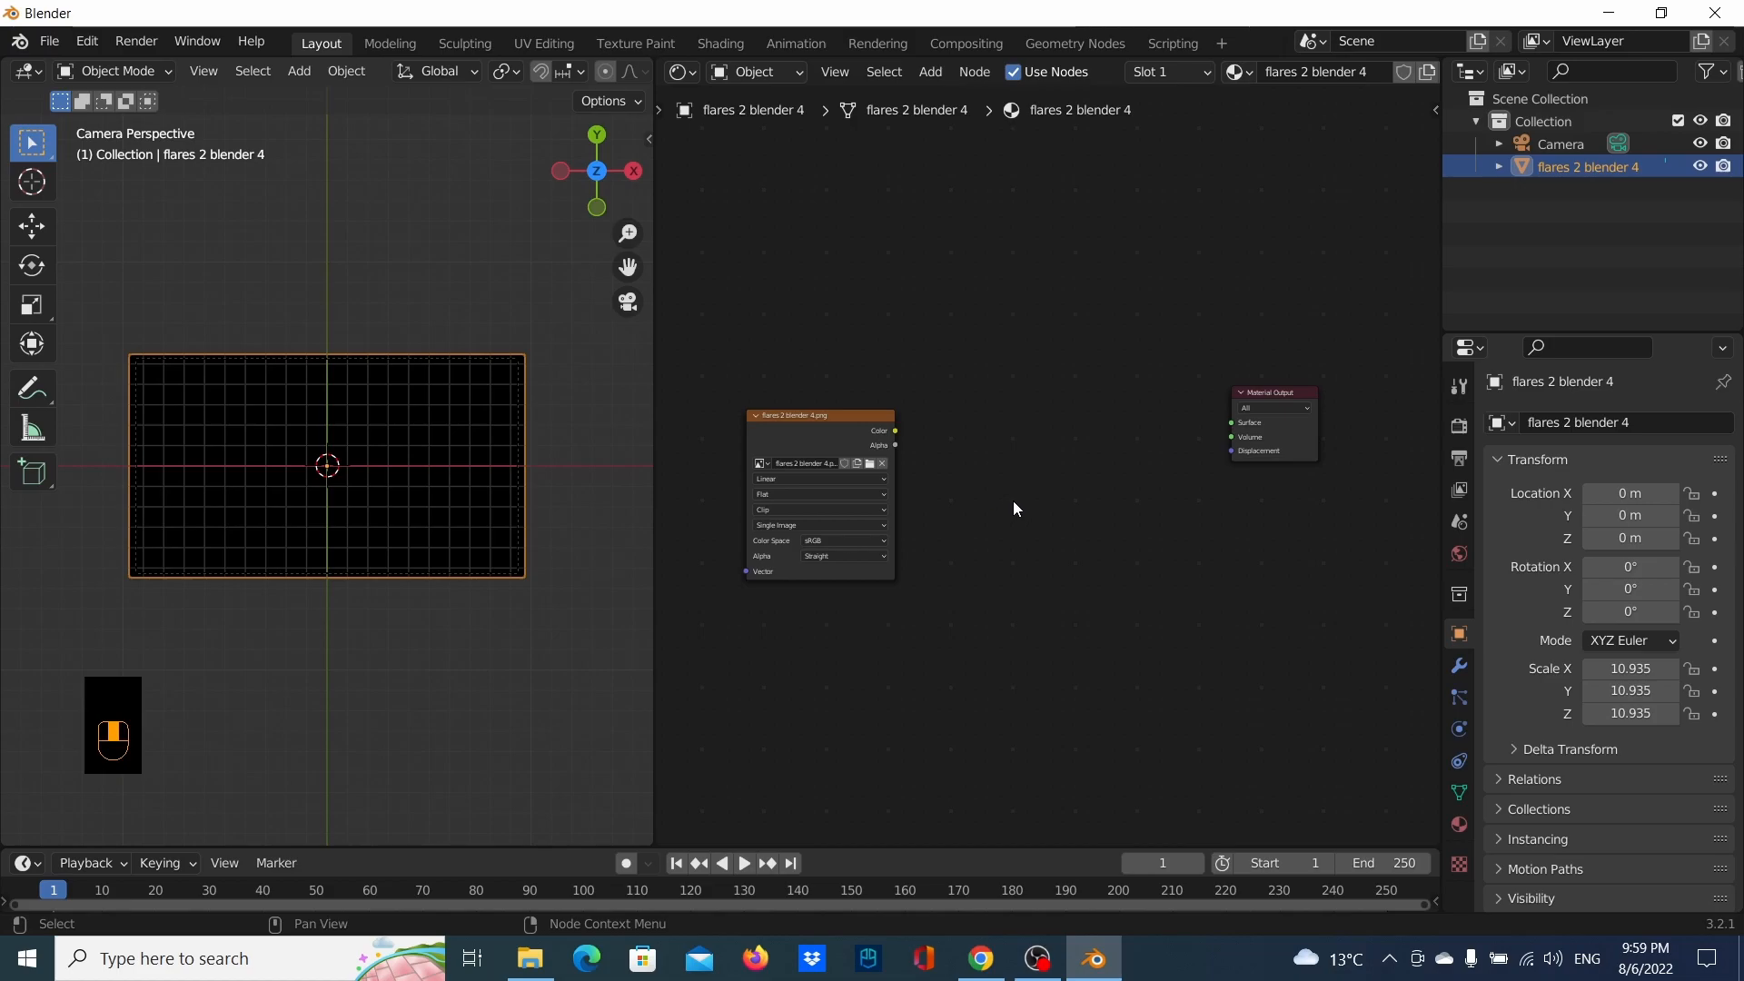
{"action": "key", "text": "shift+a"}
{"action": "left_click", "coordinate": [1110, 542]}
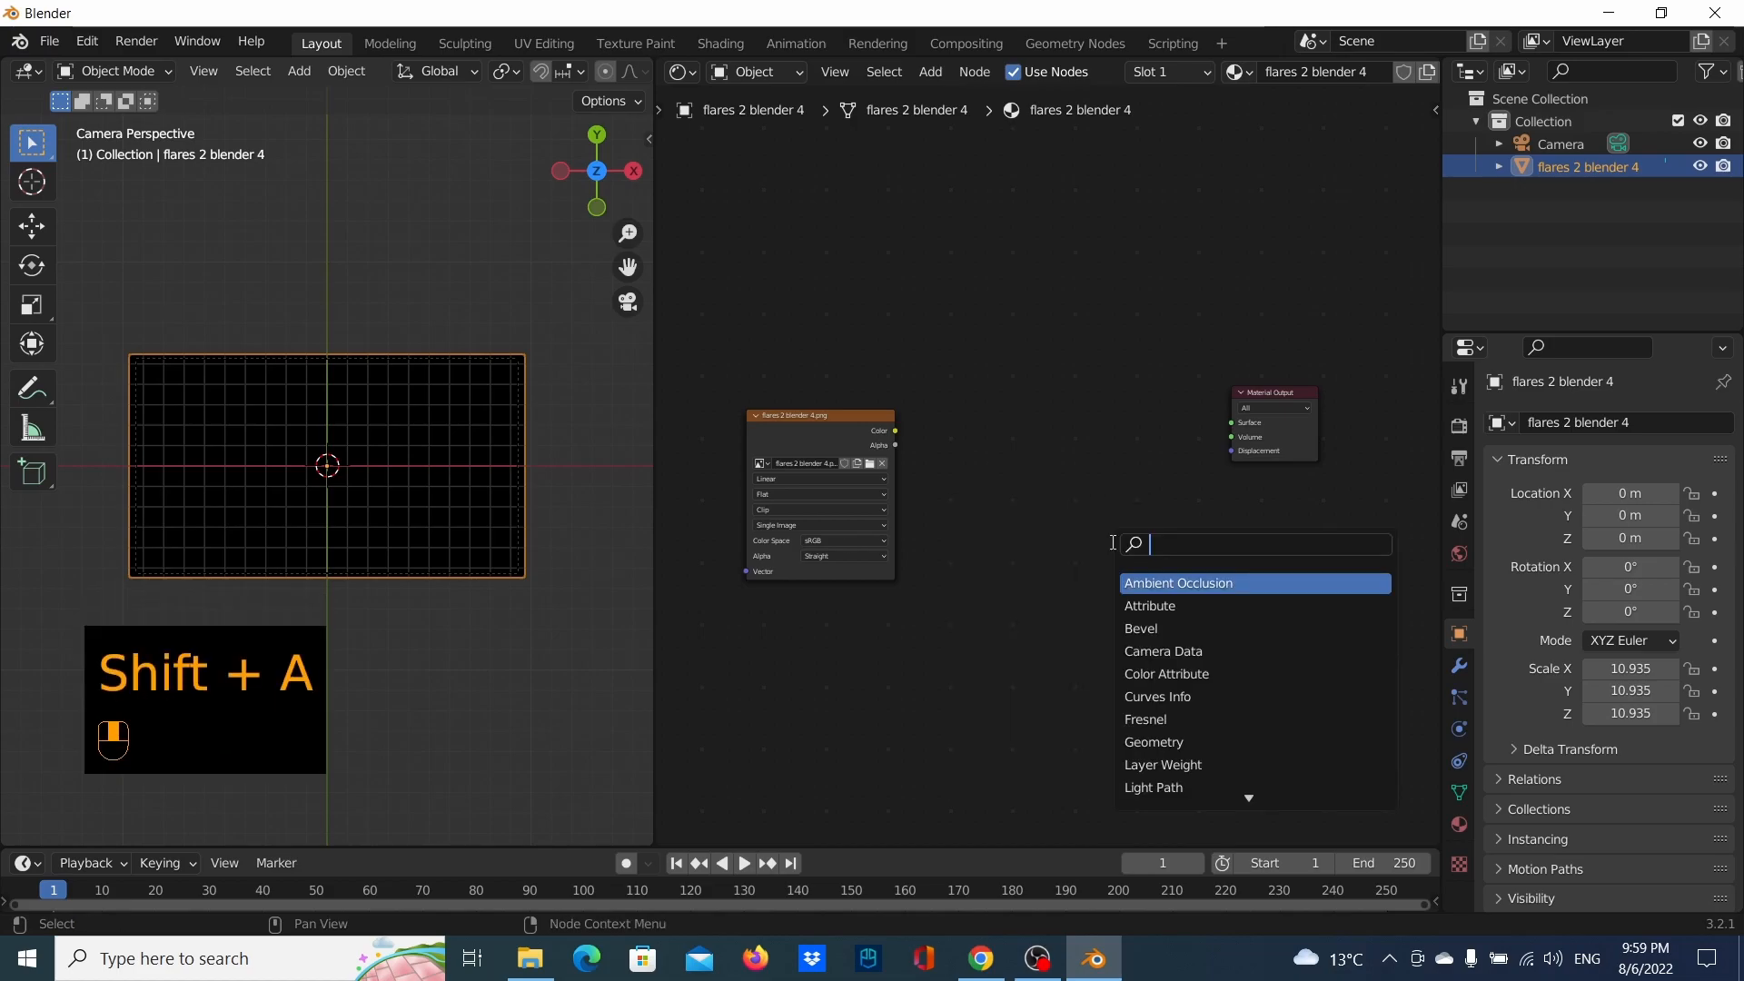
{"action": "type", "text": "MIX"}
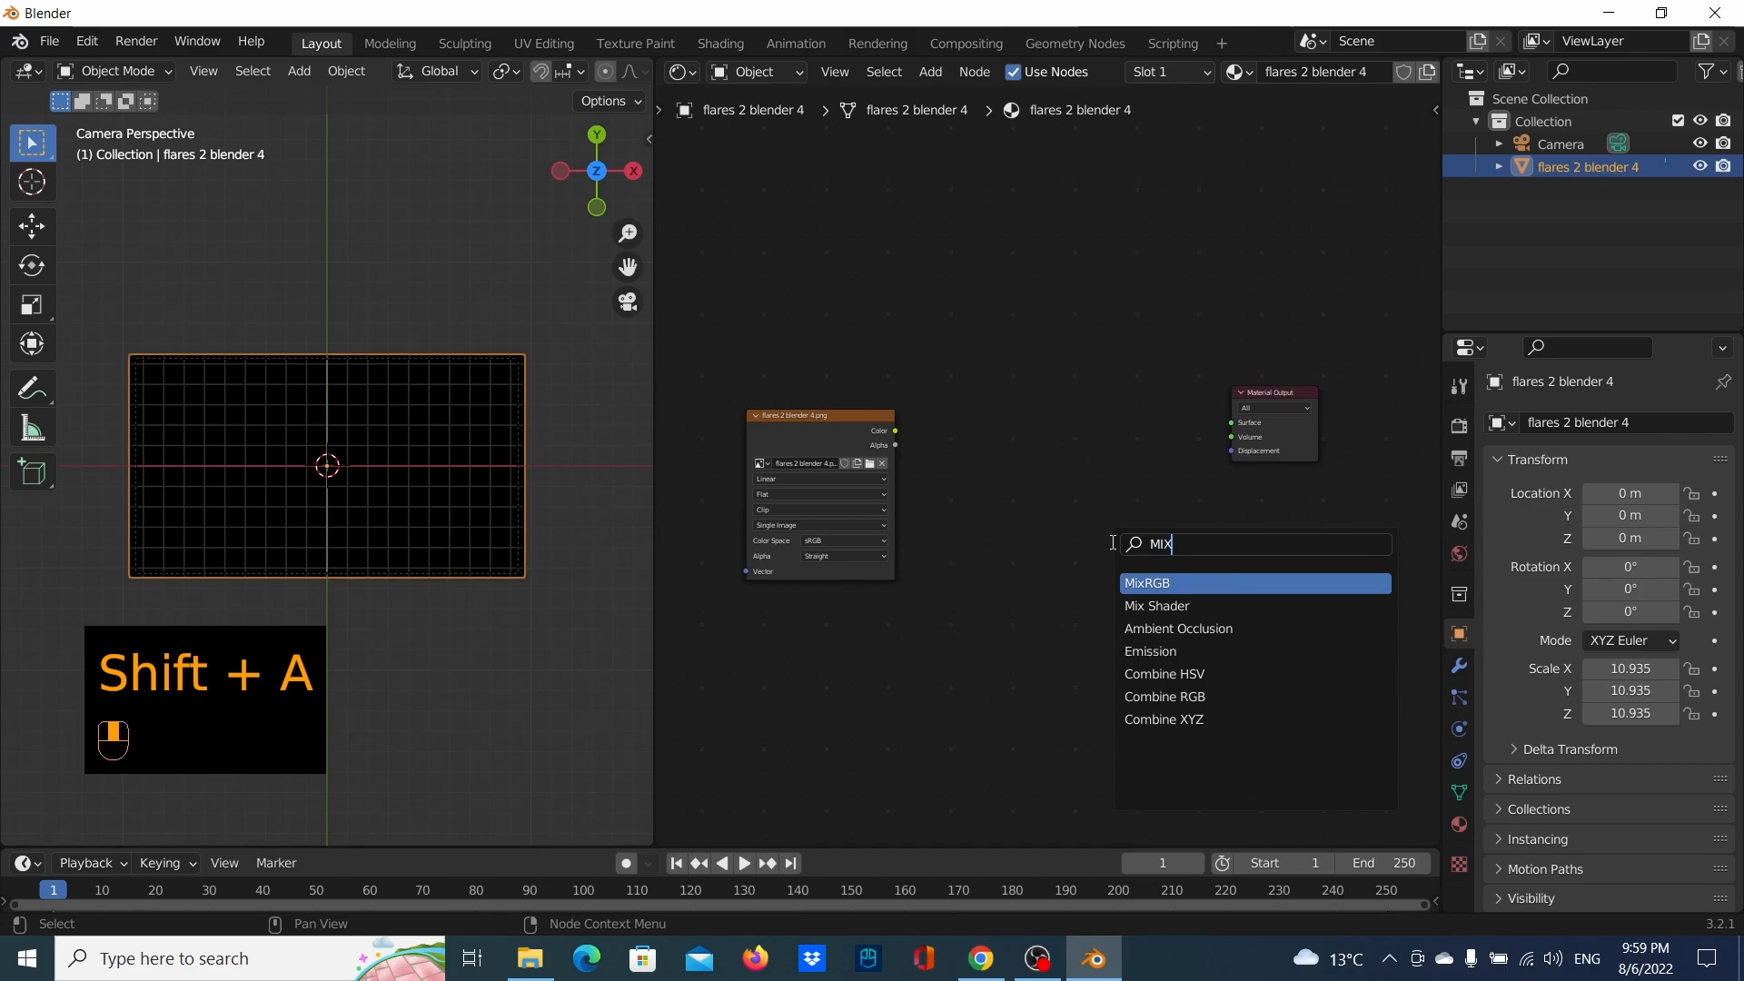
{"action": "key", "text": "Down"}
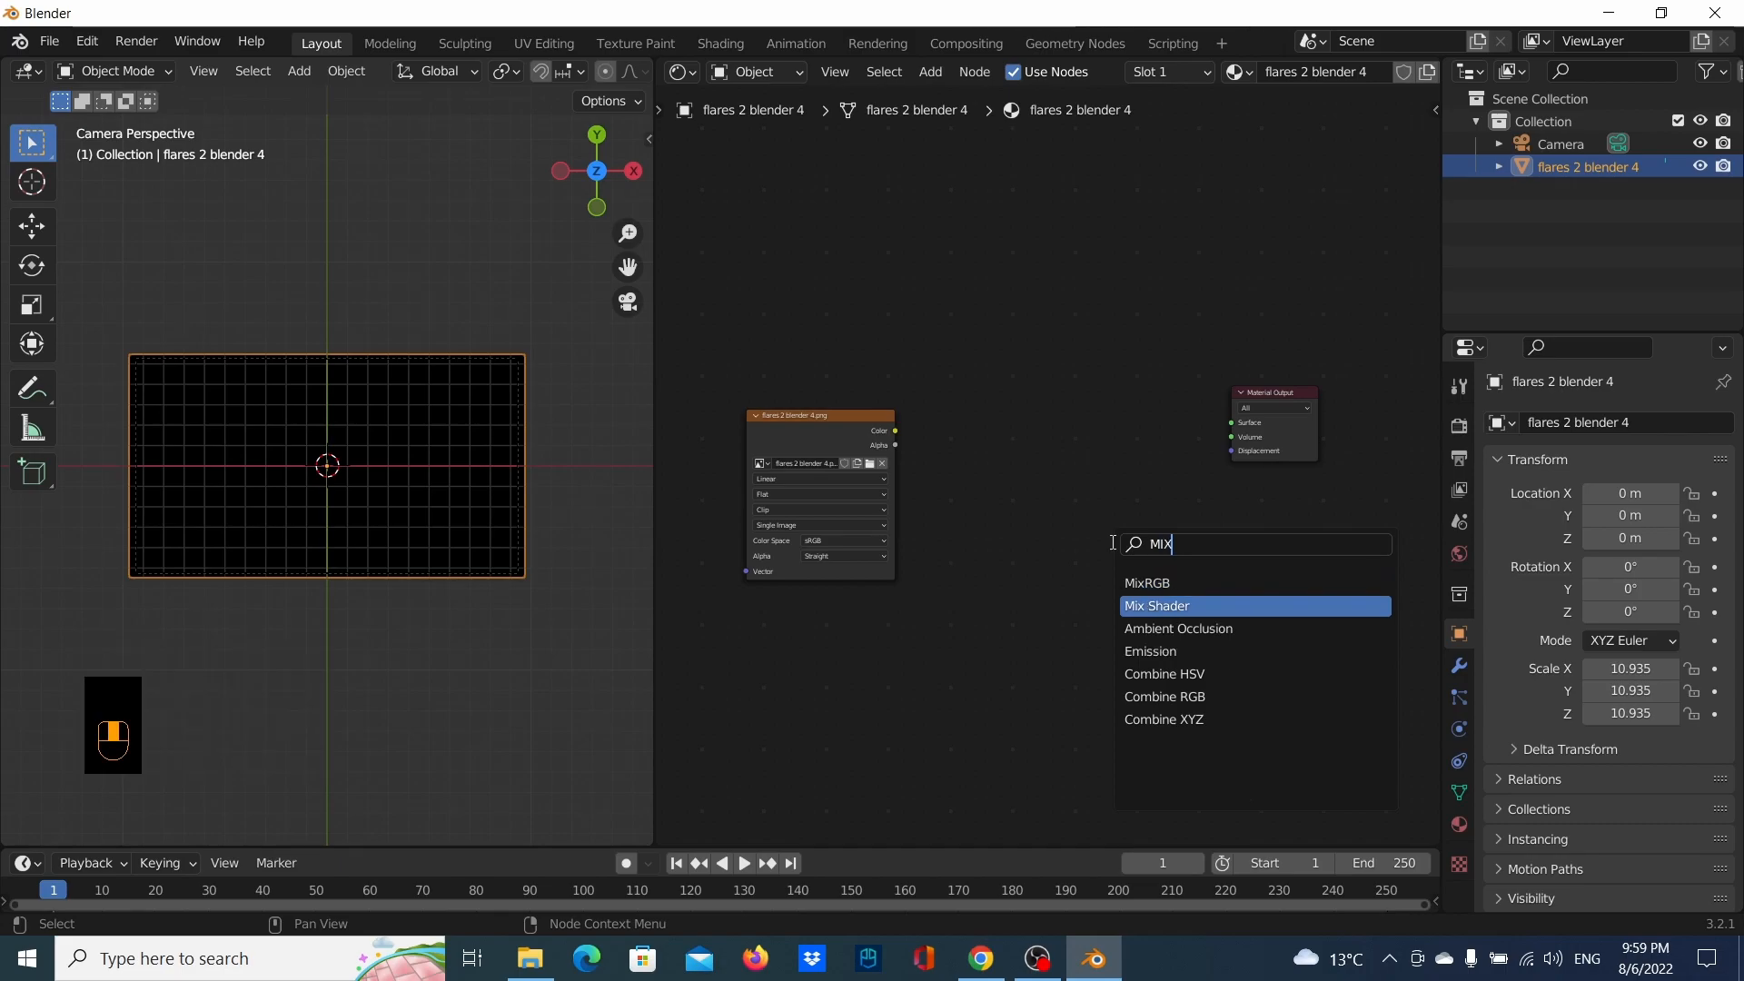
{"action": "key", "text": "Return"}
{"action": "left_click", "coordinate": [1092, 549]}
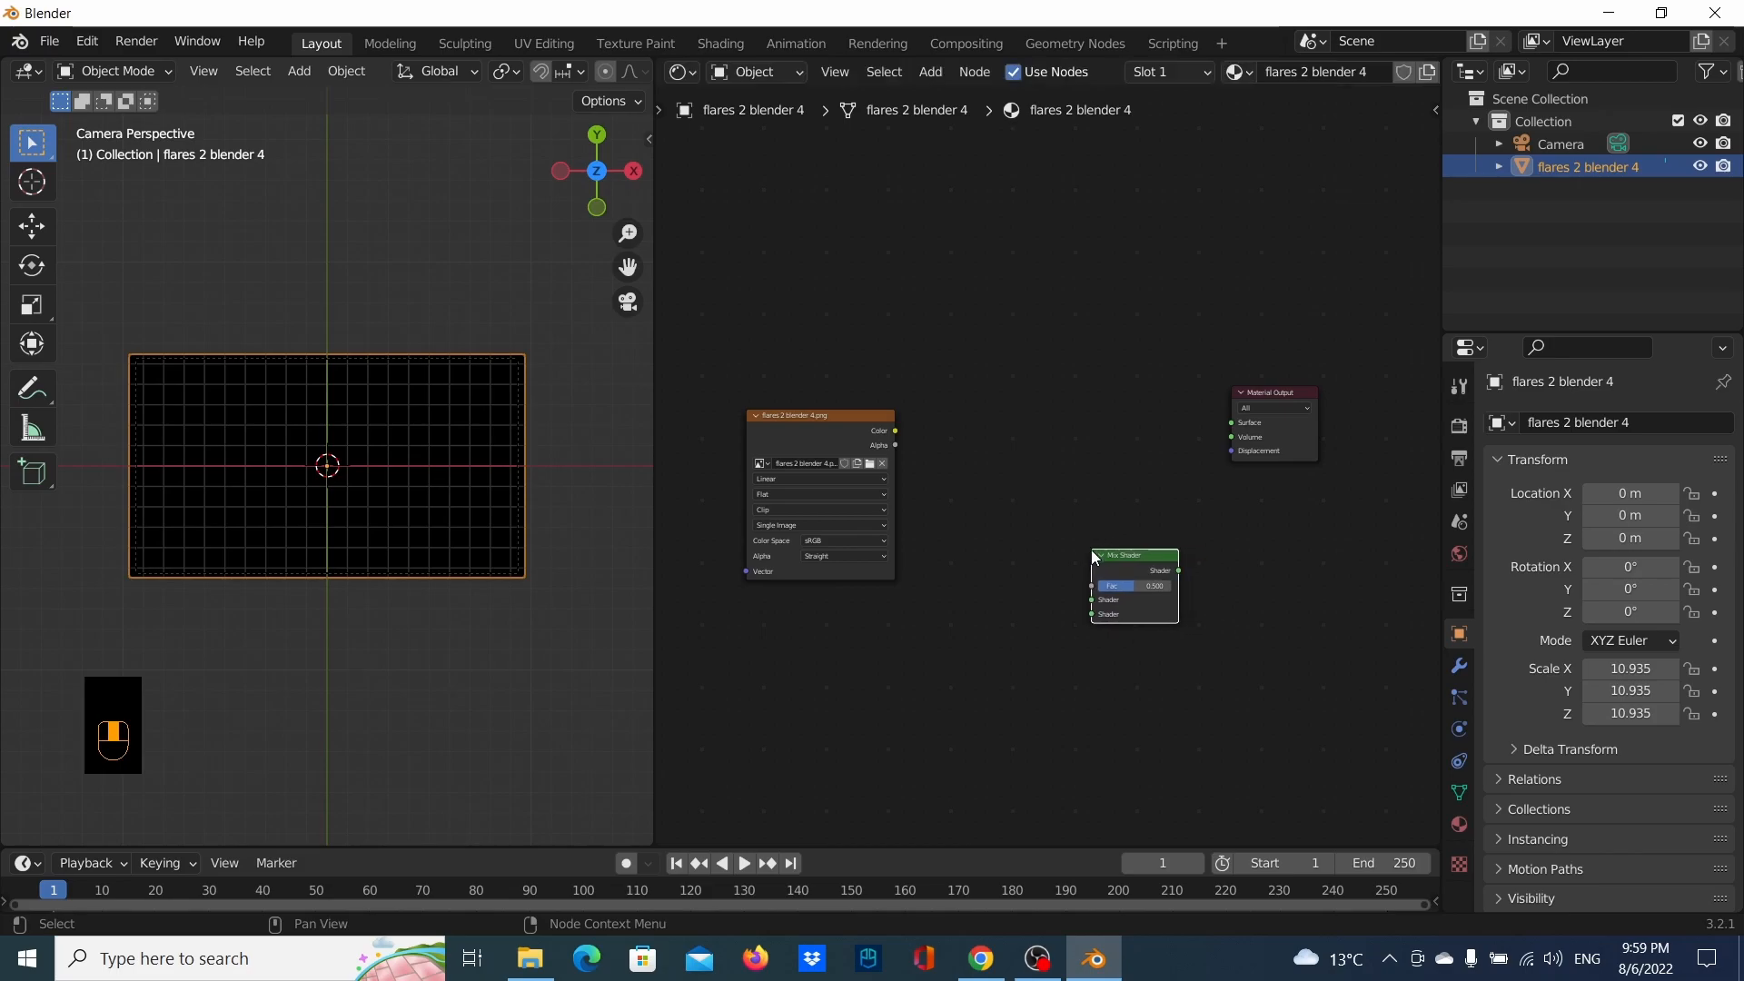
{"action": "left_click_drag", "start_coordinate": [1112, 569], "coordinate": [1093, 533]}
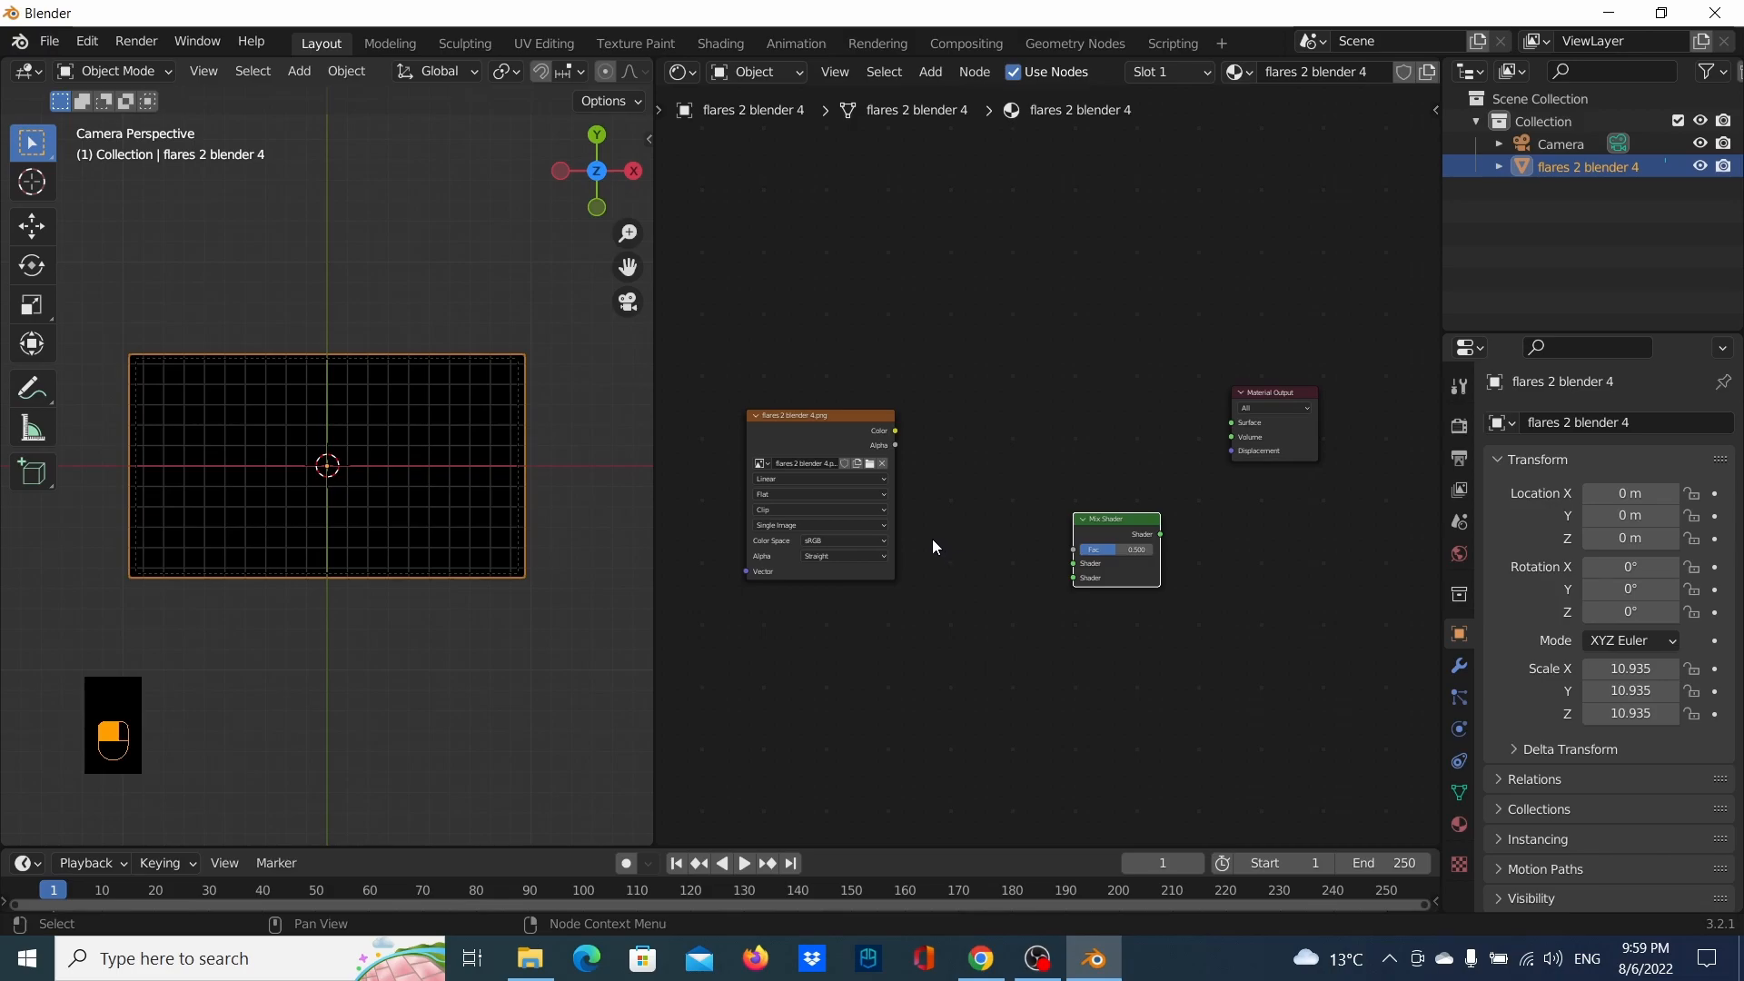
Add a Transparent BSDF node below the image texture and shift the texture and Mix Shader to make room
{"action": "key", "text": "shift+a"}
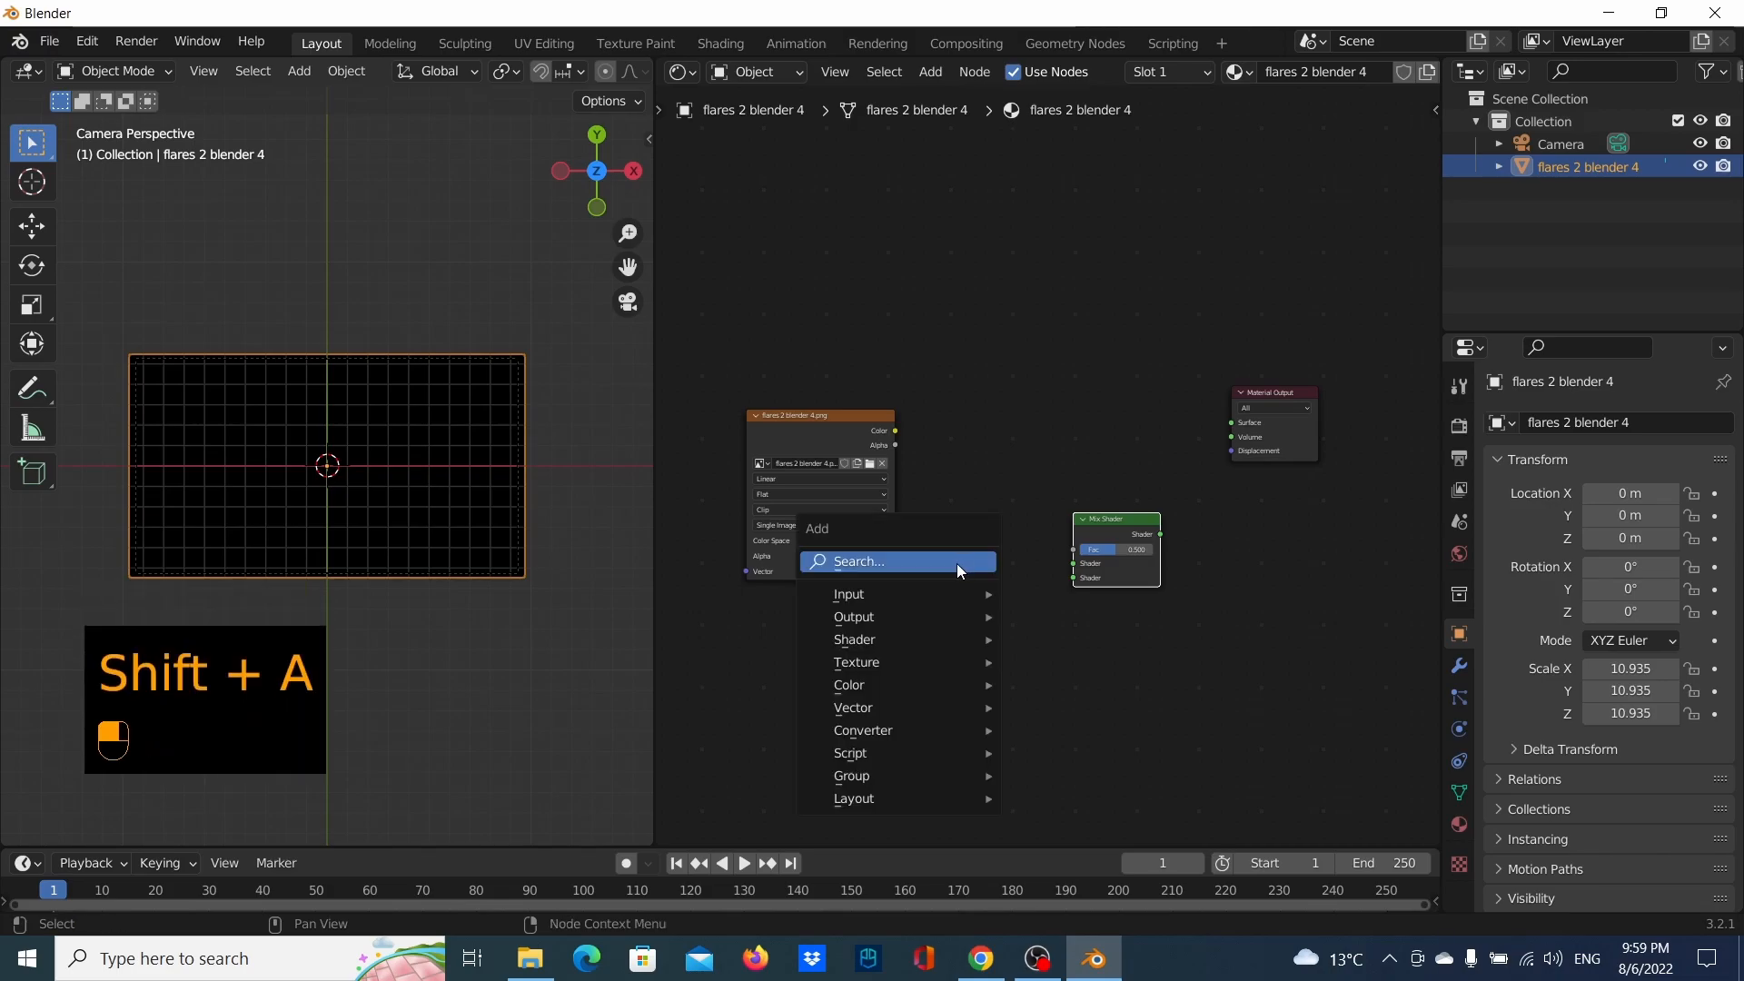
{"action": "left_click", "coordinate": [958, 563]}
{"action": "type", "text": "TRA"}
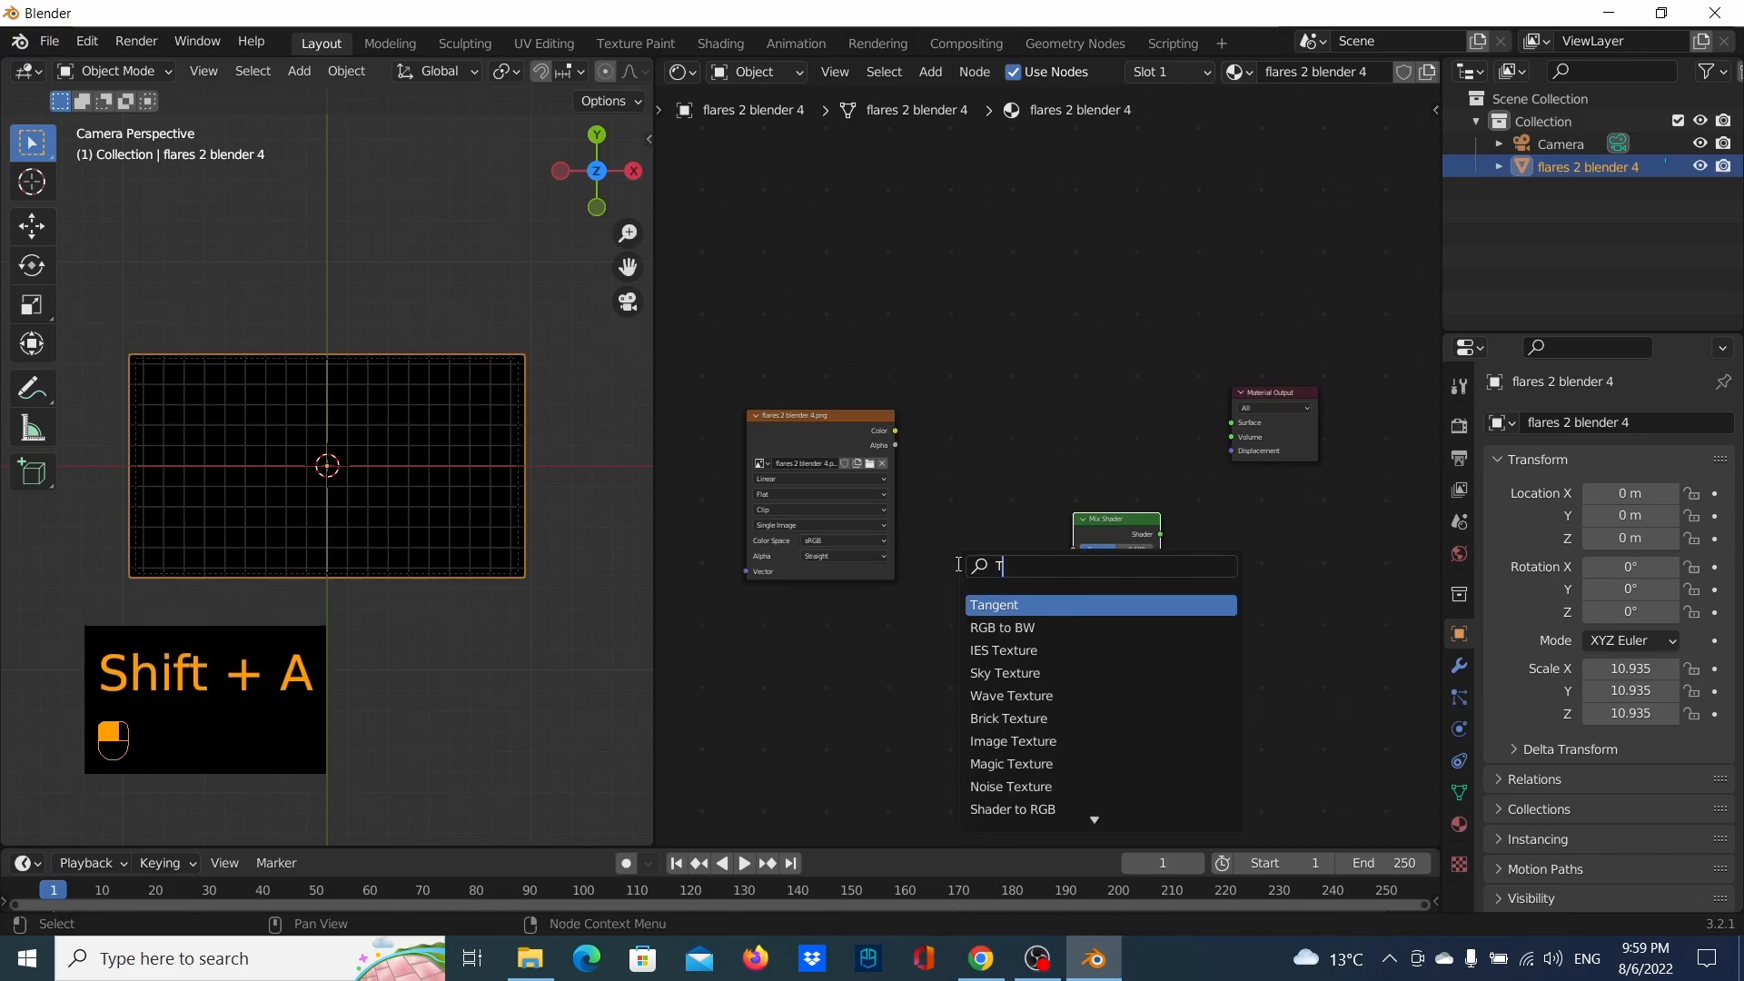
{"action": "key", "text": "Down"}
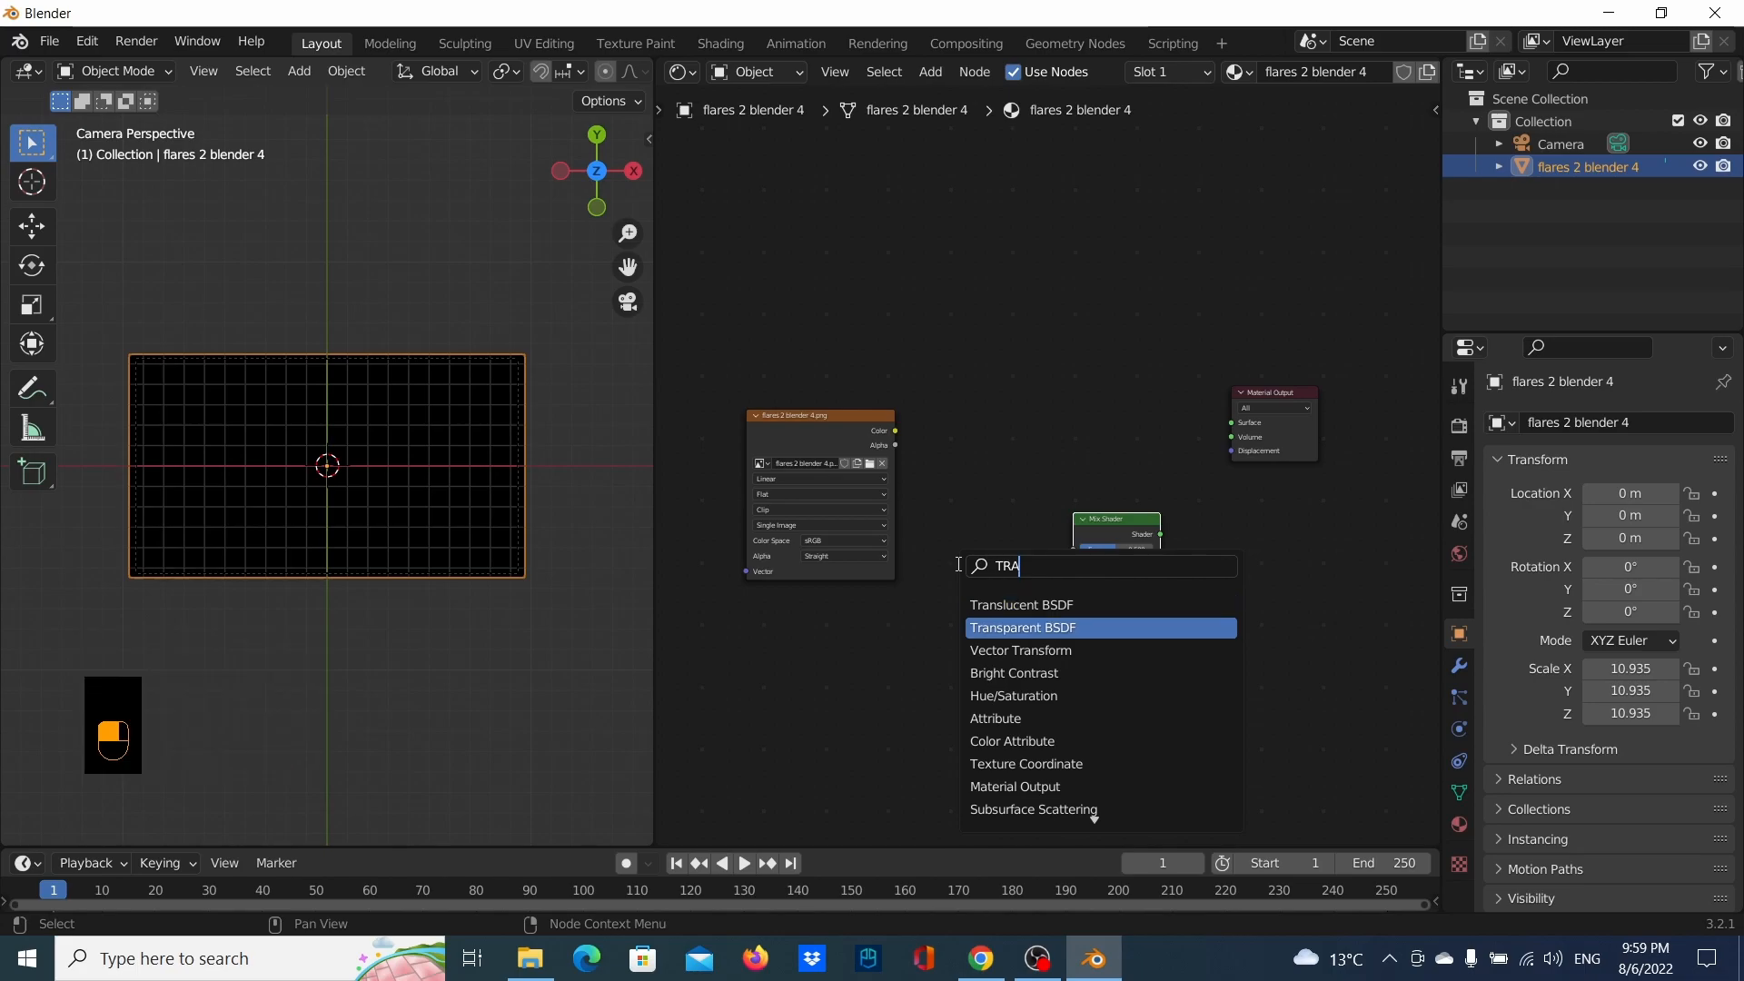
{"action": "key", "text": "Return"}
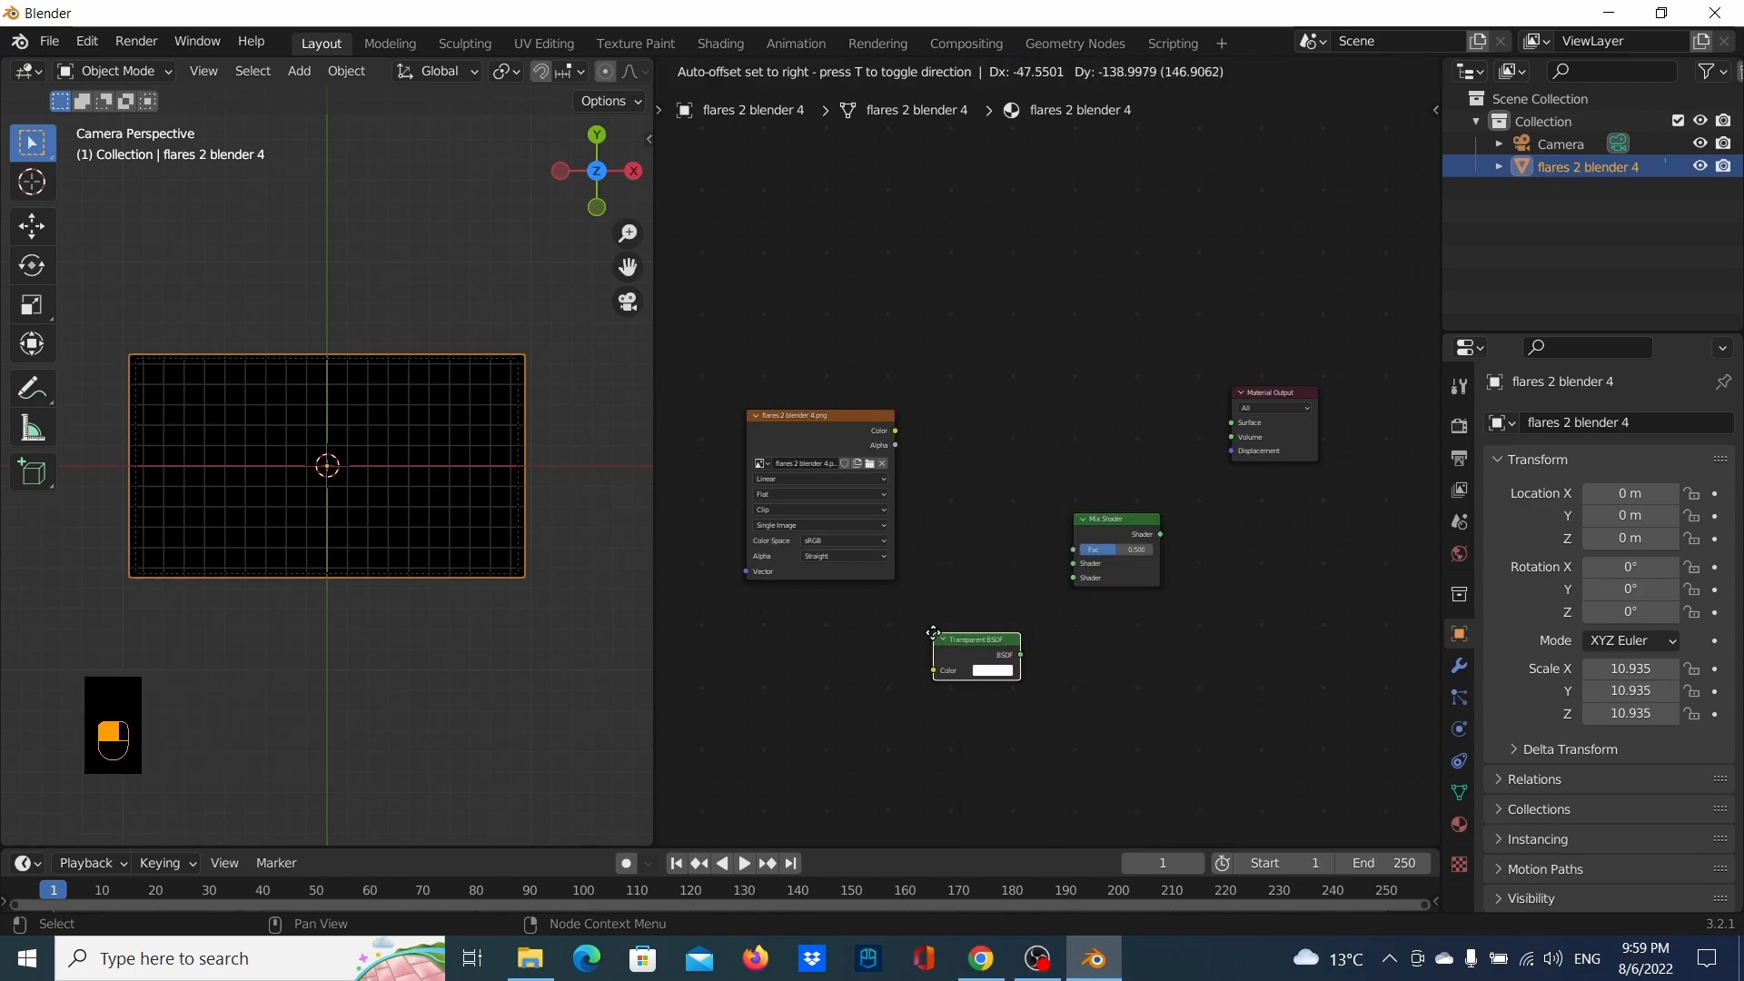
{"action": "left_click", "coordinate": [934, 634]}
{"action": "left_click_drag", "start_coordinate": [783, 416], "coordinate": [733, 380]}
{"action": "left_click_drag", "start_coordinate": [1110, 519], "coordinate": [1086, 514]}
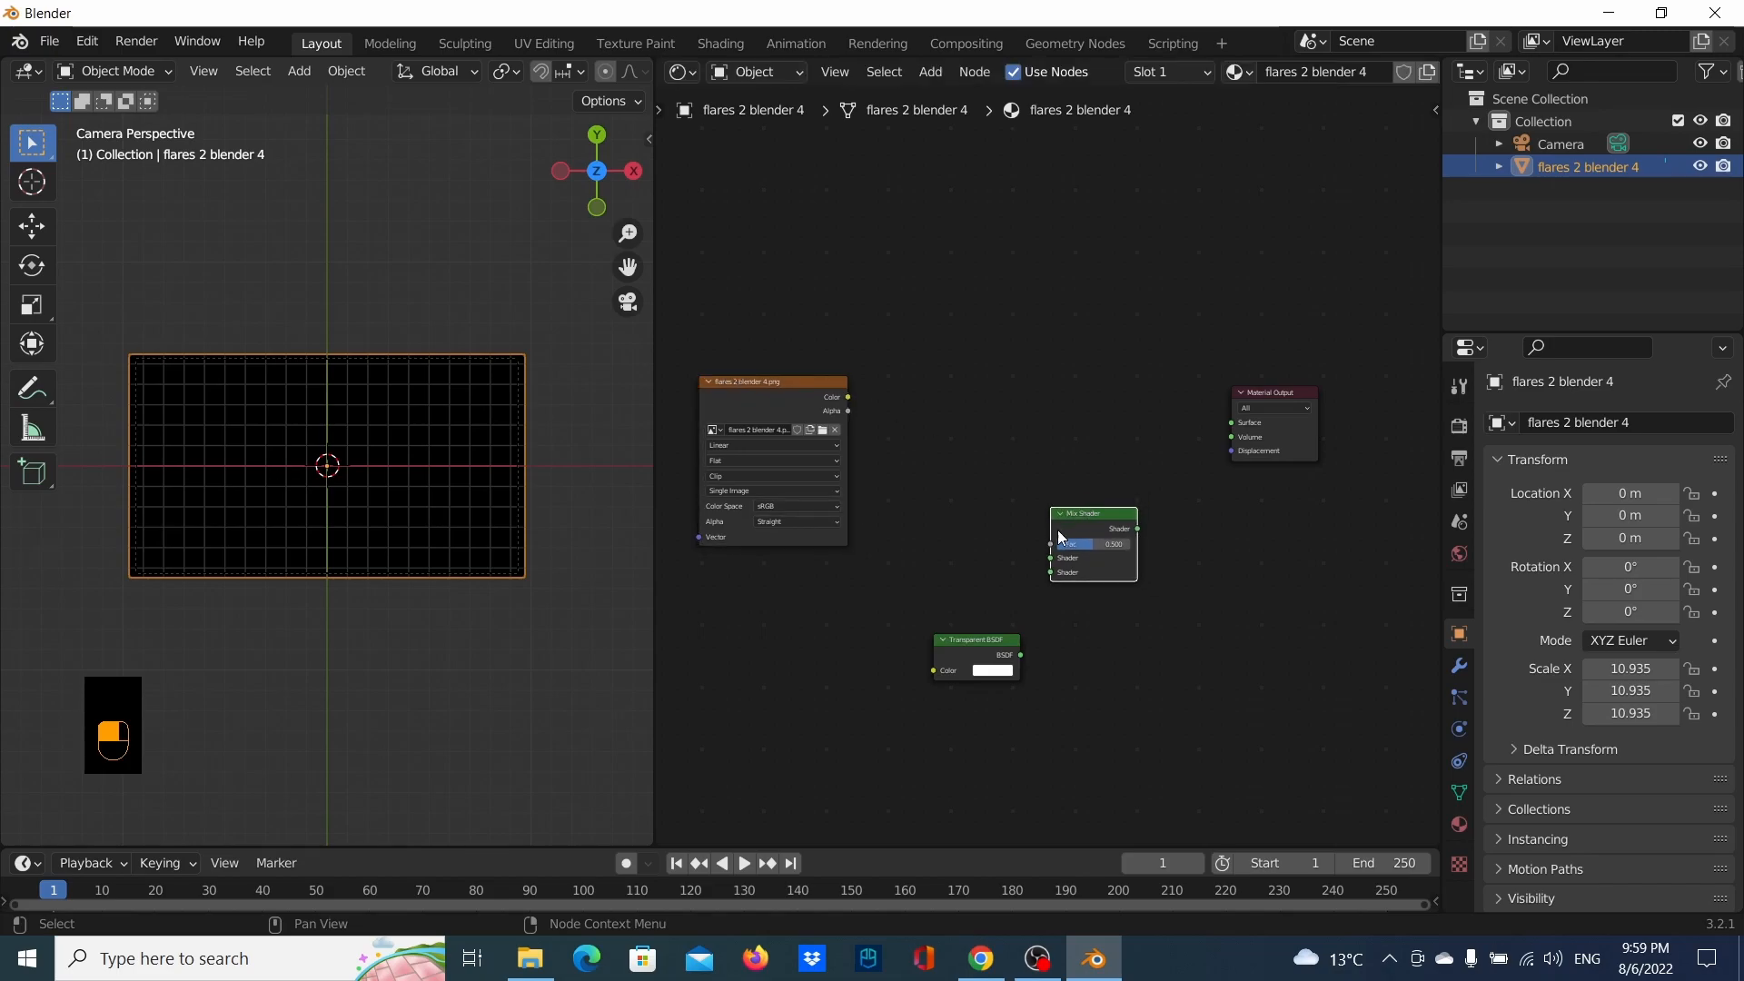
Add an Emission node and line it up directly below the Transparent BSDF
{"action": "key", "text": "shift+a"}
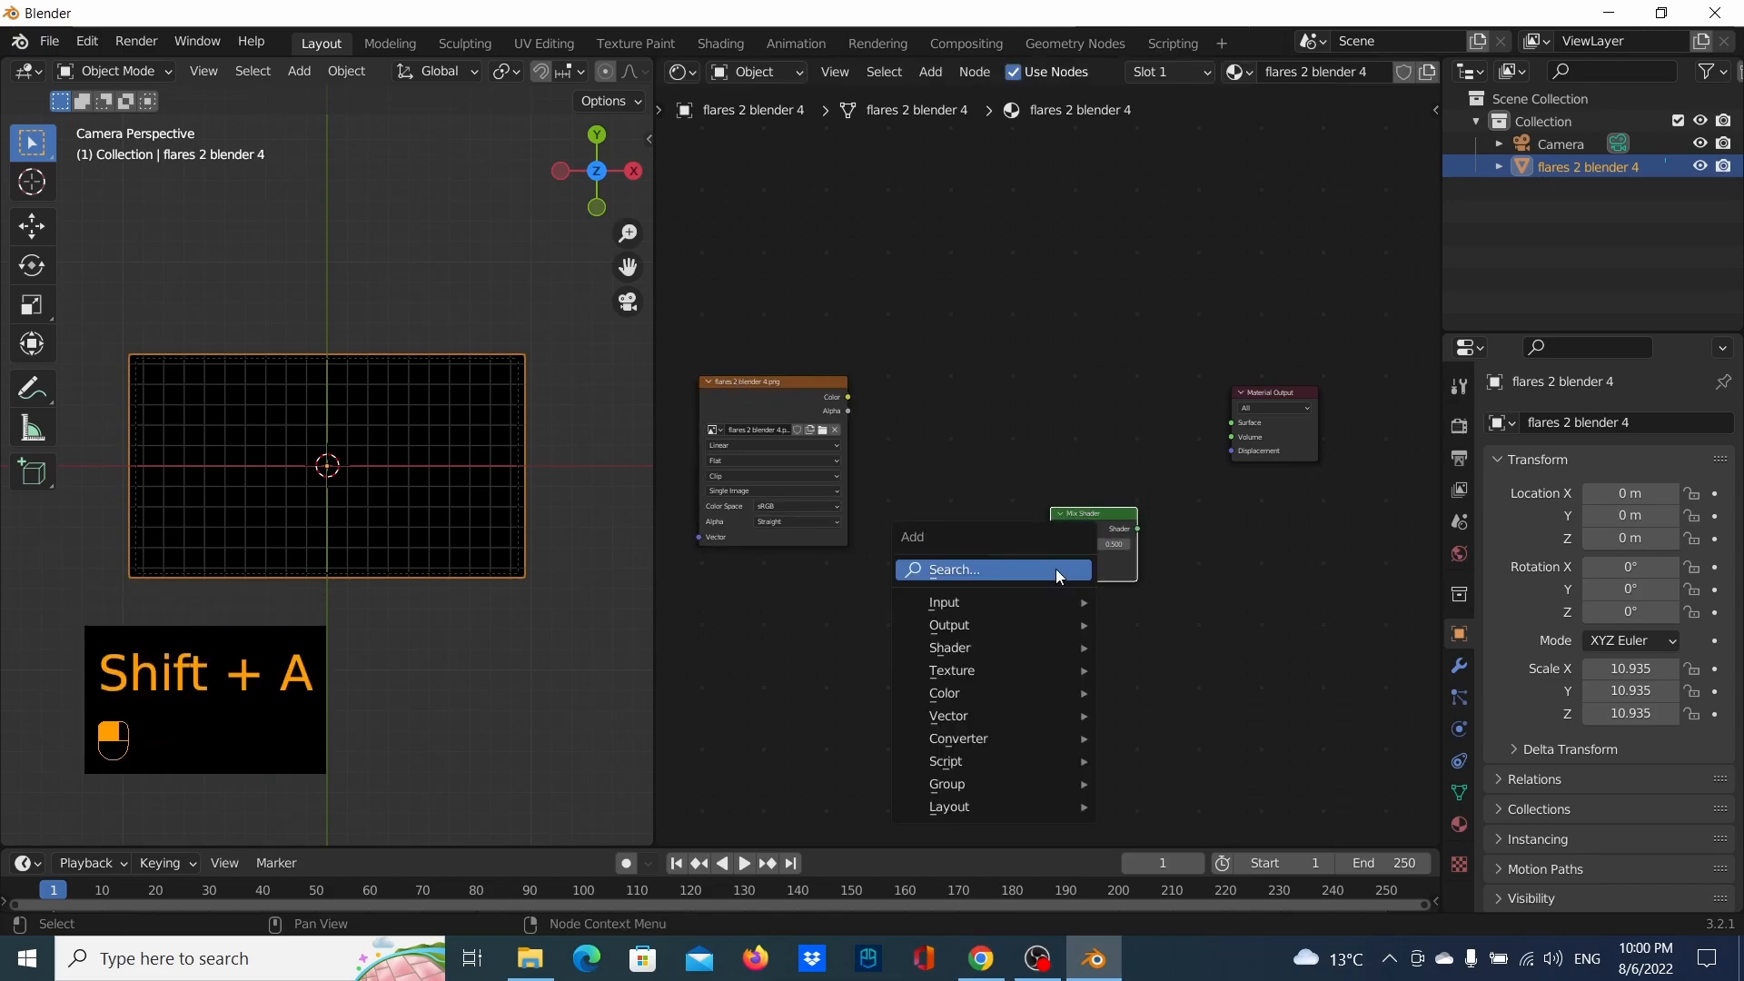
{"action": "left_click", "coordinate": [1055, 569]}
{"action": "type", "text": "EMIS"}
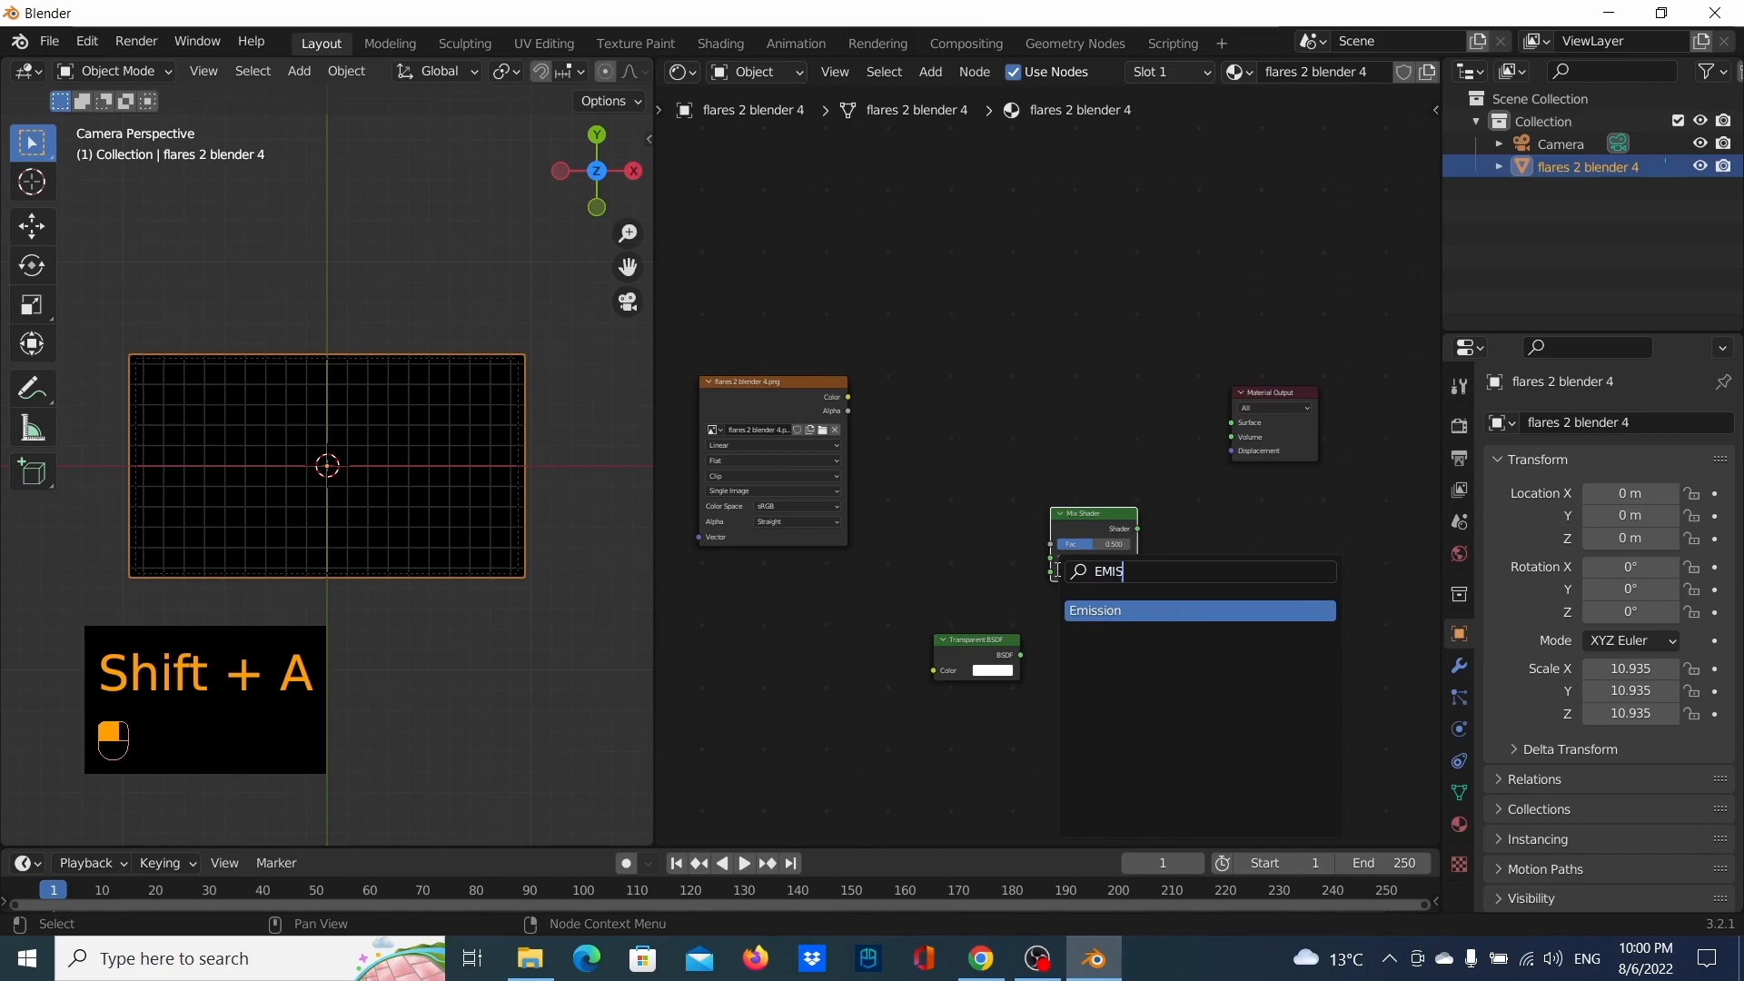
{"action": "key", "text": "Return"}
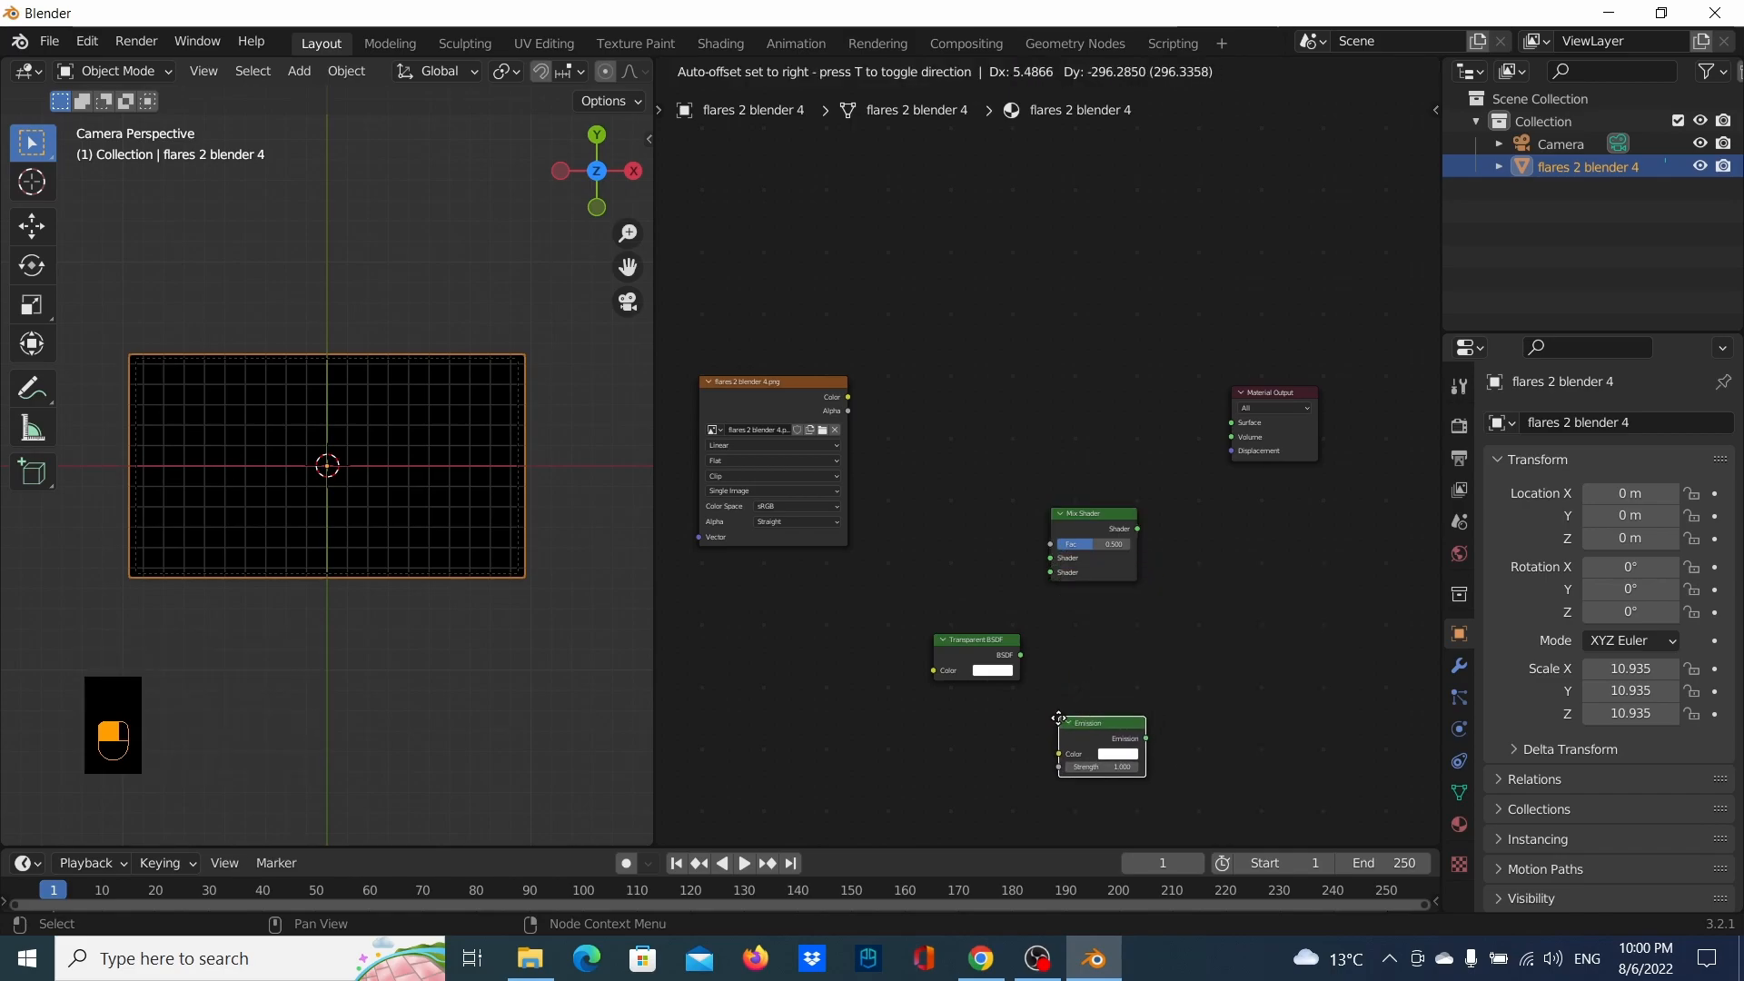
{"action": "left_click", "coordinate": [971, 734]}
{"action": "left_click_drag", "start_coordinate": [972, 668], "coordinate": [947, 637]}
{"action": "left_click_drag", "start_coordinate": [999, 740], "coordinate": [935, 711]}
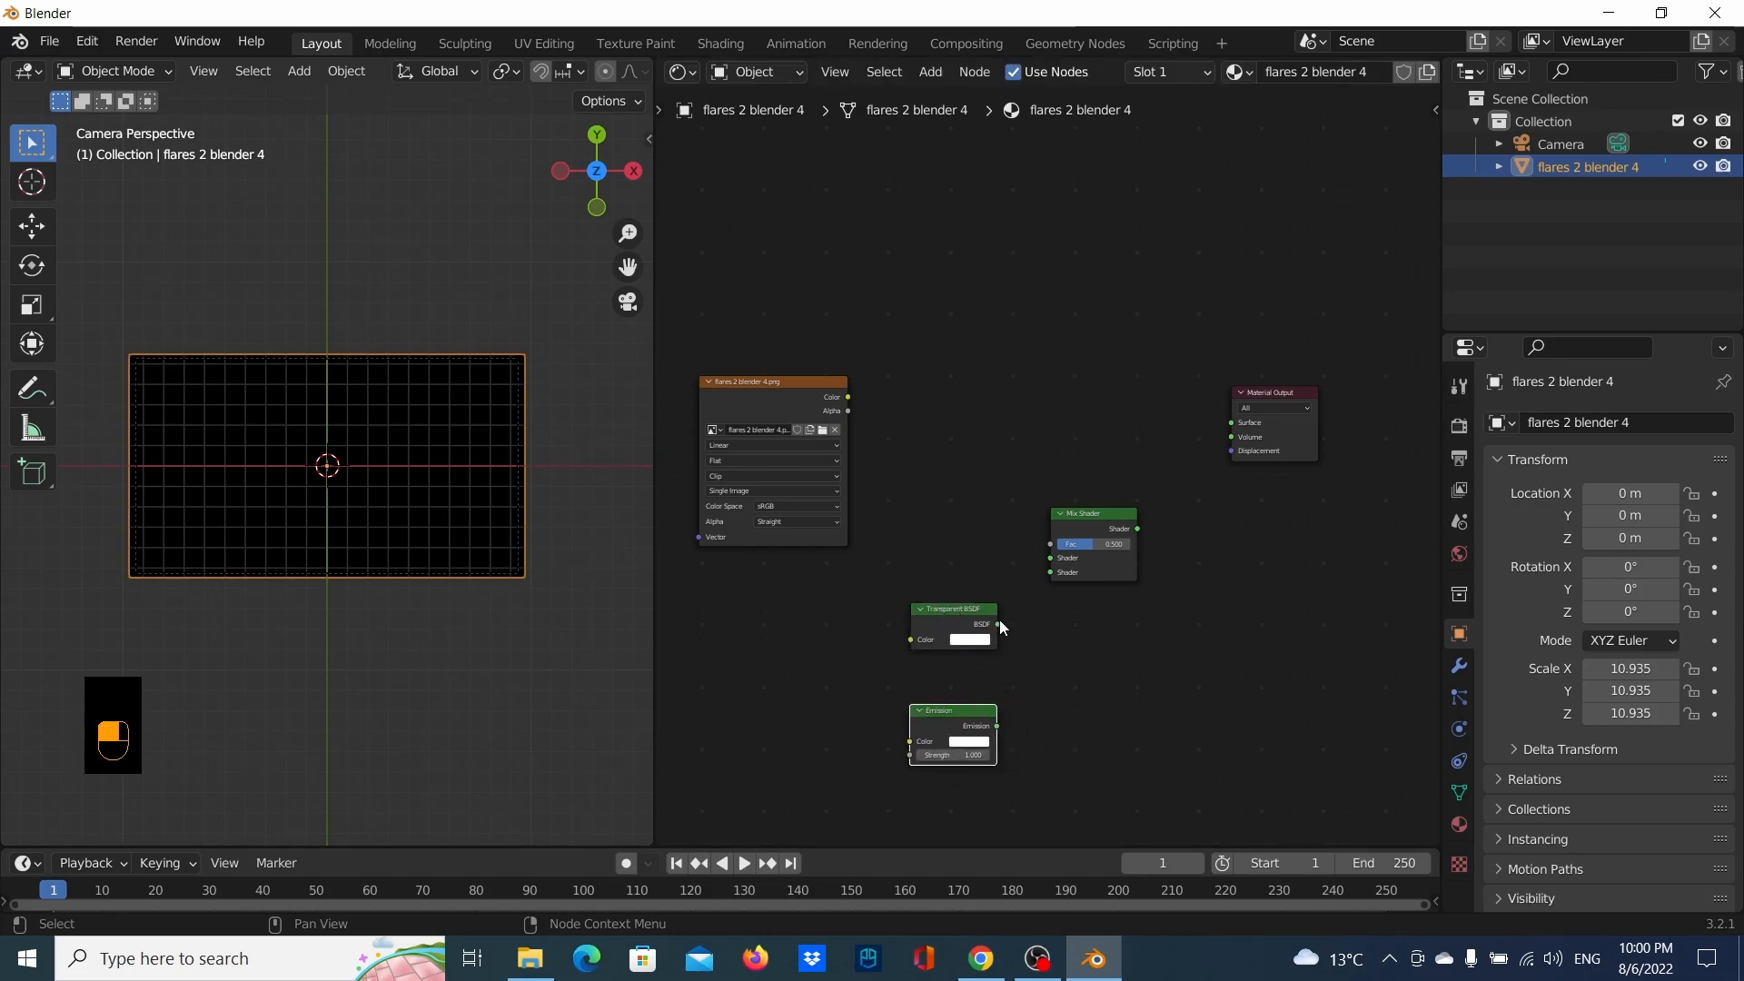
Connect the Transparent BSDF to the Mix Shader's first shader input and the Emission to its second
{"action": "left_click_drag", "start_coordinate": [998, 623], "coordinate": [1051, 559]}
{"action": "left_click_drag", "start_coordinate": [998, 726], "coordinate": [1047, 570]}
{"action": "left_click", "coordinate": [1081, 519]}
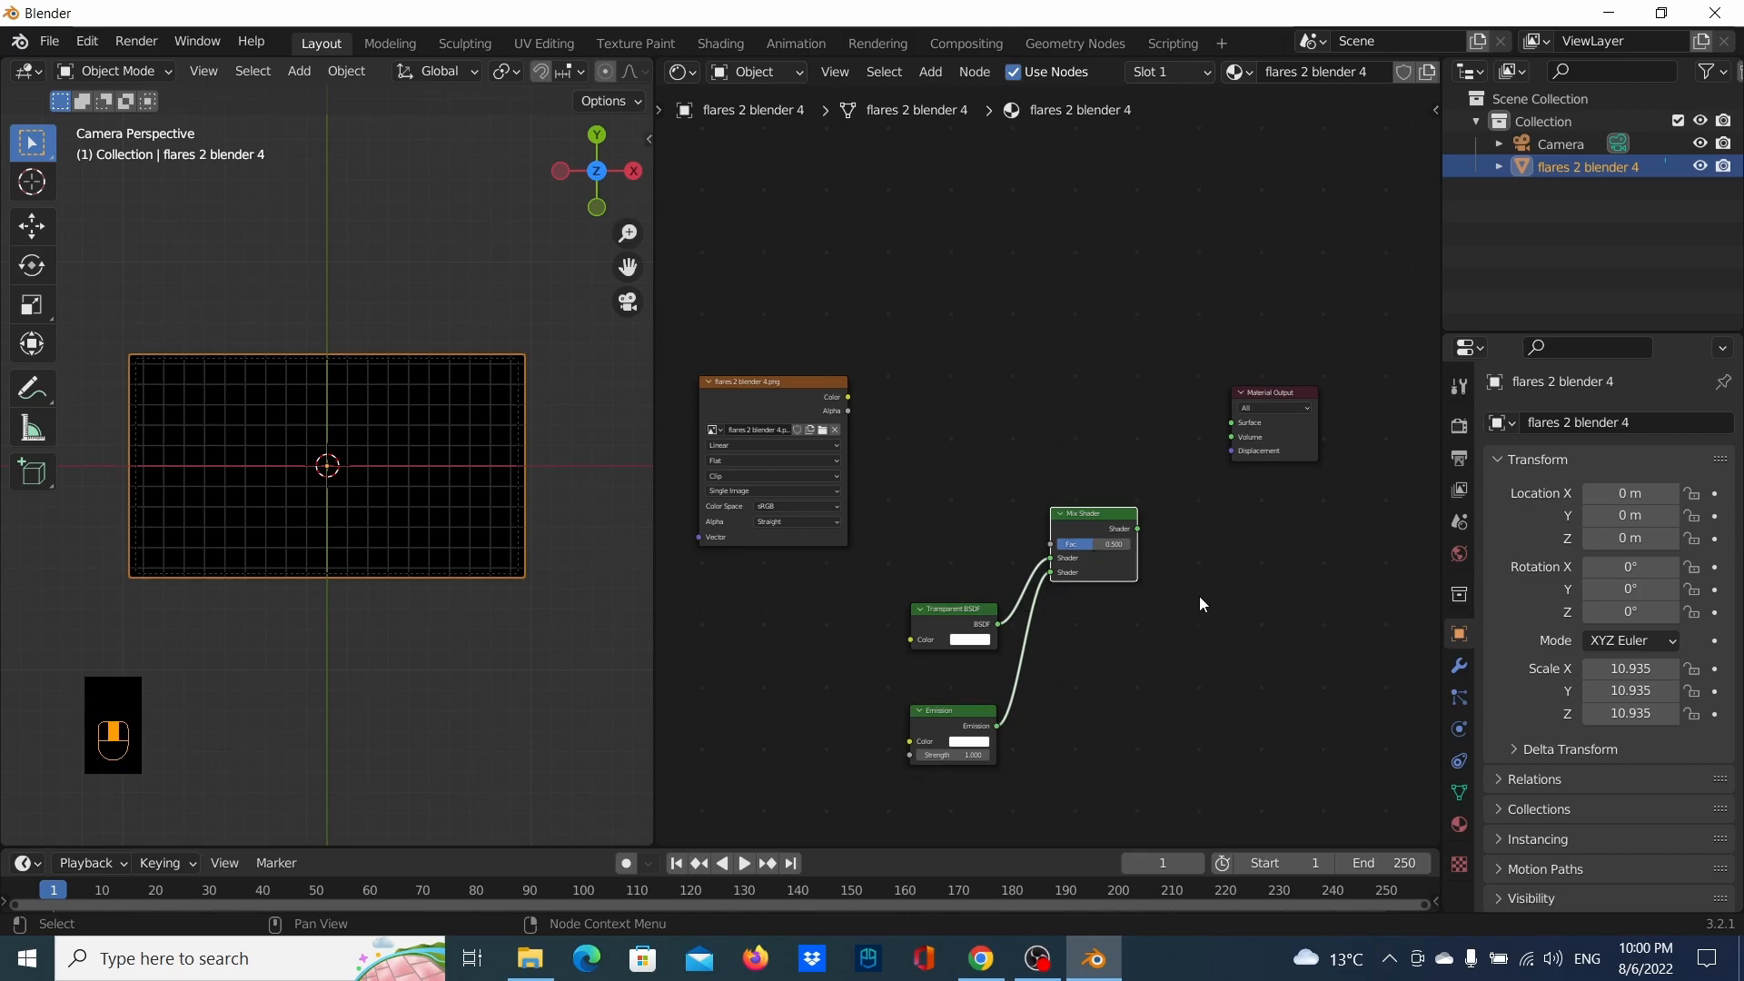
Add a second Mix Shader before the Material Output and feed the first Mix Shader into its first shader input
{"action": "key", "text": "shift+a"}
{"action": "left_click", "coordinate": [1186, 650]}
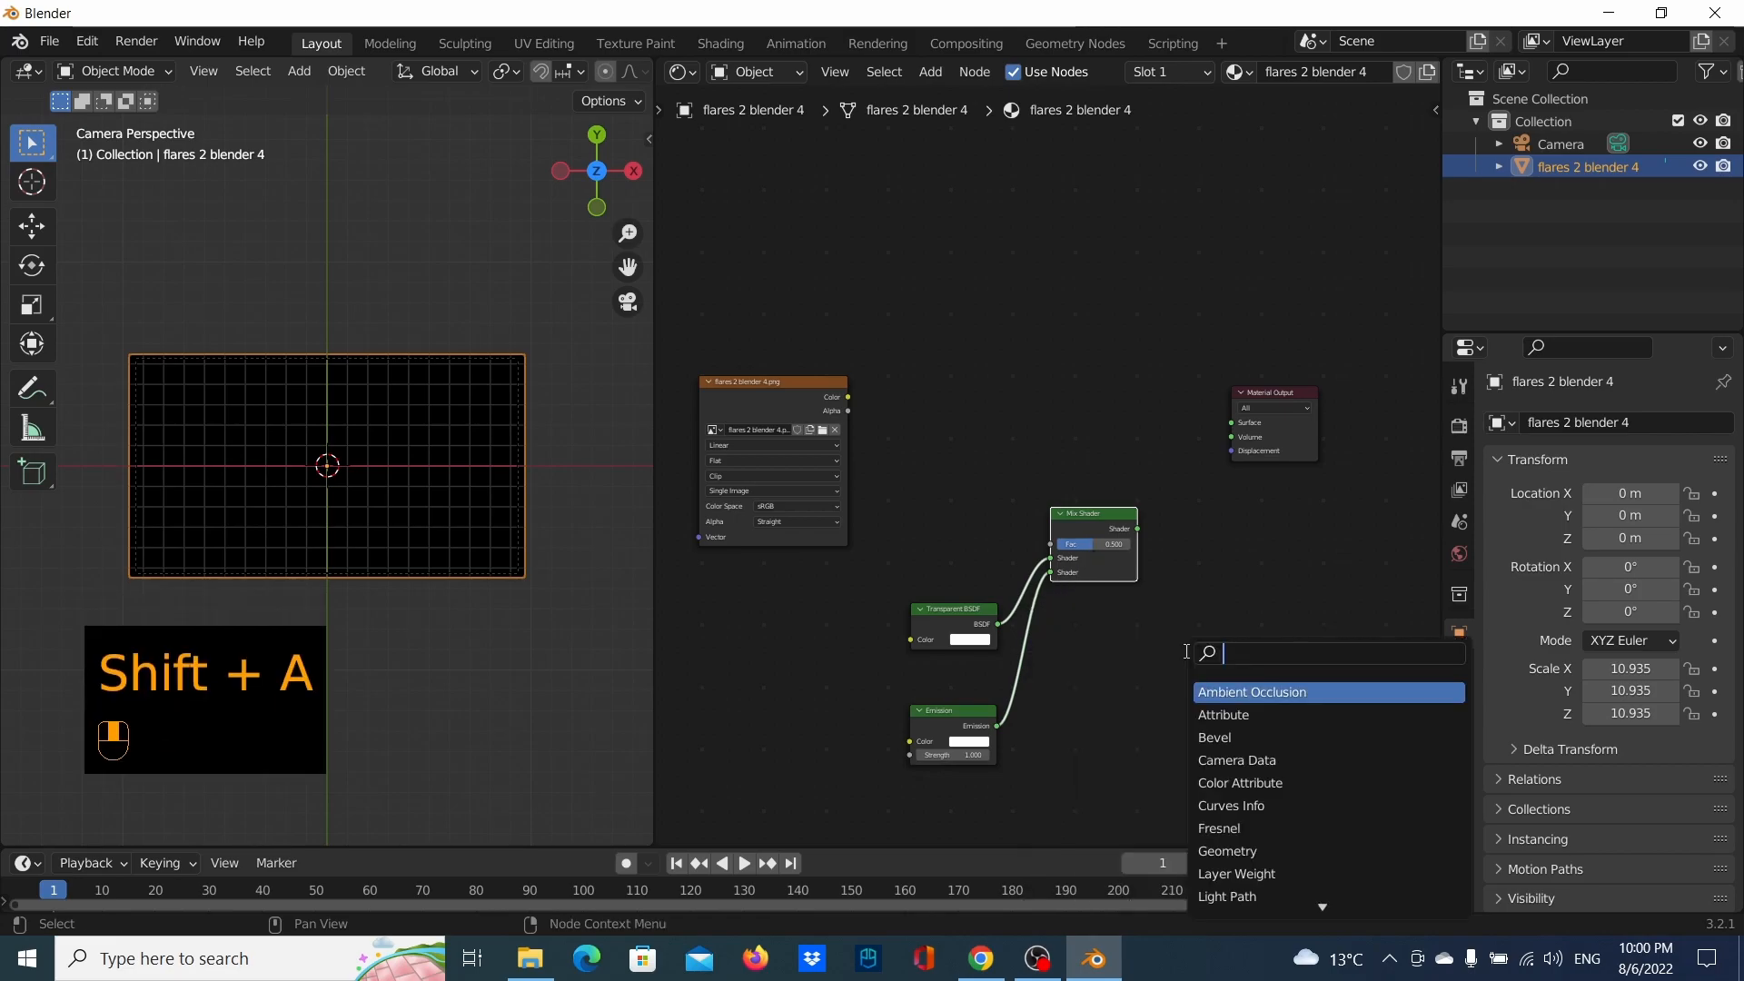
{"action": "type", "text": "MIX"}
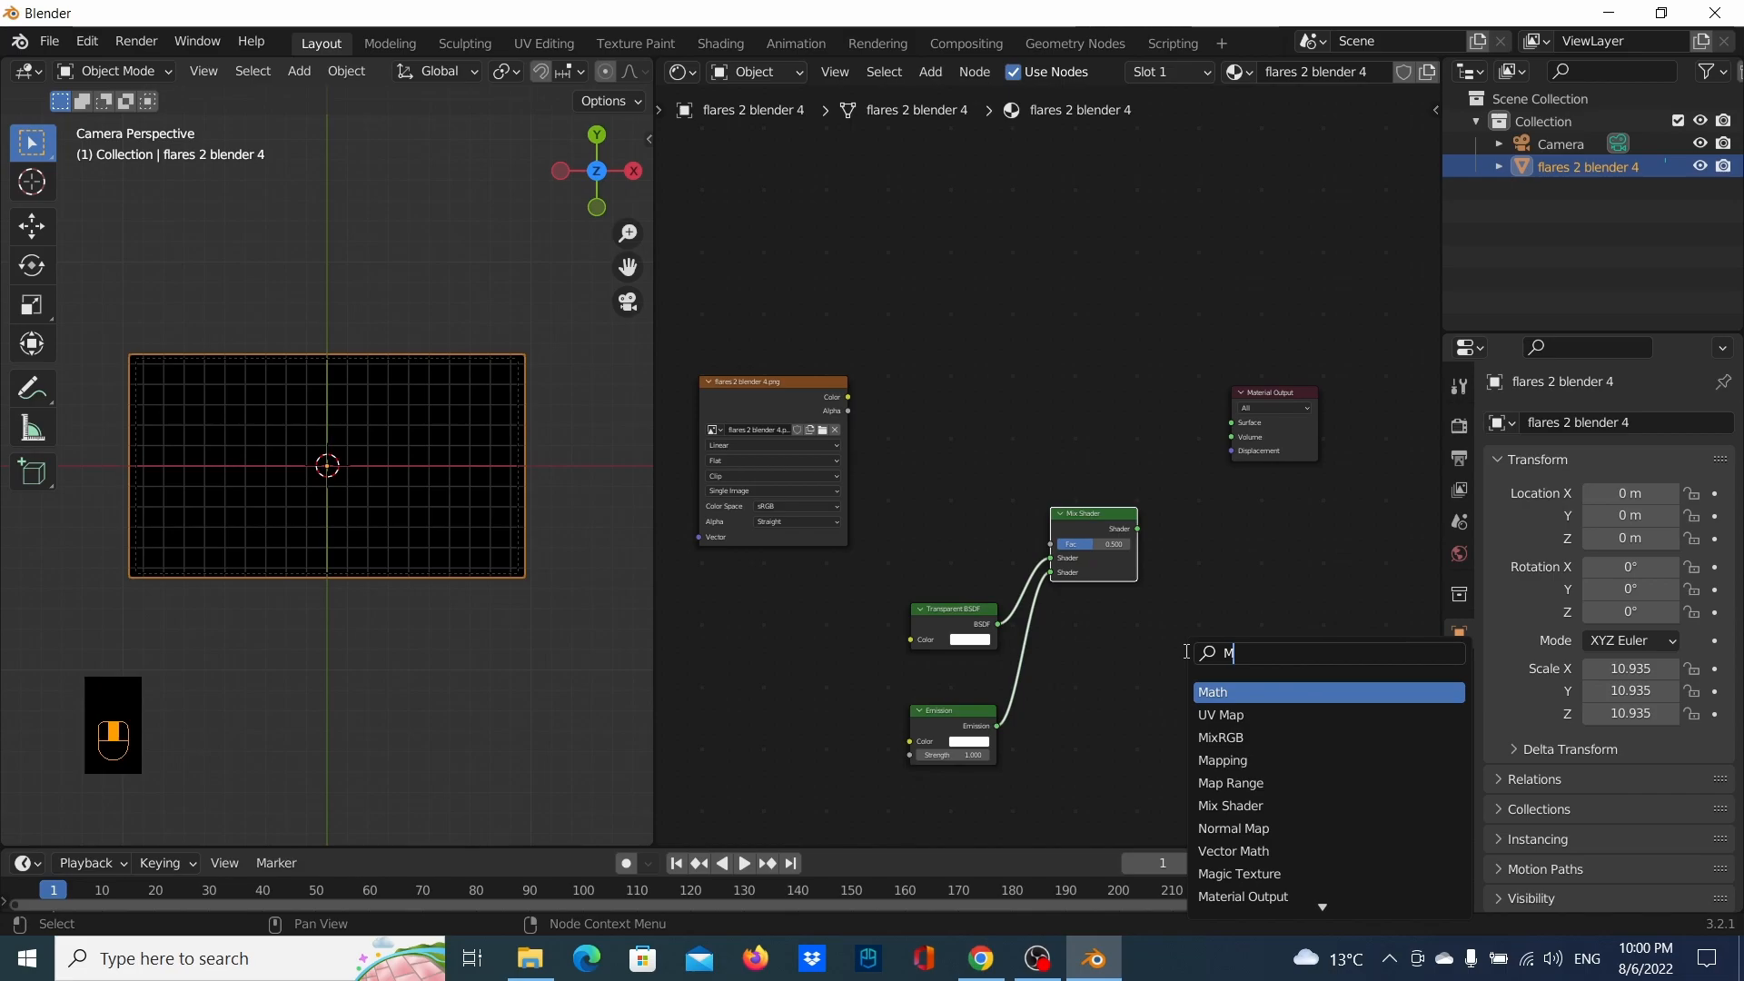
{"action": "key", "text": "Down"}
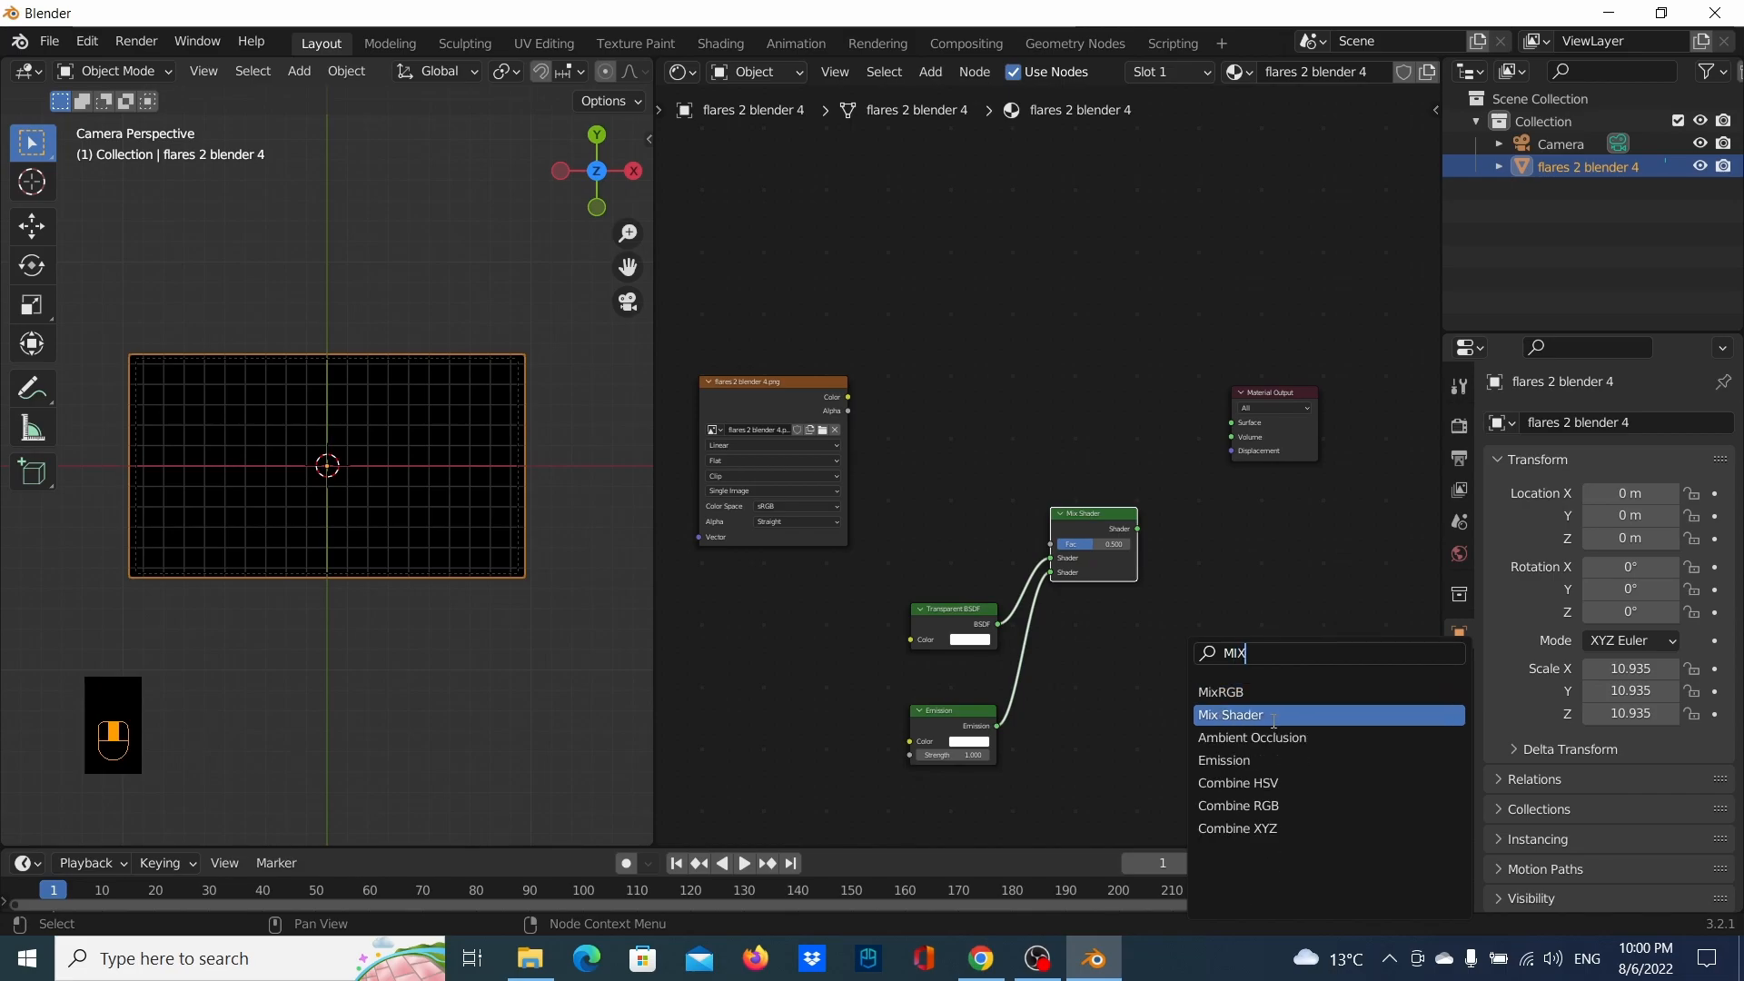
{"action": "key", "text": "Return"}
{"action": "left_click", "coordinate": [1266, 603]}
{"action": "left_click_drag", "start_coordinate": [1270, 427], "coordinate": [1338, 481]}
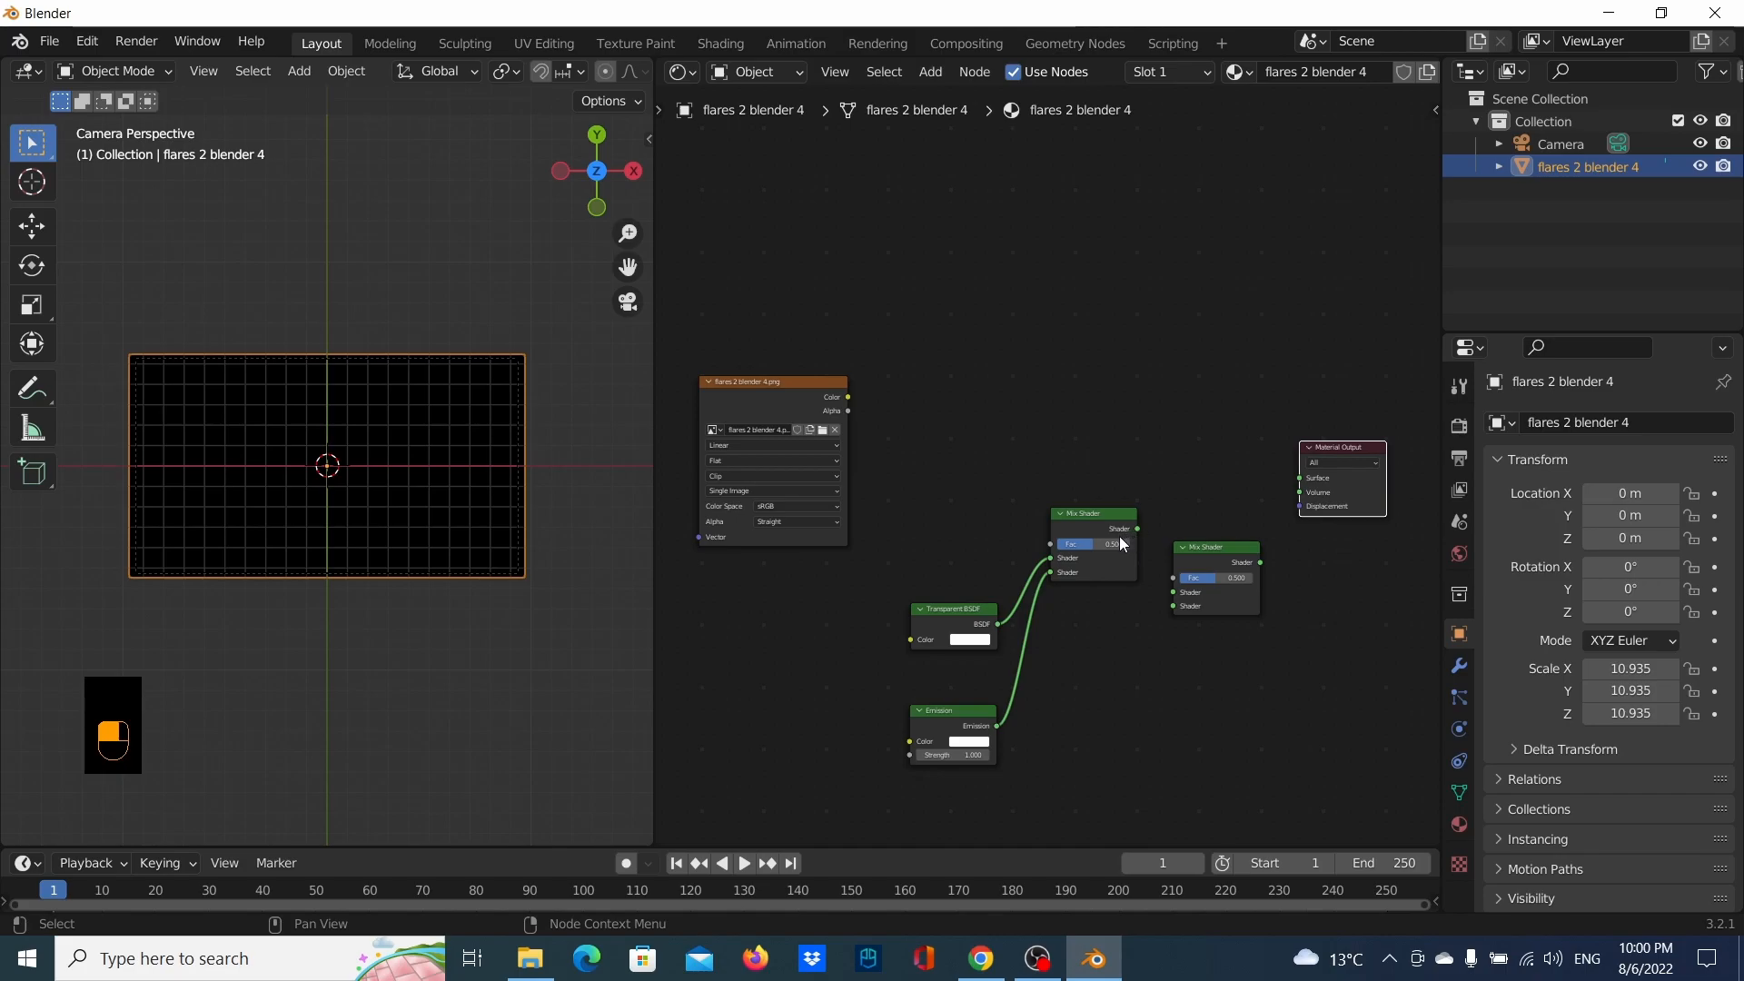
{"action": "left_click_drag", "start_coordinate": [1131, 538], "coordinate": [1174, 599]}
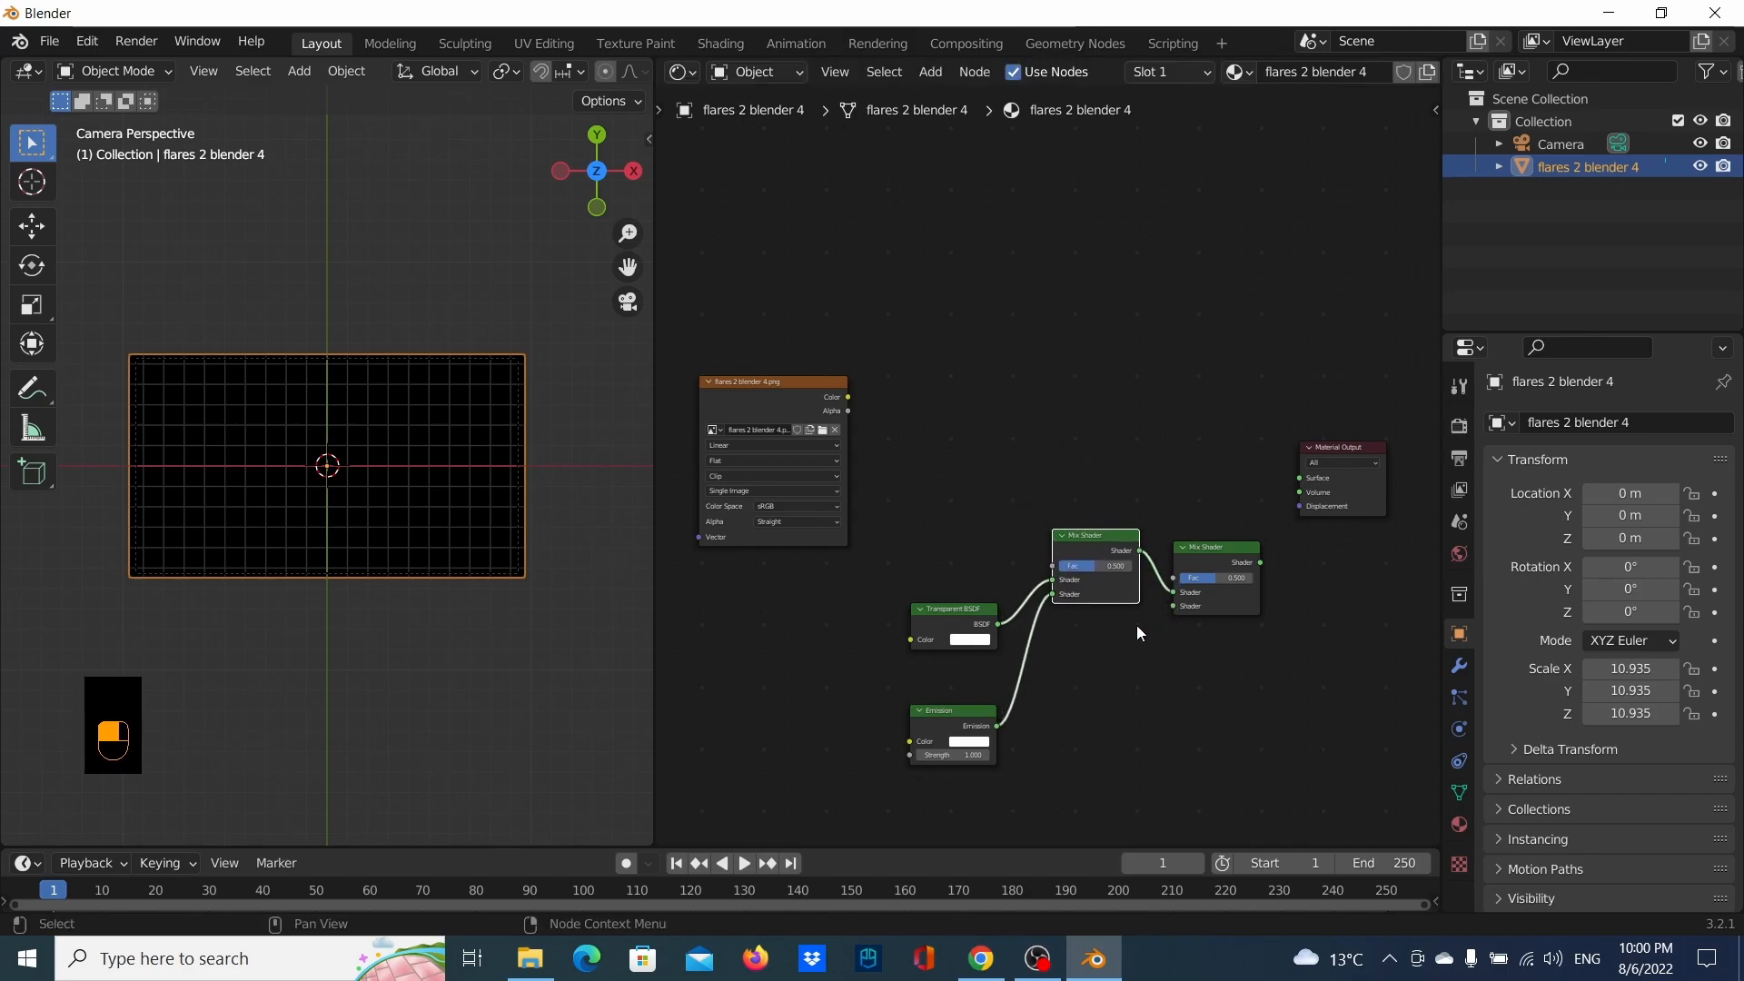
Add another Transparent BSDF below the Mix Shaders and connect it to the second Mix Shader's second shader input
{"action": "key", "text": "shift"}
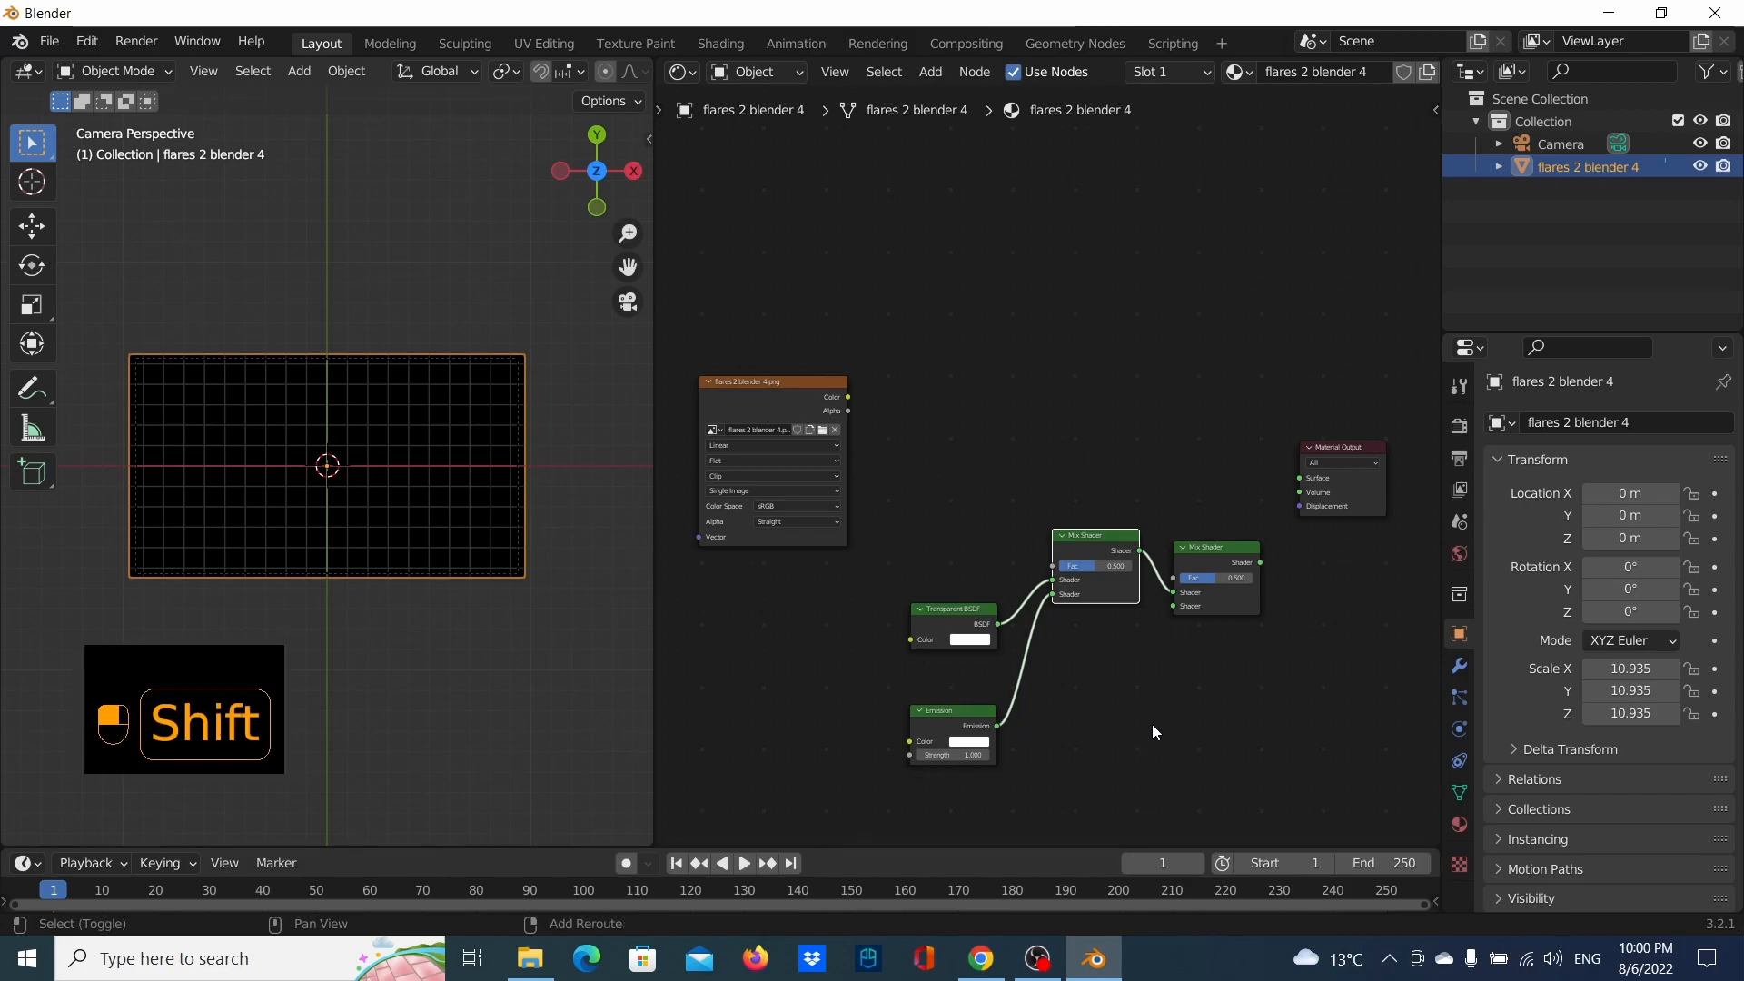
{"action": "key", "text": "shift+a"}
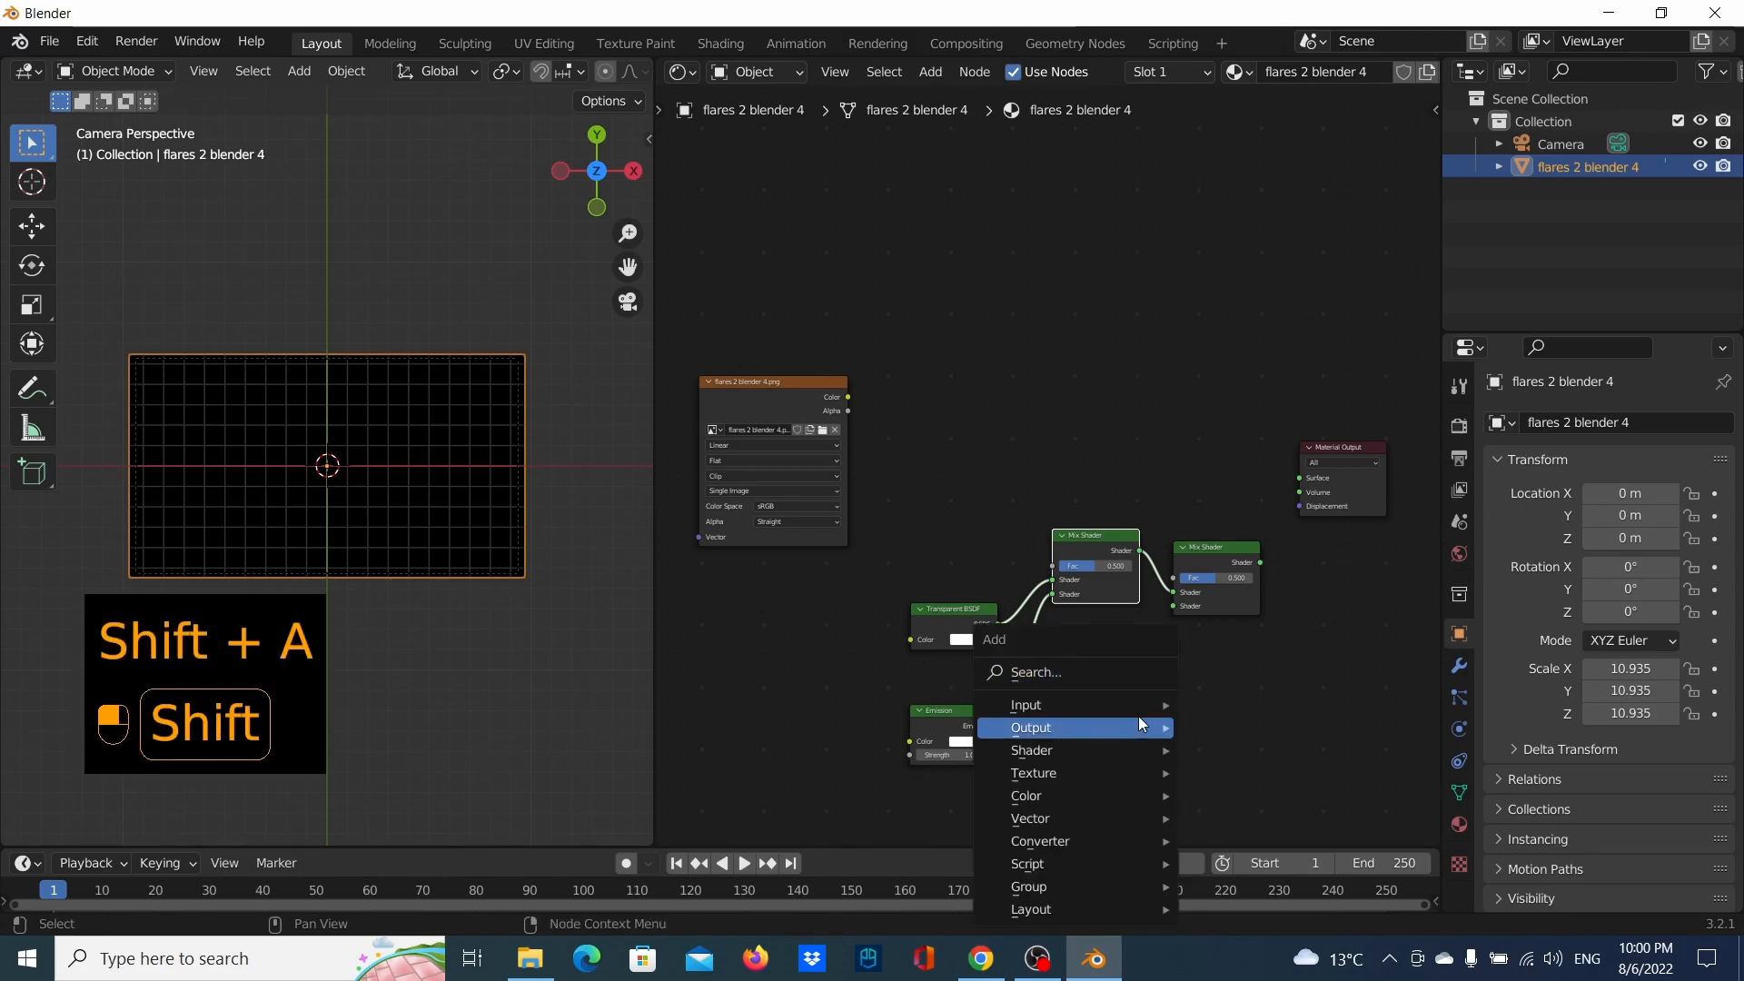
{"action": "left_click", "coordinate": [1129, 677]}
{"action": "type", "text": "TRA"}
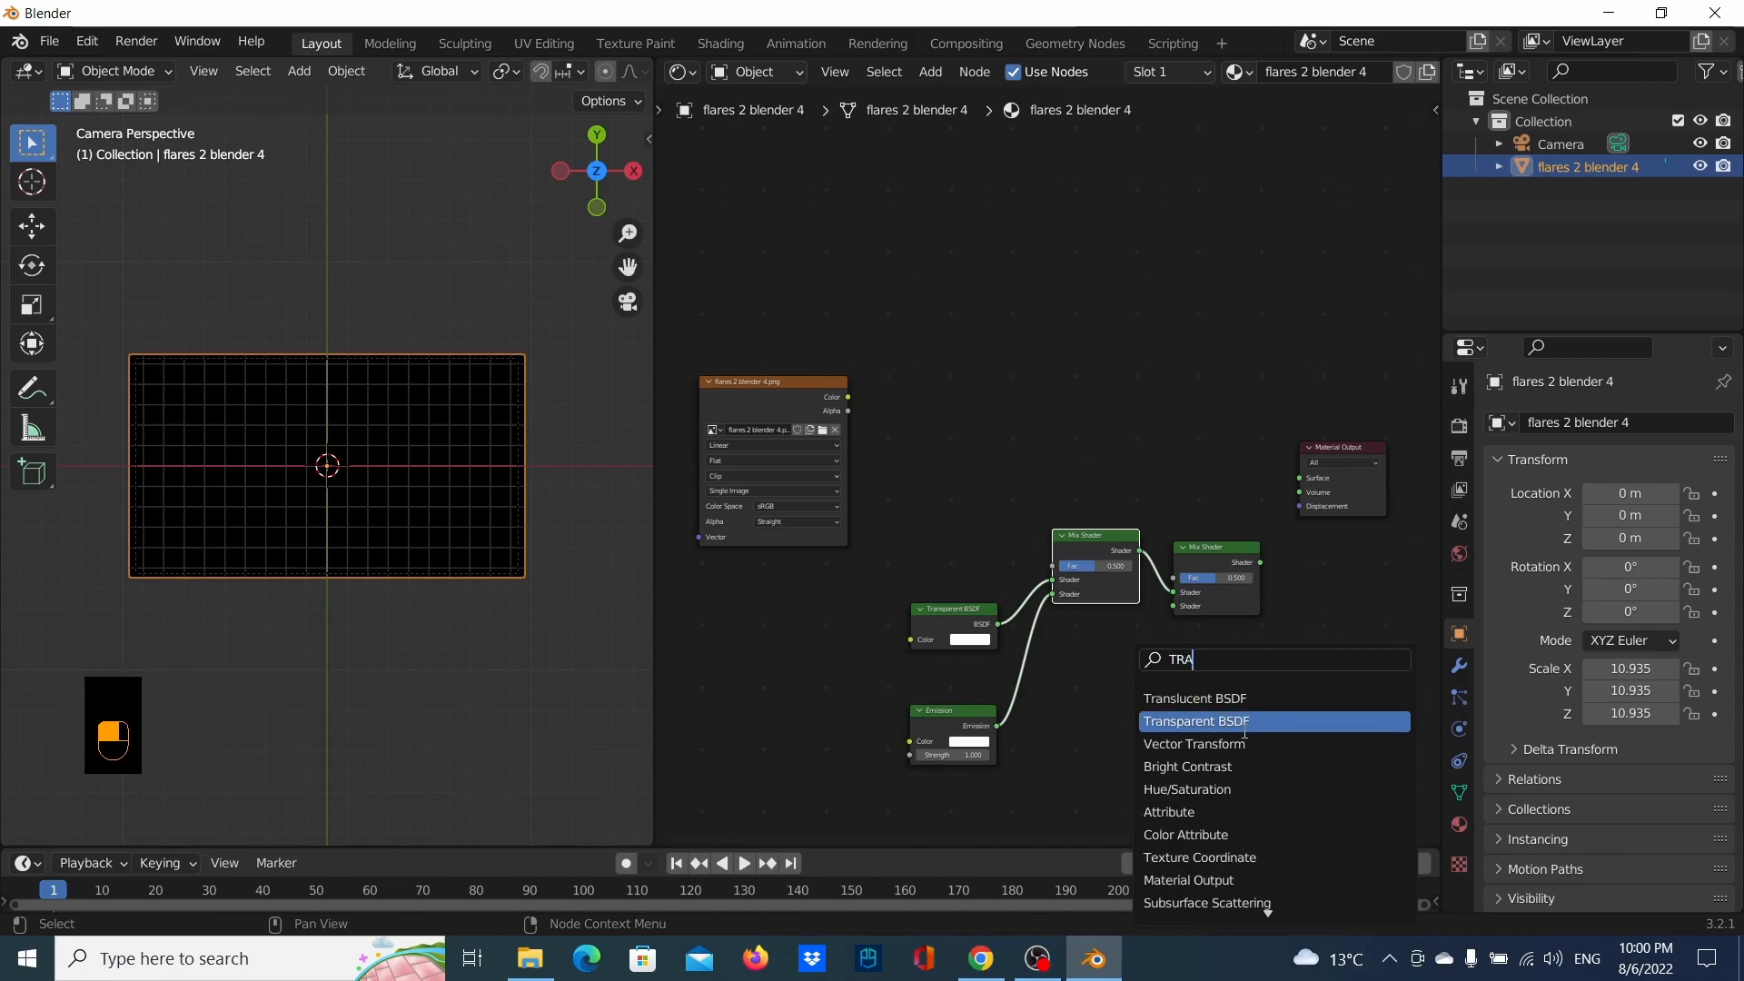
{"action": "left_click", "coordinate": [1290, 721]}
{"action": "left_click", "coordinate": [1112, 710]}
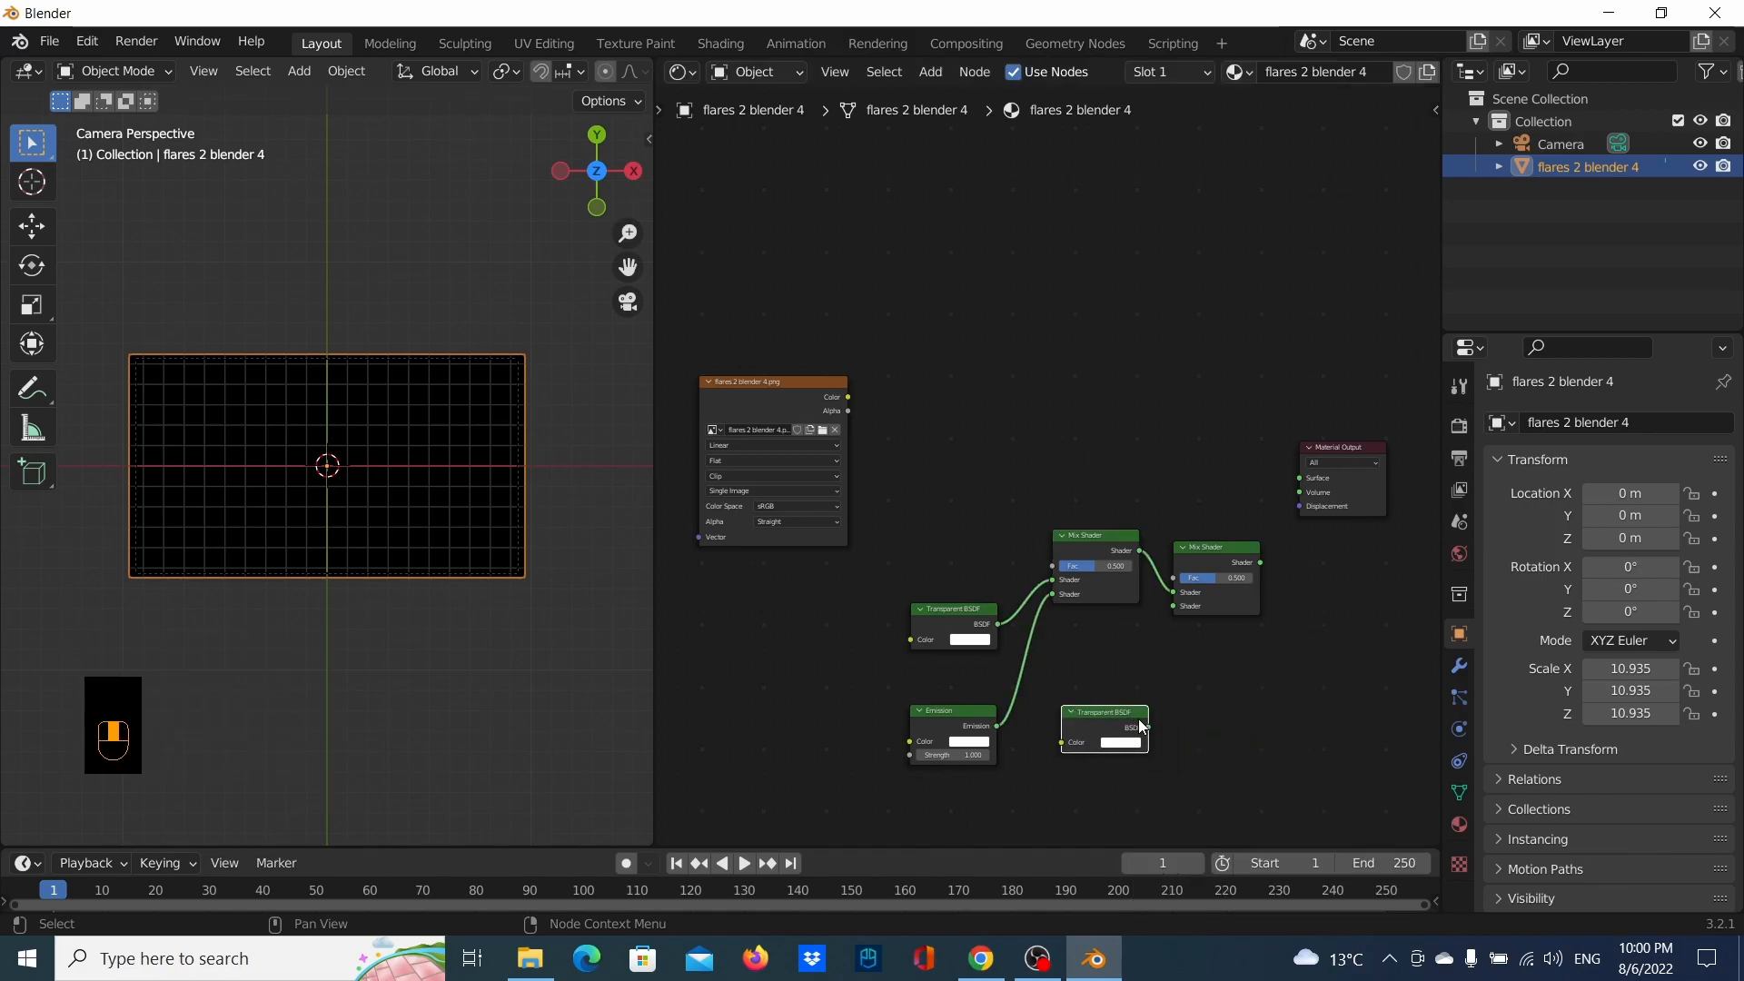
{"action": "left_click_drag", "start_coordinate": [1149, 726], "coordinate": [1170, 608]}
Connect the second Mix Shader to the Material Output's Surface and the flare image's Color to the first Mix Shader's Fac
{"action": "left_click_drag", "start_coordinate": [1261, 564], "coordinate": [1300, 478]}
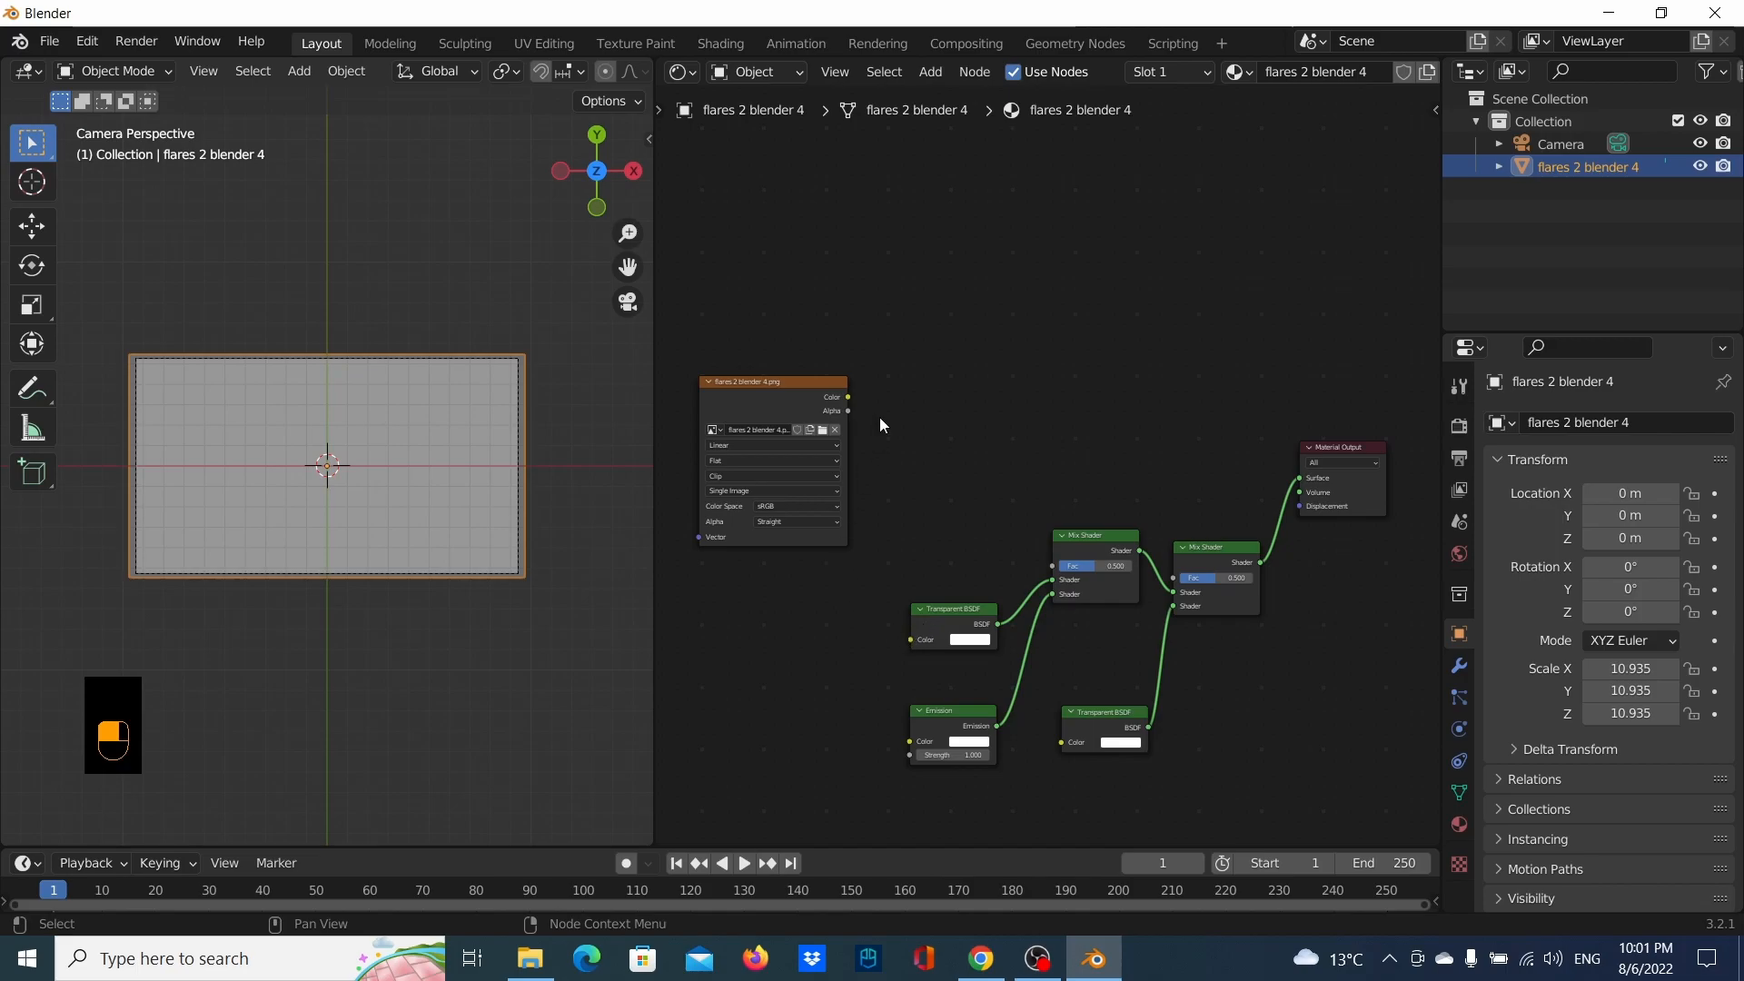
{"action": "left_click_drag", "start_coordinate": [847, 397], "coordinate": [1059, 573]}
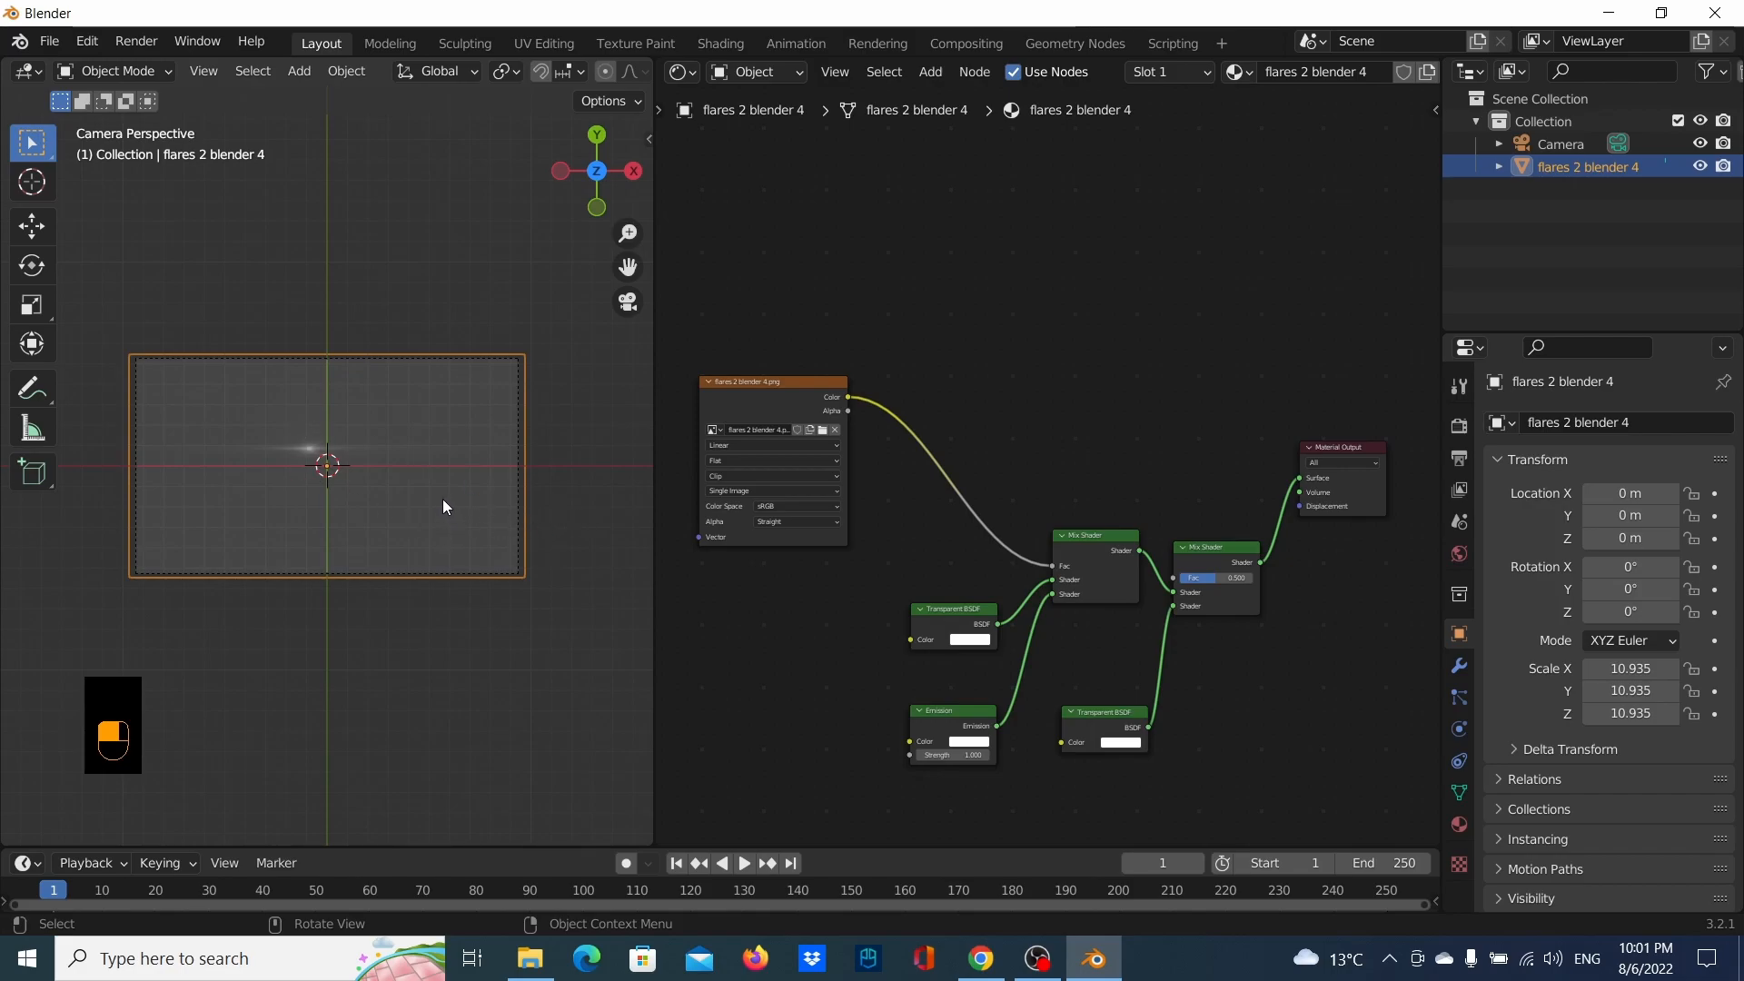
{"action": "left_click_drag", "start_coordinate": [968, 729], "coordinate": [946, 706]}
Darken the world background colour to black in the World settings
{"action": "scroll", "coordinate": [372, 516], "scroll_direction": "down", "scroll_amount": 1}
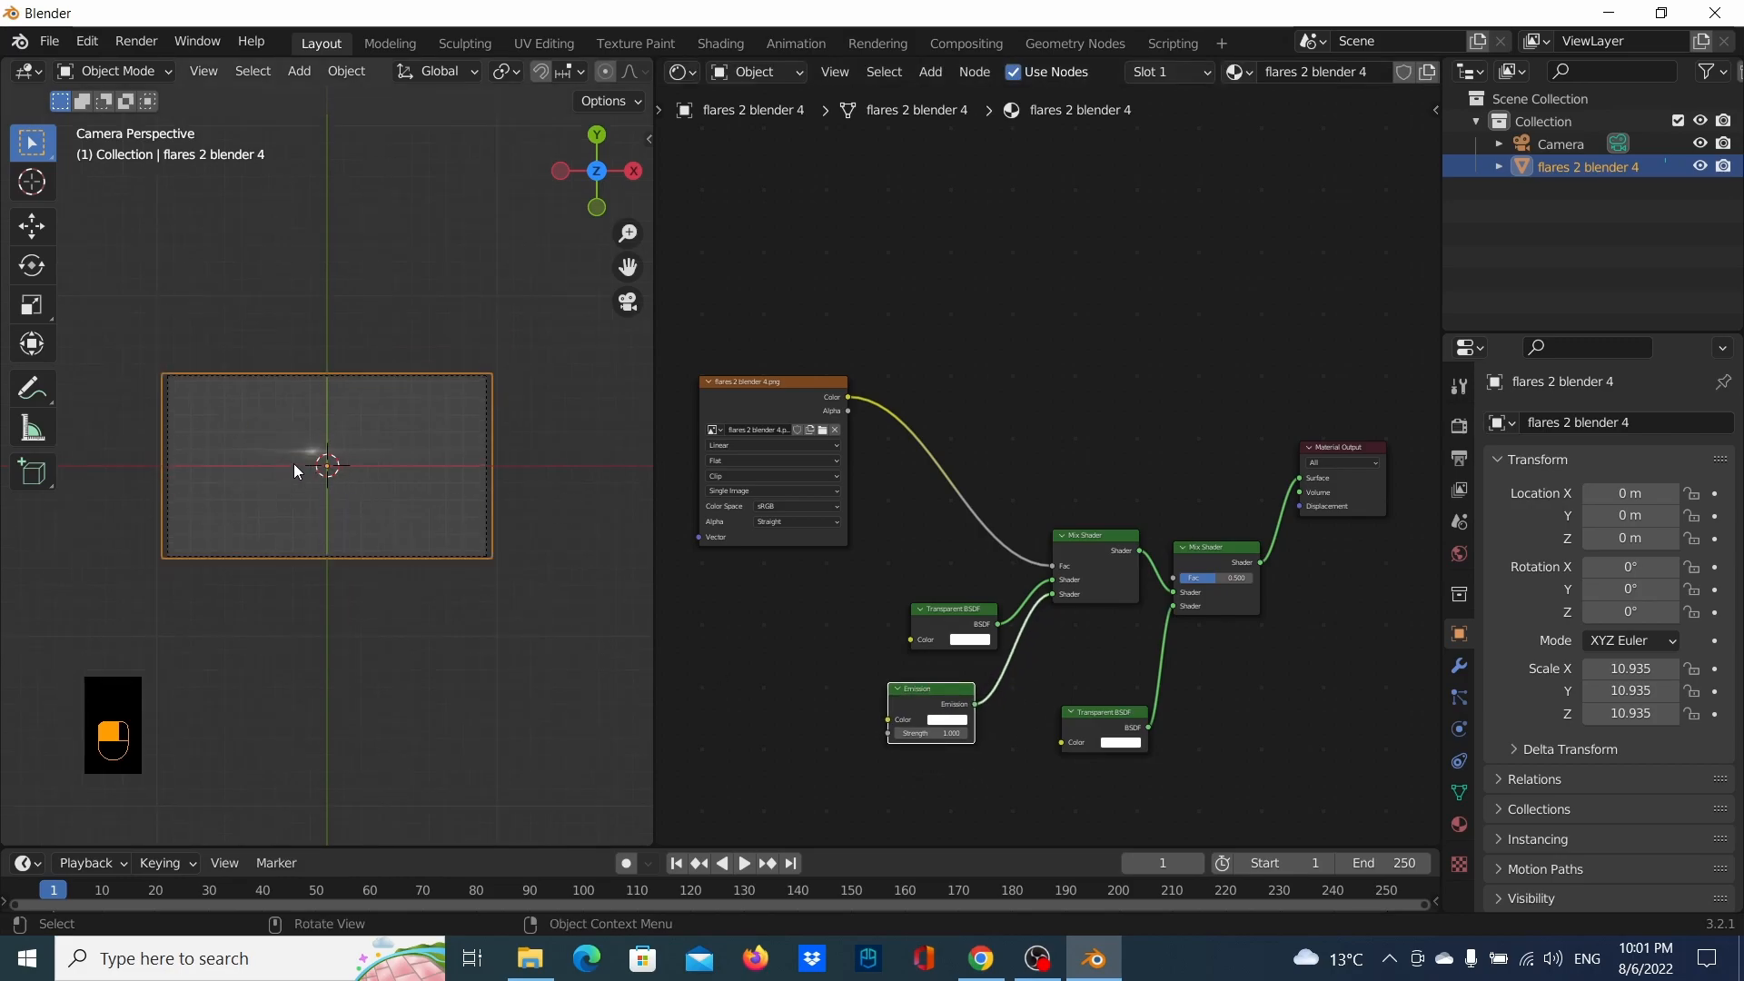
{"action": "scroll", "coordinate": [292, 463], "scroll_direction": "up", "scroll_amount": 3}
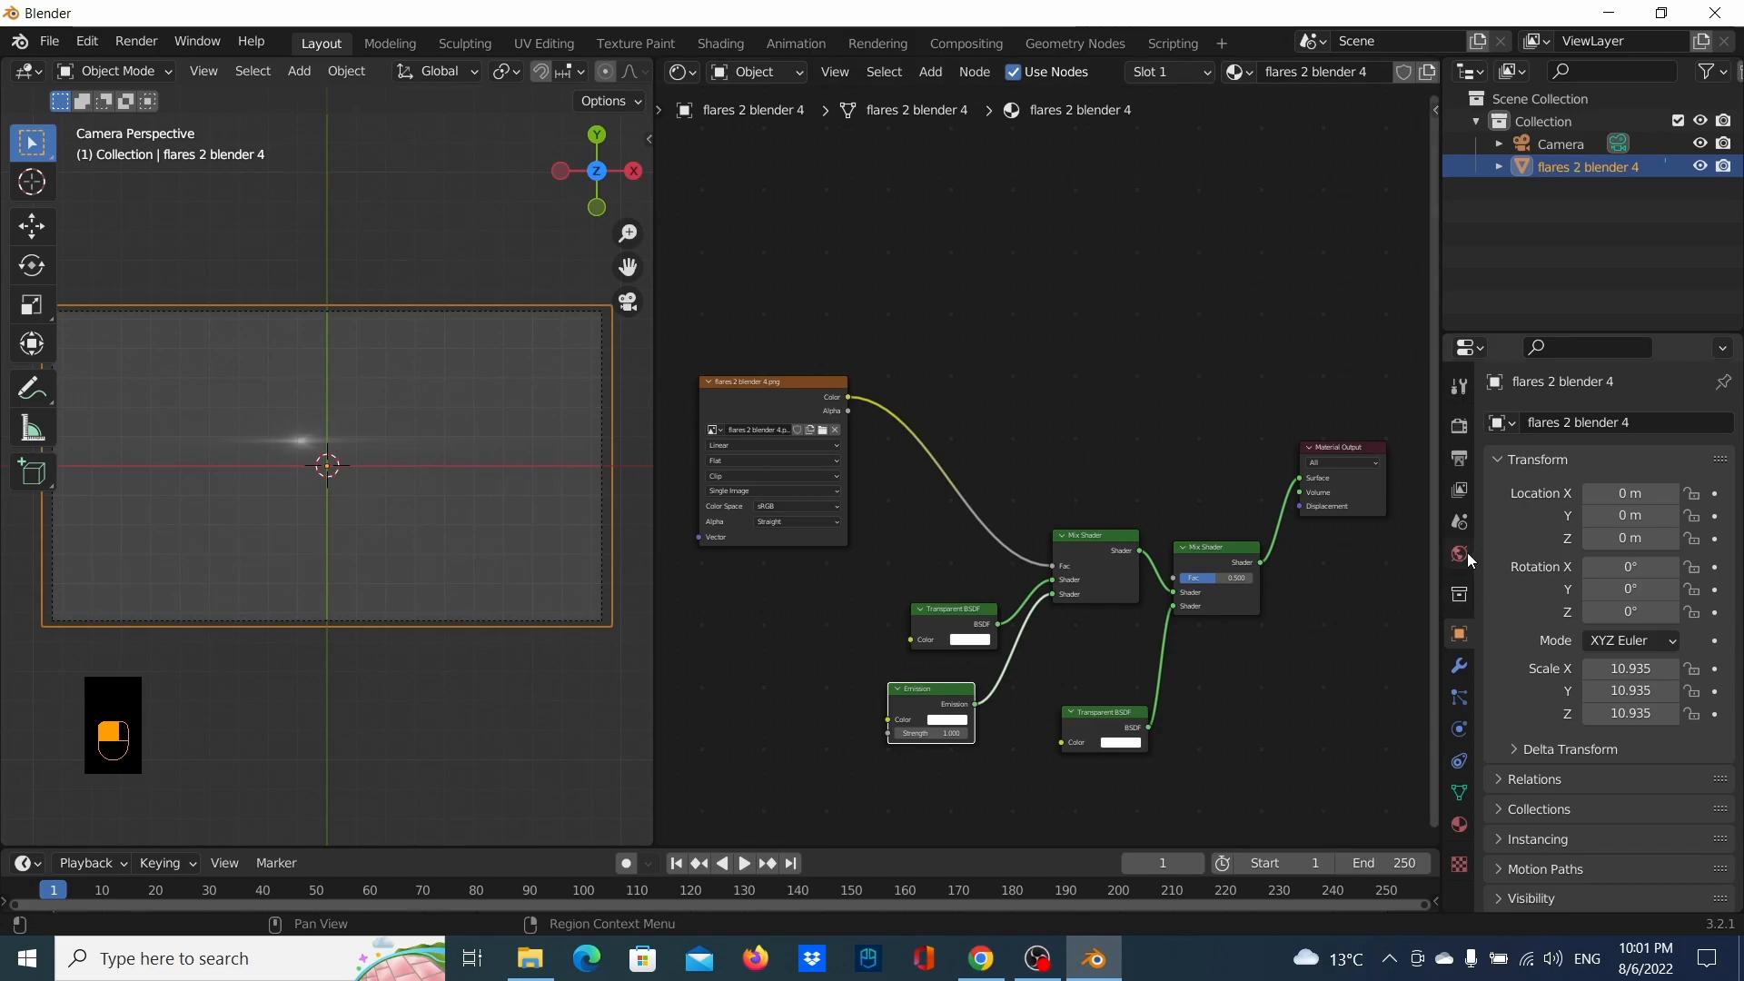
{"action": "left_click", "coordinate": [1466, 553]}
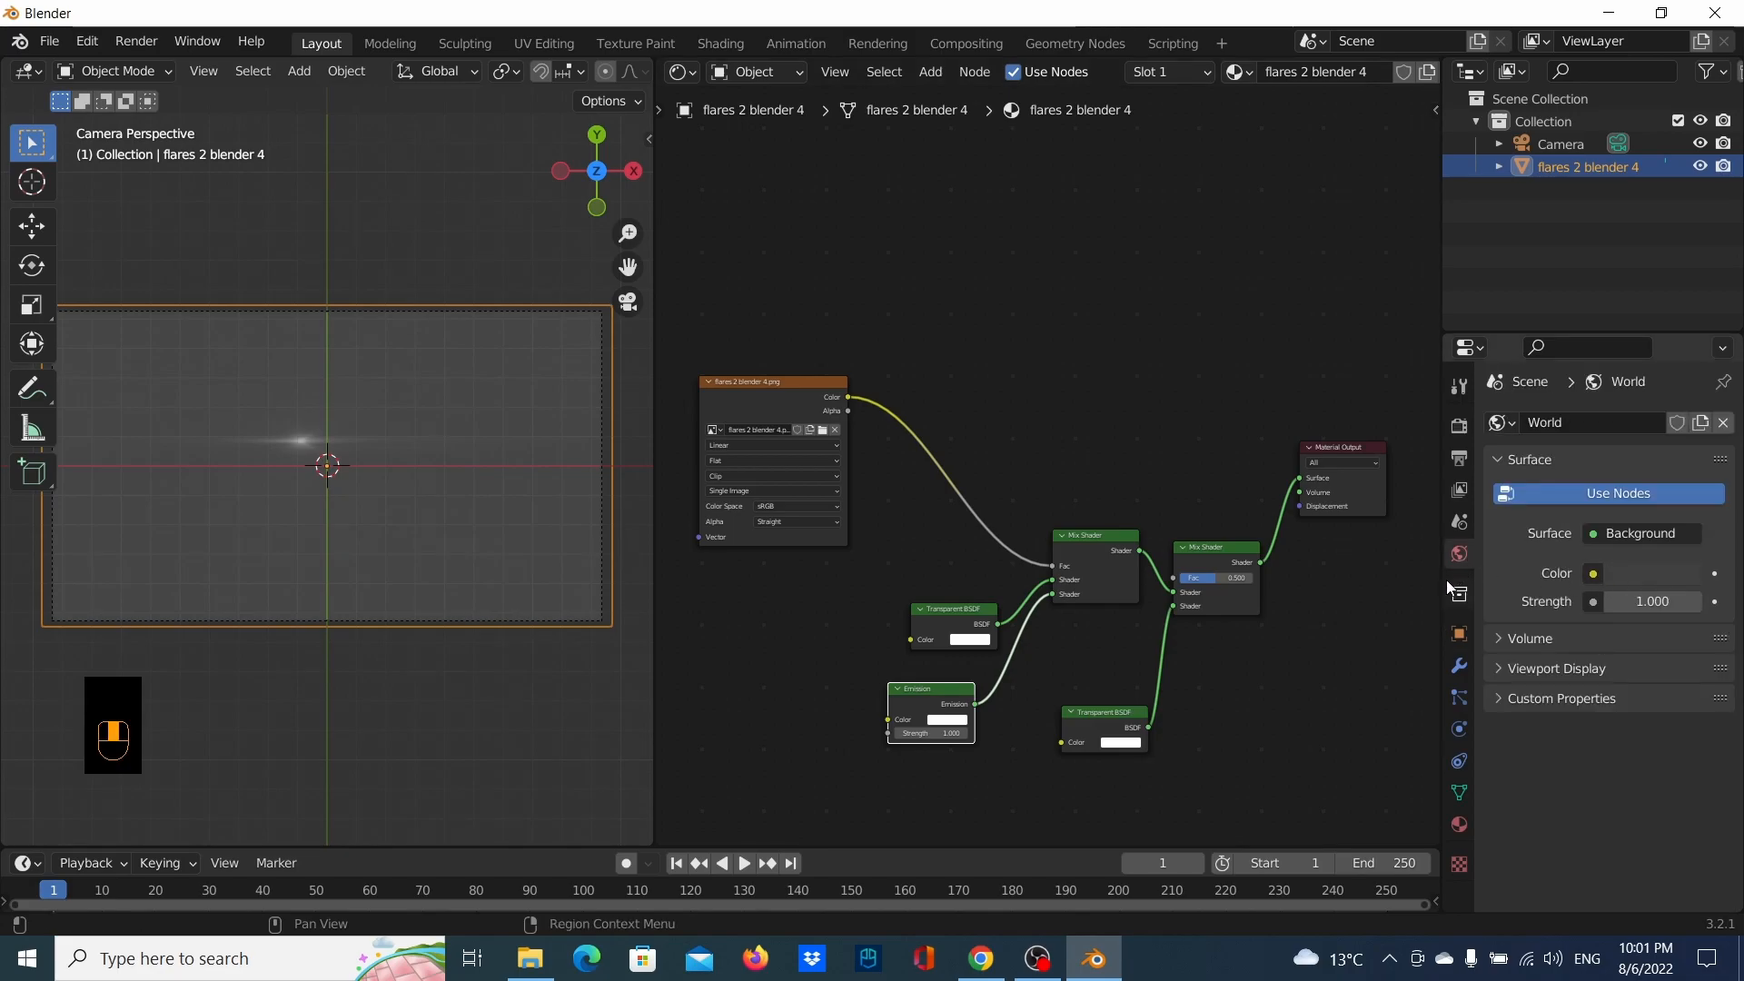
{"action": "left_click", "coordinate": [1628, 569]}
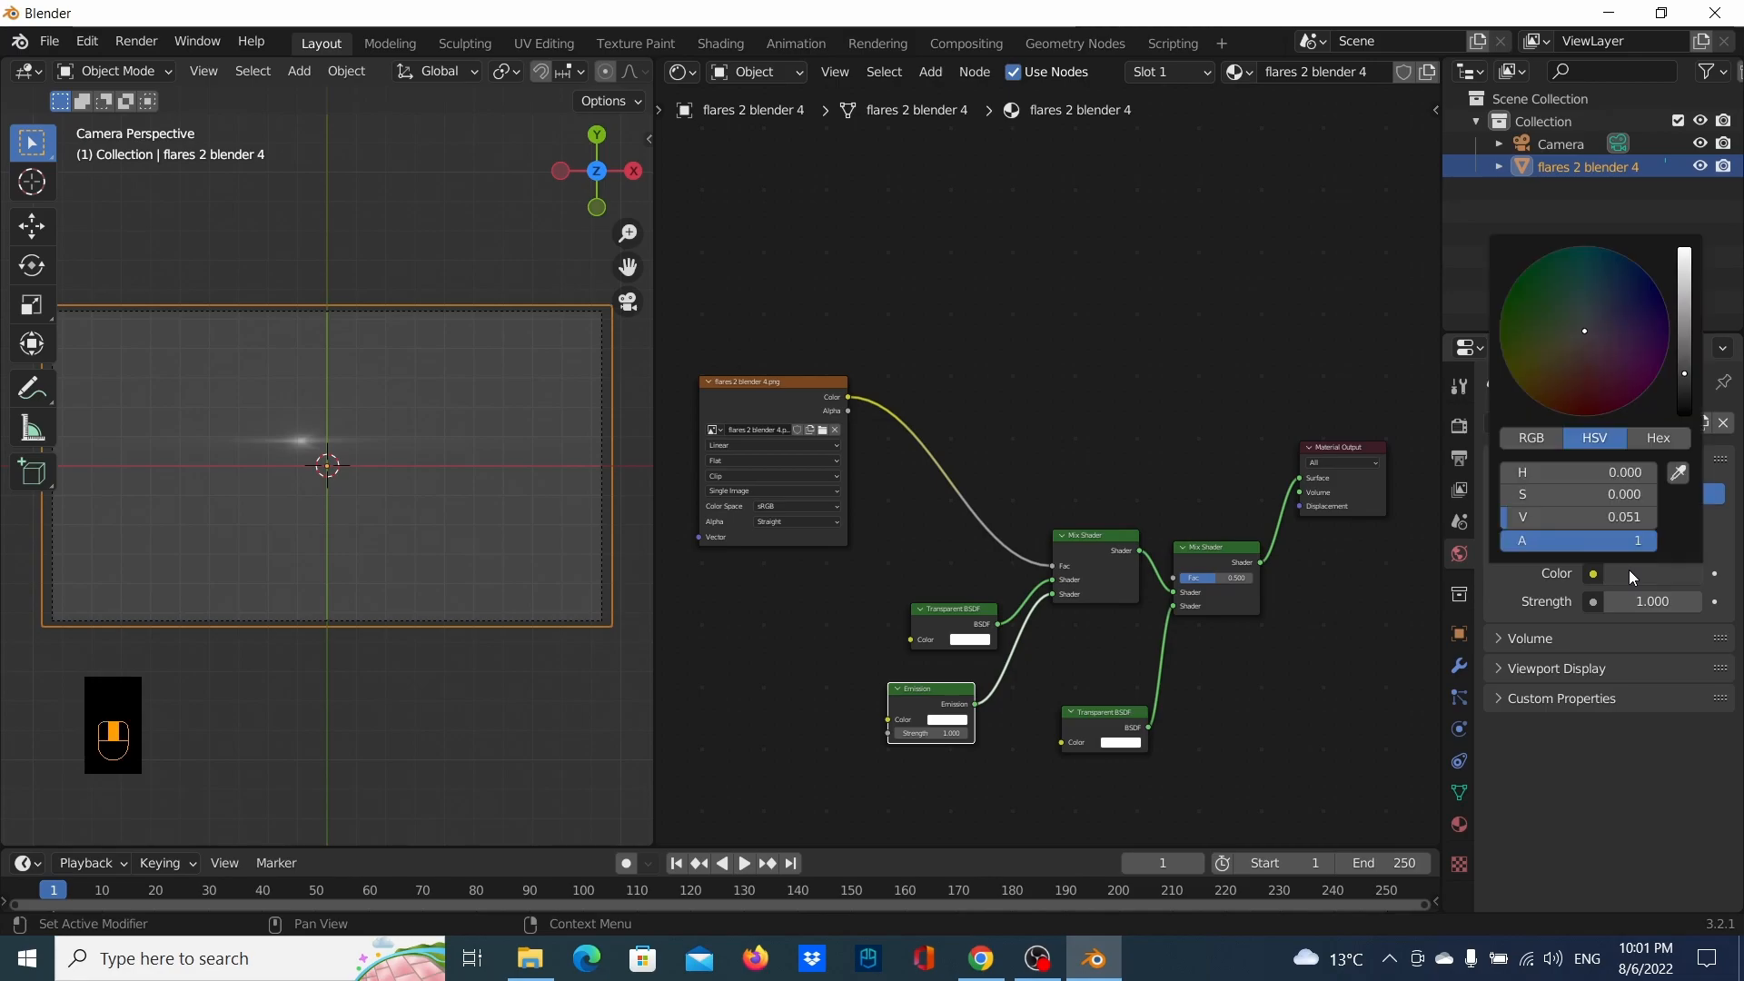
{"action": "left_click_drag", "start_coordinate": [1681, 389], "coordinate": [1684, 413]}
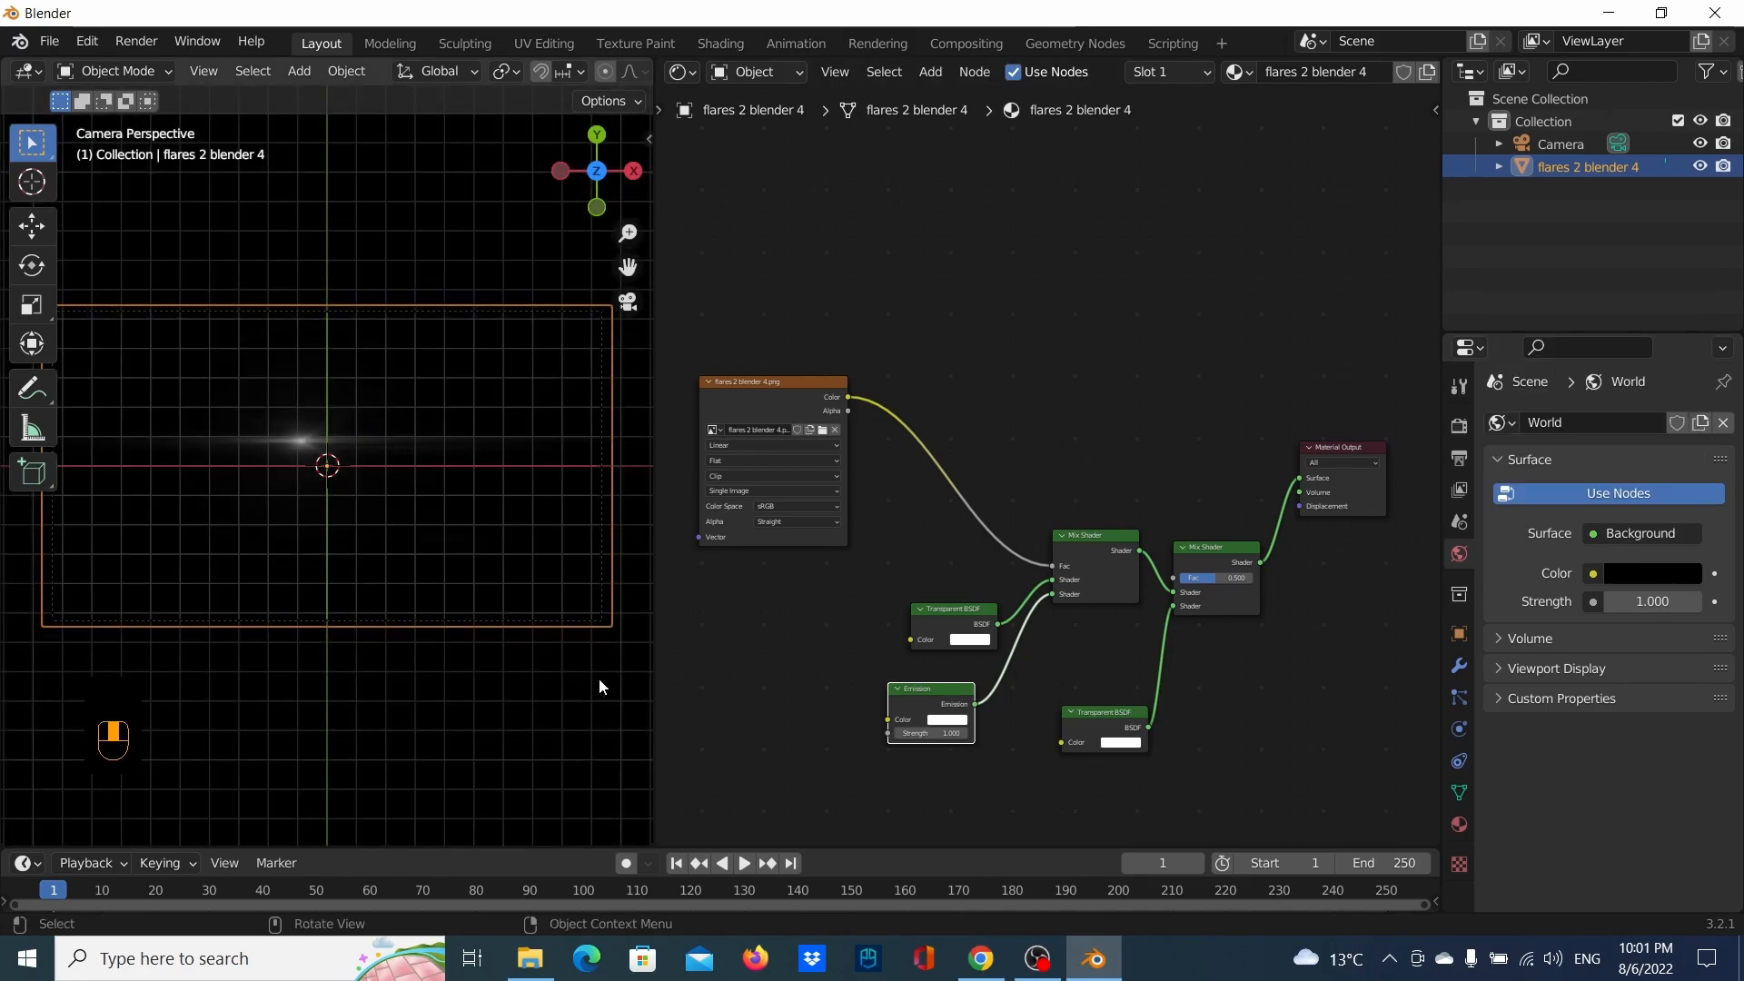
Set the Emission node's colour to a saturated bright blue with hue 0.584, saturation 1.000 and value 1.000
{"action": "left_click", "coordinate": [949, 721]}
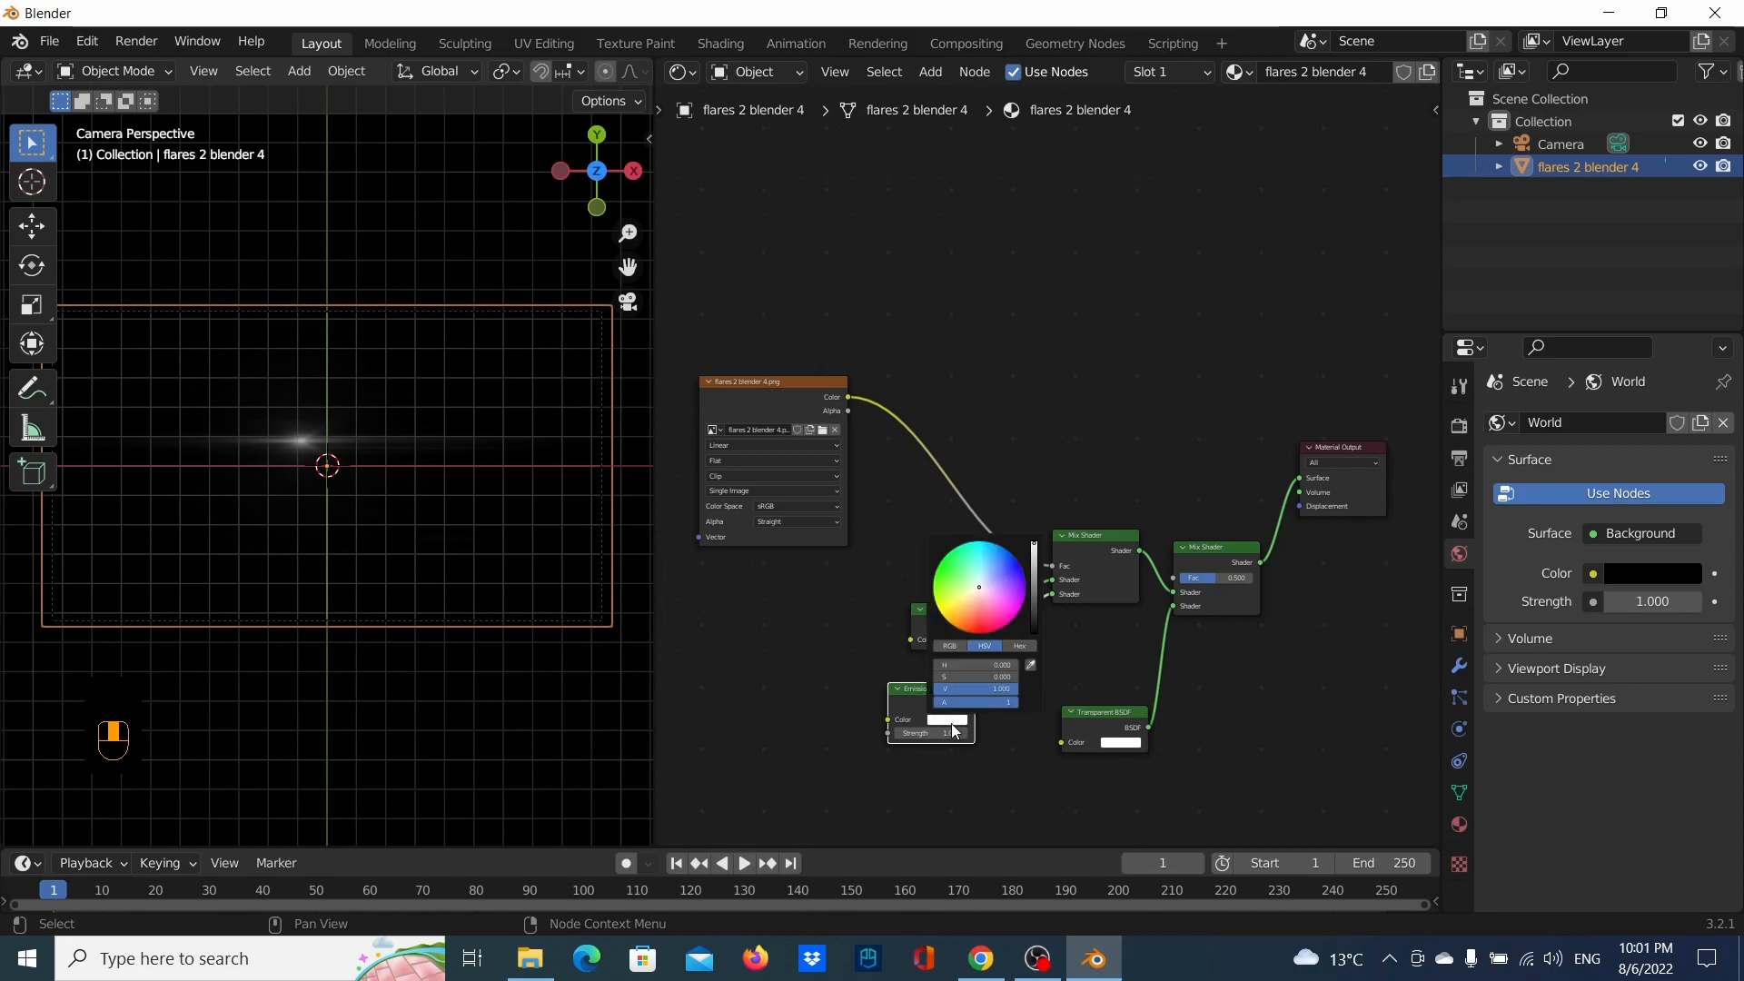
{"action": "left_click_drag", "start_coordinate": [982, 589], "coordinate": [992, 547]}
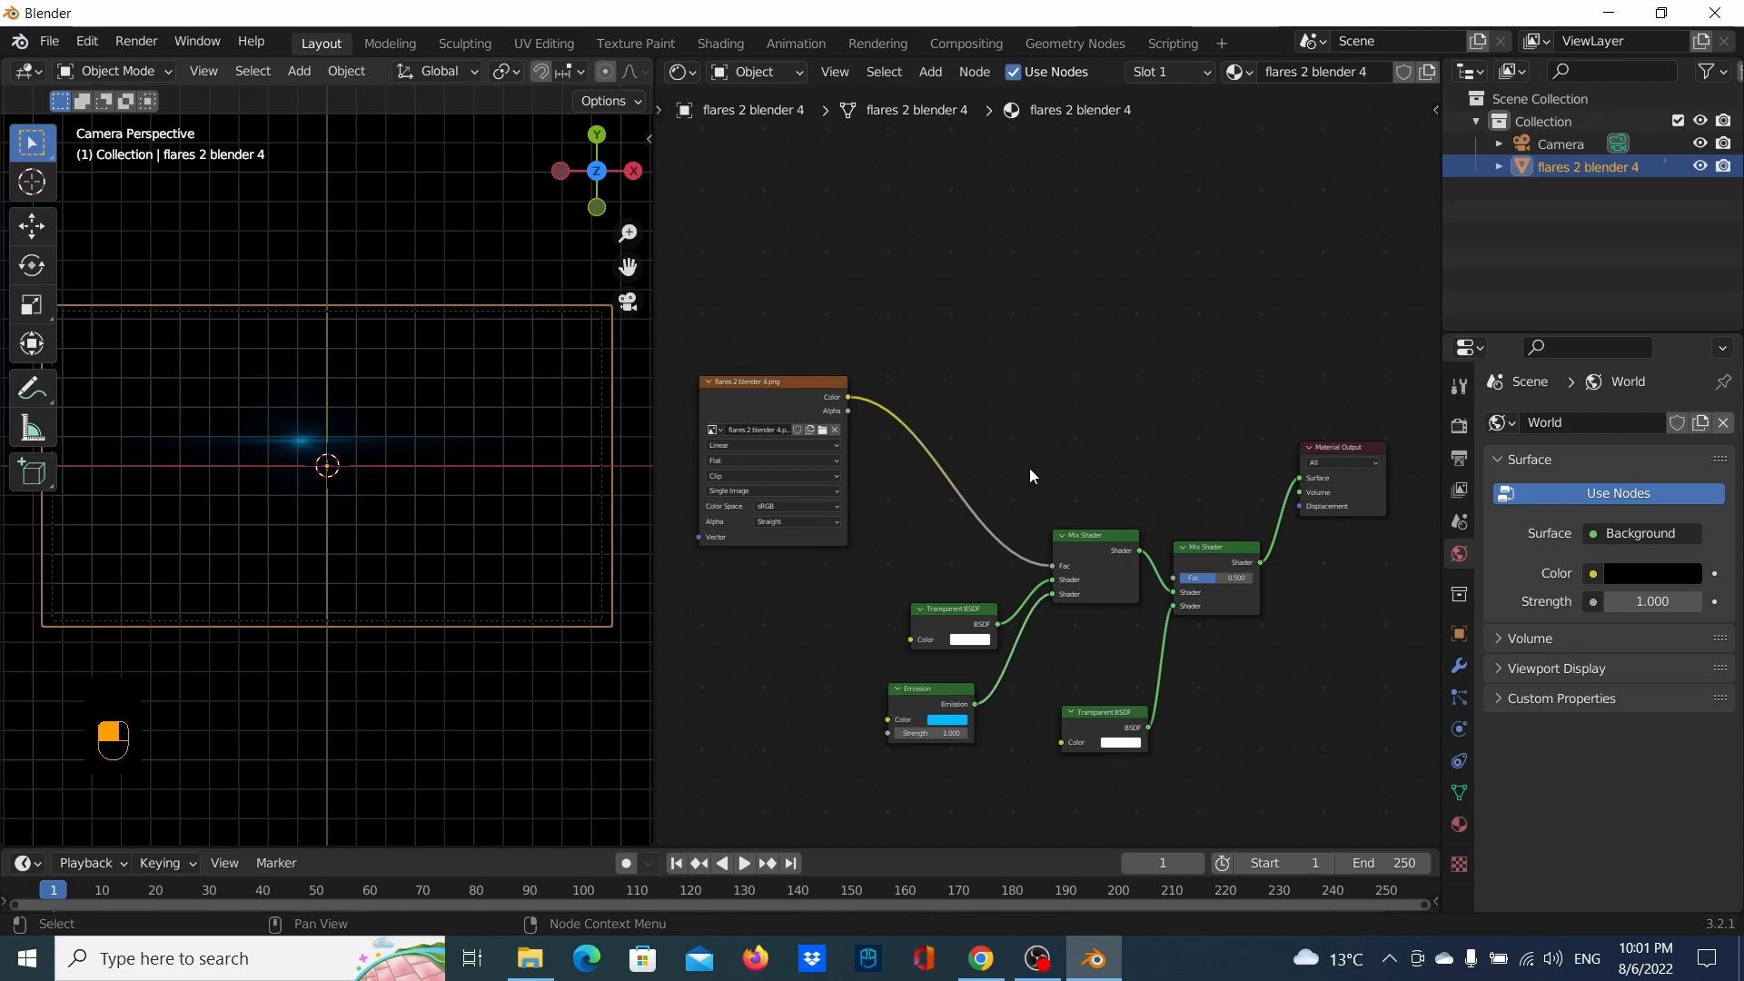
{"action": "scroll", "coordinate": [929, 723], "scroll_direction": "up", "scroll_amount": 2}
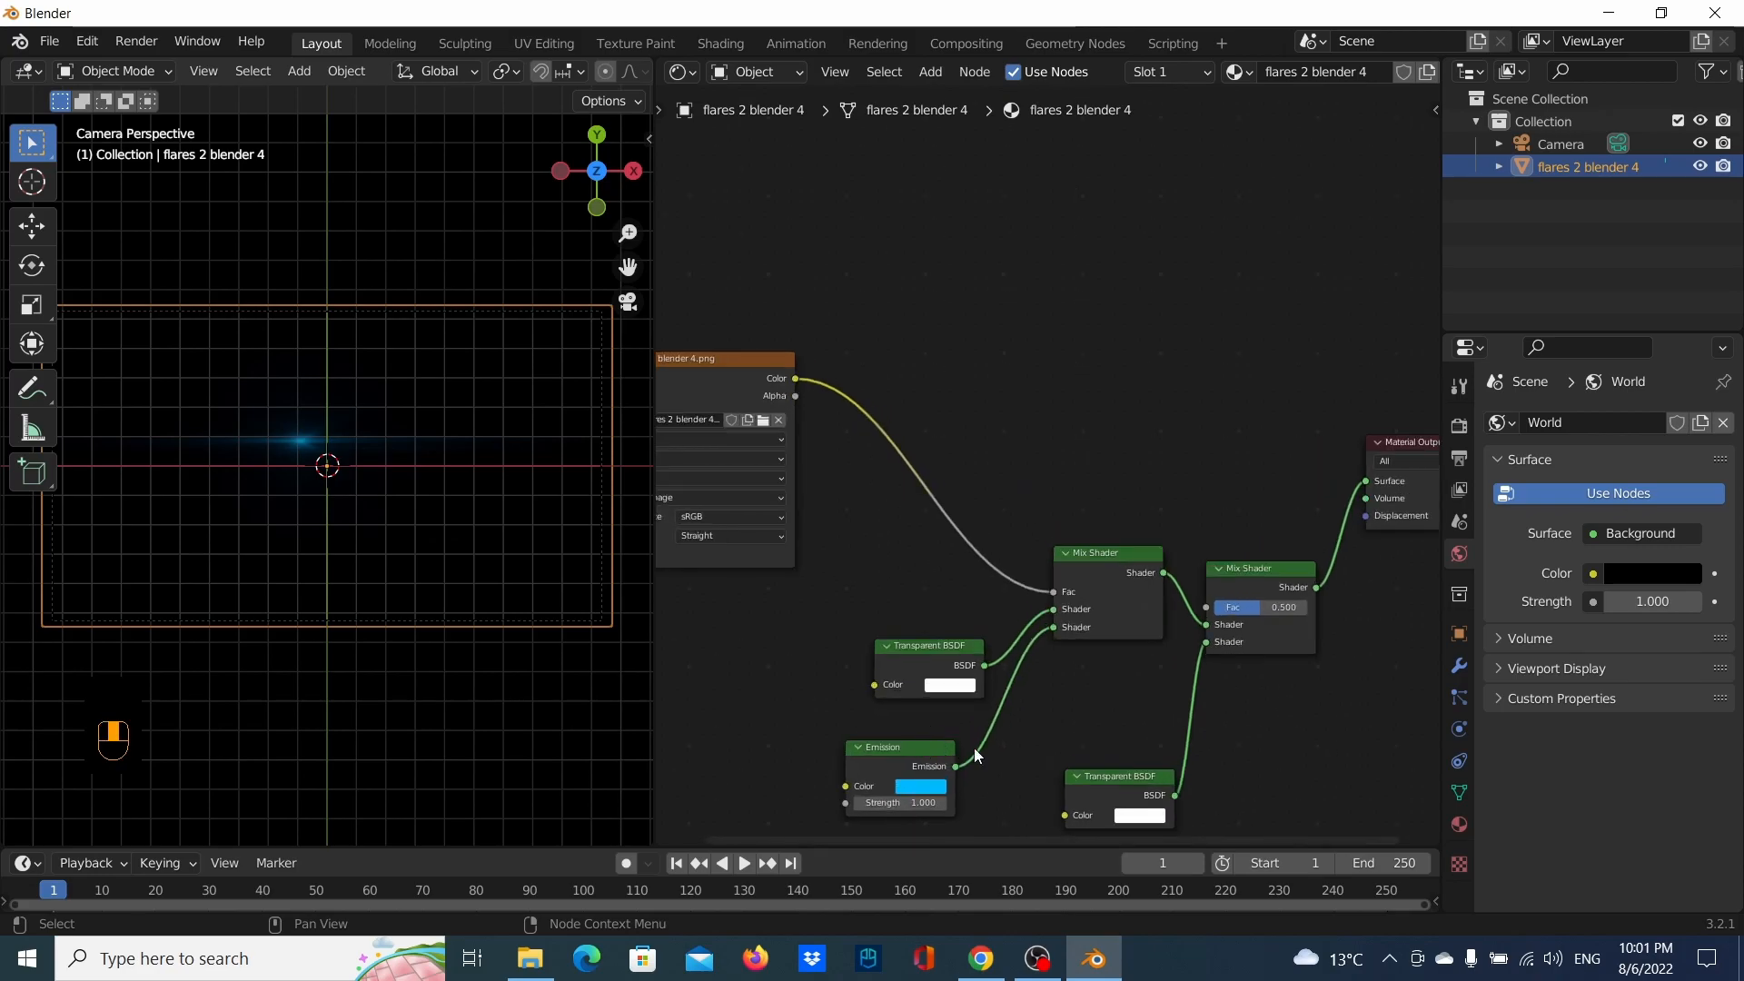
{"action": "scroll", "coordinate": [747, 548], "scroll_direction": "up", "scroll_amount": 1}
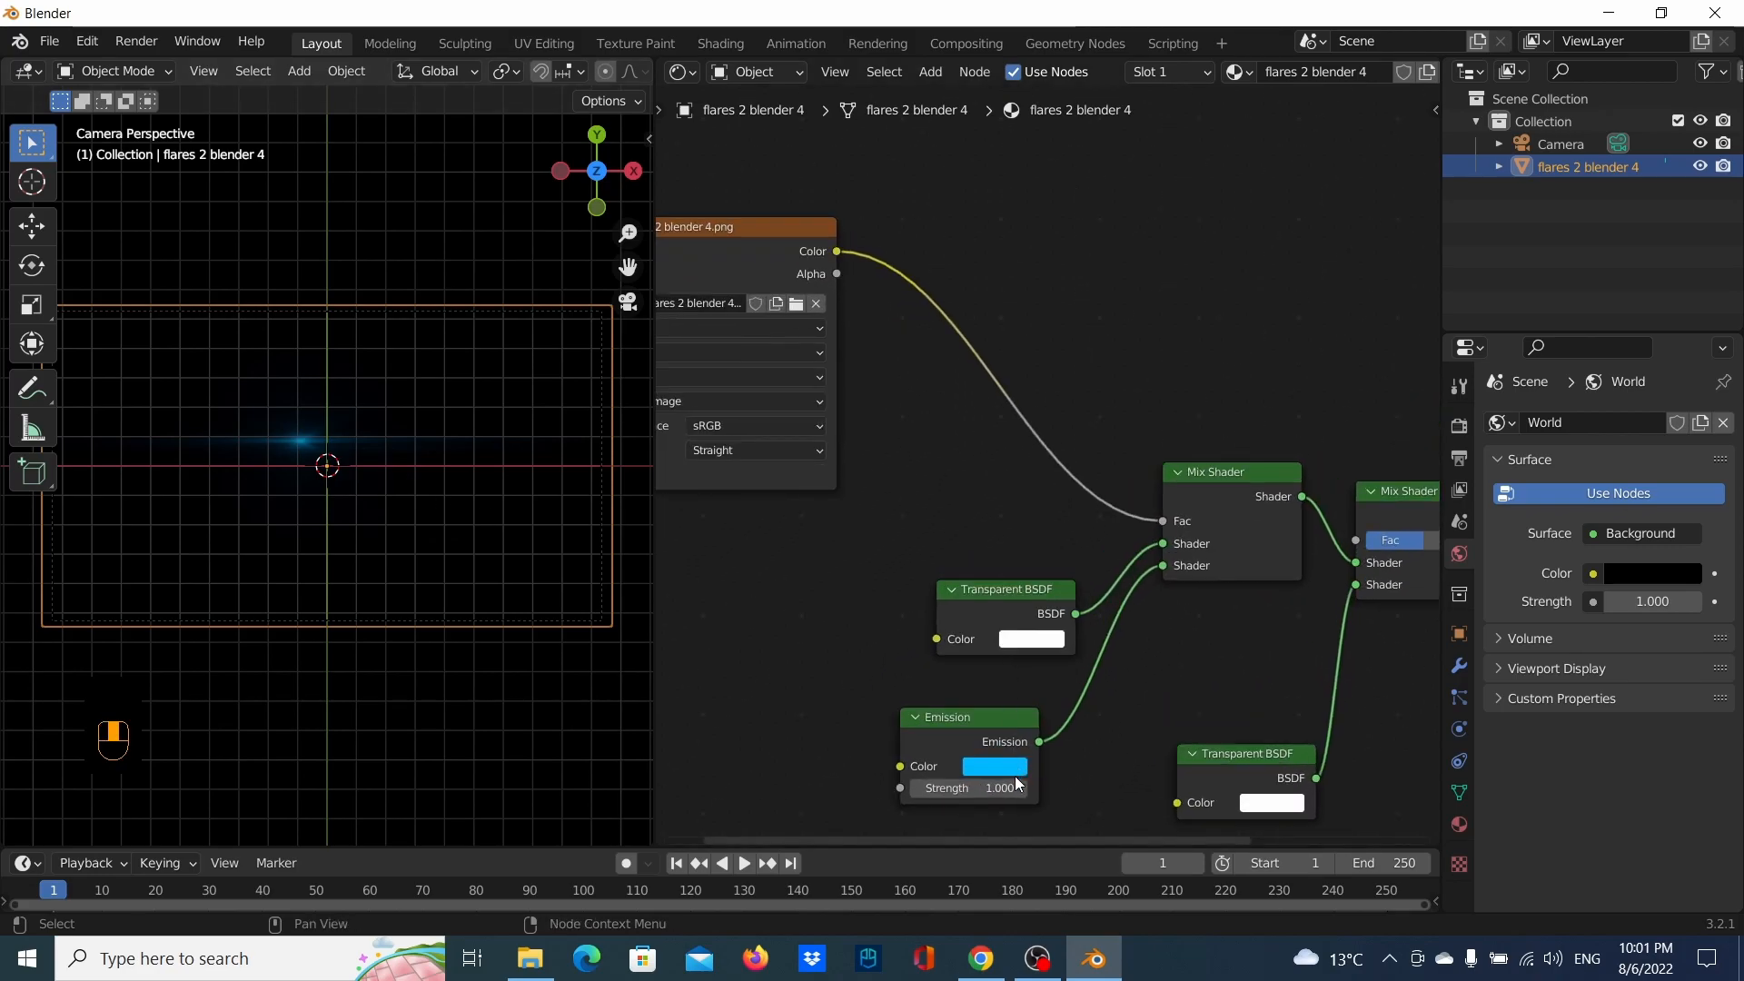
{"action": "left_click", "coordinate": [1013, 765]}
{"action": "left_click", "coordinate": [1026, 610]}
{"action": "mouse_move", "coordinate": [1026, 611]}
{"action": "left_mouse_down"}
{"action": "mouse_move", "coordinate": [1007, 531]}
{"action": "mouse_move", "coordinate": [1062, 572]}
{"action": "mouse_move", "coordinate": [1081, 508]}
{"action": "mouse_move", "coordinate": [1047, 480]}
{"action": "mouse_move", "coordinate": [1065, 487]}
{"action": "left_mouse_up"}
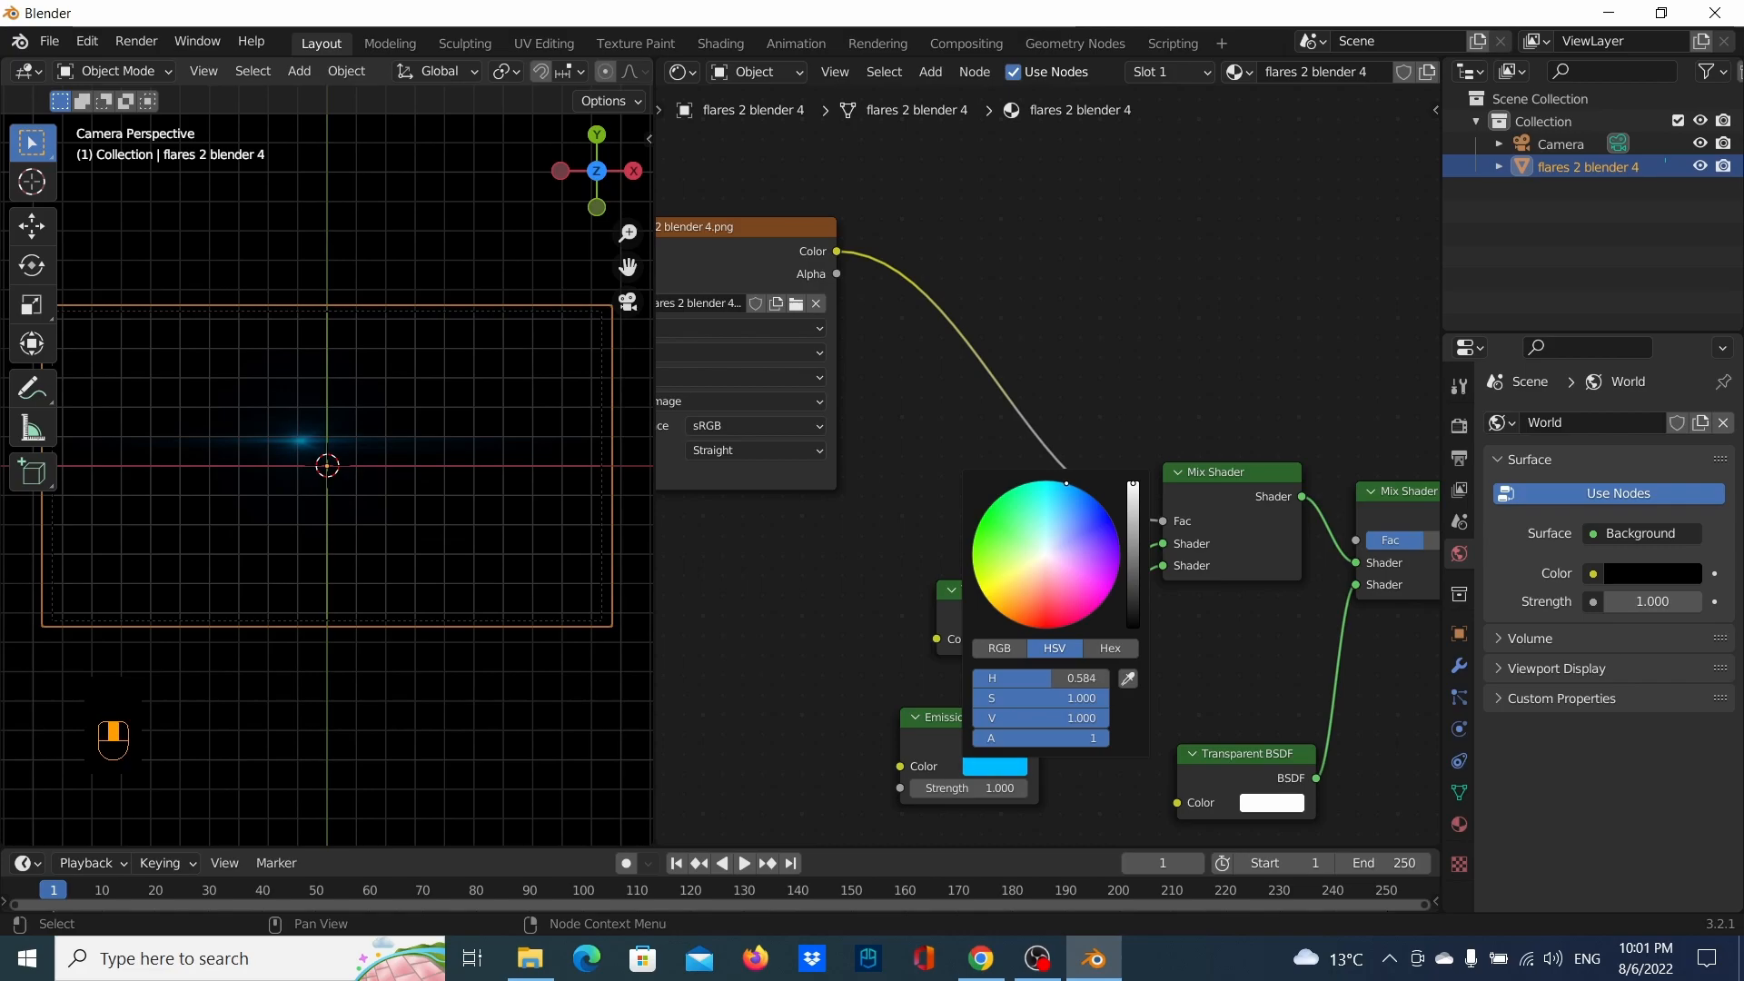
Raise the Emission node's Strength to 2.500
{"action": "scroll", "coordinate": [816, 619], "scroll_direction": "down", "scroll_amount": 6}
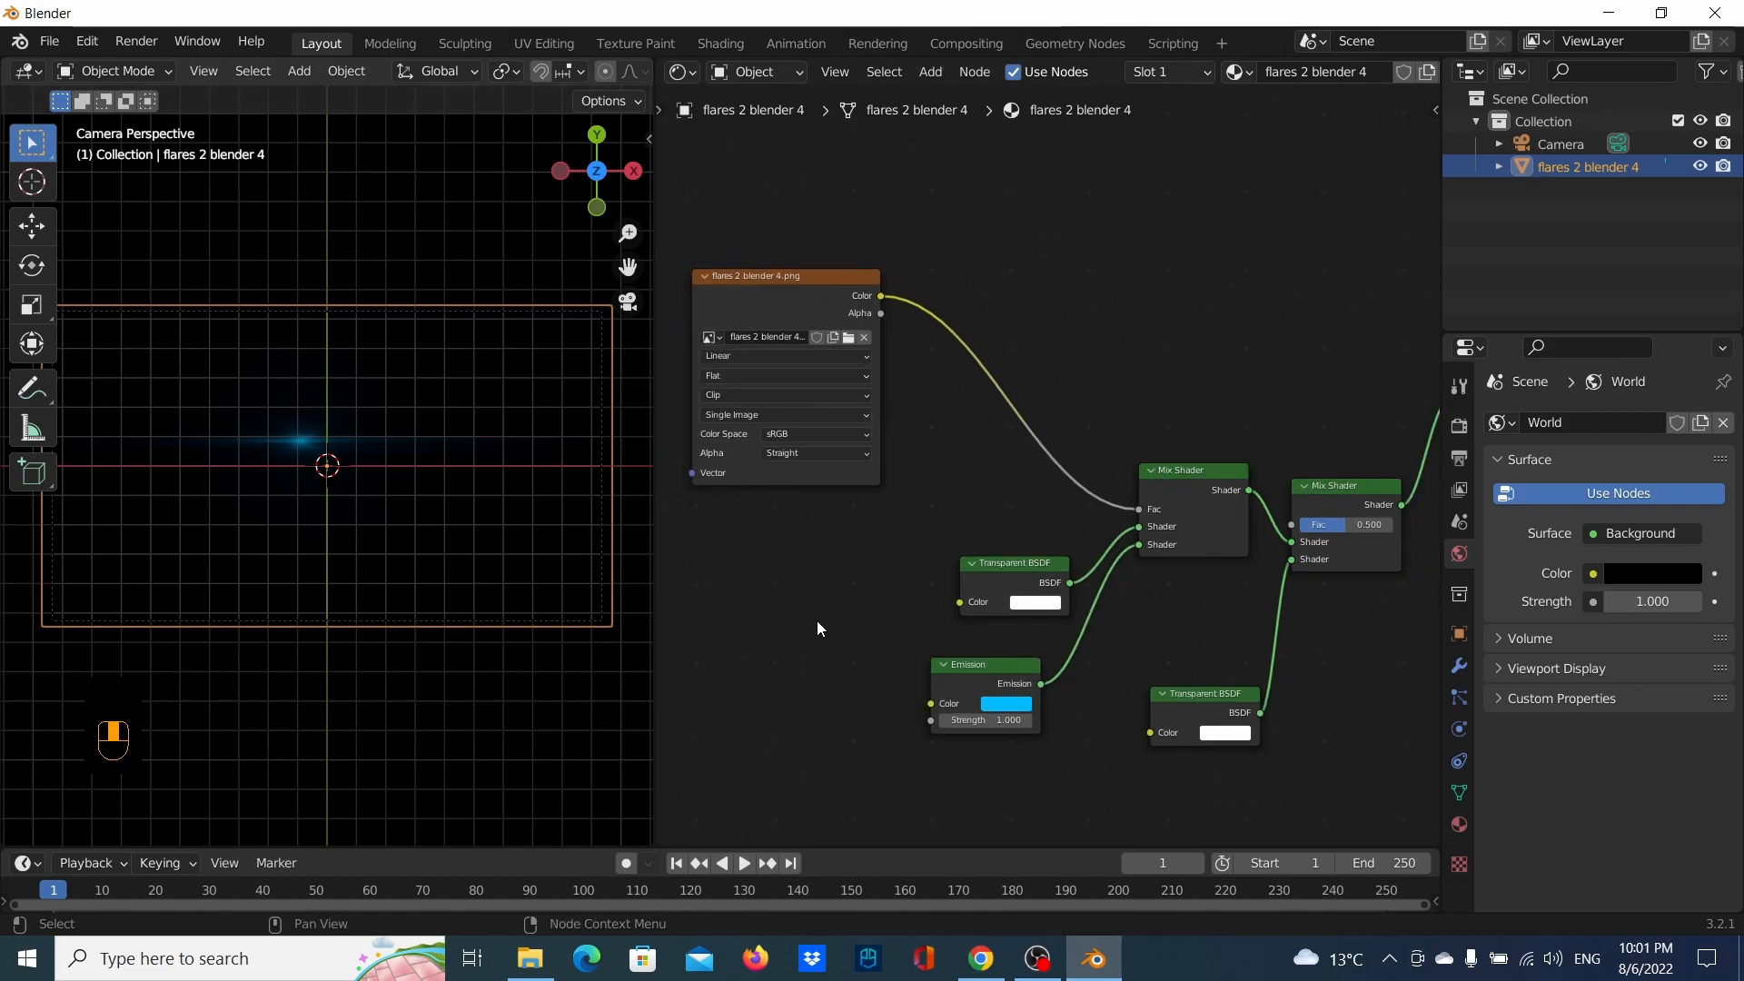
{"action": "scroll", "coordinate": [852, 563], "scroll_direction": "up", "scroll_amount": 1}
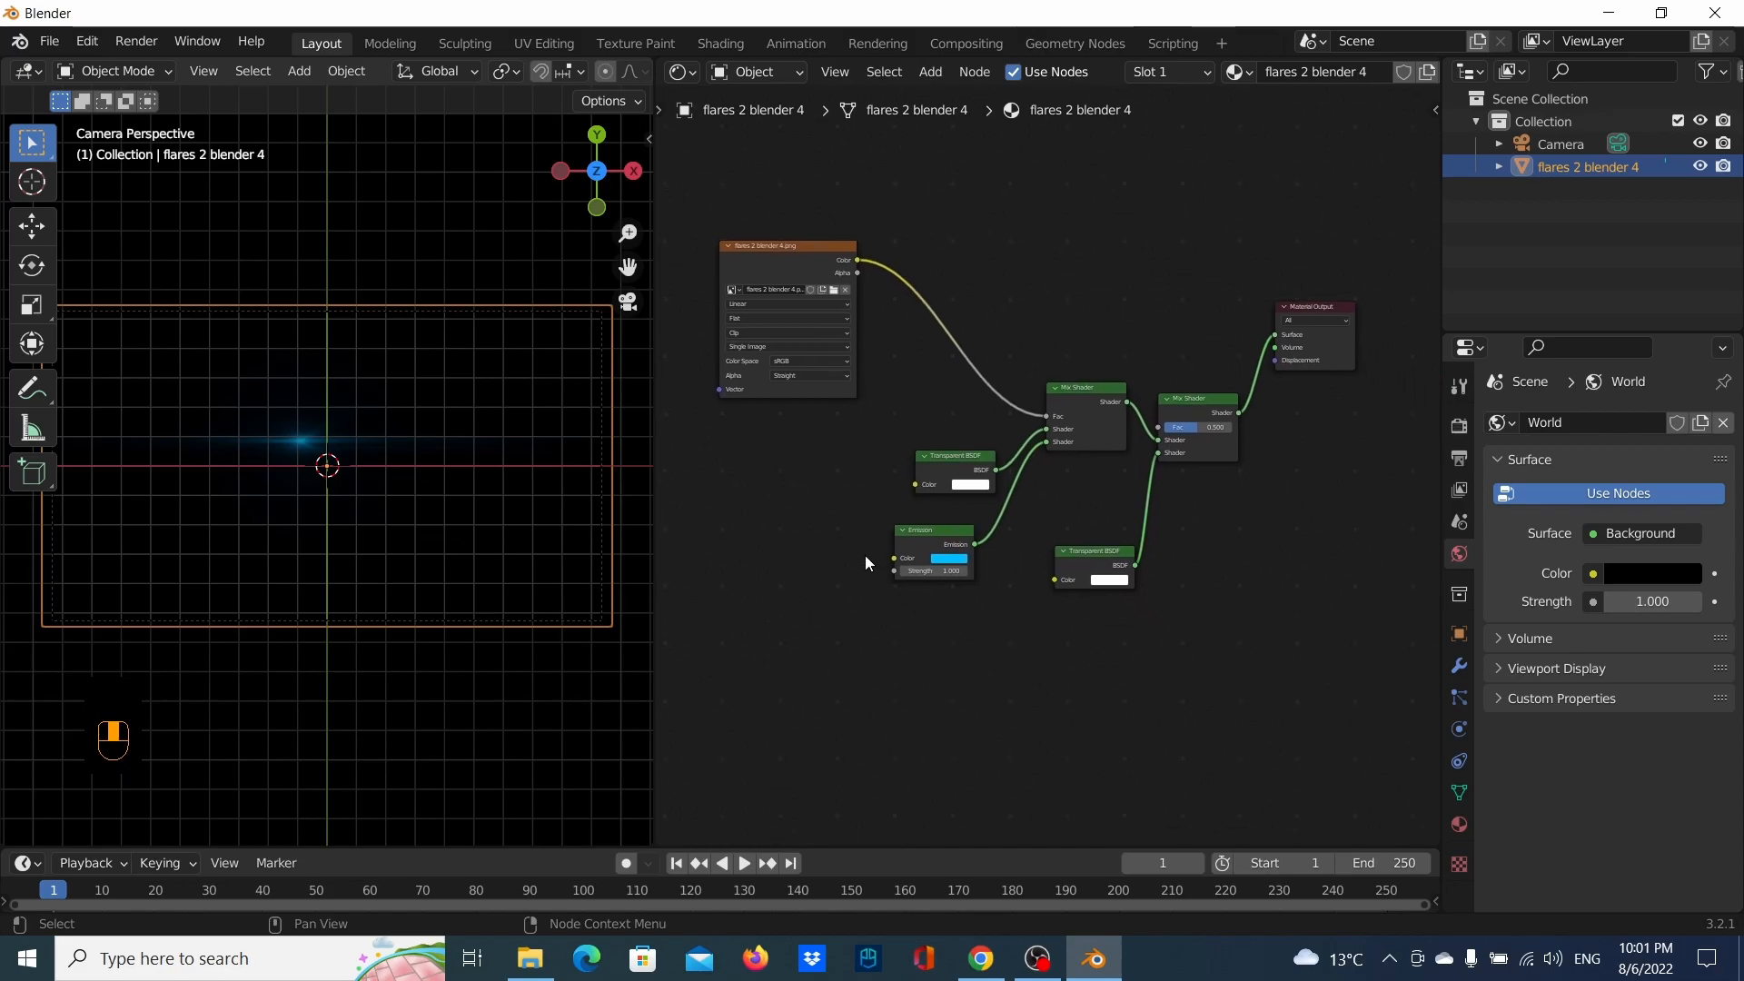
{"action": "scroll", "coordinate": [941, 575], "scroll_direction": "up", "scroll_amount": 1}
{"action": "scroll", "coordinate": [941, 575], "scroll_direction": "up", "scroll_amount": 1}
{"action": "mouse_move", "coordinate": [904, 599]}
{"action": "left_mouse_down"}
{"action": "mouse_move", "coordinate": [936, 599]}
{"action": "mouse_move", "coordinate": [916, 620]}
{"action": "left_mouse_up"}
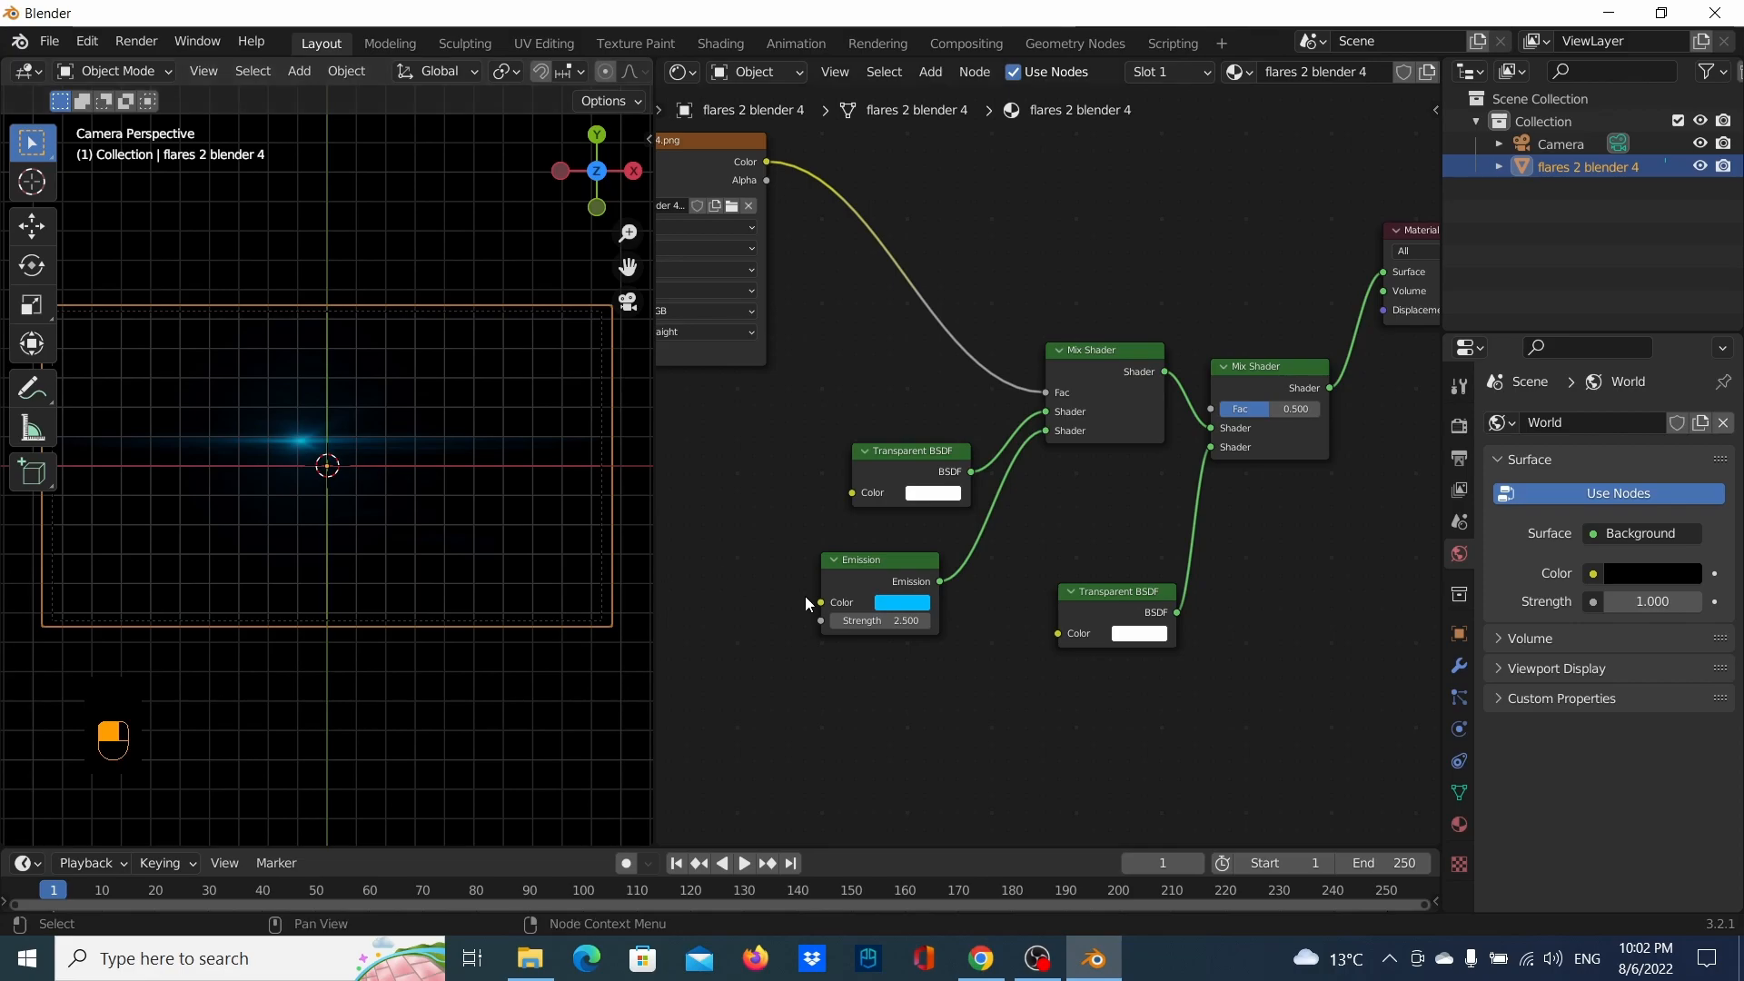
Examine the blue flare in the camera view and the complete shader node setup
{"action": "scroll", "coordinate": [753, 592], "scroll_direction": "down", "scroll_amount": 1}
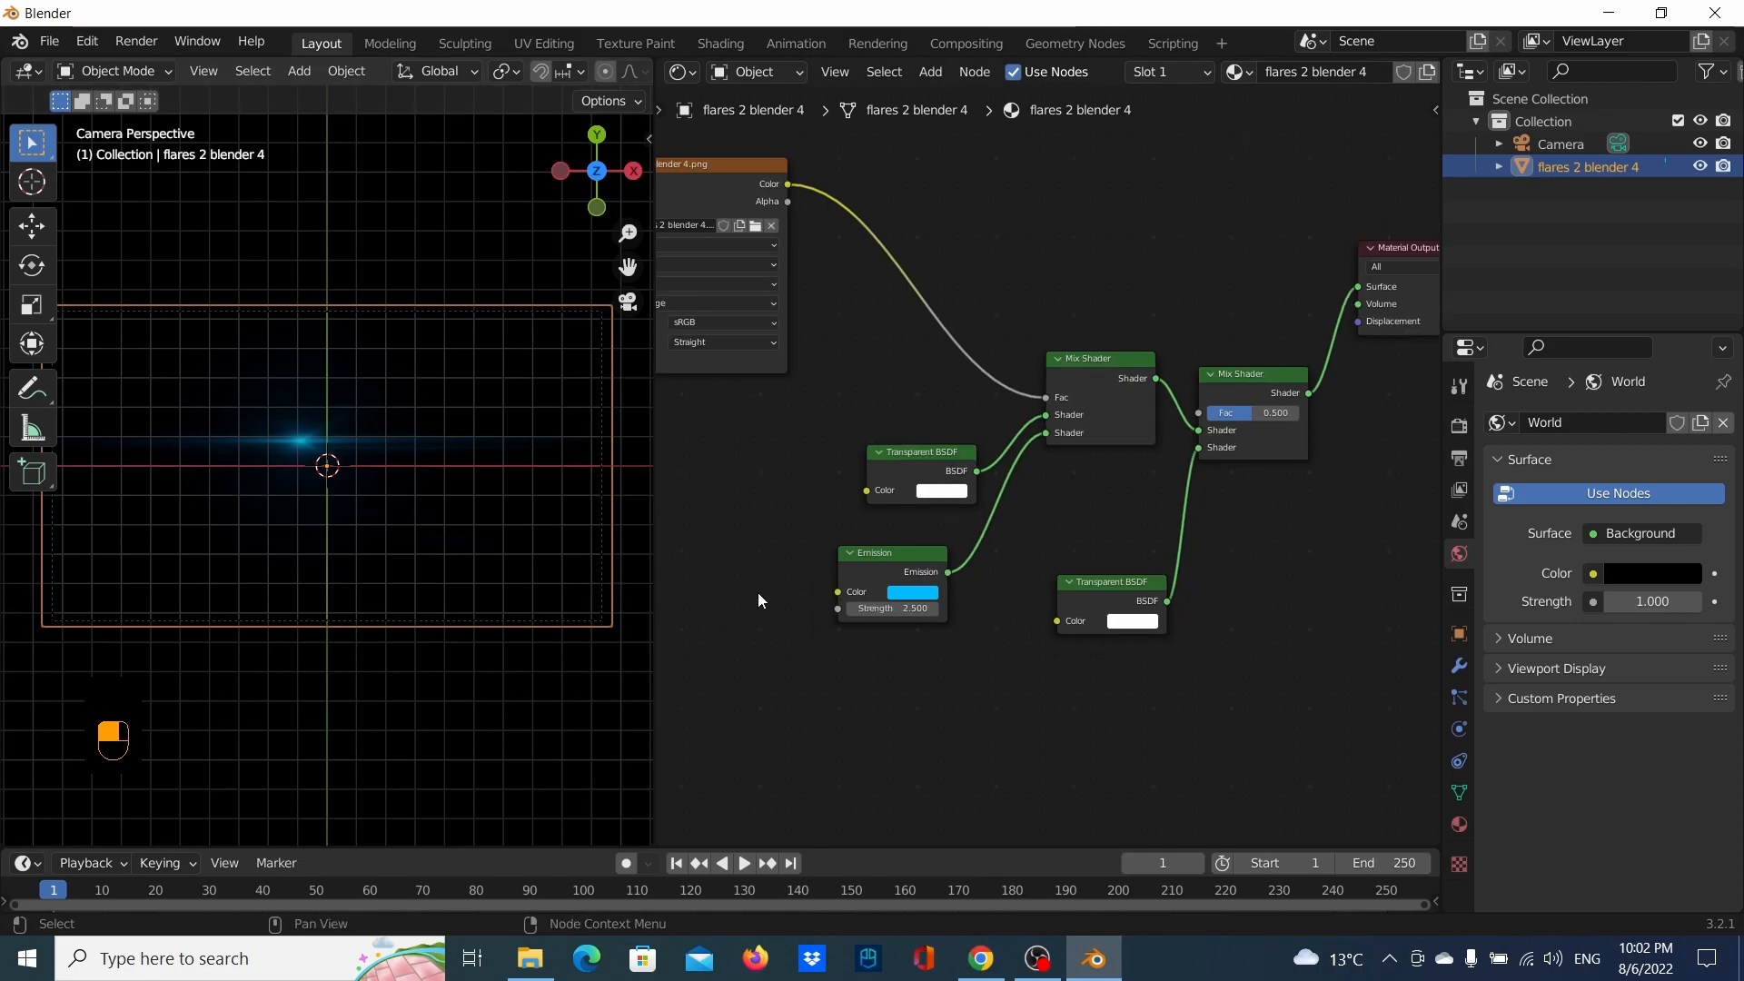
{"action": "scroll", "coordinate": [612, 585], "scroll_direction": "down", "scroll_amount": 2}
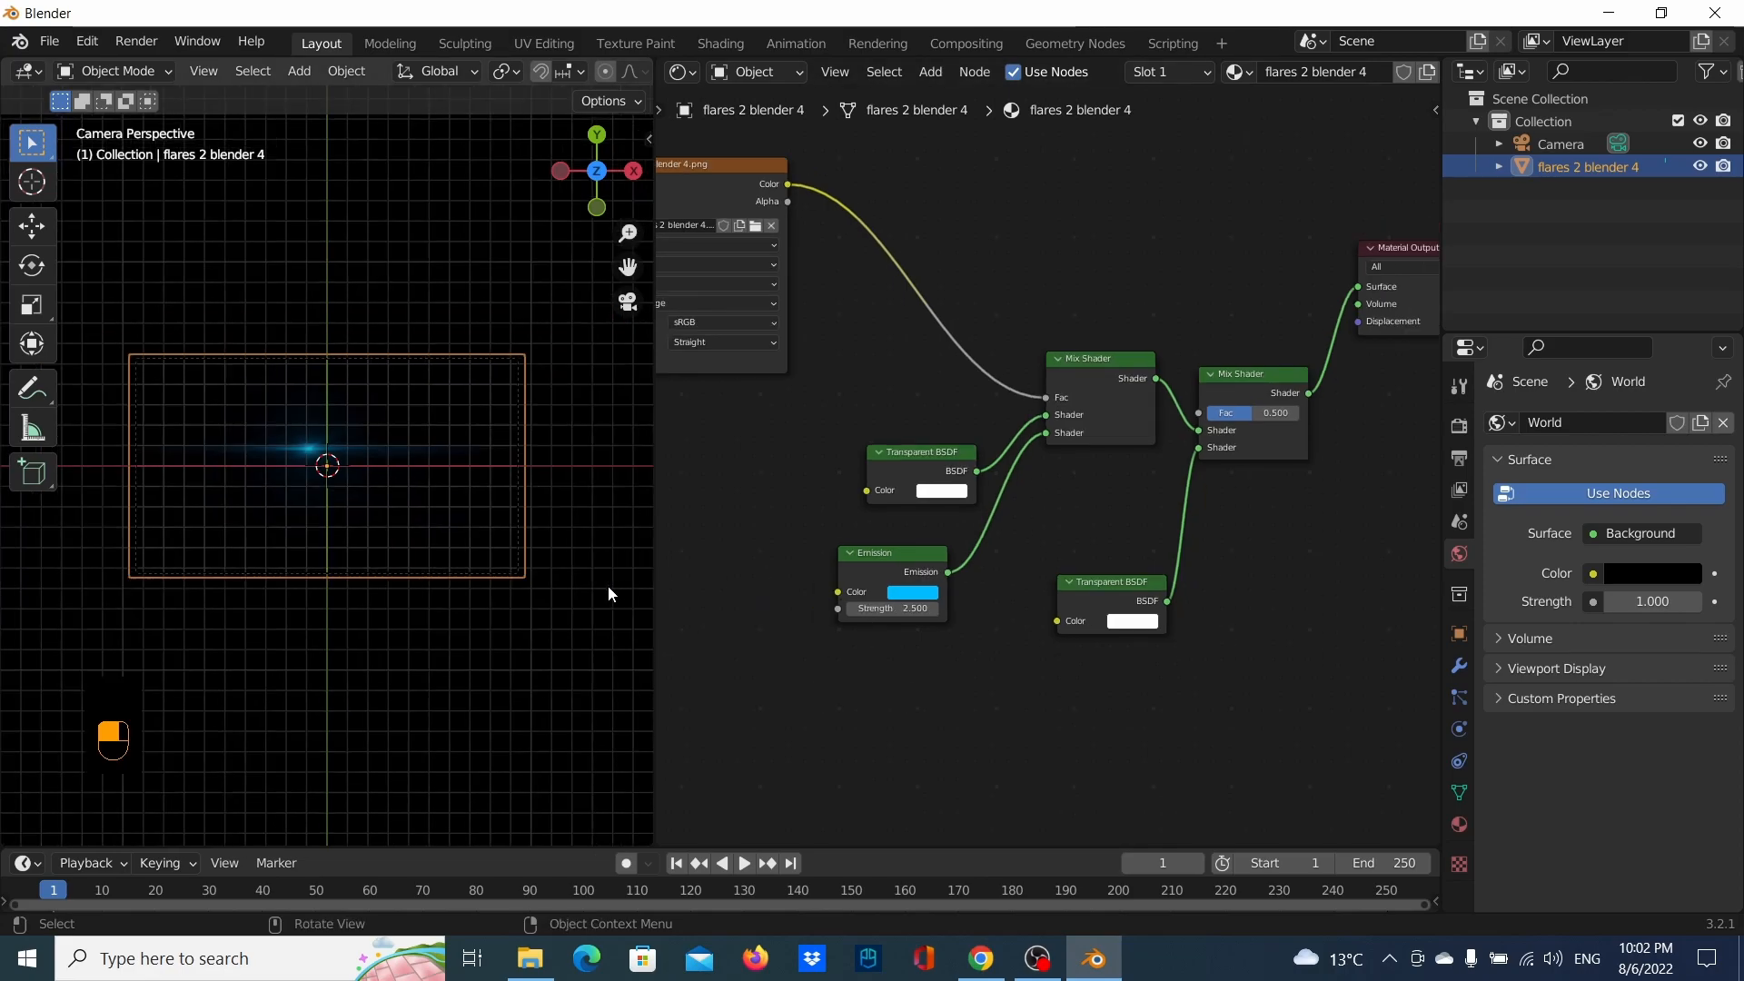
{"action": "scroll", "coordinate": [394, 575], "scroll_direction": "down", "scroll_amount": 1}
{"action": "scroll", "coordinate": [429, 596], "scroll_direction": "up", "scroll_amount": 2}
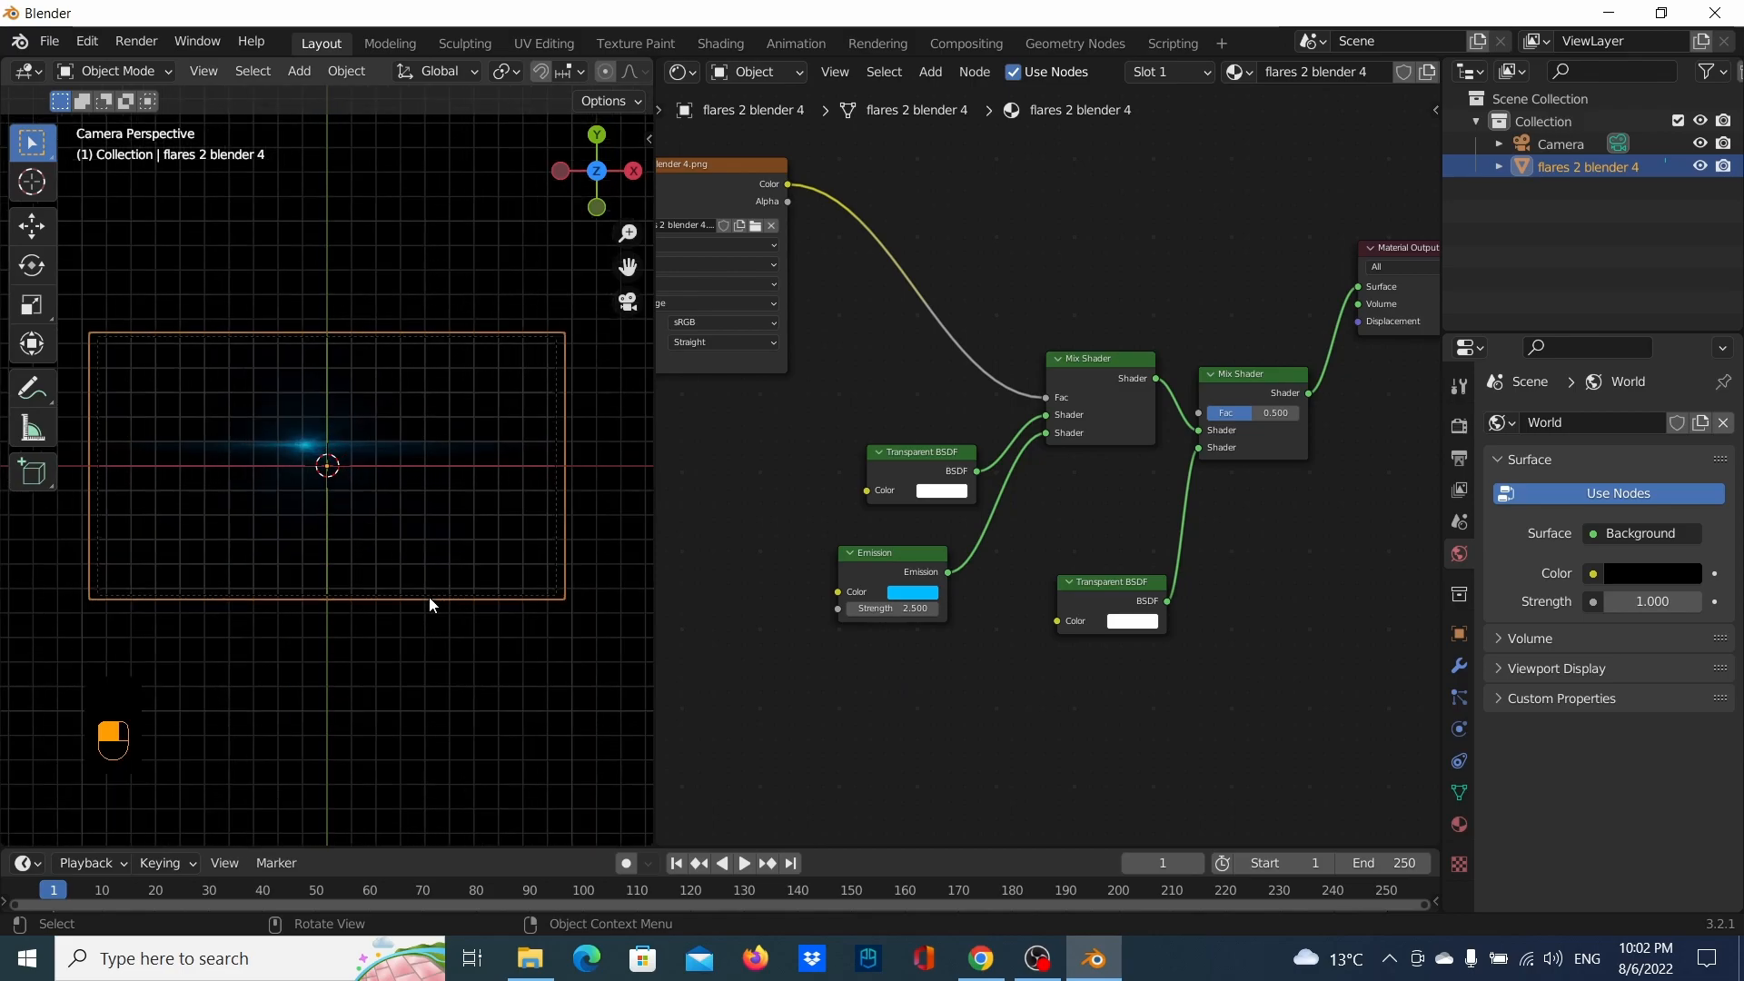
{"action": "scroll", "coordinate": [760, 601], "scroll_direction": "down", "scroll_amount": 1}
{"action": "middle_click_drag", "start_coordinate": [761, 602], "coordinate": [825, 611]}
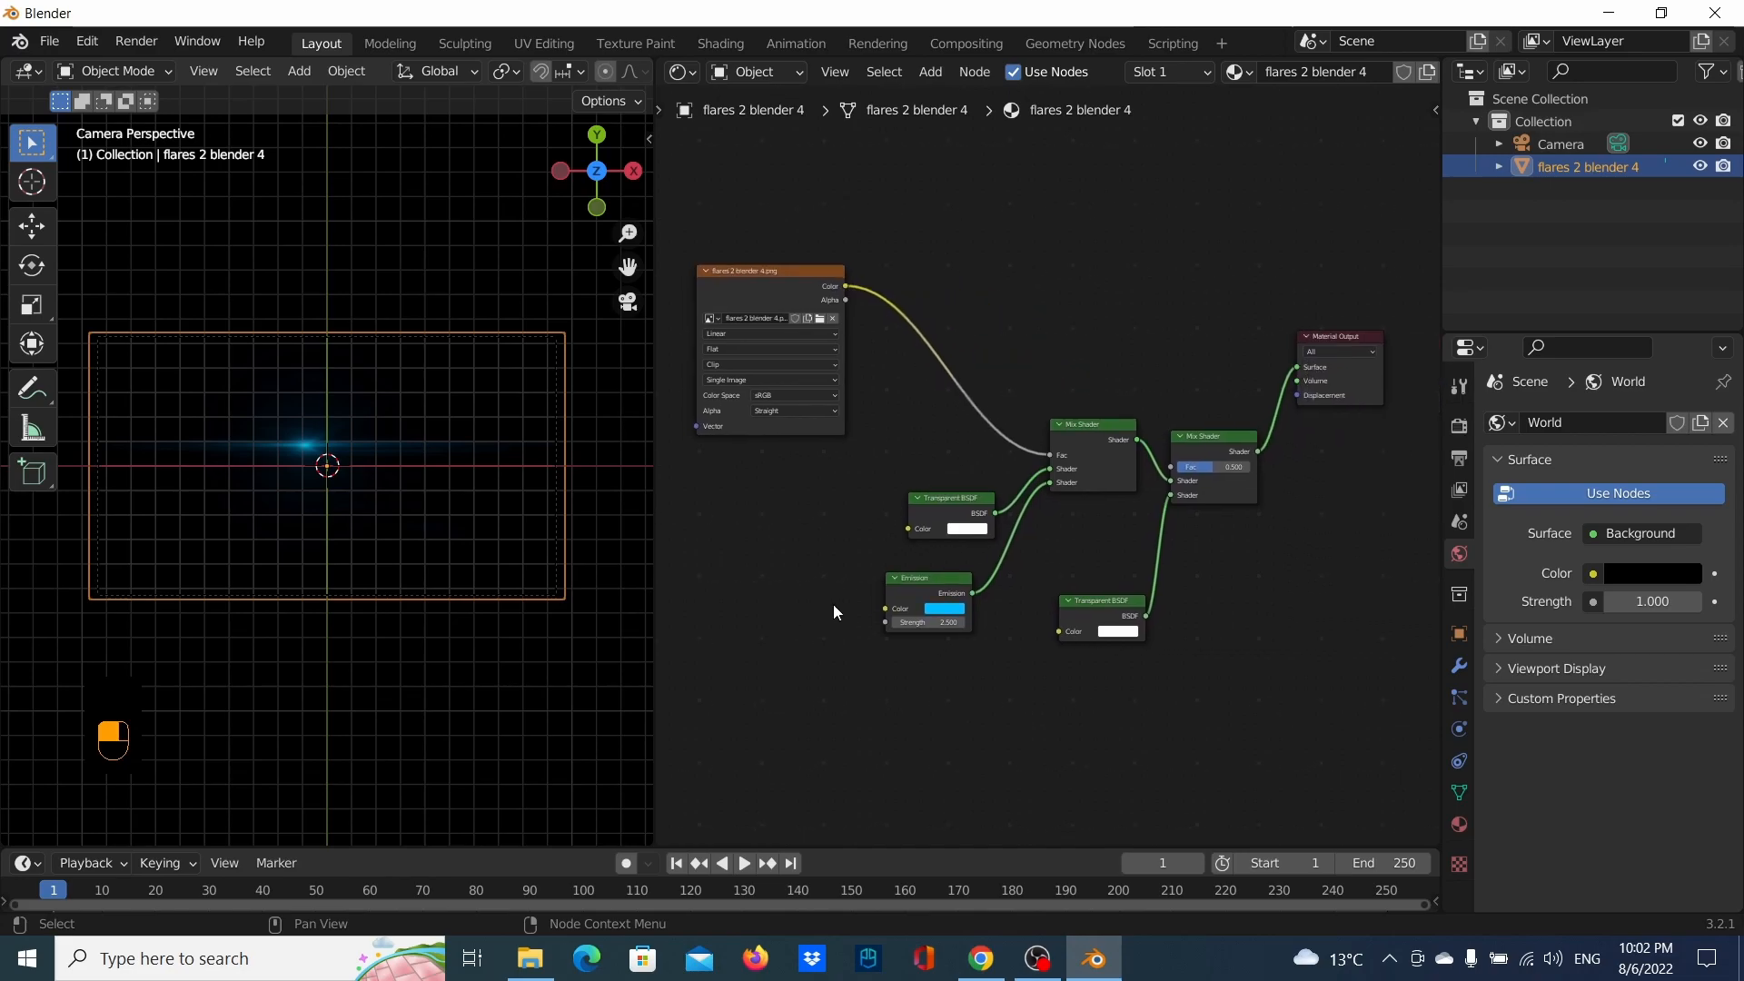
{"action": "scroll", "coordinate": [825, 611], "scroll_direction": "down", "scroll_amount": 1}
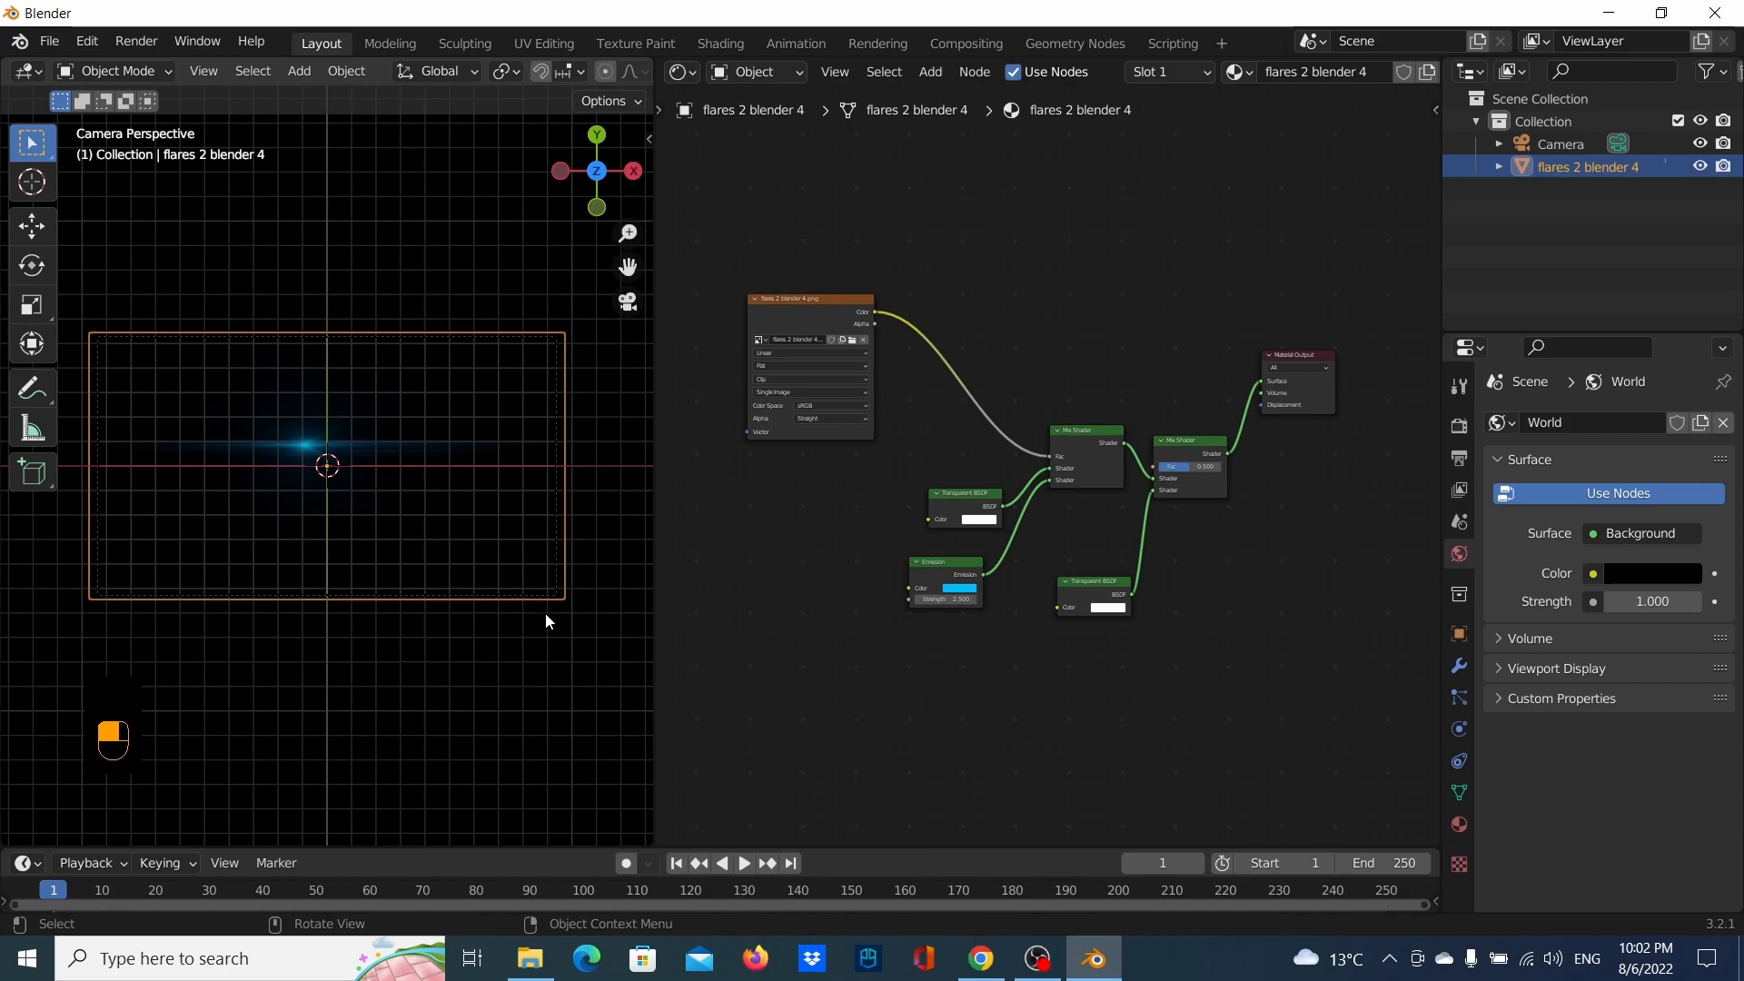
{"action": "scroll", "coordinate": [363, 614], "scroll_direction": "down", "scroll_amount": 1}
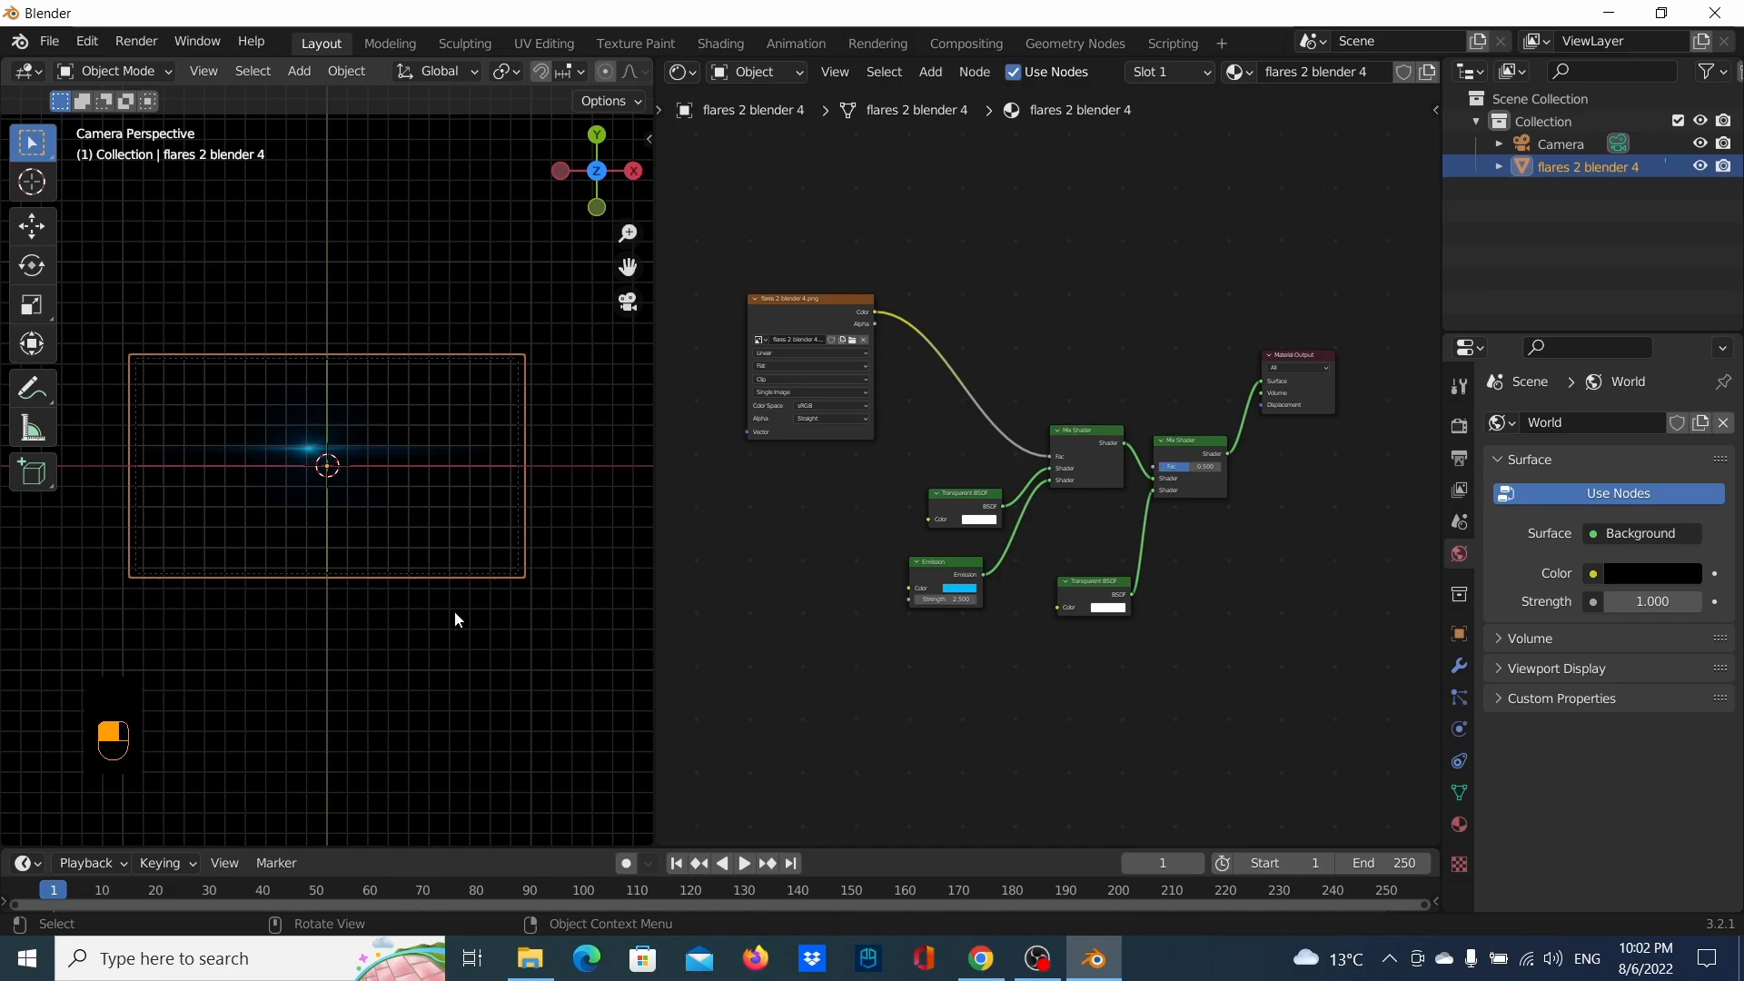
Widen the 3D viewport against the shader editor and add a text object at the scene's centre
{"action": "left_click_drag", "start_coordinate": [651, 569], "coordinate": [1097, 615]}
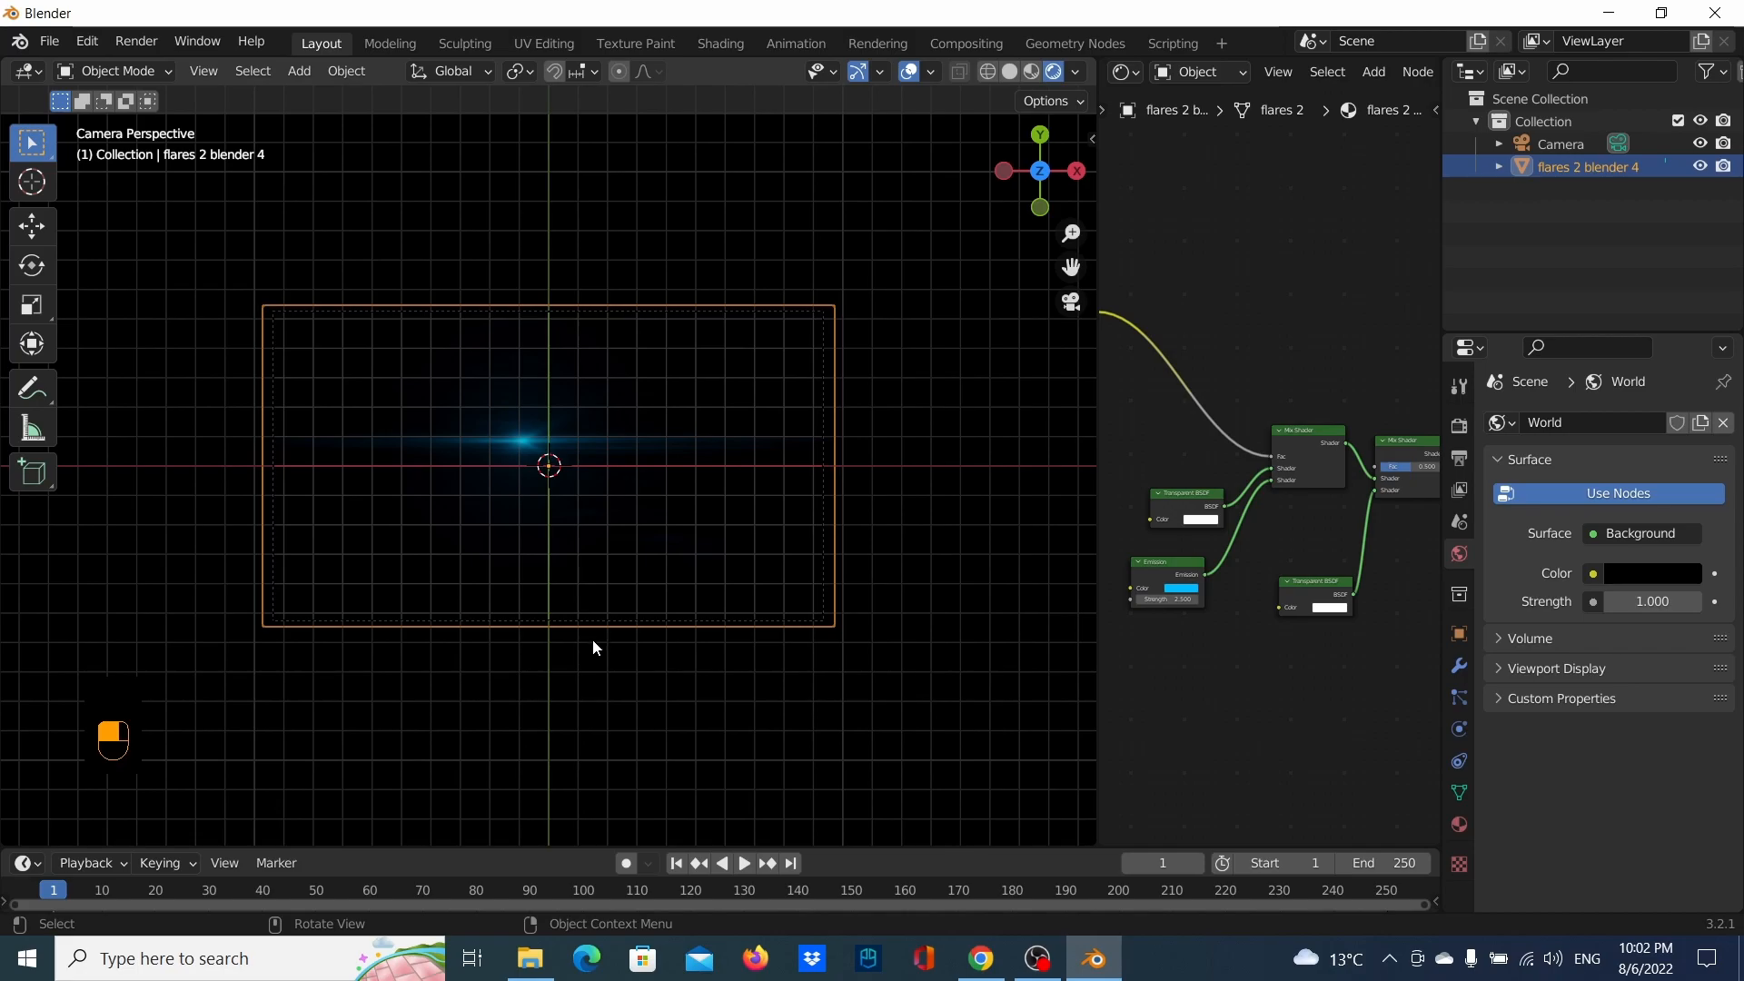
{"action": "key", "text": "shift+a"}
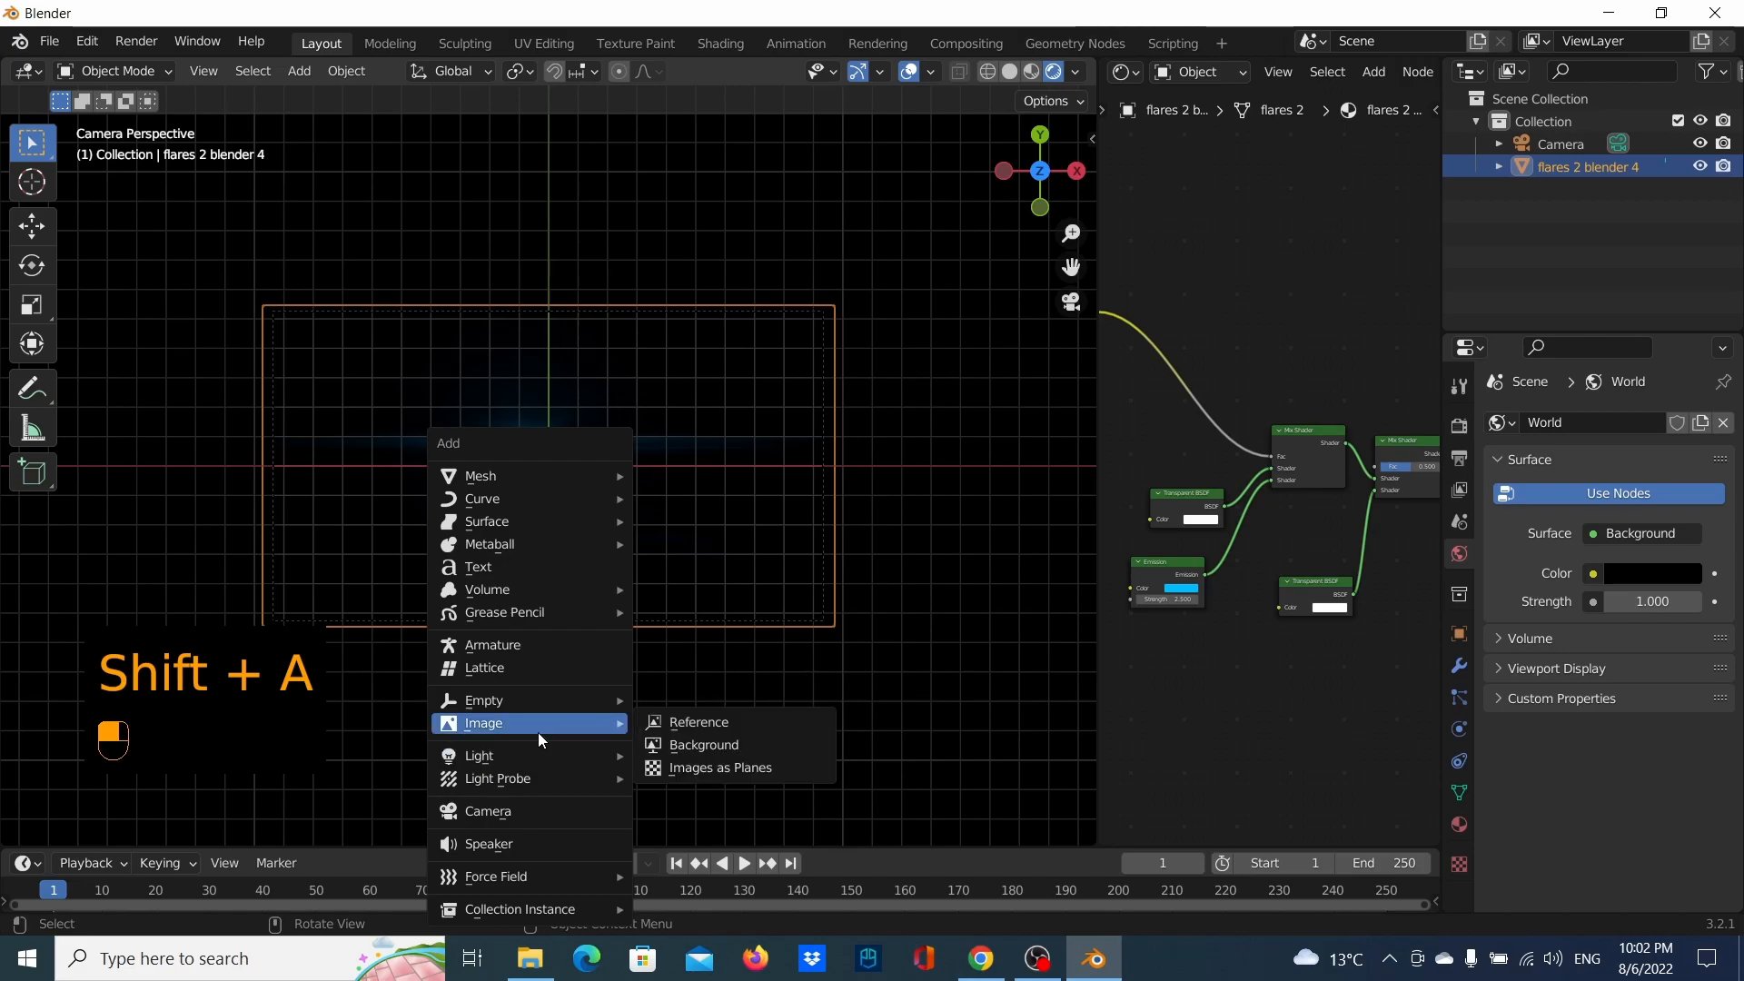
{"action": "left_click", "coordinate": [538, 570]}
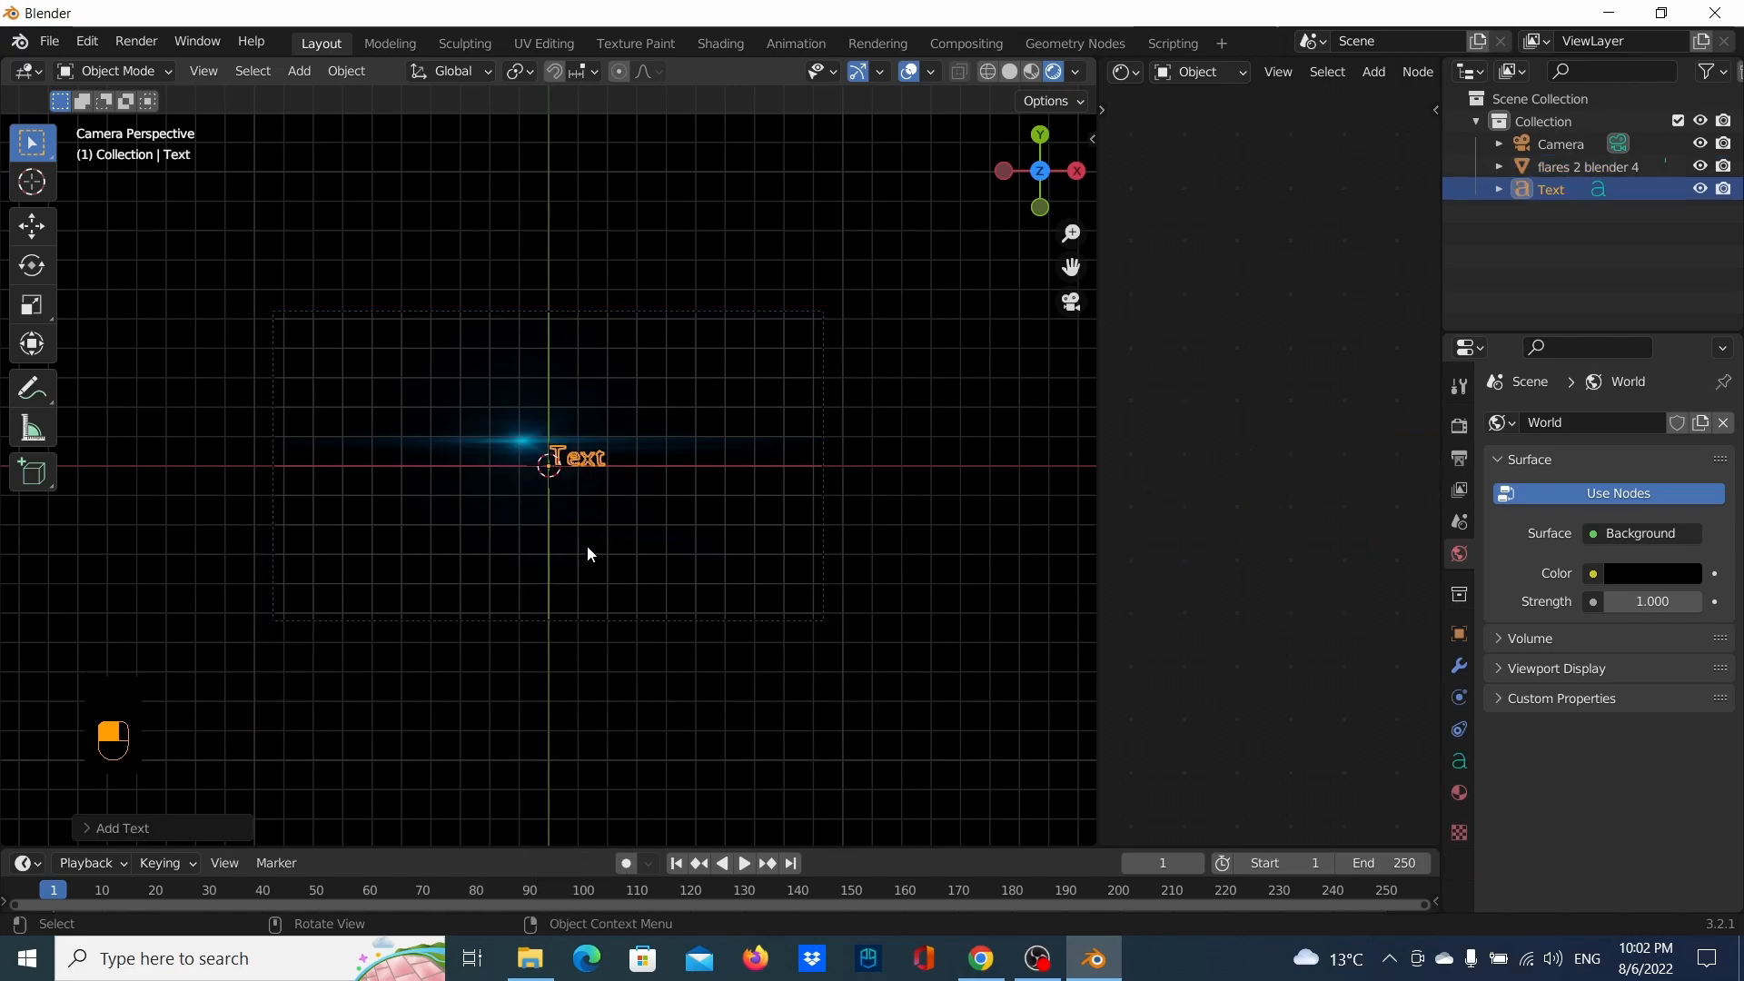
Move the text upward along the Y axis until its baseline sits slightly above the flare's horizontal streak
{"action": "scroll", "coordinate": [598, 539], "scroll_direction": "up", "scroll_amount": 3}
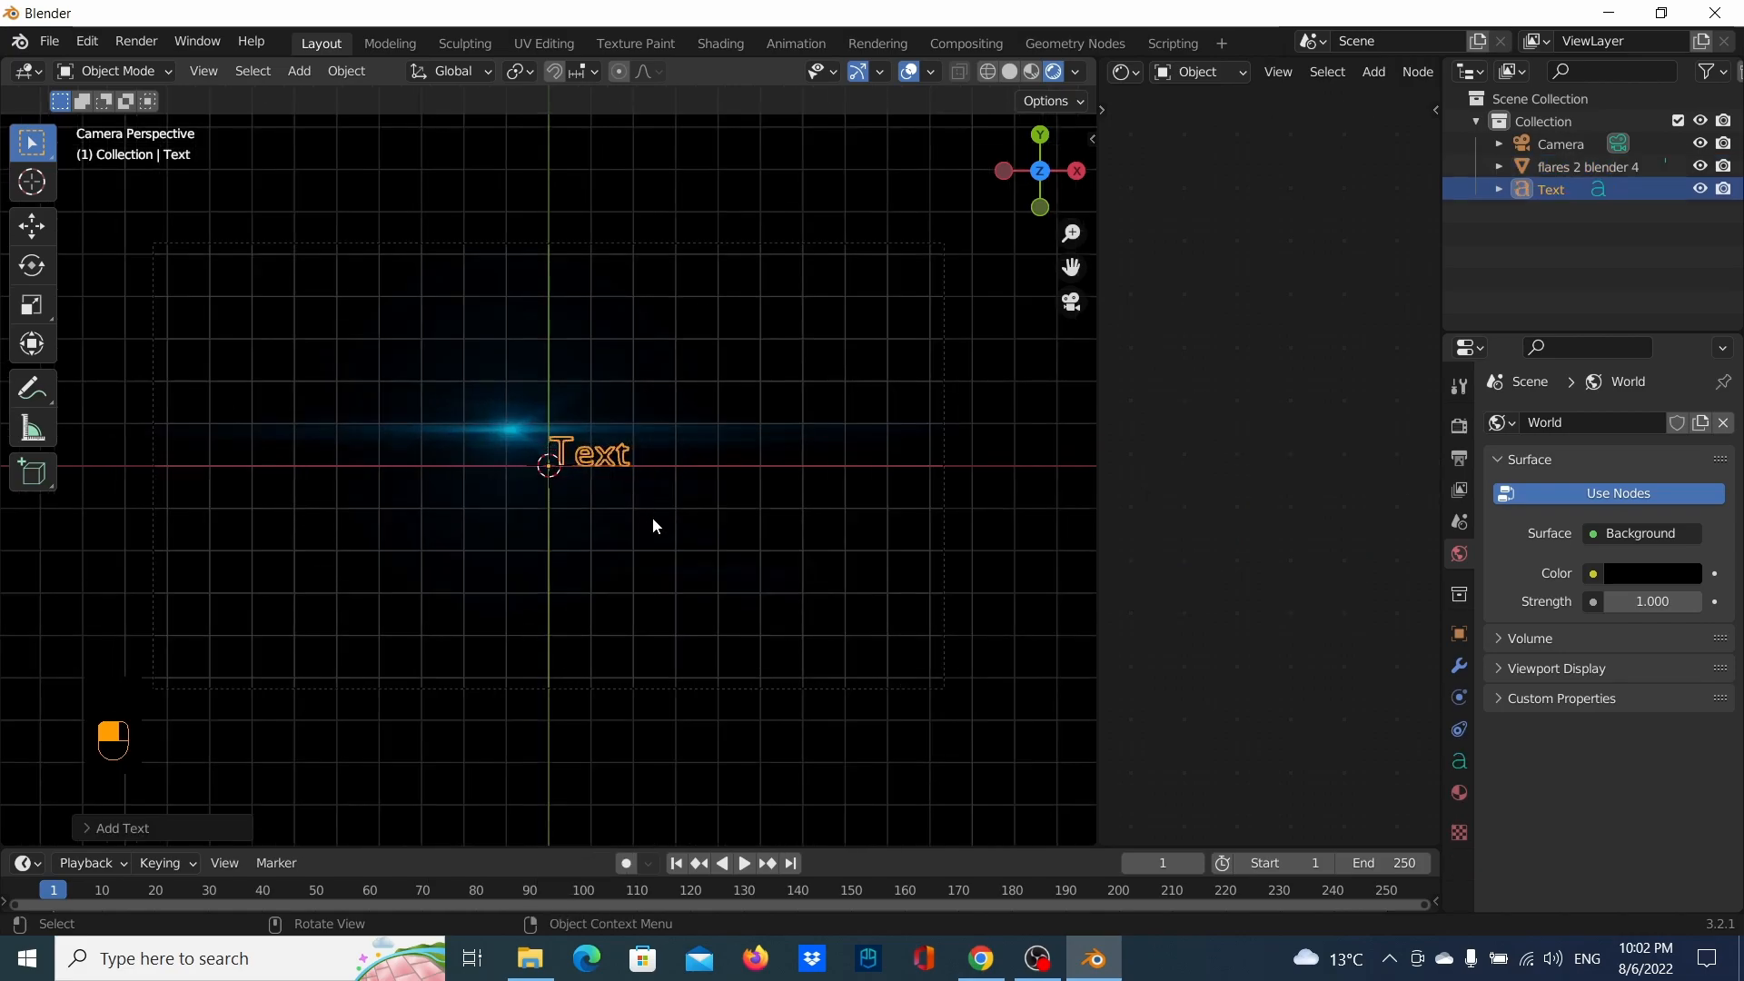
{"action": "key", "text": "g"}
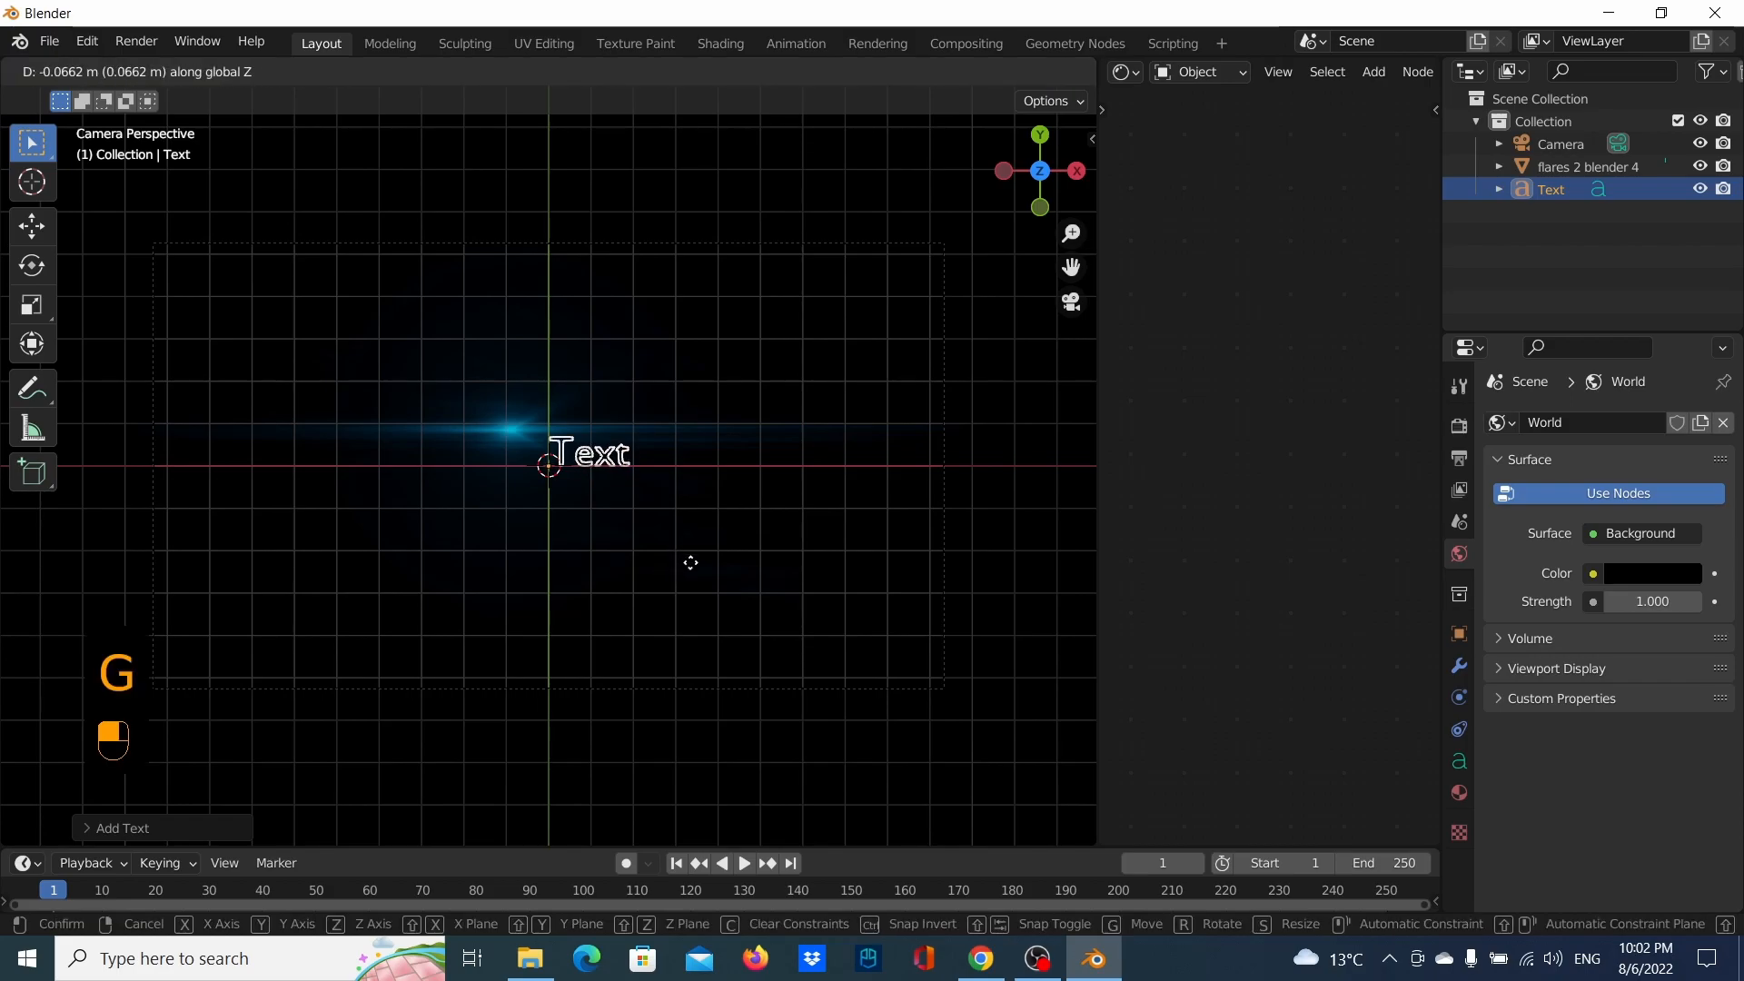
{"action": "left_click", "coordinate": [689, 563]}
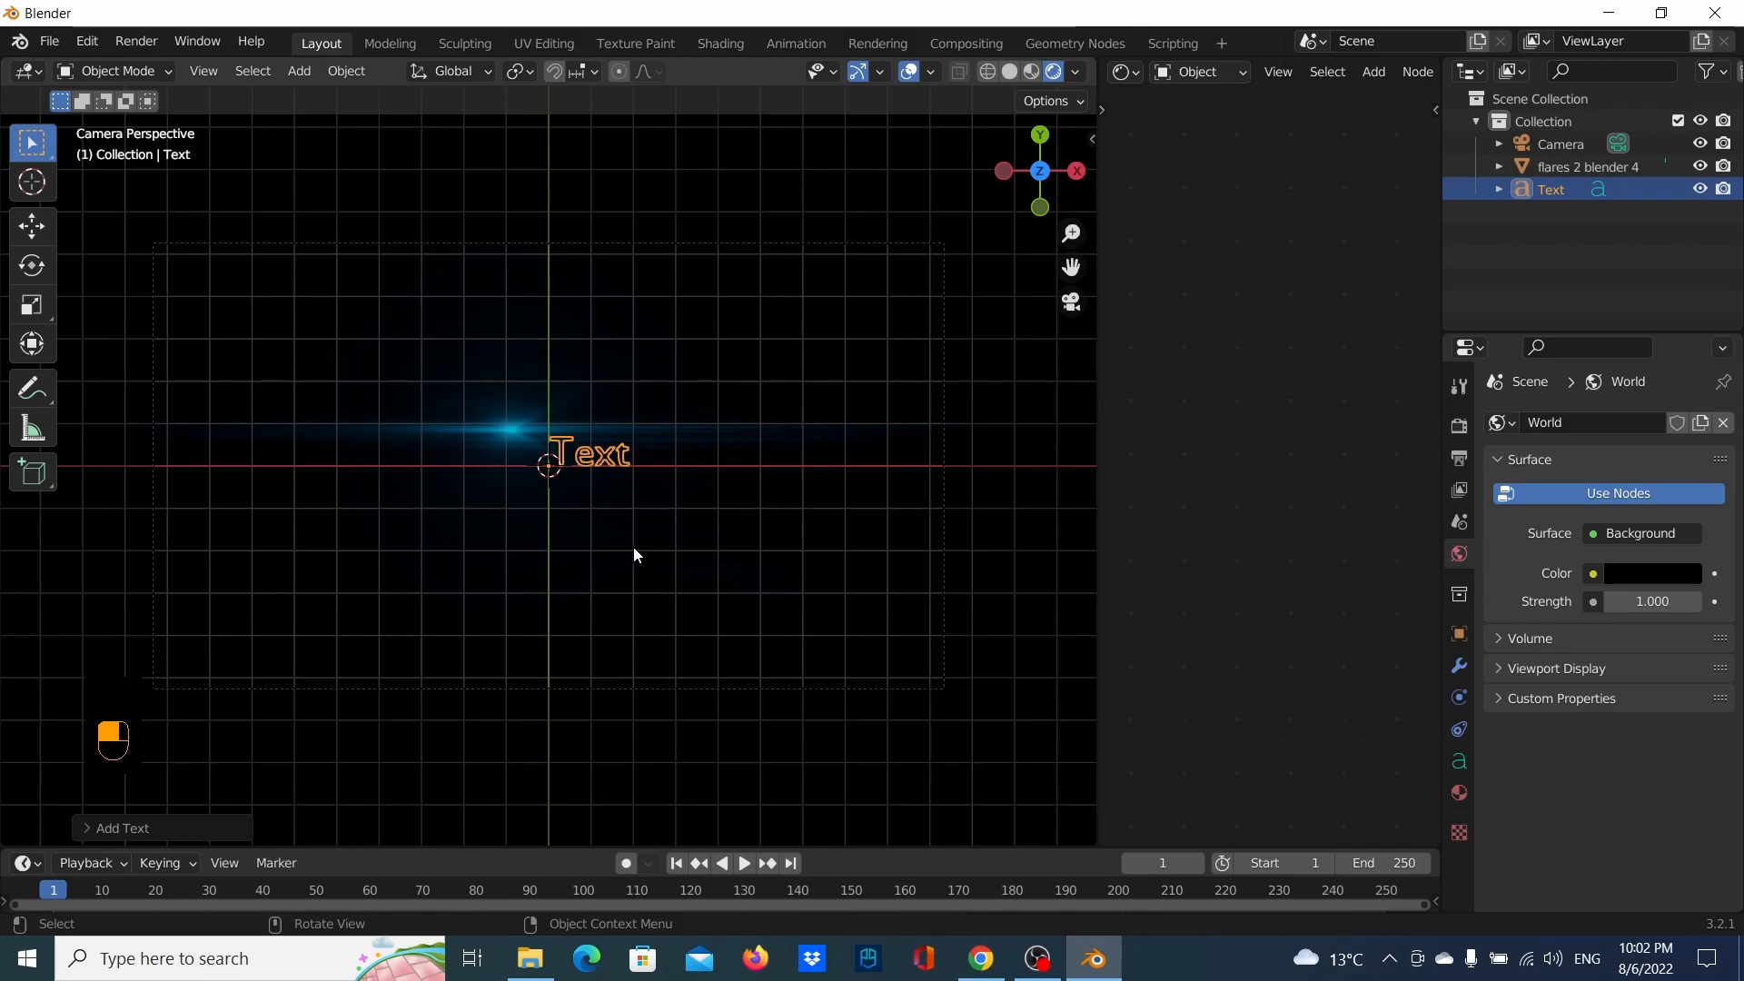
{"action": "key", "text": "g"}
{"action": "key", "text": "y"}
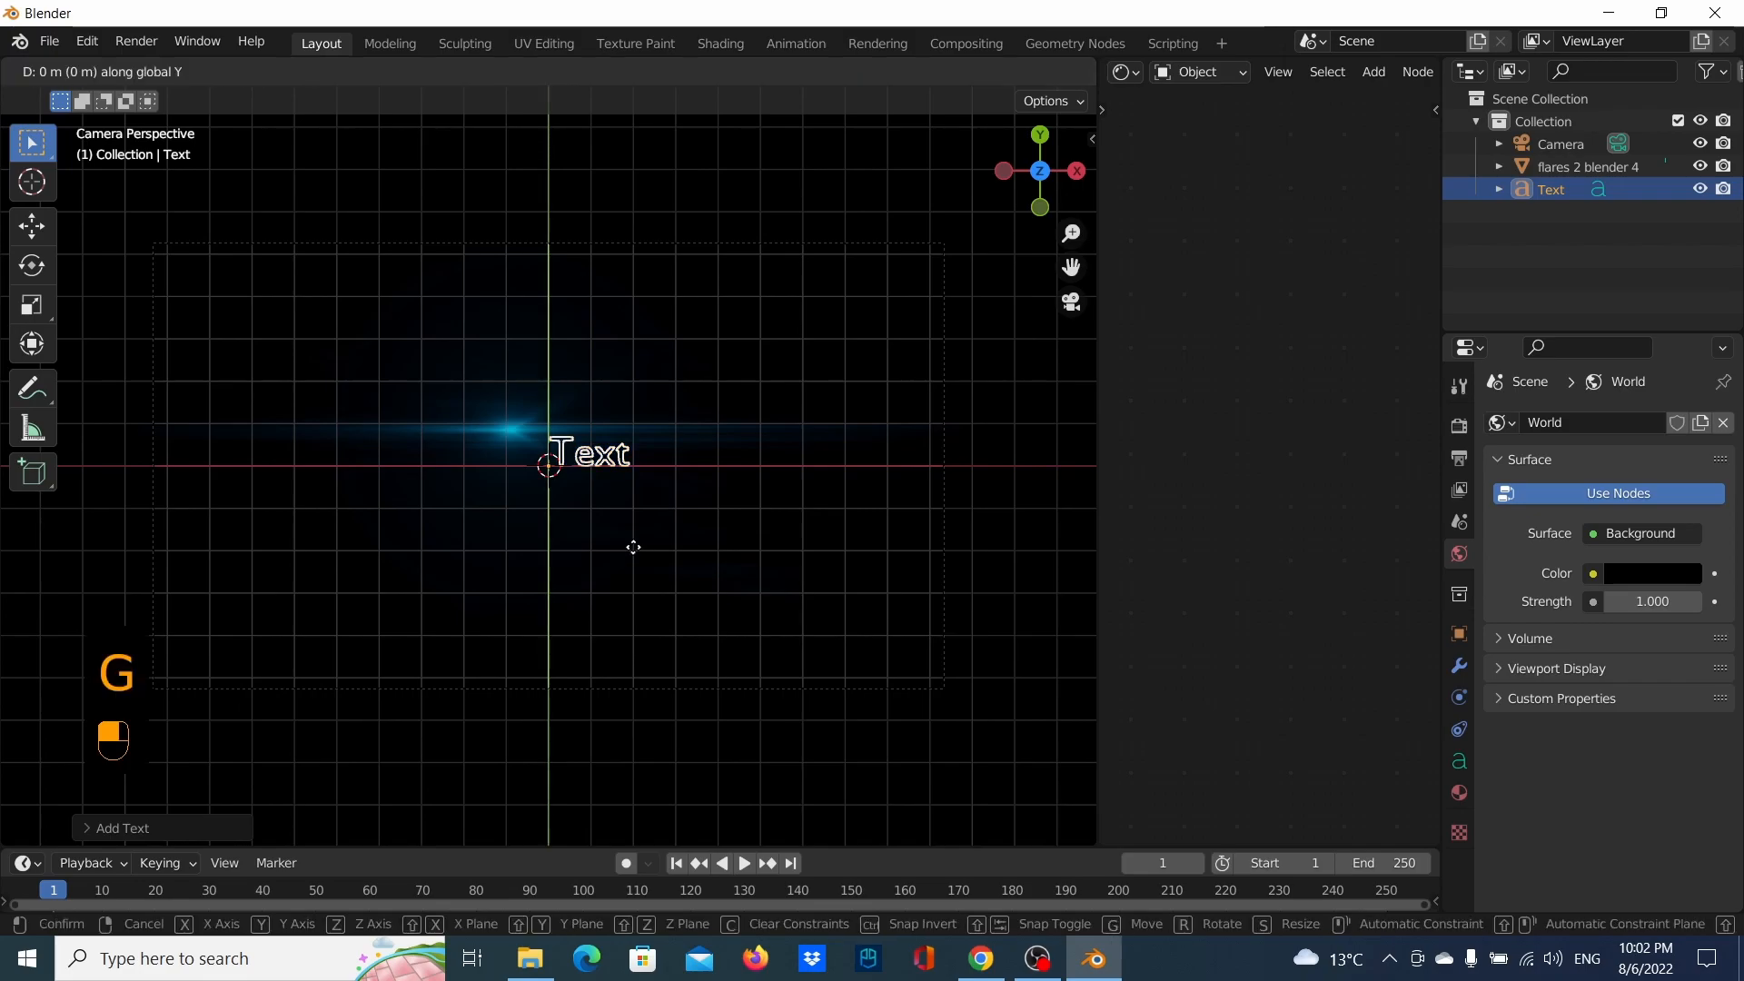
{"action": "left_click", "coordinate": [647, 499]}
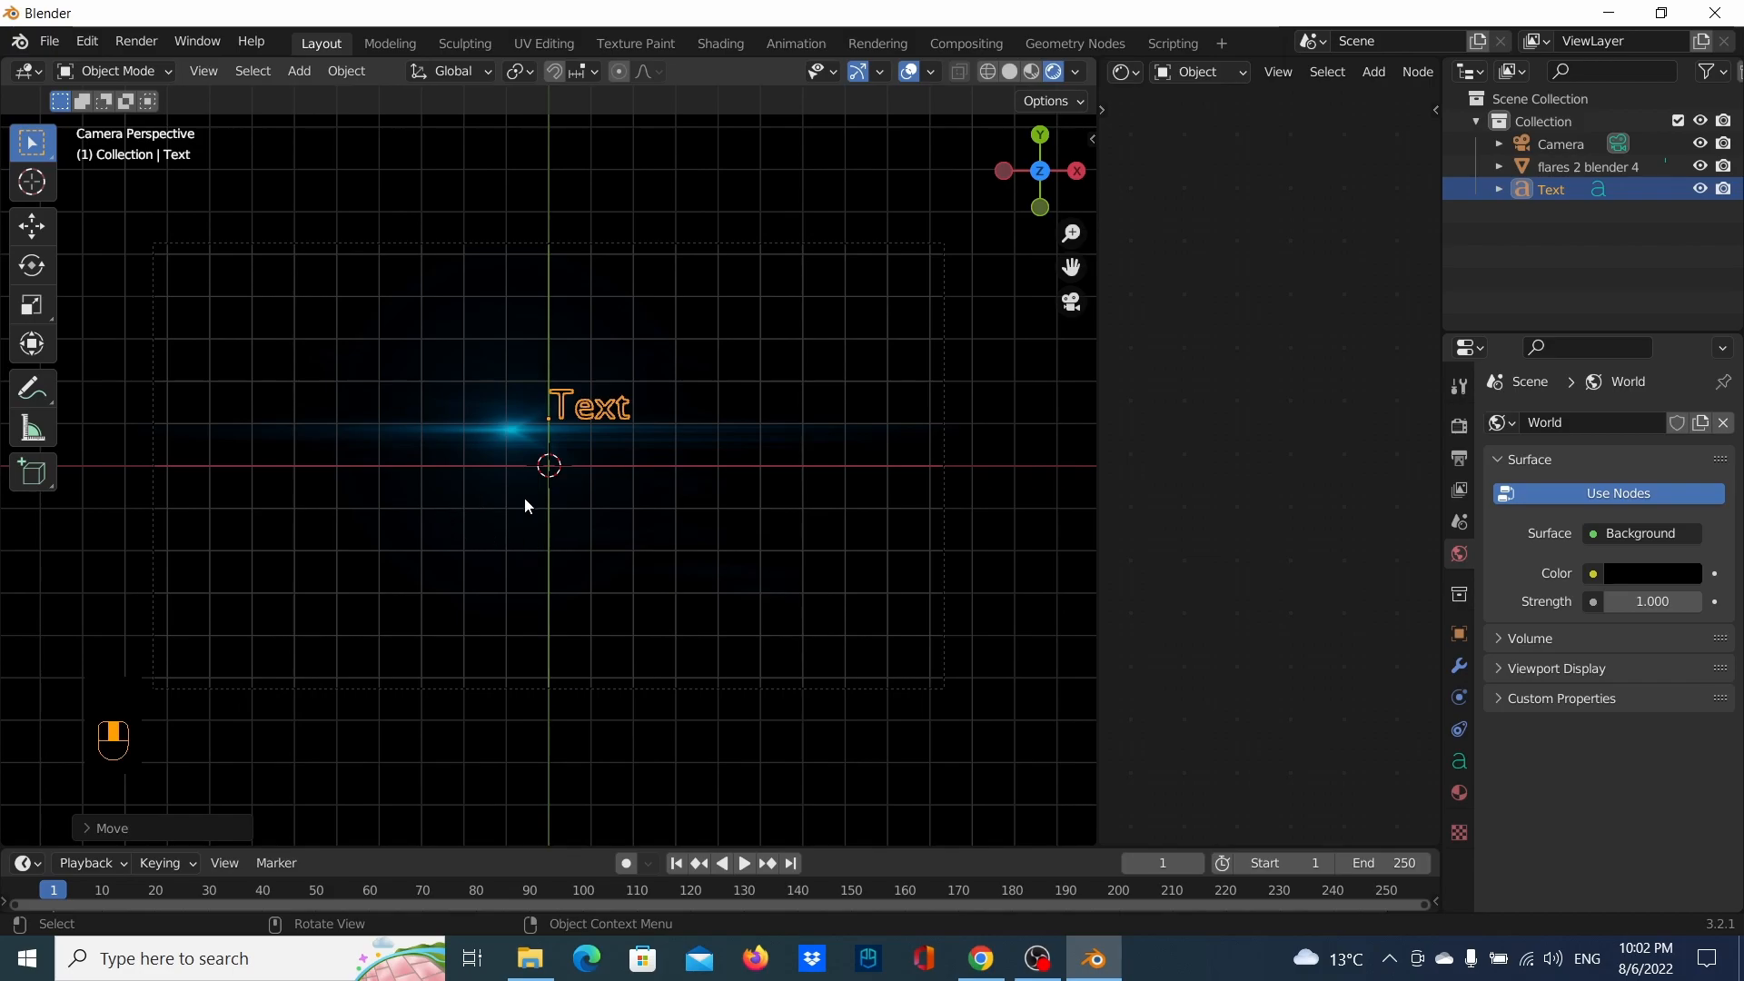
Raise the text about 0.5 m along the Z axis above the flare plane and return to the camera view
{"action": "middle_click_drag", "start_coordinate": [569, 522], "coordinate": [503, 379]}
{"action": "key", "text": "g"}
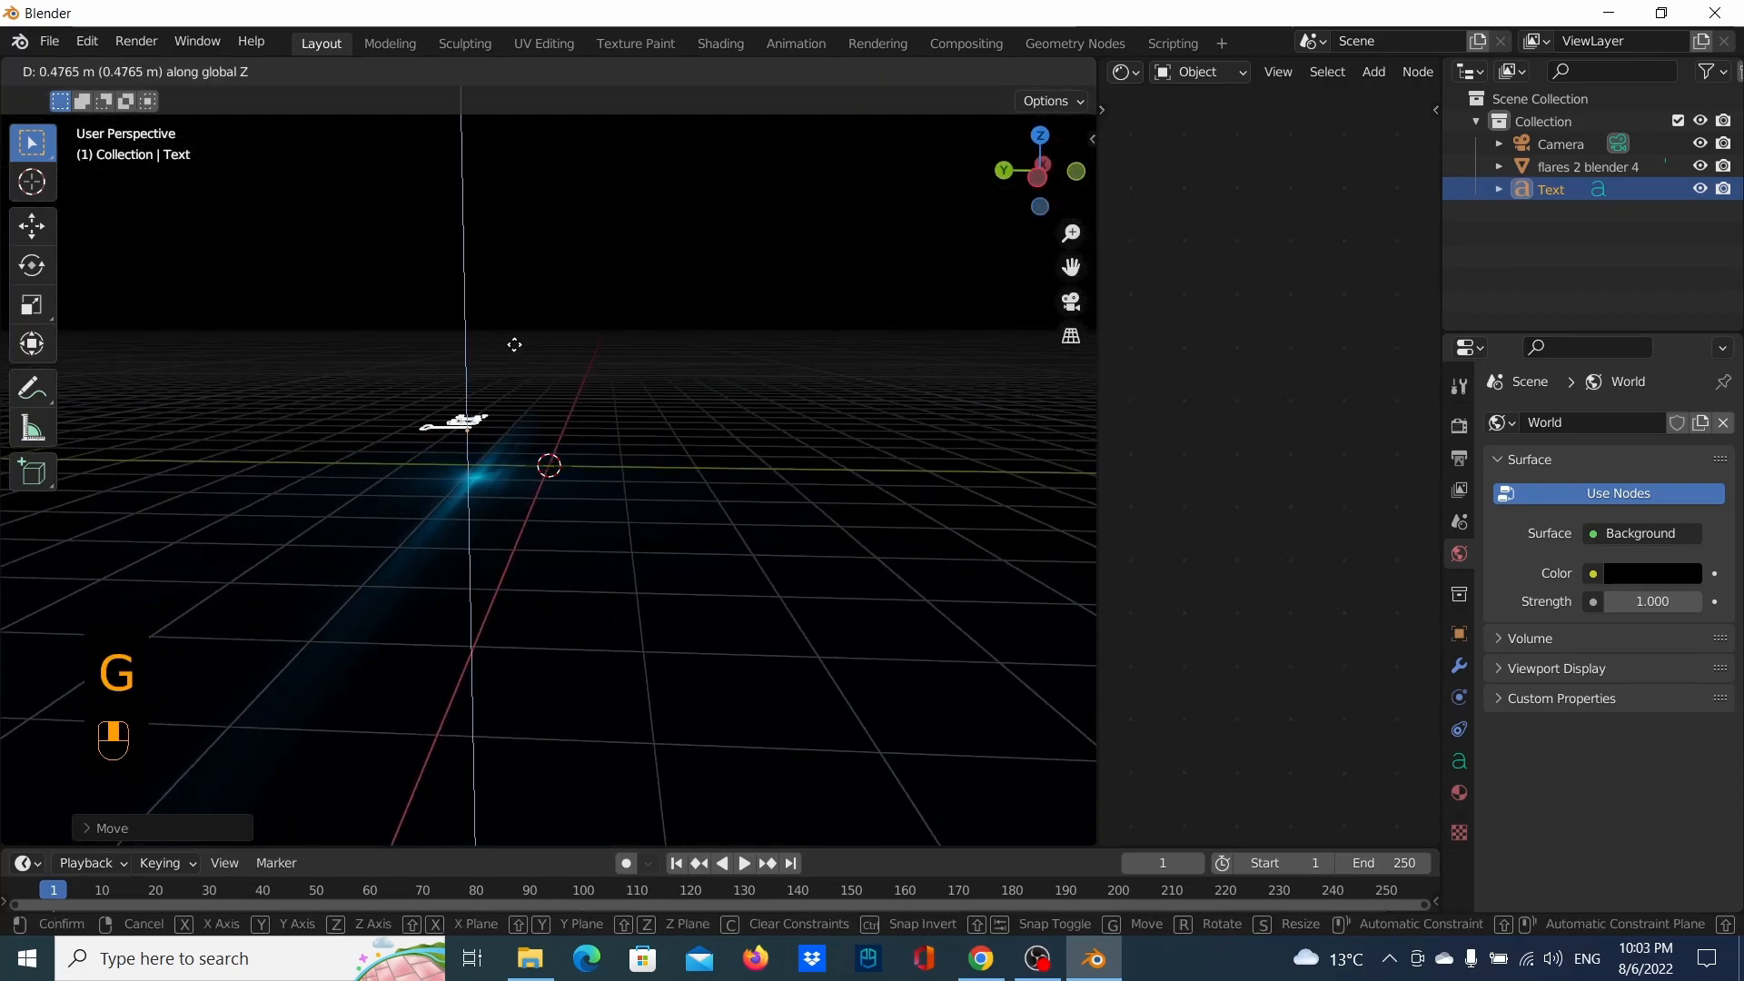
{"action": "left_click", "coordinate": [515, 343]}
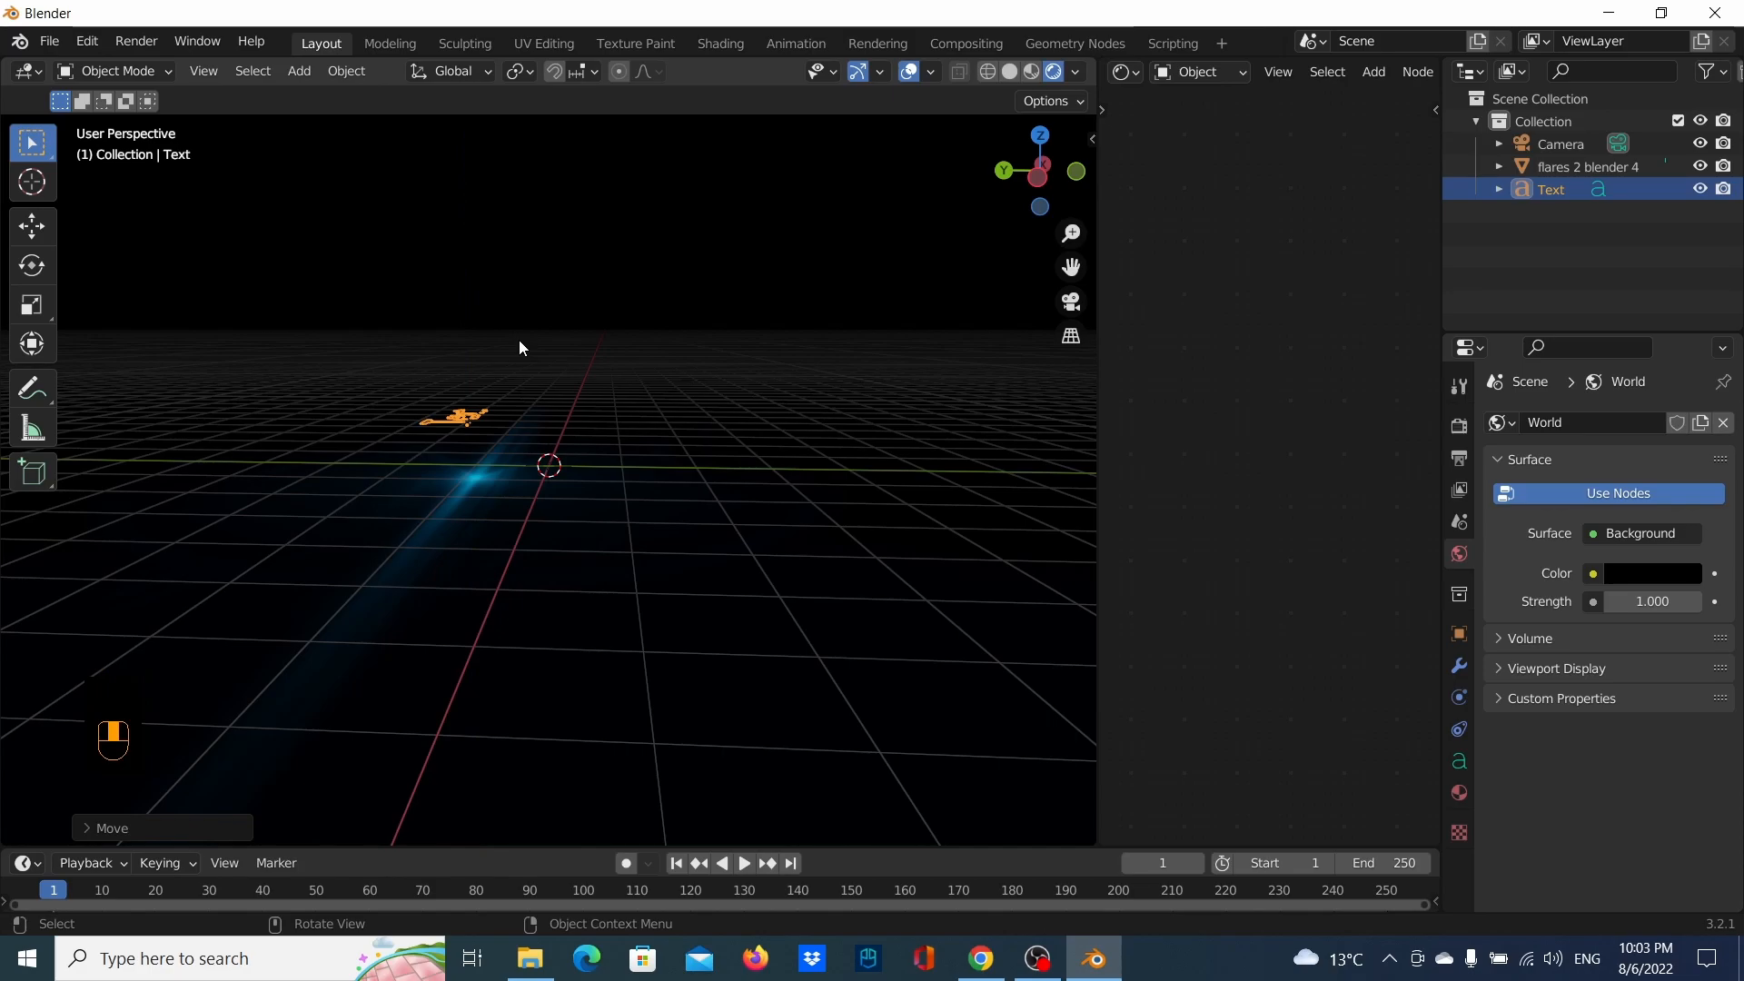
{"action": "key", "text": "KP_0"}
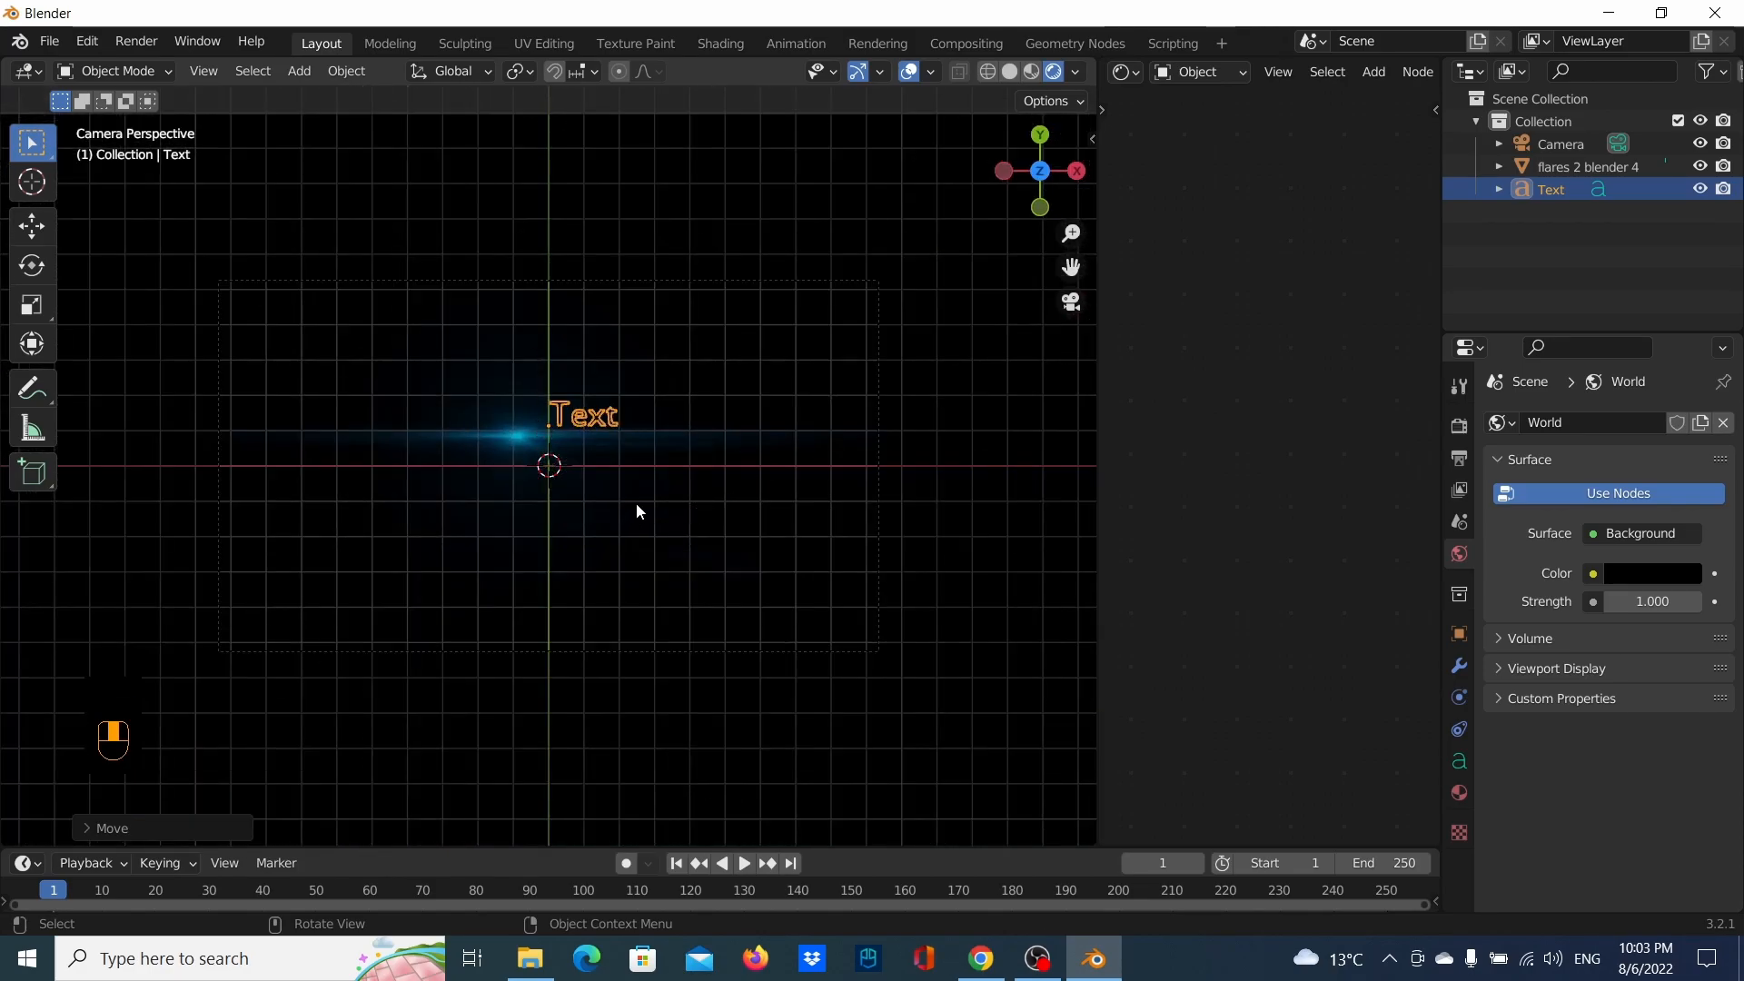
Move the text in the negative X direction so its first letter starts beside the flare's bright core
{"action": "key", "text": "g"}
{"action": "key", "text": "x"}
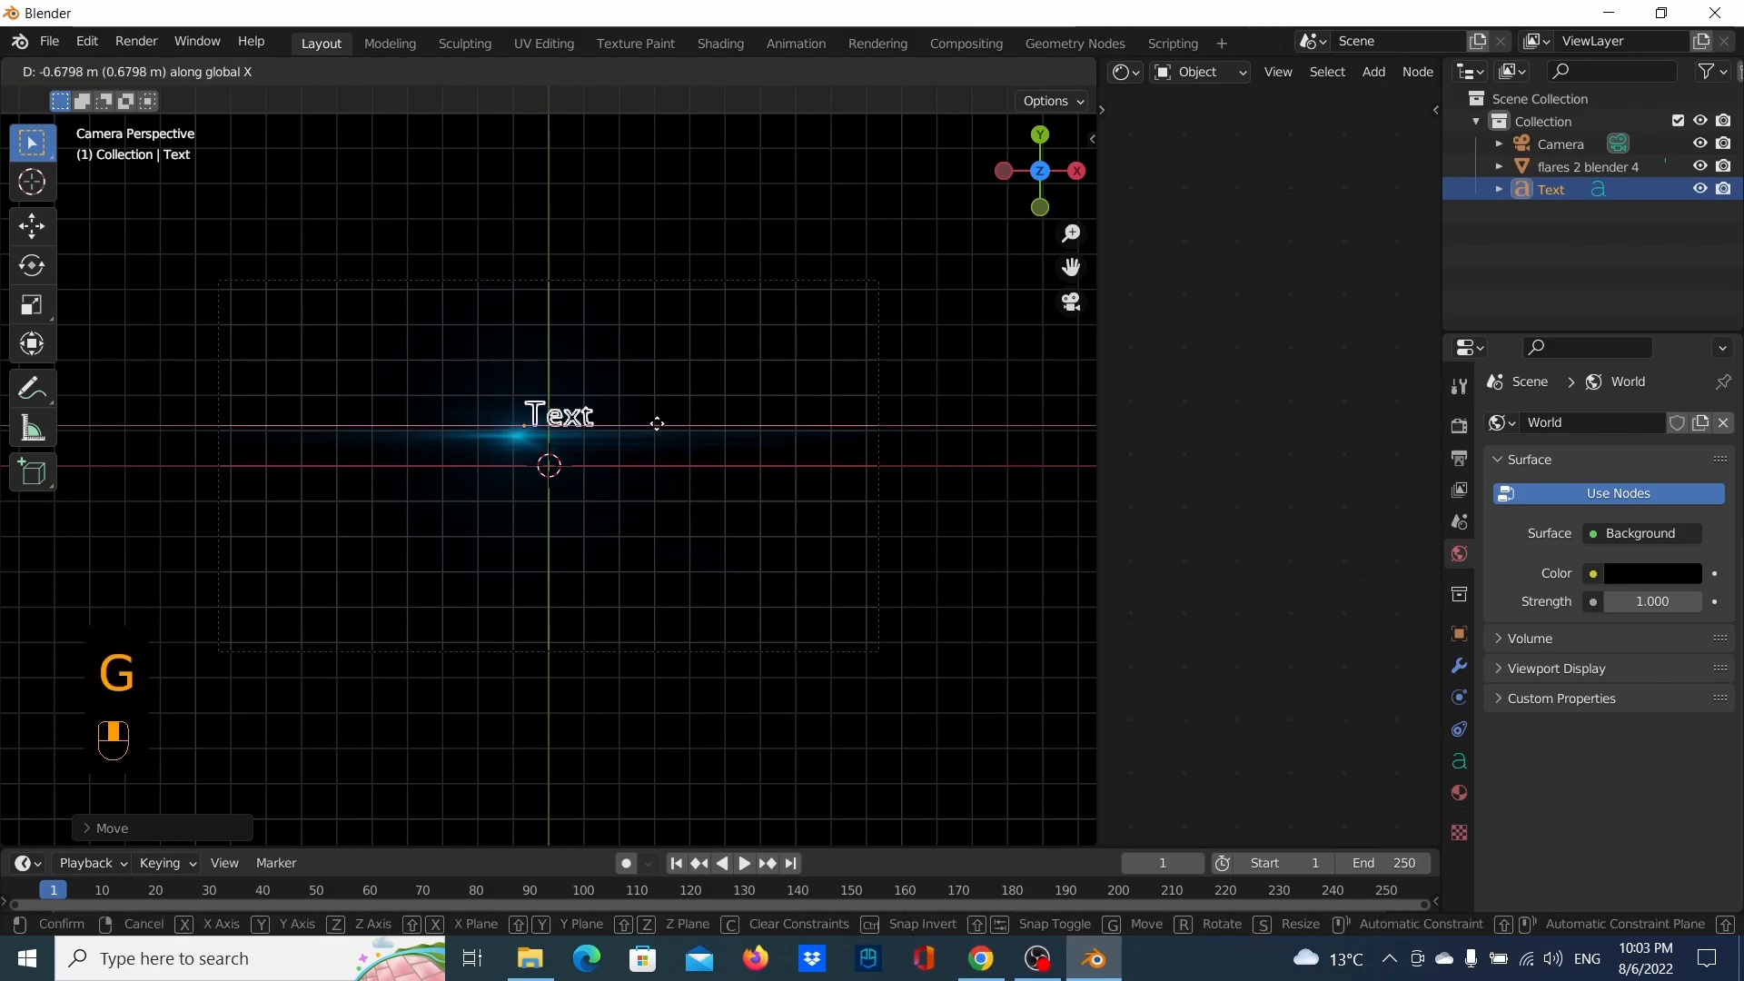
{"action": "left_click", "coordinate": [640, 420]}
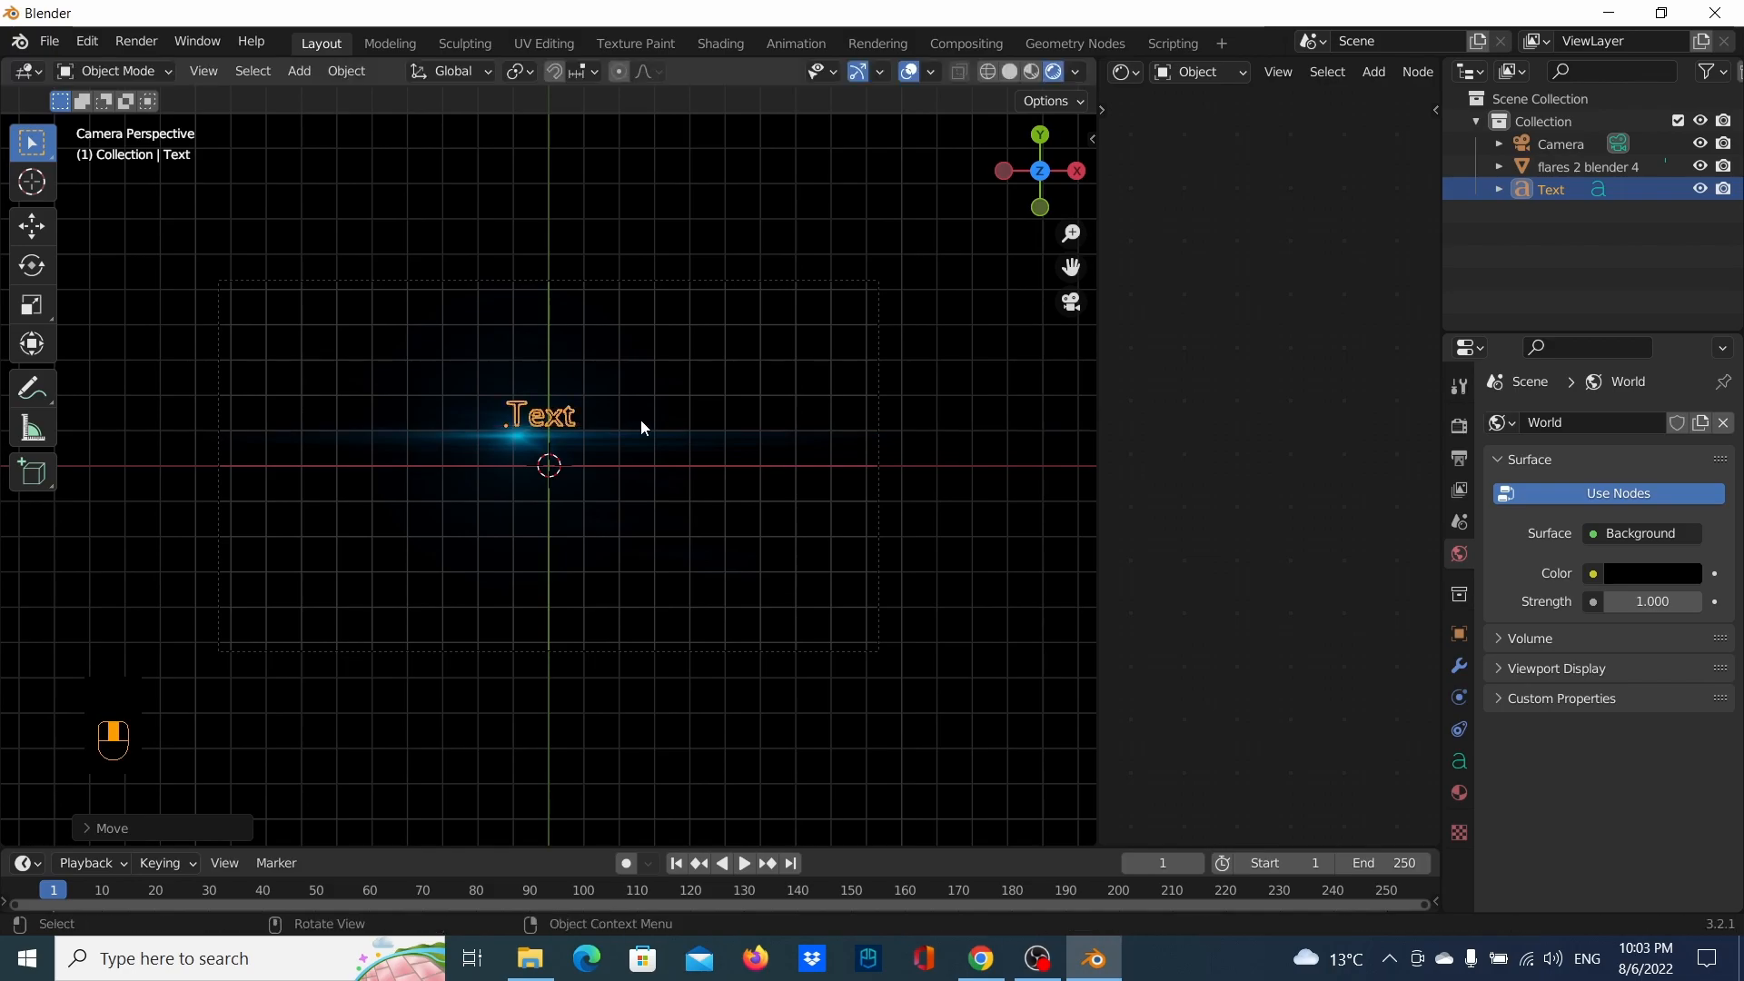
Set the text's font size to 1.580 and its character spacing to 1.100
{"action": "left_click", "coordinate": [1459, 761]}
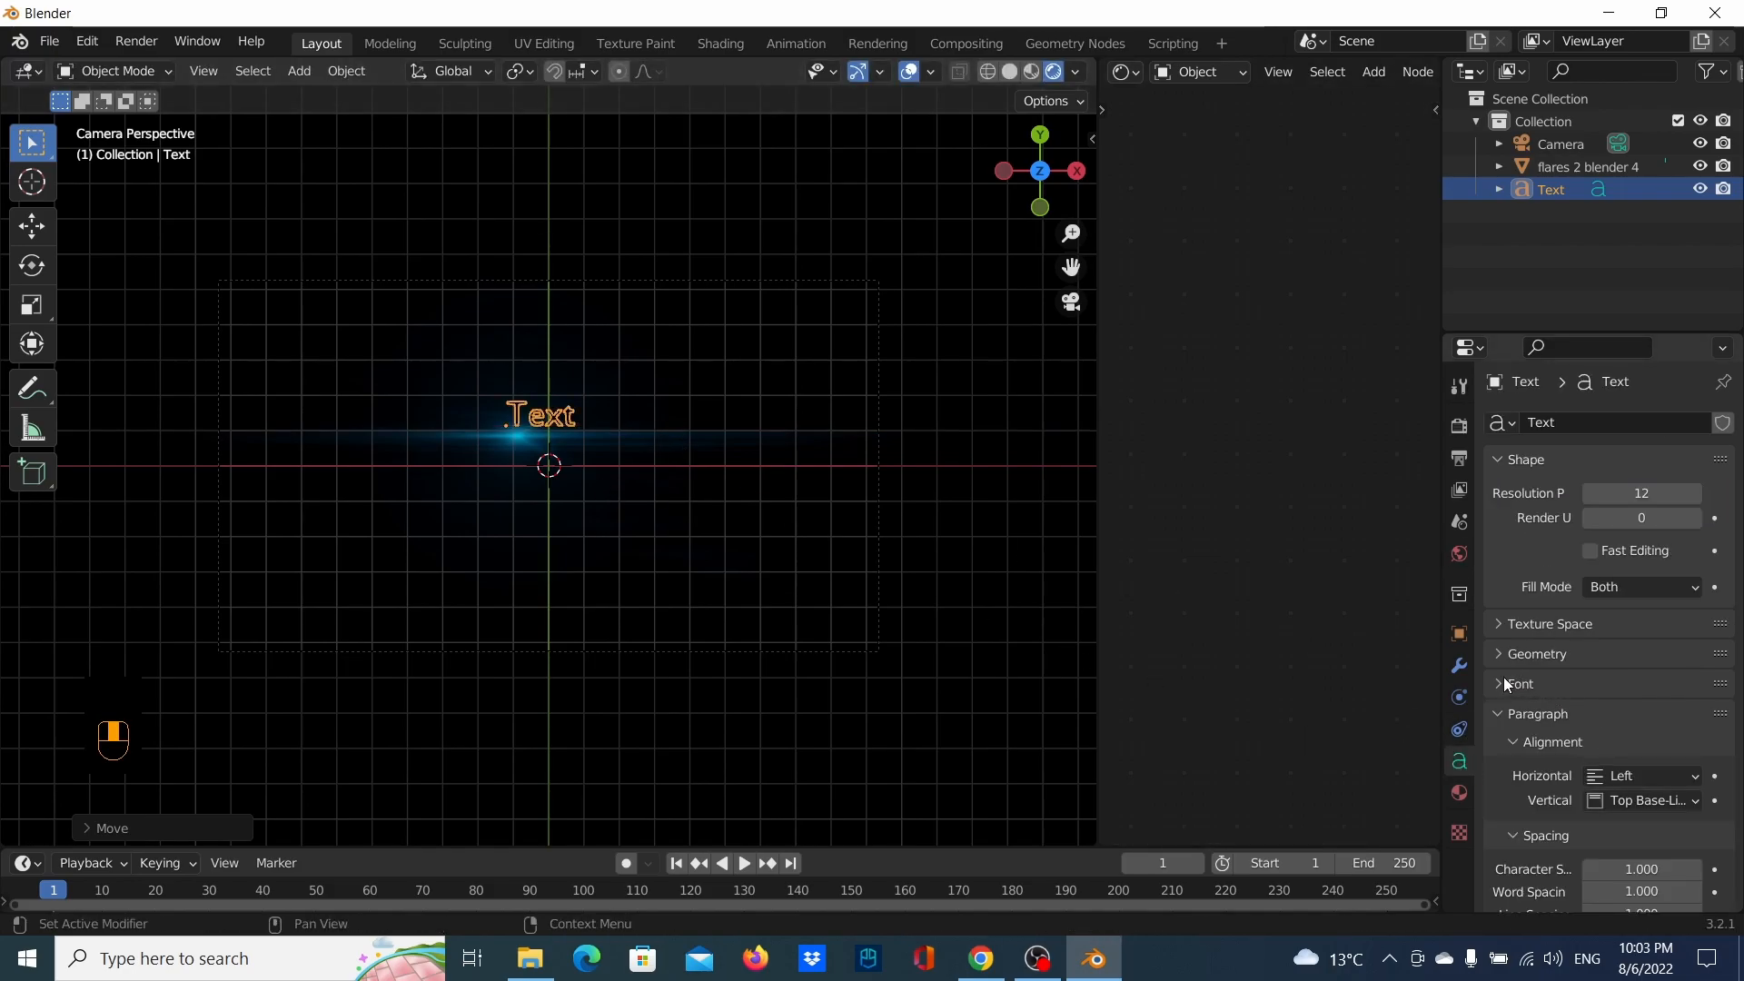
{"action": "scroll", "coordinate": [1570, 726], "scroll_direction": "down", "scroll_amount": 1}
{"action": "scroll", "coordinate": [1562, 728], "scroll_direction": "down", "scroll_amount": 2}
{"action": "scroll", "coordinate": [1561, 728], "scroll_direction": "down", "scroll_amount": 1}
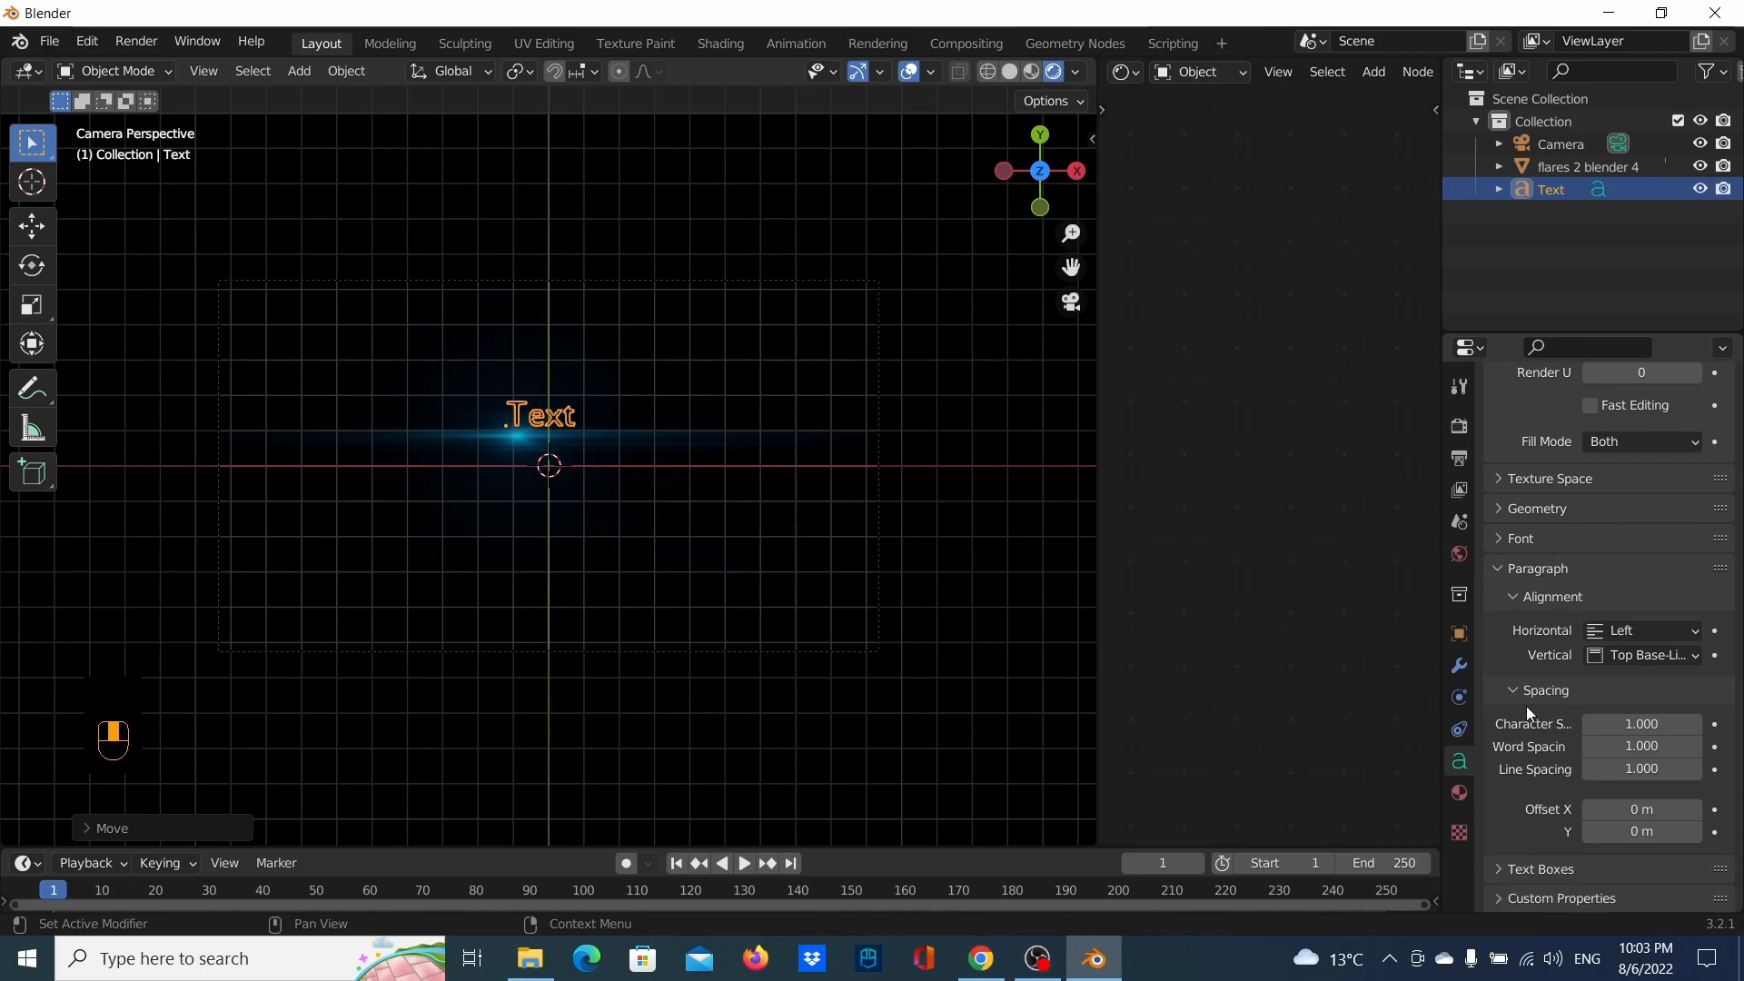
{"action": "scroll", "coordinate": [1504, 739], "scroll_direction": "up", "scroll_amount": 4}
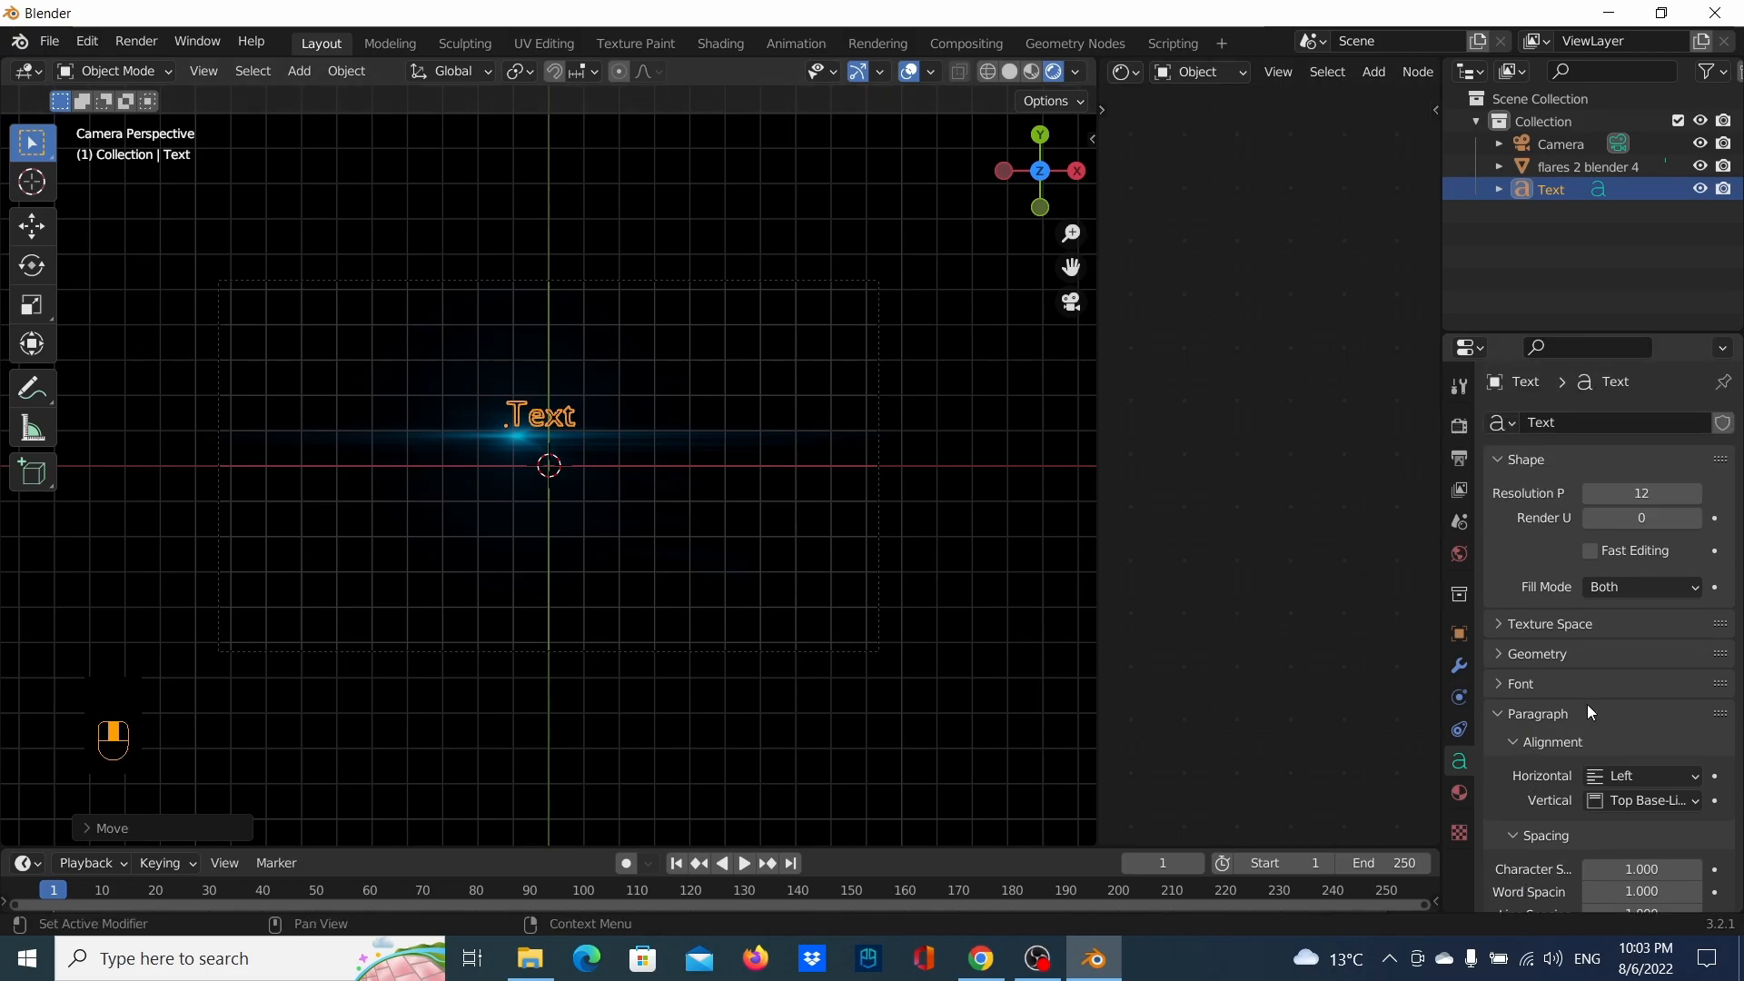
{"action": "scroll", "coordinate": [1595, 702], "scroll_direction": "down", "scroll_amount": 4}
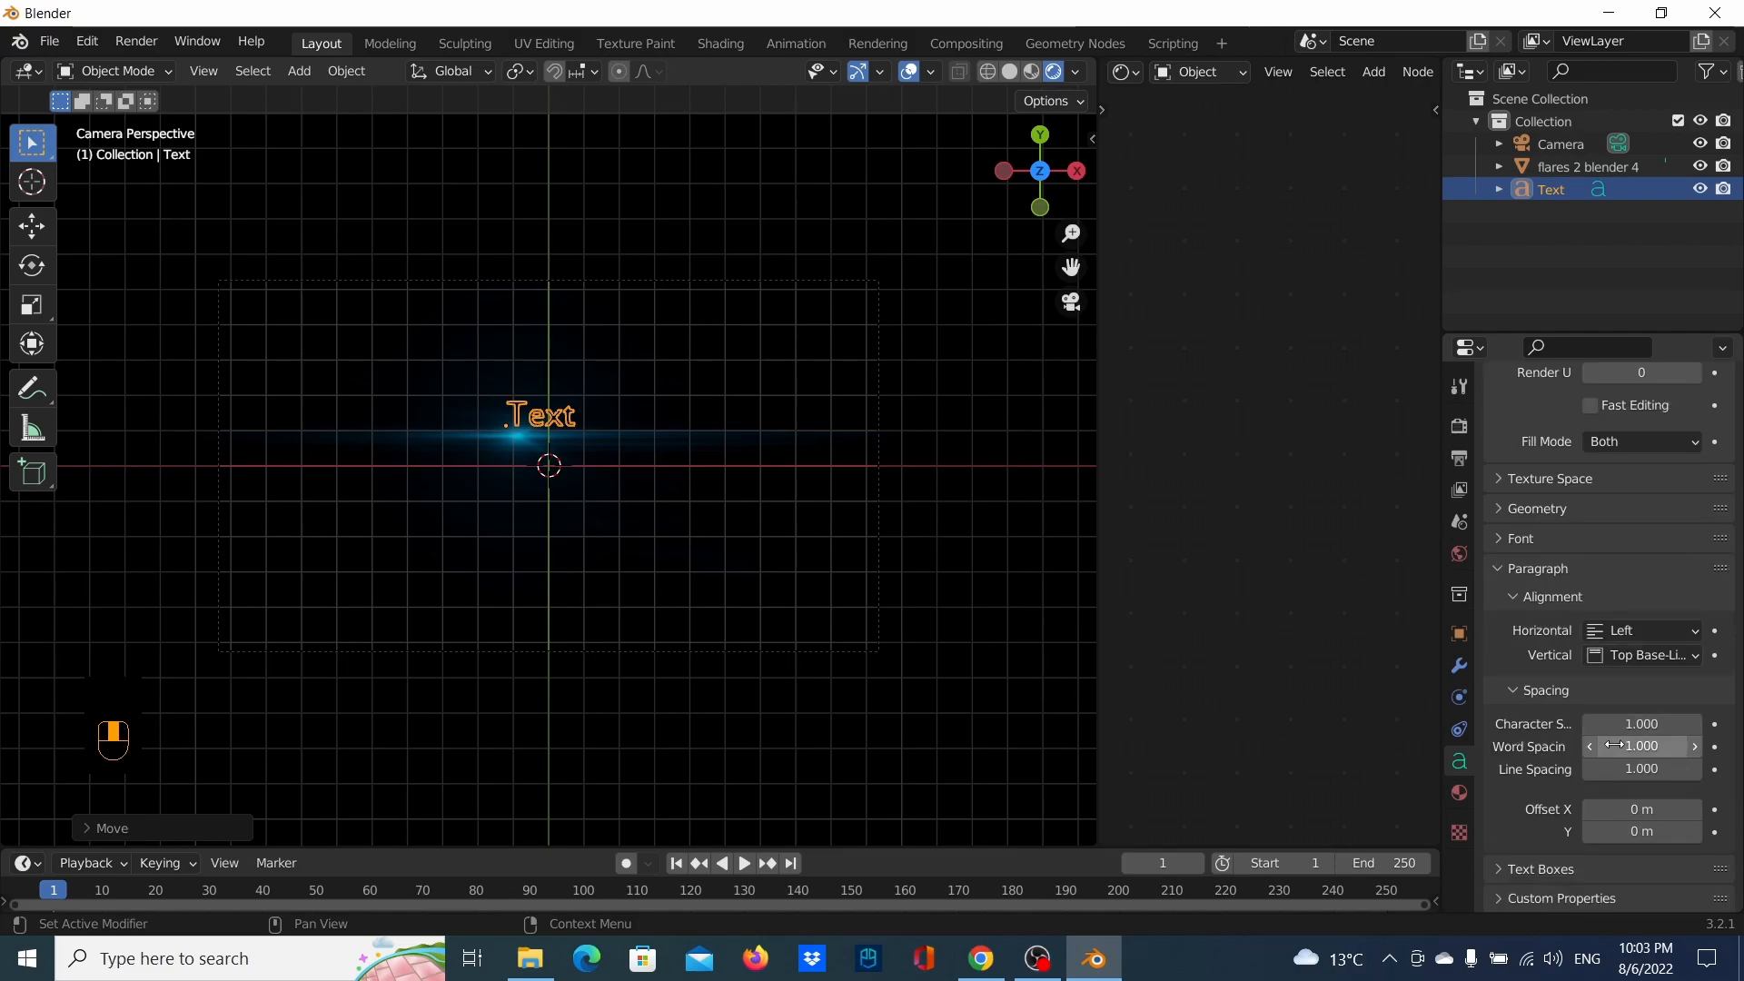
{"action": "scroll", "coordinate": [1585, 688], "scroll_direction": "up", "scroll_amount": 4}
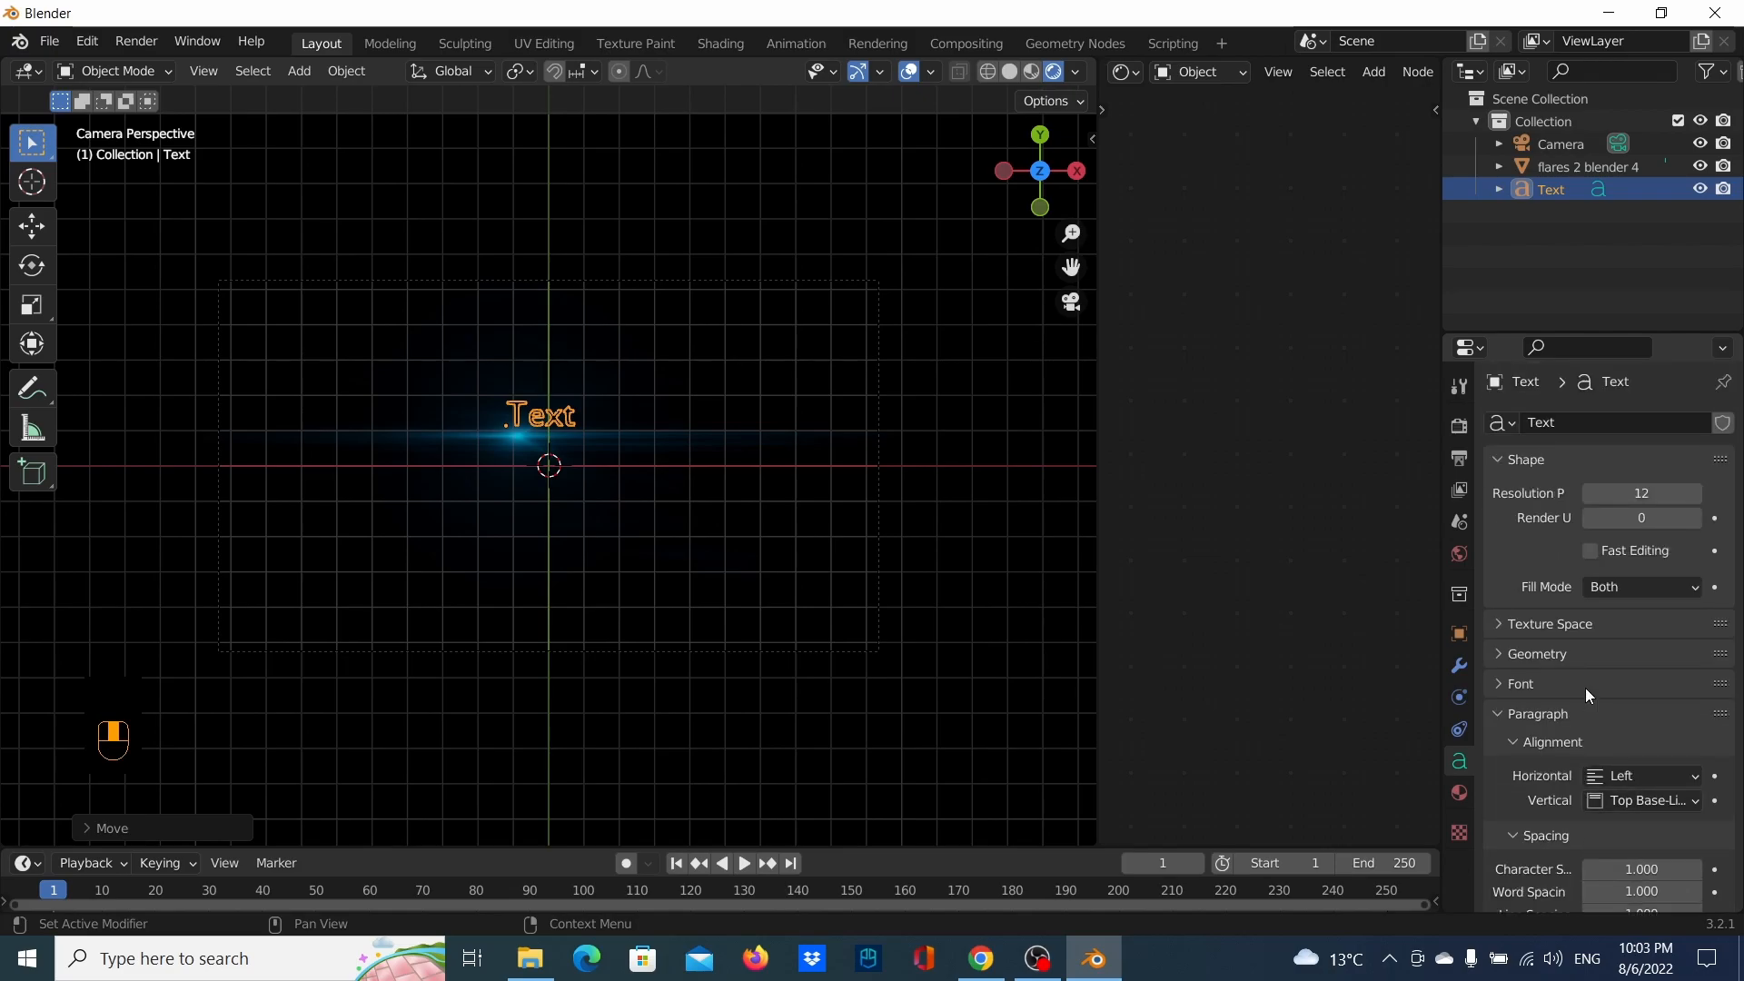
{"action": "left_click", "coordinate": [1500, 677]}
{"action": "left_click", "coordinate": [1500, 655]}
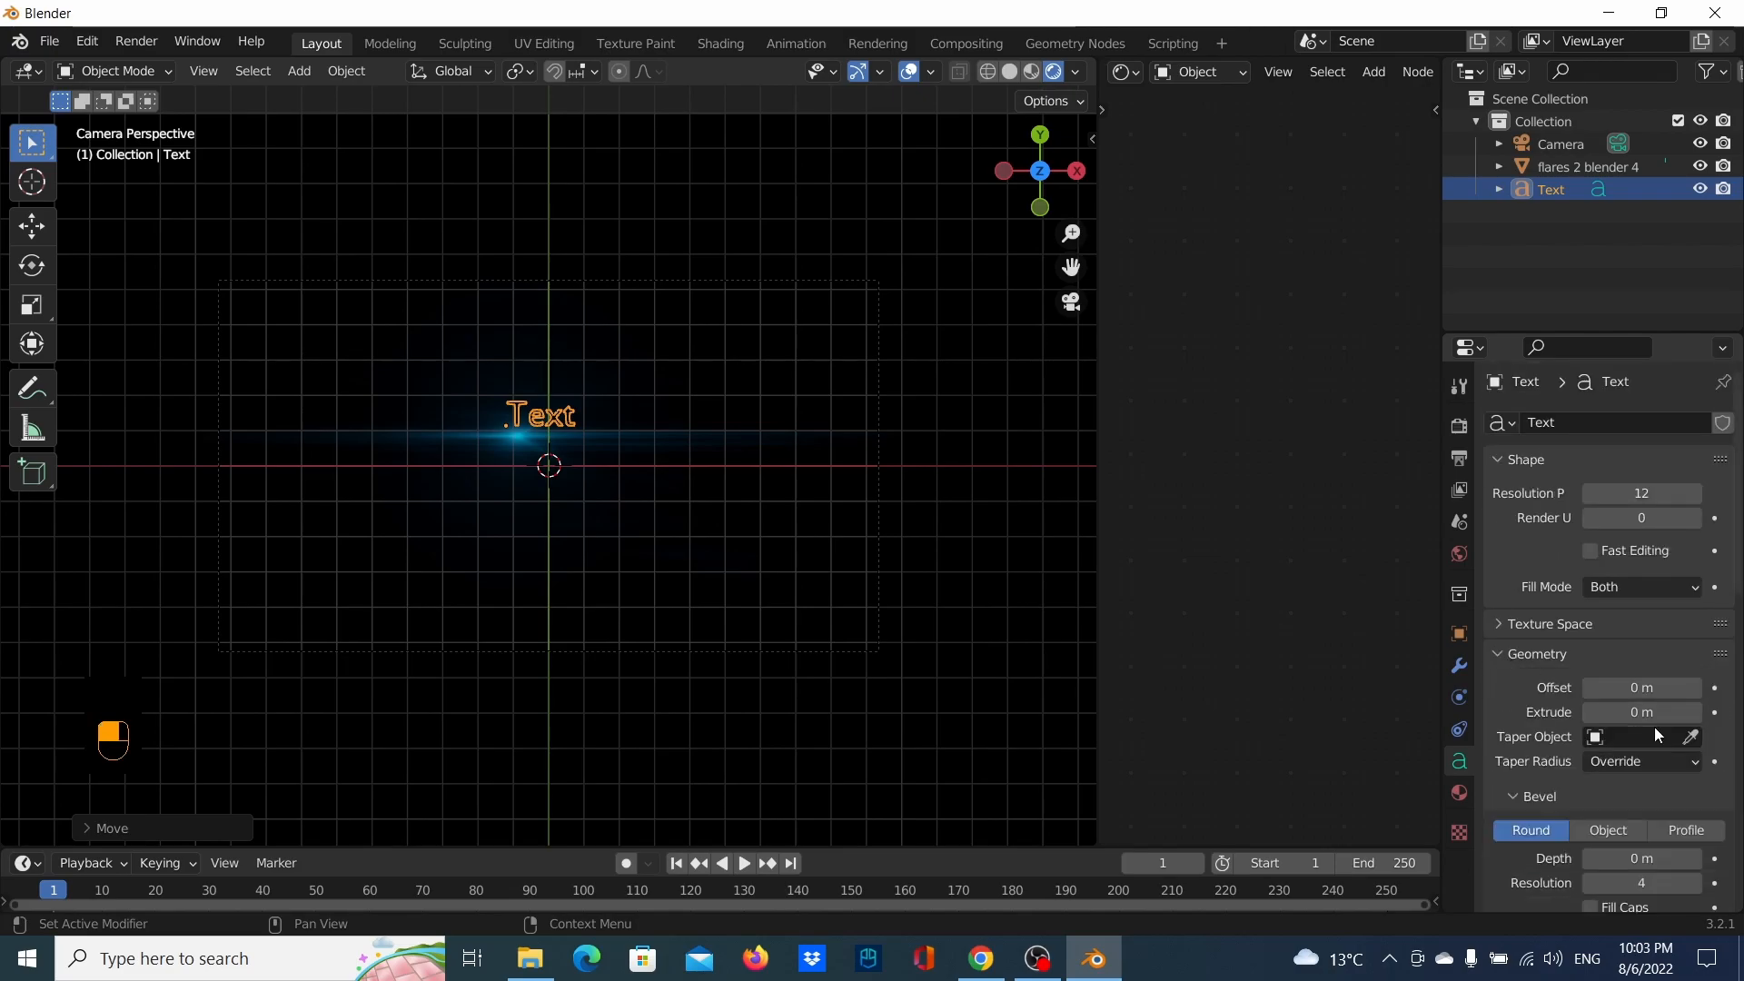
{"action": "scroll", "coordinate": [1652, 723], "scroll_direction": "down", "scroll_amount": 2}
{"action": "scroll", "coordinate": [1627, 715], "scroll_direction": "down", "scroll_amount": 12}
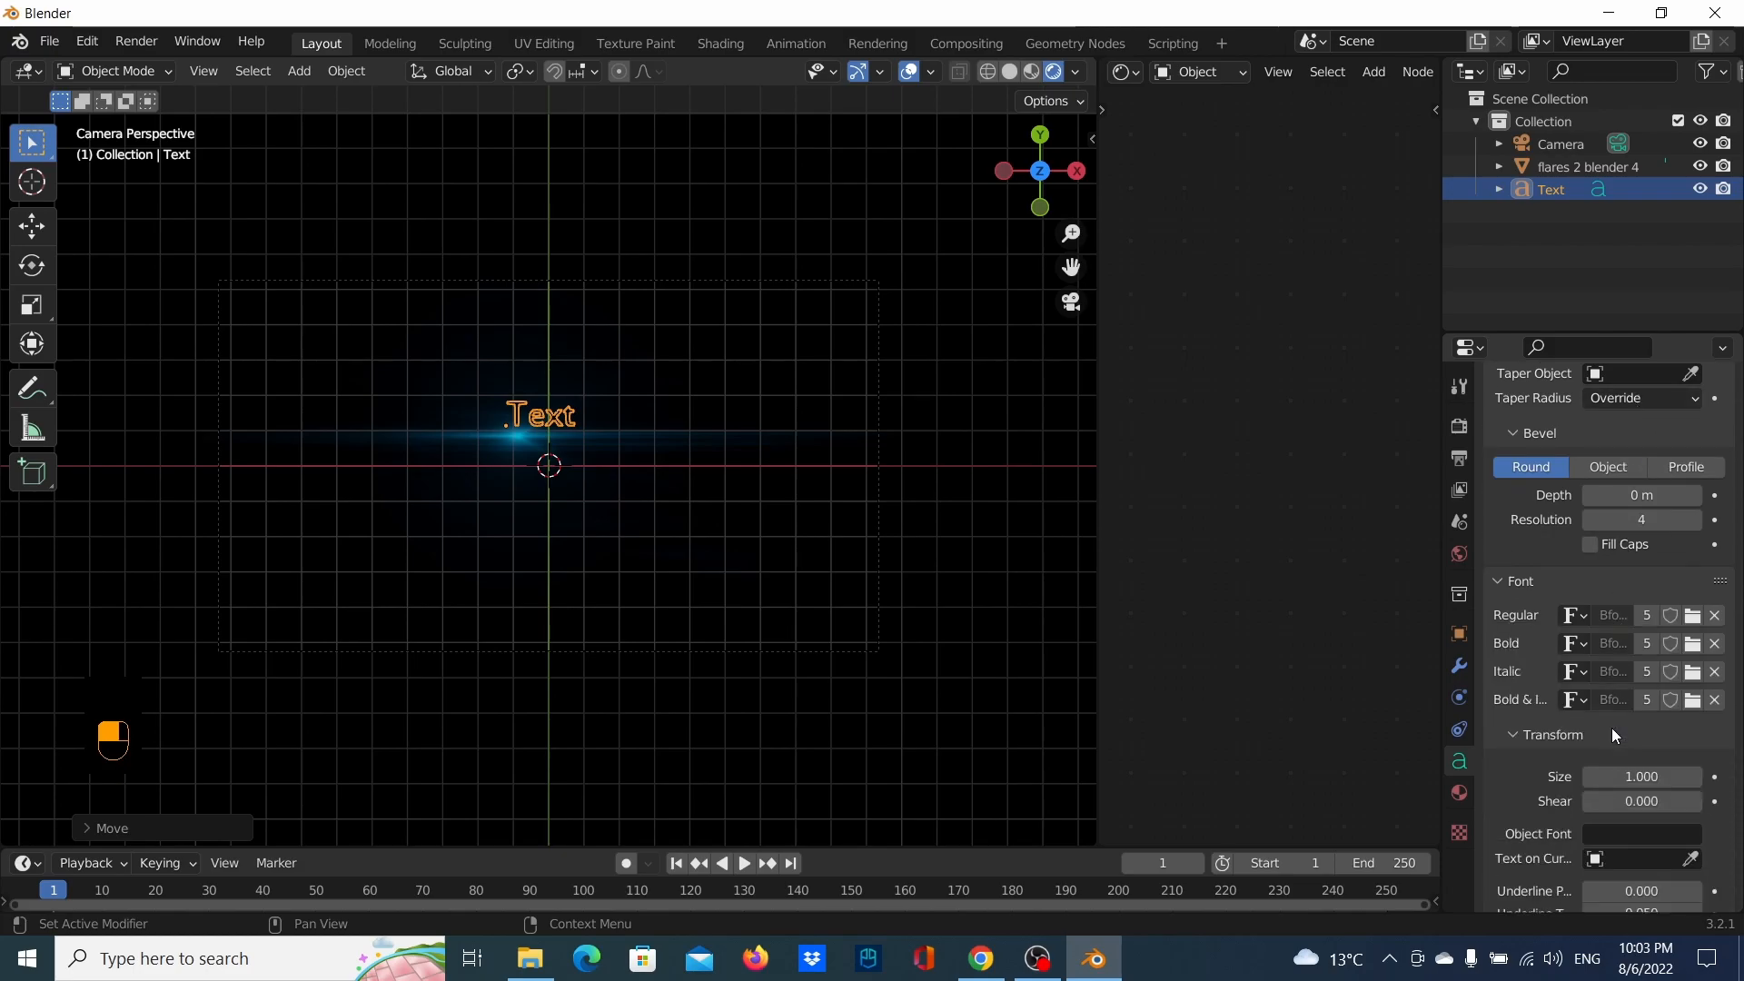
{"action": "left_click_drag", "start_coordinate": [1653, 636], "coordinate": [1734, 637]}
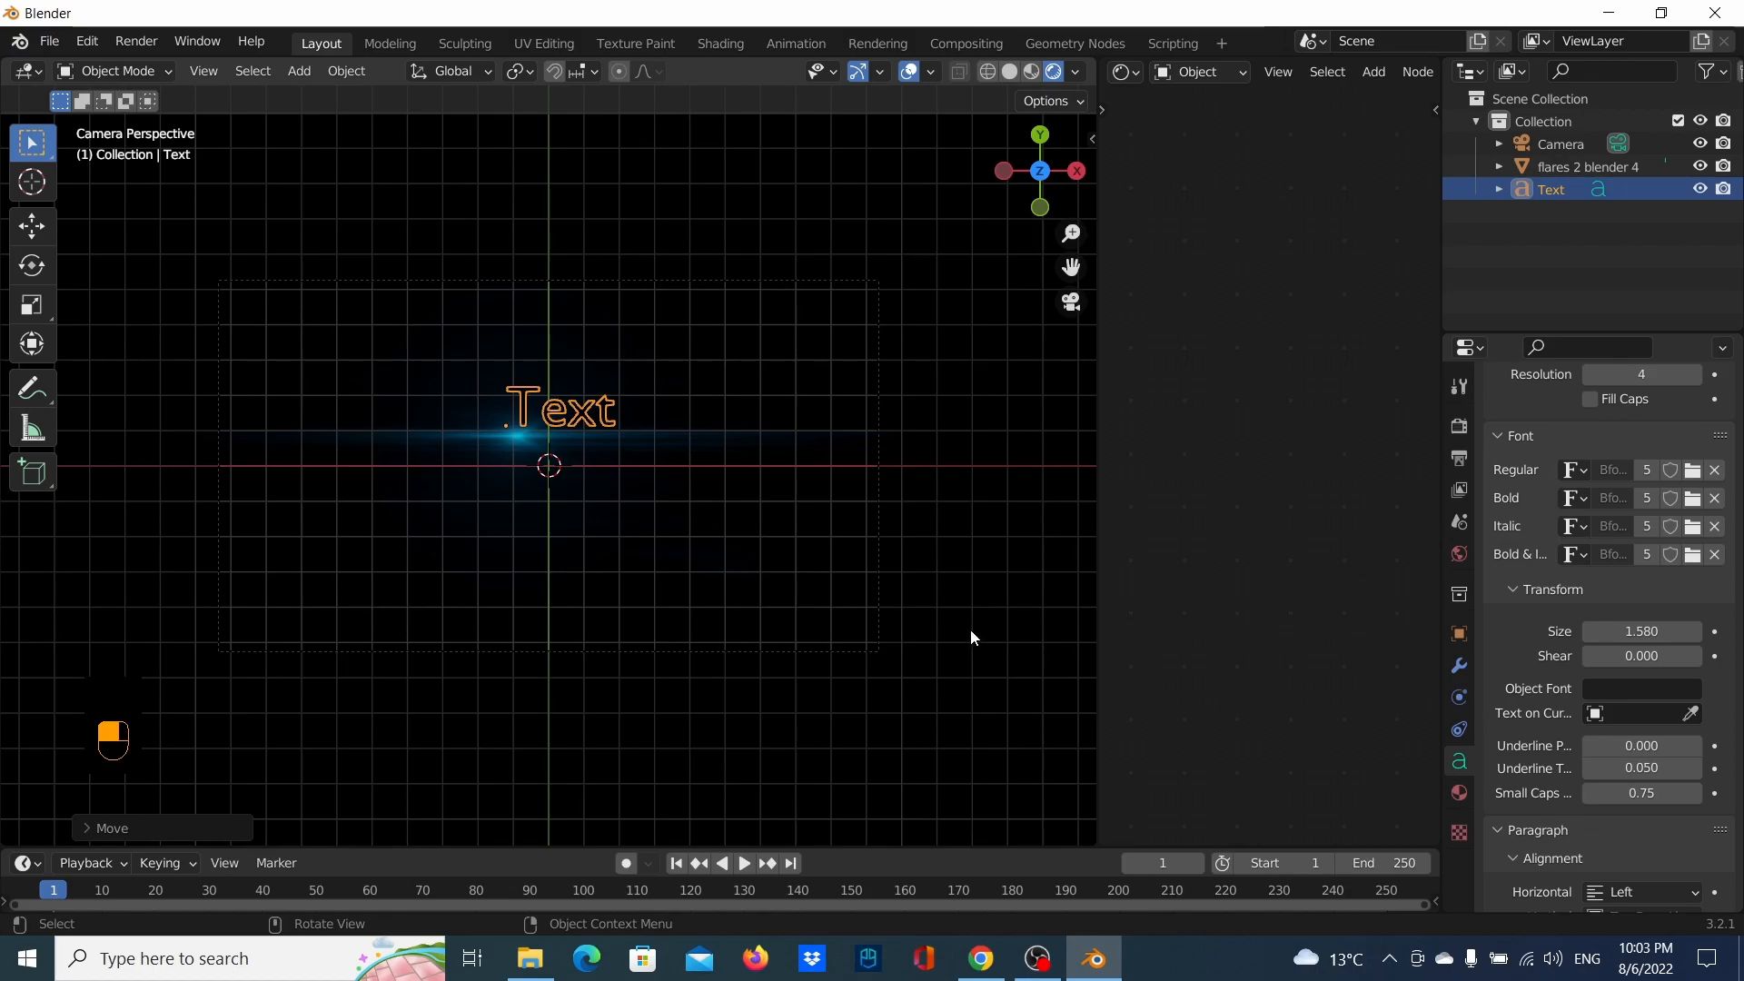
{"action": "scroll", "coordinate": [1697, 782], "scroll_direction": "down", "scroll_amount": 4}
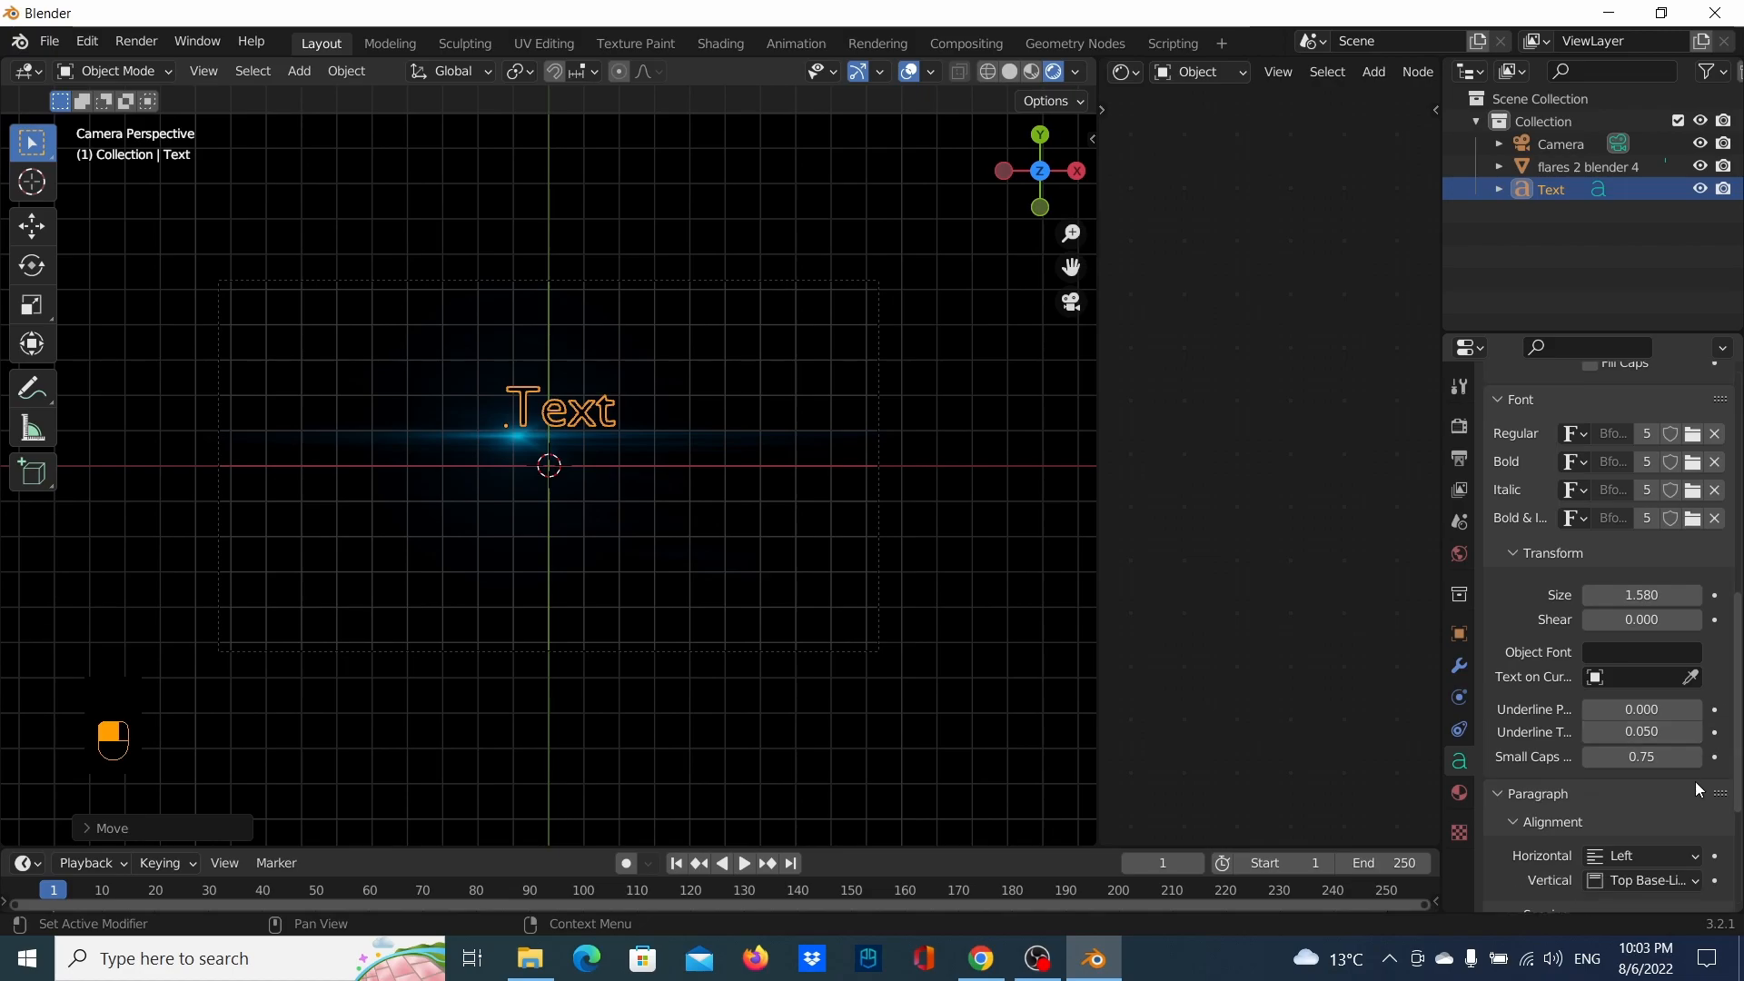
{"action": "left_click", "coordinate": [1695, 841]}
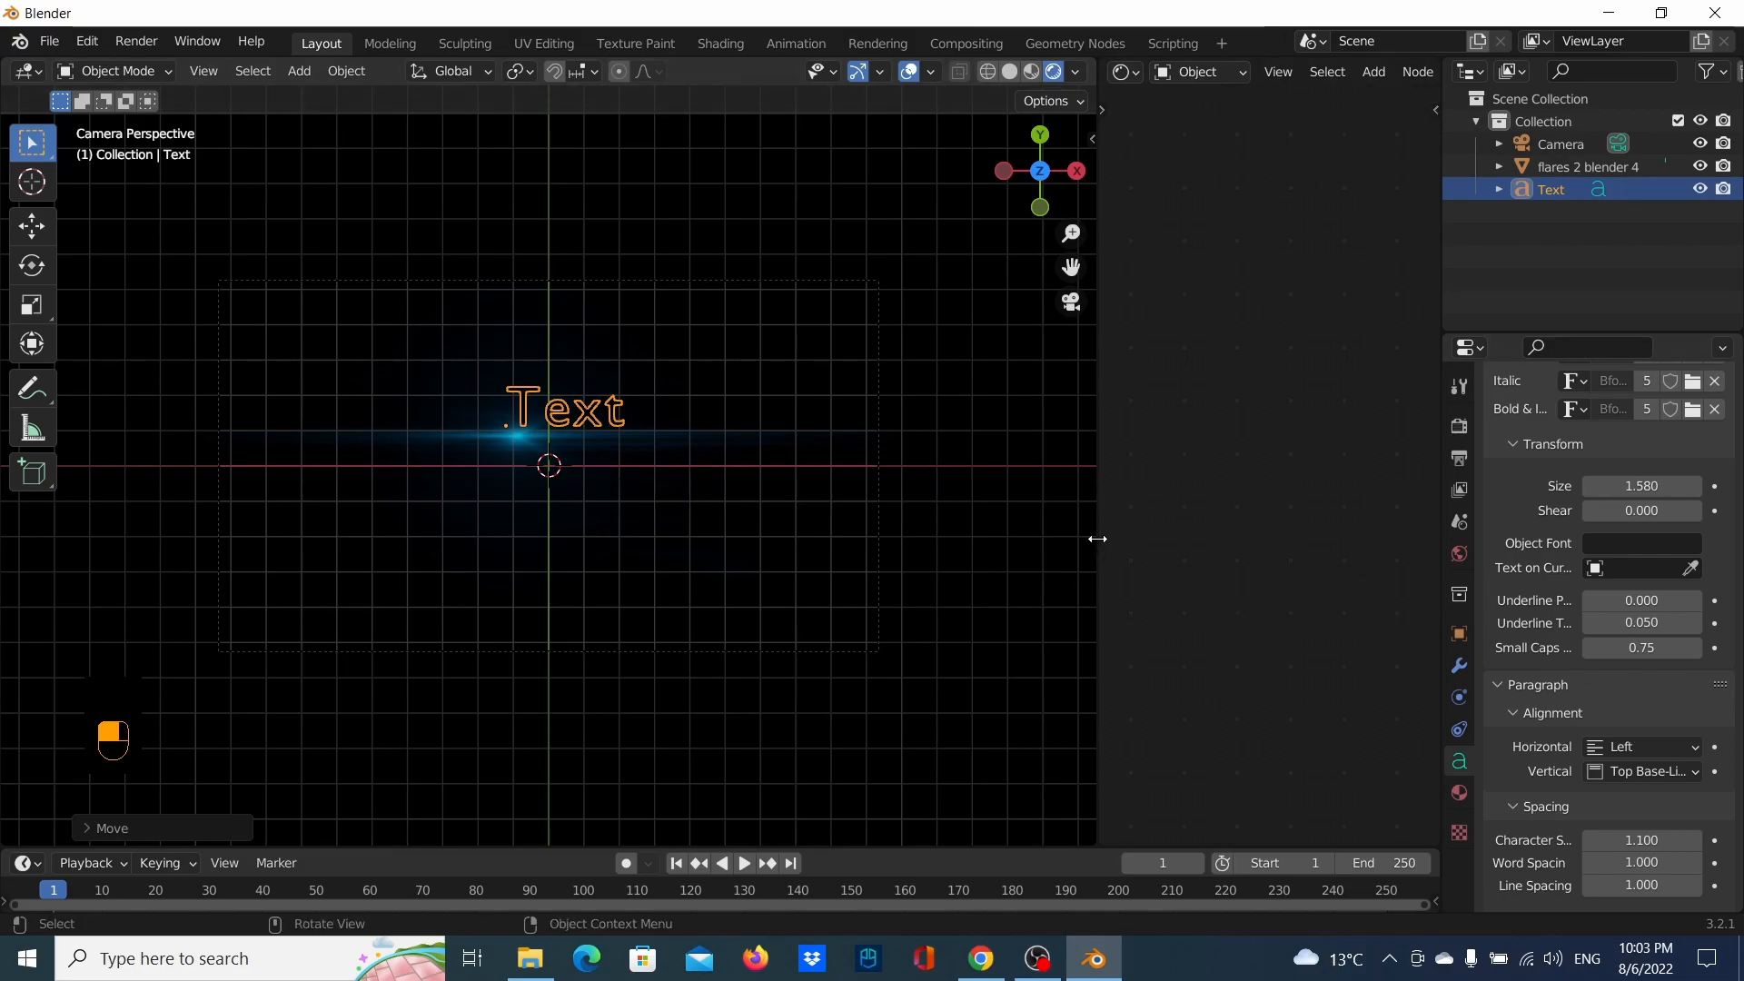
Widen the shader editor against the 3D viewport and create a new material for the text
{"action": "left_click_drag", "start_coordinate": [1097, 538], "coordinate": [903, 537]}
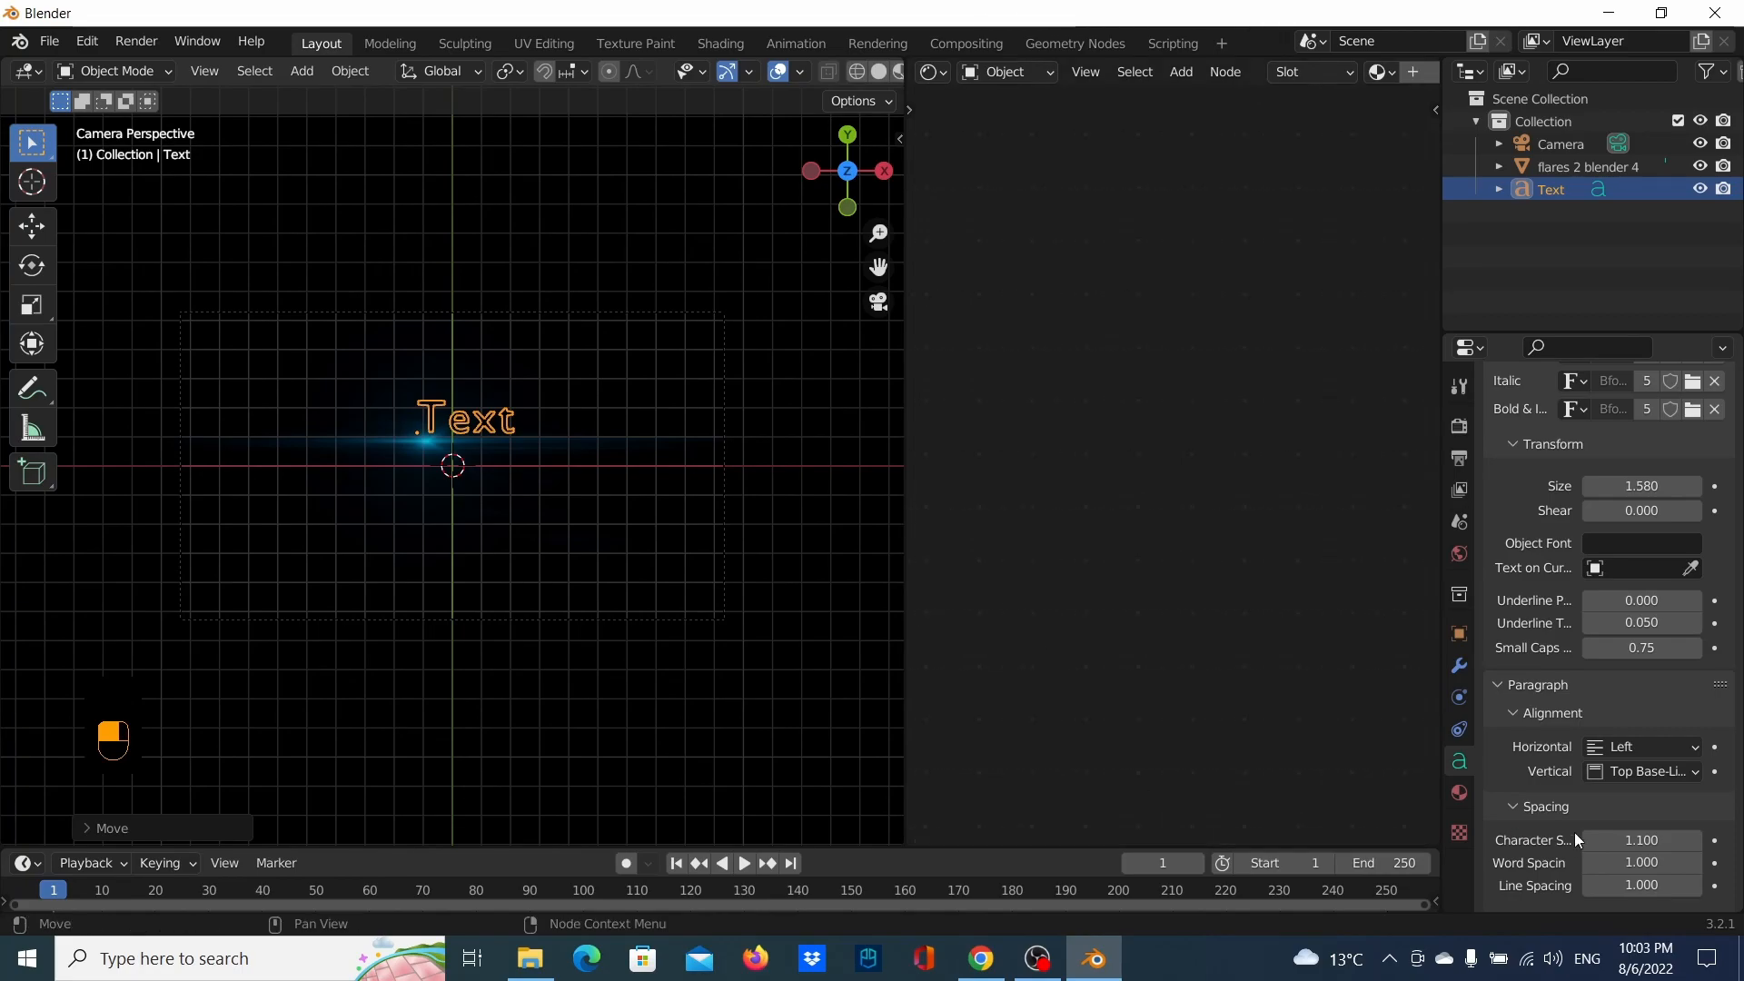
{"action": "left_click", "coordinate": [1459, 794]}
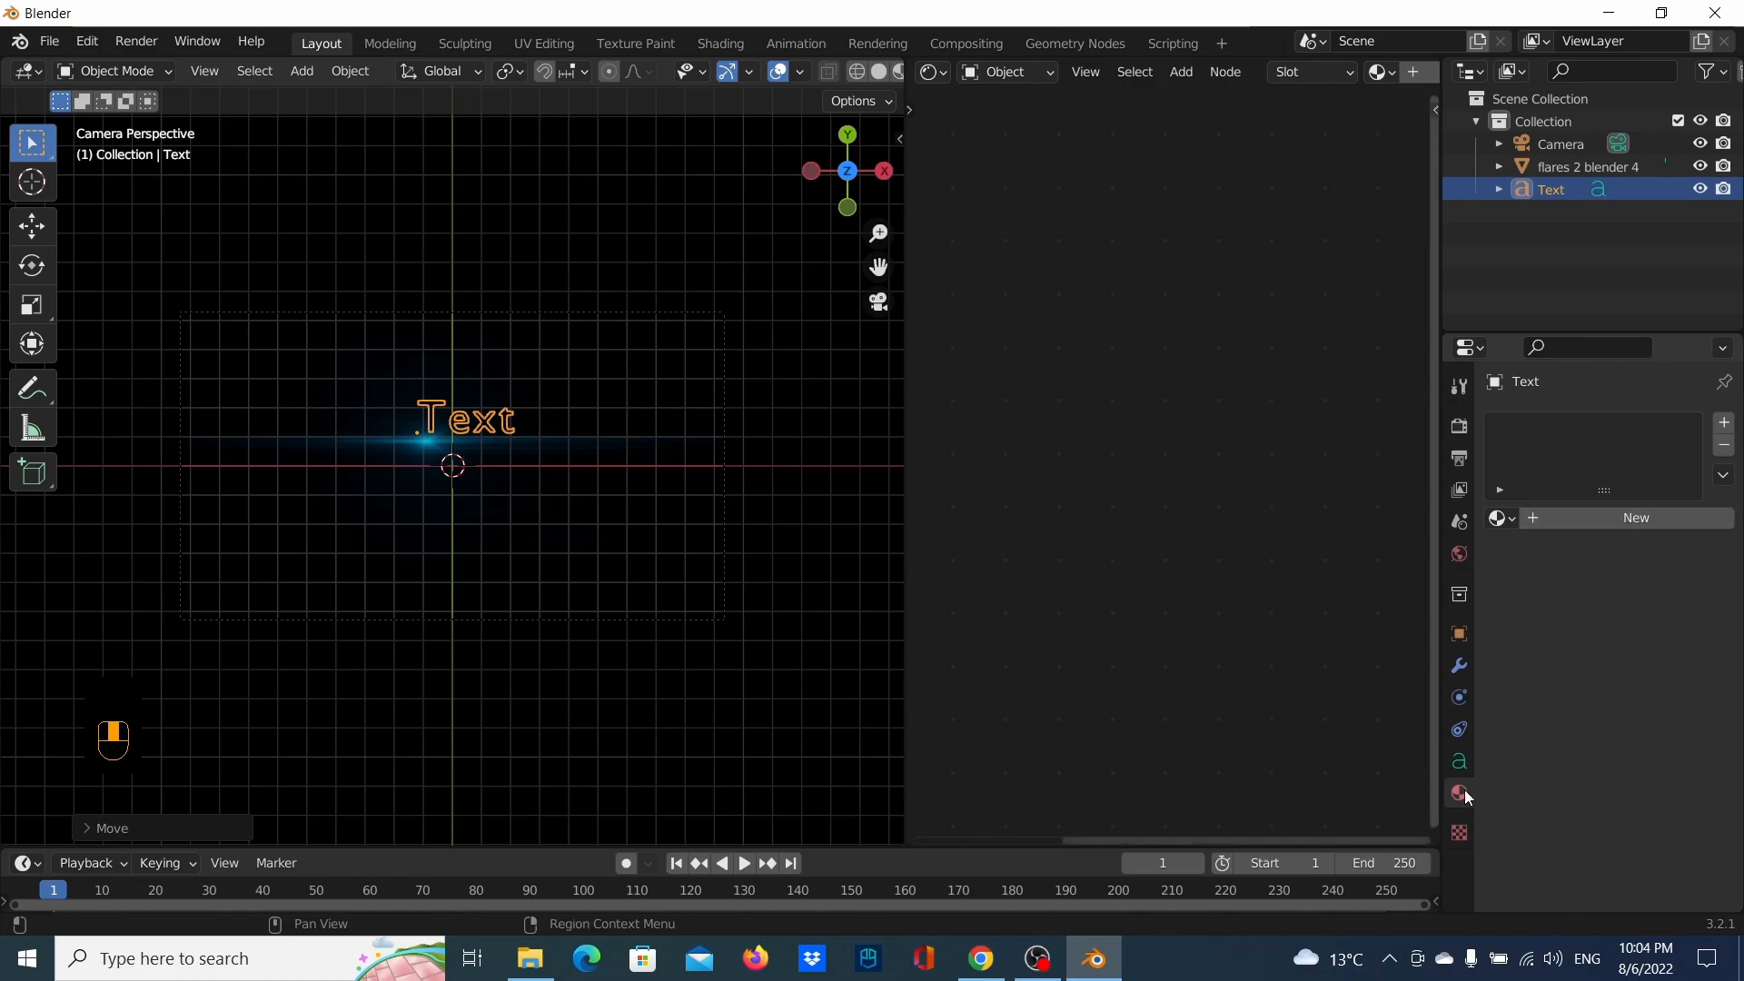
{"action": "left_click", "coordinate": [1654, 525]}
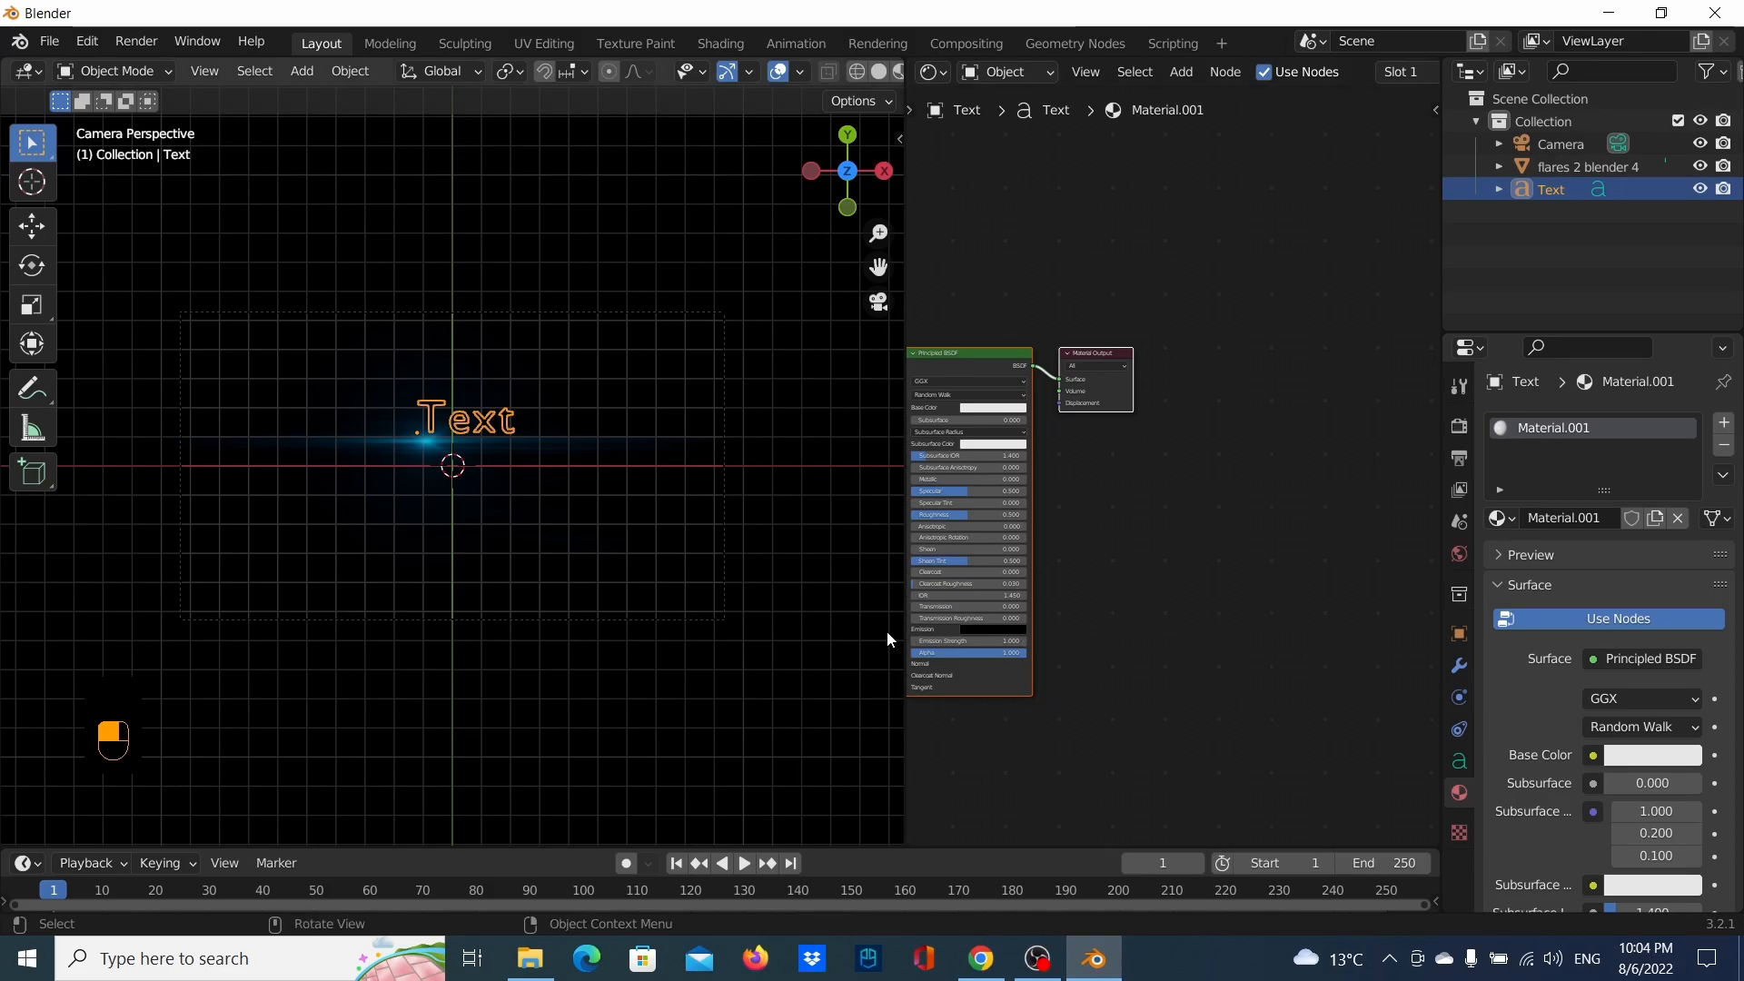
Replace the text material's Principled BSDF with an Emission shader connected to the Material Output's Surface input
{"action": "scroll", "coordinate": [1136, 531], "scroll_direction": "down", "scroll_amount": 1}
{"action": "scroll", "coordinate": [1285, 516], "scroll_direction": "up", "scroll_amount": 4}
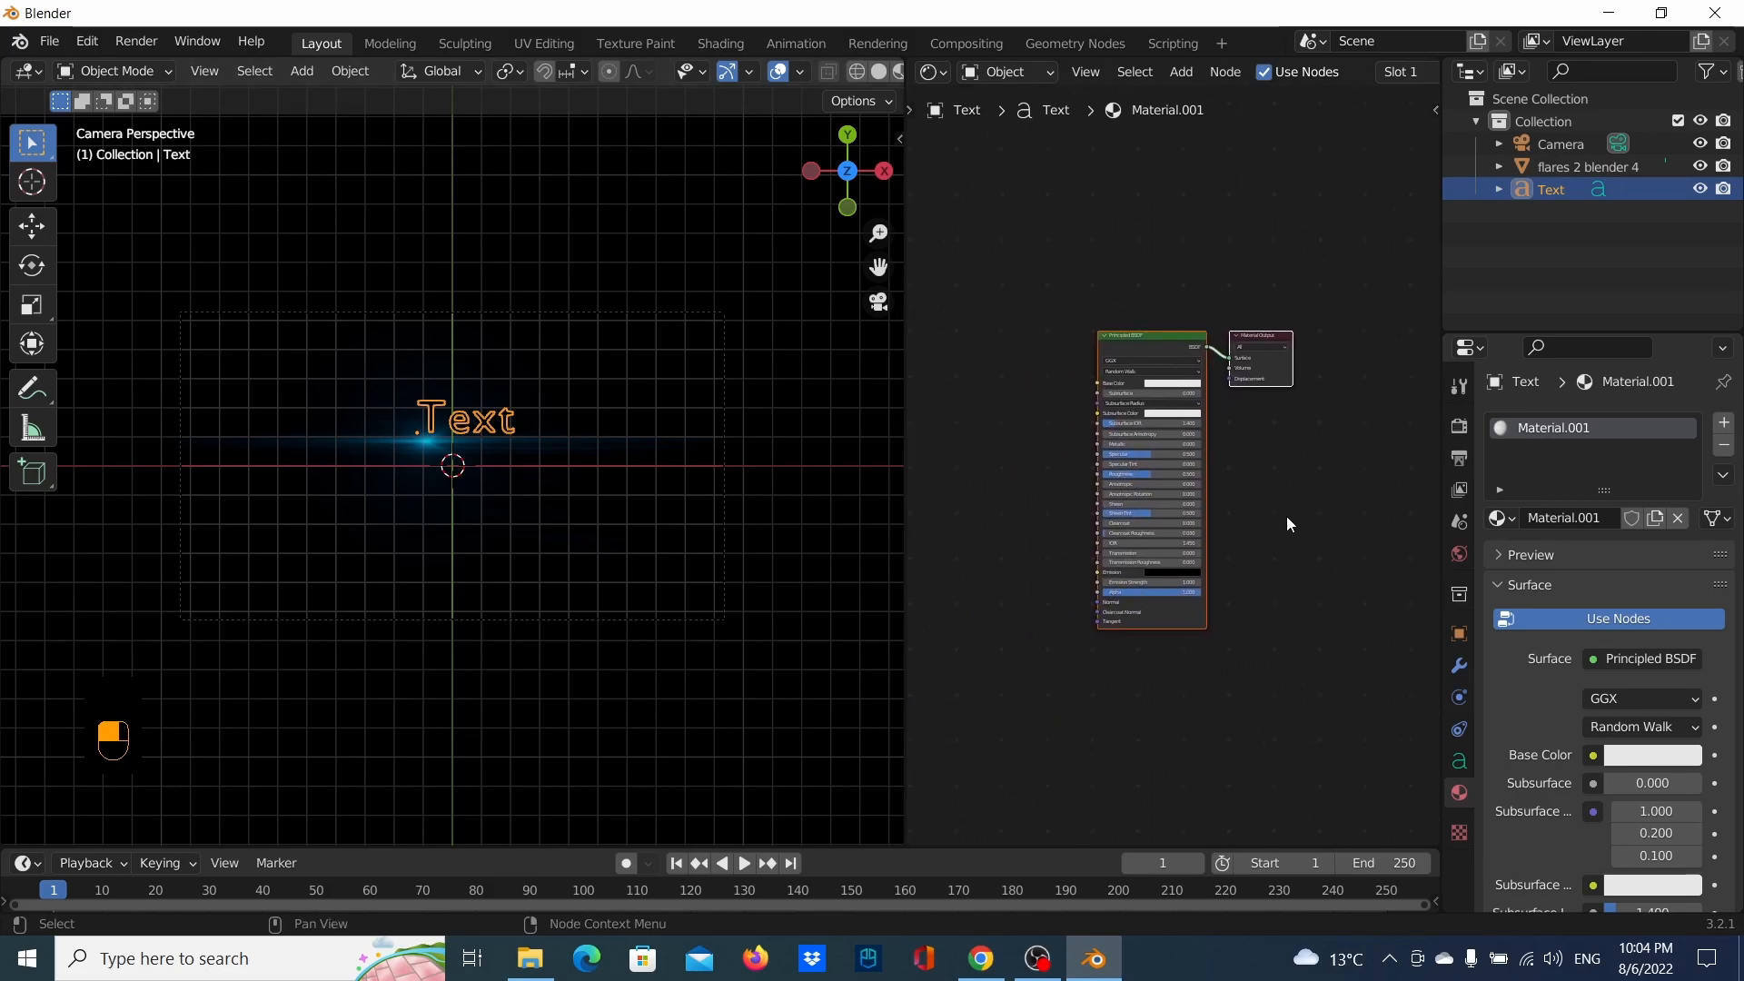
{"action": "left_click", "coordinate": [1125, 258]}
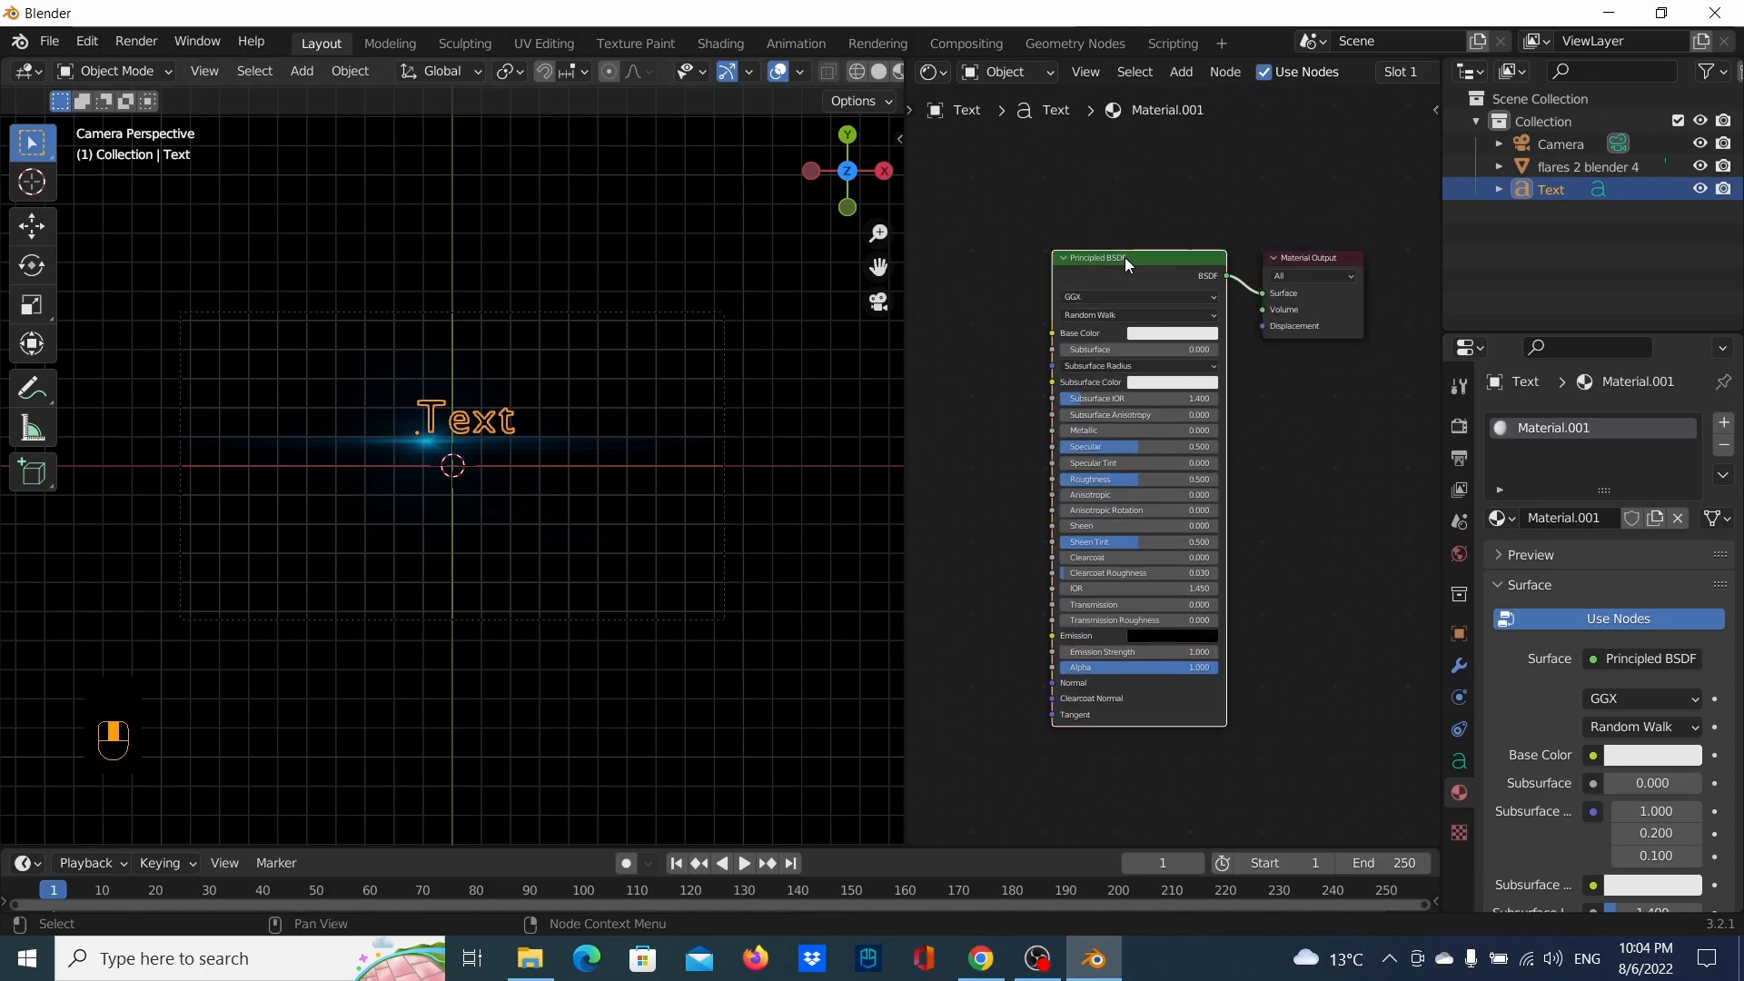
{"action": "key", "text": "x"}
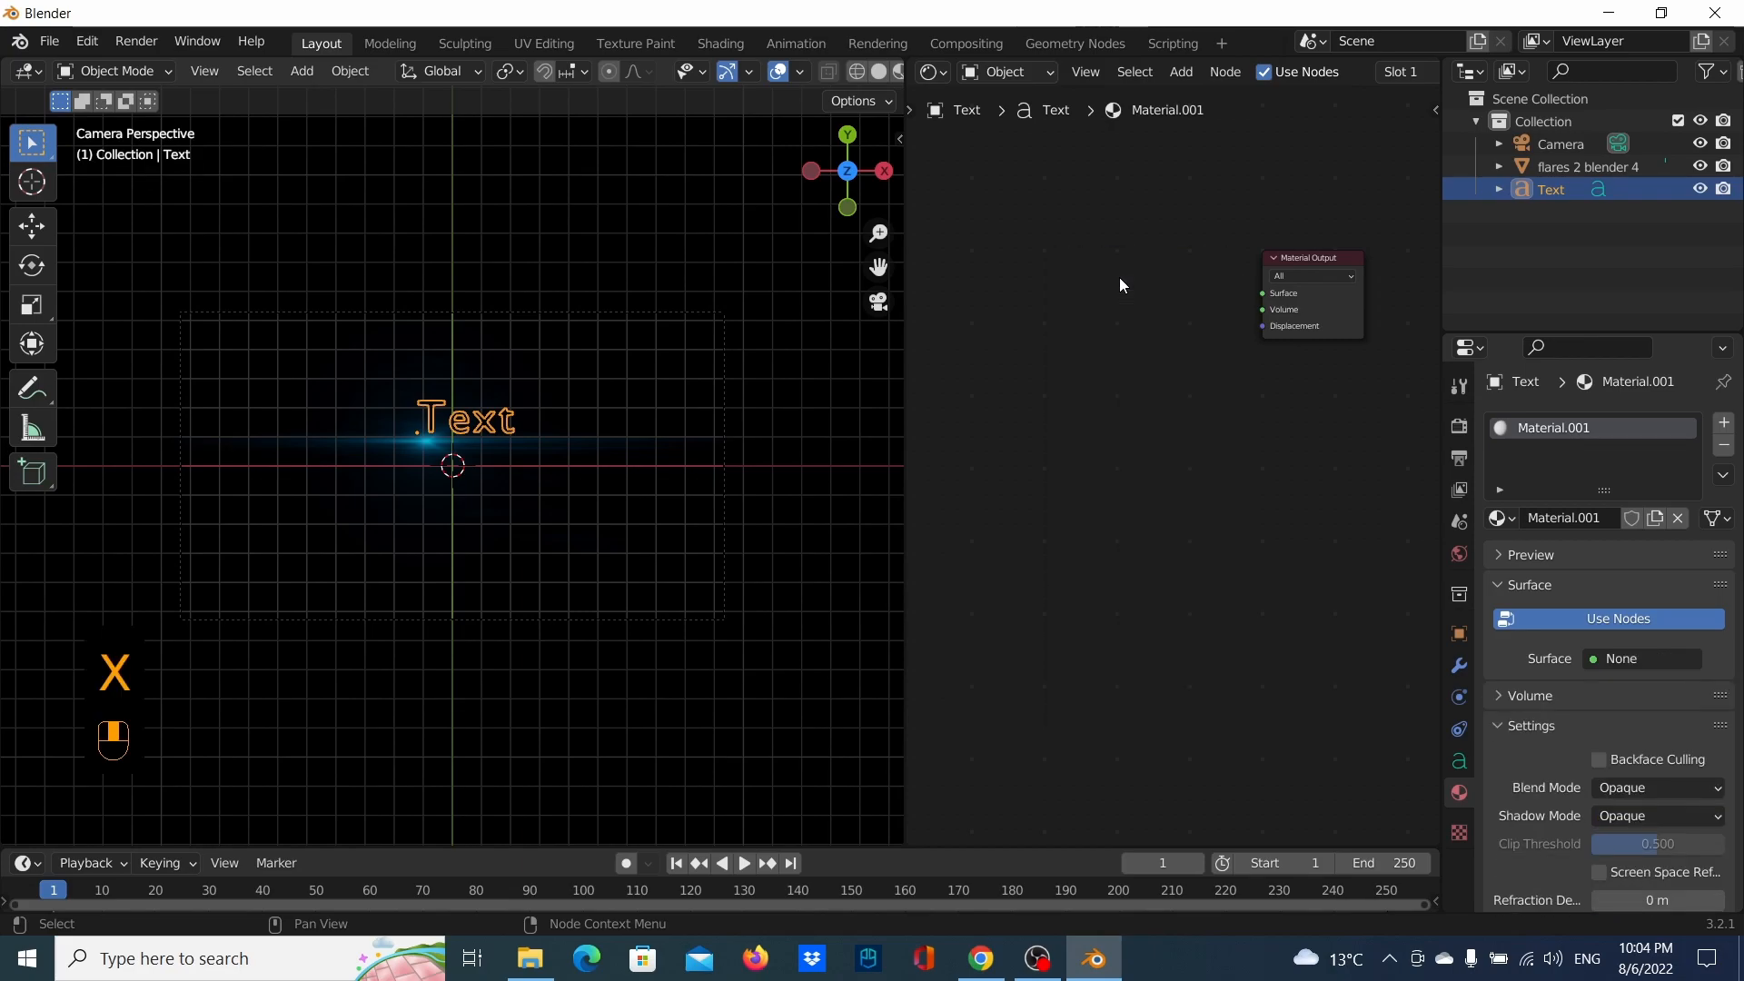
{"action": "key", "text": "shift+a"}
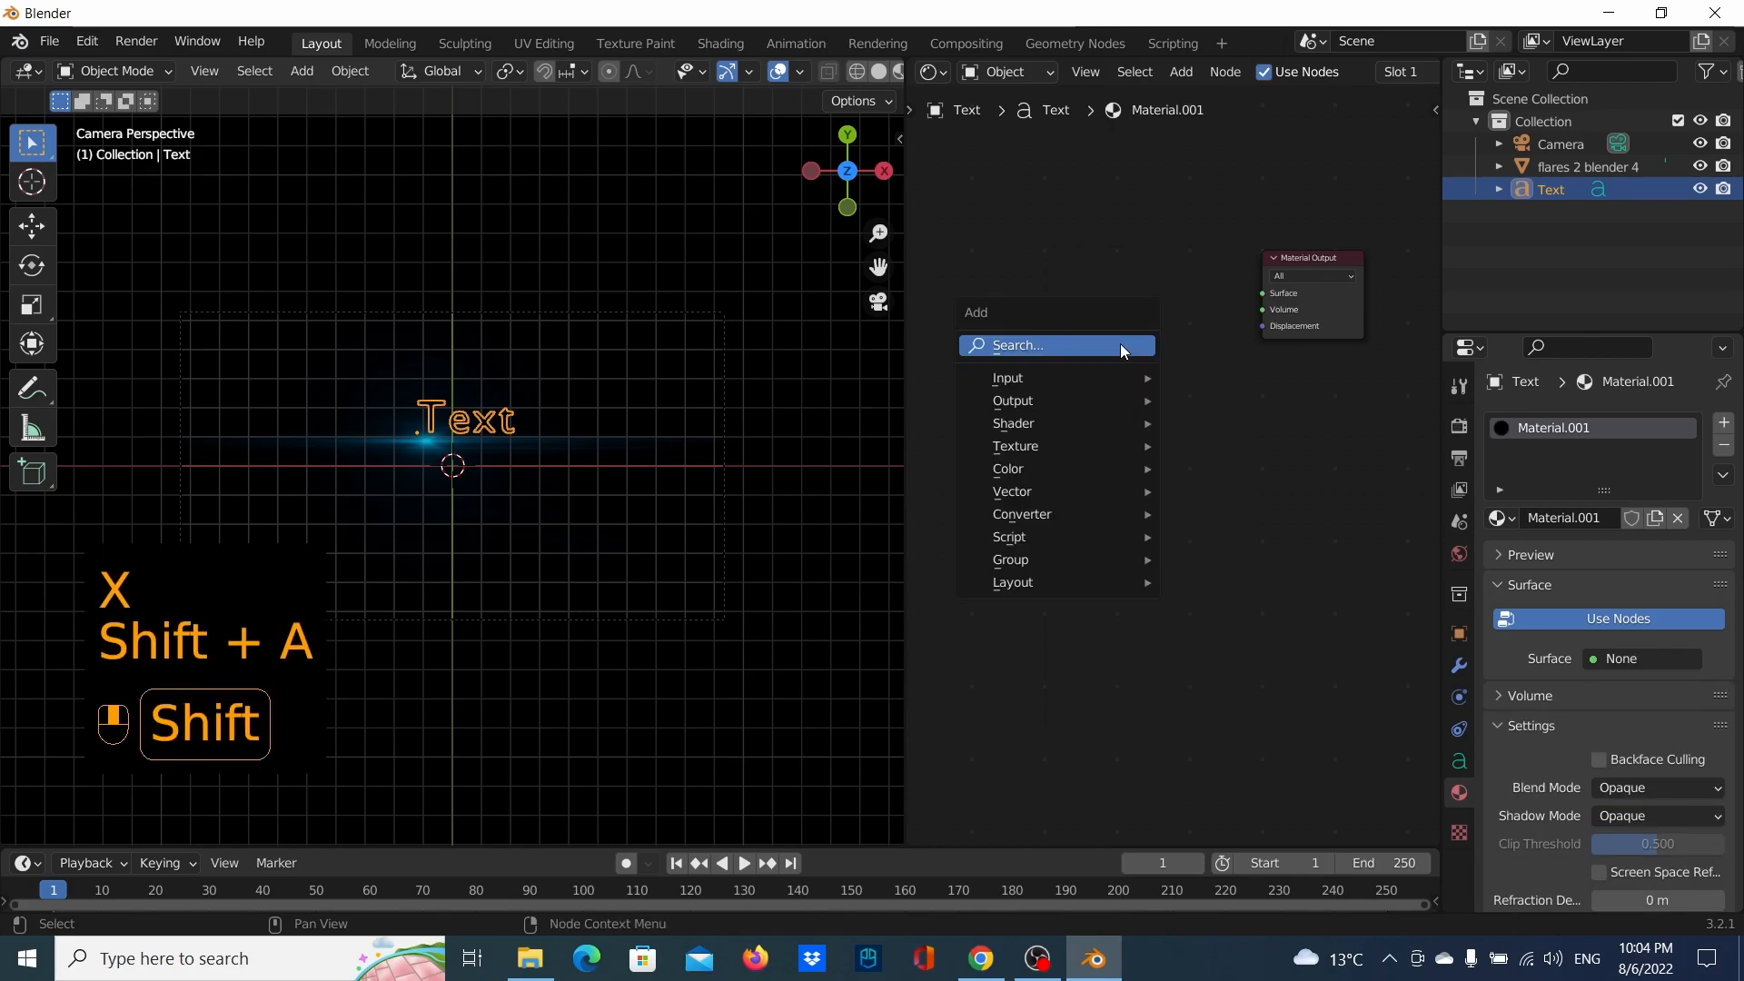
{"action": "left_click", "coordinate": [1120, 343]}
{"action": "type", "text": "EMI"}
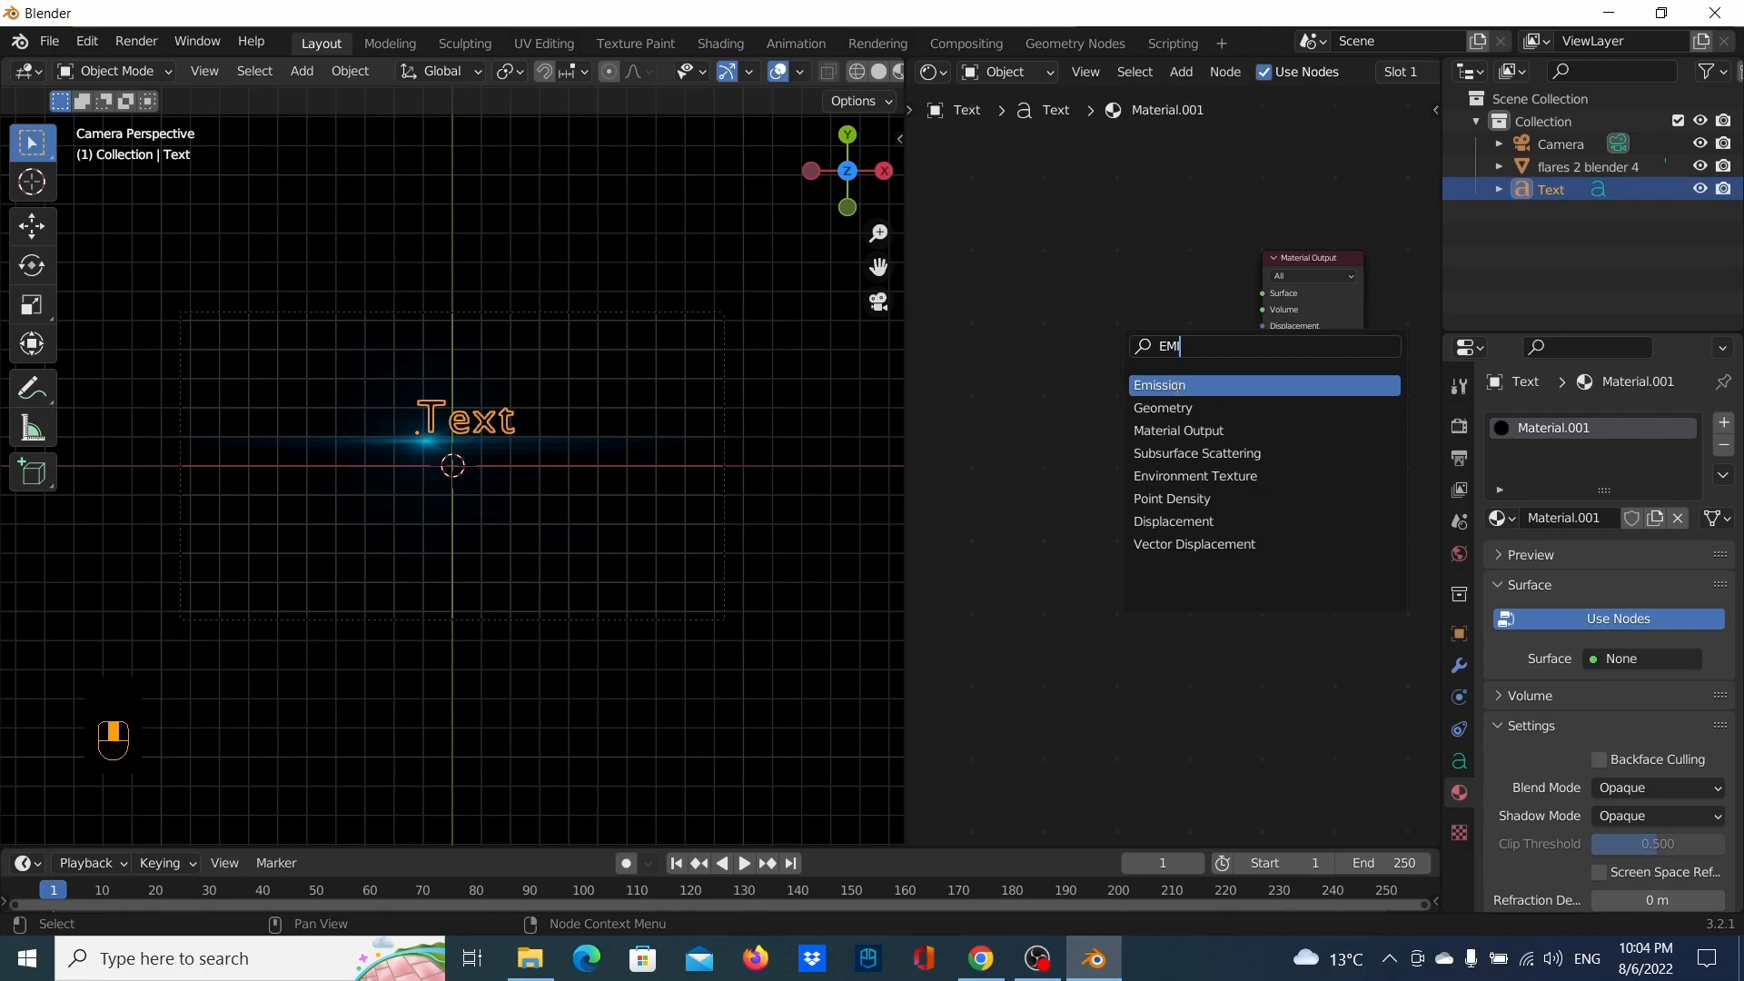
{"action": "left_click", "coordinate": [1177, 385]}
{"action": "left_click", "coordinate": [1104, 406]}
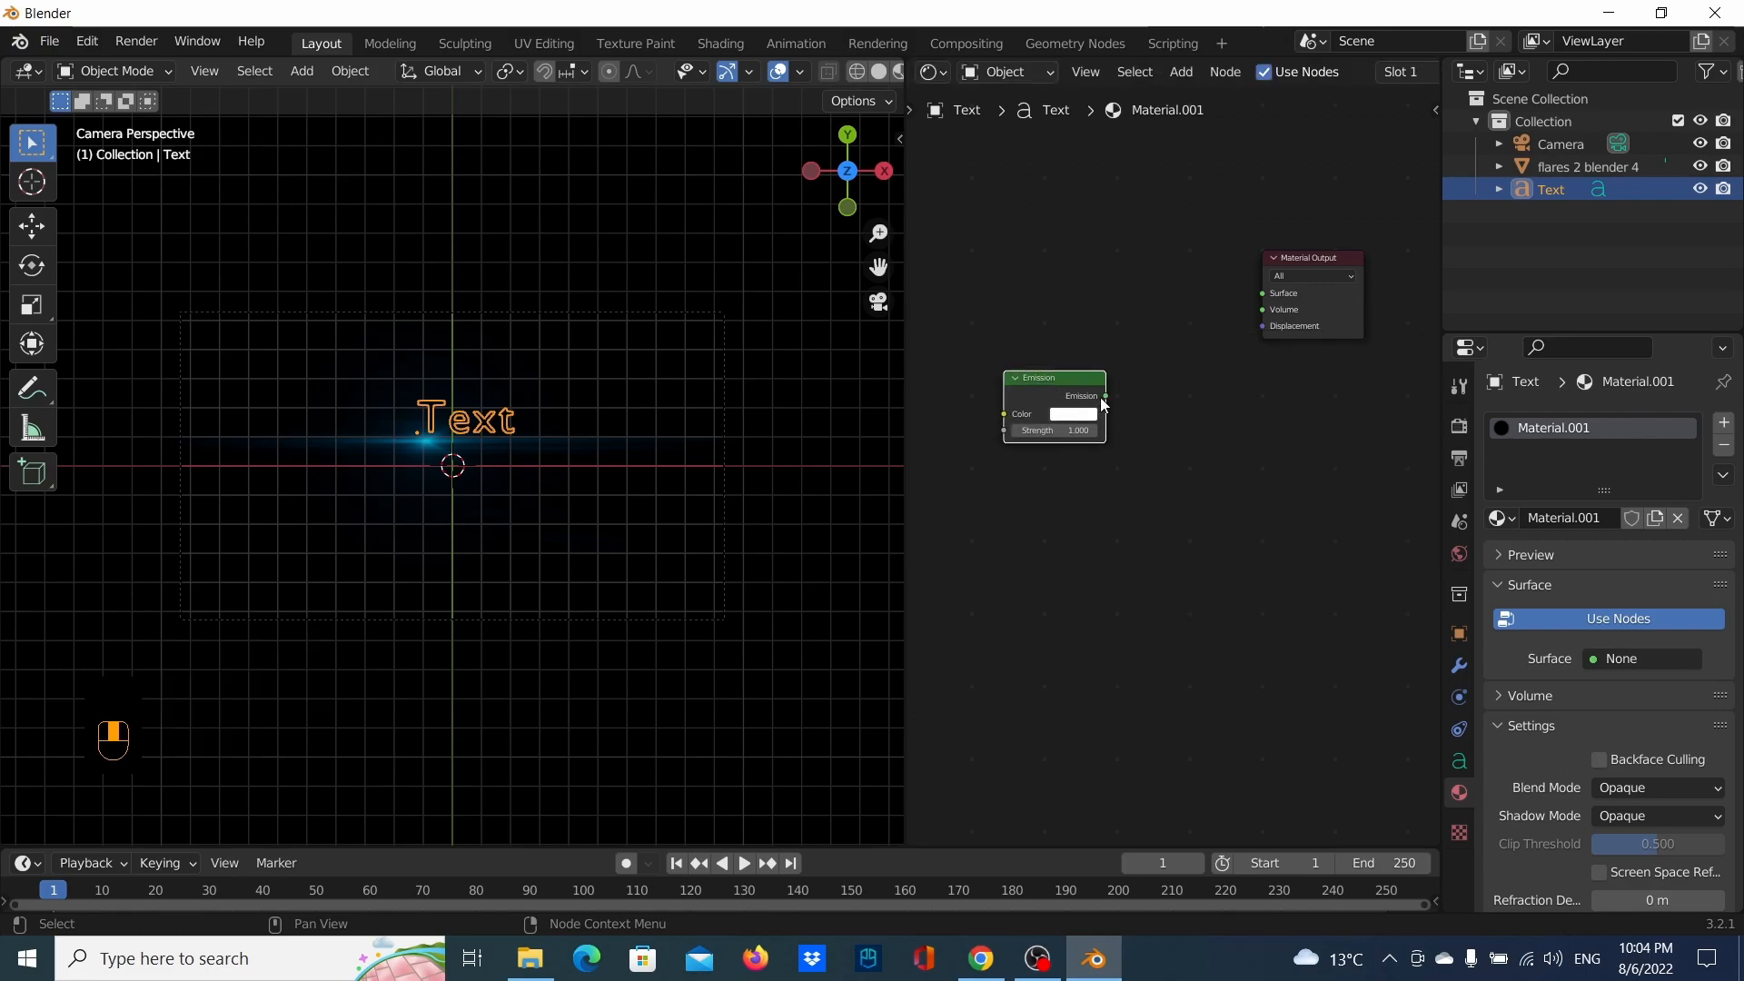
{"action": "left_click_drag", "start_coordinate": [1105, 396], "coordinate": [1262, 293]}
Raise the strength of the text's Emission shader to 1.500
{"action": "scroll", "coordinate": [783, 423], "scroll_direction": "up", "scroll_amount": 4}
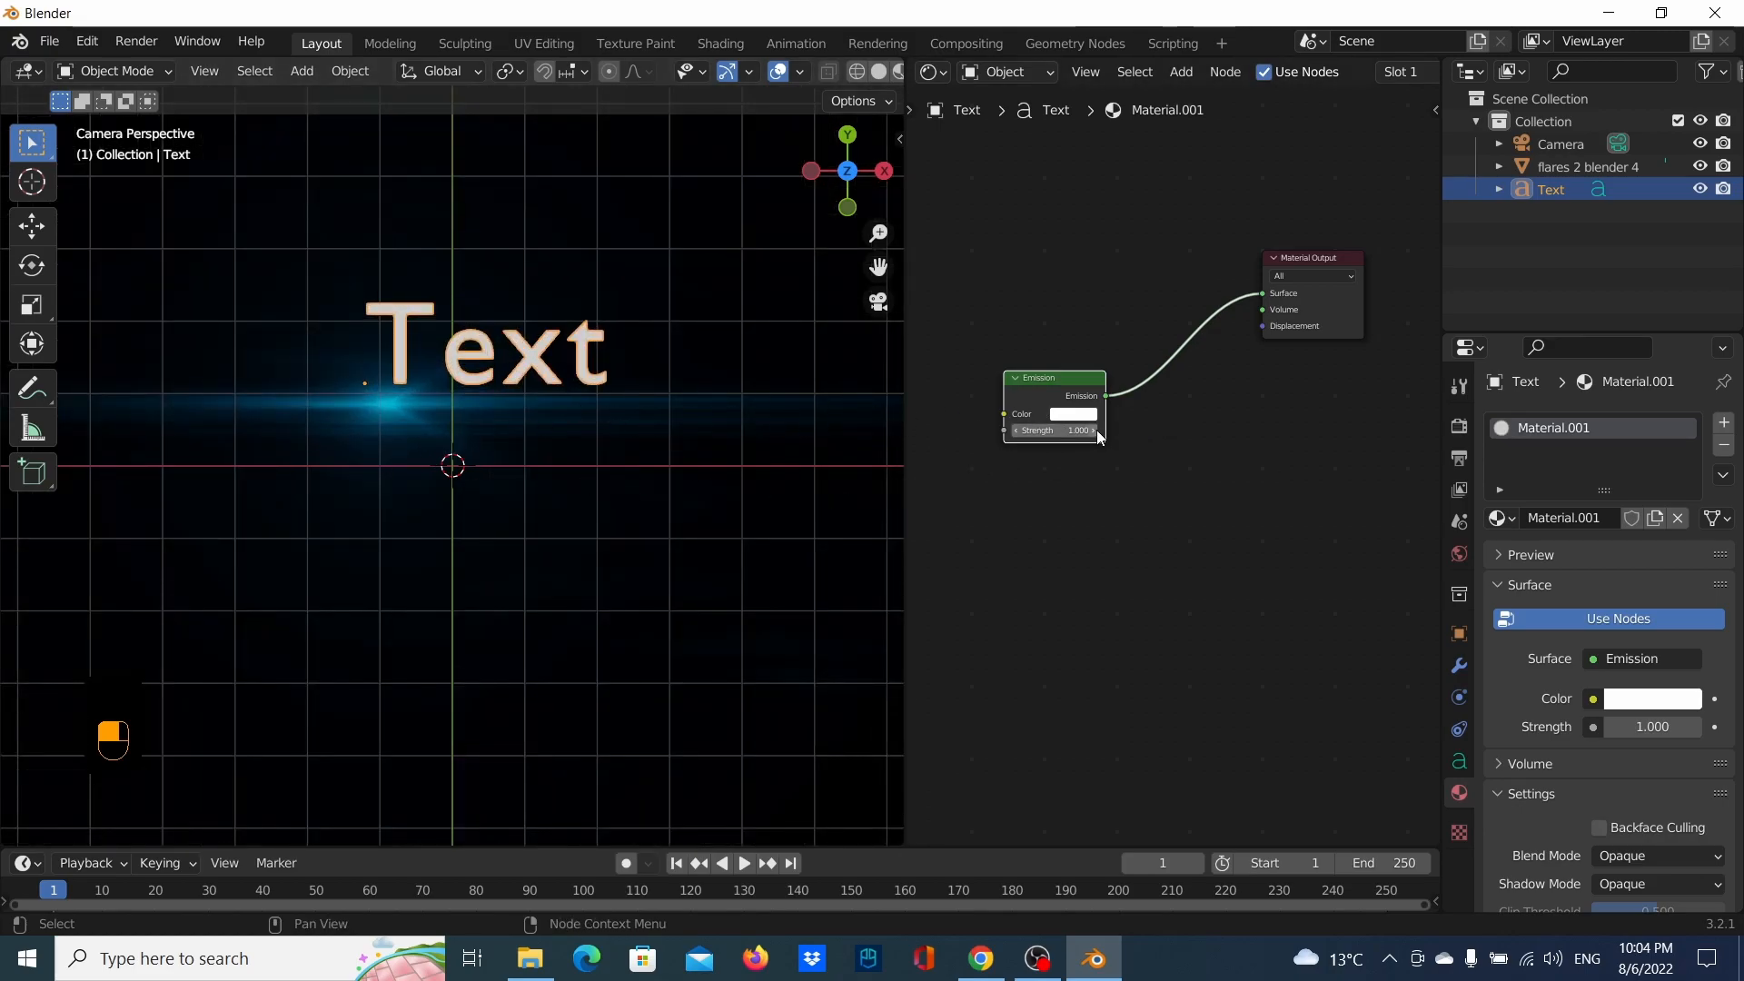
{"action": "mouse_move", "coordinate": [1095, 430]}
{"action": "left_mouse_down"}
{"action": "mouse_move", "coordinate": [1123, 431]}
{"action": "mouse_move", "coordinate": [1096, 432]}
{"action": "left_mouse_up"}
{"action": "left_click", "coordinate": [1095, 429]}
{"action": "left_click", "coordinate": [1096, 429]}
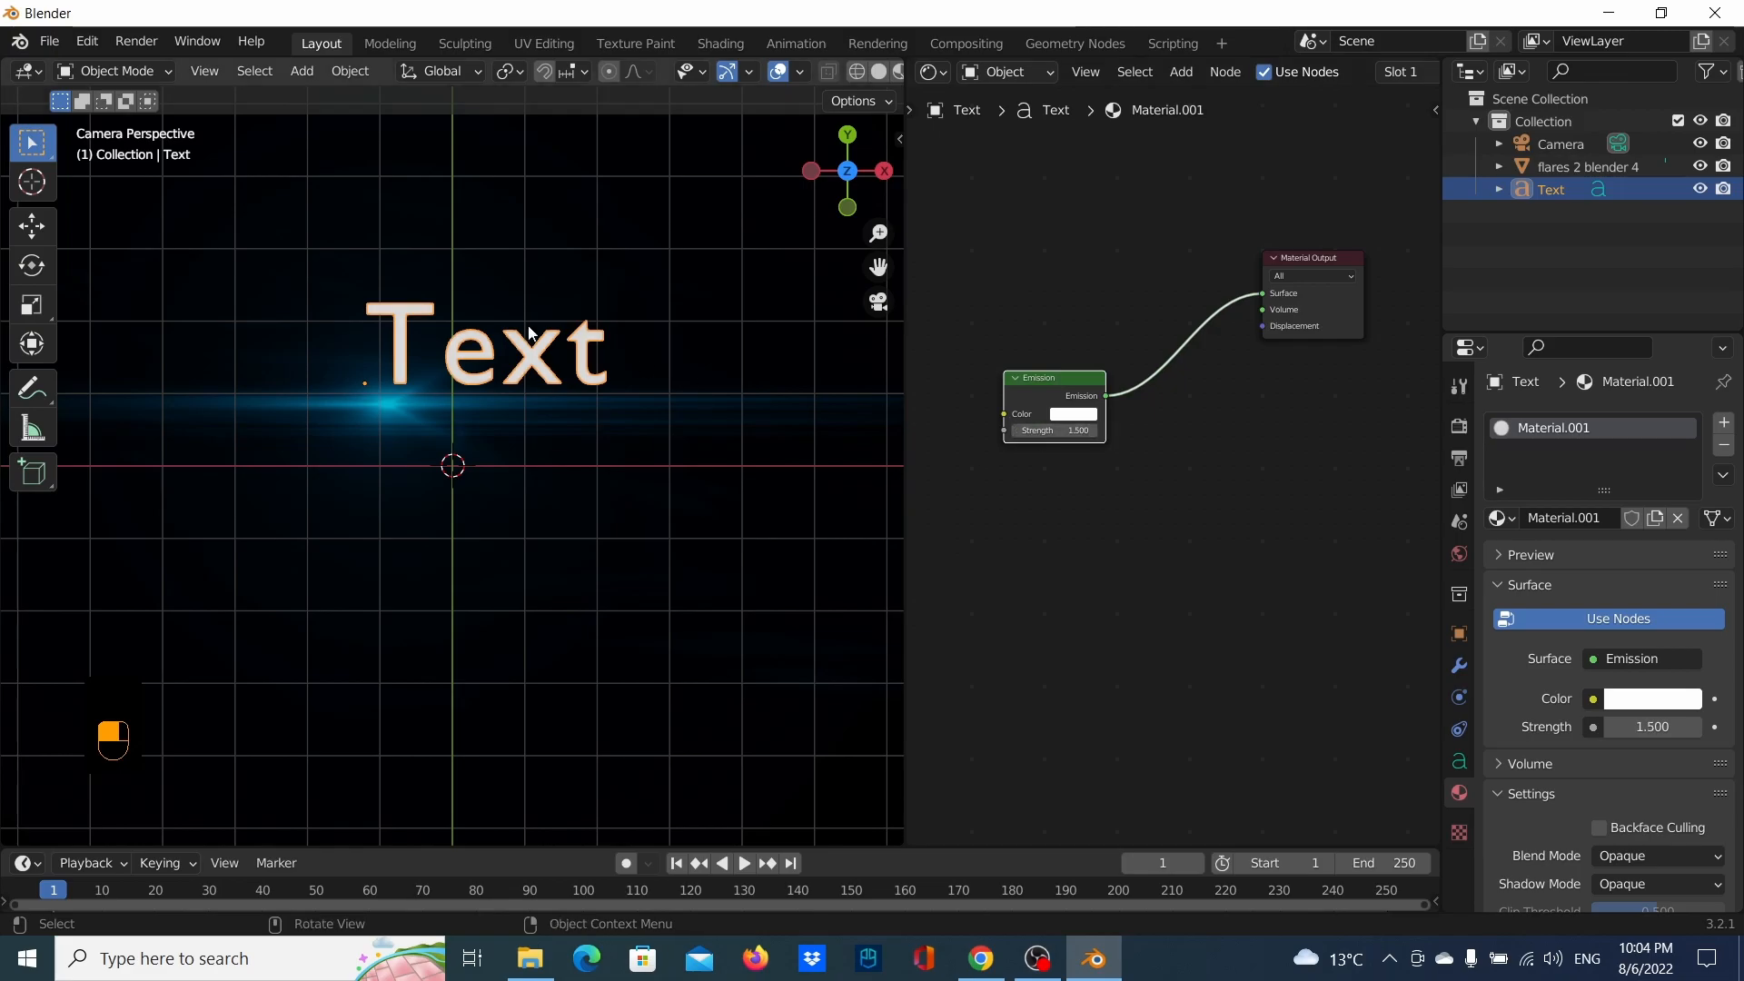
Replace the text object's wording with "Blender" and return to Object Mode
{"action": "scroll", "coordinate": [587, 380], "scroll_direction": "down", "scroll_amount": 1}
{"action": "key", "text": "Tab"}
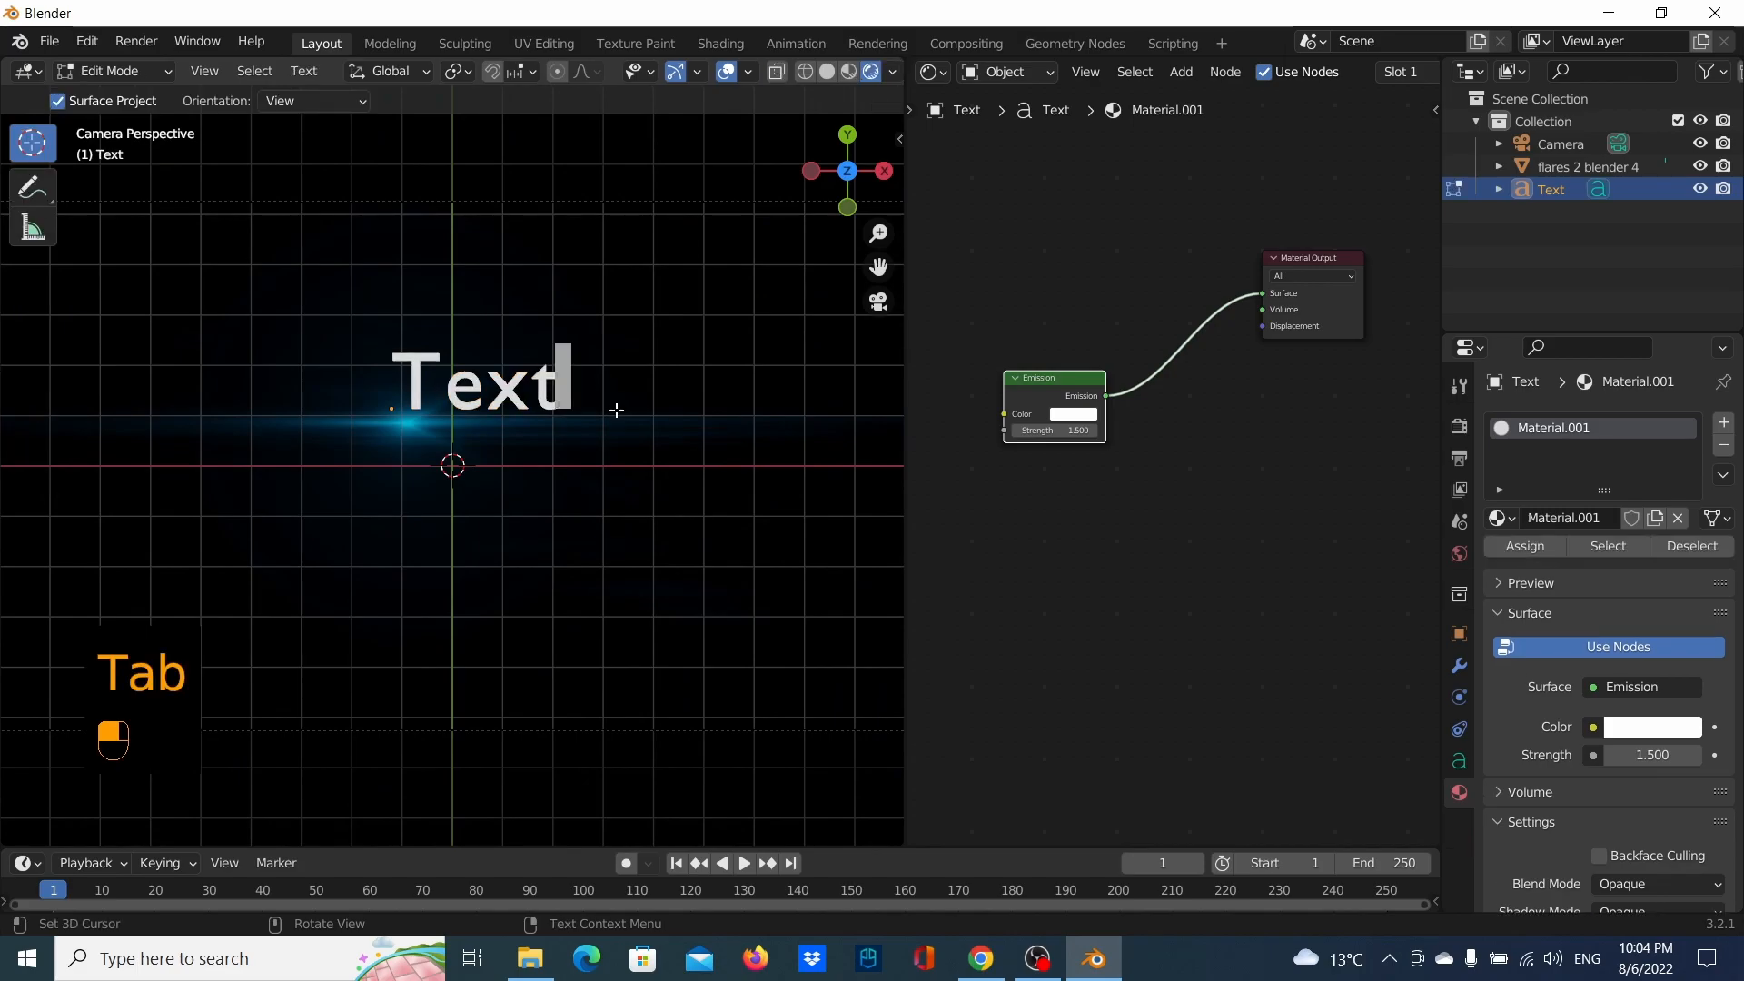
{"action": "key", "text": "BackSpace"}
{"action": "key", "text": "BackSpace"}
{"action": "key", "text": "BackSpace"}
{"action": "key", "text": "BackSpace"}
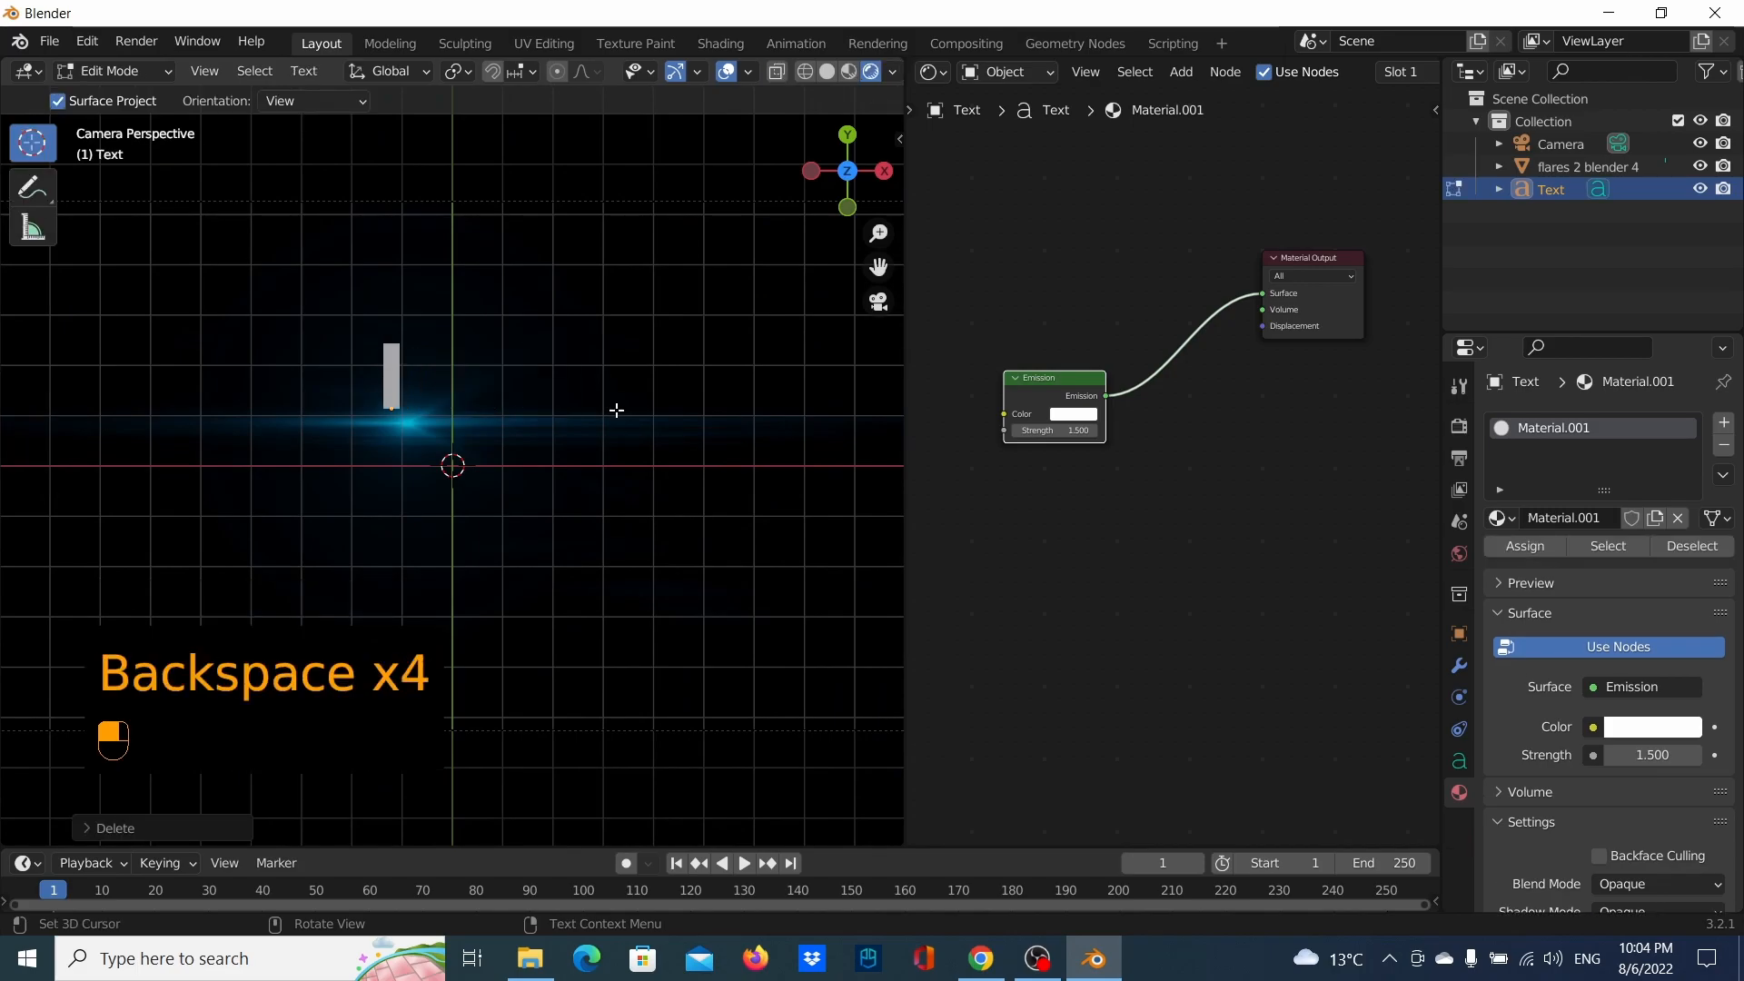
{"action": "type", "text": "b"}
{"action": "key", "text": "Caps_Lock"}
{"action": "key", "text": "BackSpace"}
{"action": "type", "text": "B"}
{"action": "key", "text": "Caps_Lock"}
{"action": "type", "text": "le"}
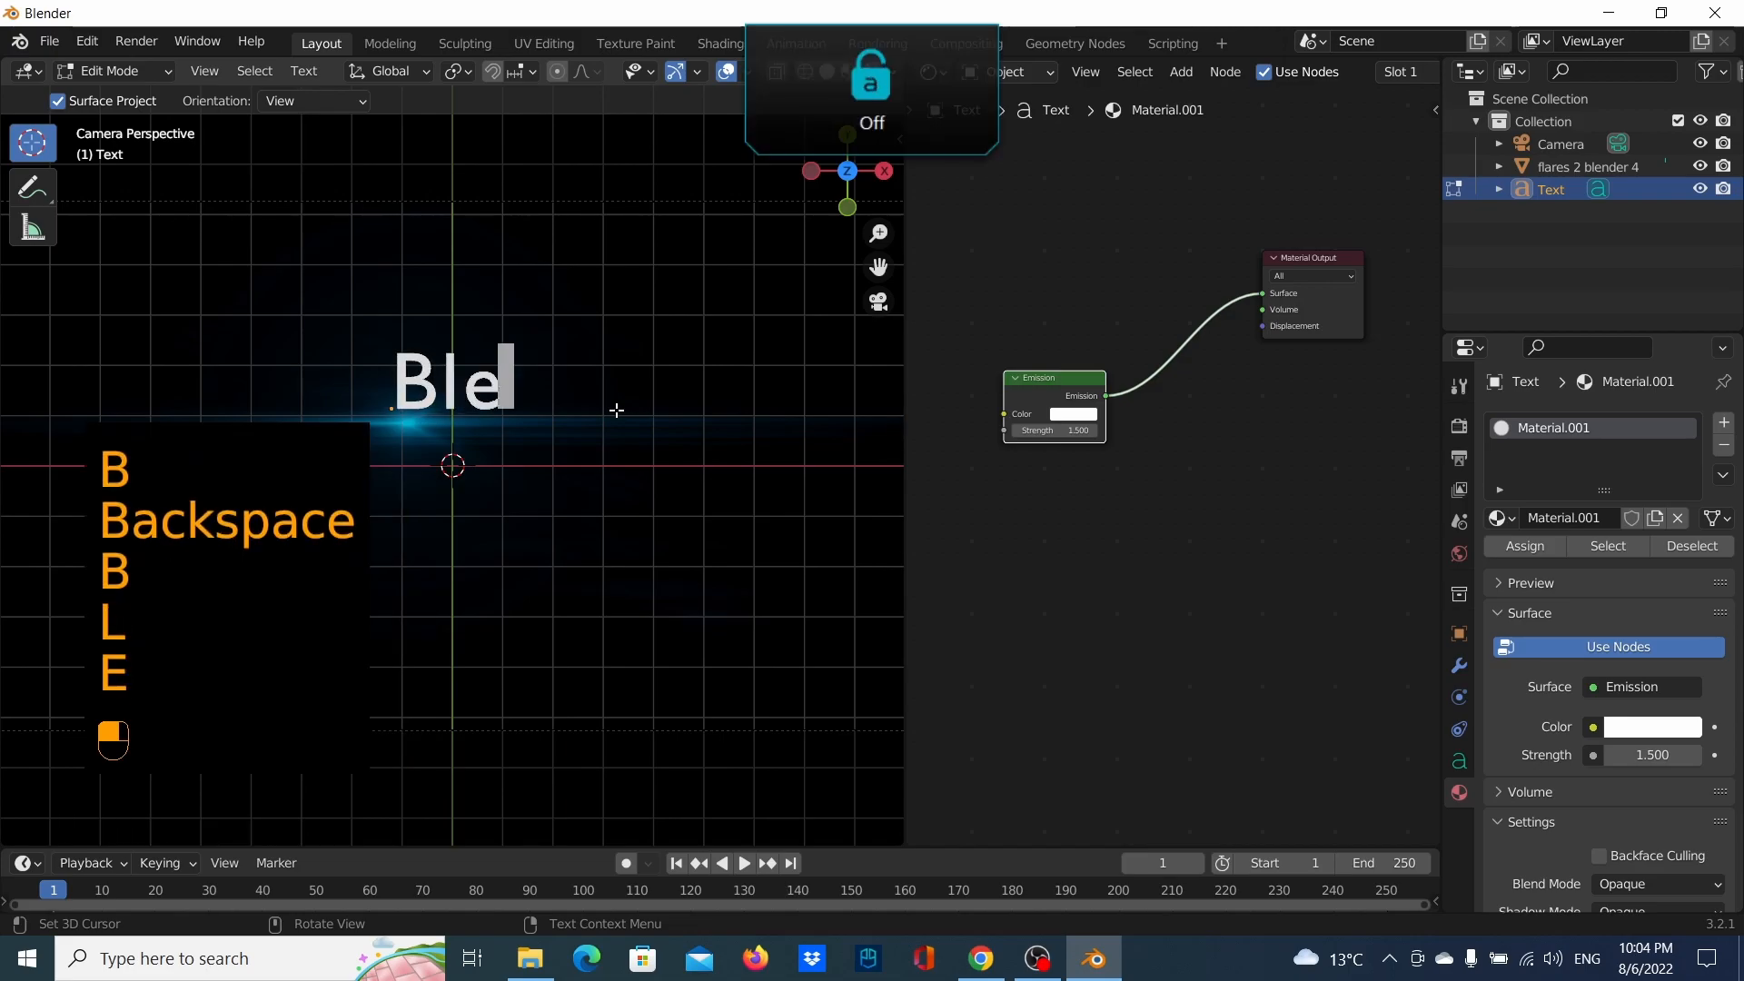
{"action": "type", "text": "nder"}
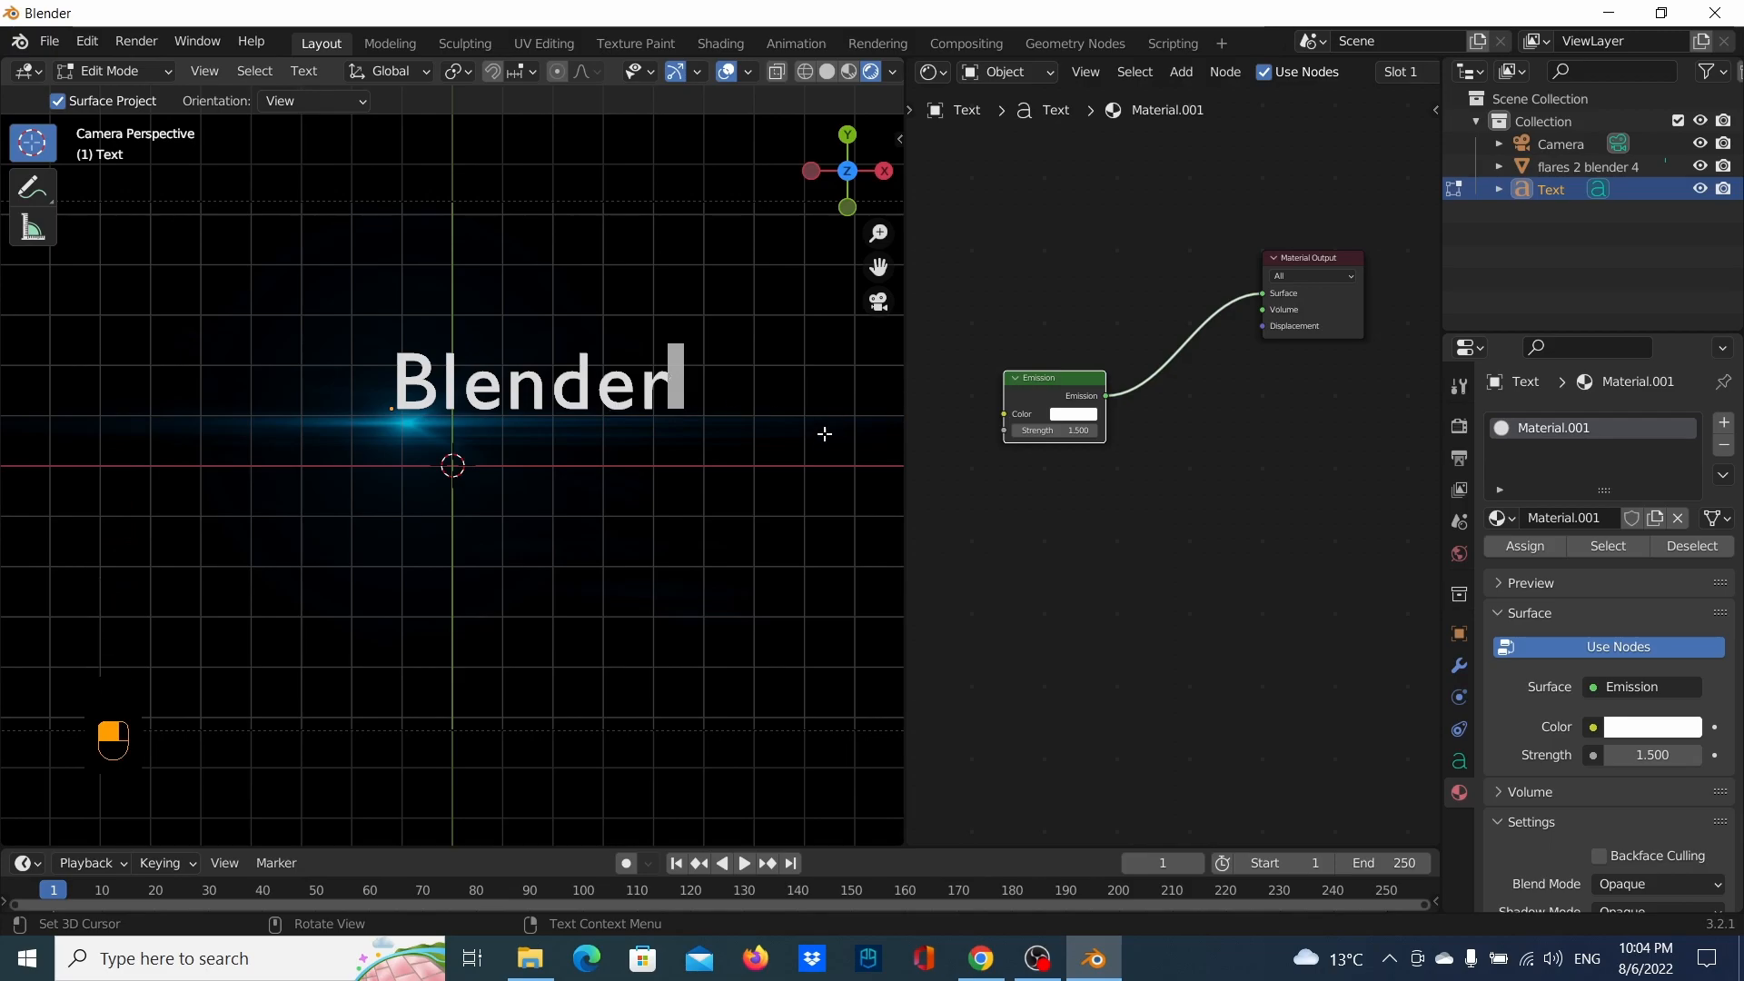
{"action": "key", "text": "Tab"}
Load Arial Italic (ariali.ttf) from the Windows fonts folder as the text's regular font
{"action": "scroll", "coordinate": [1572, 760], "scroll_direction": "down", "scroll_amount": 2}
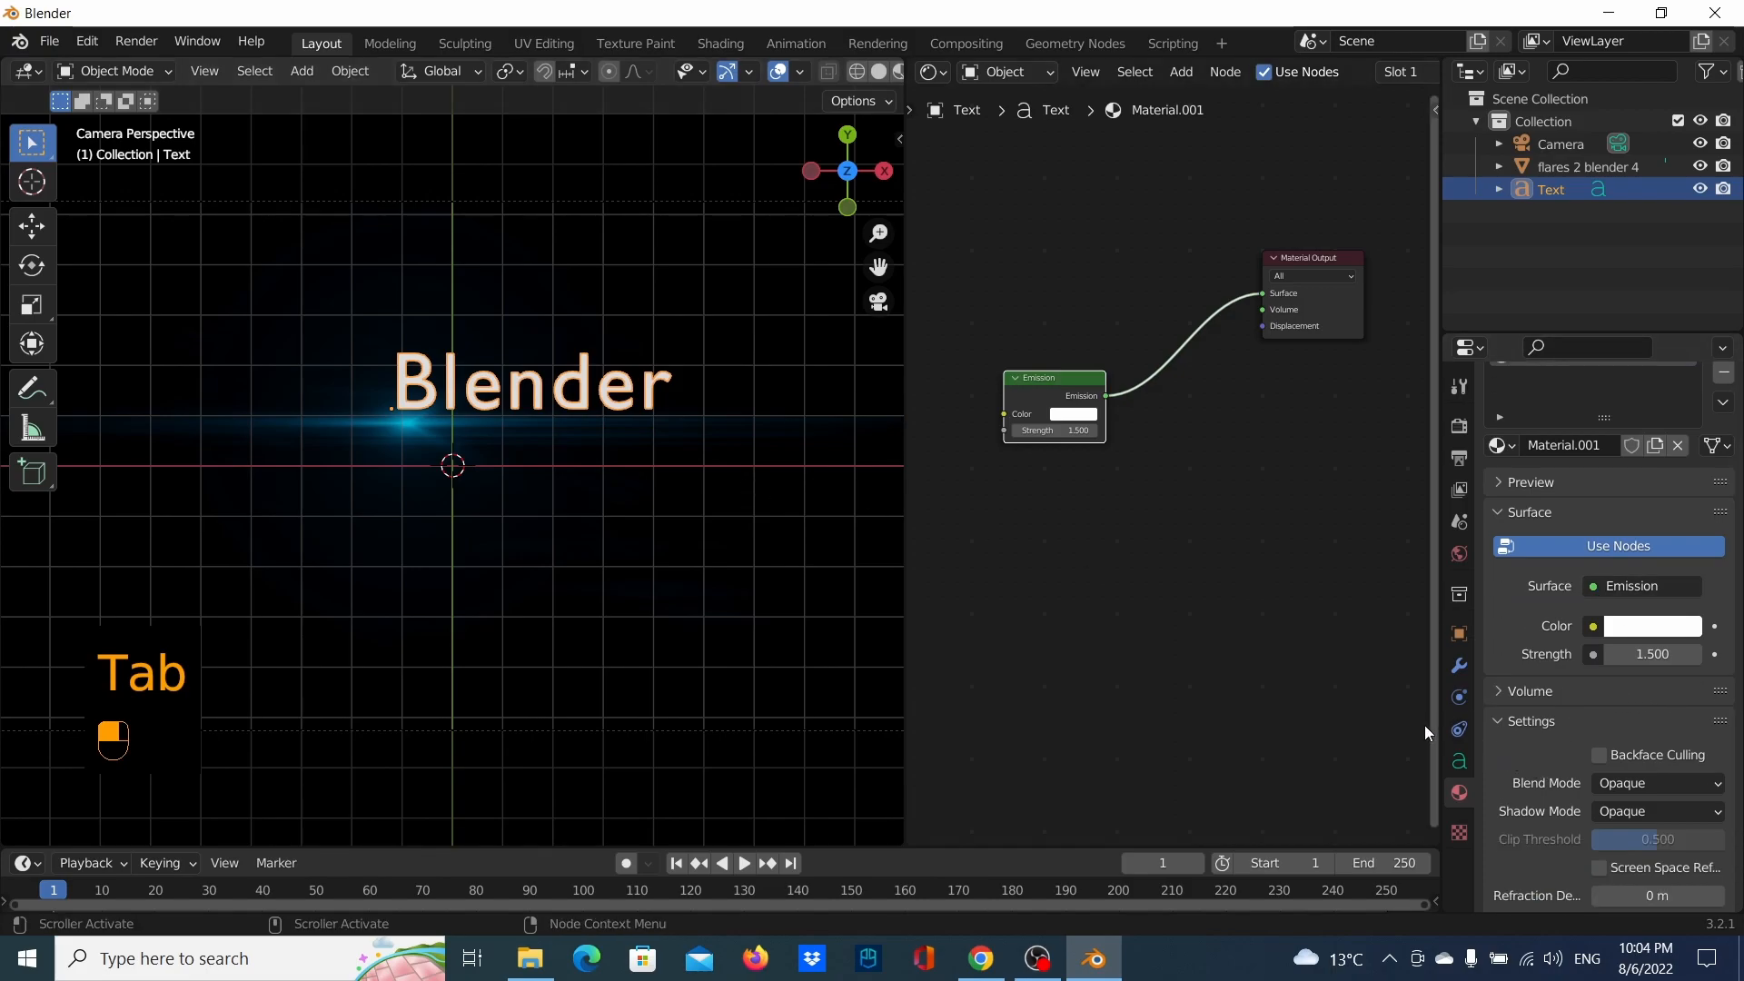
{"action": "left_click", "coordinate": [1459, 760]}
{"action": "scroll", "coordinate": [1643, 772], "scroll_direction": "down", "scroll_amount": 2}
{"action": "scroll", "coordinate": [1640, 763], "scroll_direction": "down", "scroll_amount": 3}
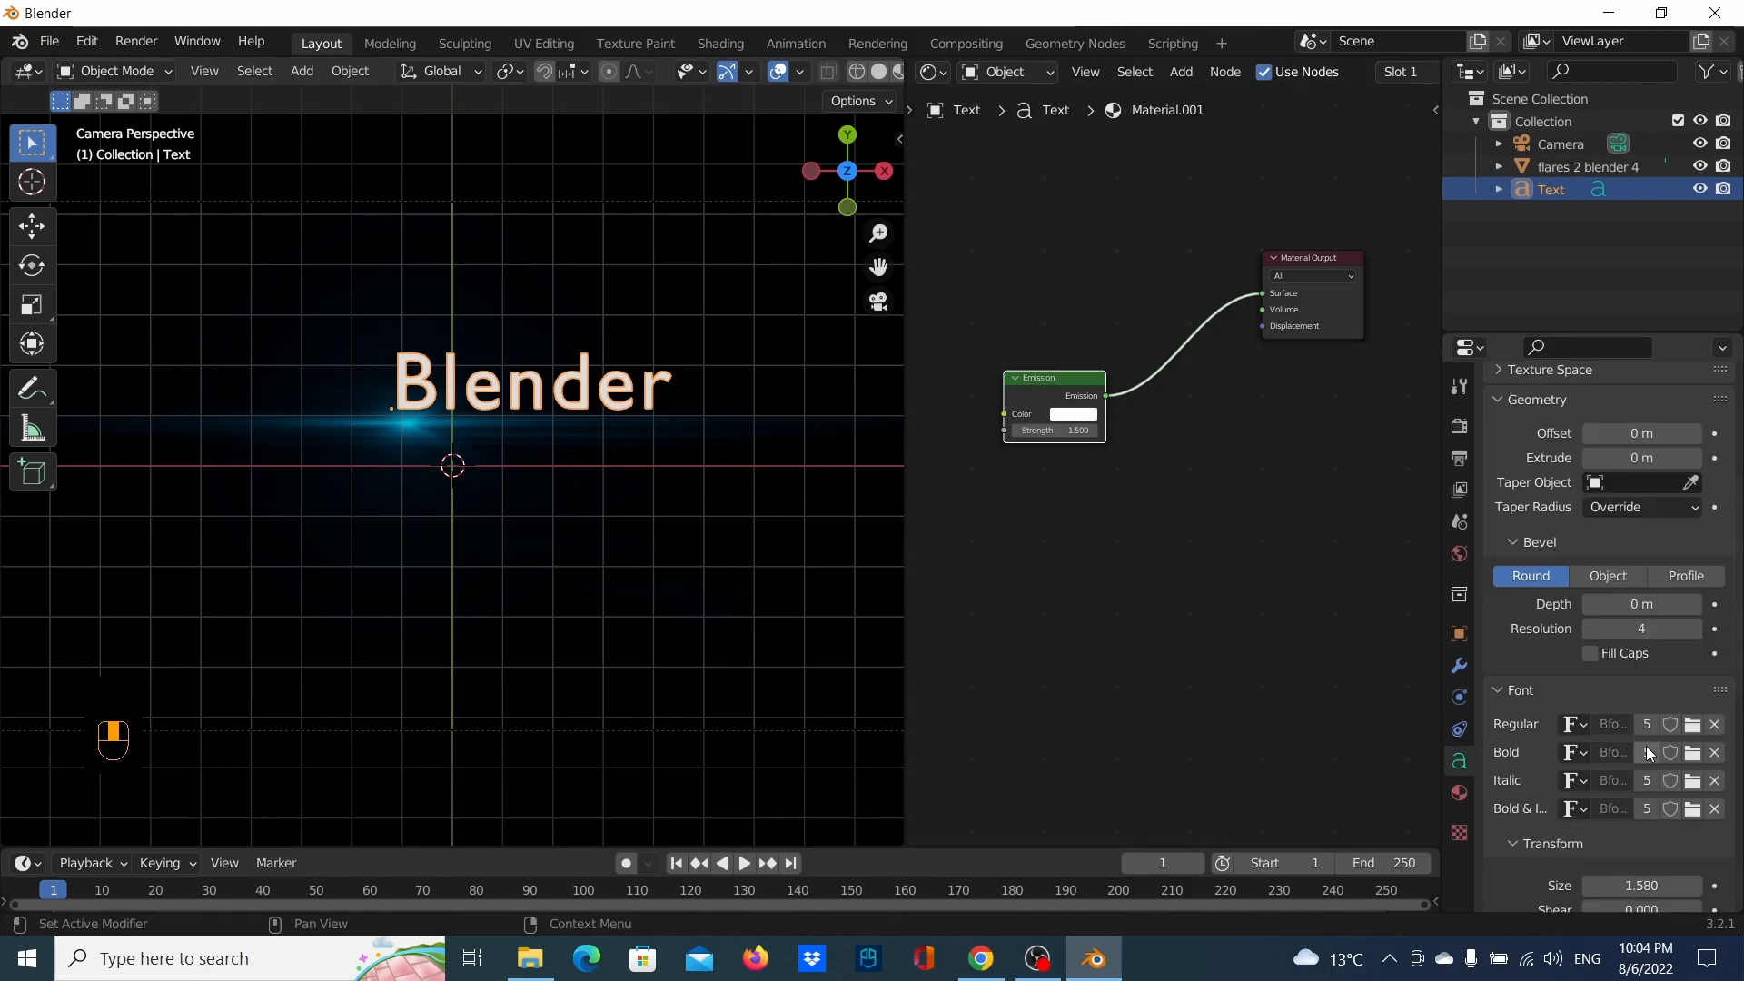
{"action": "left_click", "coordinate": [1691, 725]}
{"action": "scroll", "coordinate": [1381, 661], "scroll_direction": "down", "scroll_amount": 3}
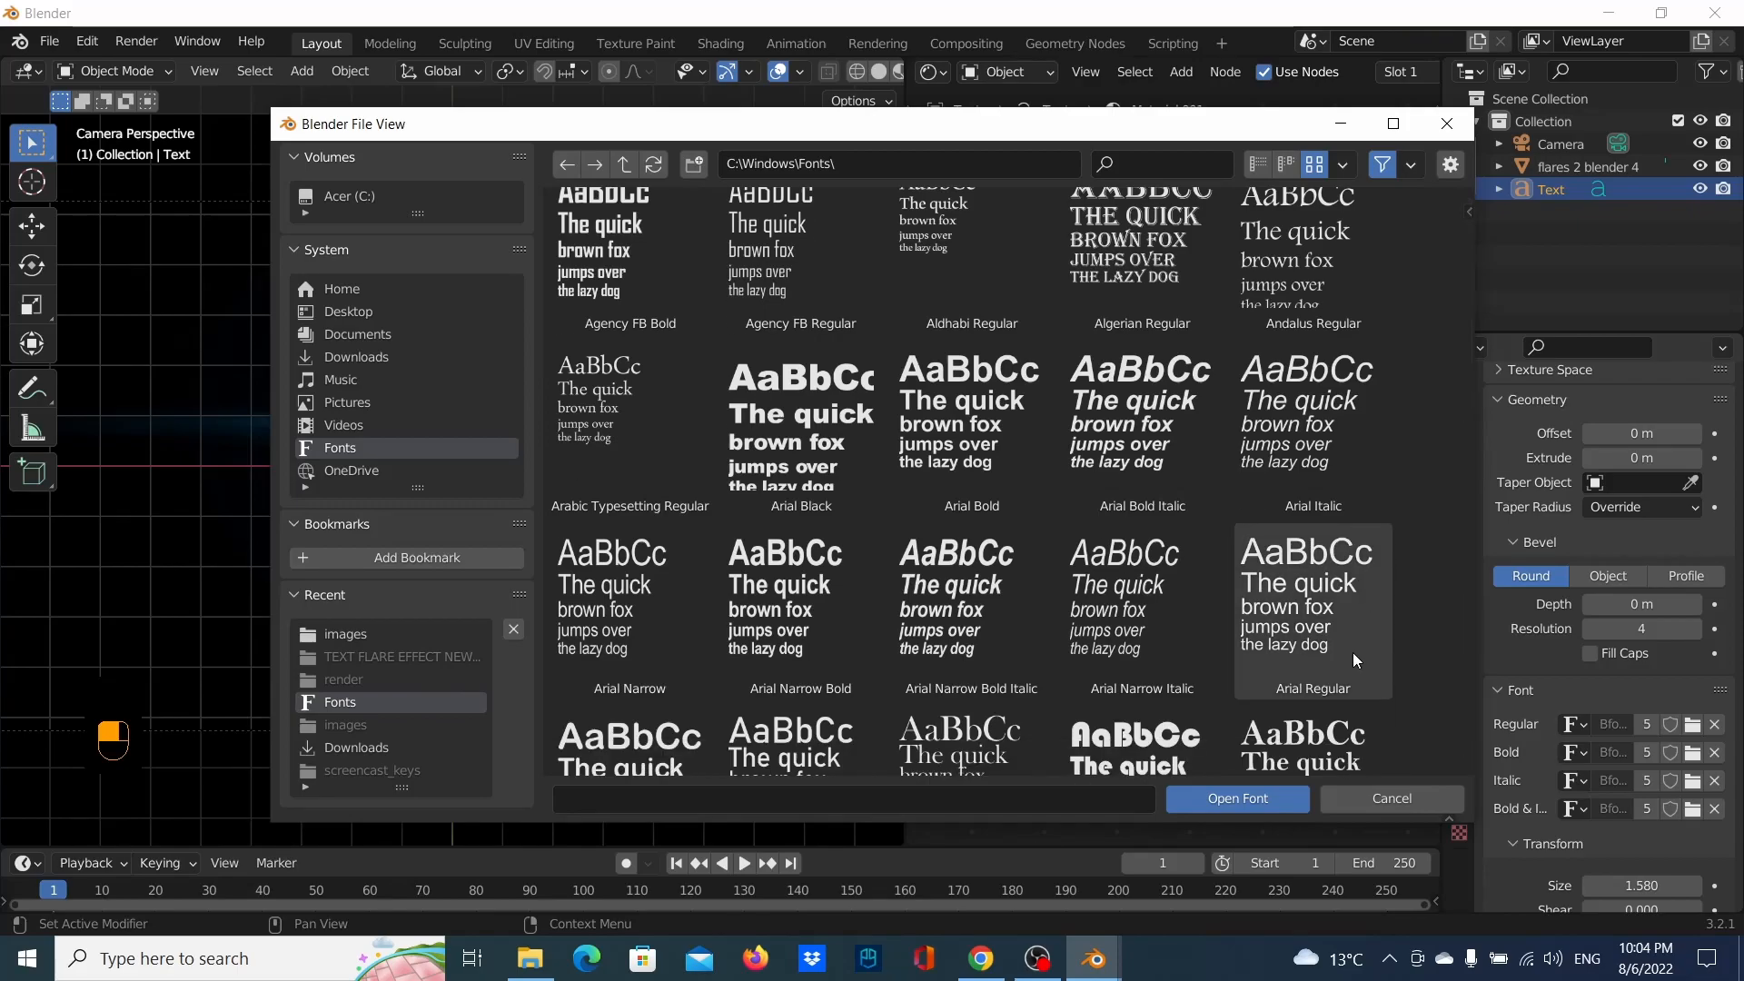
{"action": "scroll", "coordinate": [1323, 664], "scroll_direction": "down", "scroll_amount": 2}
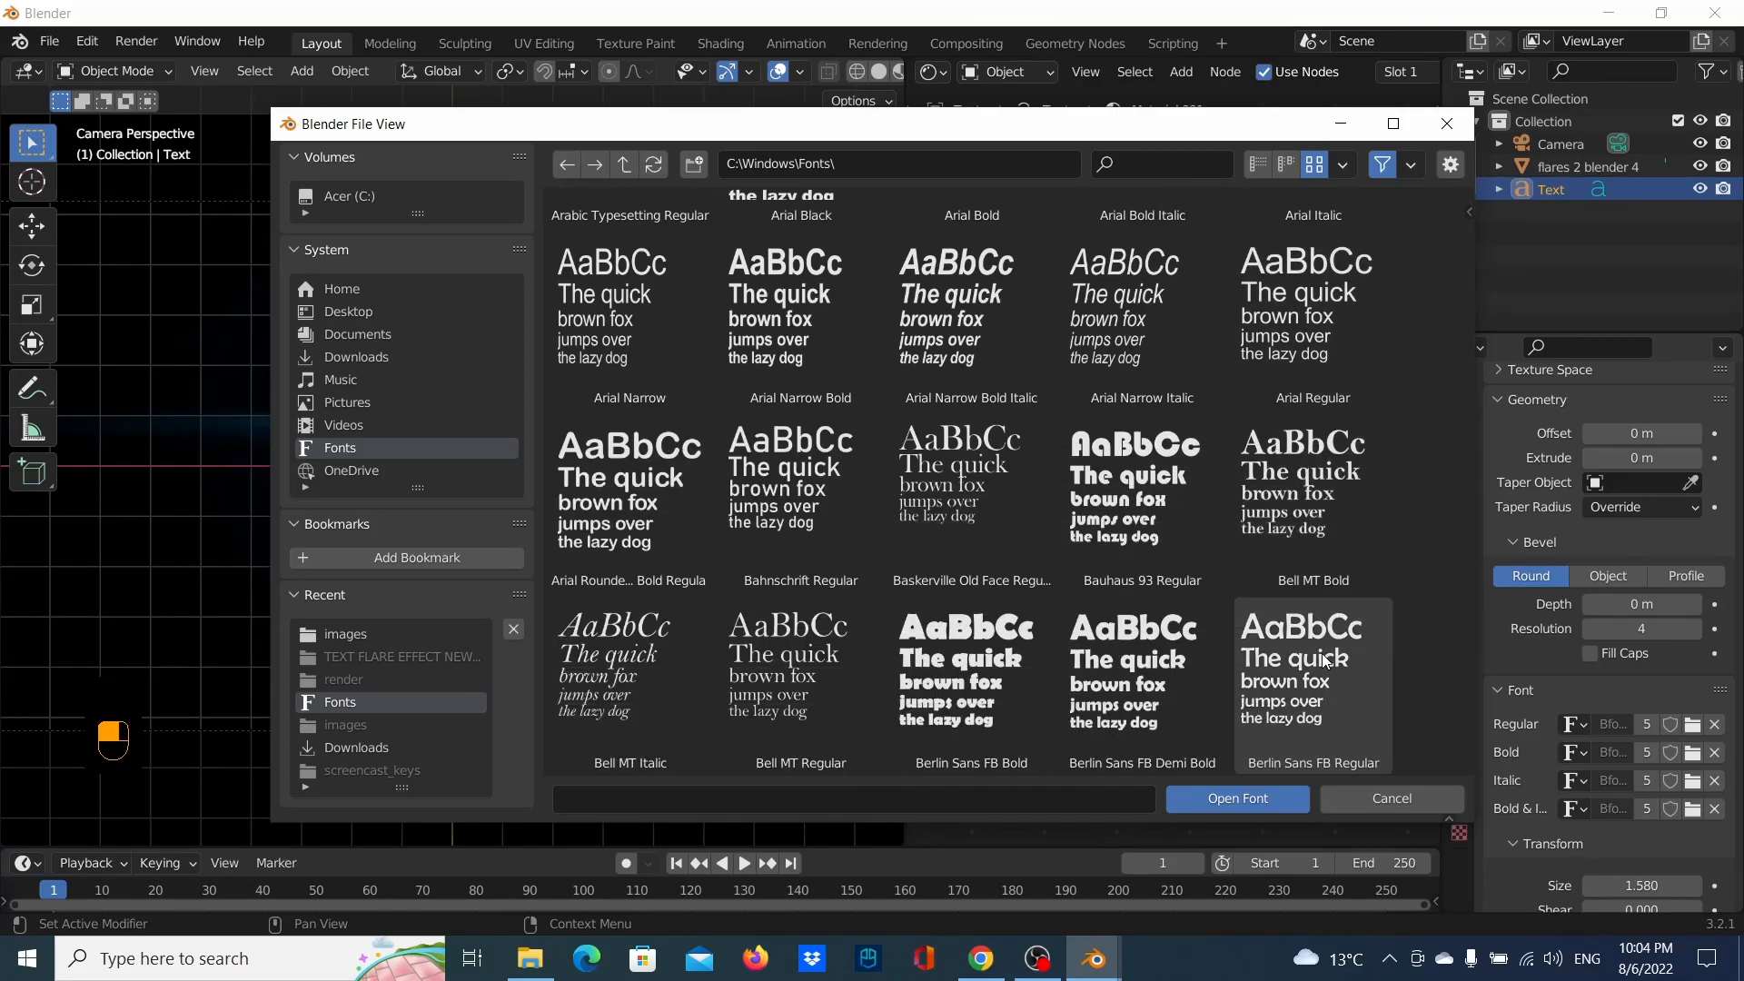
{"action": "scroll", "coordinate": [1319, 658], "scroll_direction": "down", "scroll_amount": 3}
{"action": "scroll", "coordinate": [1283, 627], "scroll_direction": "up", "scroll_amount": 2}
{"action": "scroll", "coordinate": [1283, 627], "scroll_direction": "up", "scroll_amount": 4}
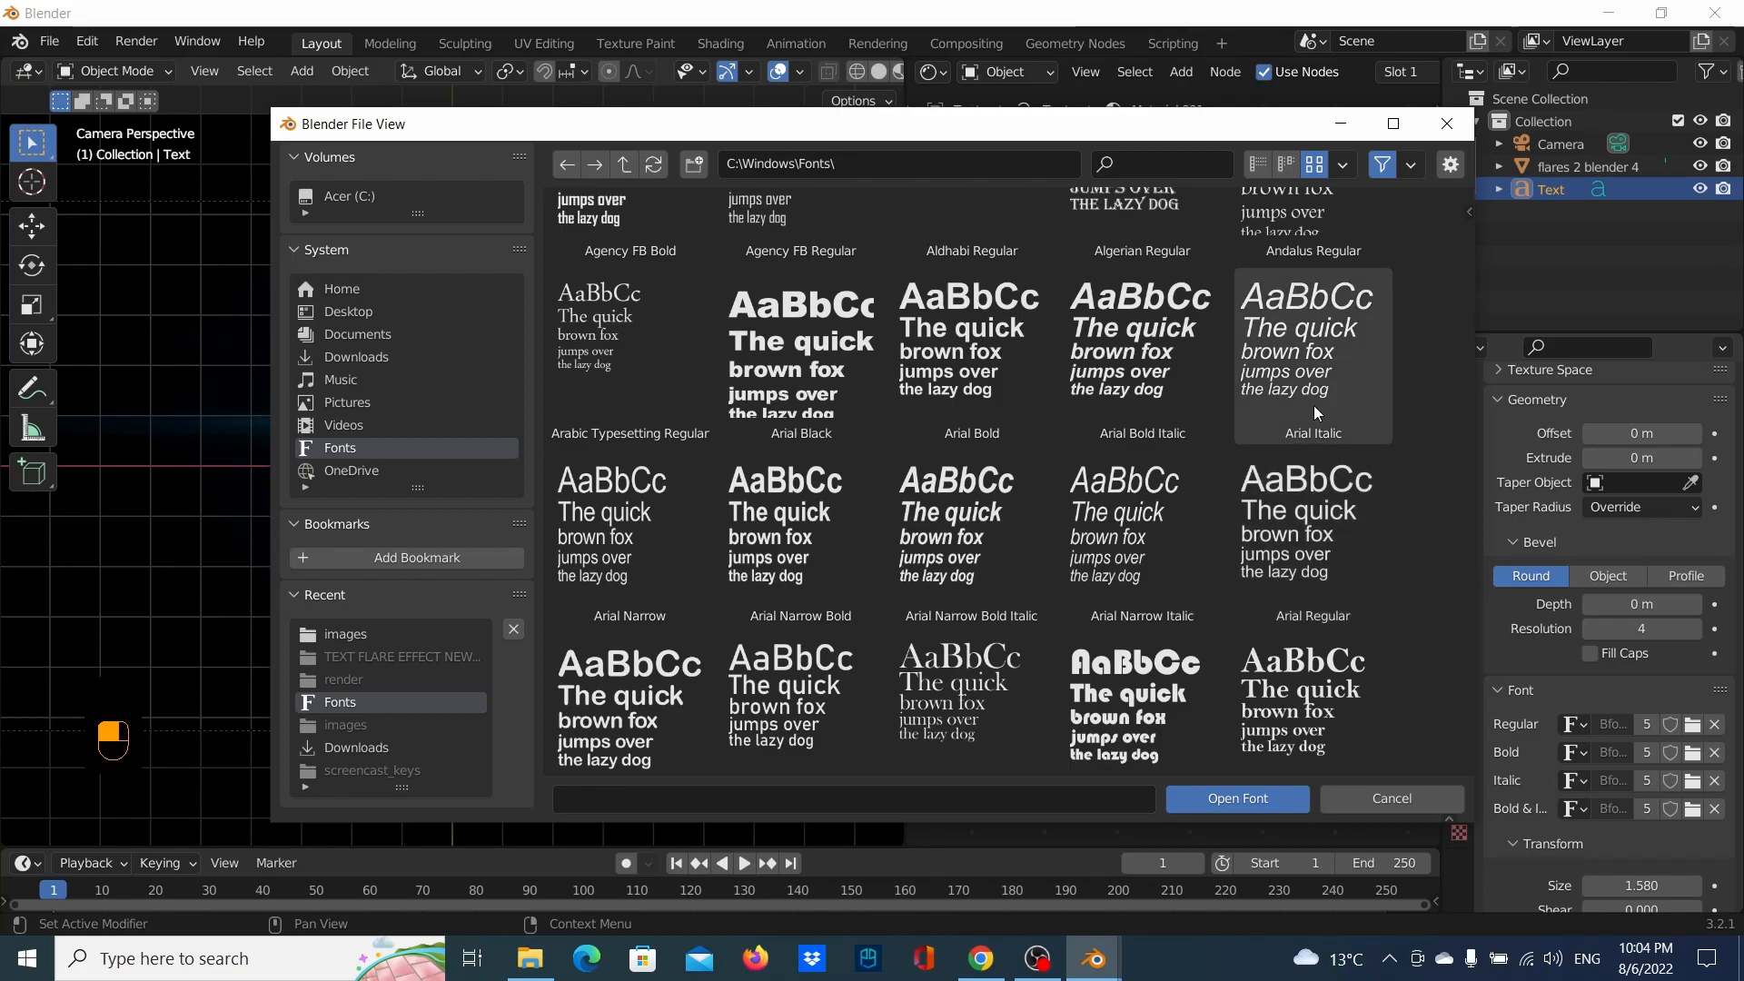
{"action": "left_click", "coordinate": [1314, 406]}
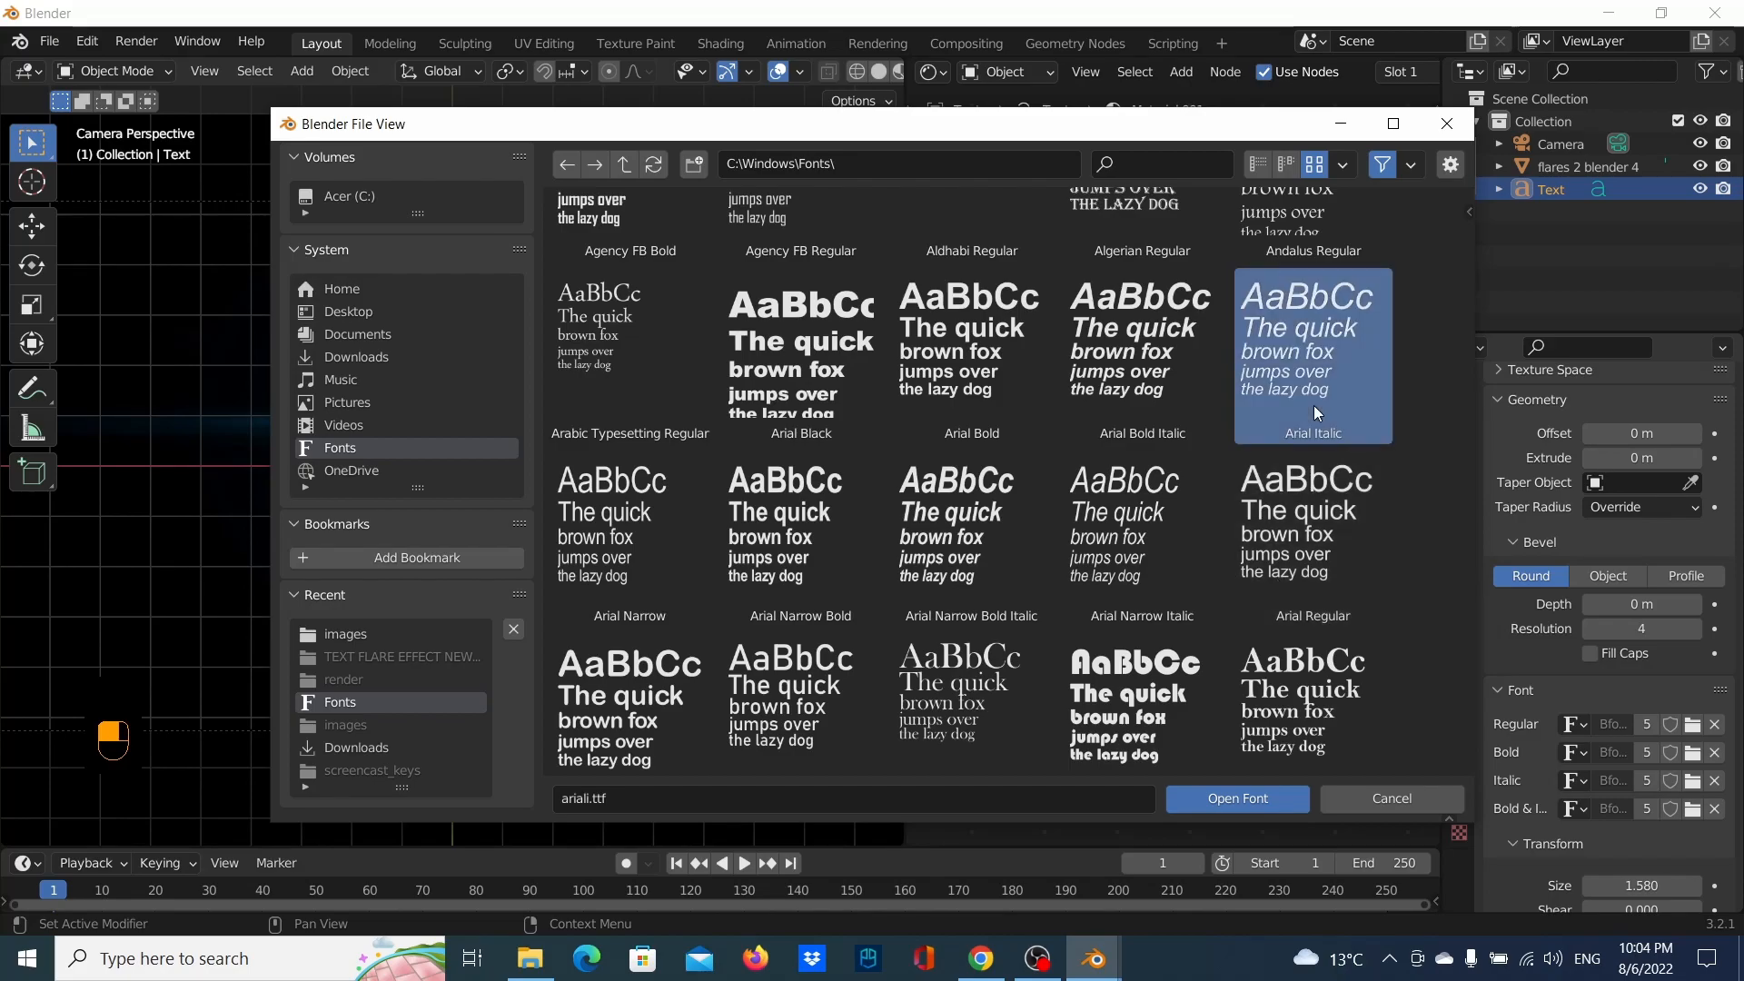
{"action": "left_click", "coordinate": [1217, 803]}
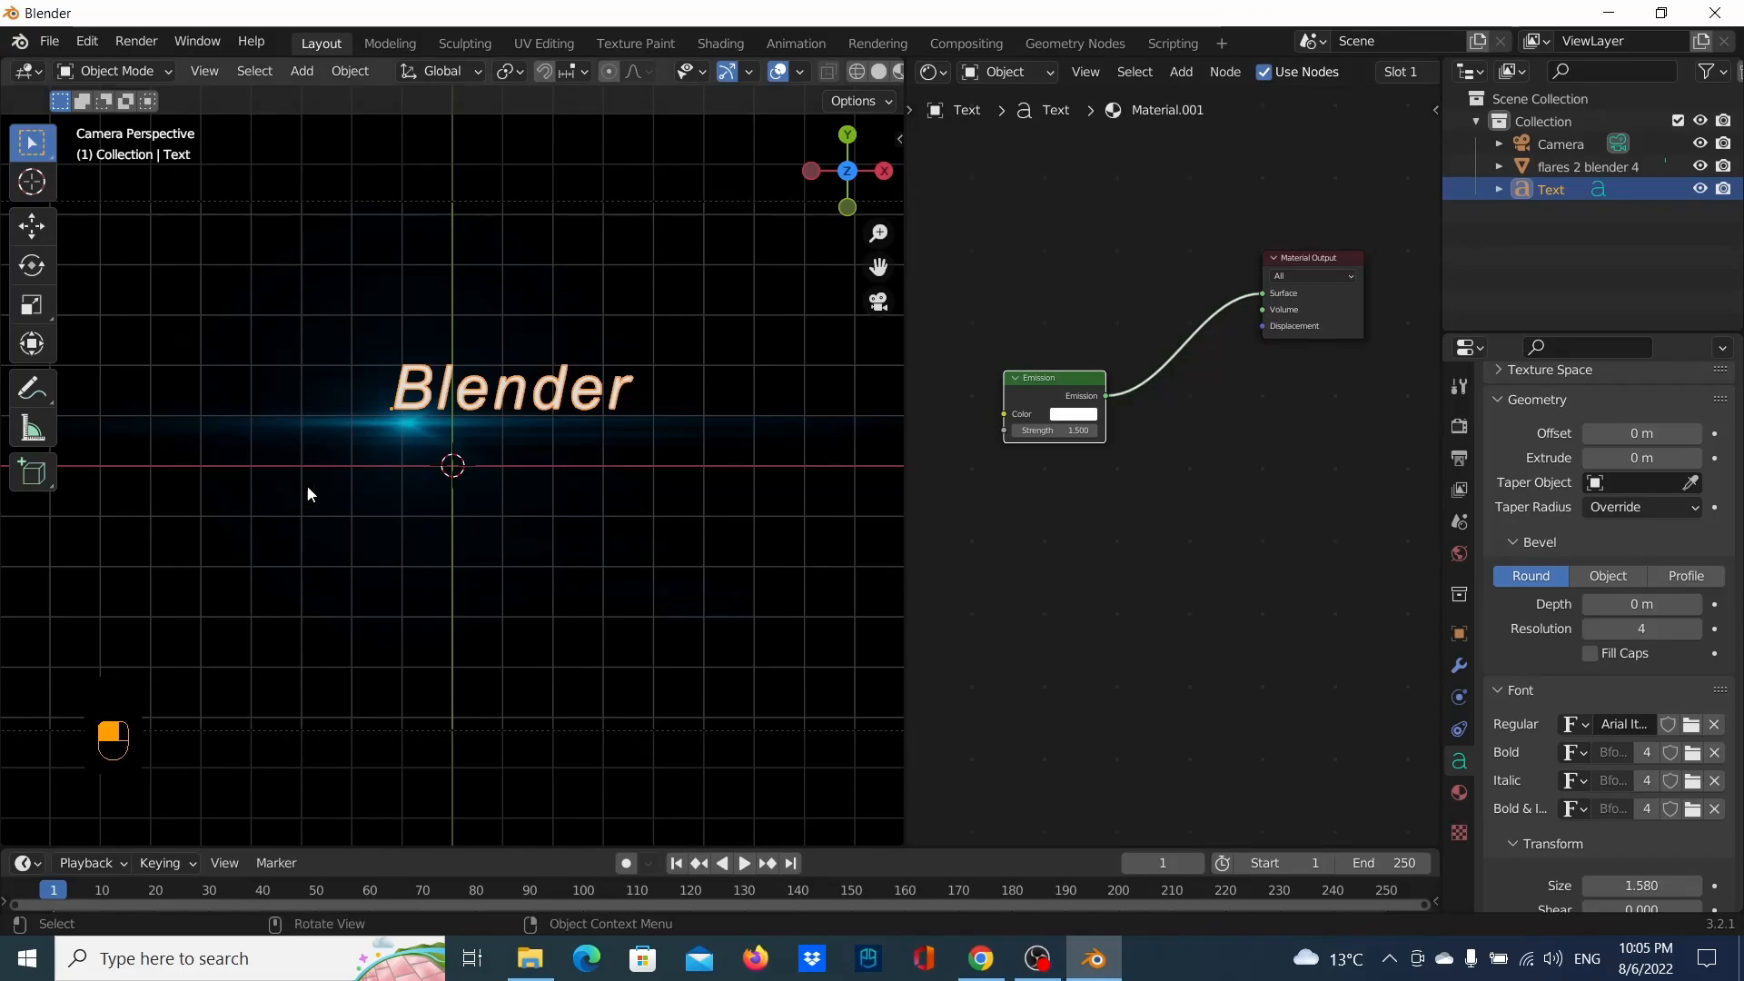
Move the text in the negative X direction until it is roughly centred in the camera frame
{"action": "scroll", "coordinate": [522, 445], "scroll_direction": "down", "scroll_amount": 2}
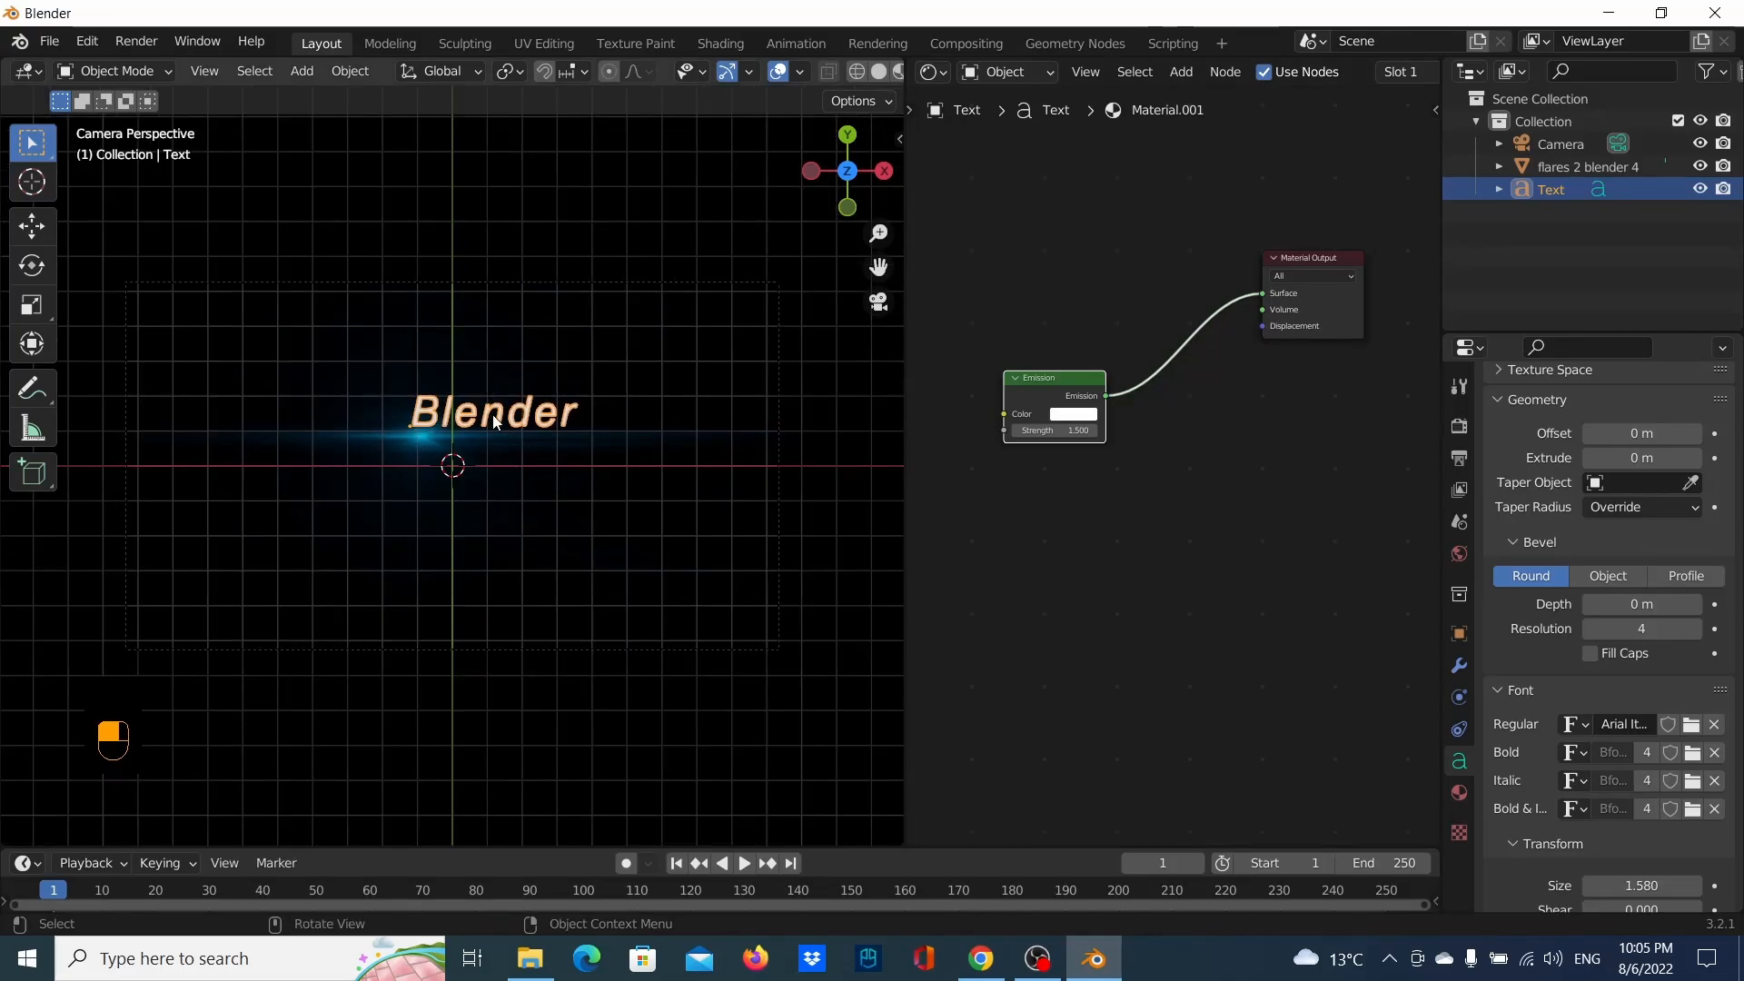
{"action": "scroll", "coordinate": [495, 413], "scroll_direction": "up", "scroll_amount": 2}
{"action": "key", "text": "g"}
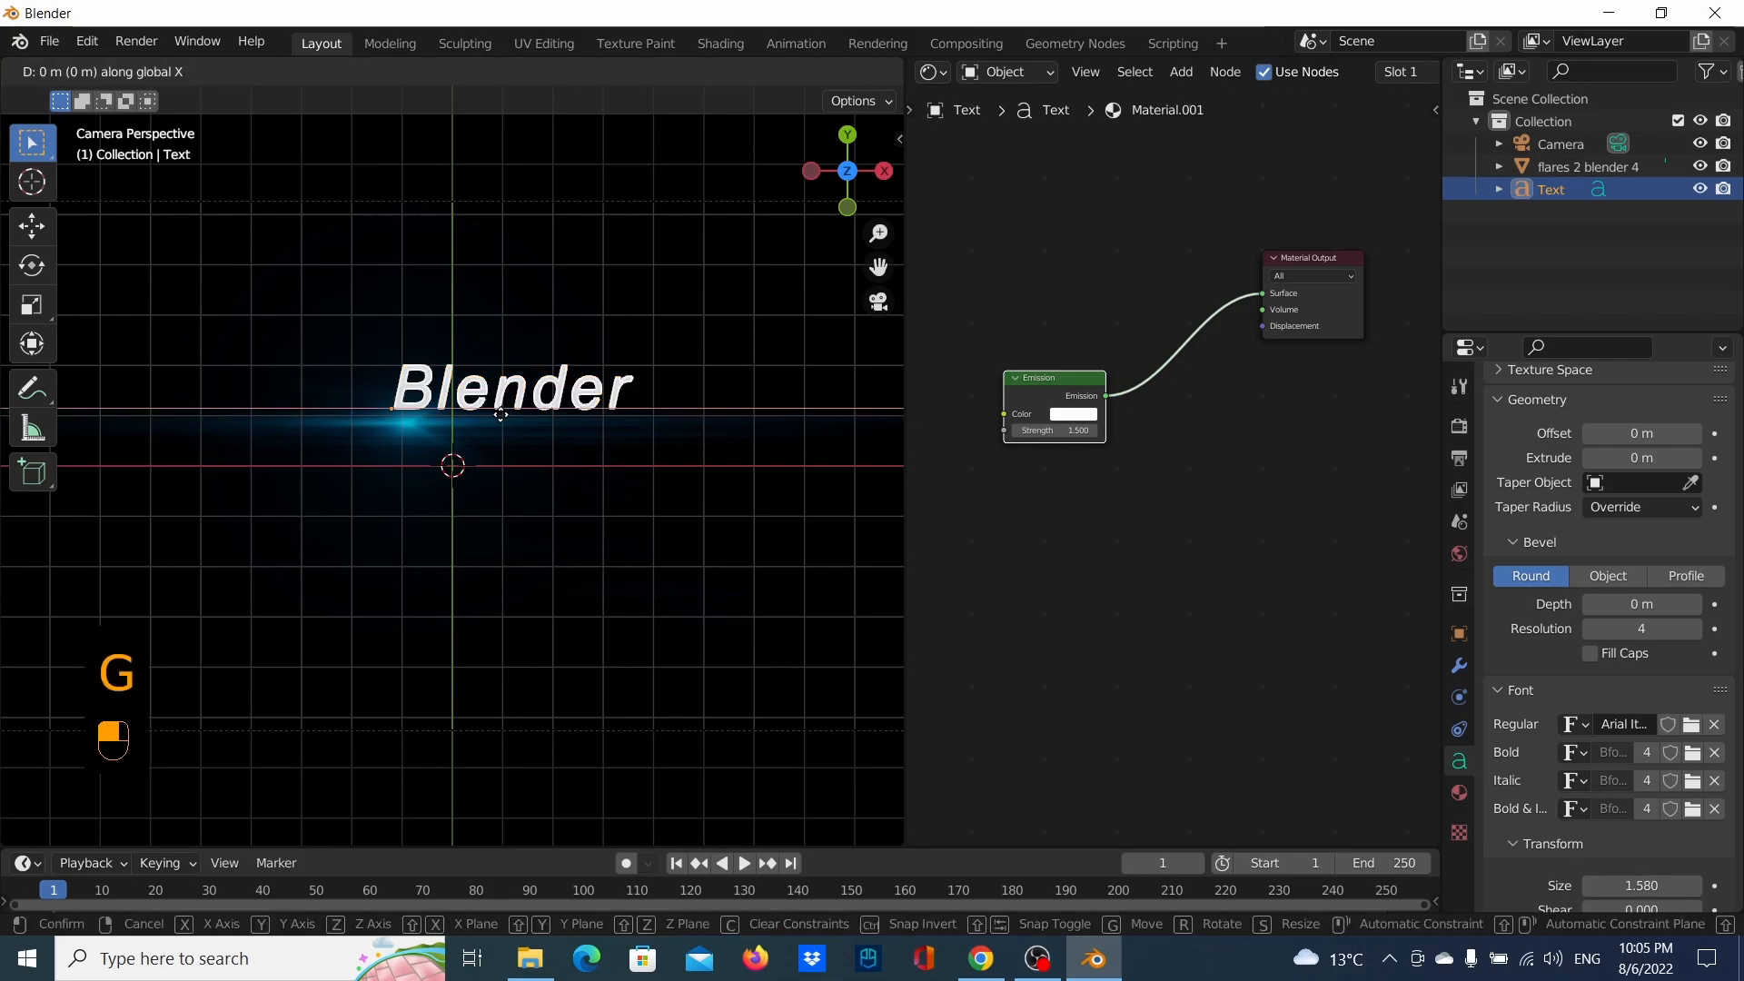
{"action": "left_click", "coordinate": [457, 406]}
{"action": "scroll", "coordinate": [458, 406], "scroll_direction": "down", "scroll_amount": 3}
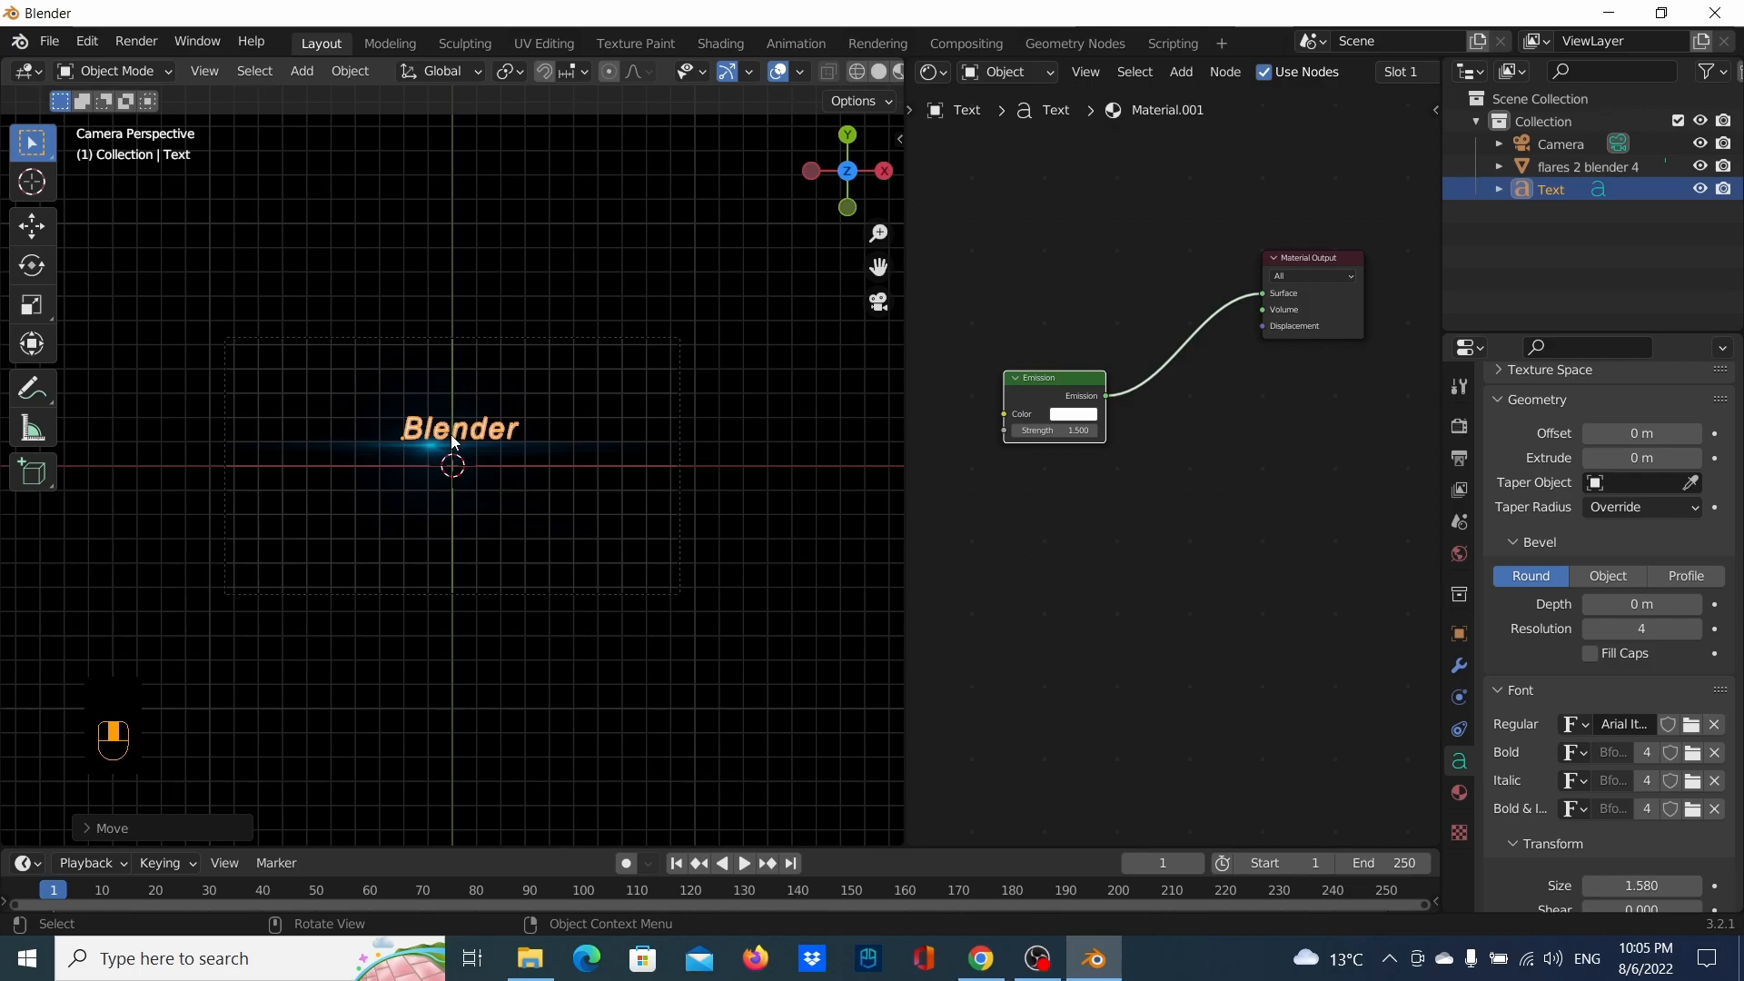
Render the current frame to check the text over the flare, and close the render window
{"action": "scroll", "coordinate": [434, 451], "scroll_direction": "up", "scroll_amount": 3}
{"action": "scroll", "coordinate": [434, 451], "scroll_direction": "down", "scroll_amount": 3}
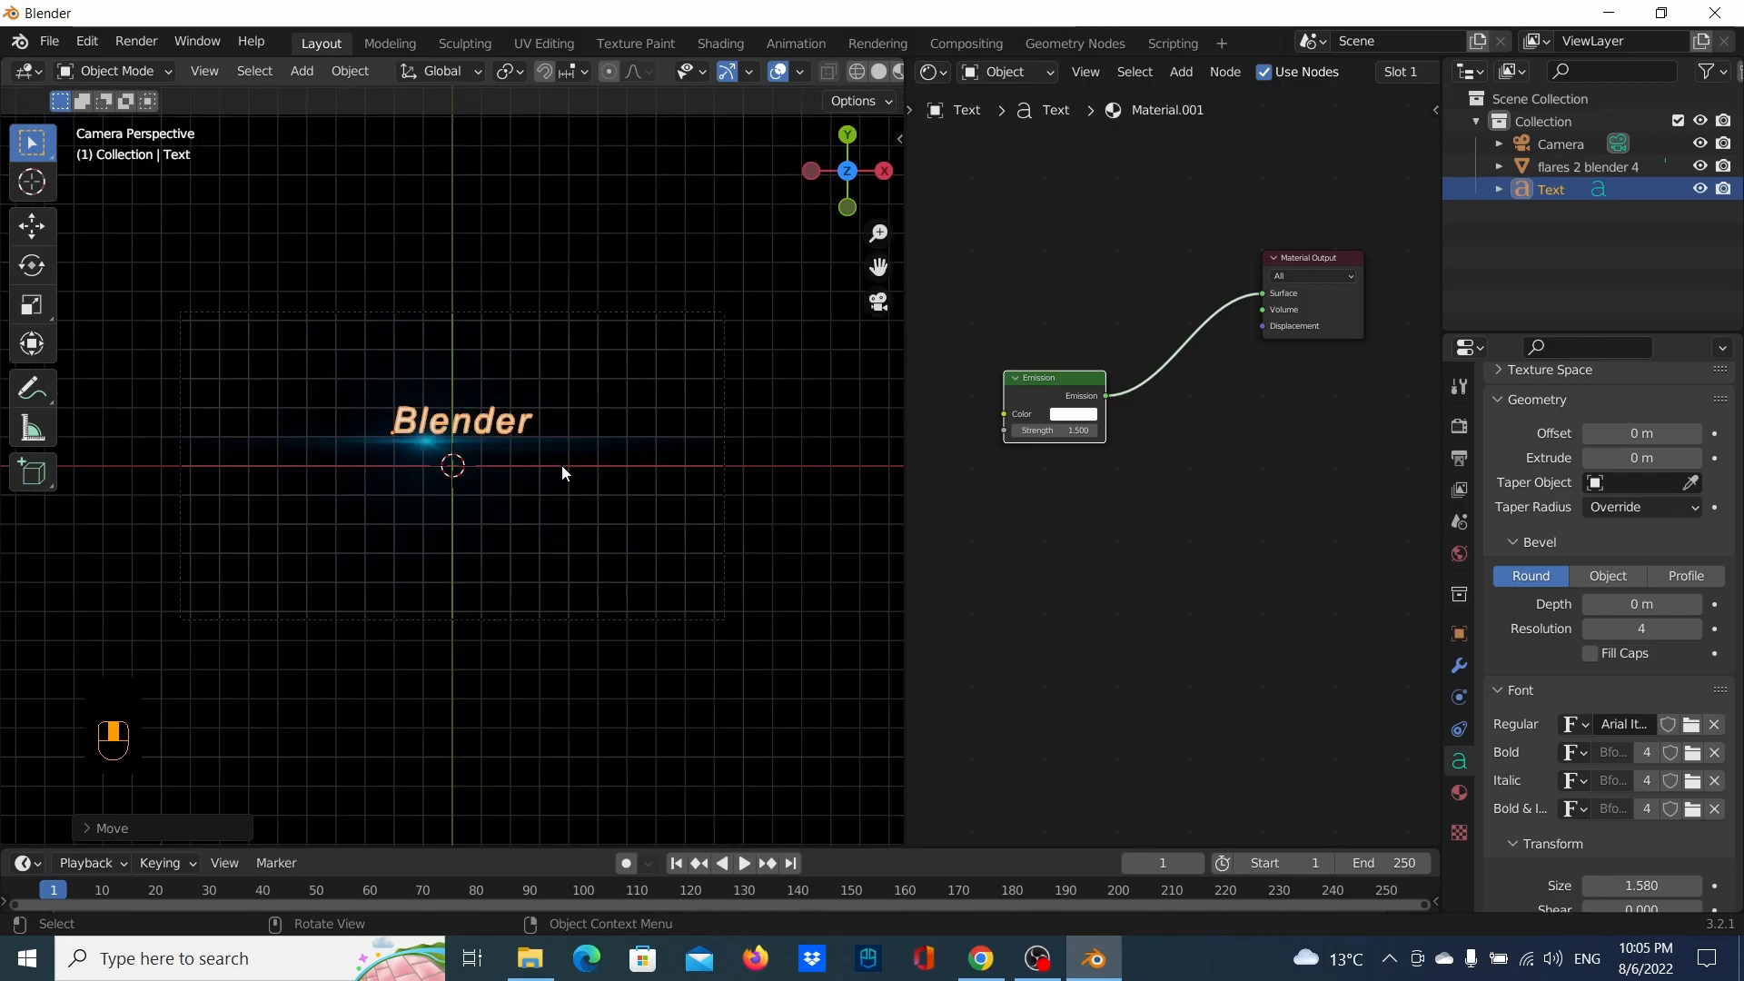
{"action": "left_click", "coordinate": [134, 42]}
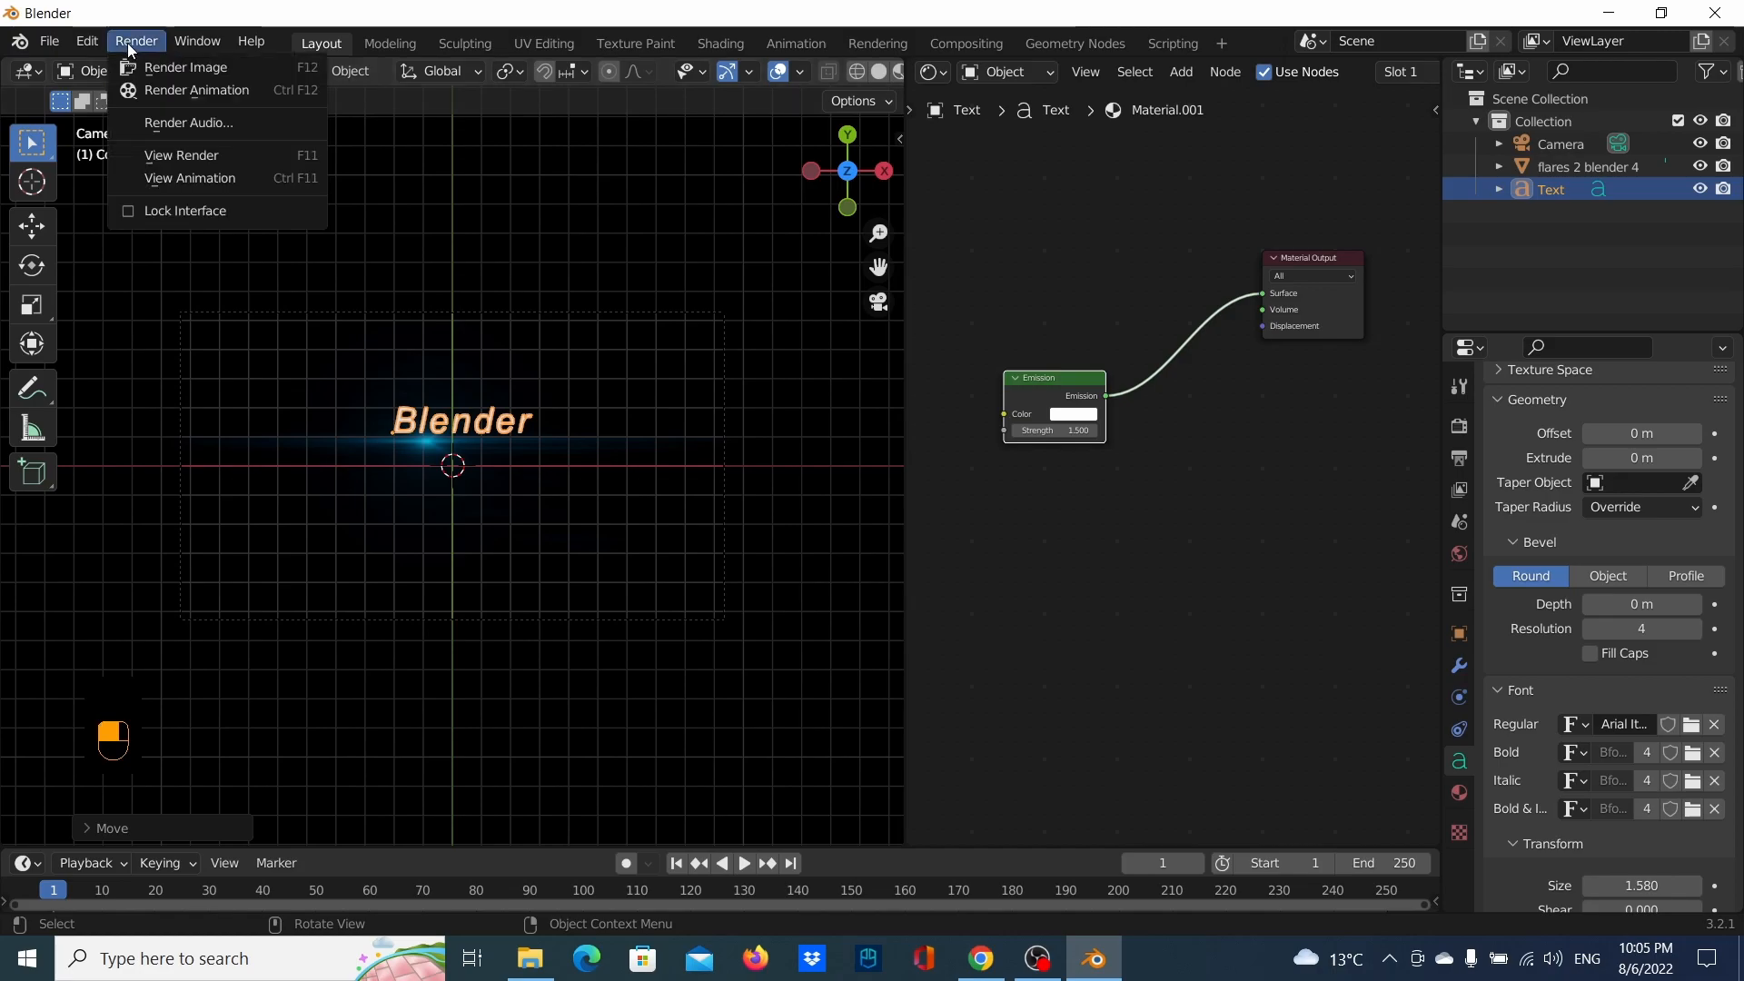
{"action": "left_click", "coordinate": [159, 67]}
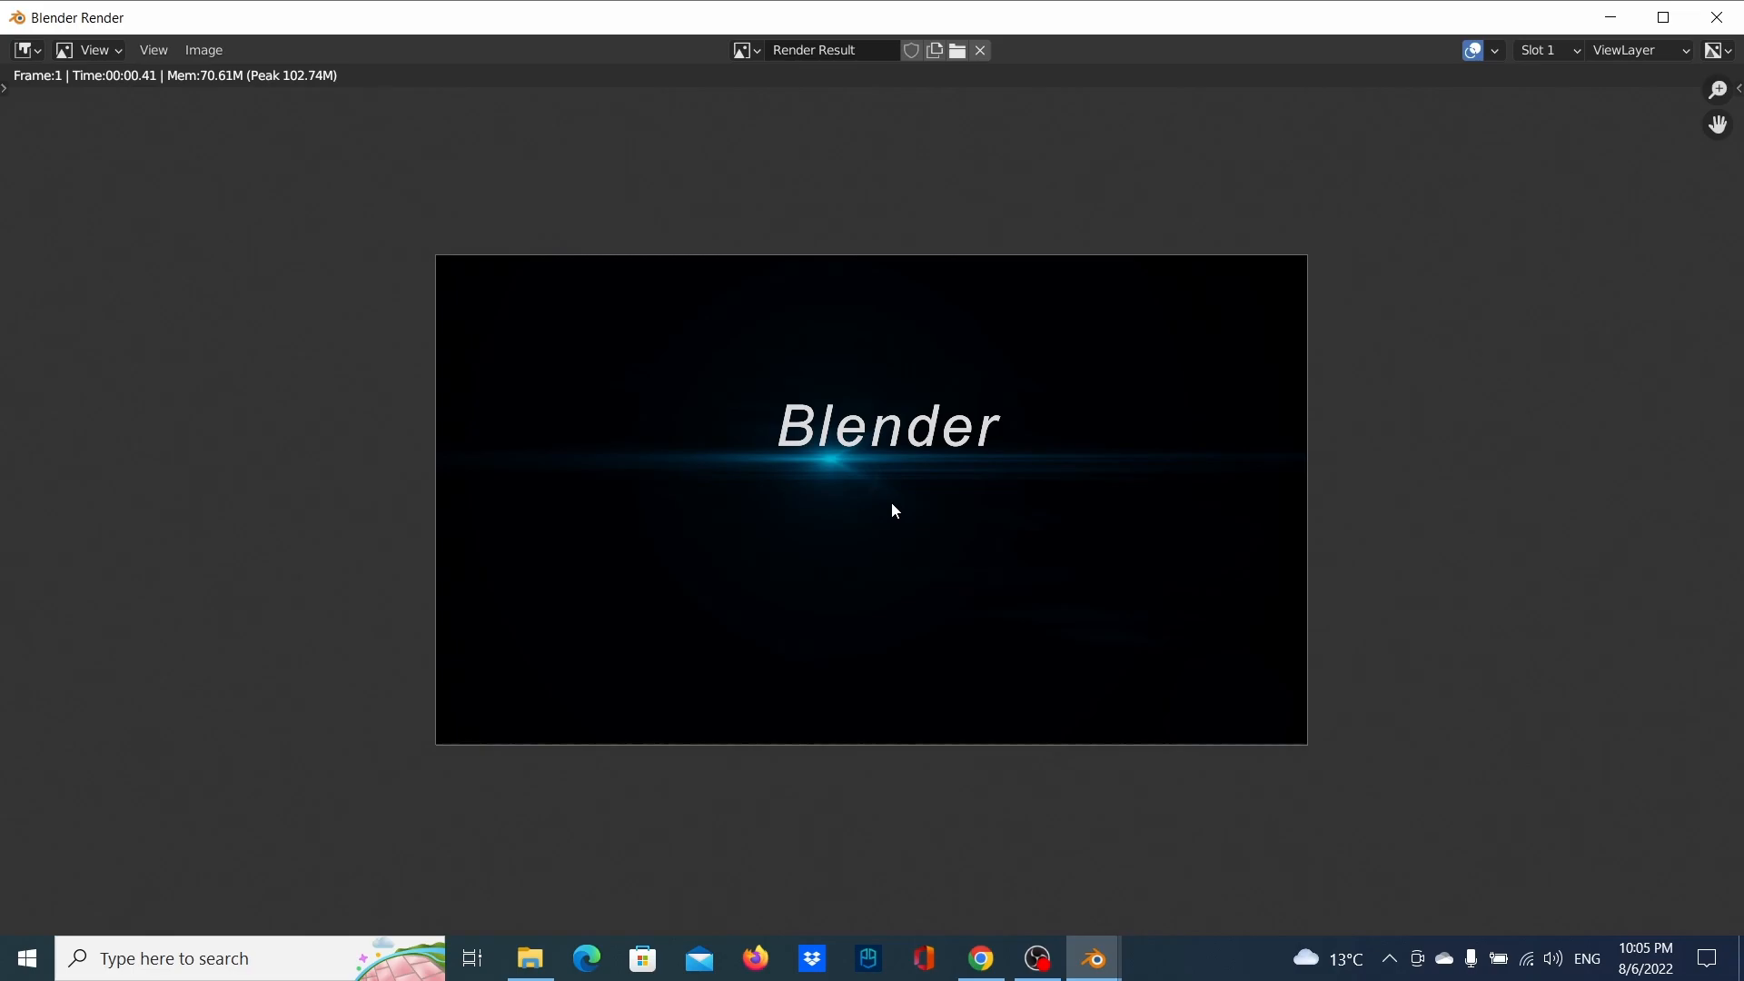
{"action": "left_click", "coordinate": [1713, 18]}
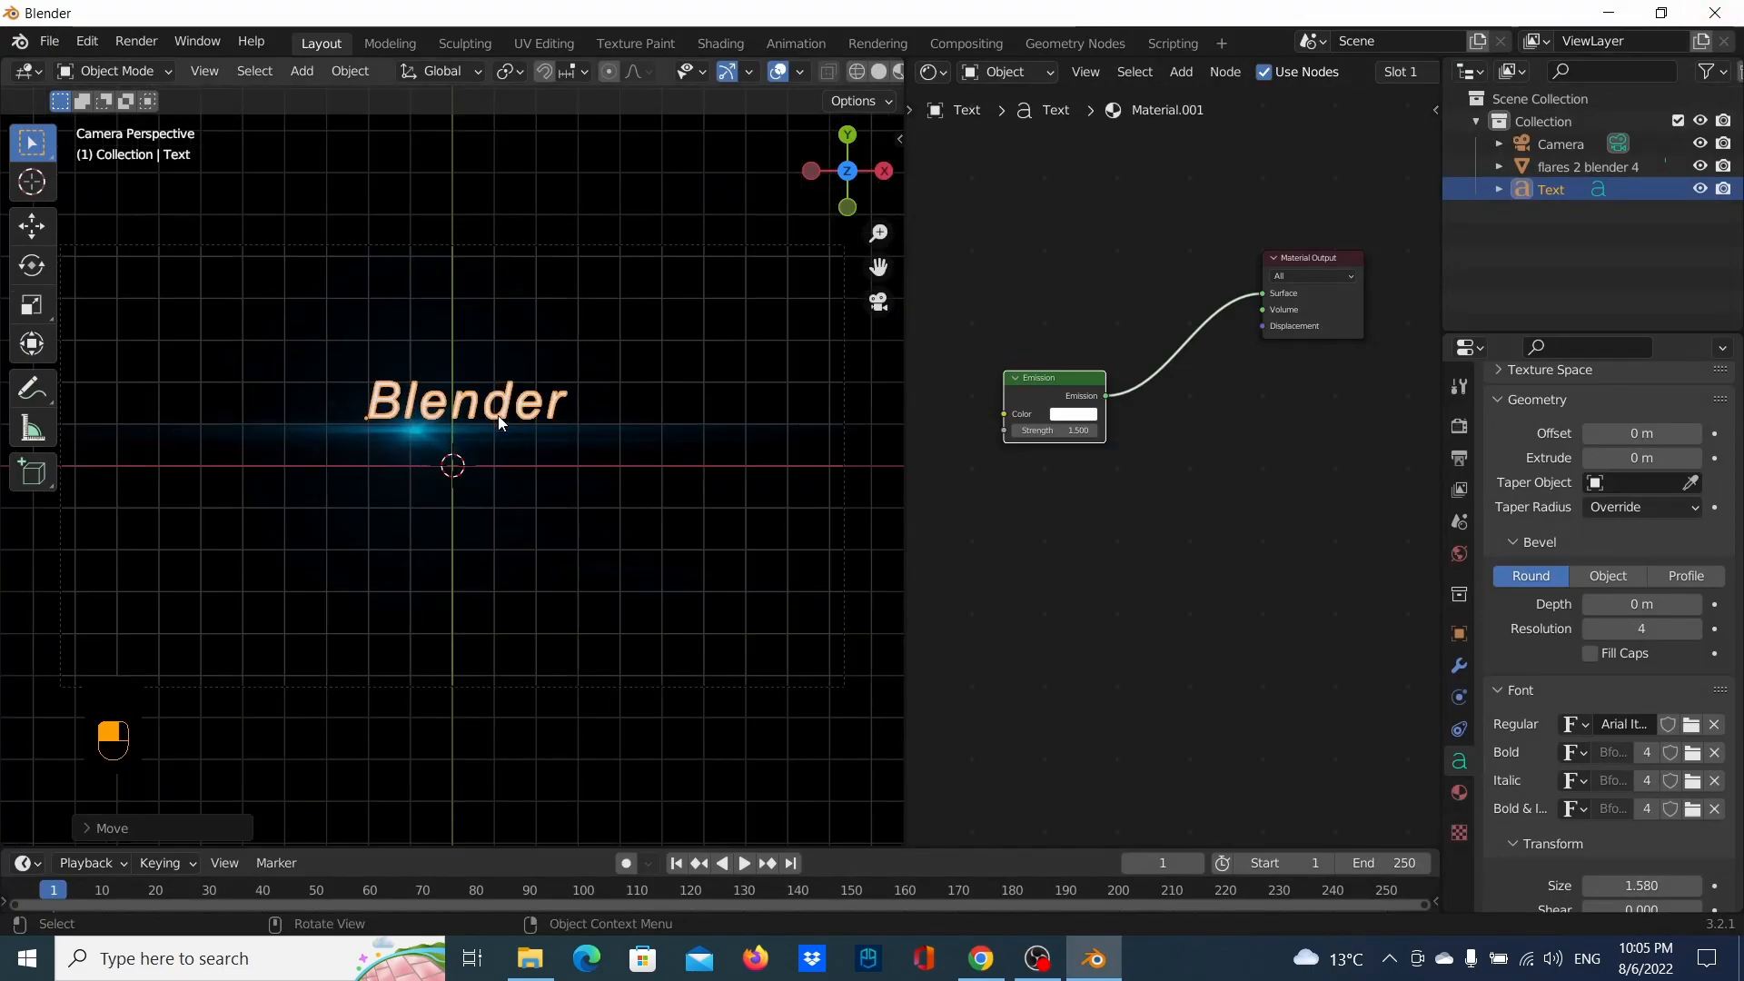
Lower the text along the global Y axis until its baseline sits roughly on the scene's horizontal X axis line
{"action": "scroll", "coordinate": [498, 416], "scroll_direction": "down", "scroll_amount": 3}
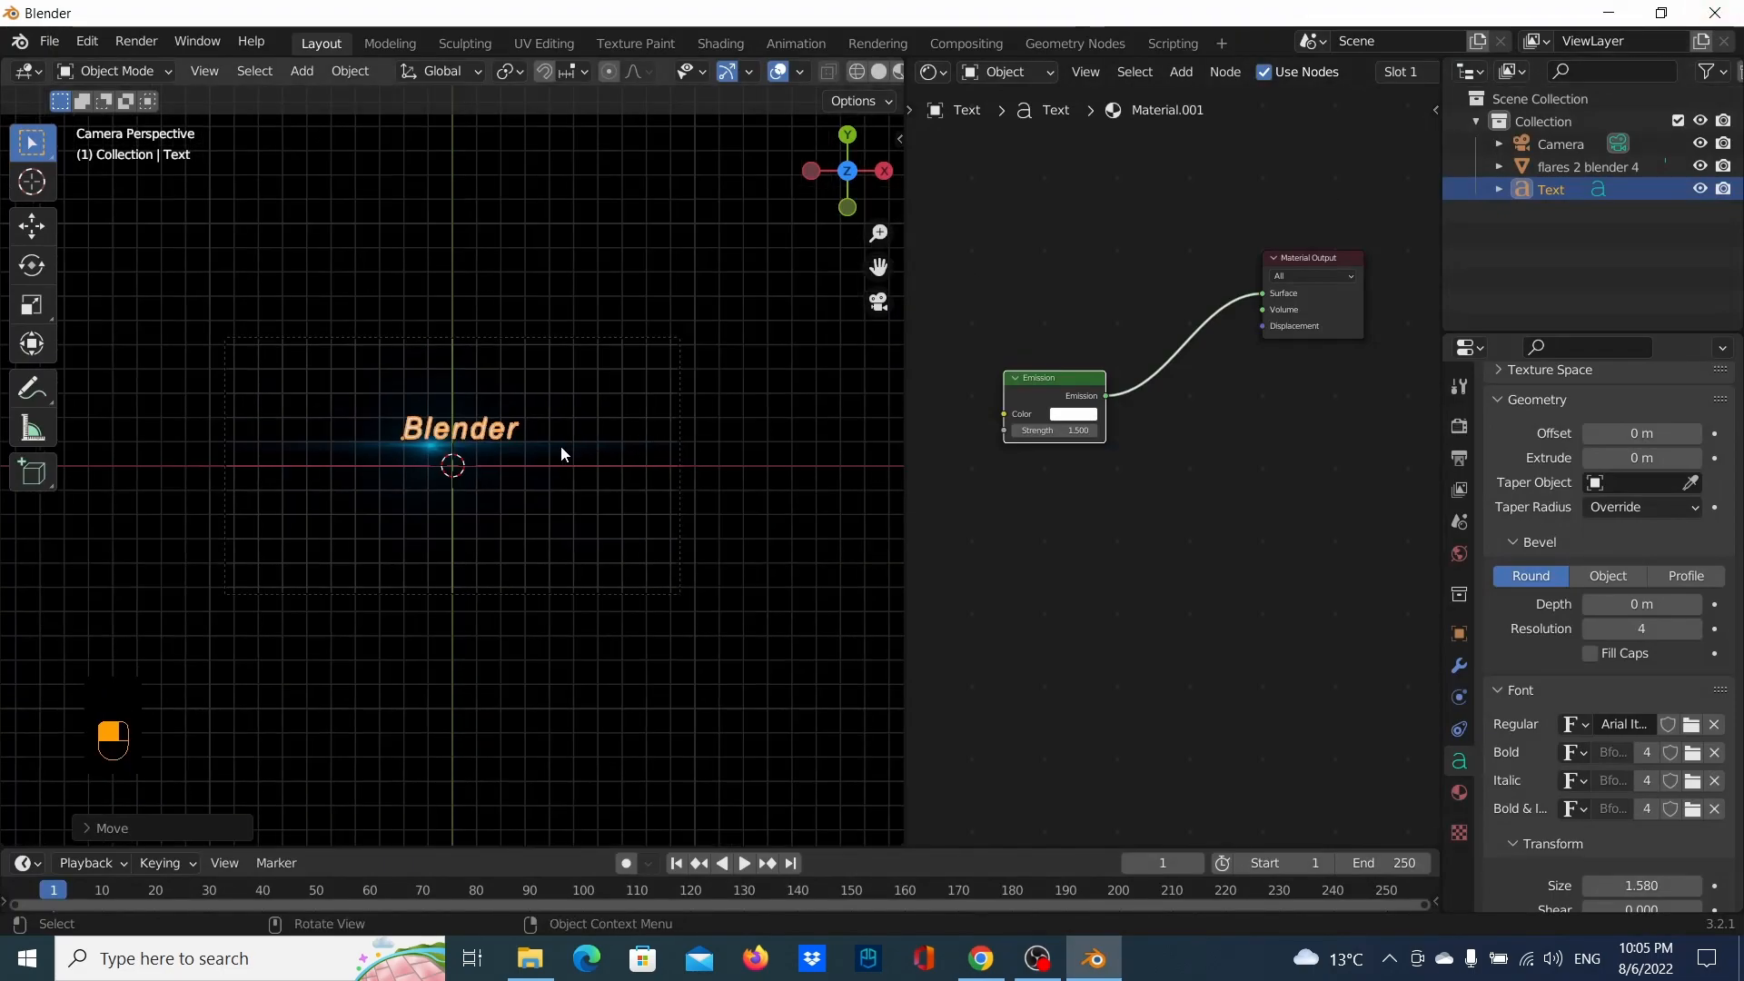
{"action": "scroll", "coordinate": [545, 445], "scroll_direction": "up", "scroll_amount": 3}
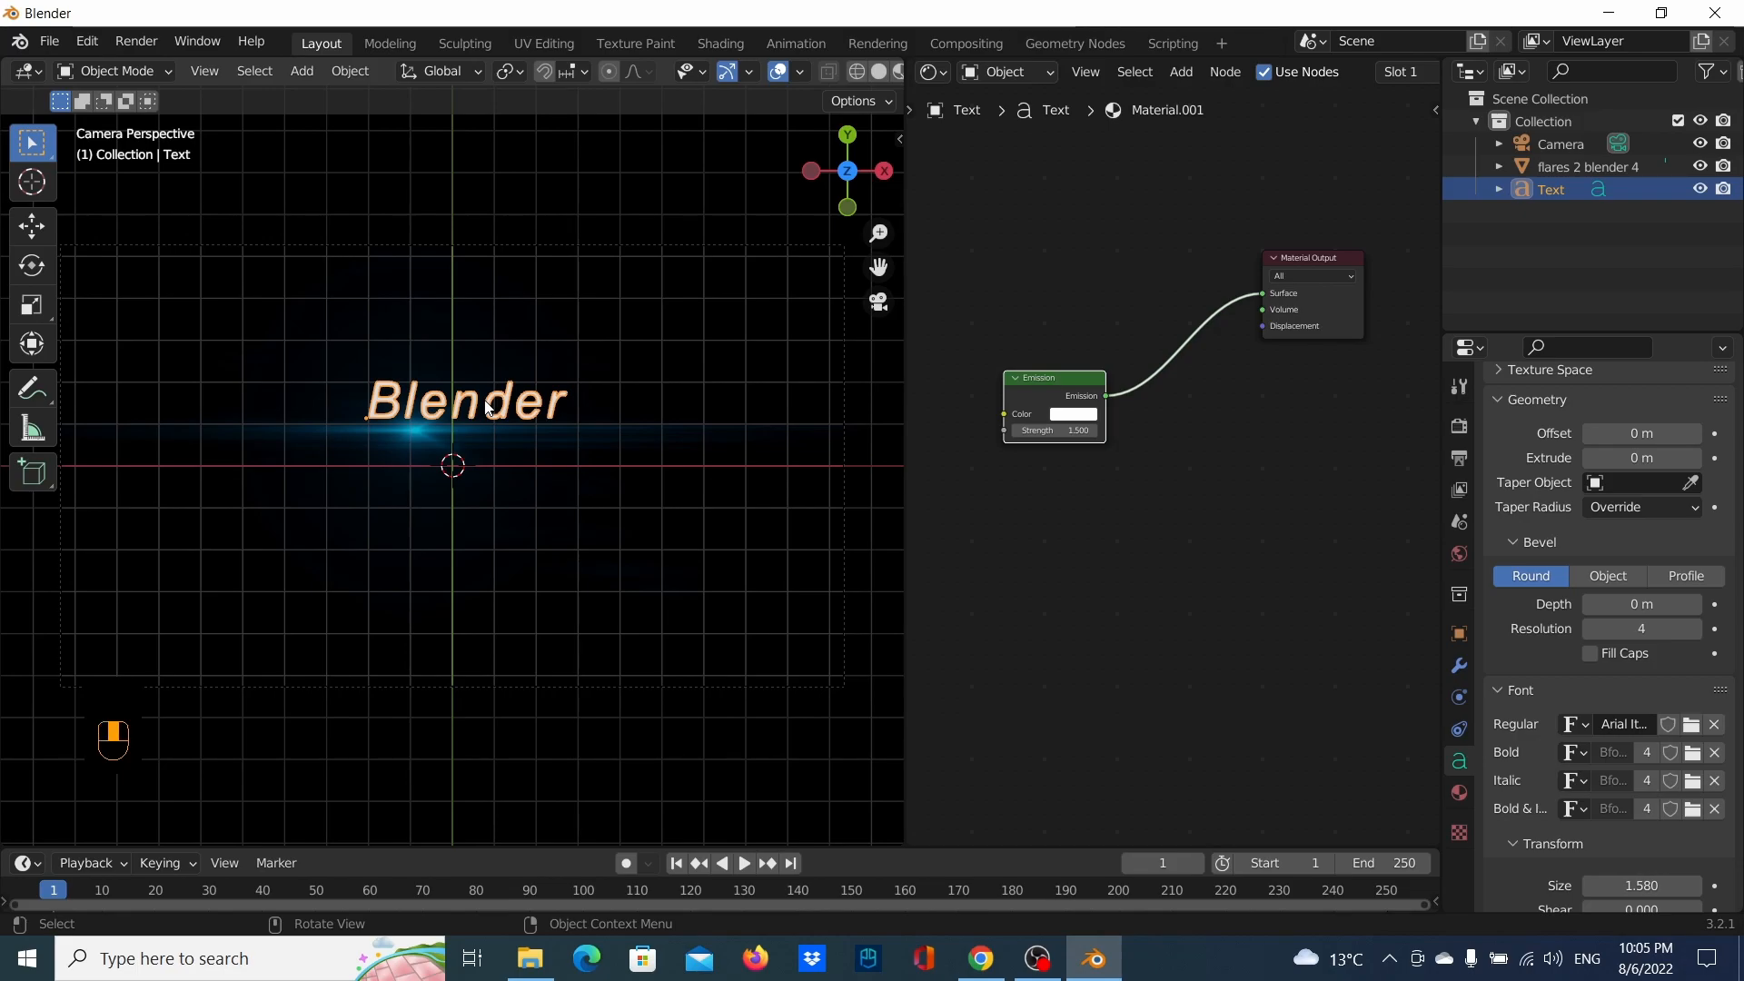
{"action": "key", "text": "g"}
{"action": "key", "text": "y"}
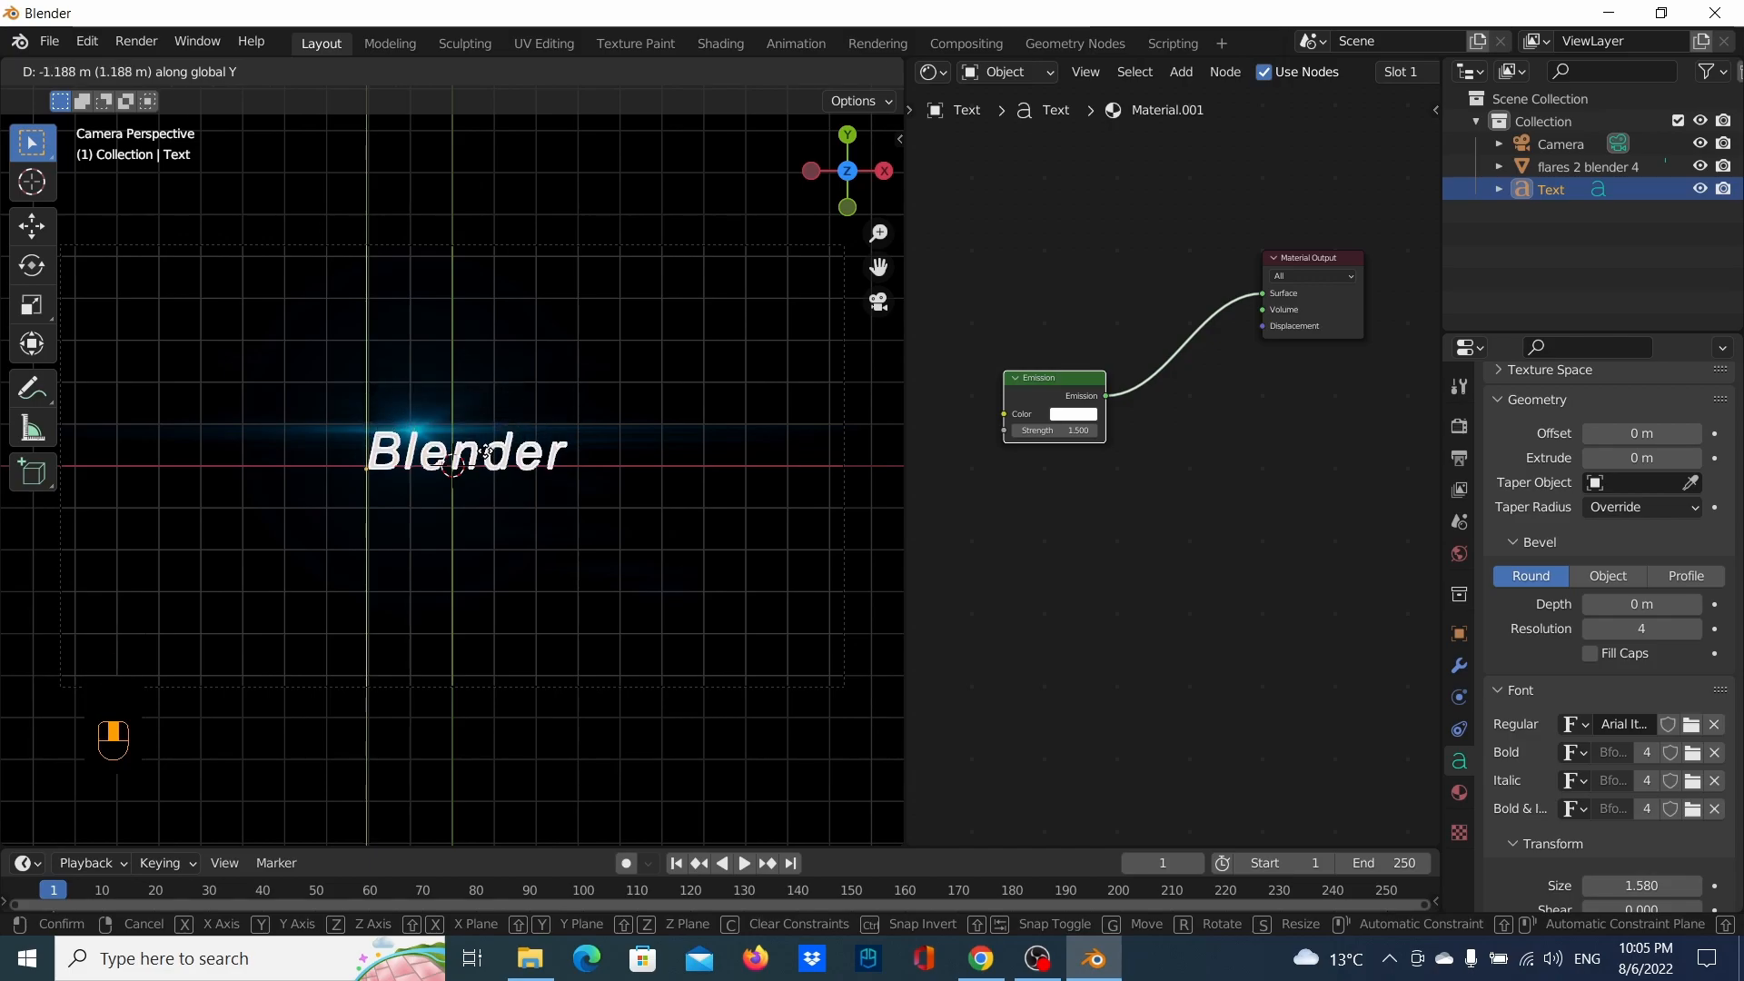
{"action": "left_click", "coordinate": [486, 459]}
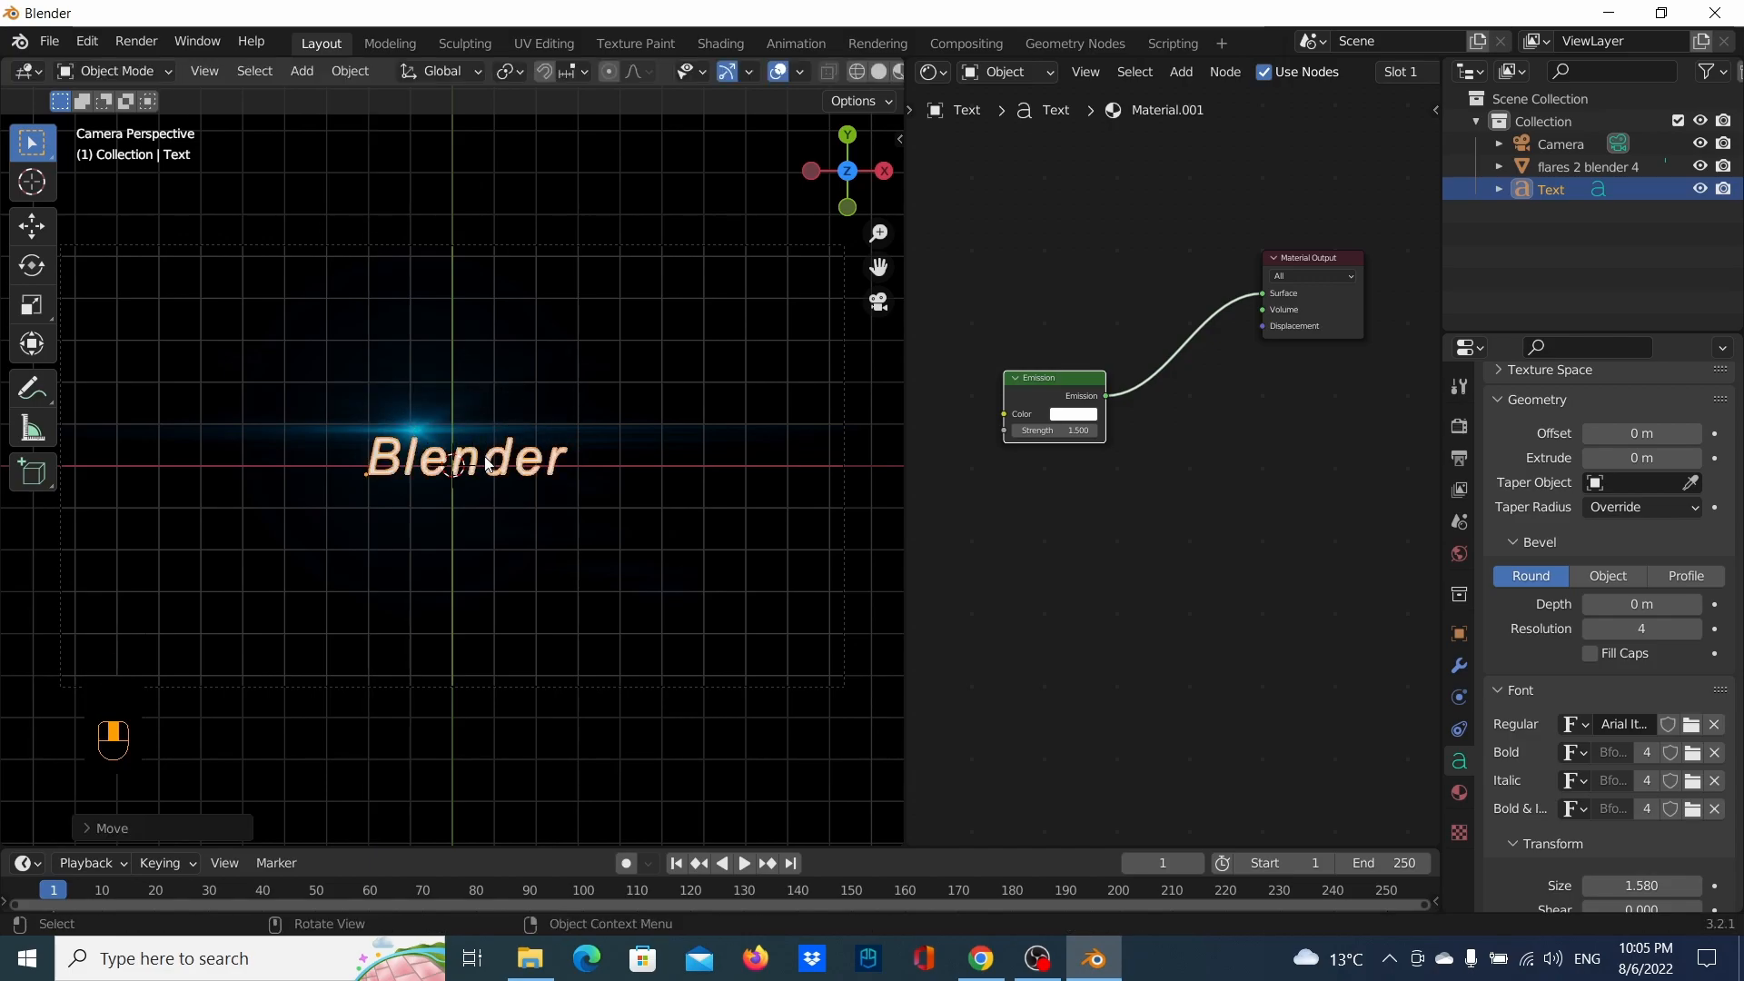
{"action": "key", "text": "g"}
{"action": "left_click", "coordinate": [486, 463]}
{"action": "scroll", "coordinate": [564, 487], "scroll_direction": "down", "scroll_amount": 2}
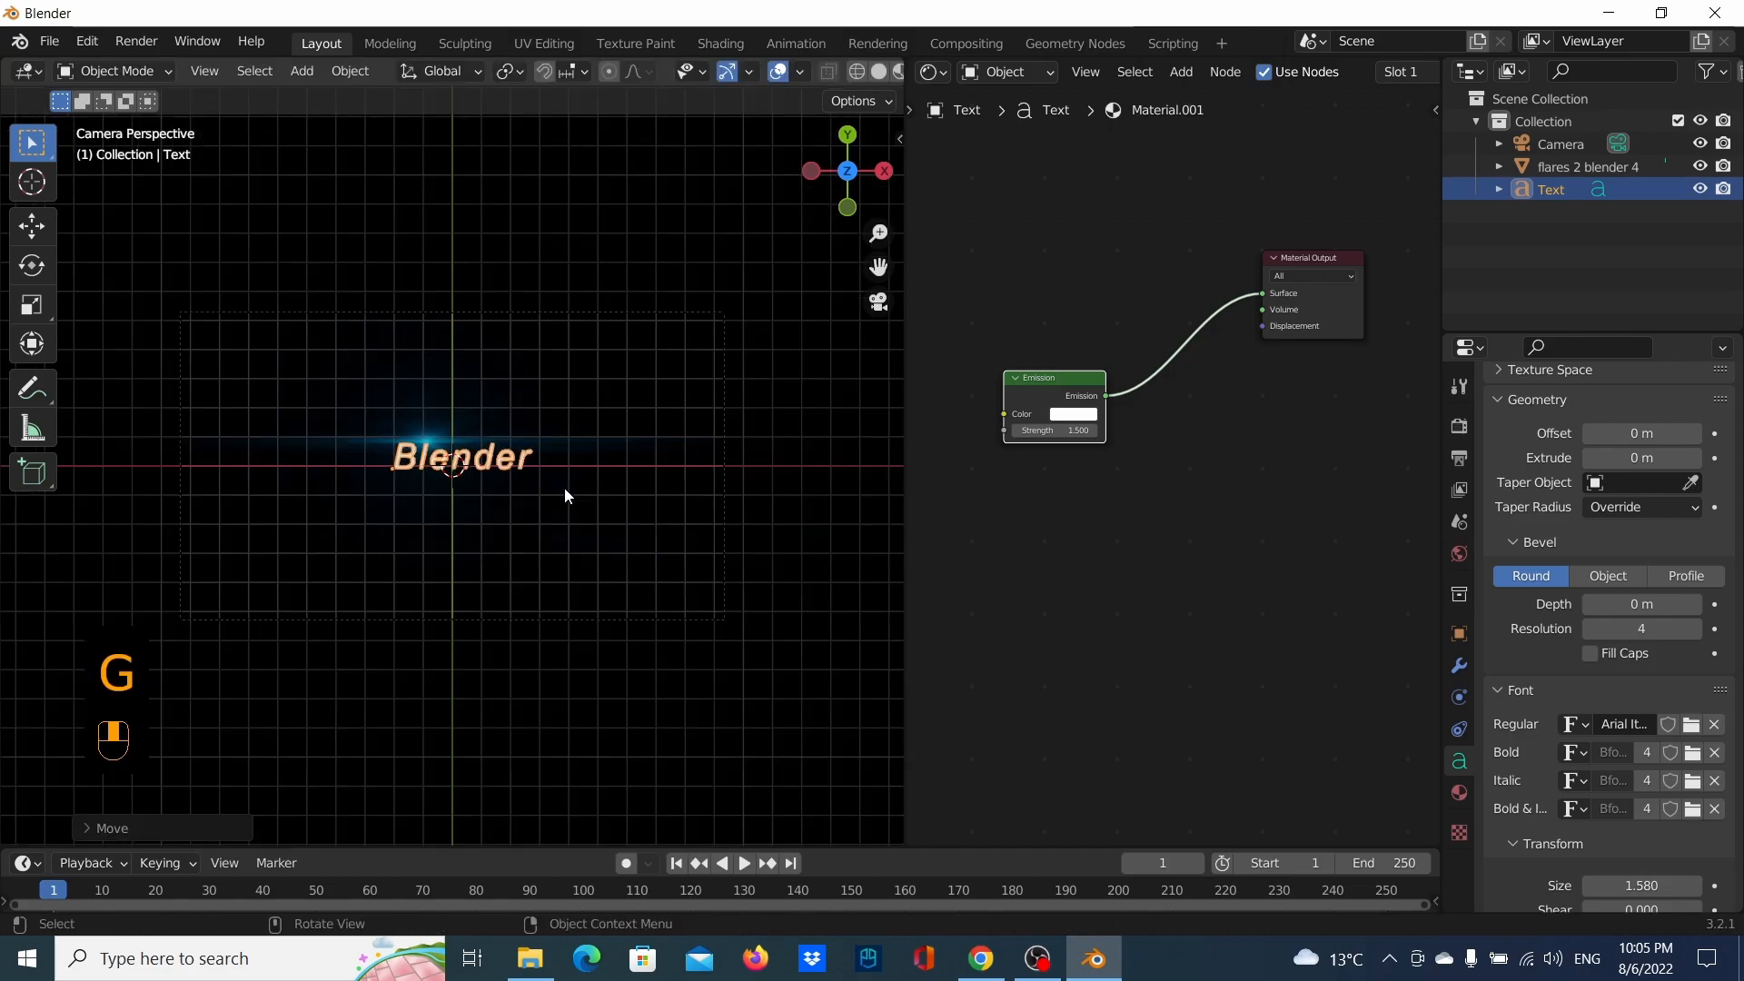
{"action": "key", "text": "g"}
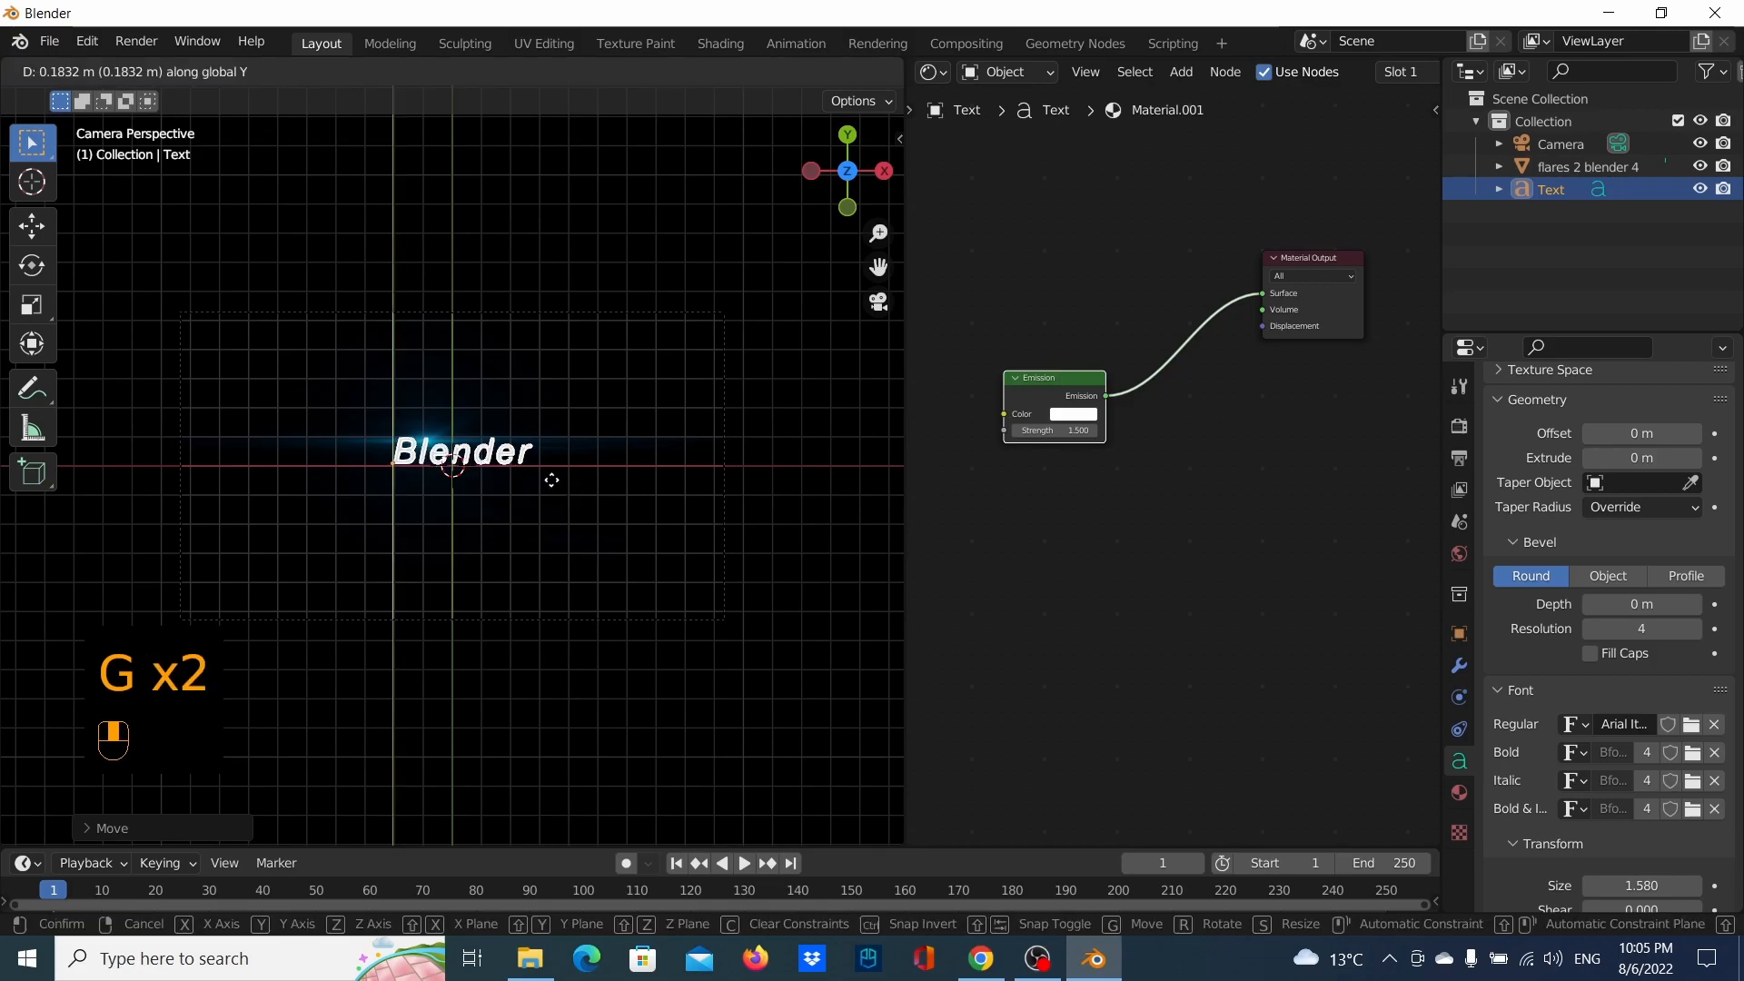
{"action": "left_click", "coordinate": [551, 479]}
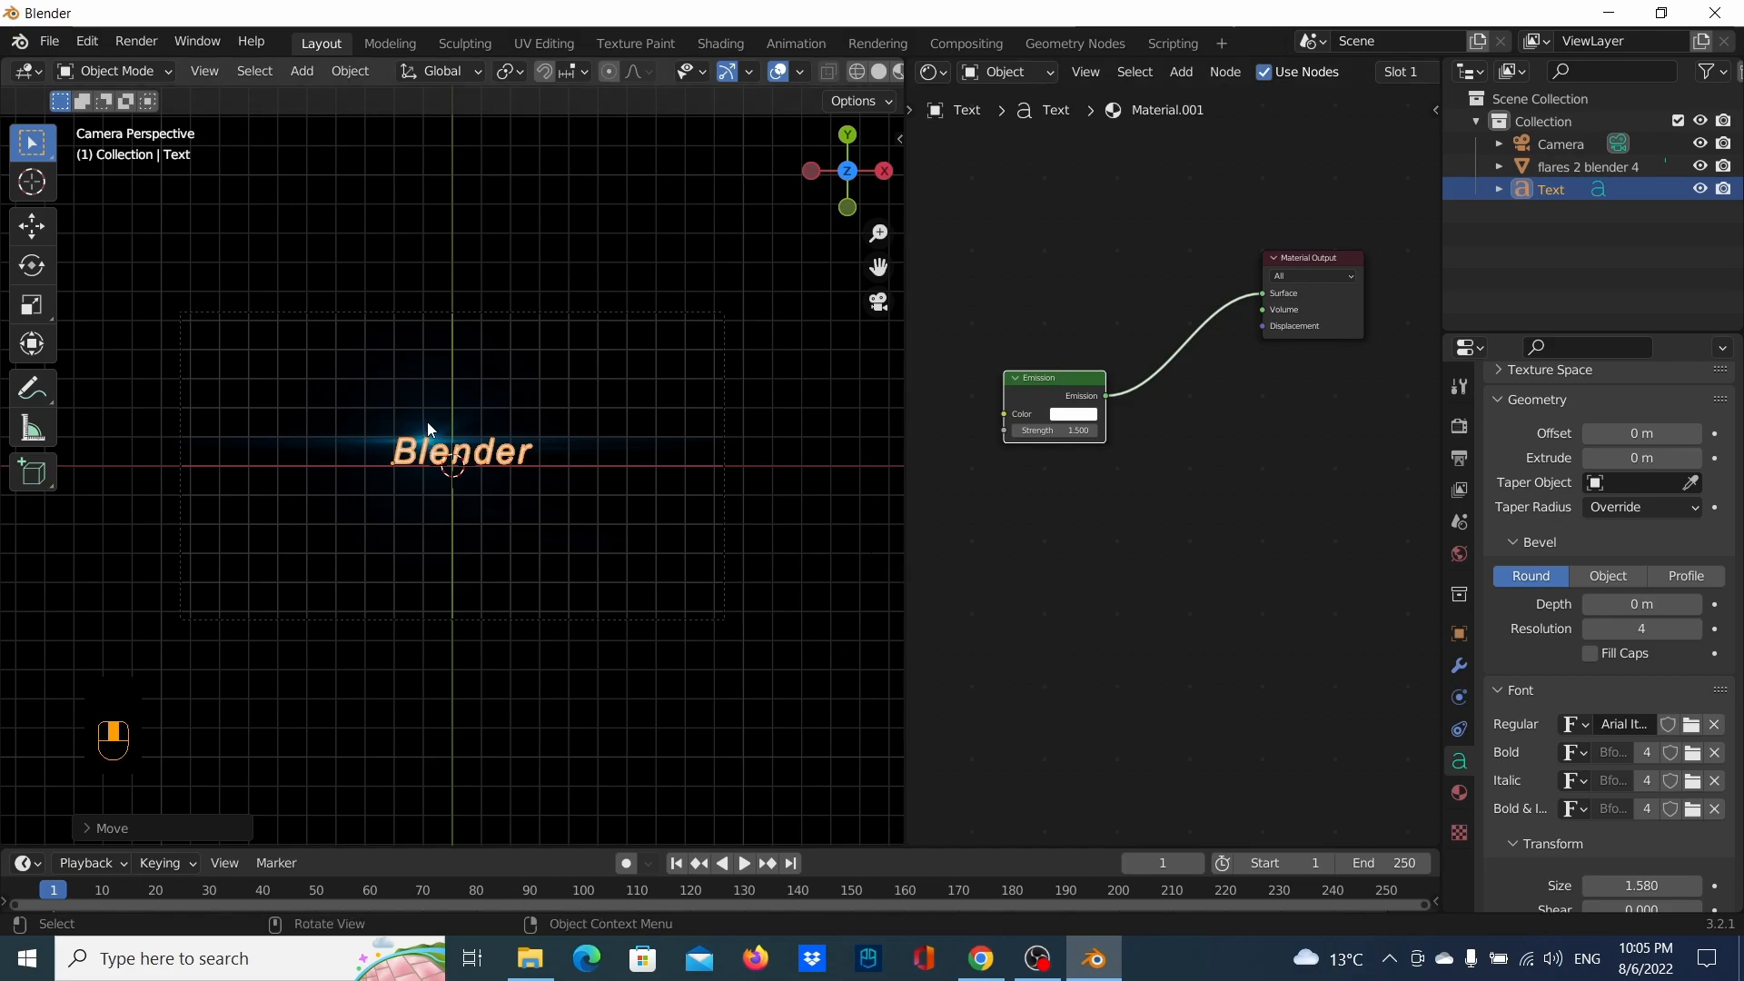
Select the flares 2 blender 4 plane, widen the shader editor and shift its image texture node slightly
{"action": "left_click", "coordinate": [439, 443]}
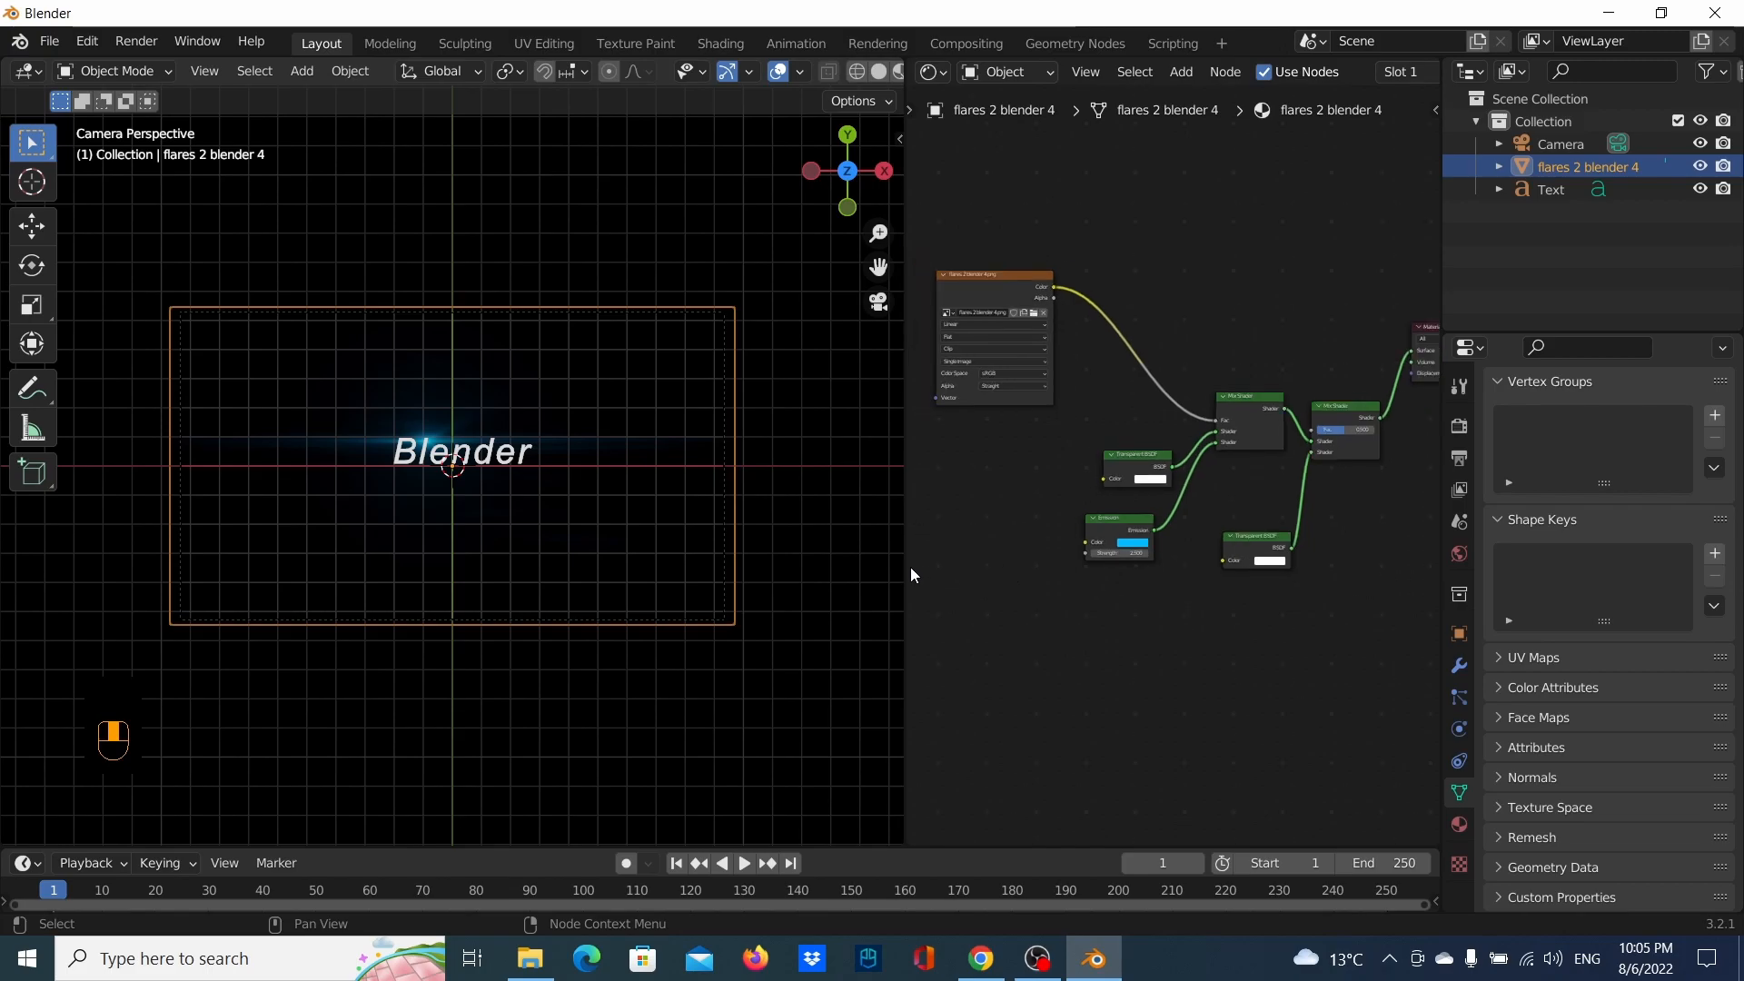
{"action": "left_click_drag", "start_coordinate": [903, 564], "coordinate": [713, 549]}
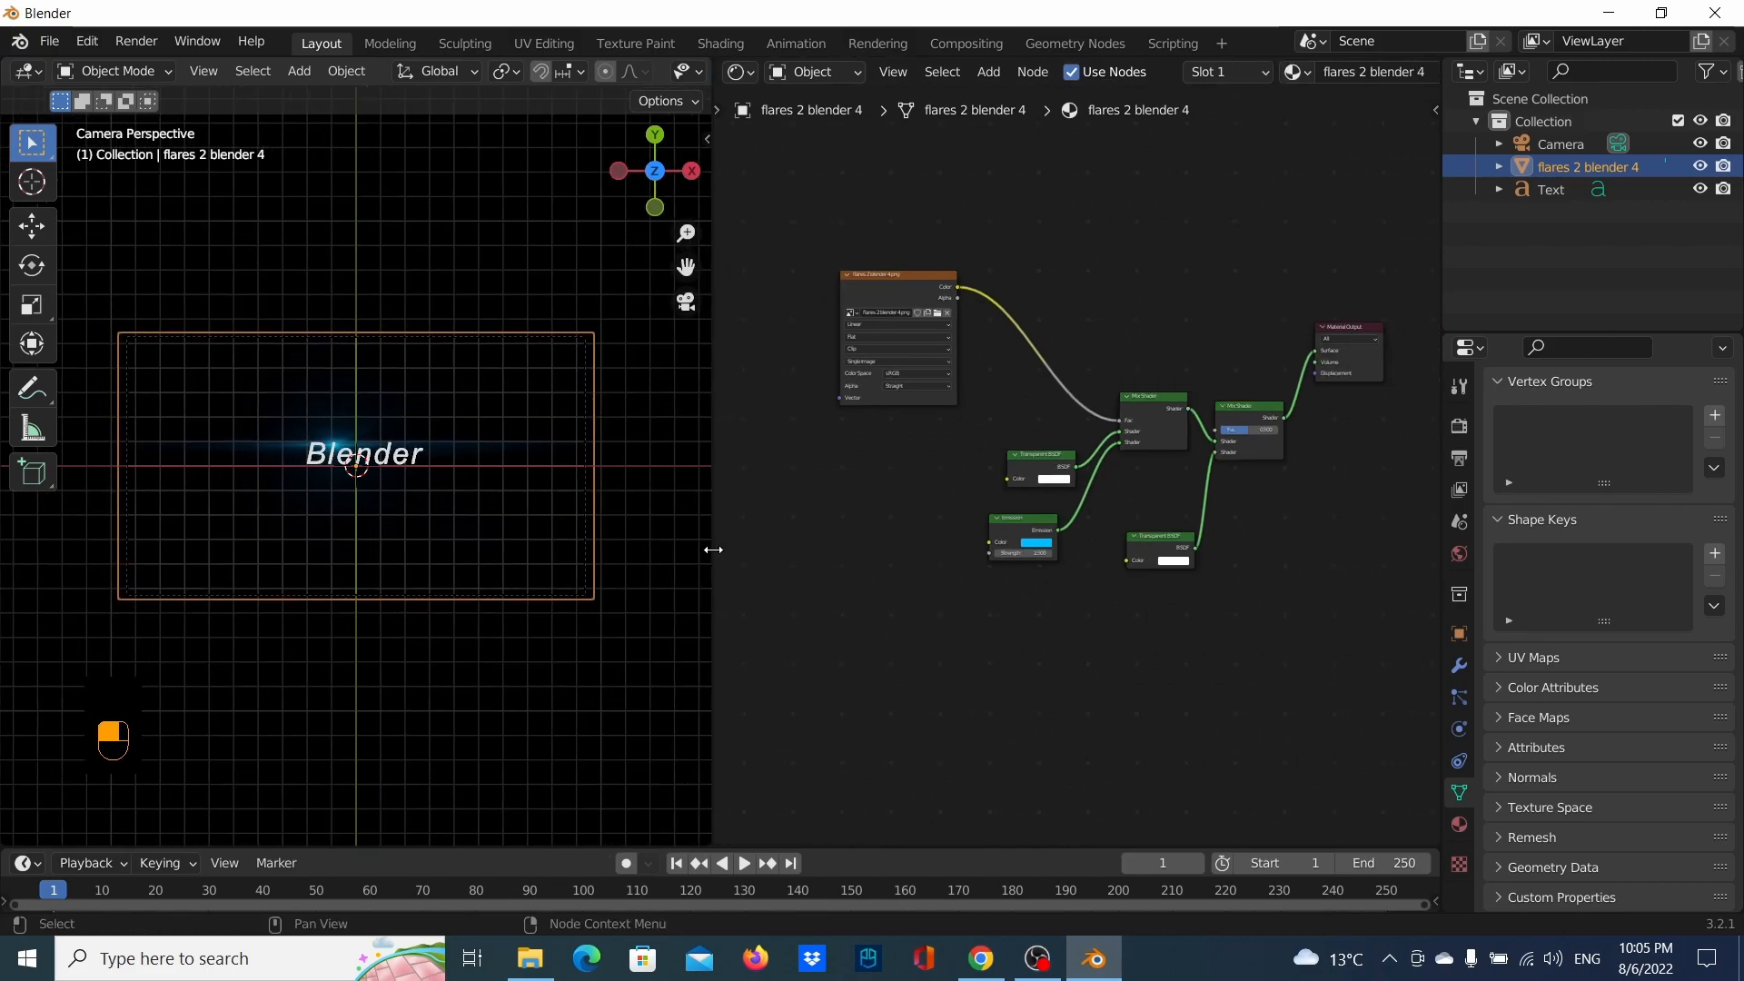
{"action": "scroll", "coordinate": [843, 574], "scroll_direction": "up", "scroll_amount": 2}
{"action": "middle_click_drag", "start_coordinate": [846, 573], "coordinate": [931, 593]}
{"action": "left_click_drag", "start_coordinate": [907, 247], "coordinate": [937, 325]}
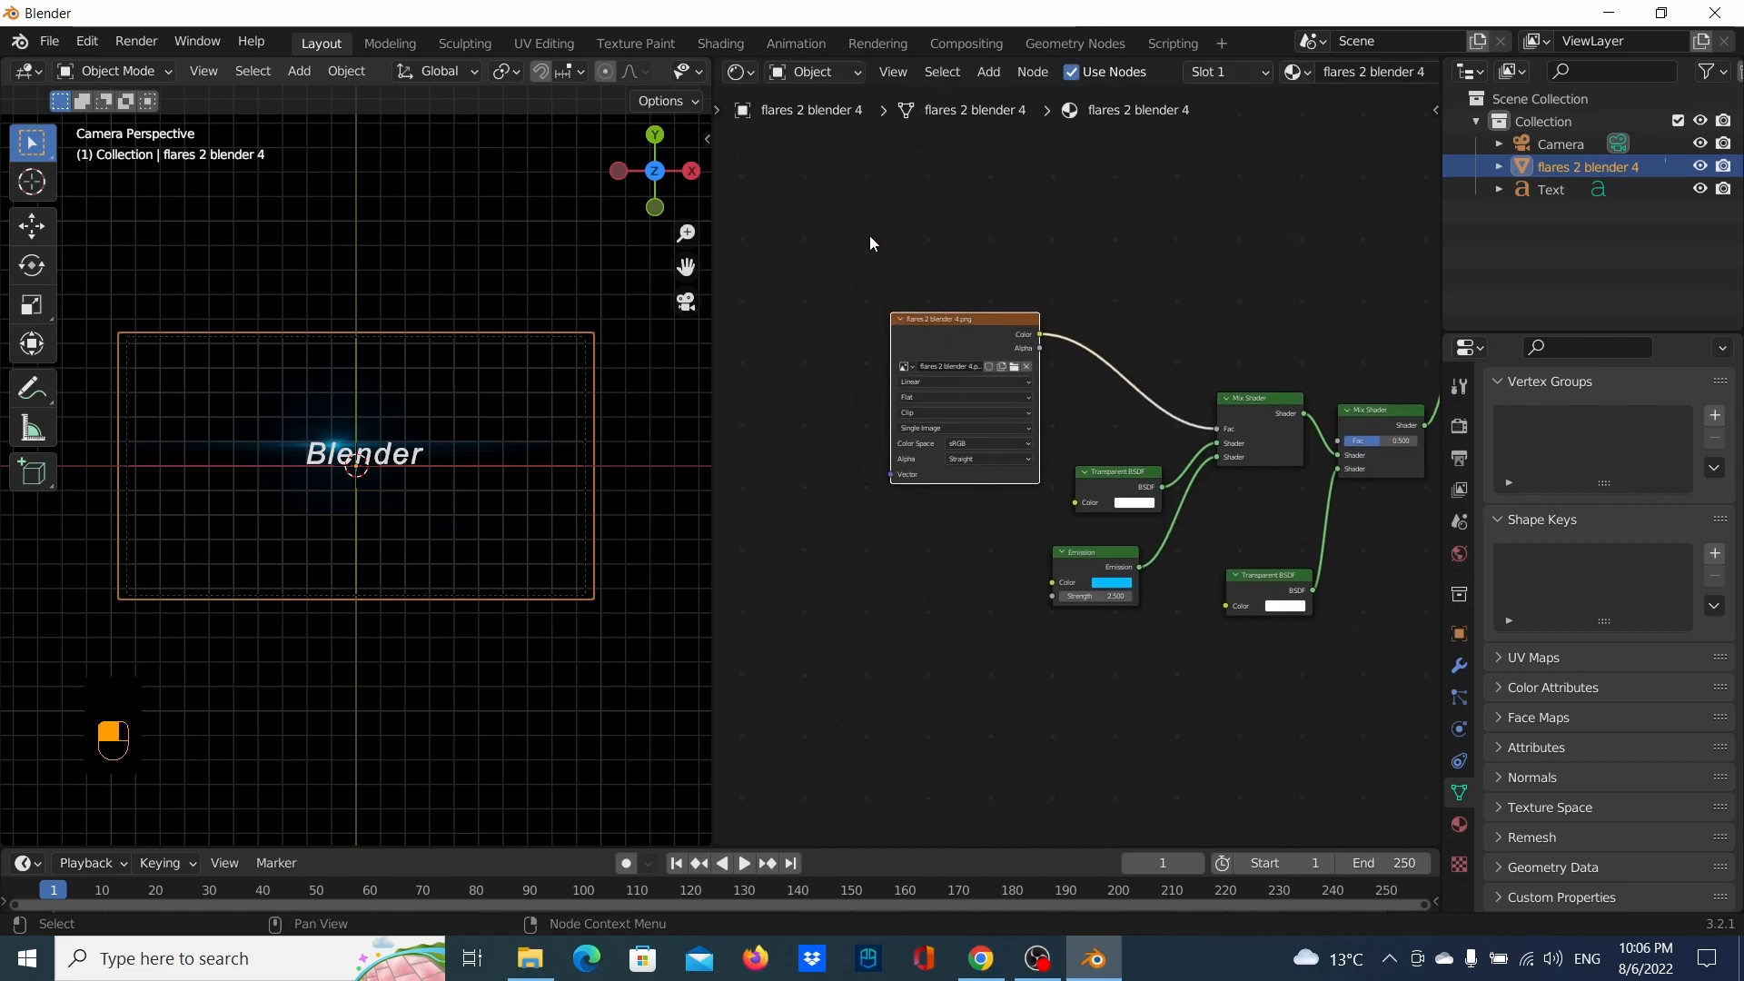
Add Node Wrangler's Mapping and Texture Coordinate setup to the flares 2 blender 4.png image texture node
{"action": "scroll", "coordinate": [888, 269], "scroll_direction": "up", "scroll_amount": 1}
{"action": "scroll", "coordinate": [887, 269], "scroll_direction": "down", "scroll_amount": 1}
{"action": "key", "text": "ctrl+t"}
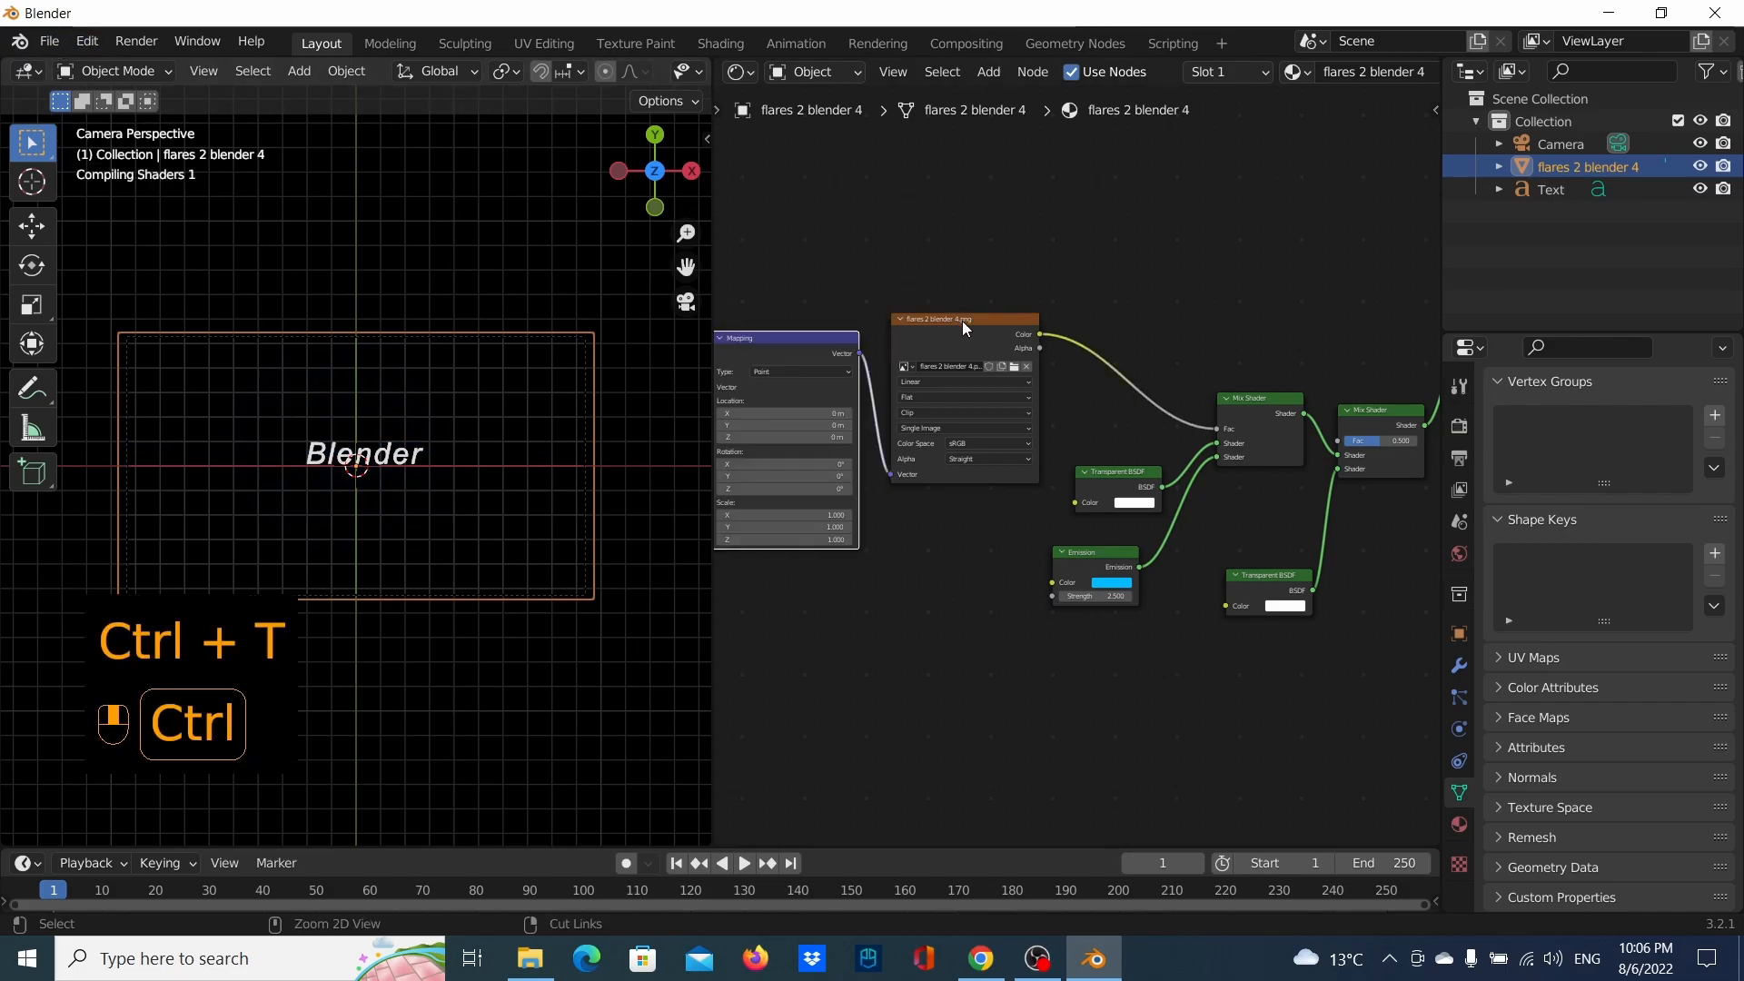
{"action": "key", "text": "Home"}
{"action": "scroll", "coordinate": [953, 457], "scroll_direction": "up", "scroll_amount": 3}
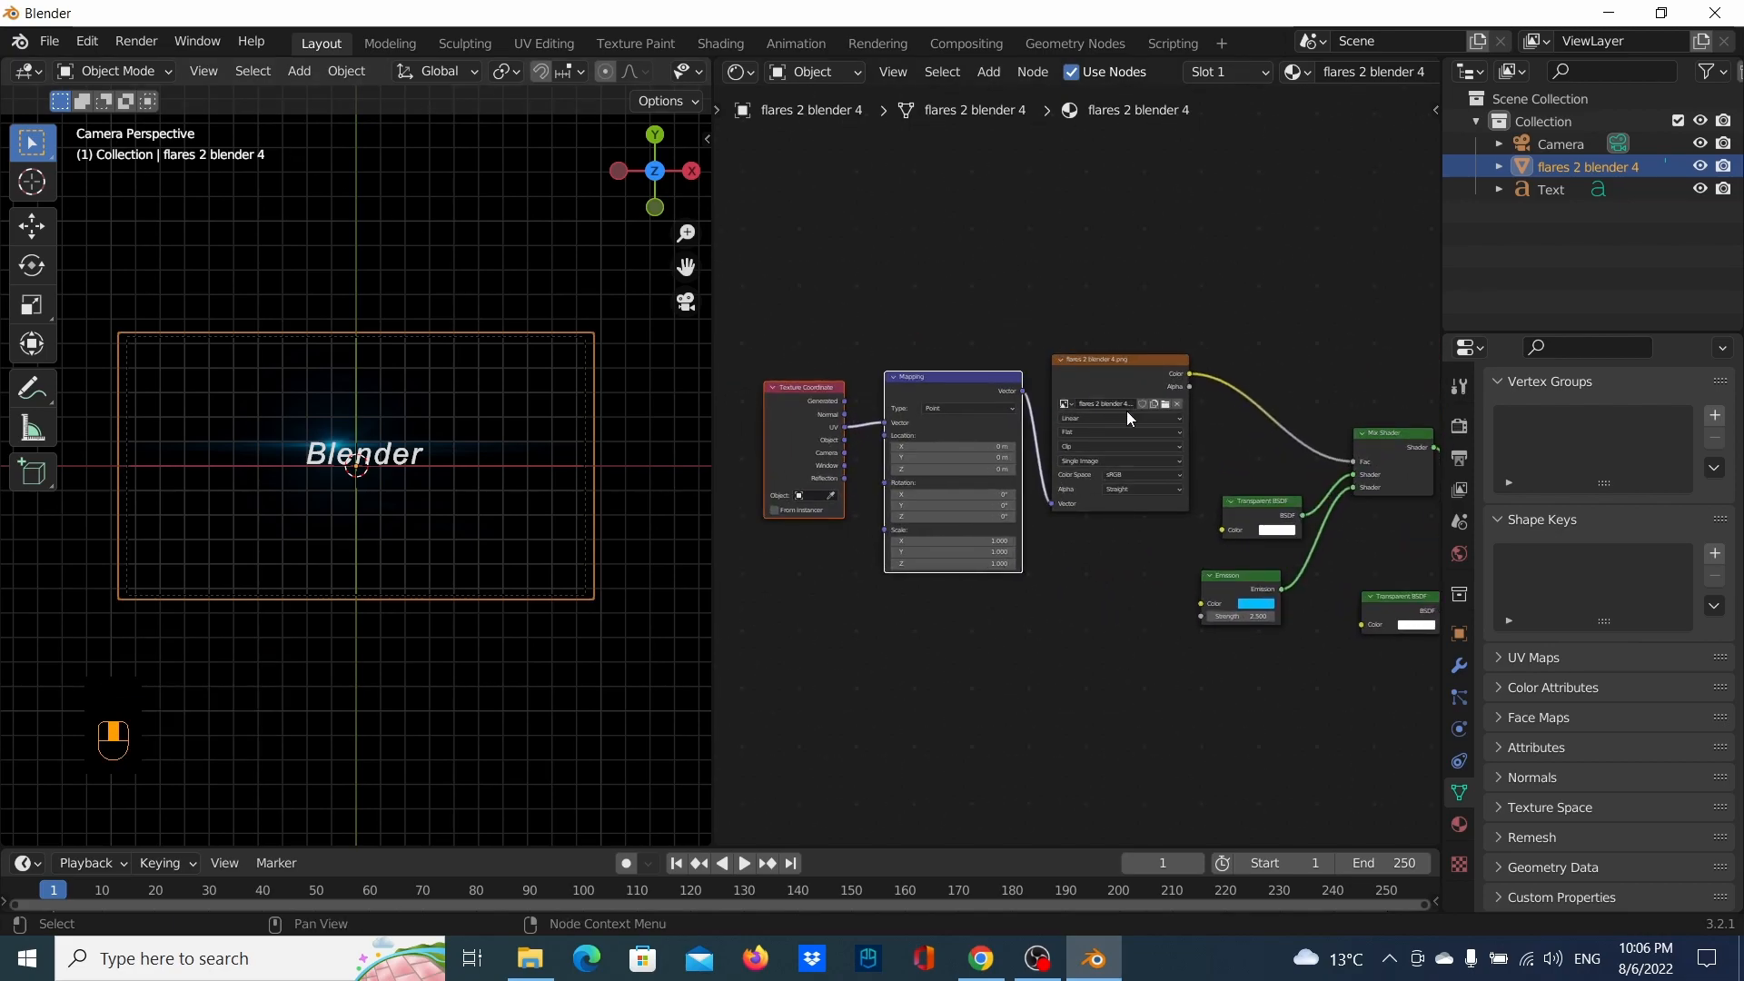
Search the add-on preferences for "node" to check the Node Wrangler add-on, and close the preferences
{"action": "left_click", "coordinate": [87, 41]}
{"action": "left_click", "coordinate": [162, 363]}
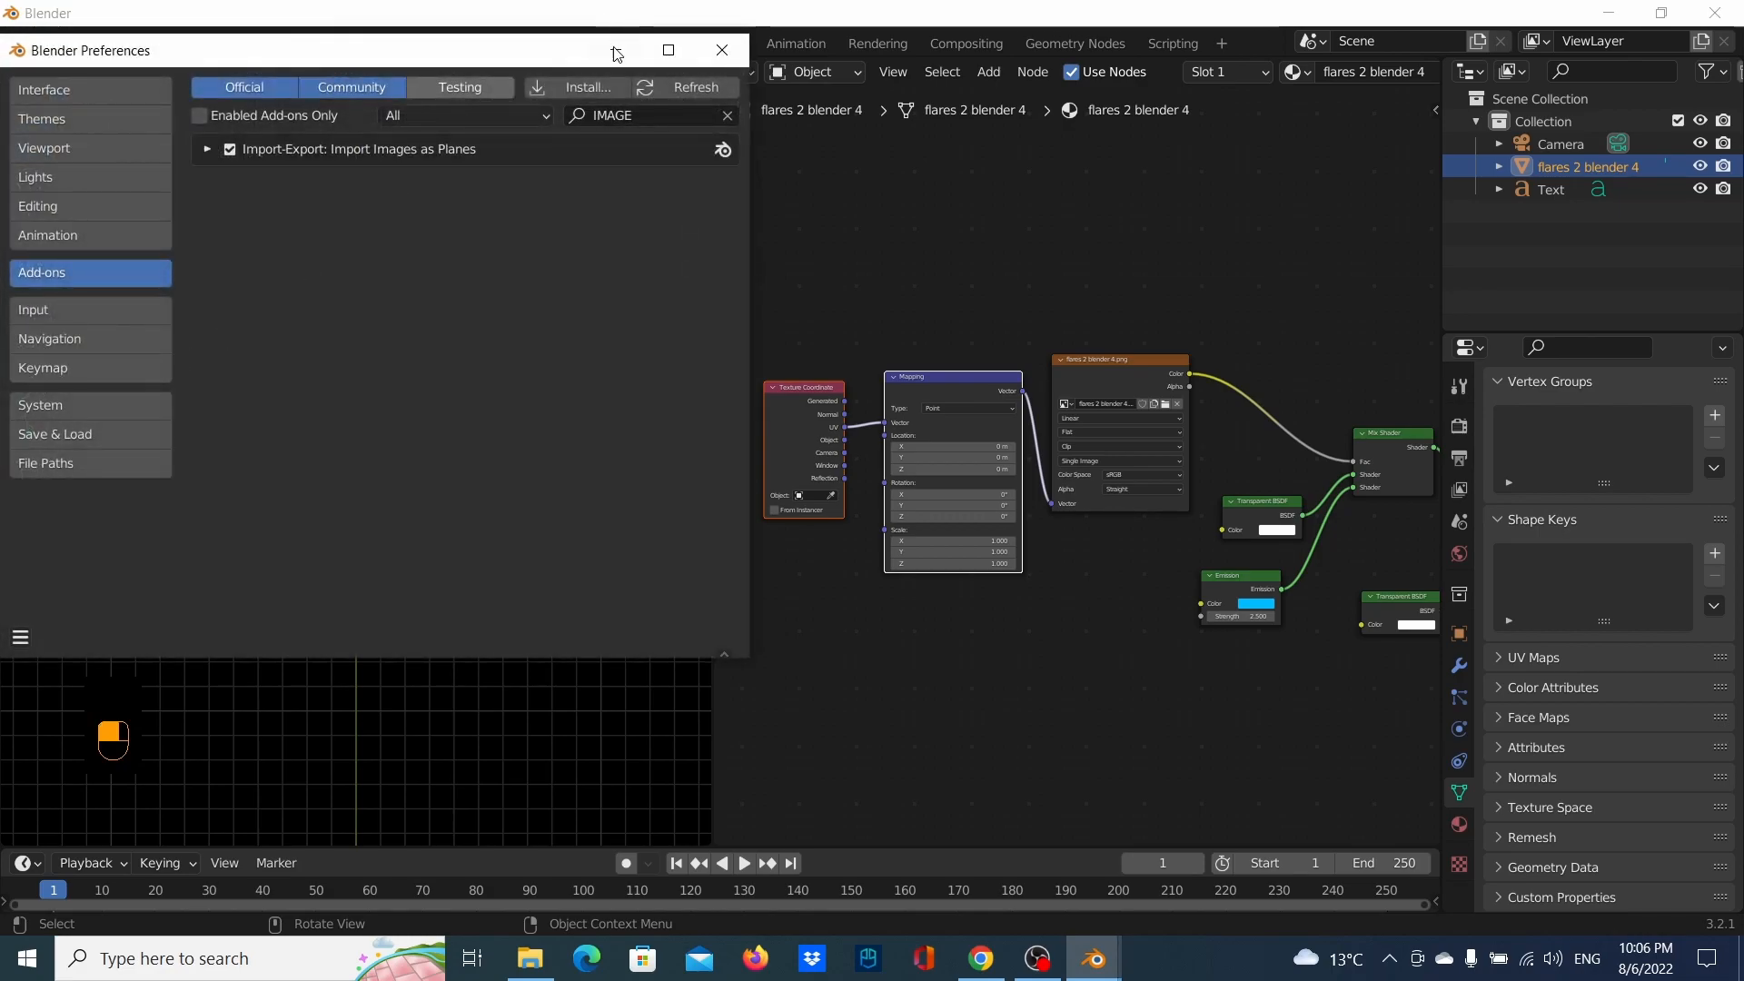
{"action": "left_click", "coordinate": [641, 118]}
{"action": "type", "text": "node"}
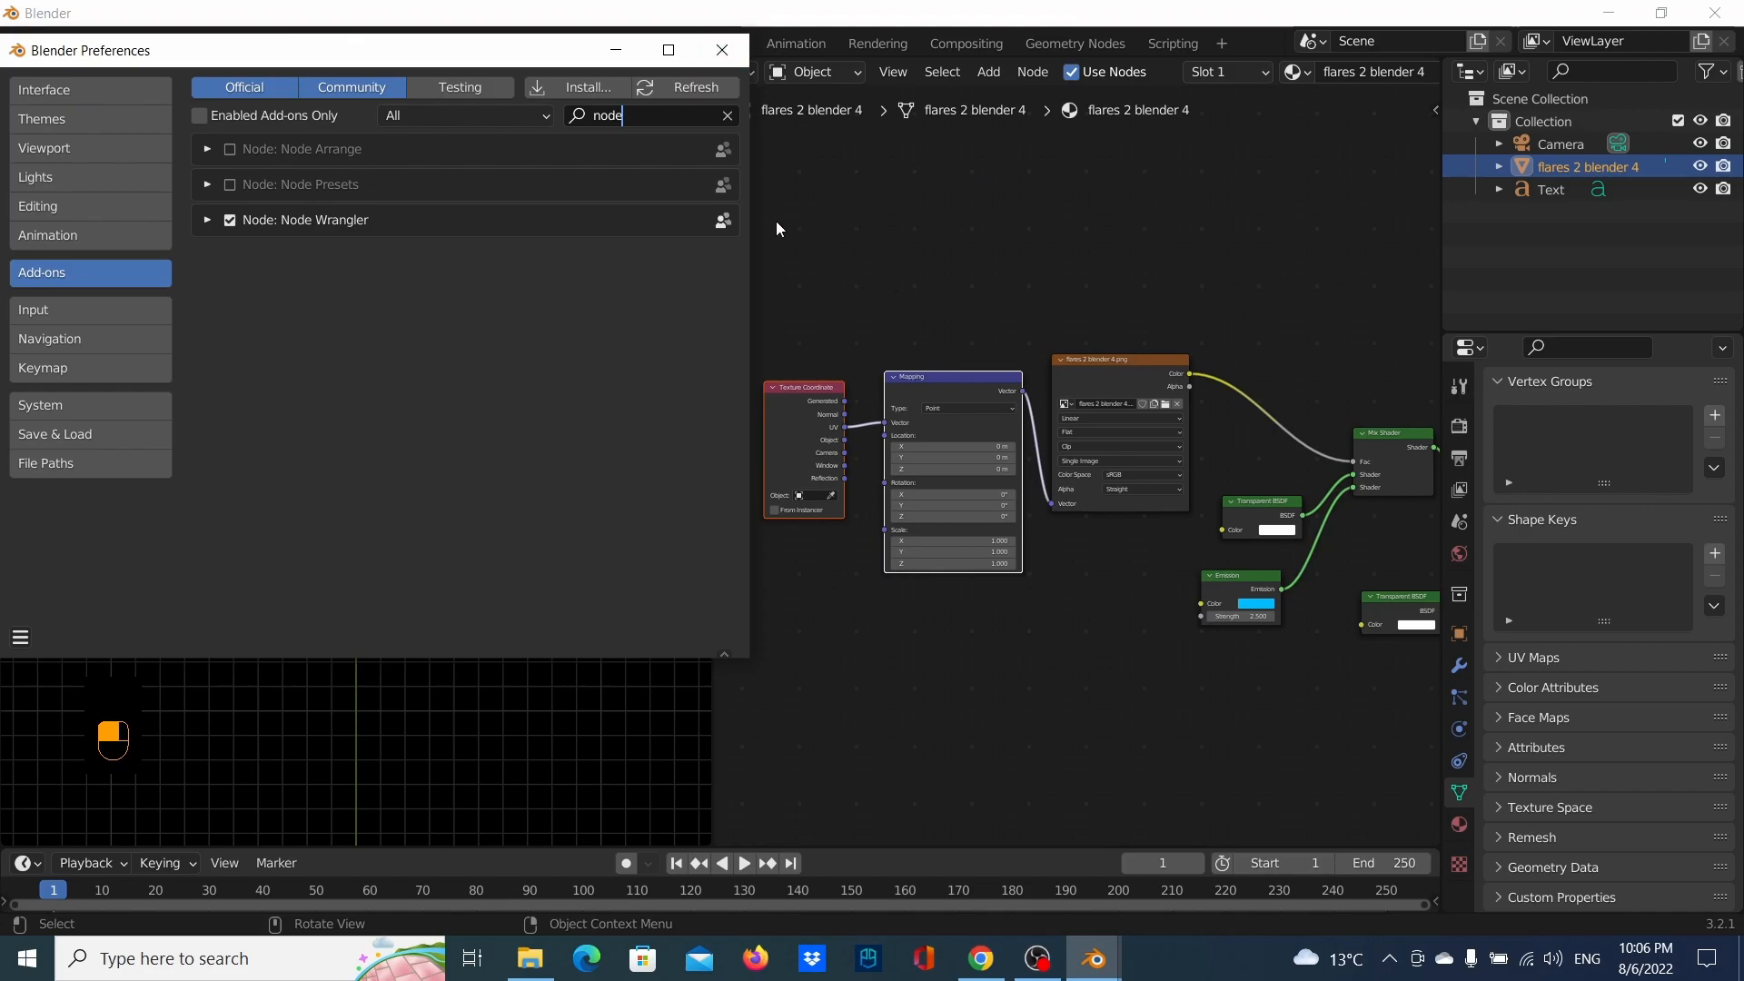
{"action": "left_click", "coordinate": [722, 50]}
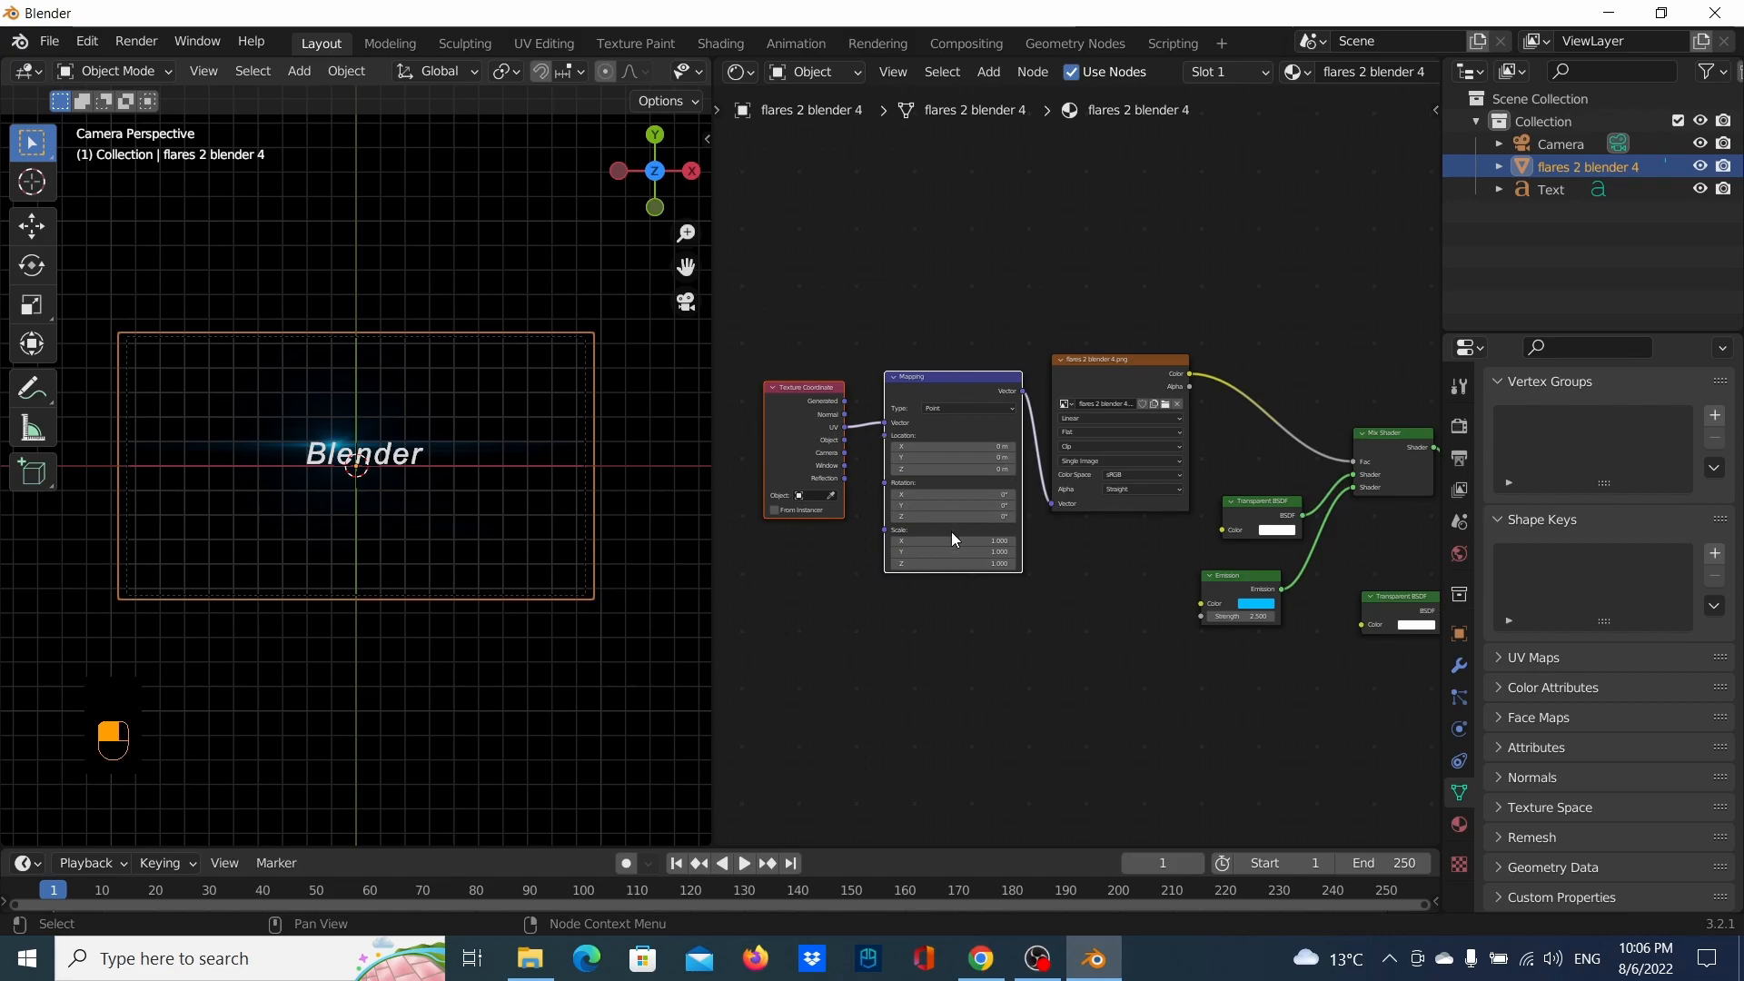
Feed the Mapping node's Vector input from the Generated output of the Texture Coordinate node instead of UV
{"action": "scroll", "coordinate": [934, 396], "scroll_direction": "up", "scroll_amount": 1}
{"action": "scroll", "coordinate": [961, 422], "scroll_direction": "down", "scroll_amount": 1}
{"action": "middle_click_drag", "start_coordinate": [961, 423], "coordinate": [1044, 476]}
{"action": "scroll", "coordinate": [1044, 476], "scroll_direction": "up", "scroll_amount": 1}
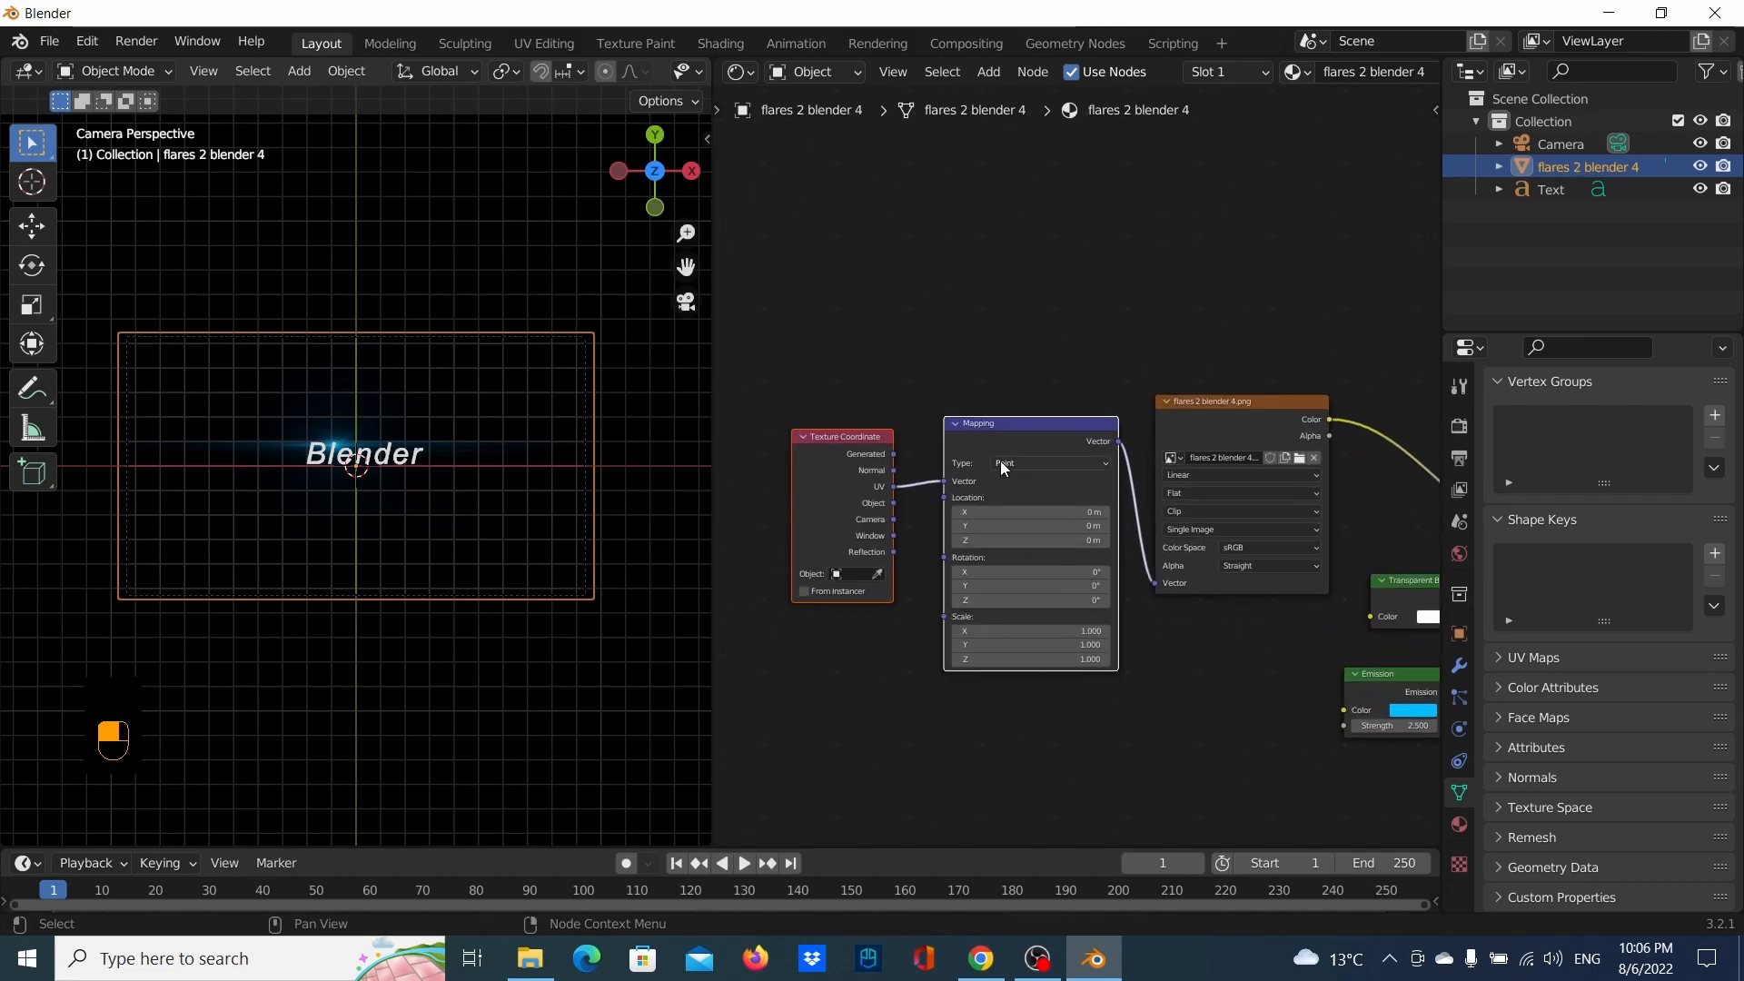
{"action": "left_click_drag", "start_coordinate": [892, 487], "coordinate": [939, 485]}
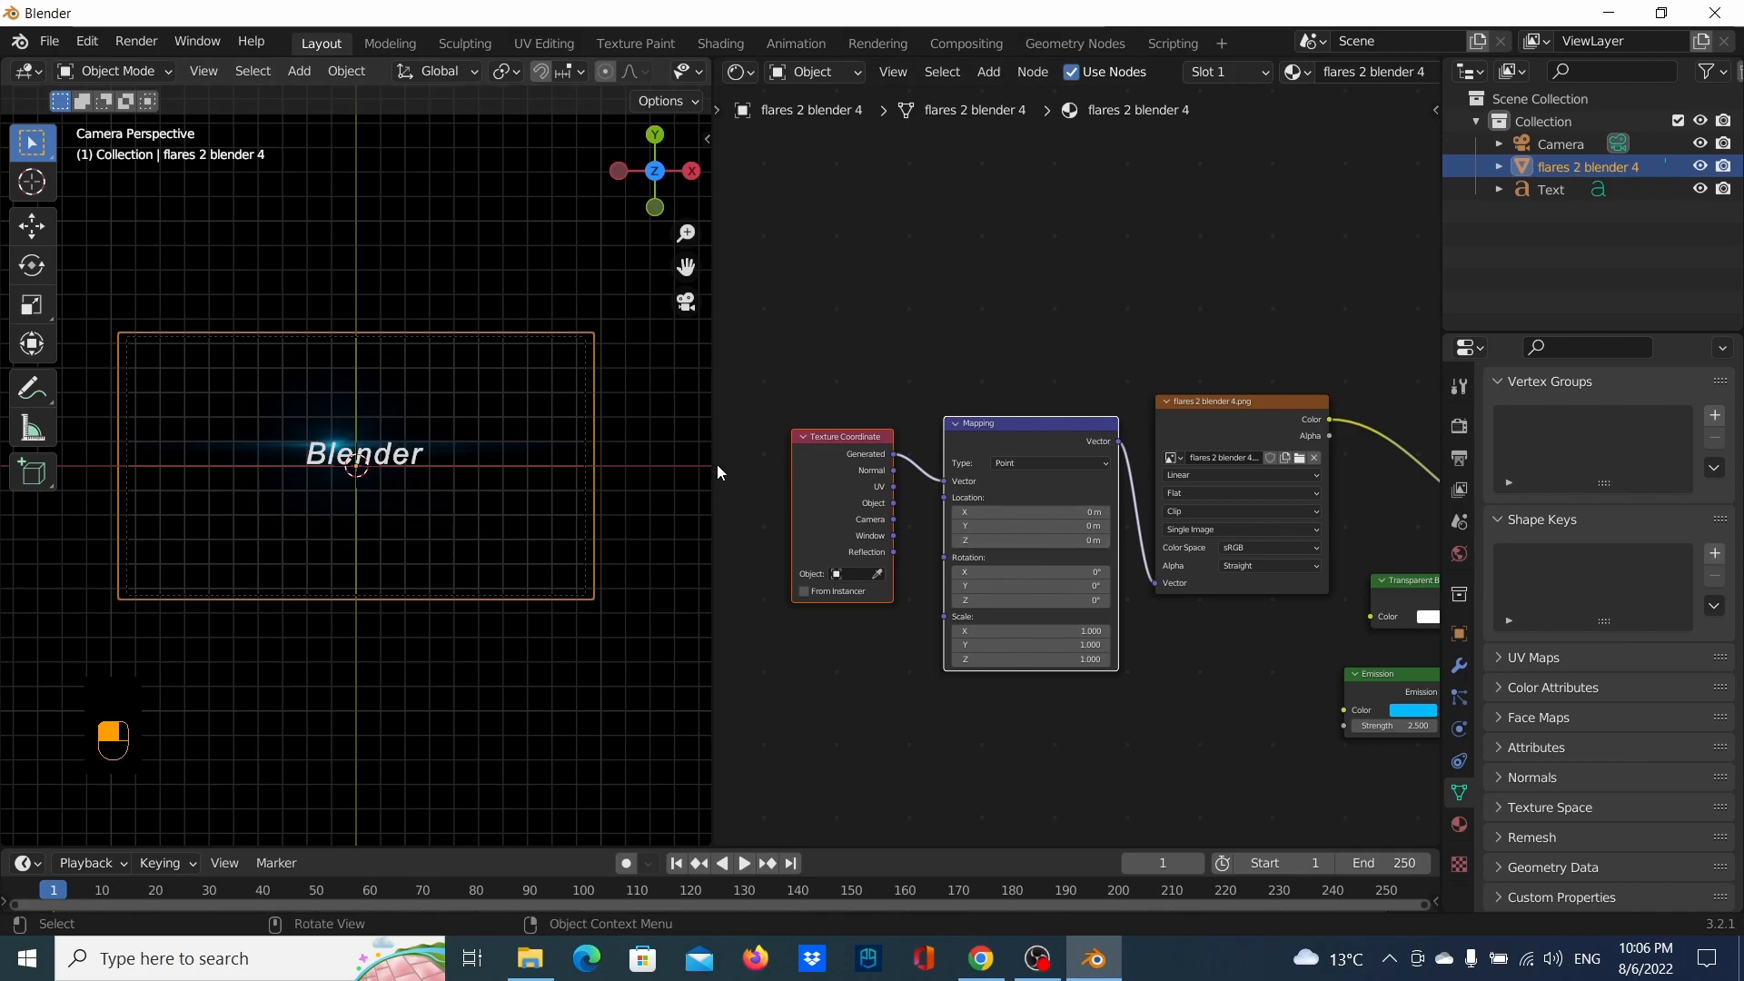
Widen the 3D viewport and set the Mapping node's Y location to 0.1 m to shift the flare under the text
{"action": "left_click_drag", "start_coordinate": [712, 467], "coordinate": [811, 479]}
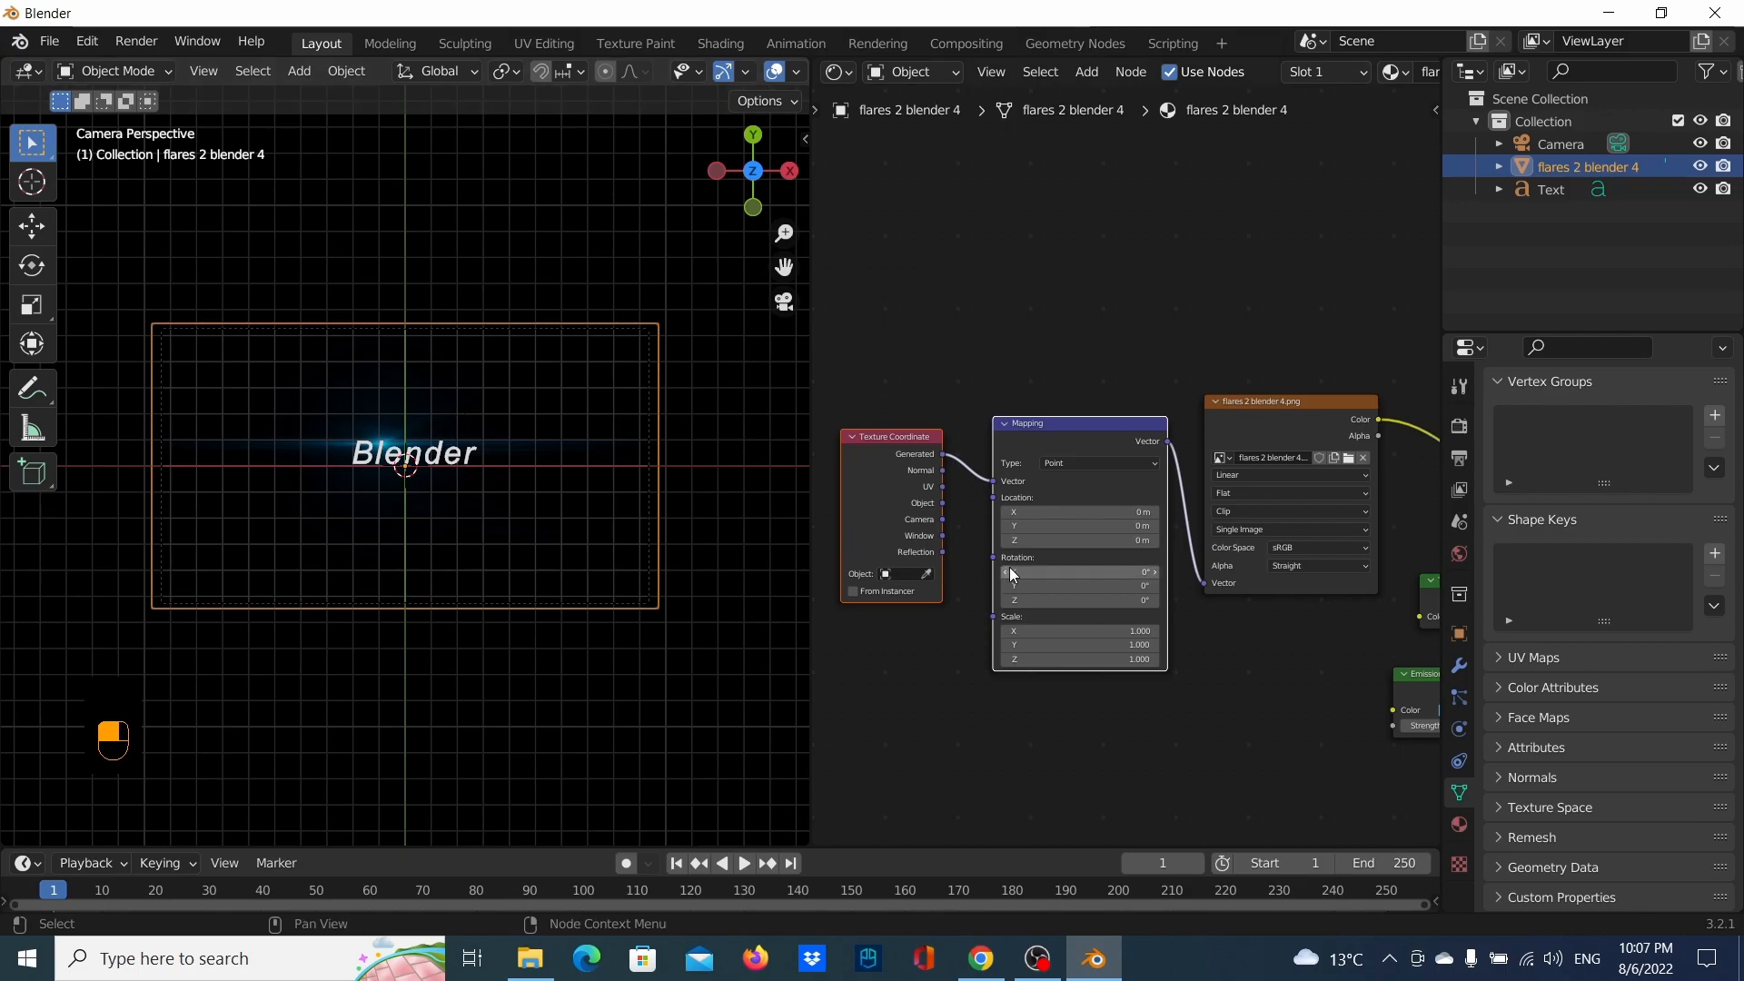
{"action": "scroll", "coordinate": [1077, 515], "scroll_direction": "up", "scroll_amount": 1}
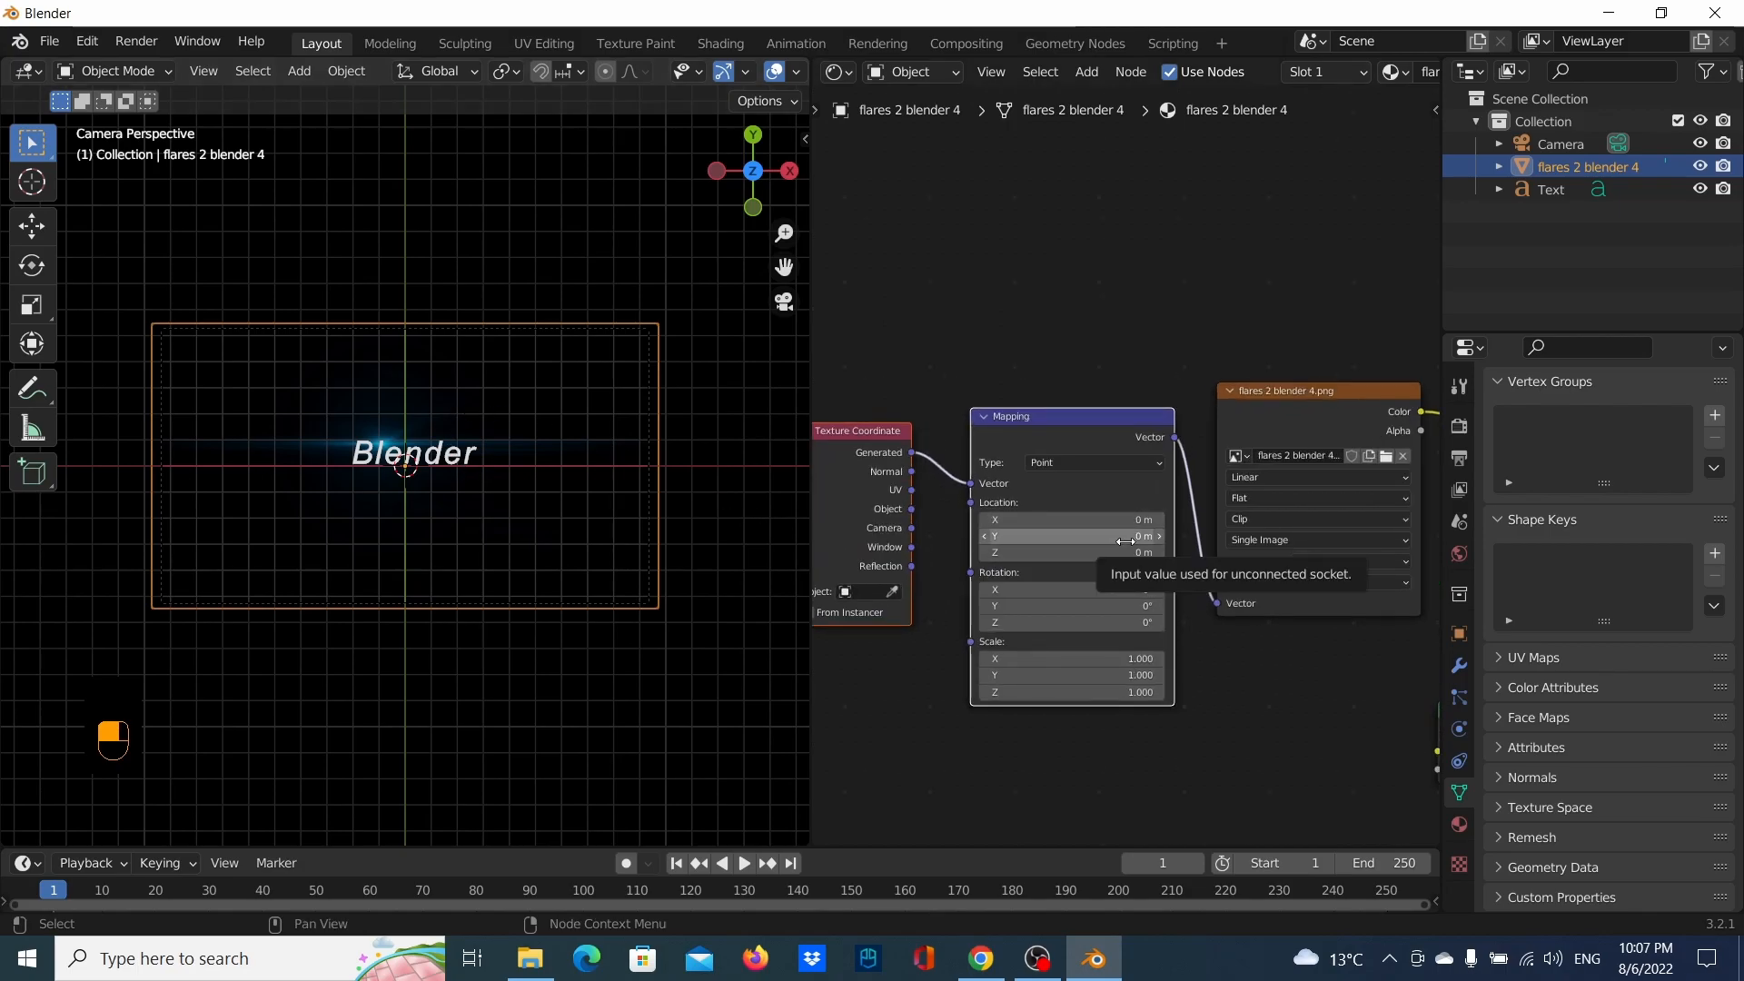
{"action": "left_click_drag", "start_coordinate": [1078, 535], "coordinate": [989, 541]}
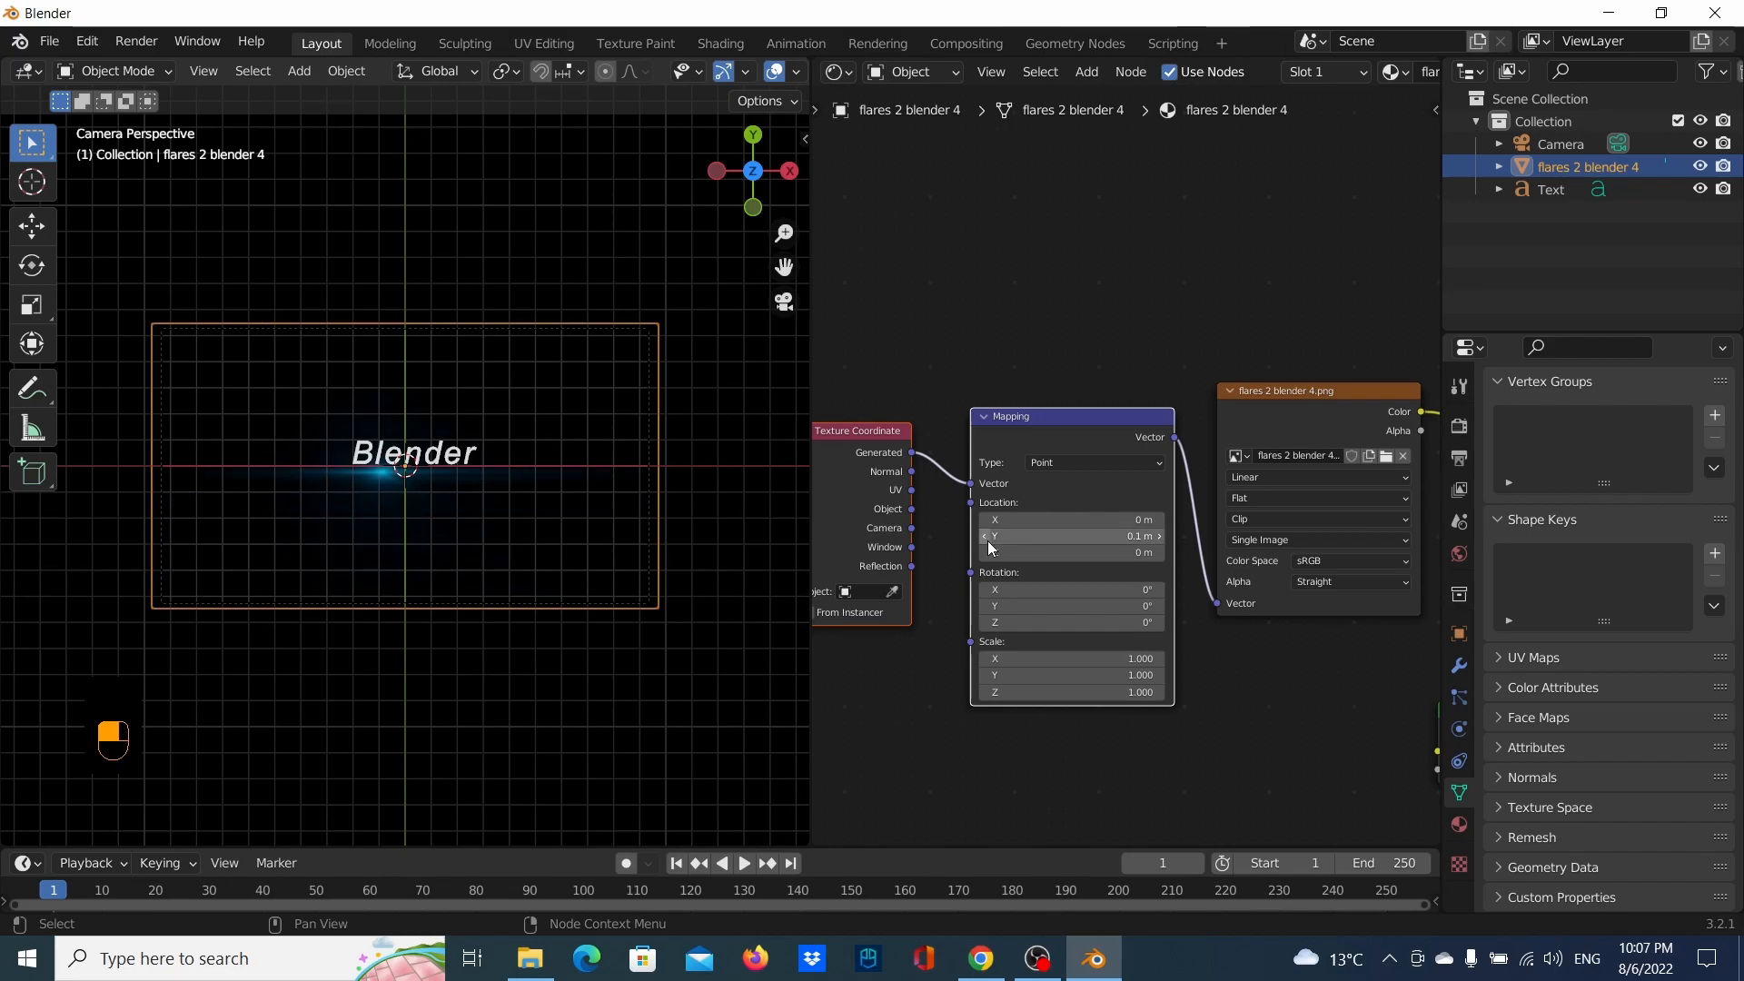
Render the current frame to check the flare beneath the text, and close the render window
{"action": "scroll", "coordinate": [402, 473], "scroll_direction": "up", "scroll_amount": 1}
{"action": "scroll", "coordinate": [432, 484], "scroll_direction": "up", "scroll_amount": 1}
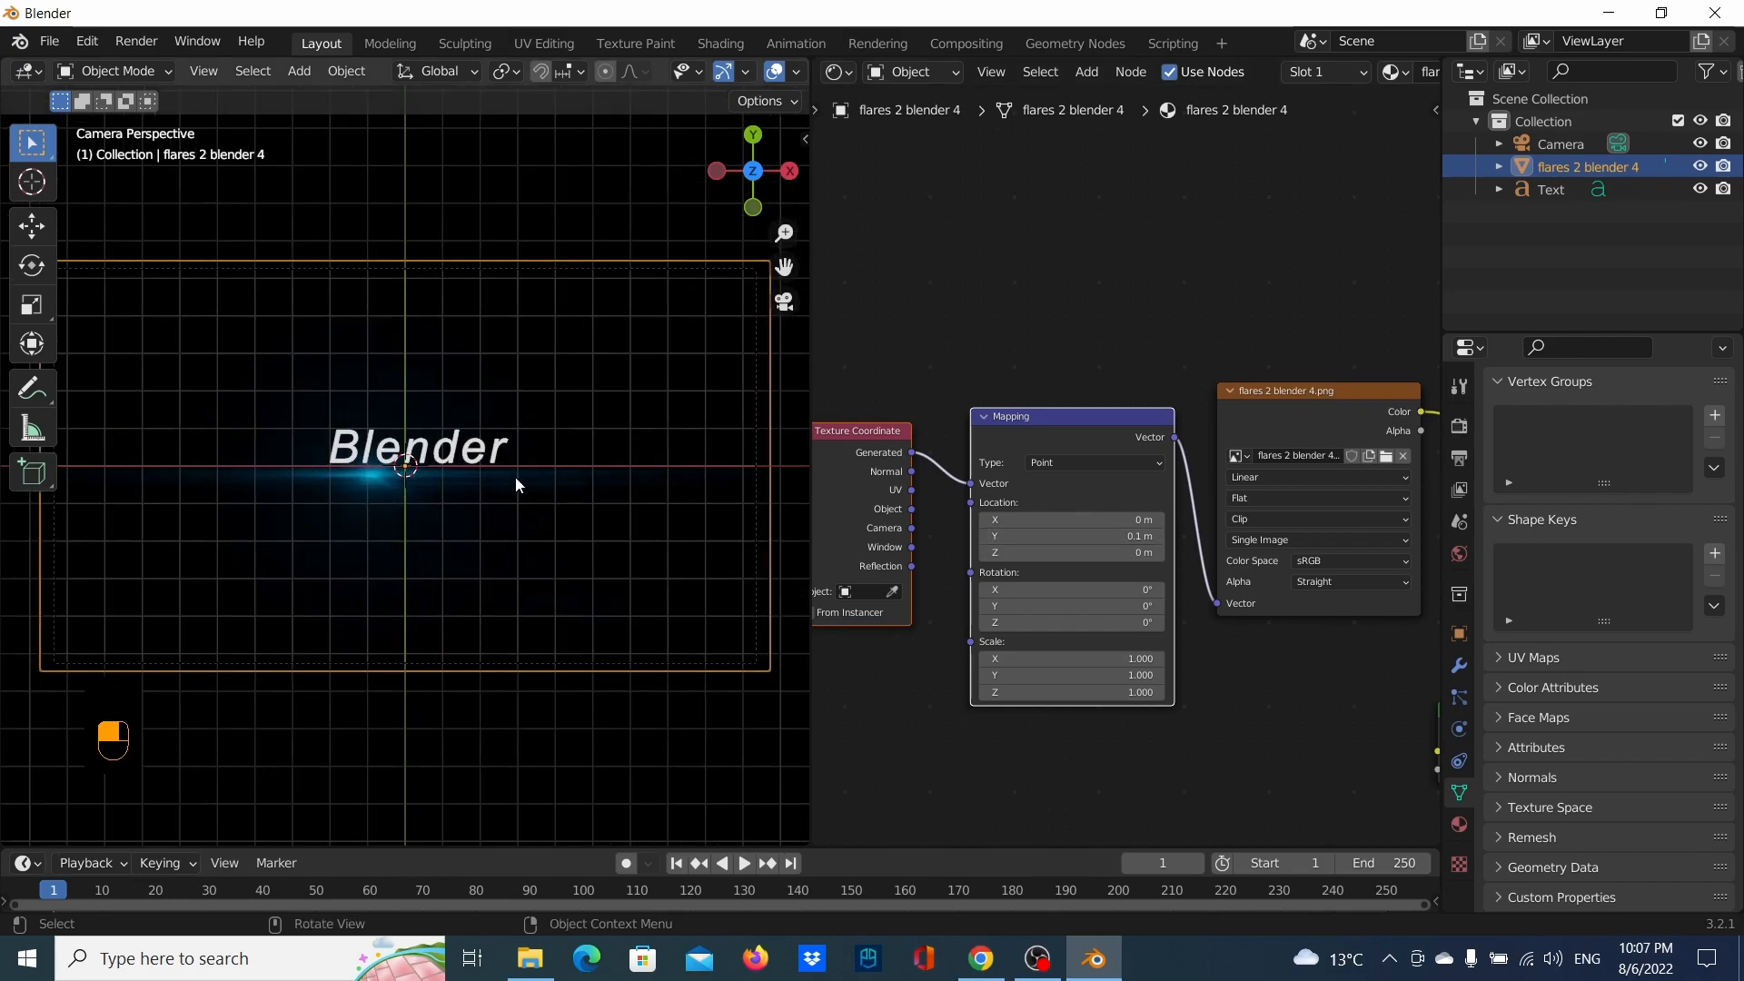
{"action": "scroll", "coordinate": [514, 477], "scroll_direction": "down", "scroll_amount": 2}
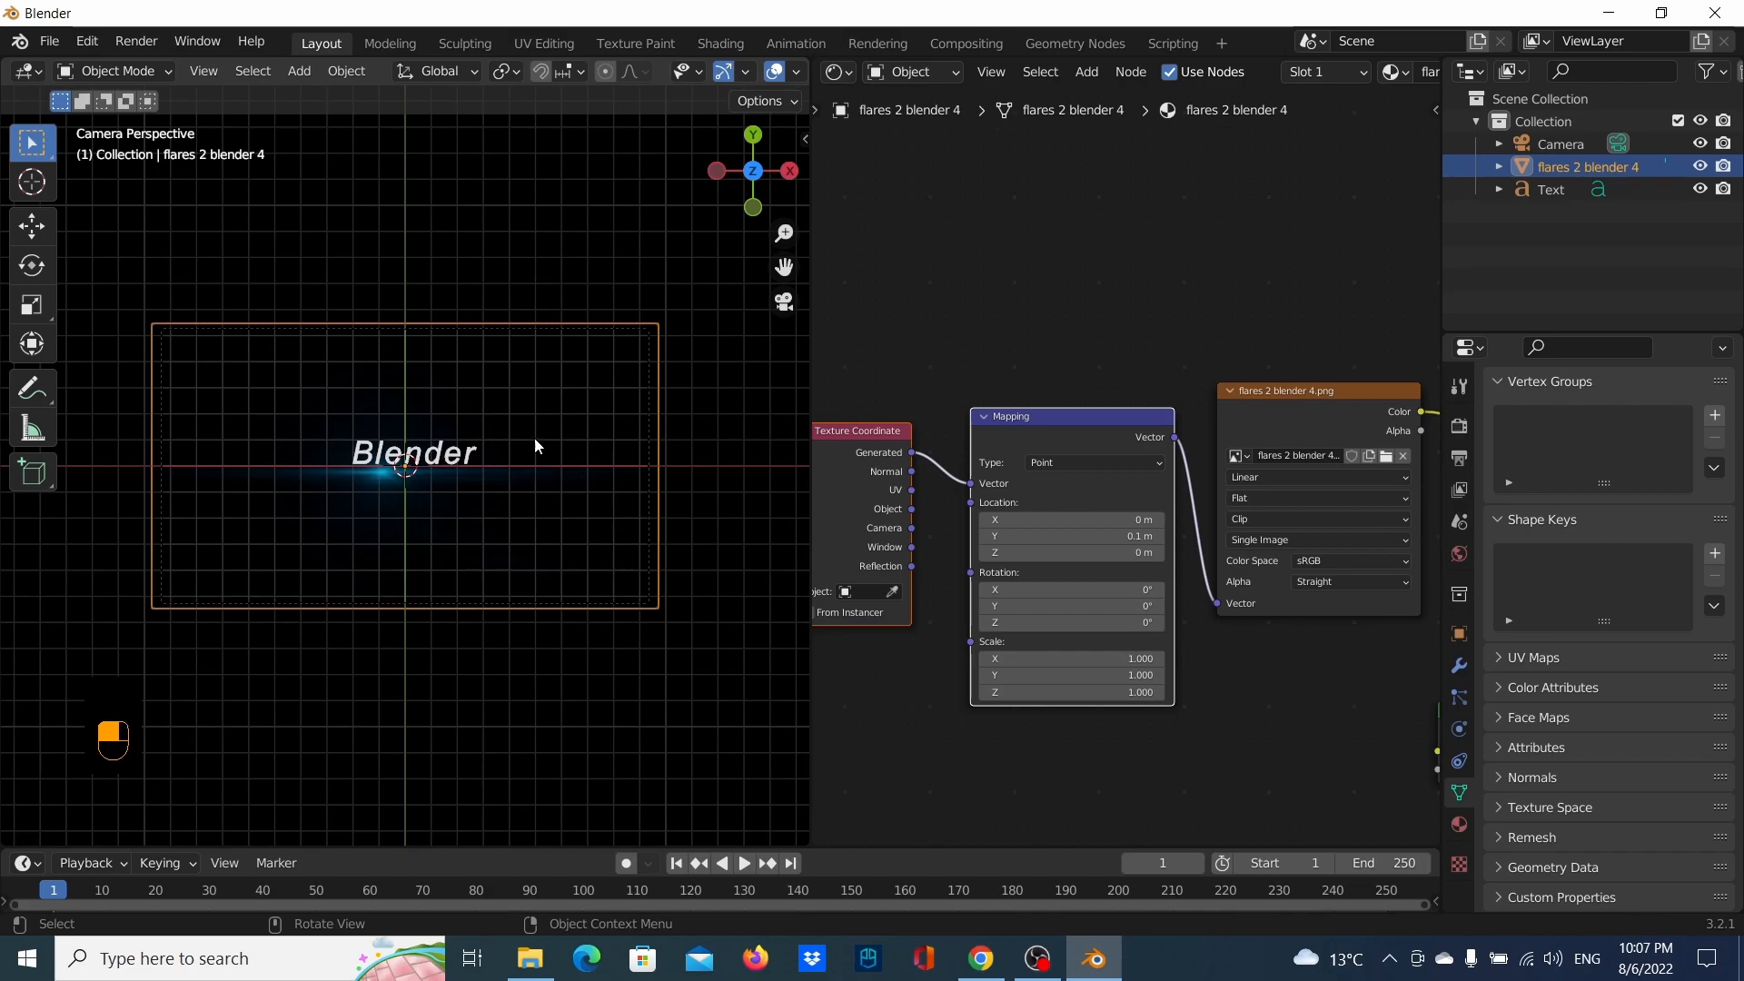
{"action": "left_click", "coordinate": [138, 41]}
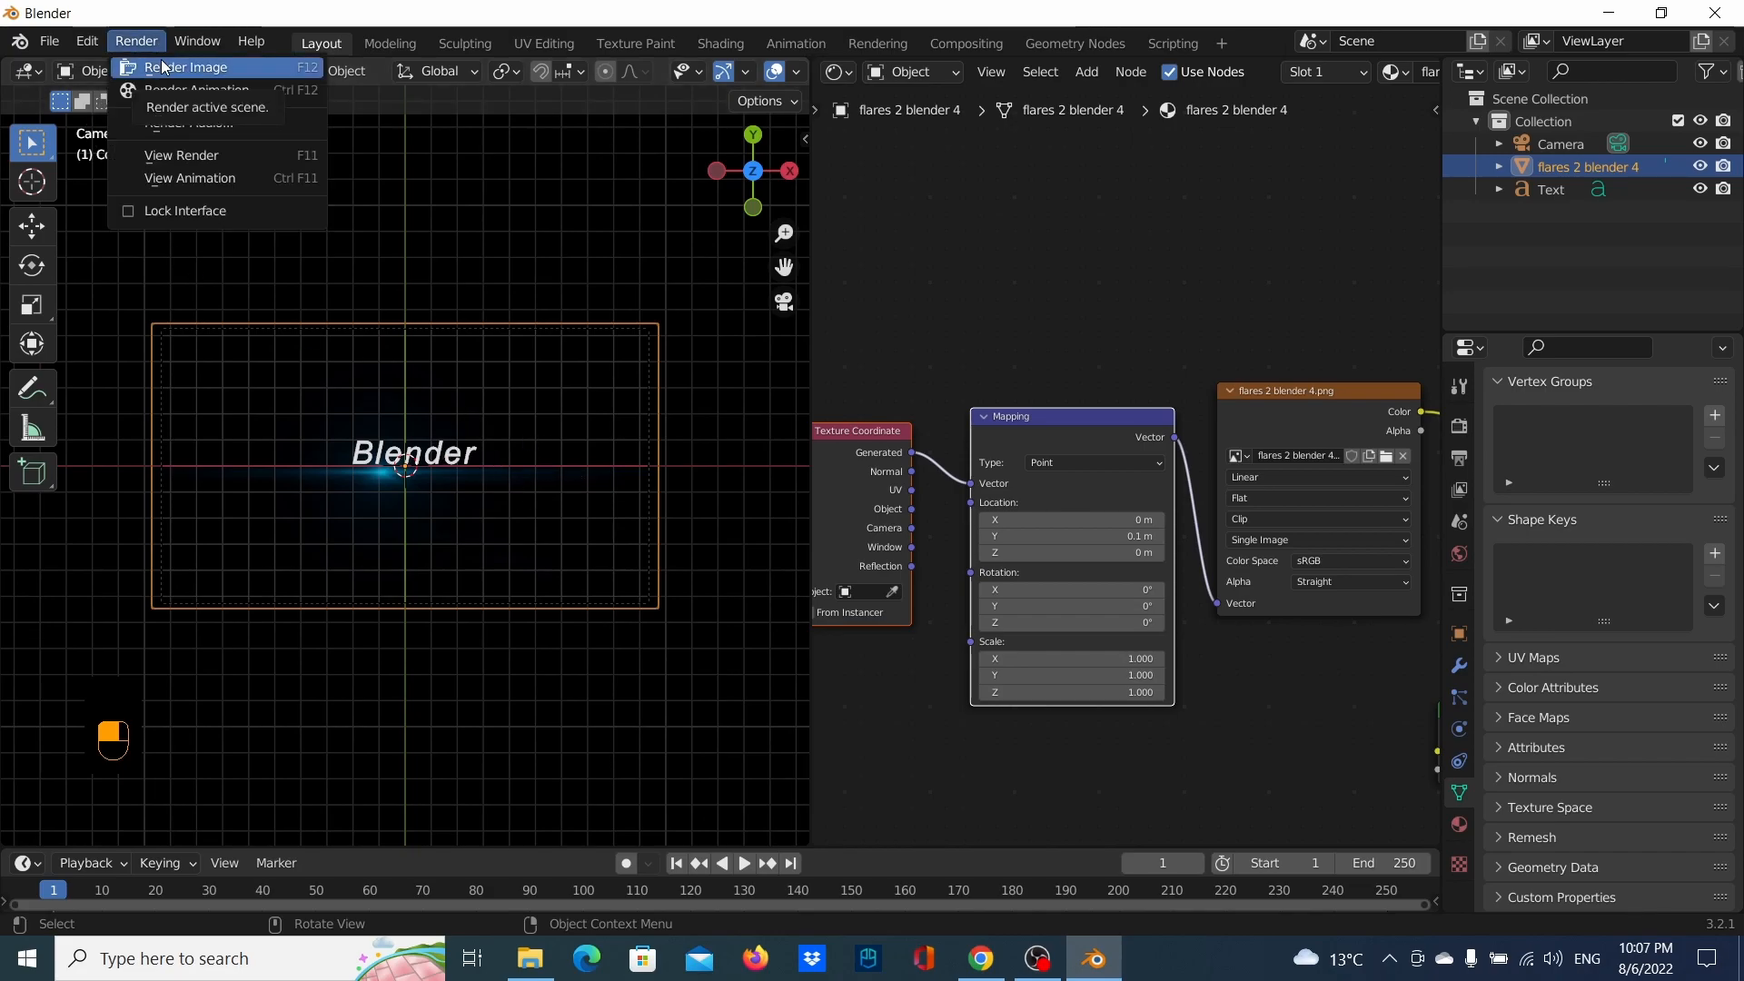
{"action": "left_click", "coordinate": [171, 66]}
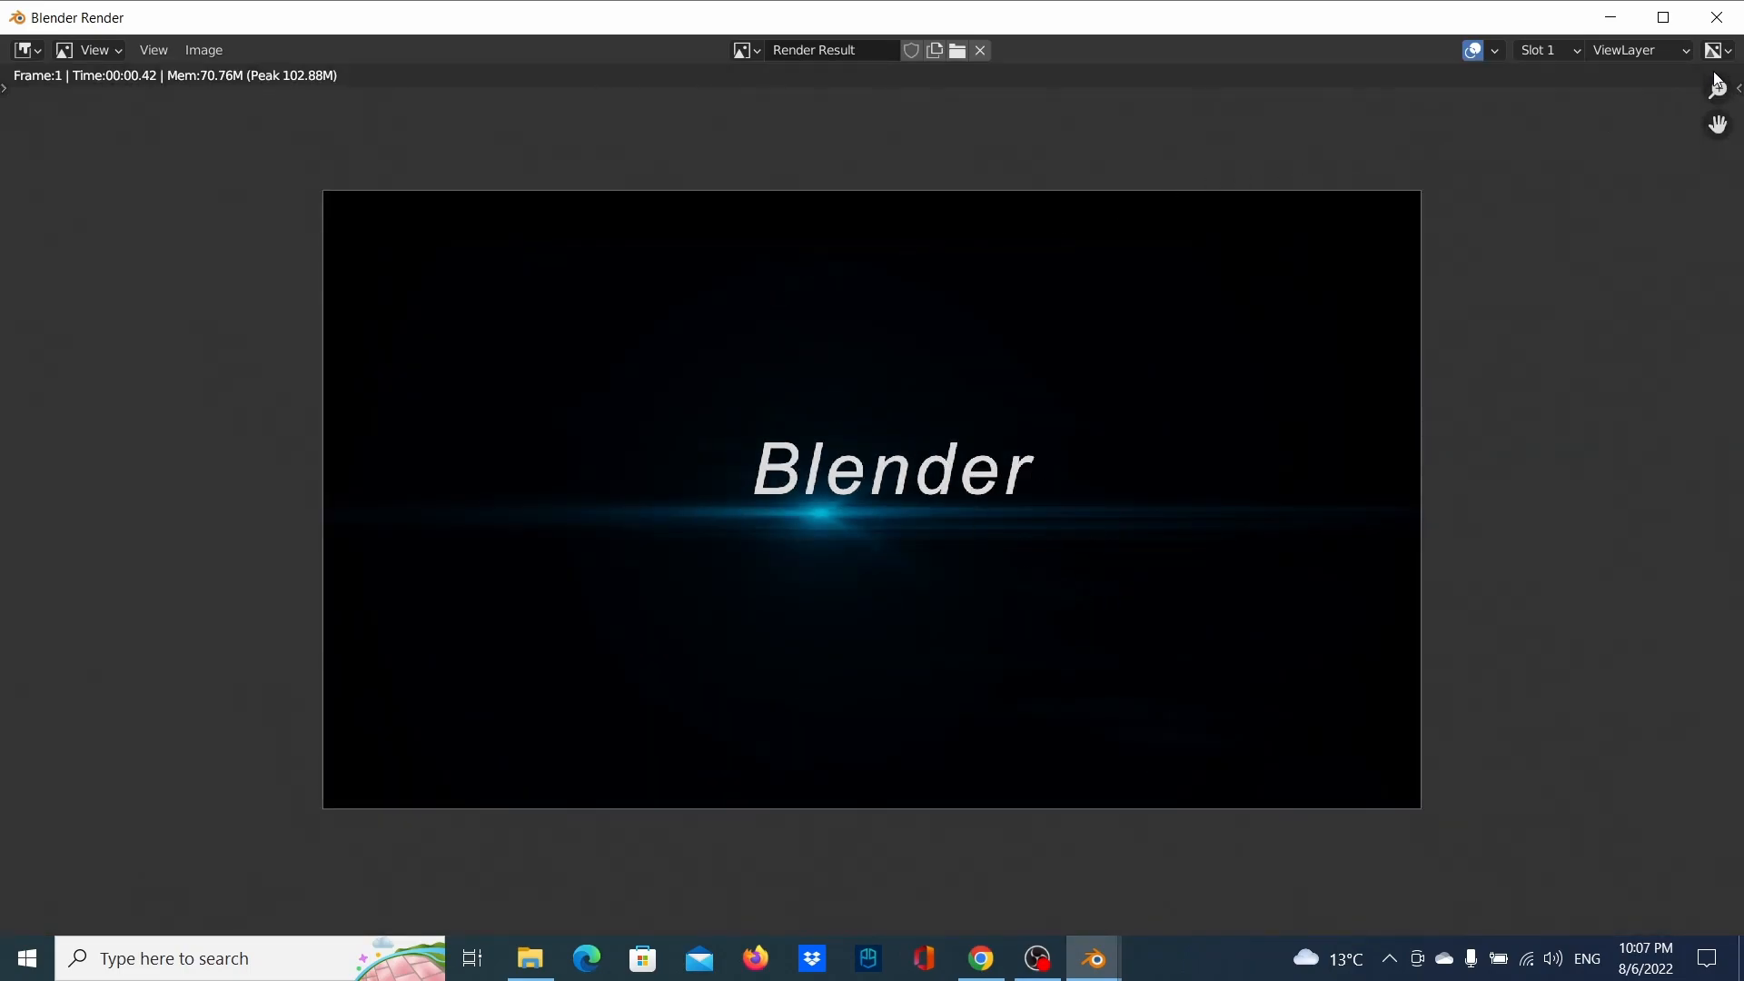
{"action": "left_click", "coordinate": [1719, 18]}
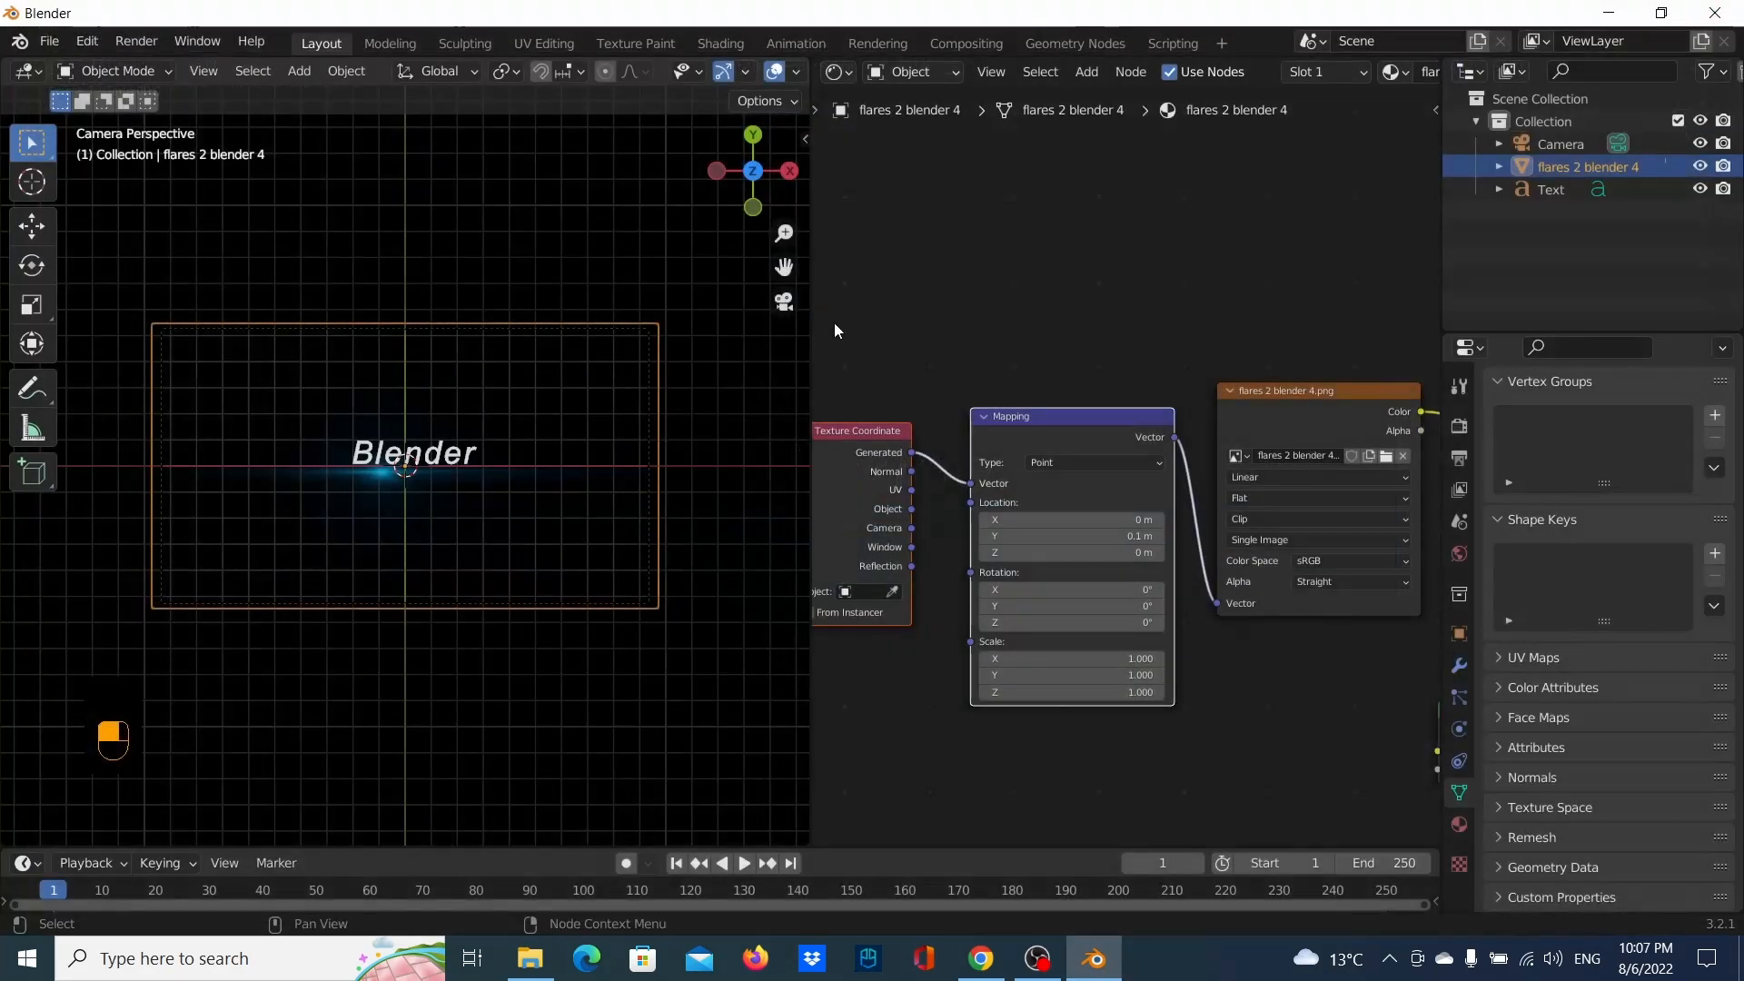
Select the Blender text and nudge it slightly in the negative X direction to centre it in the camera frame
{"action": "left_click", "coordinate": [382, 461]}
{"action": "key", "text": "g"}
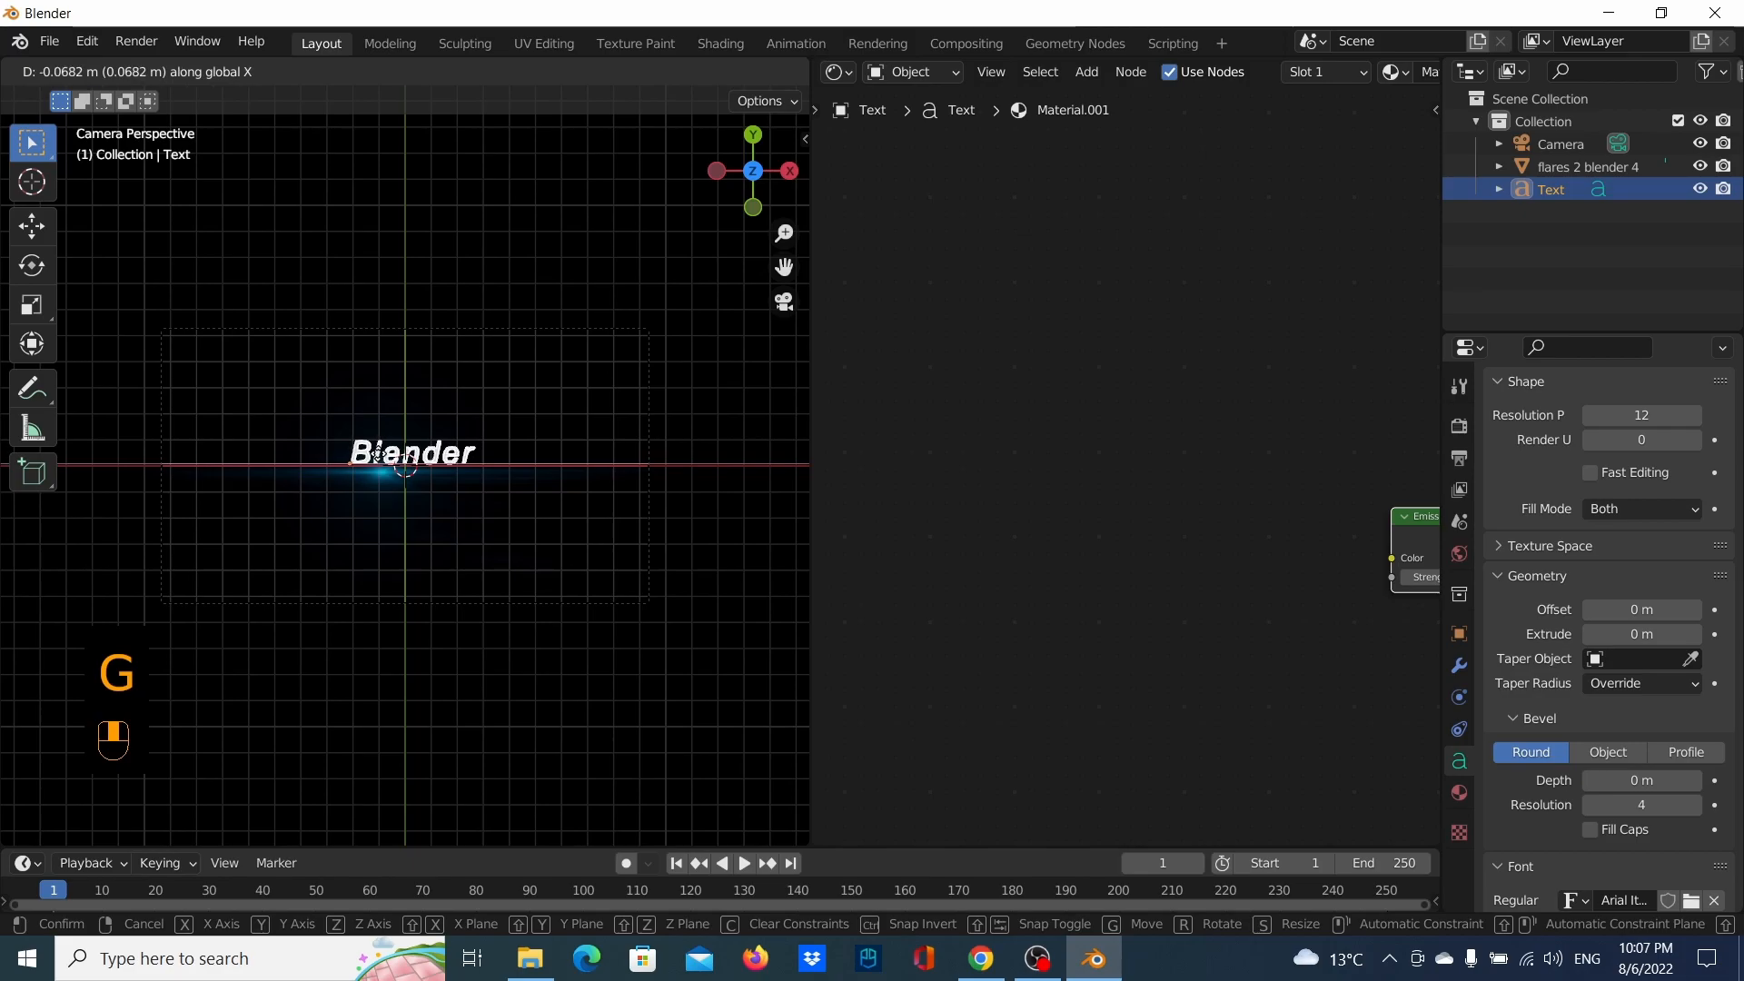
{"action": "left_click", "coordinate": [376, 452]}
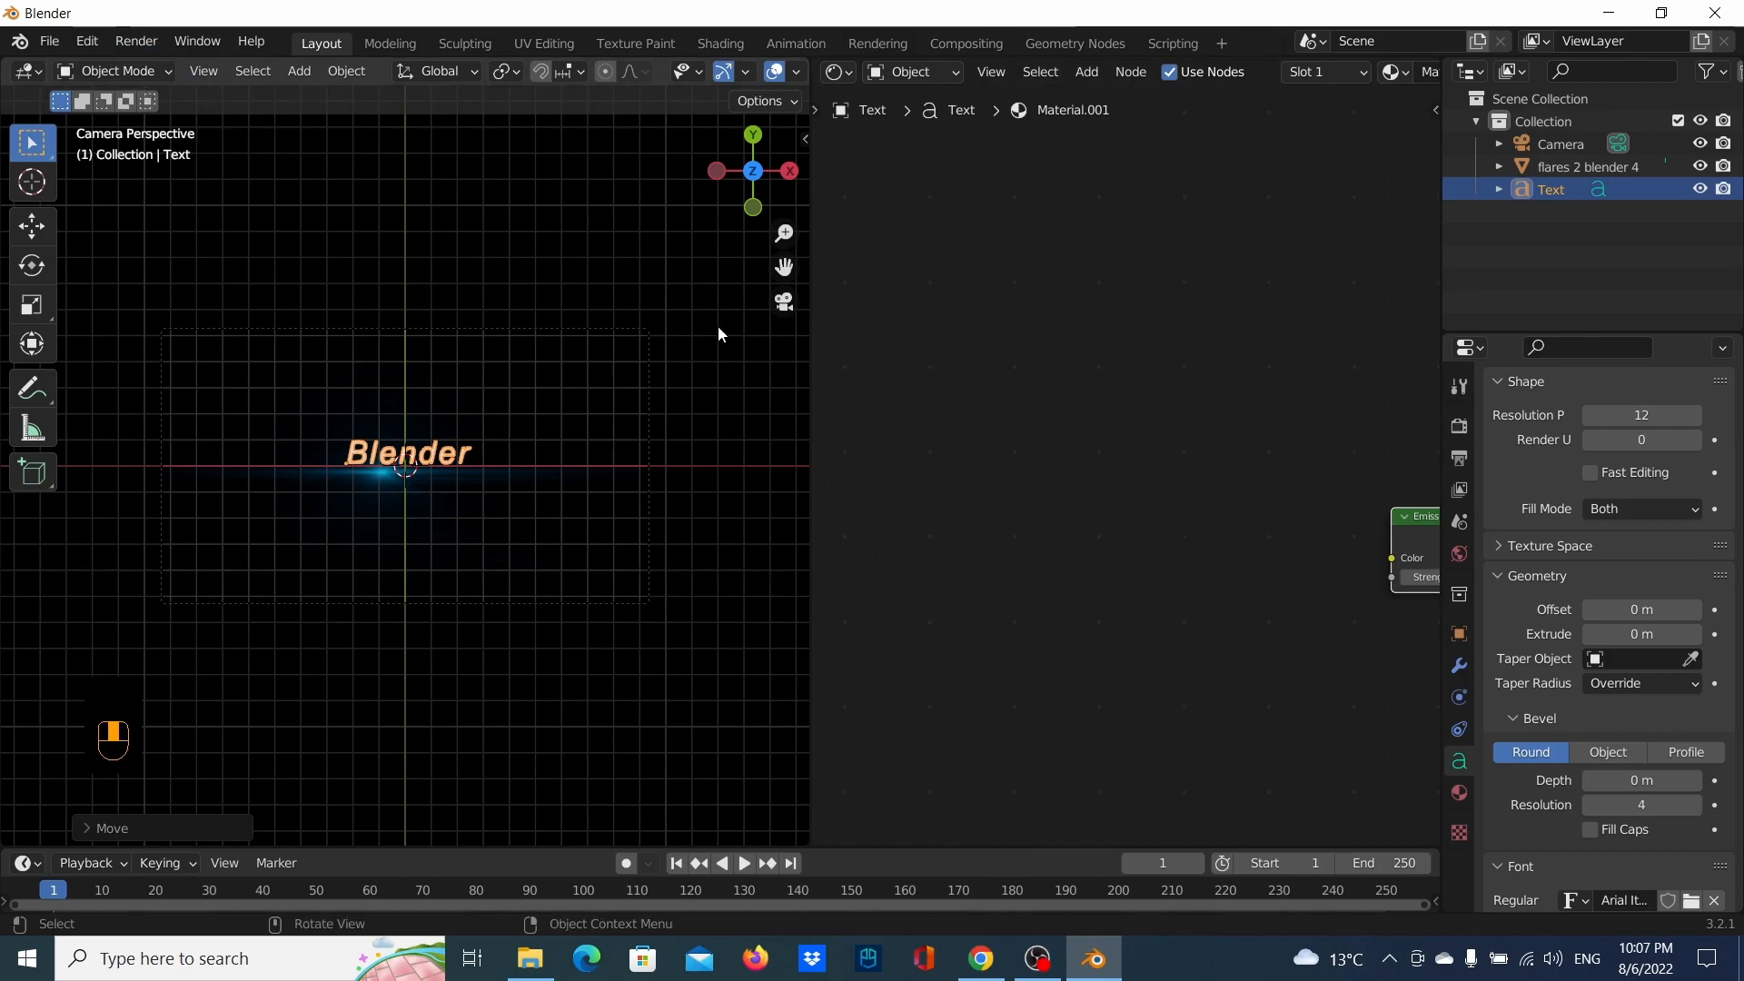
Enlarge the timeline area for animating and reframe the text's Emission and Material Output nodes in the shader editor
{"action": "scroll", "coordinate": [1125, 665], "scroll_direction": "down", "scroll_amount": 2}
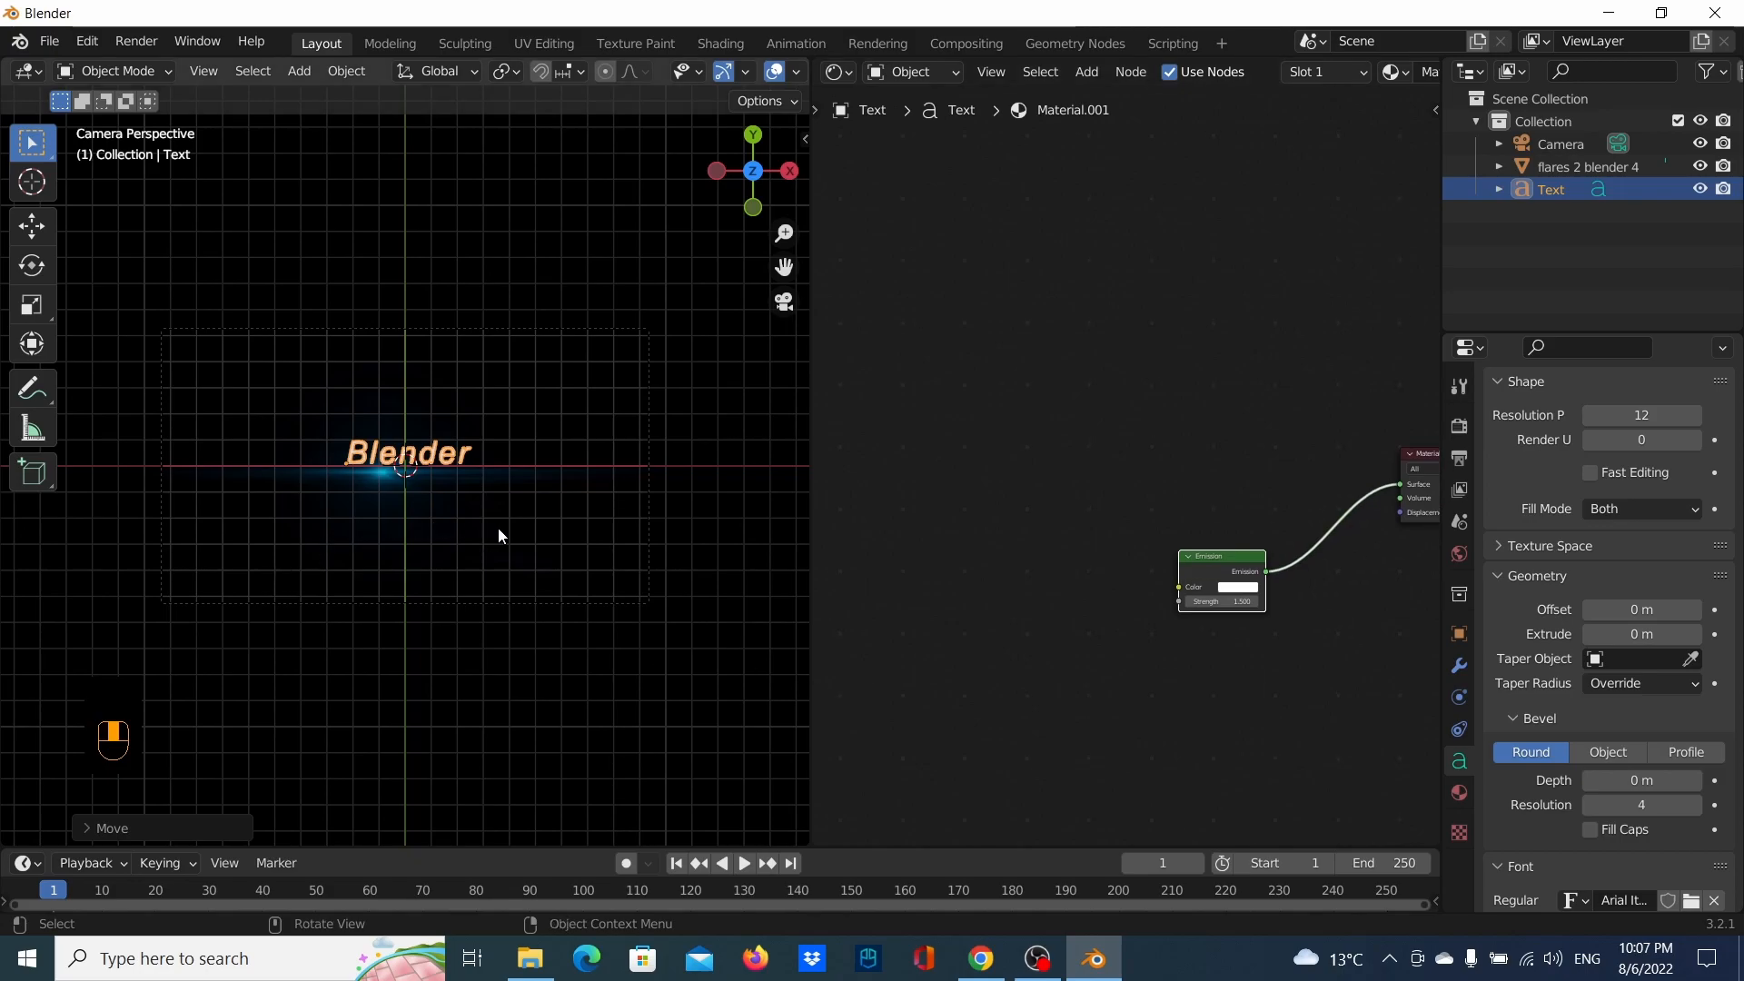
{"action": "scroll", "coordinate": [956, 542], "scroll_direction": "down", "scroll_amount": 3}
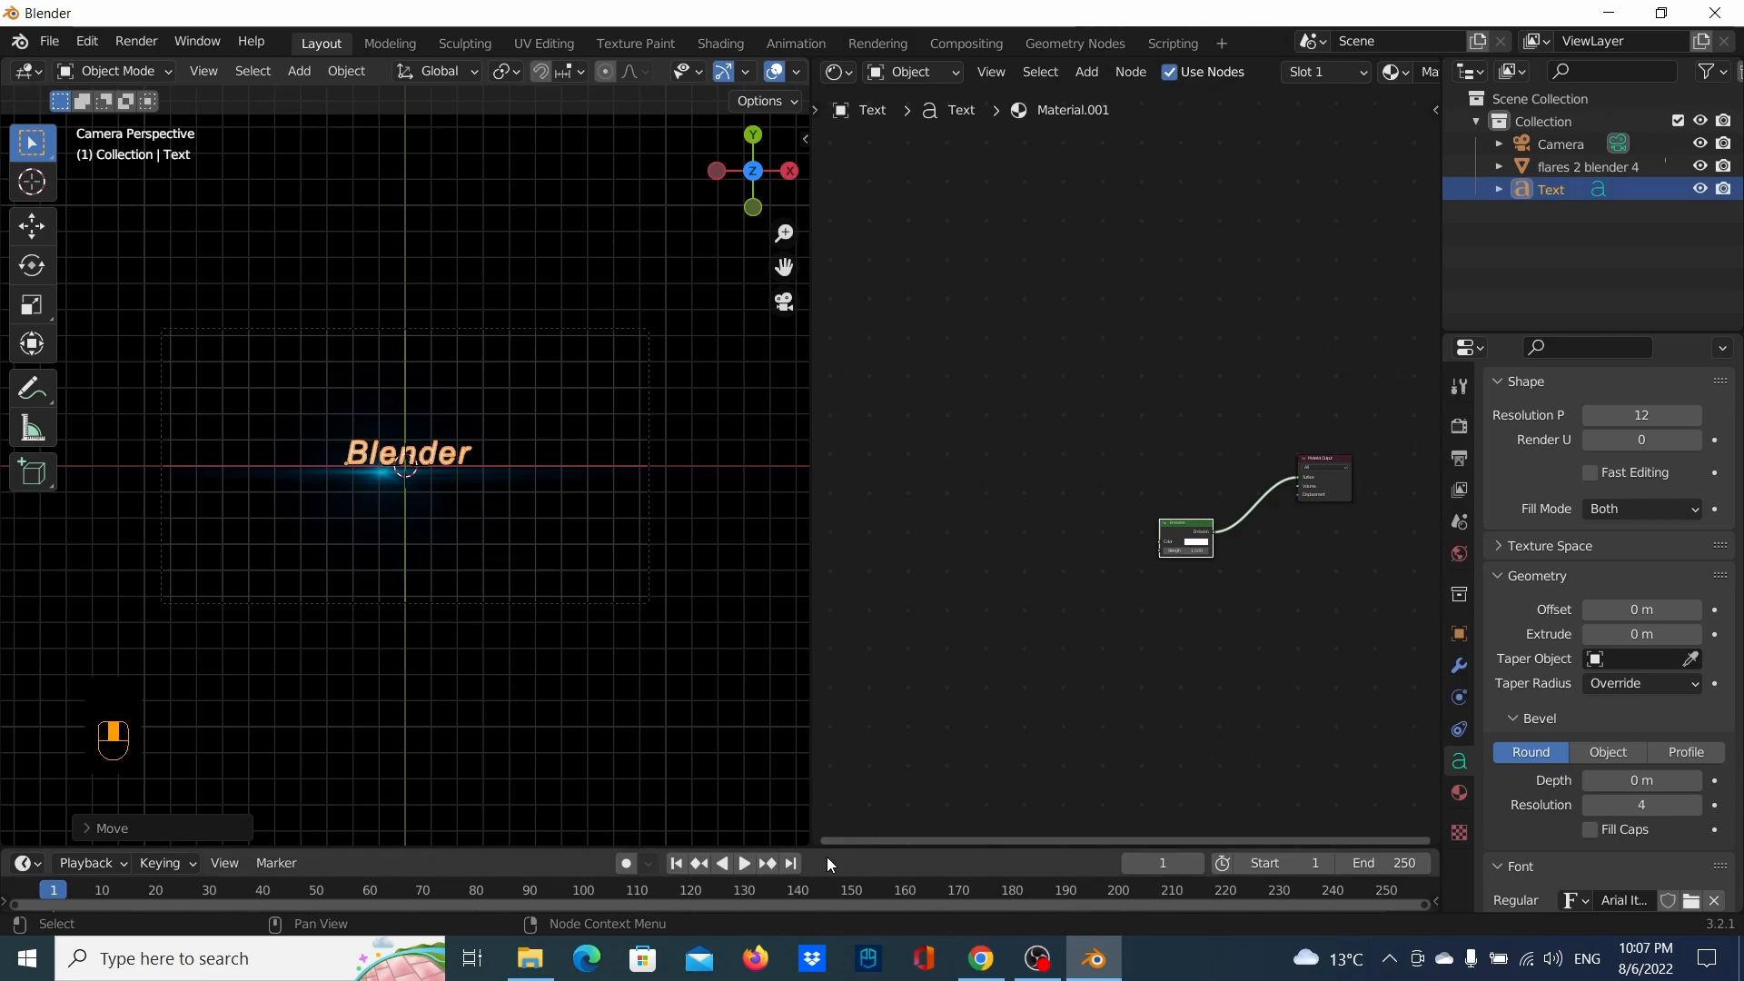
{"action": "left_click_drag", "start_coordinate": [827, 852], "coordinate": [364, 589]}
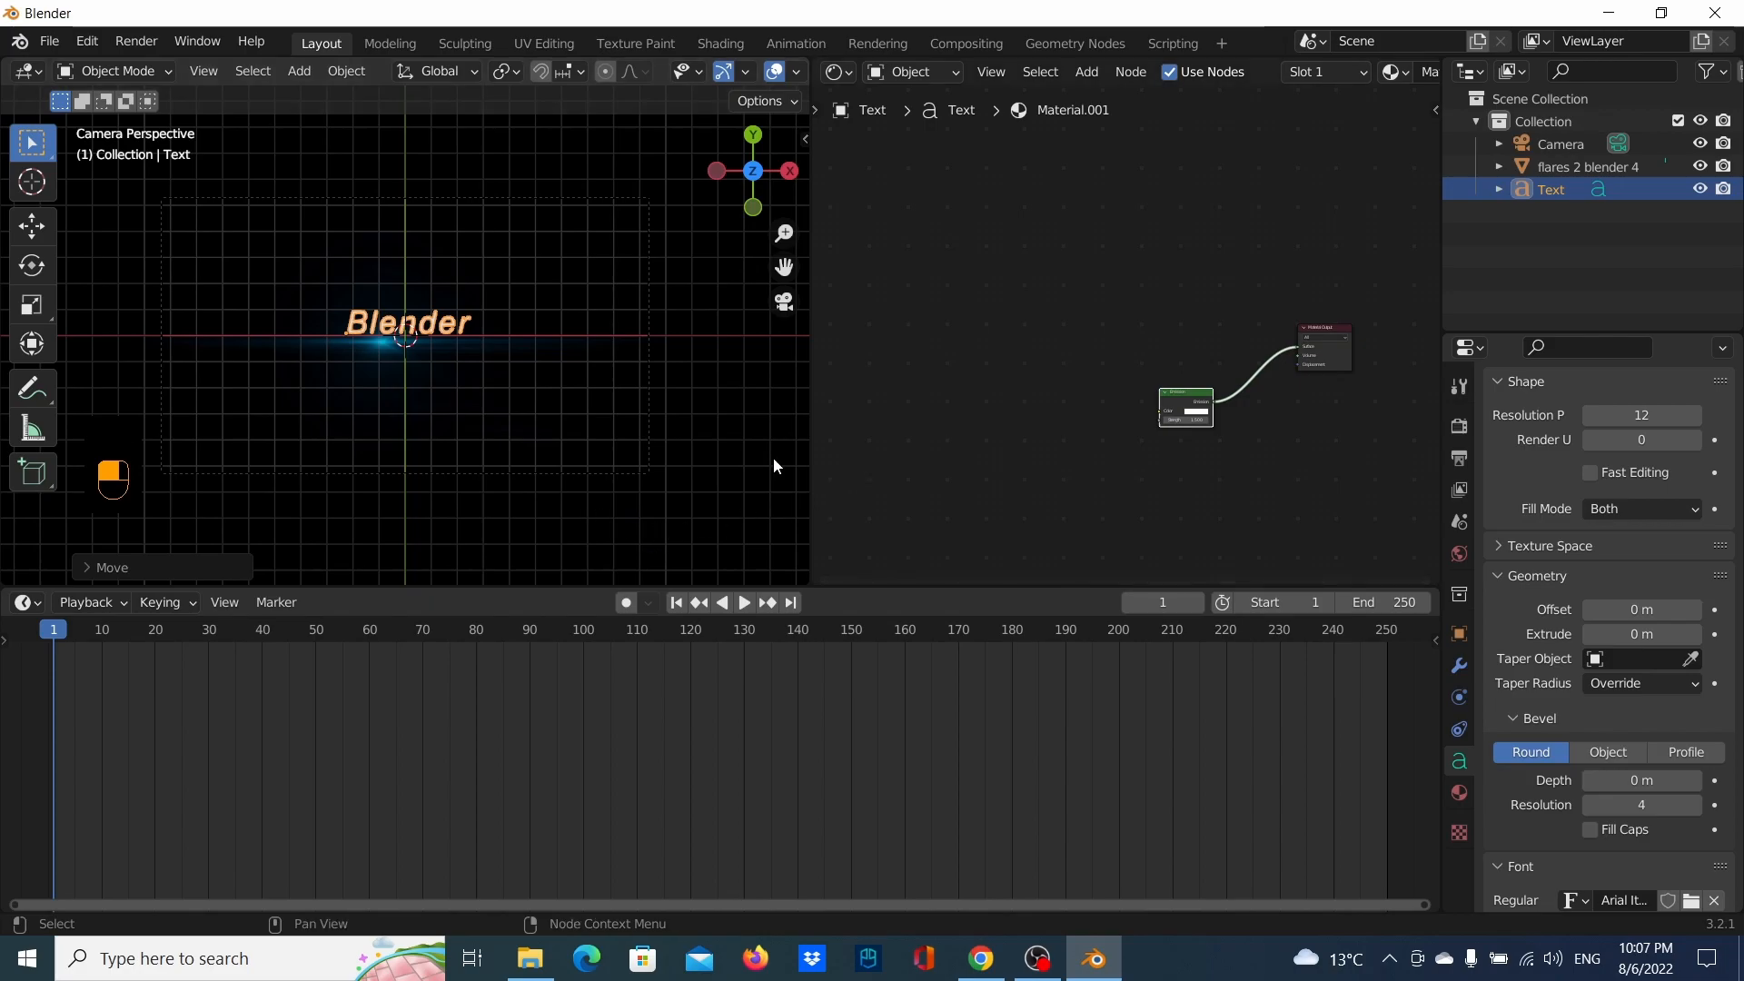
{"action": "left_click_drag", "start_coordinate": [921, 588], "coordinate": [913, 665]}
{"action": "middle_click_drag", "start_coordinate": [1099, 505], "coordinate": [1054, 566]}
{"action": "scroll", "coordinate": [966, 476], "scroll_direction": "down", "scroll_amount": 2}
{"action": "scroll", "coordinate": [966, 476], "scroll_direction": "up", "scroll_amount": 3}
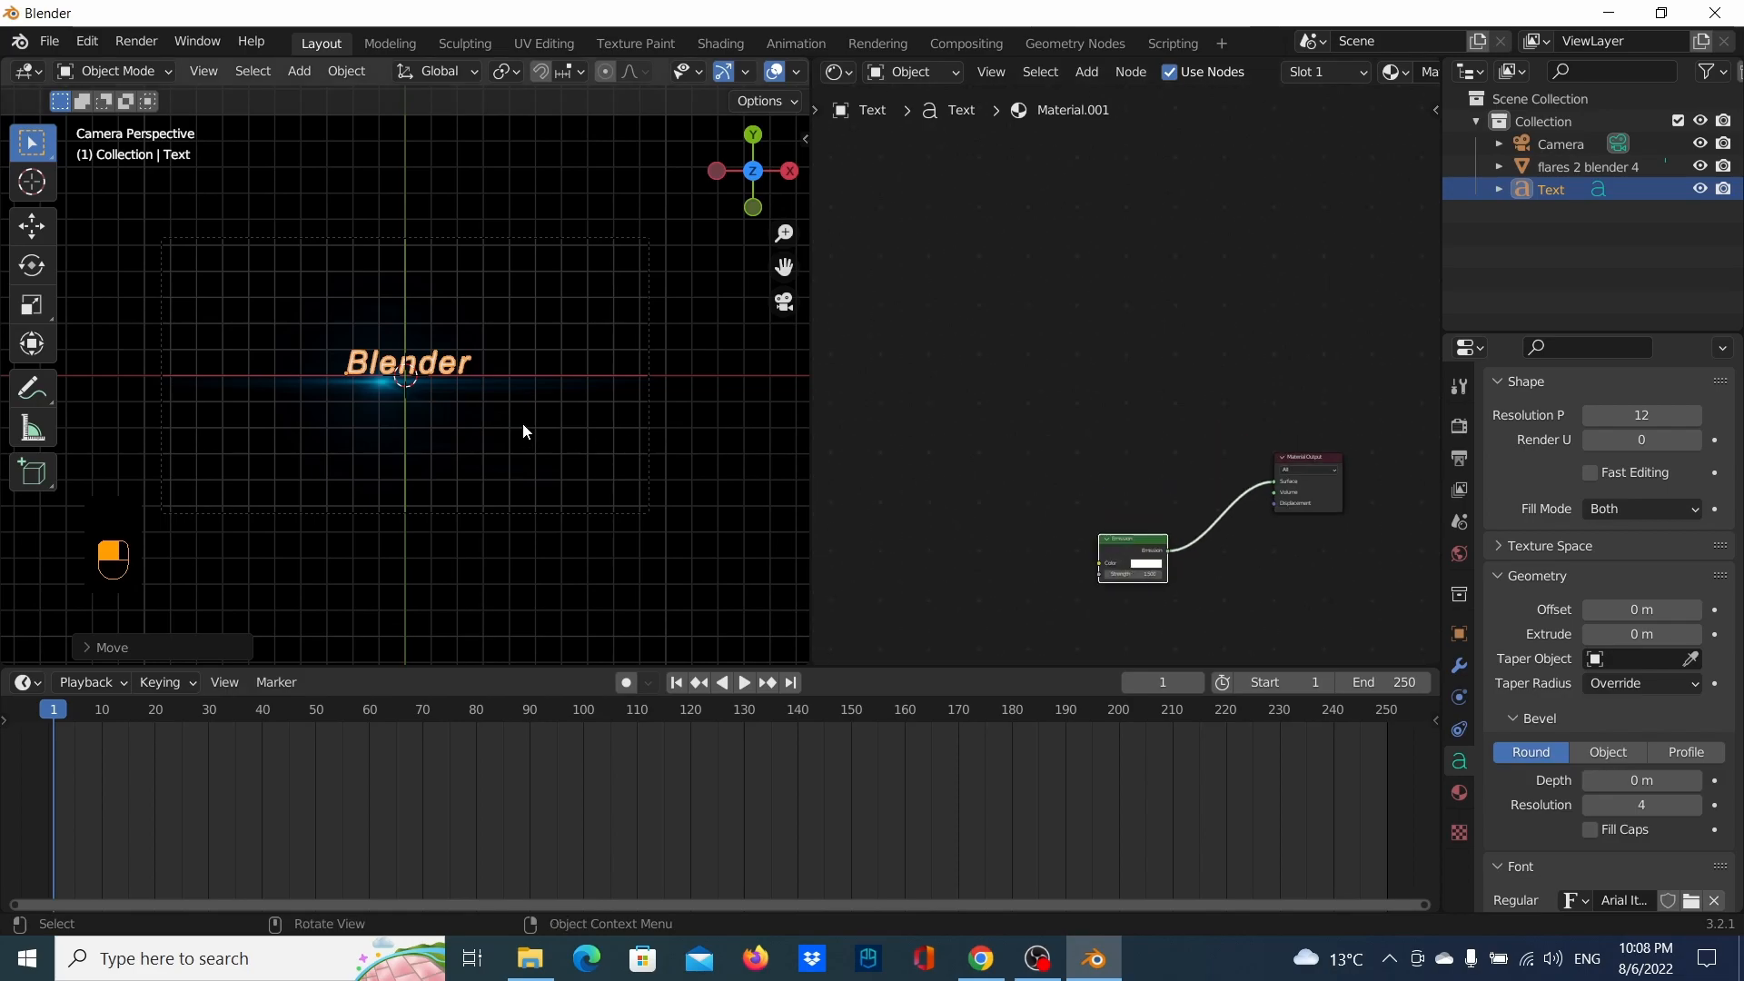
Select the flare image plane and duplicate it in place, keeping the copy at the original position
{"action": "left_click", "coordinate": [522, 422]}
{"action": "scroll", "coordinate": [956, 486], "scroll_direction": "down", "scroll_amount": 2}
{"action": "left_click_drag", "start_coordinate": [909, 466], "coordinate": [870, 439]}
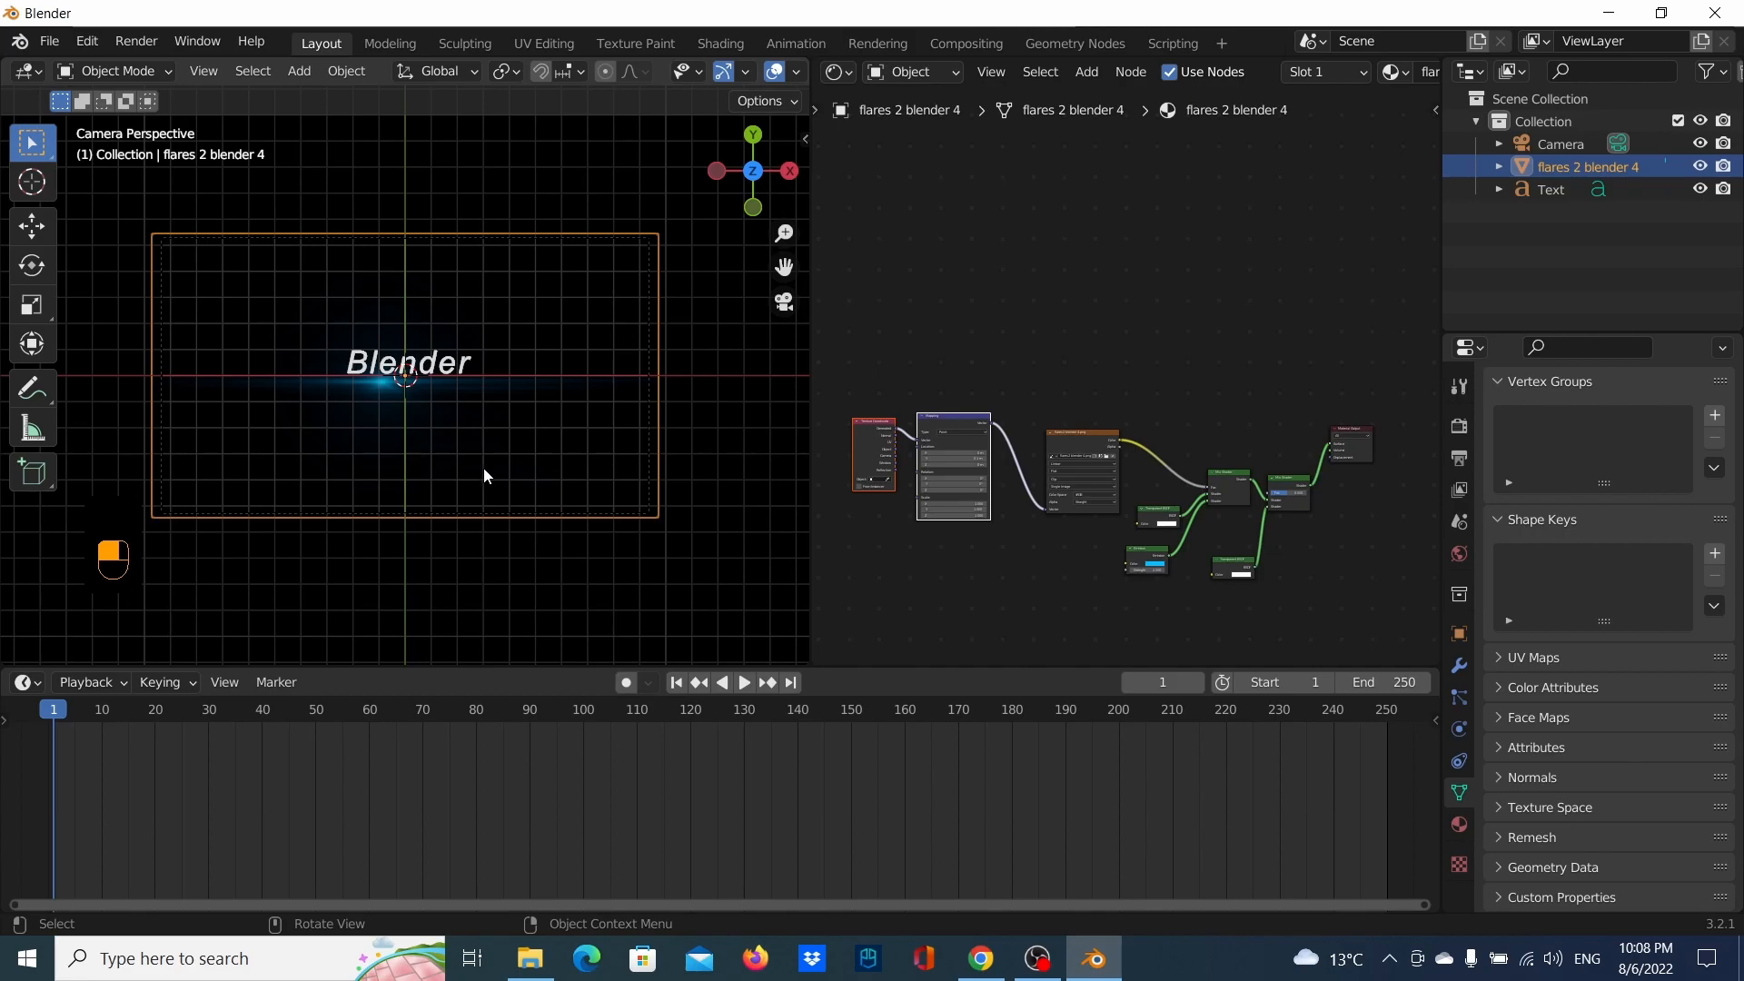
{"action": "key", "text": "shift"}
{"action": "key", "text": "shift"}
{"action": "key", "text": "shift+d"}
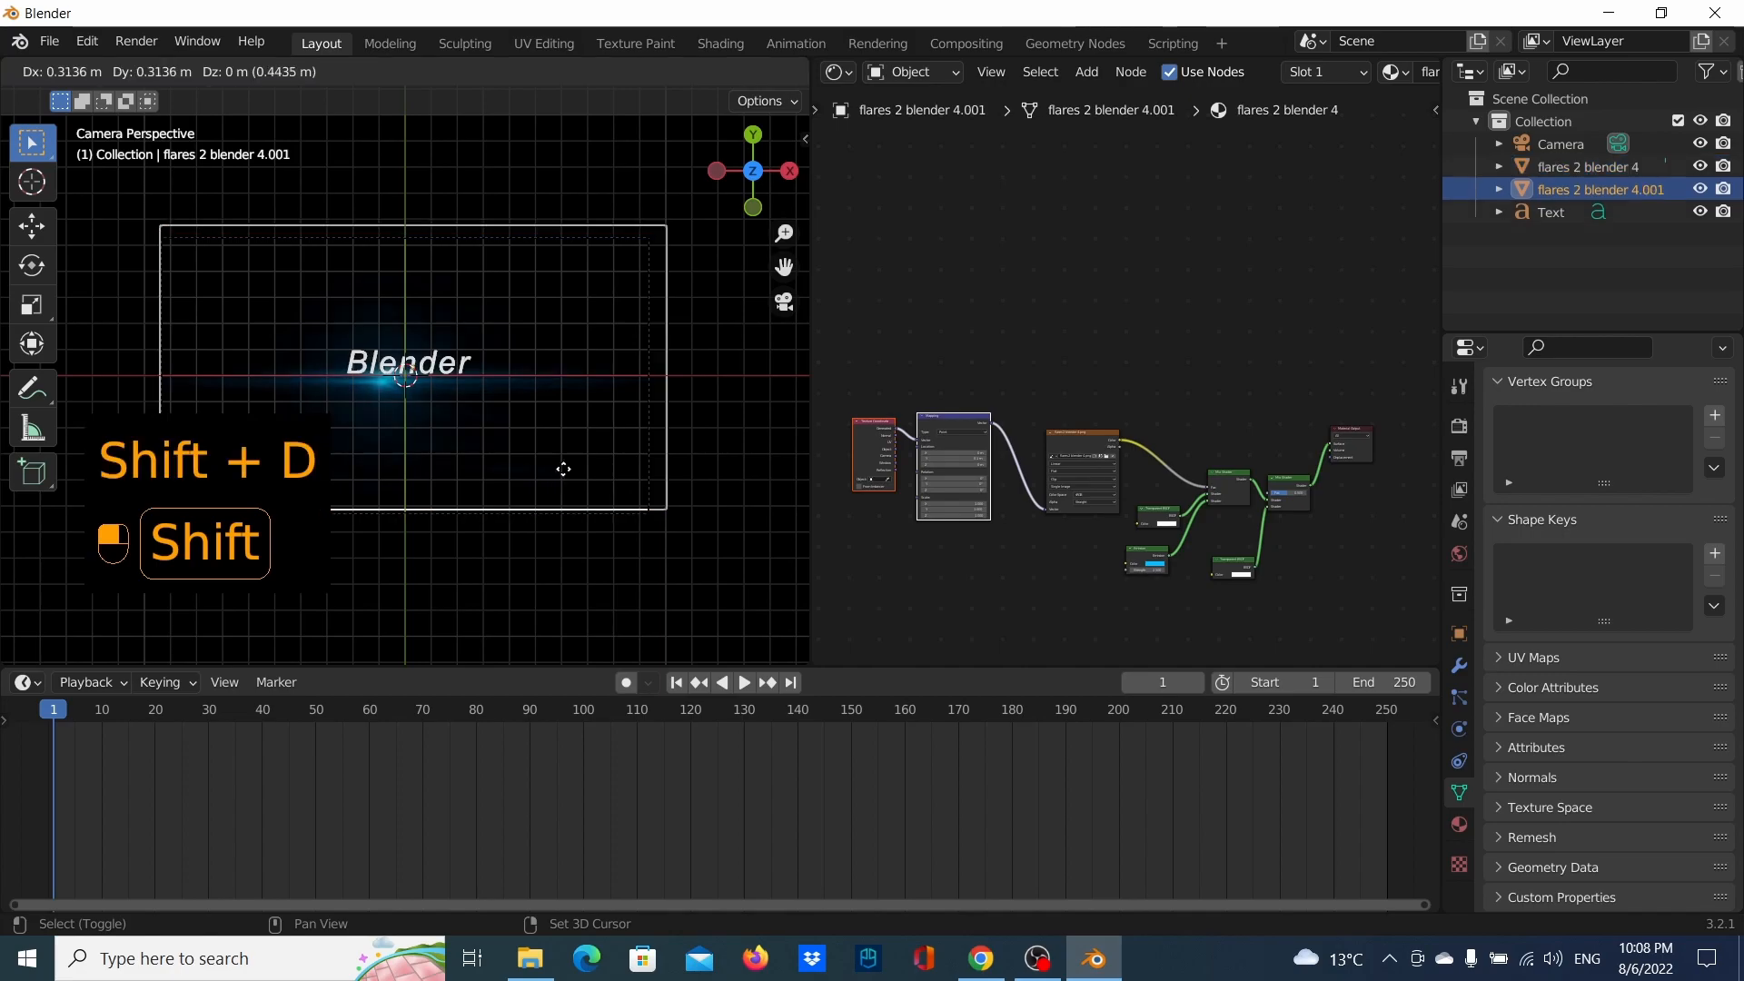
{"action": "right_click", "coordinate": [699, 466]}
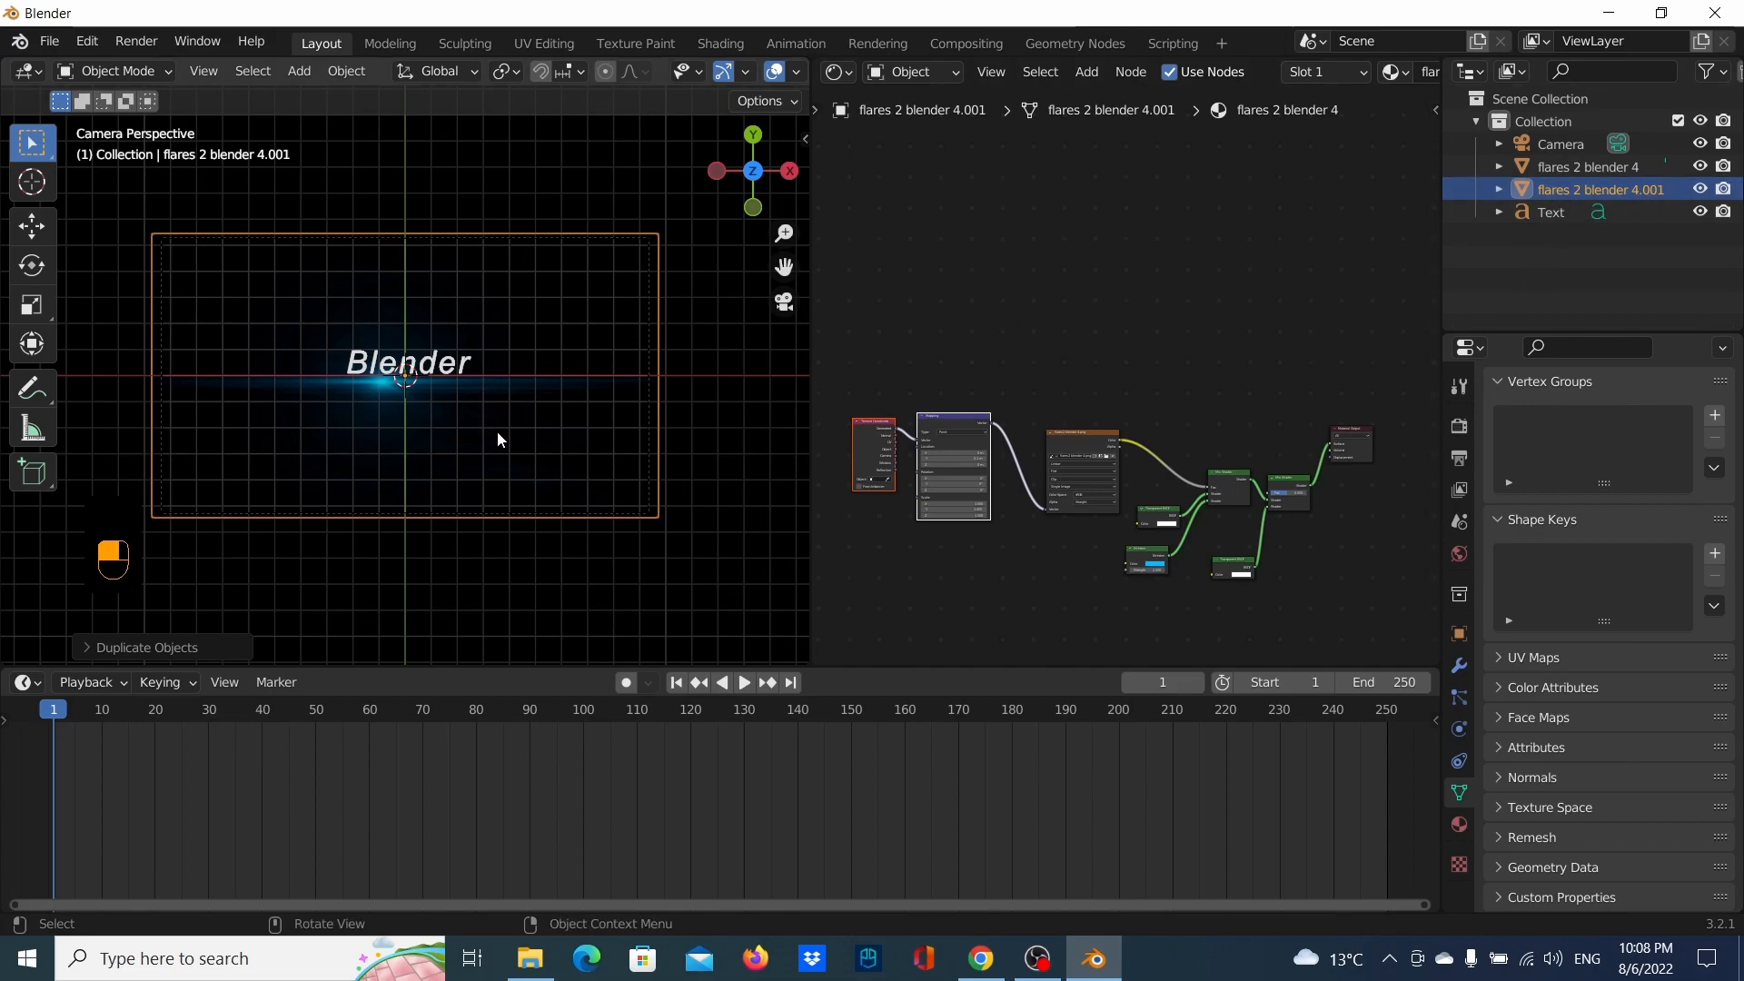
Rename the duplicated flare plane as "flare 2B"
{"action": "double_click", "coordinate": [1568, 193]}
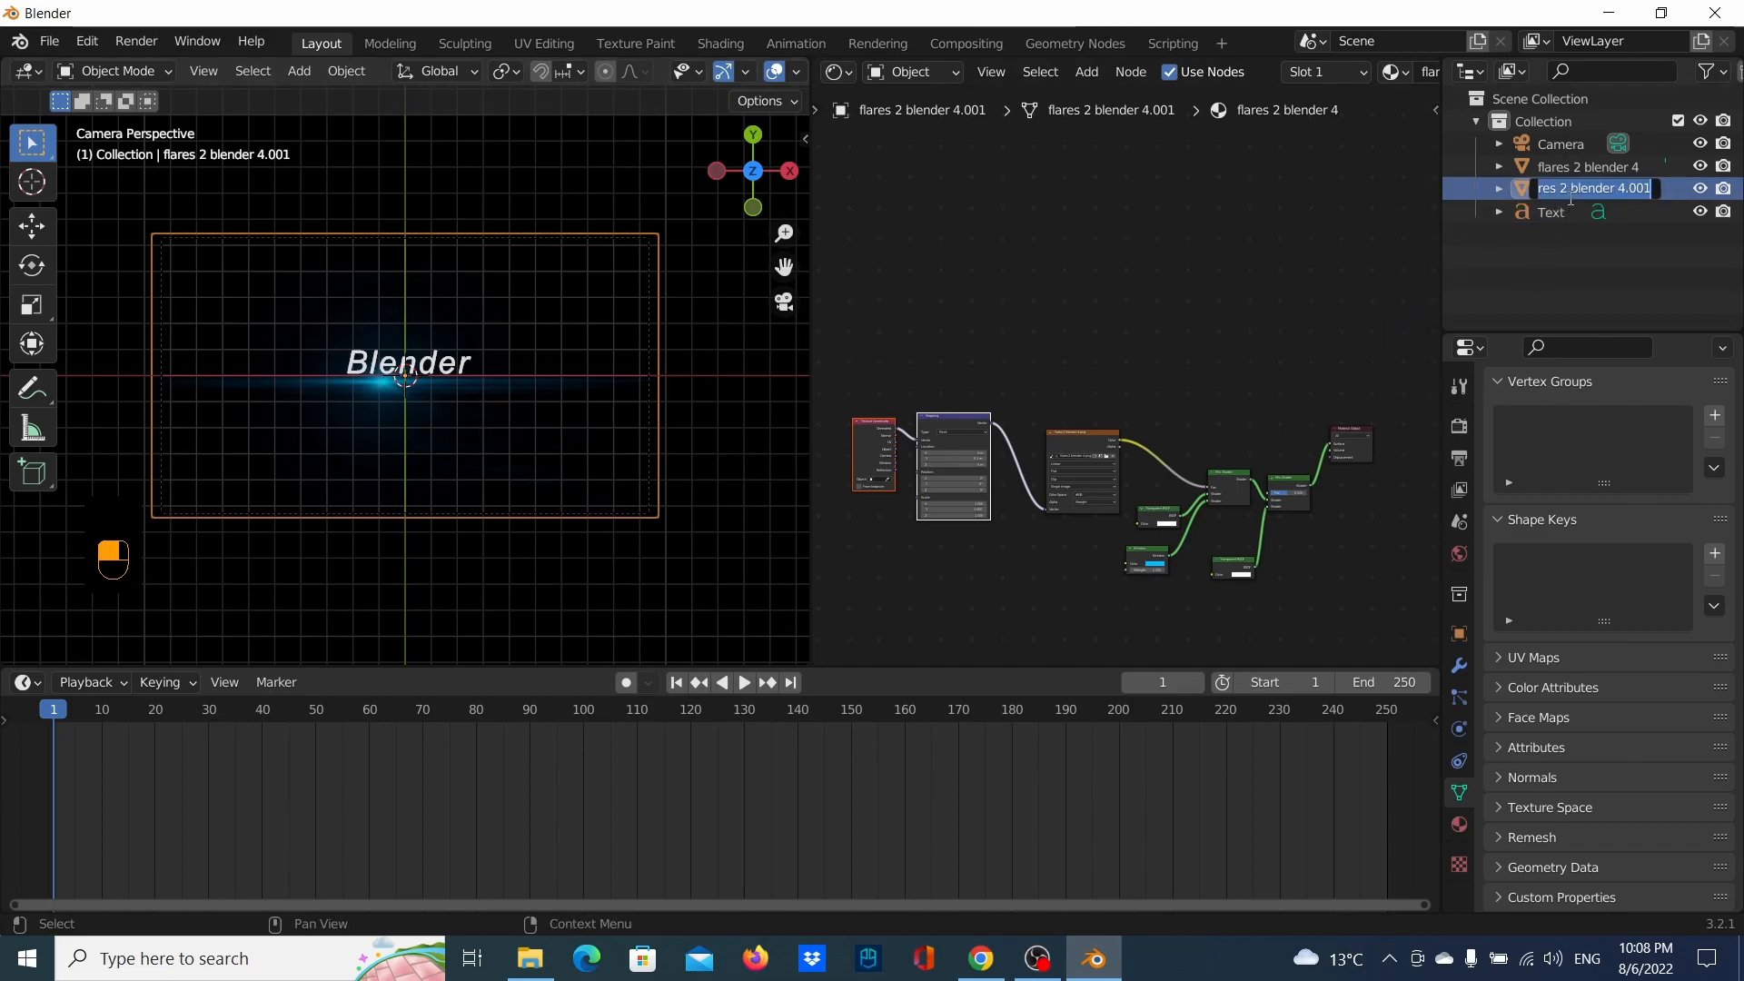
{"action": "type", "text": "falre"}
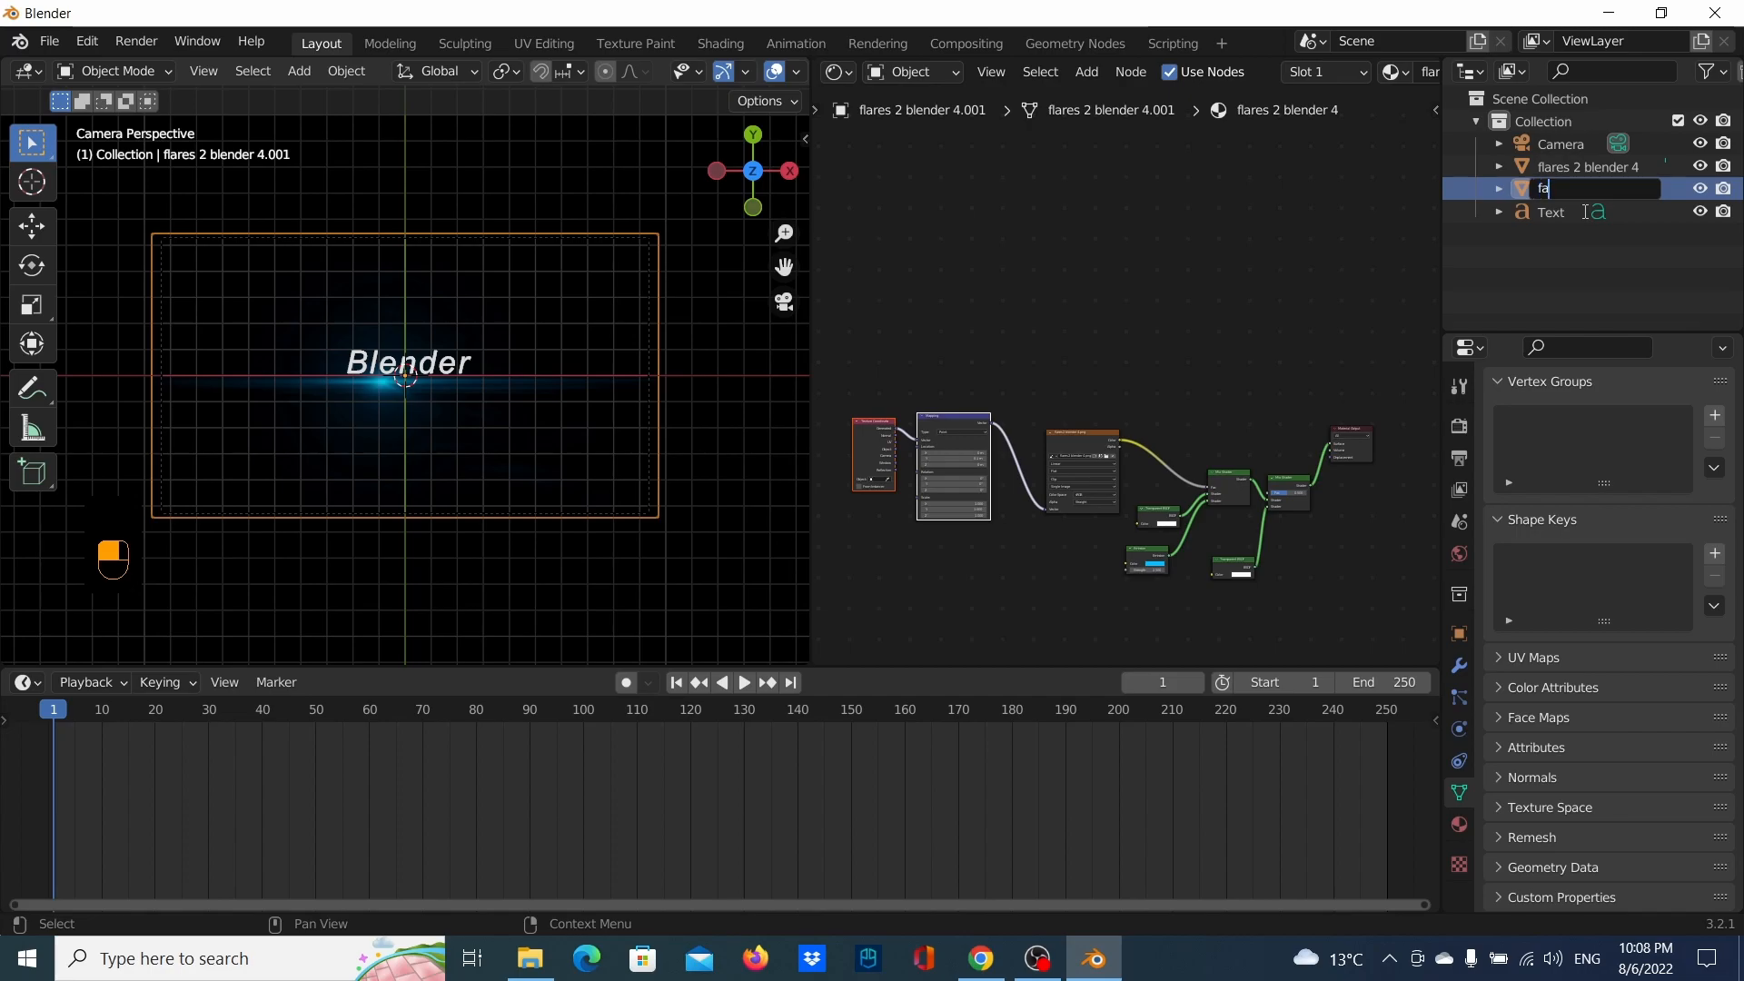
{"action": "key", "text": "BackSpace"}
{"action": "key", "text": "BackSpace"}
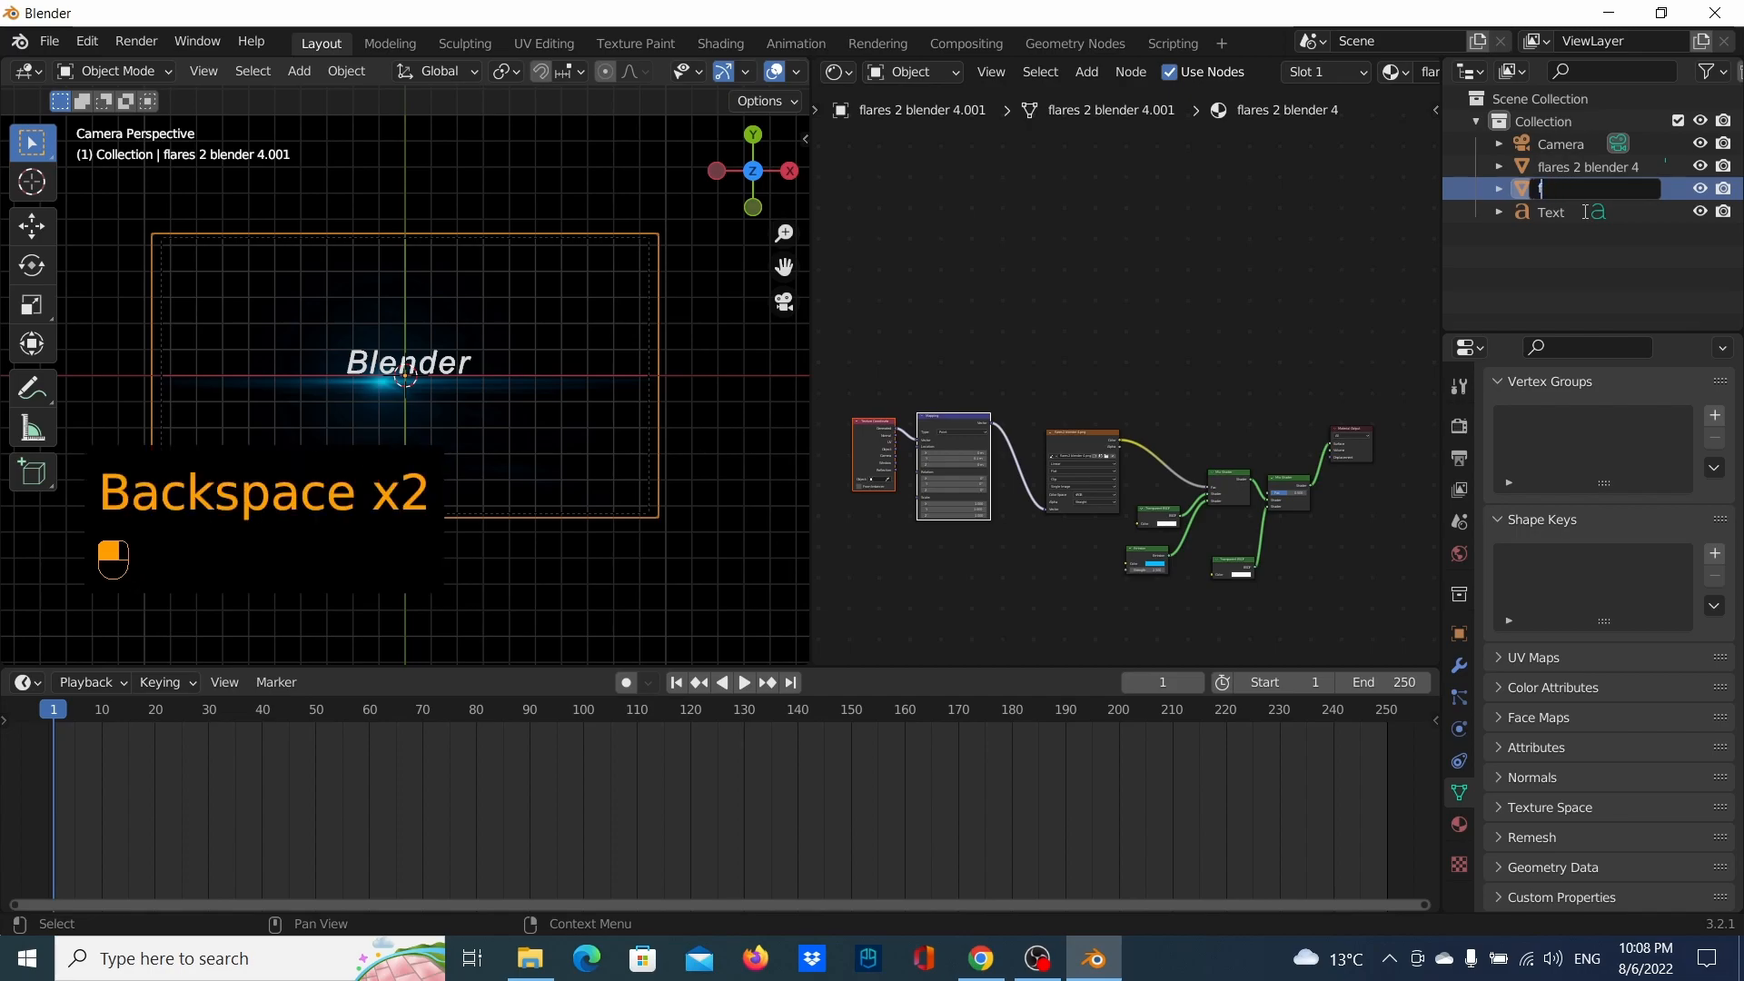
{"action": "type", "text": "flar"}
{"action": "key", "text": "BackSpace"}
{"action": "key", "text": "BackSpace"}
{"action": "key", "text": "BackSpace"}
{"action": "type", "text": "lare"}
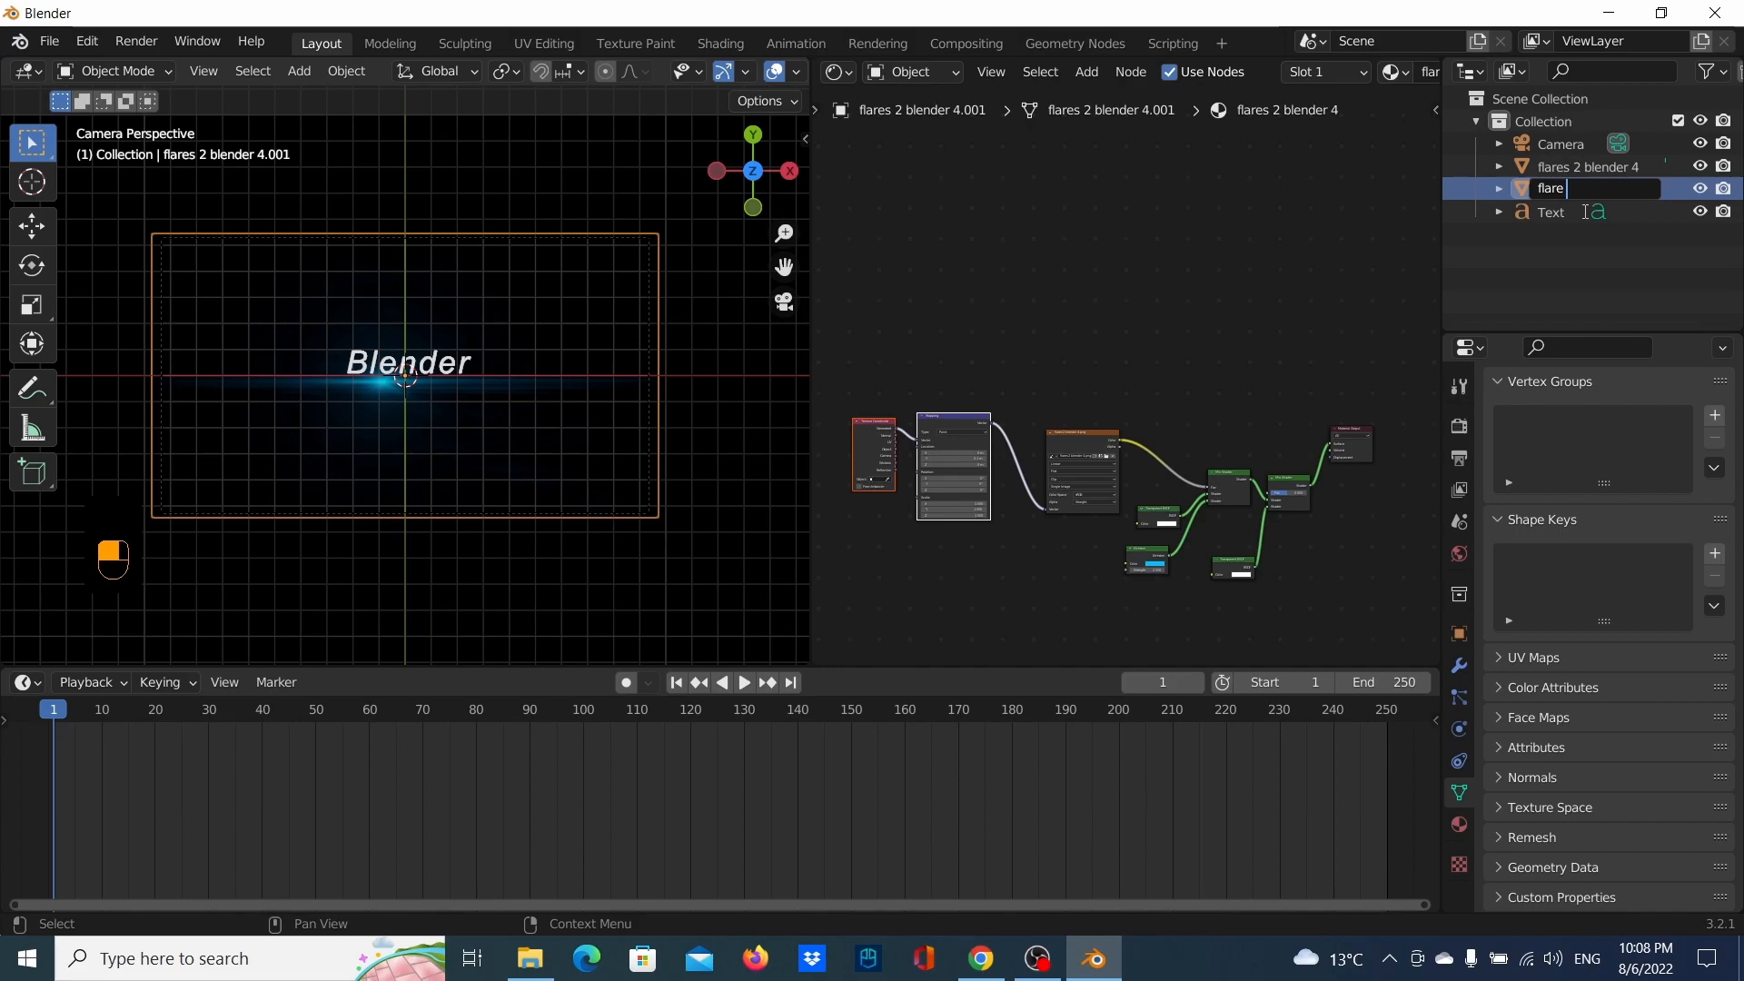
{"action": "type", "text": "2b"}
{"action": "key", "text": "BackSpace"}
{"action": "key", "text": "Caps_Lock"}
{"action": "key", "text": "Return"}
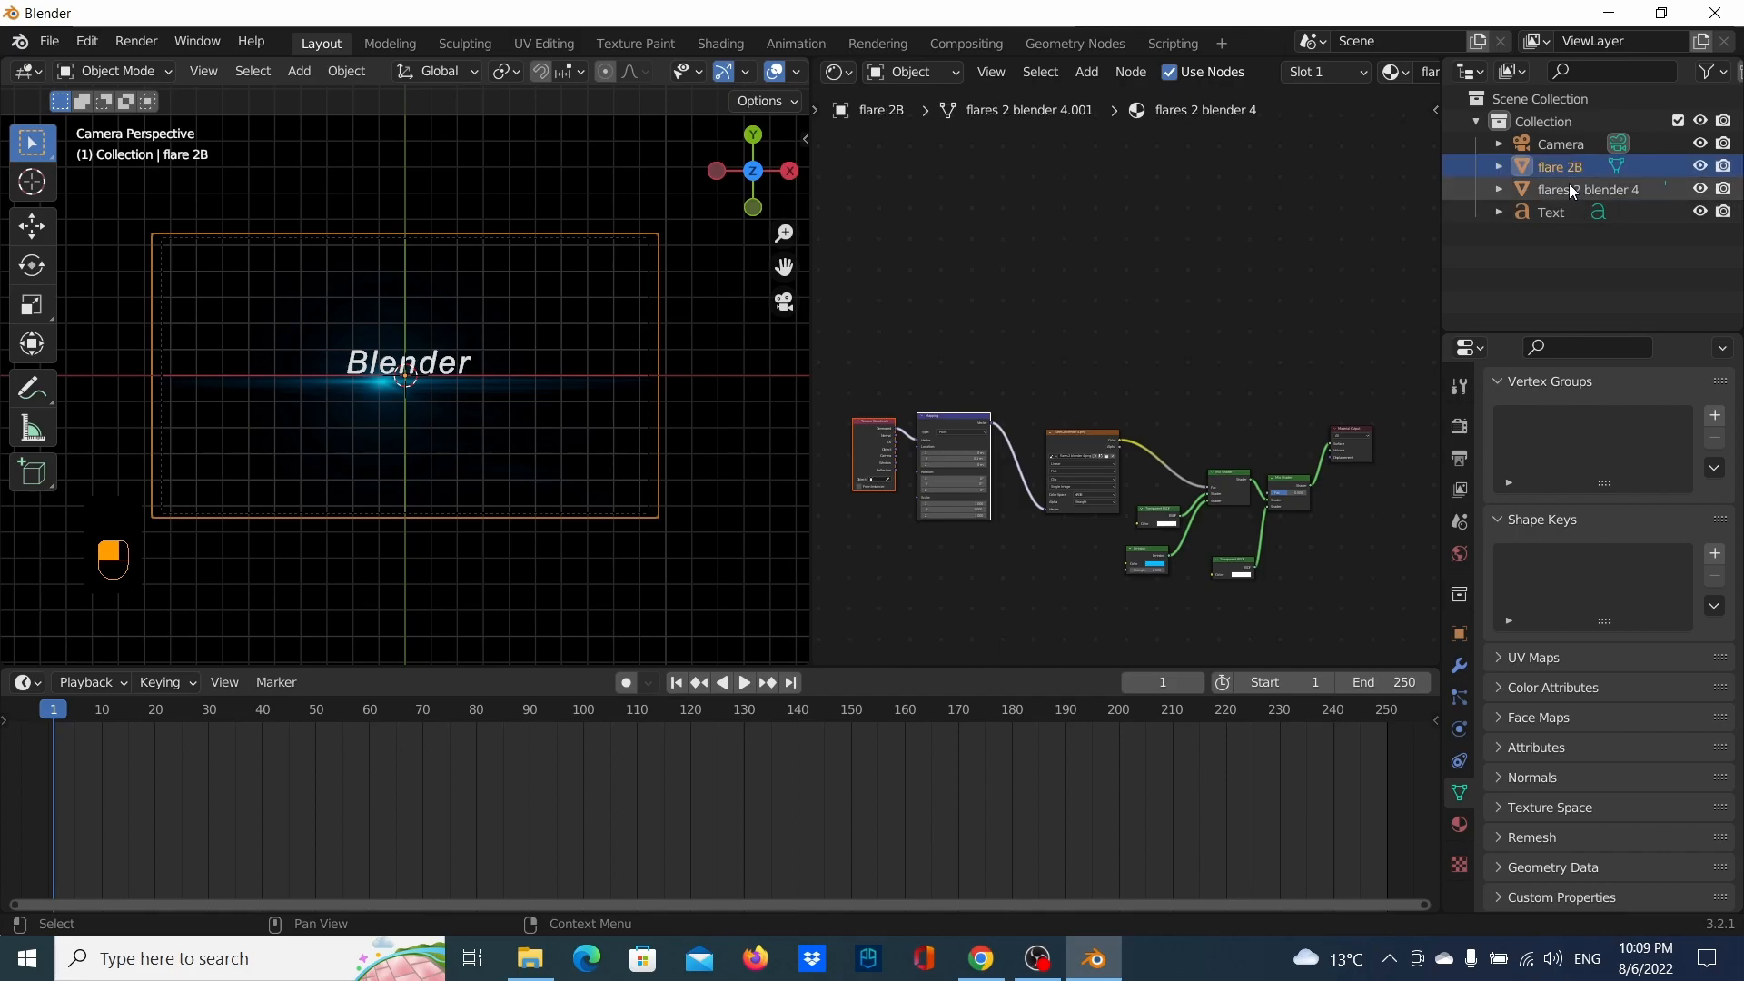
Rename the original flare plane "flares 2 blender 4" as "FLARE 2A"
{"action": "left_click", "coordinate": [1568, 187]}
{"action": "double_click", "coordinate": [1573, 191]}
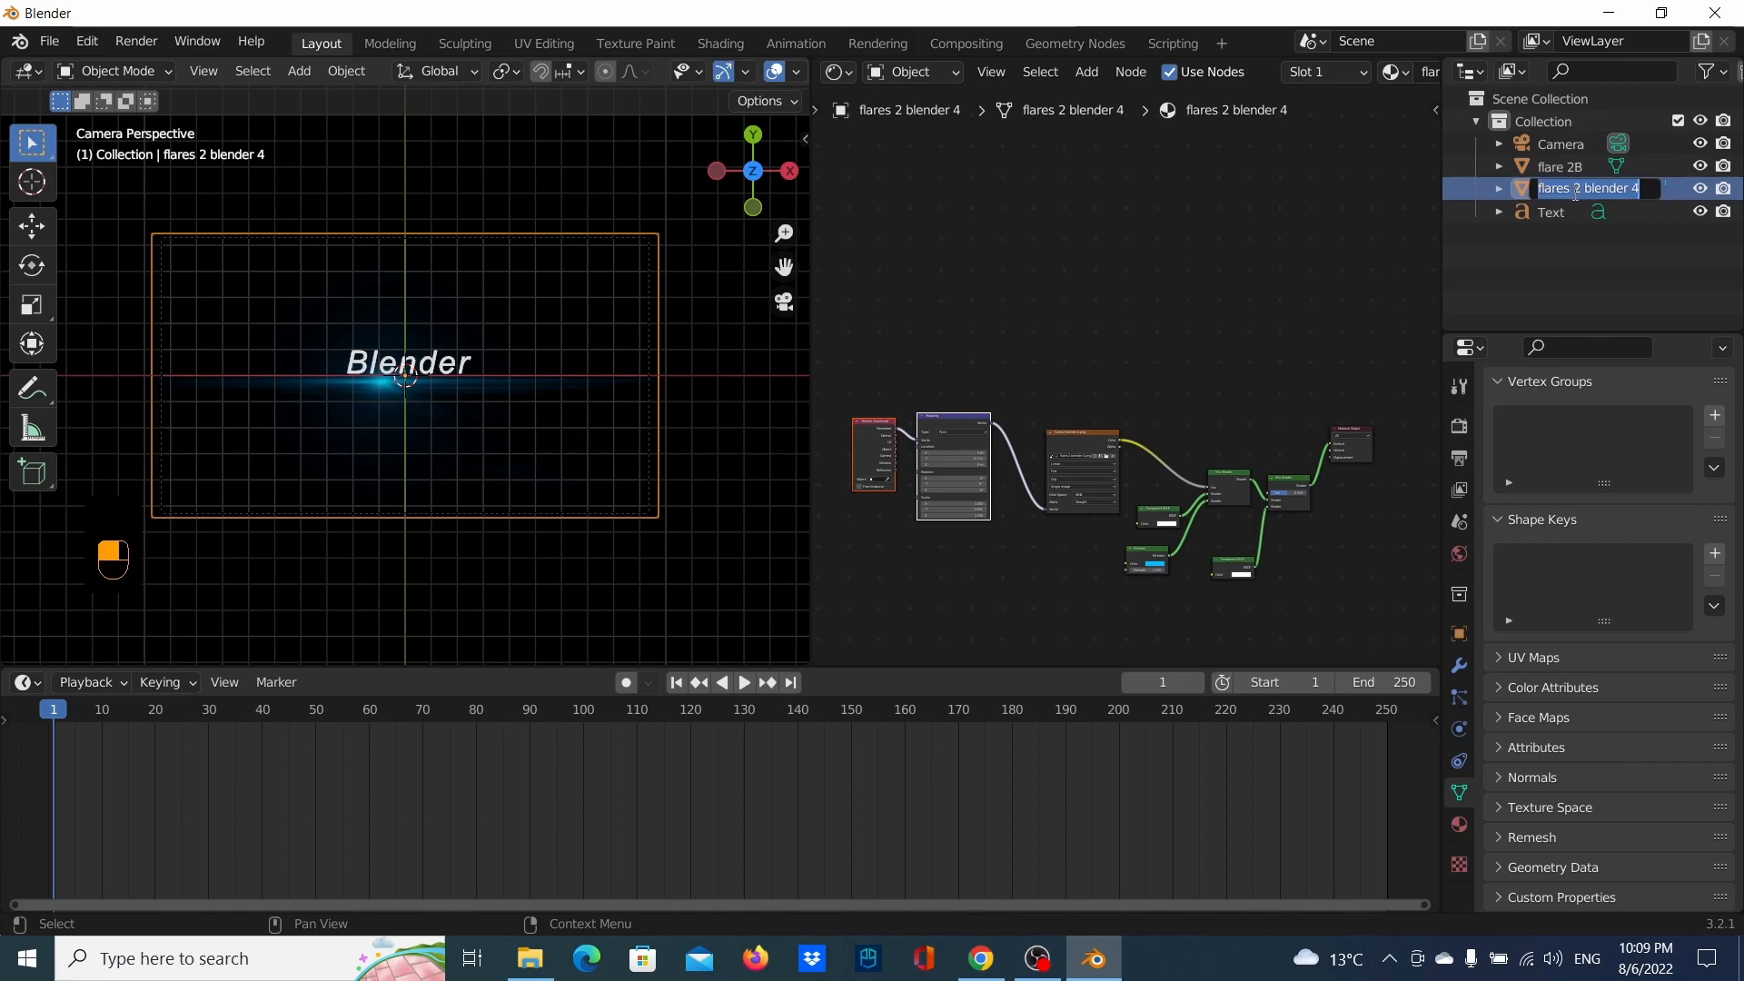
{"action": "type", "text": "FLARE 2A"}
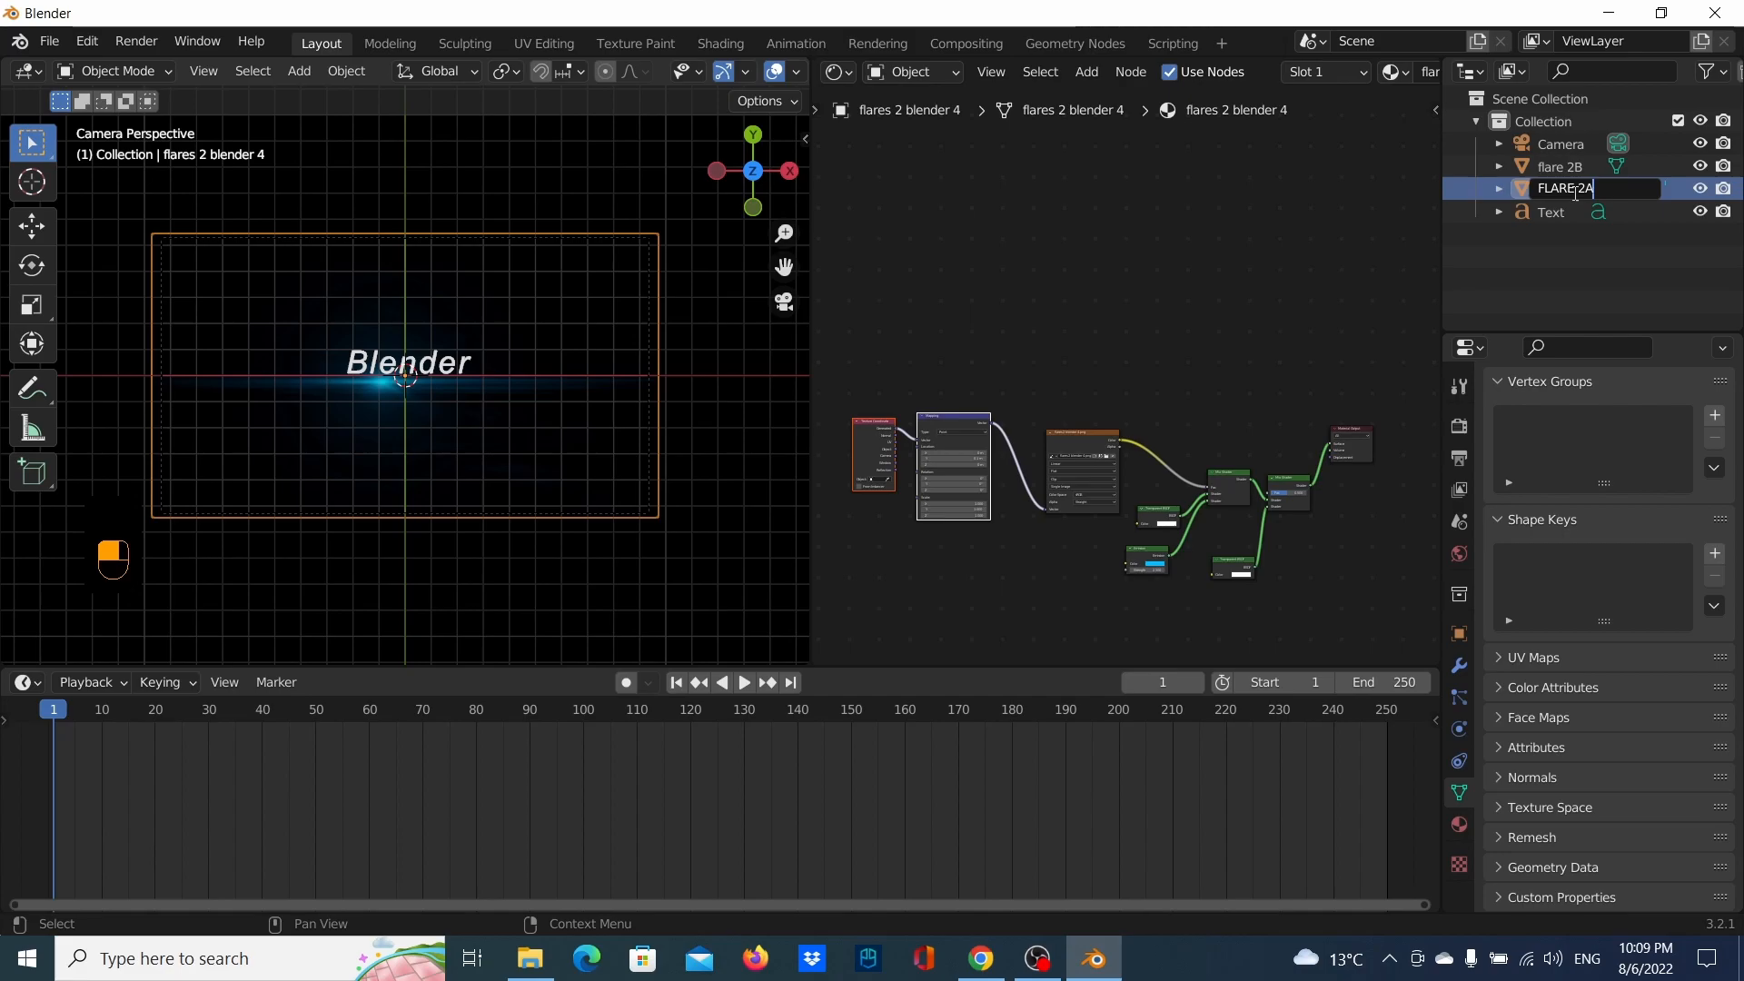
{"action": "key", "text": "Return"}
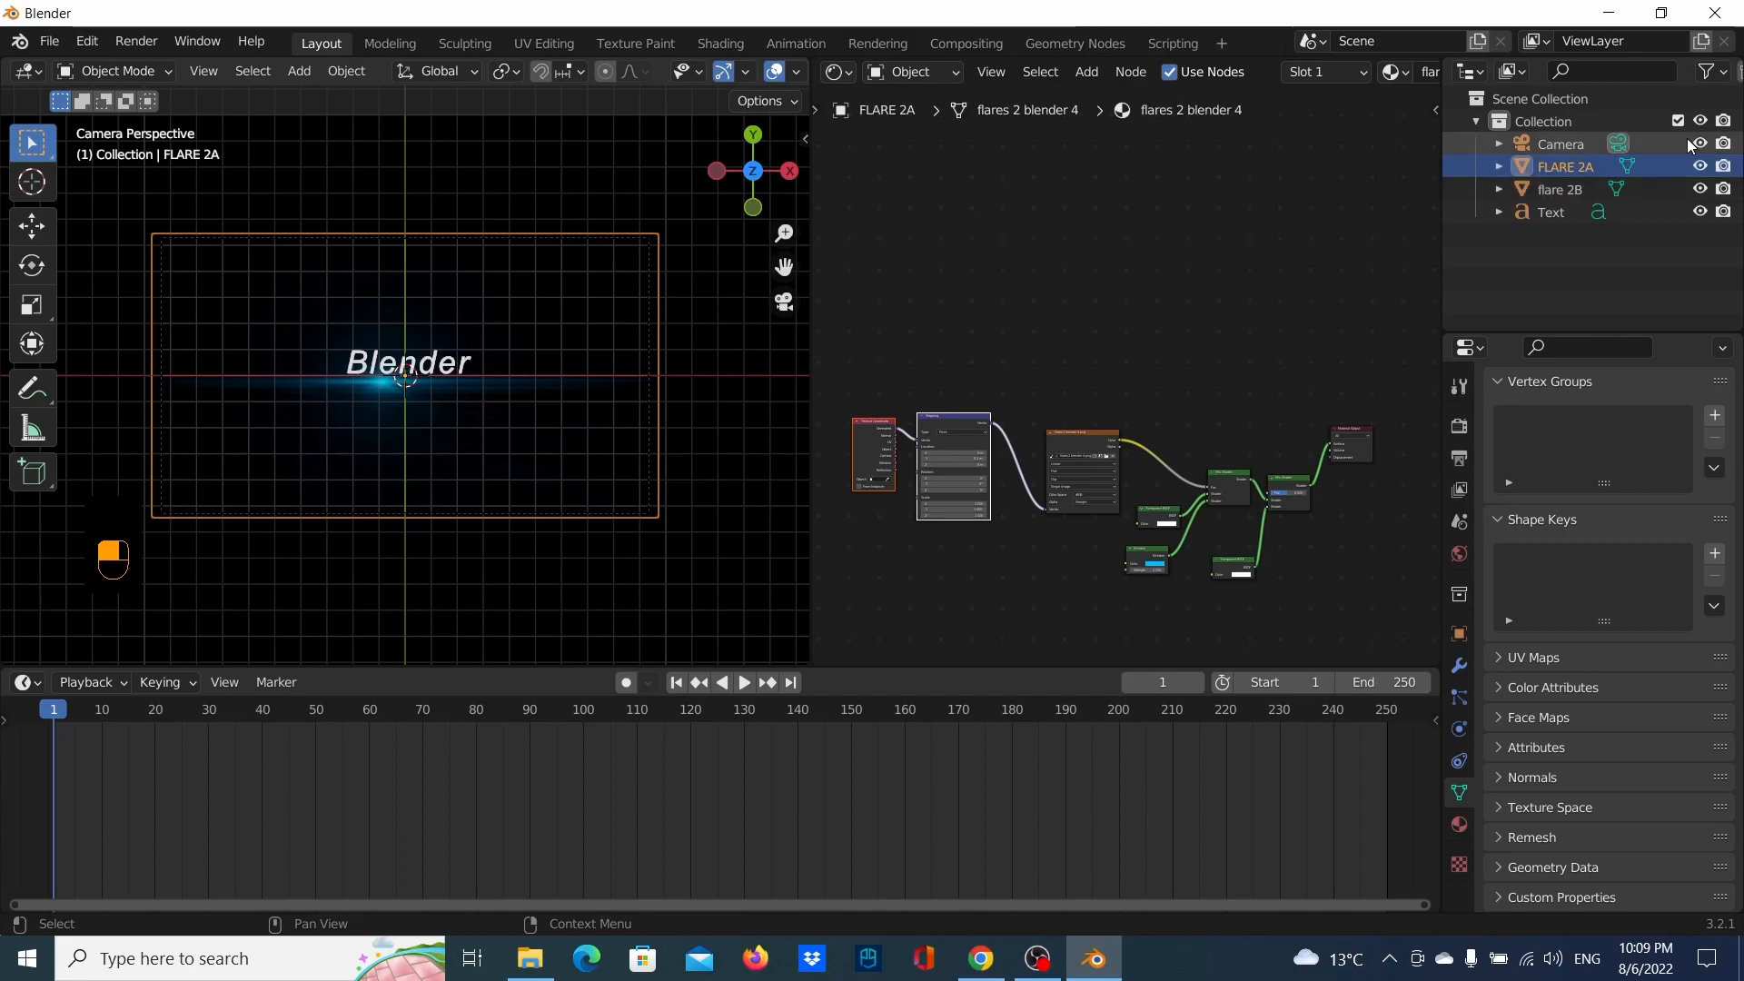
Move flare 2B about 0.84 m along the positive X axis, beside the original flare
{"action": "left_click", "coordinate": [1544, 190]}
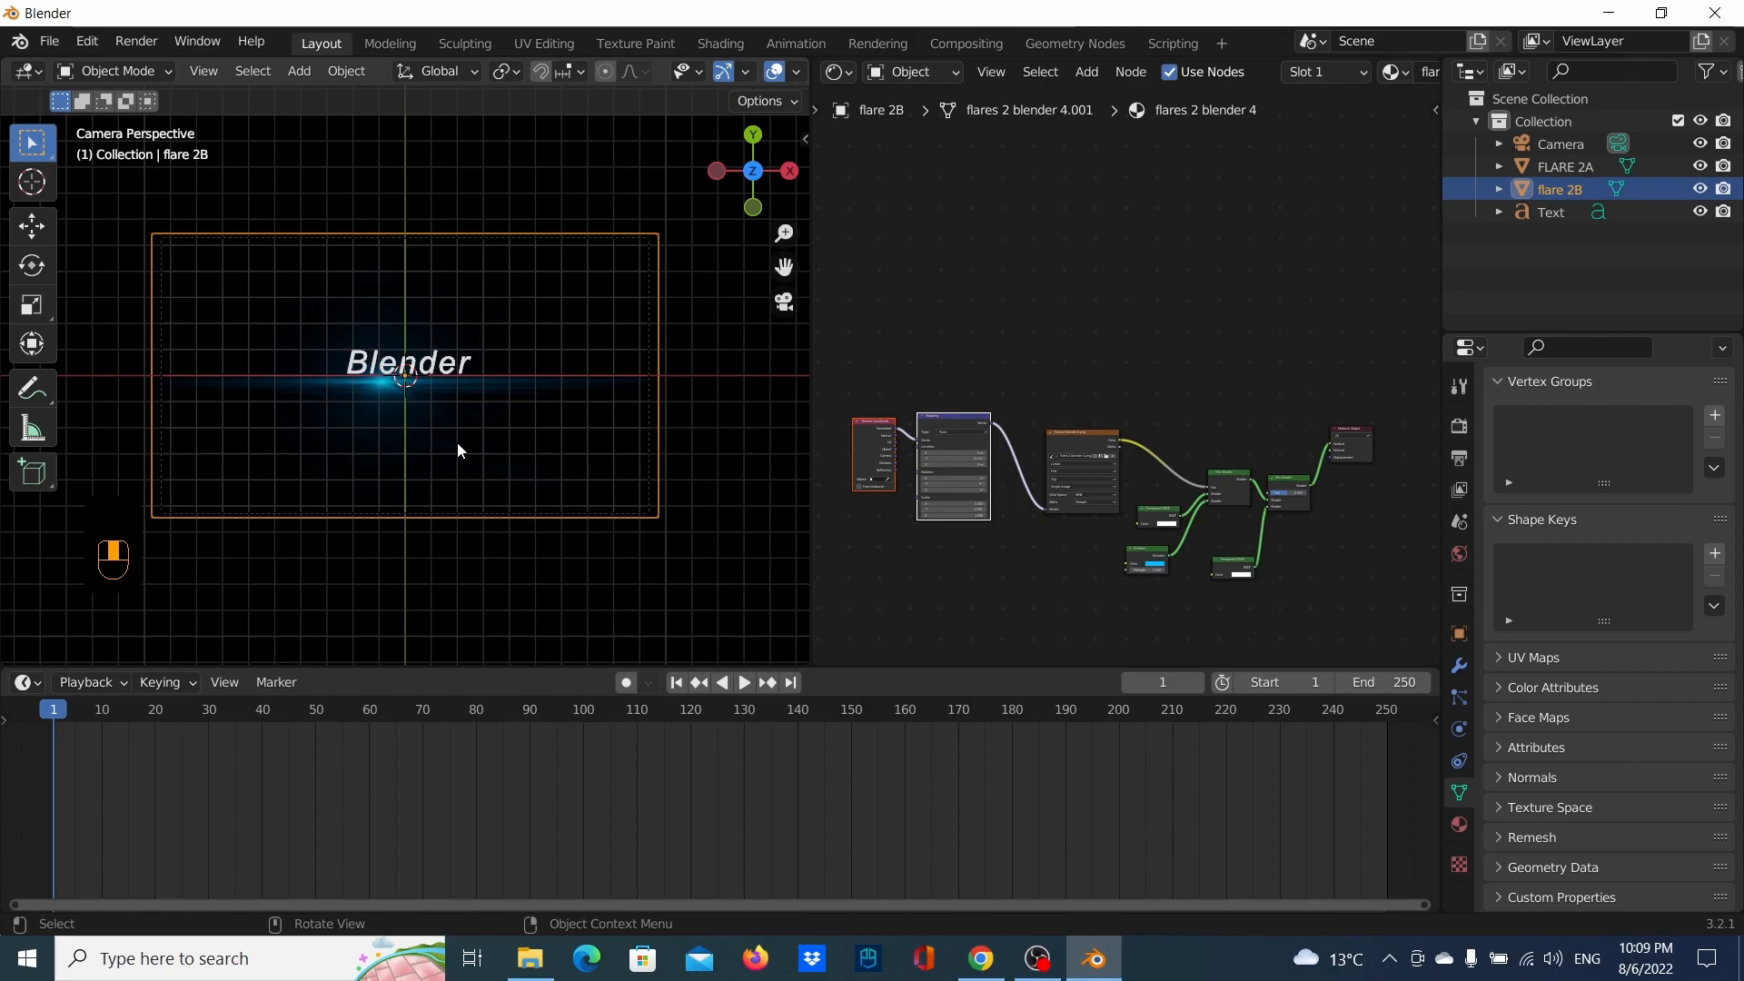
{"action": "key", "text": "g"}
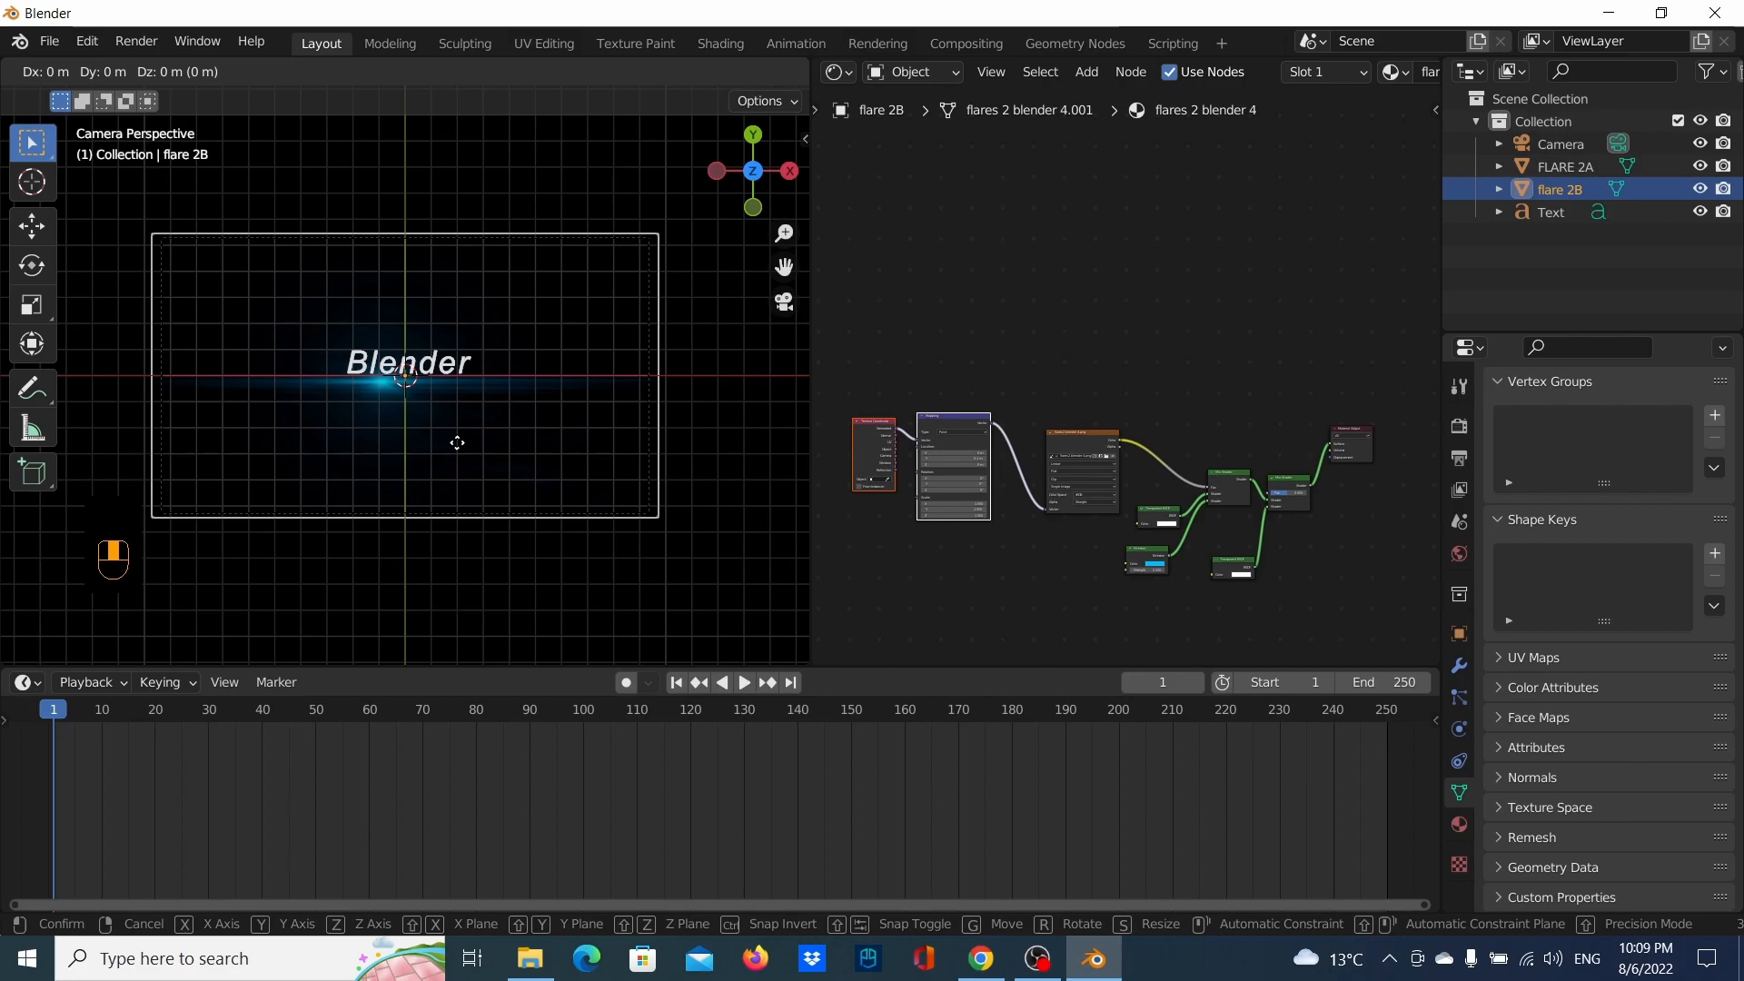
{"action": "key", "text": "x"}
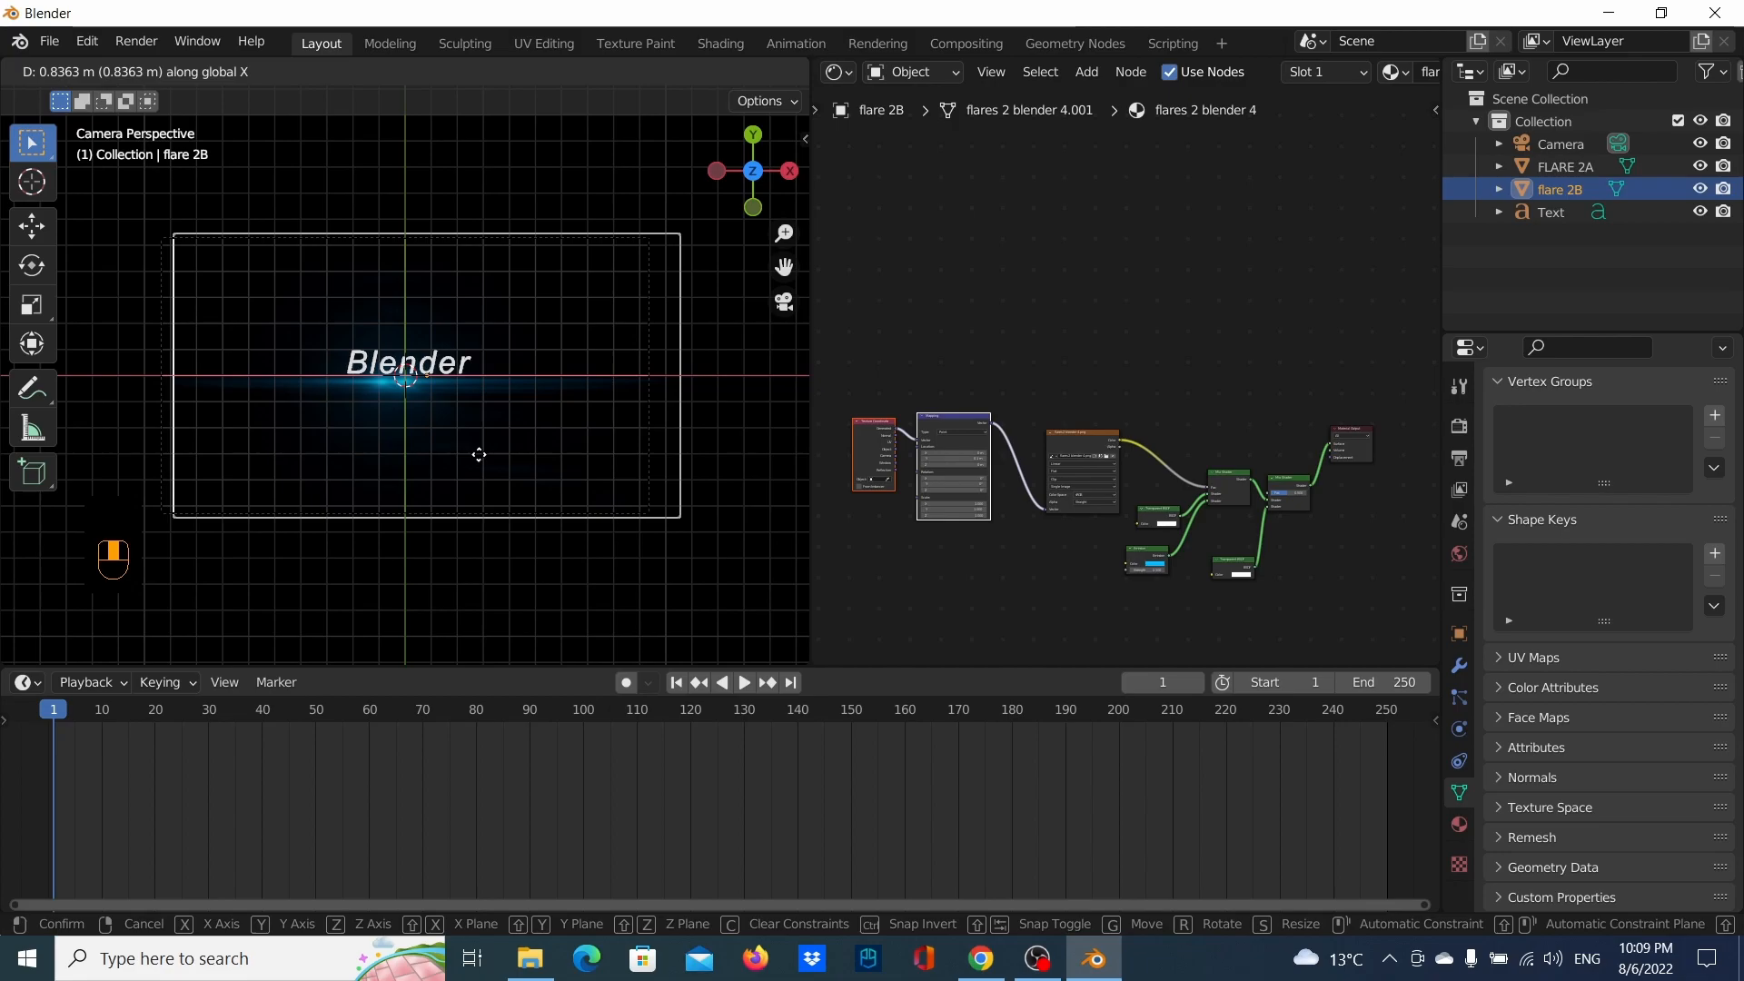
{"action": "left_click", "coordinate": [479, 454]}
Make flare 2B's shared material an independent copy so it can be coloured separately from FLARE 2A
{"action": "scroll", "coordinate": [1226, 456], "scroll_direction": "up", "scroll_amount": 2}
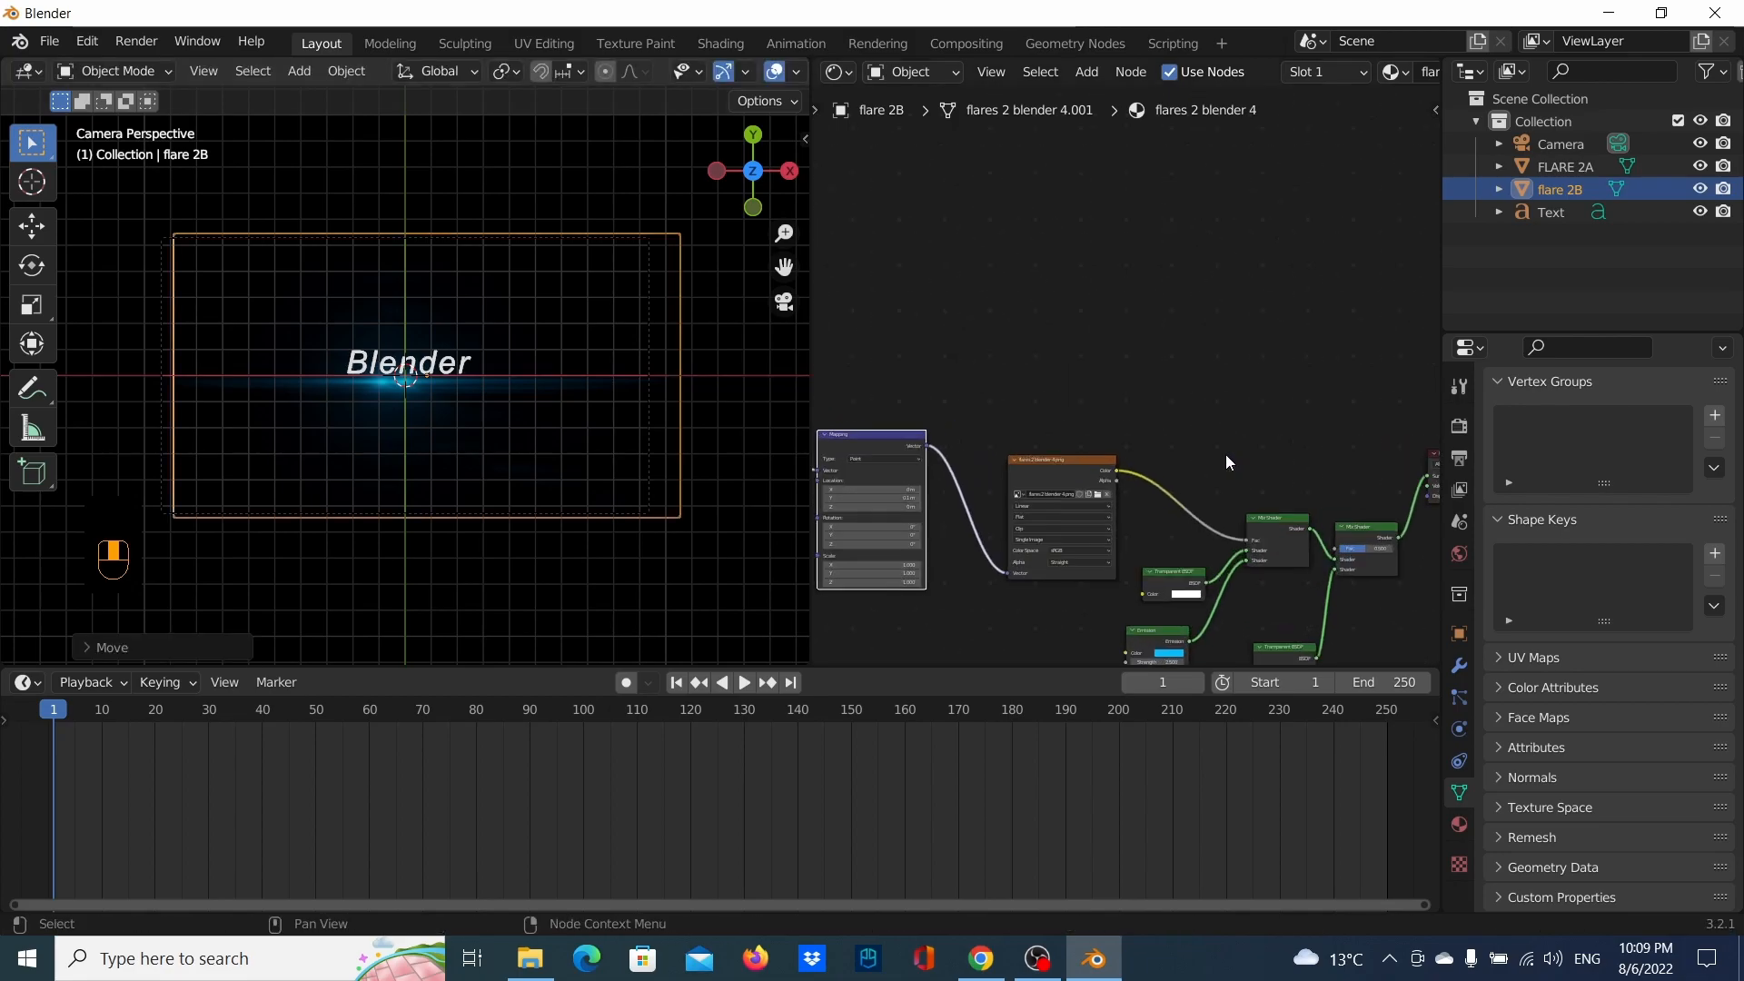
{"action": "middle_click_drag", "start_coordinate": [1070, 357], "coordinate": [1032, 268]}
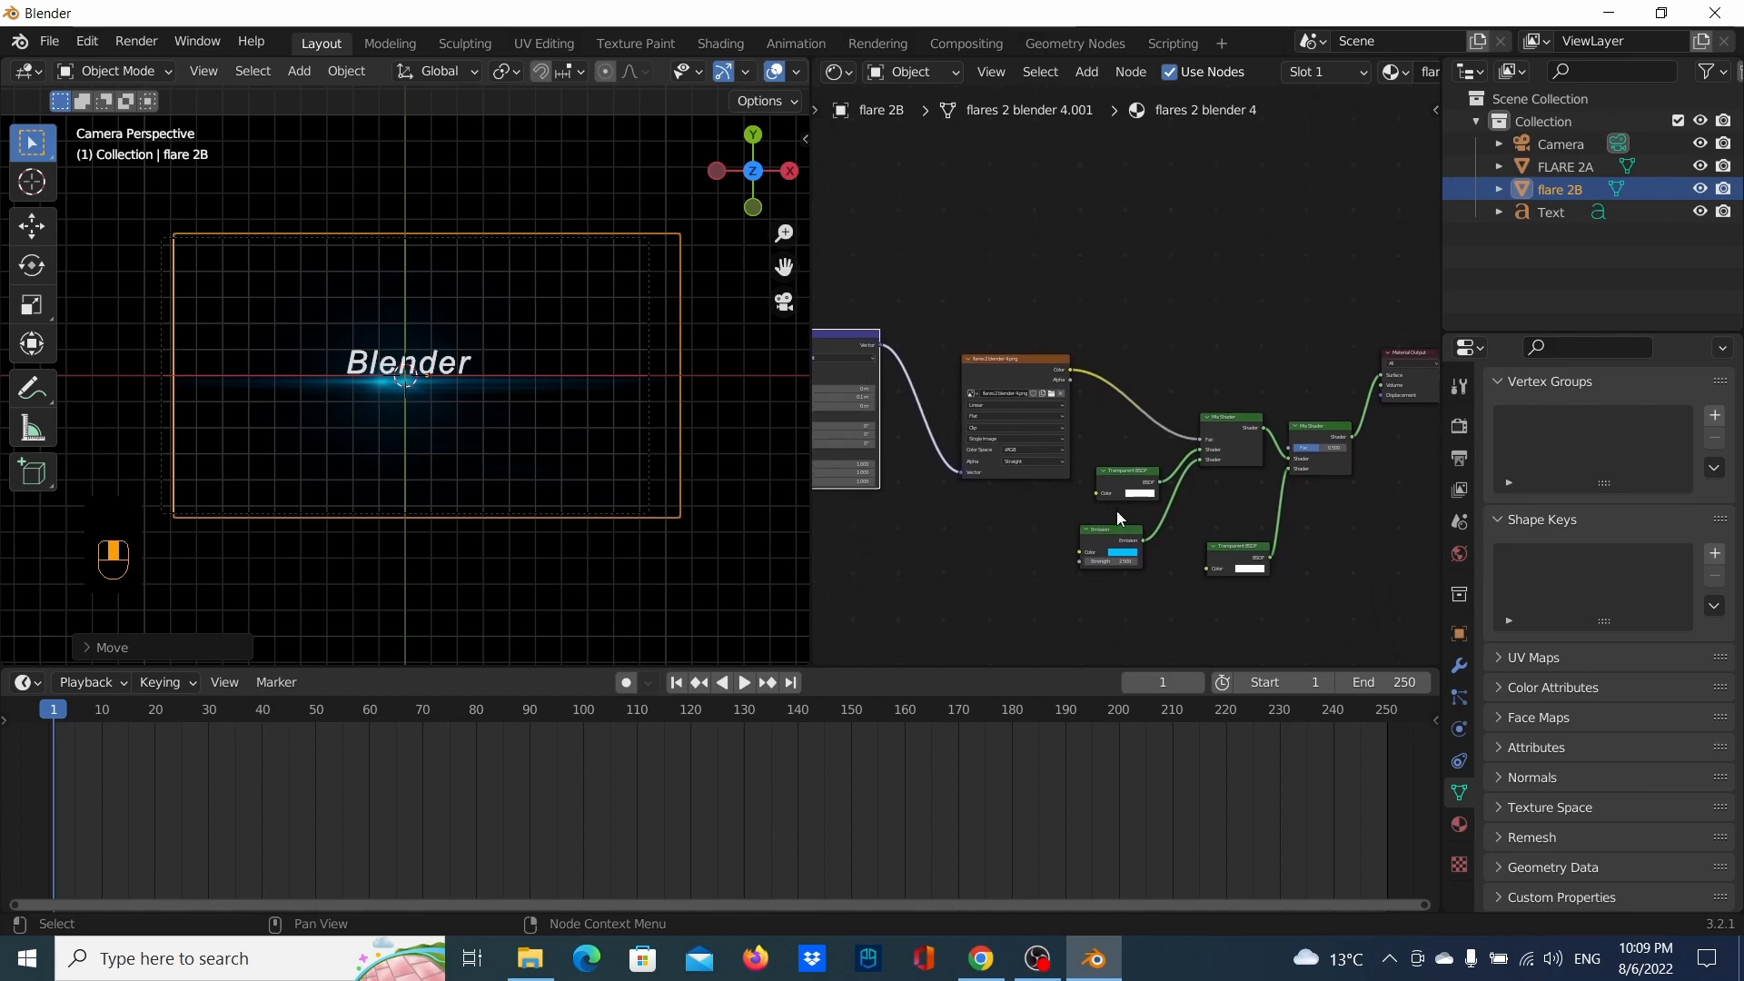
{"action": "scroll", "coordinate": [1115, 507], "scroll_direction": "up", "scroll_amount": 2}
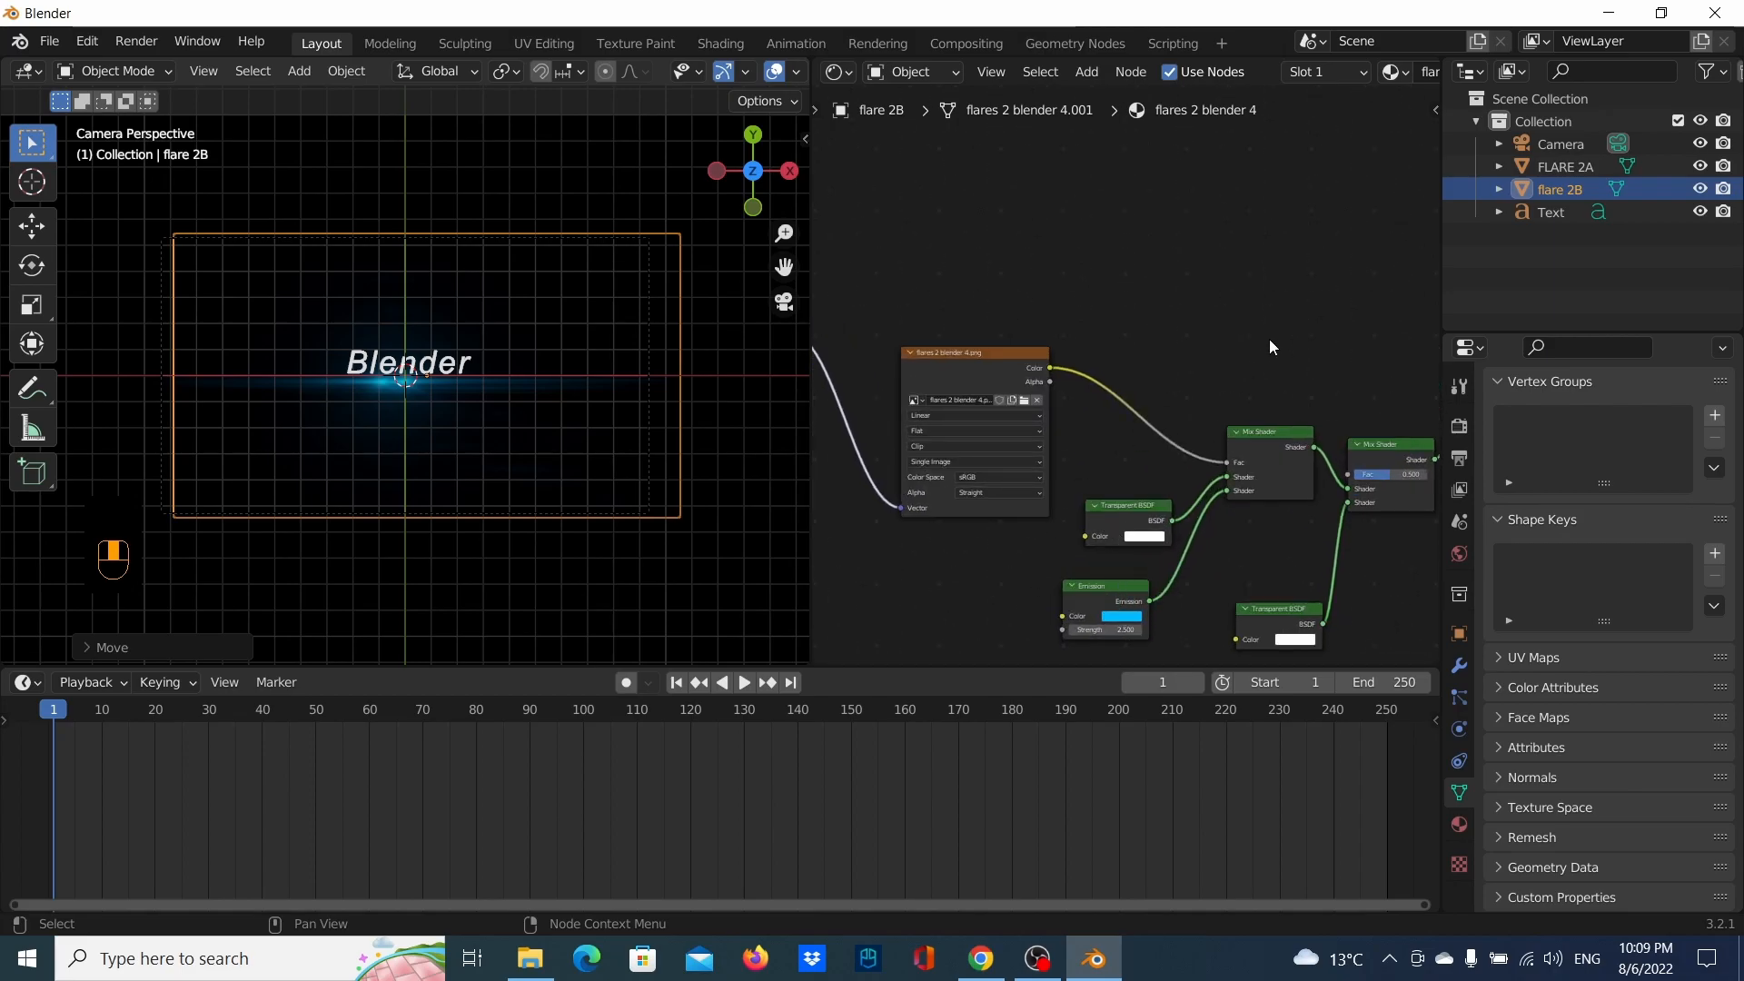
{"action": "scroll", "coordinate": [1023, 358], "scroll_direction": "down", "scroll_amount": 2}
{"action": "scroll", "coordinate": [906, 488], "scroll_direction": "down", "scroll_amount": 1}
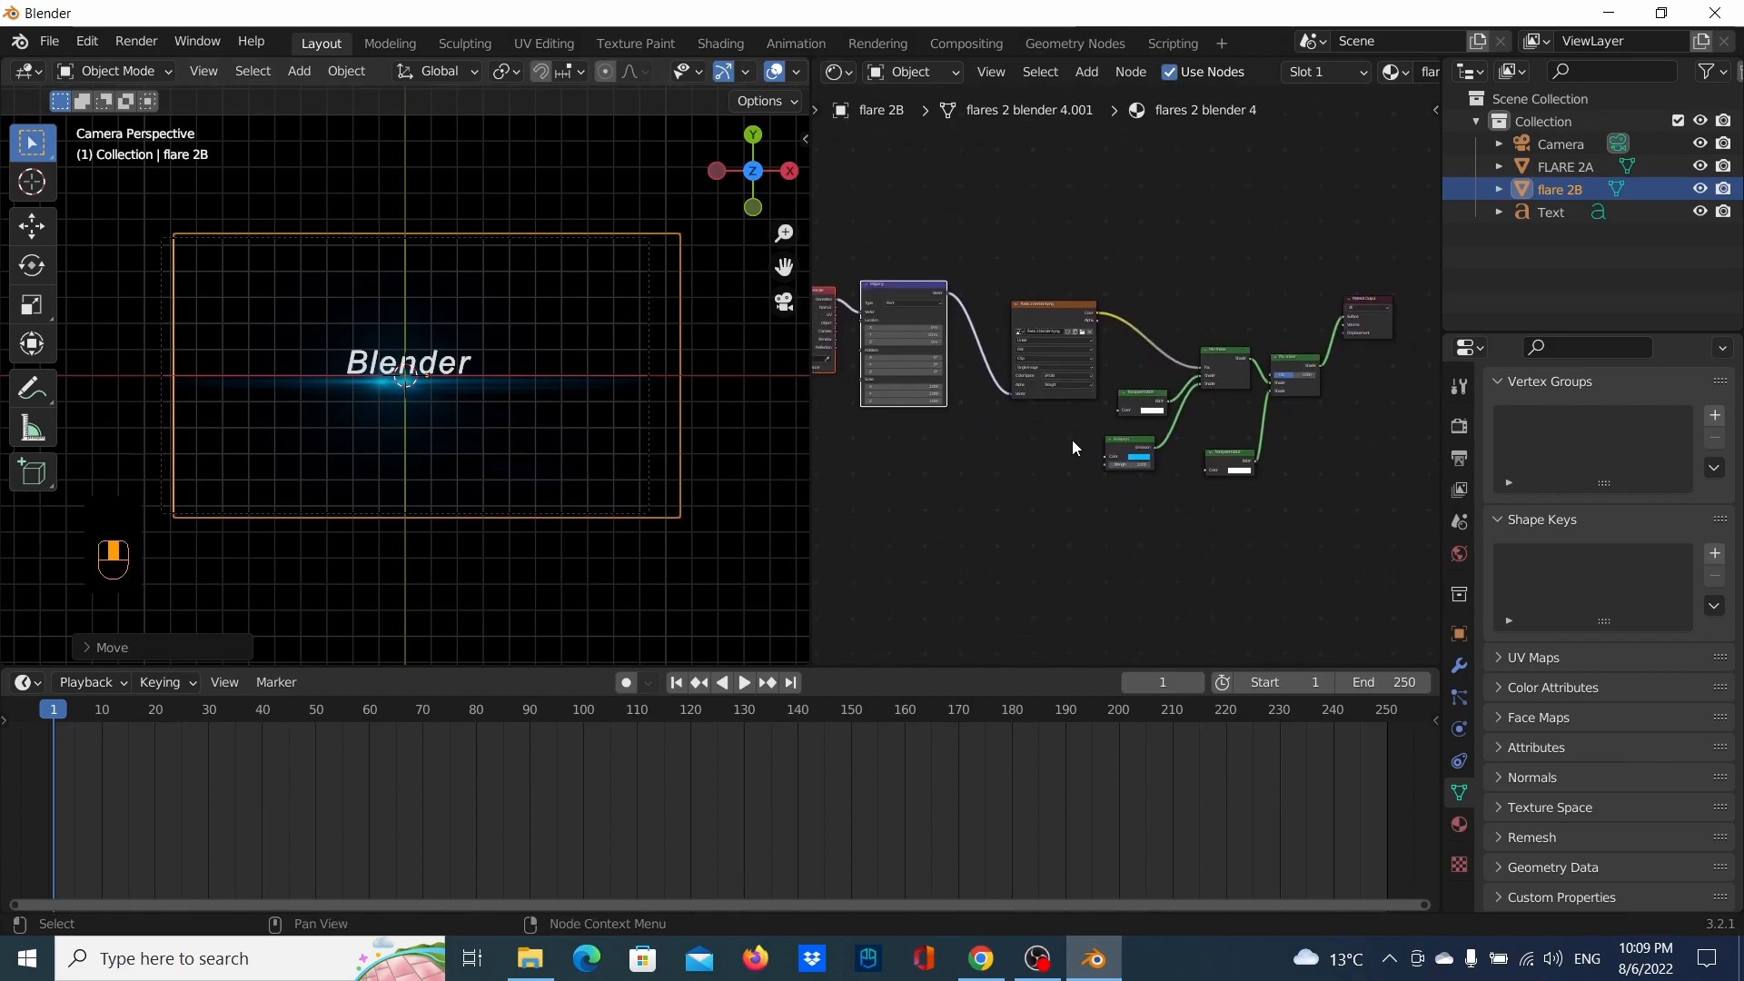
{"action": "left_click", "coordinate": [1460, 824]}
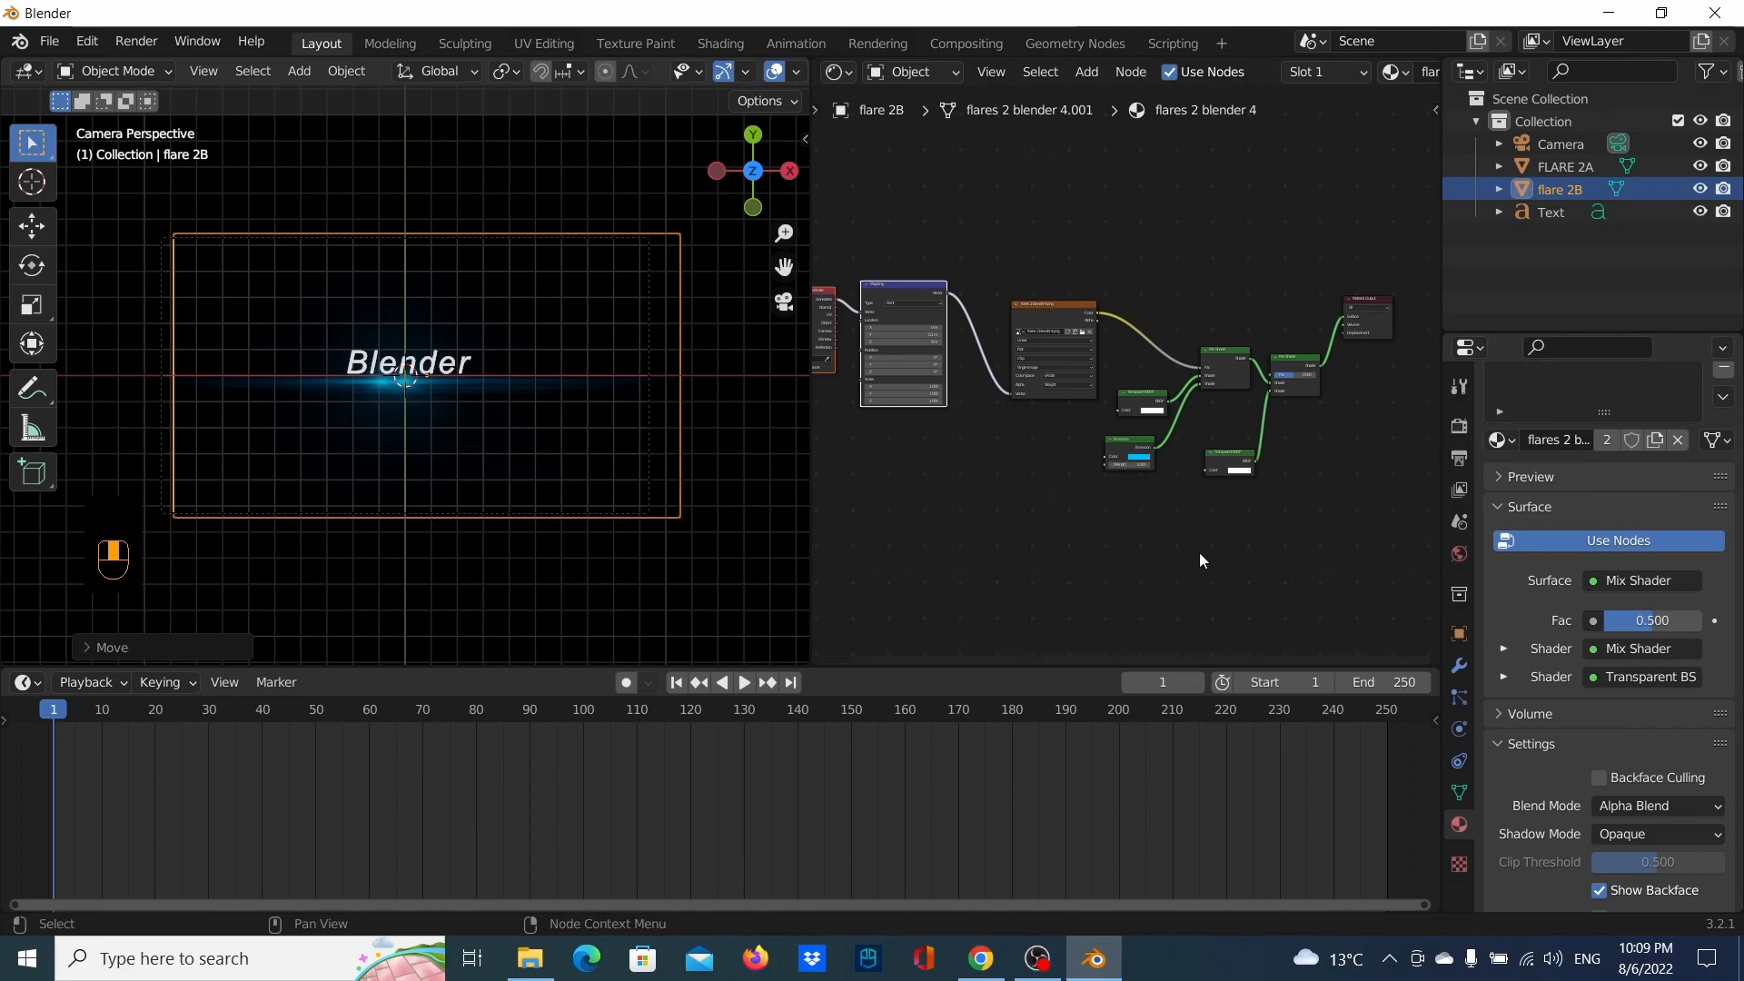
{"action": "scroll", "coordinate": [1148, 471], "scroll_direction": "up", "scroll_amount": 1}
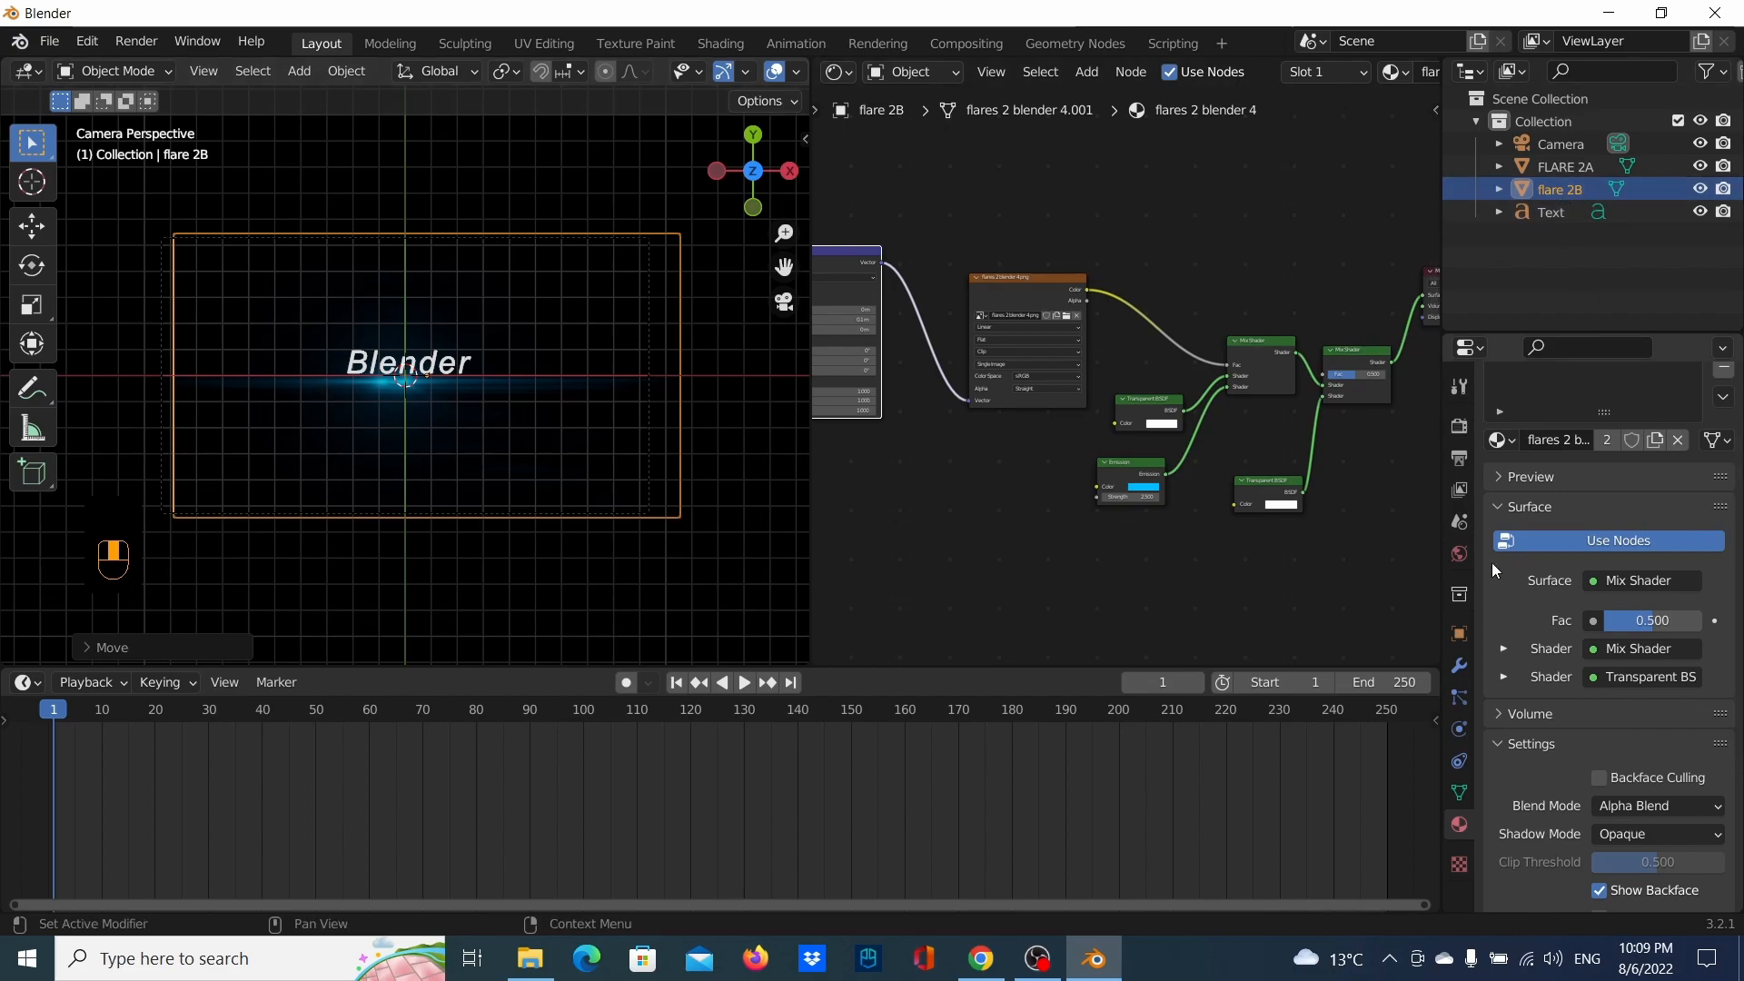
{"action": "left_click", "coordinate": [1655, 441]}
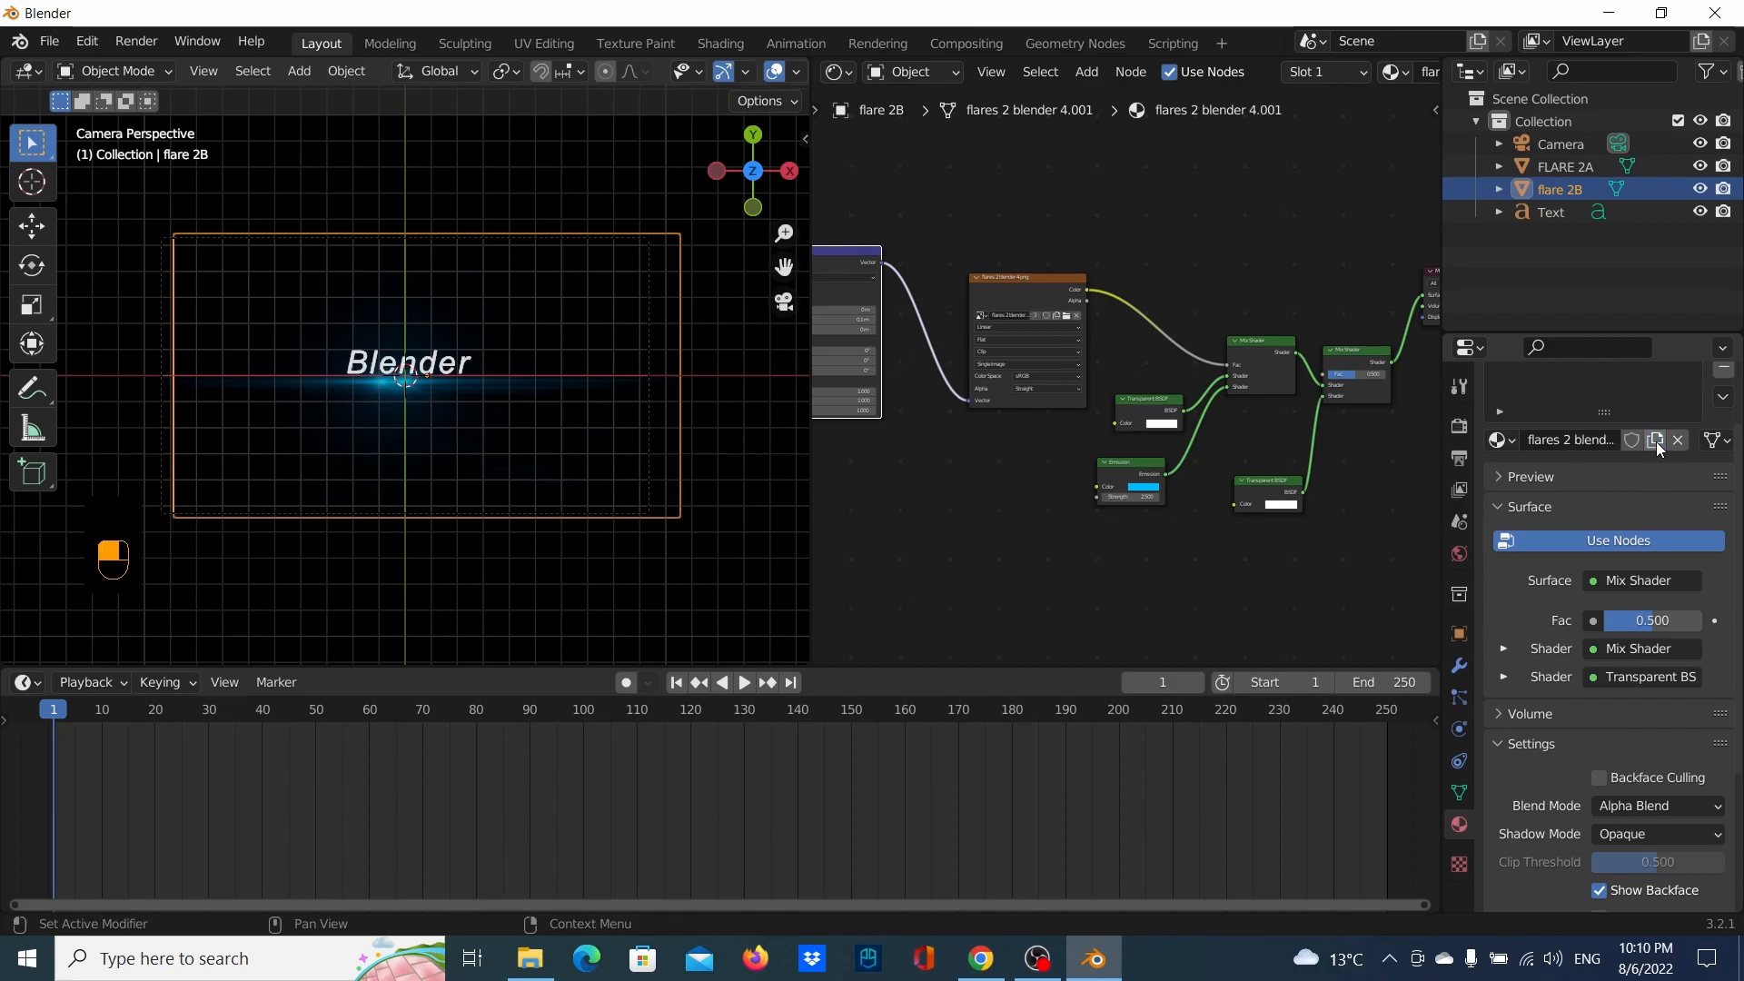
Change the Emission colour of flare 2B's material from the colour wheel to a light coral red
{"action": "scroll", "coordinate": [1172, 501], "scroll_direction": "up", "scroll_amount": 2}
{"action": "left_click", "coordinate": [1154, 531]}
{"action": "mouse_move", "coordinate": [1204, 421]}
{"action": "left_mouse_down"}
{"action": "mouse_move", "coordinate": [1210, 350]}
{"action": "mouse_move", "coordinate": [1179, 418]}
{"action": "left_mouse_up"}
{"action": "scroll", "coordinate": [454, 391], "scroll_direction": "up", "scroll_amount": 6}
{"action": "scroll", "coordinate": [434, 399], "scroll_direction": "down", "scroll_amount": 3}
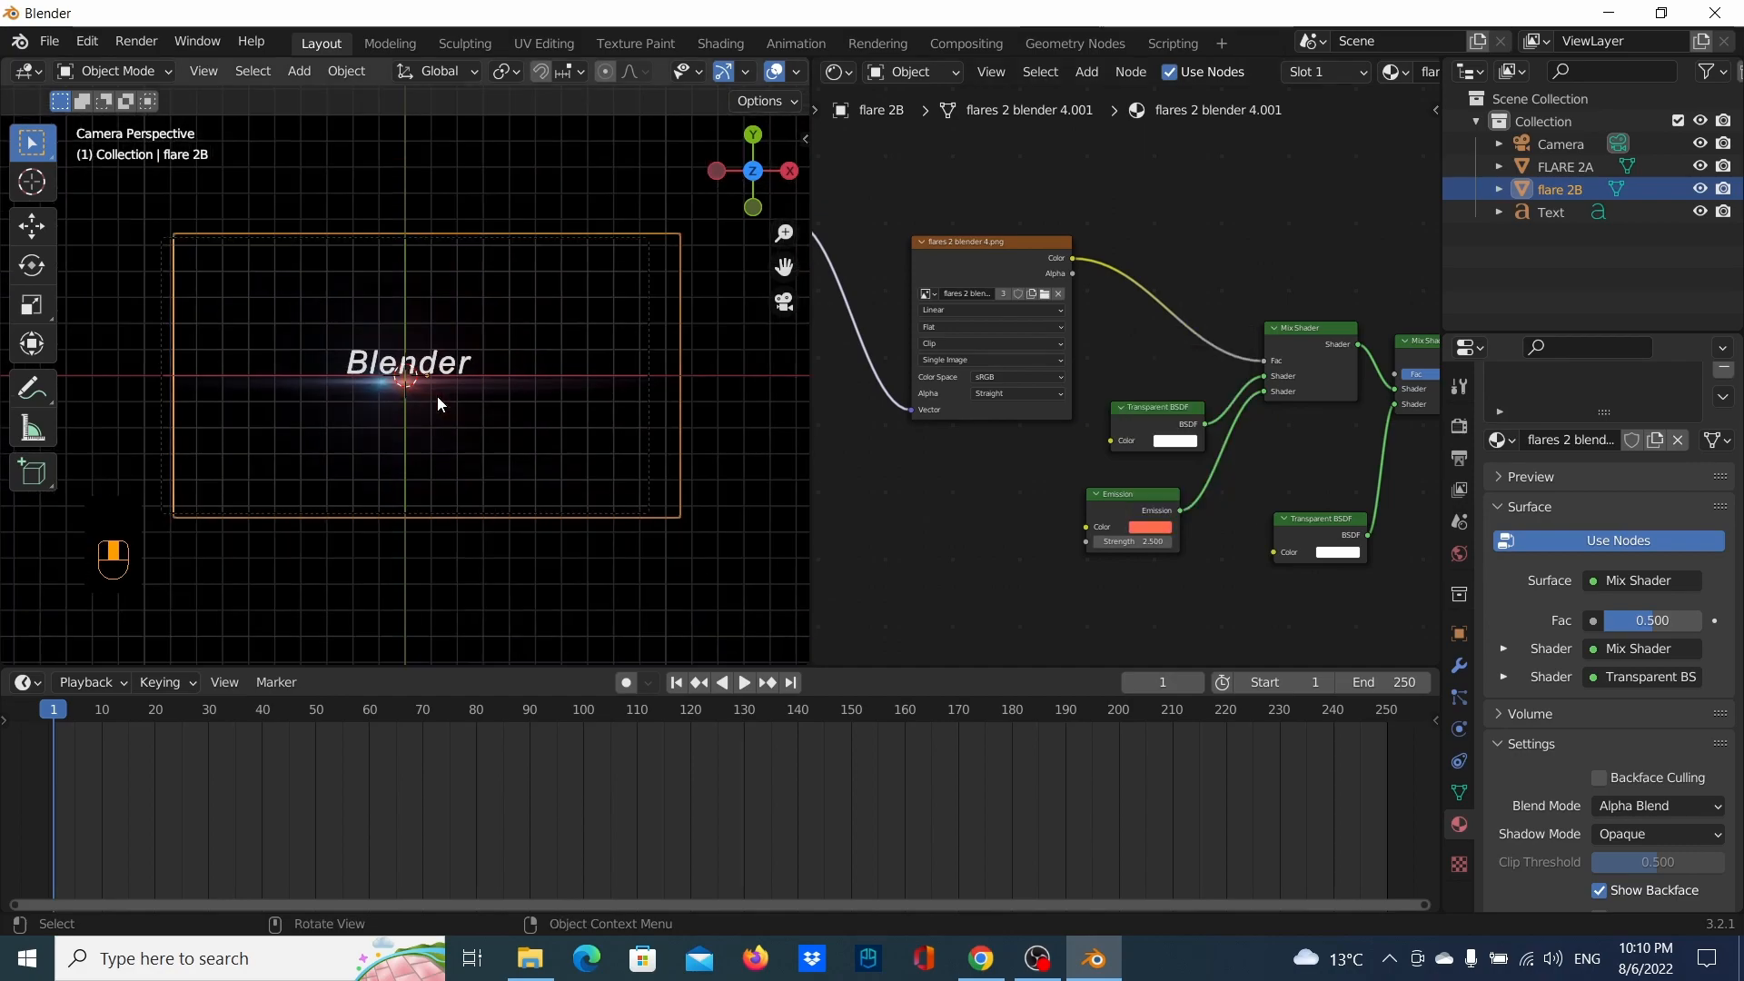
{"action": "scroll", "coordinate": [439, 400], "scroll_direction": "up", "scroll_amount": 4}
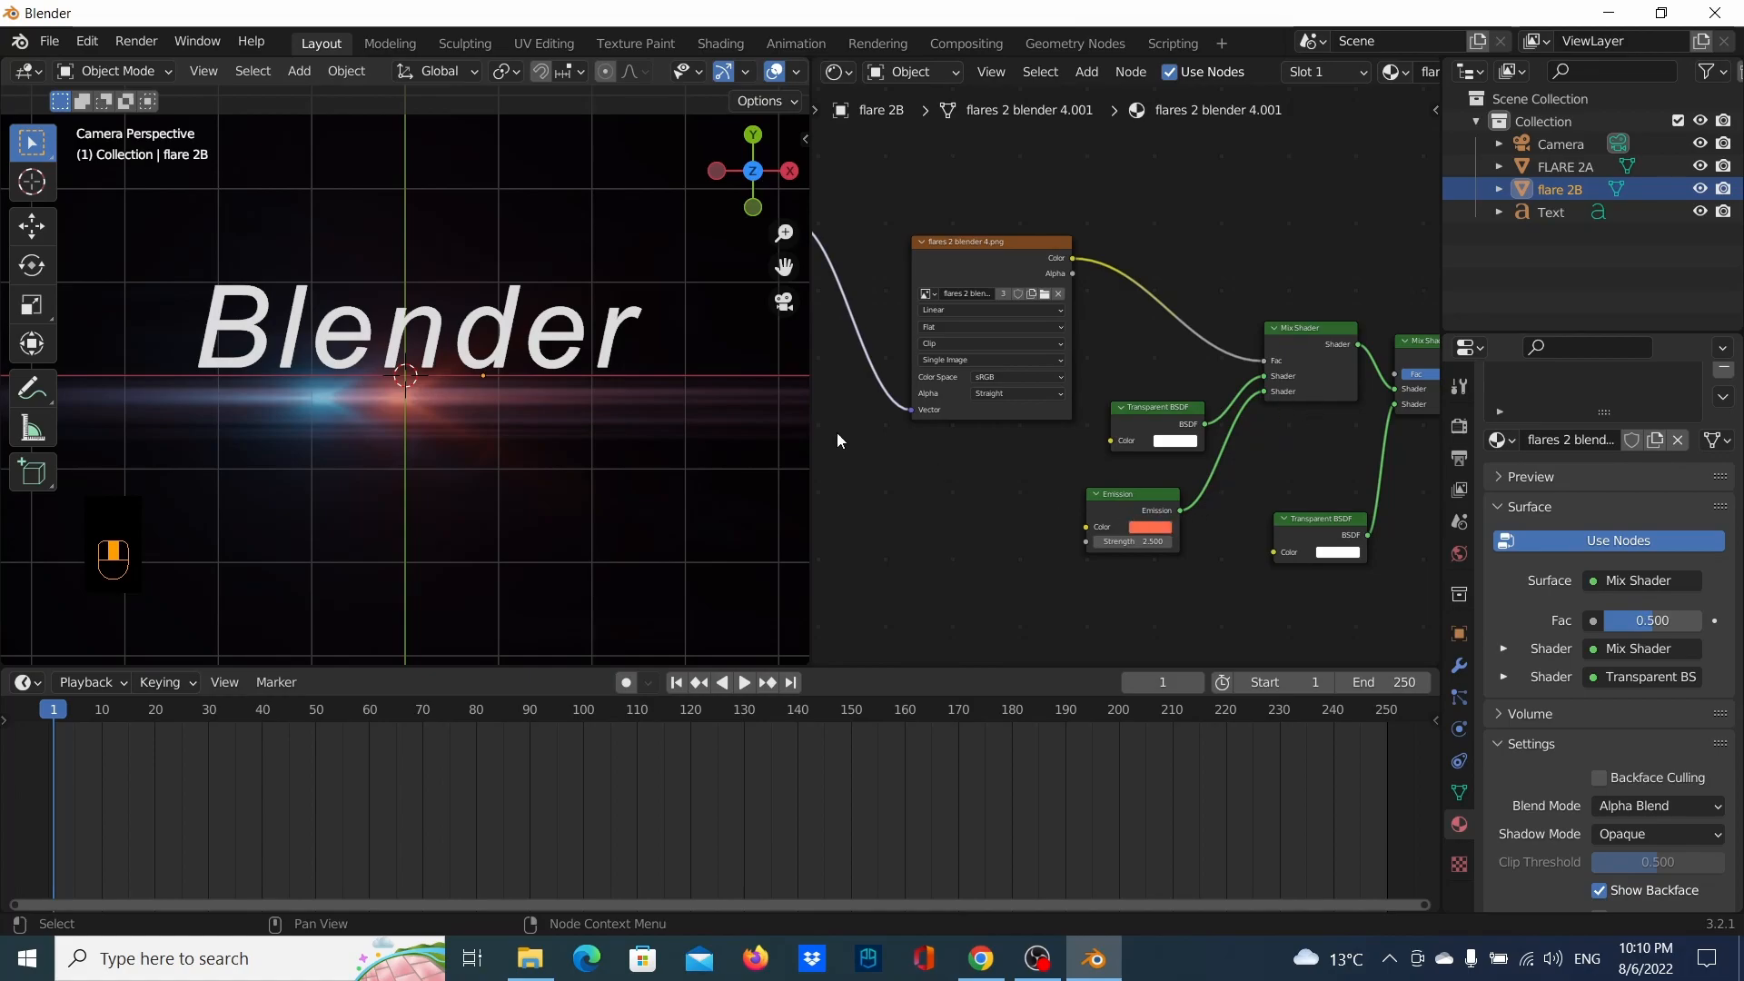
Shift flare 2B's Emission colour to a more saturated orange-red and check it against the blue flare
{"action": "scroll", "coordinate": [708, 409], "scroll_direction": "down", "scroll_amount": 3}
{"action": "left_click", "coordinate": [1151, 525]}
{"action": "left_click_drag", "start_coordinate": [1148, 389], "coordinate": [1171, 431]}
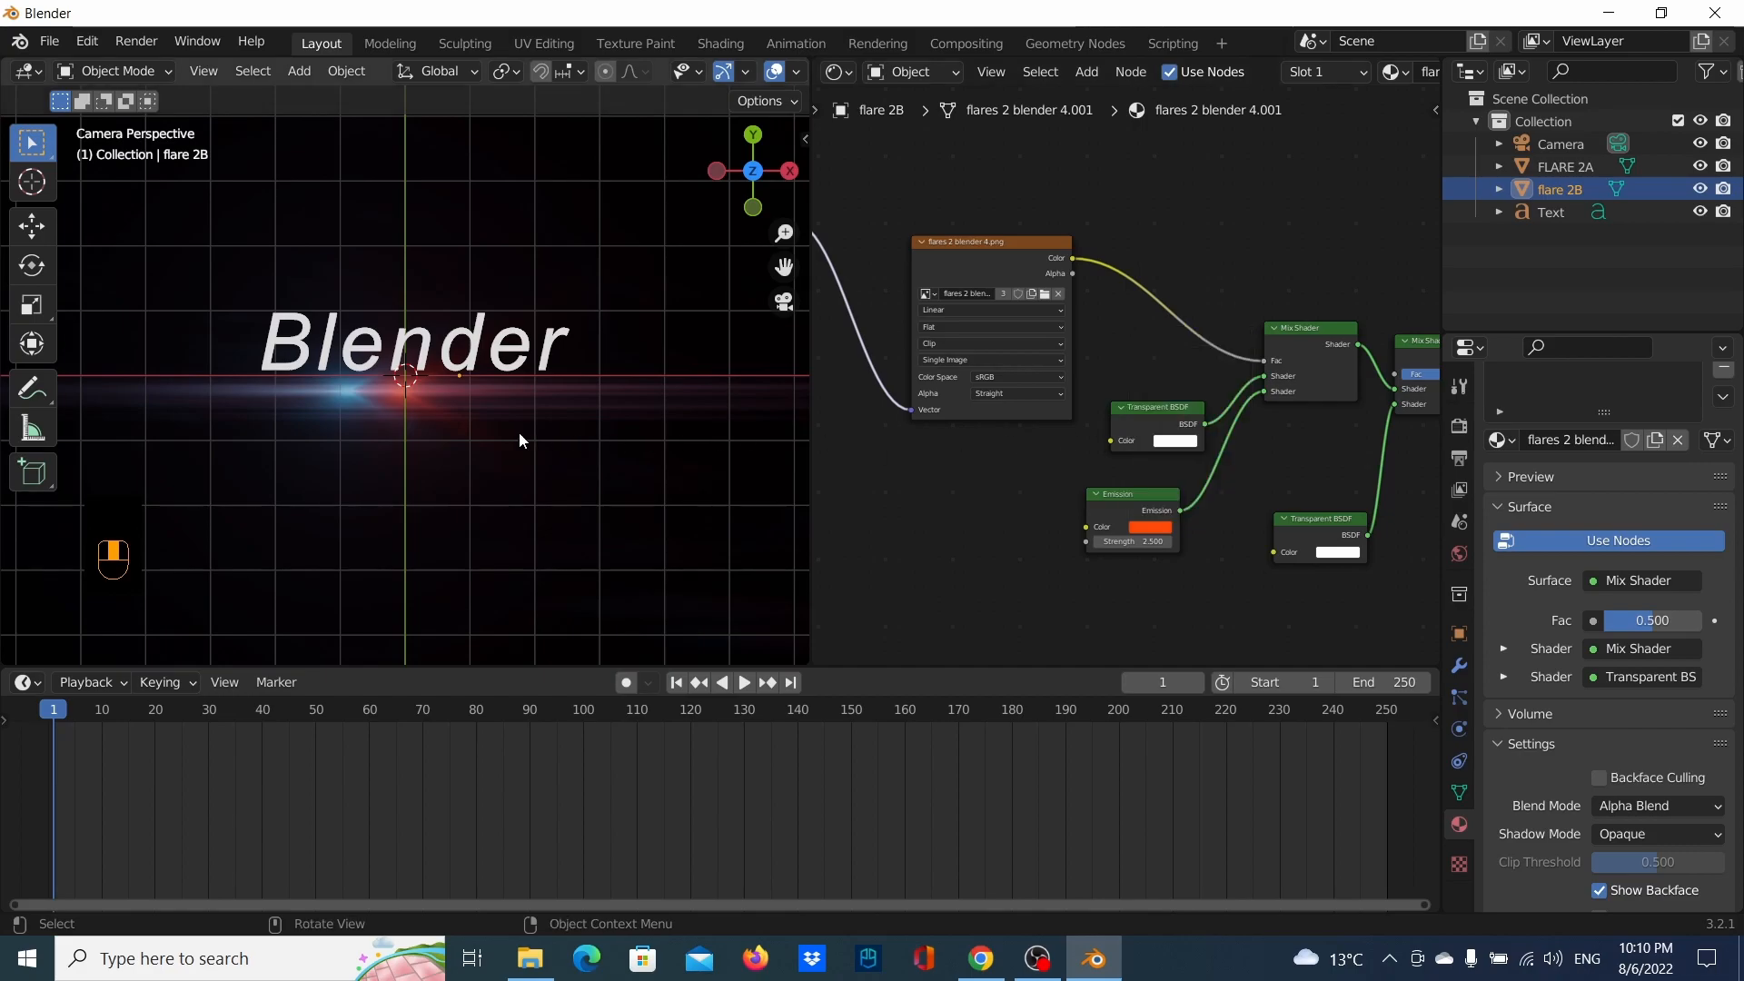
{"action": "scroll", "coordinate": [508, 434], "scroll_direction": "down", "scroll_amount": 2}
{"action": "scroll", "coordinate": [448, 343], "scroll_direction": "up", "scroll_amount": 3}
{"action": "scroll", "coordinate": [482, 356], "scroll_direction": "up", "scroll_amount": 1}
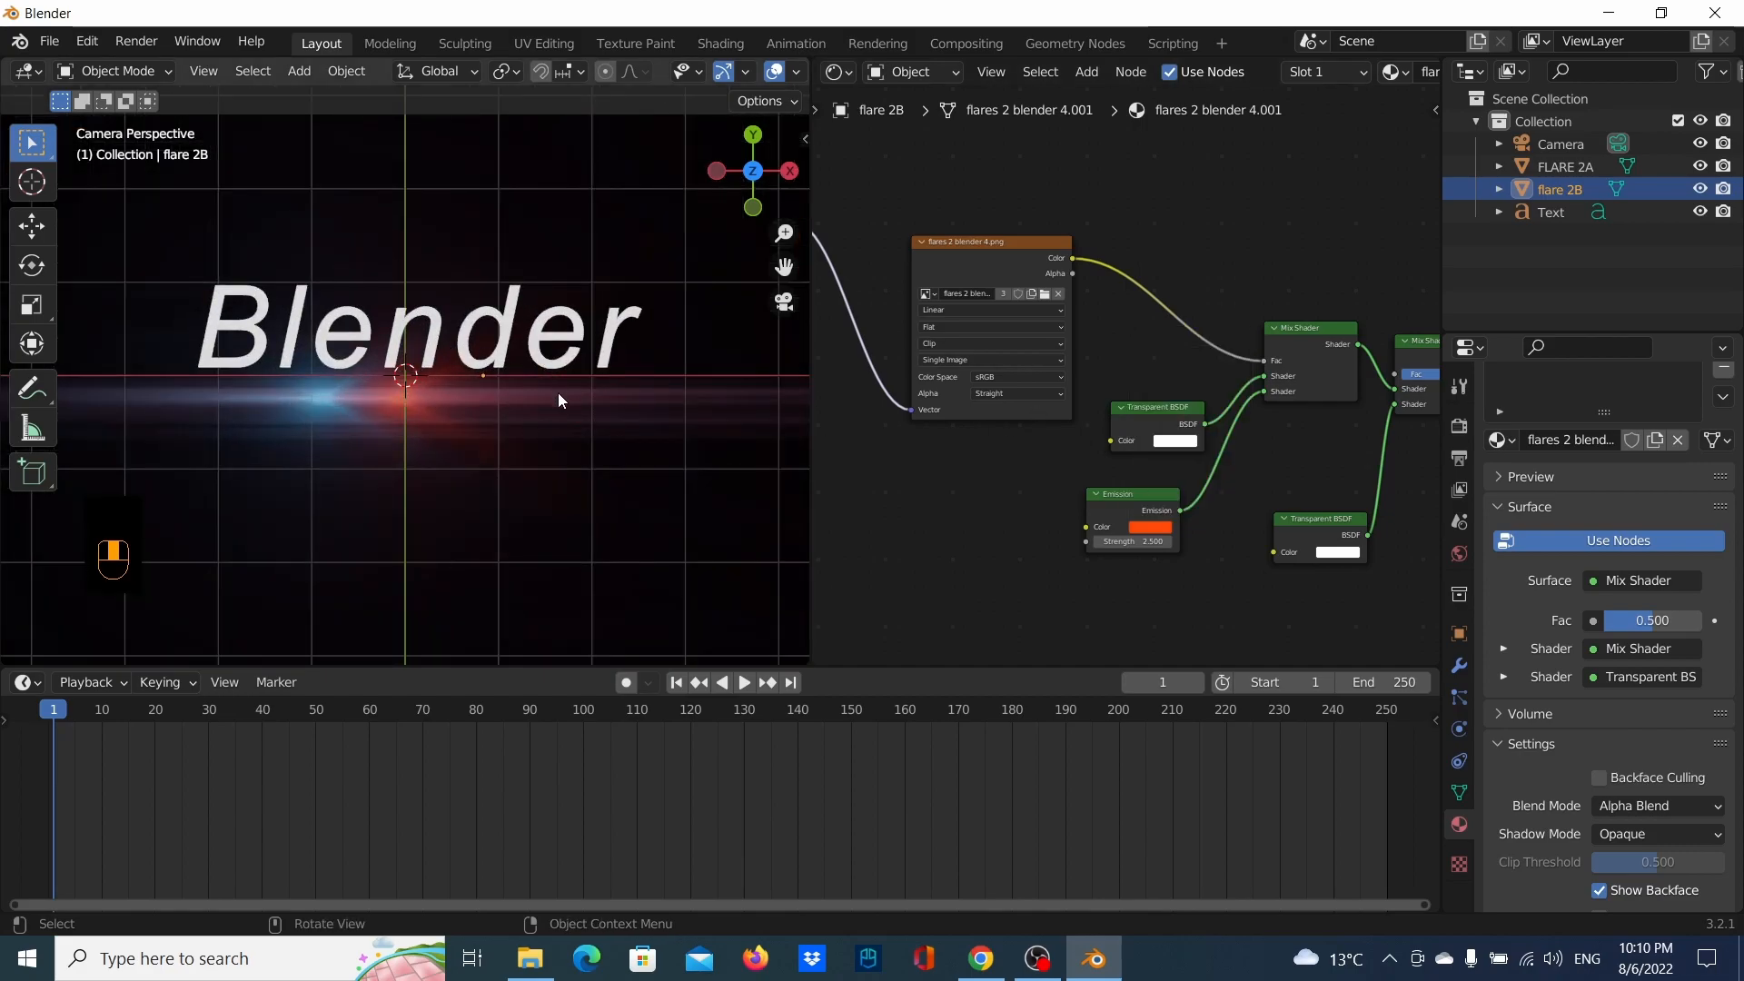
{"action": "scroll", "coordinate": [572, 405], "scroll_direction": "down", "scroll_amount": 4}
{"action": "scroll", "coordinate": [617, 423], "scroll_direction": "down", "scroll_amount": 1}
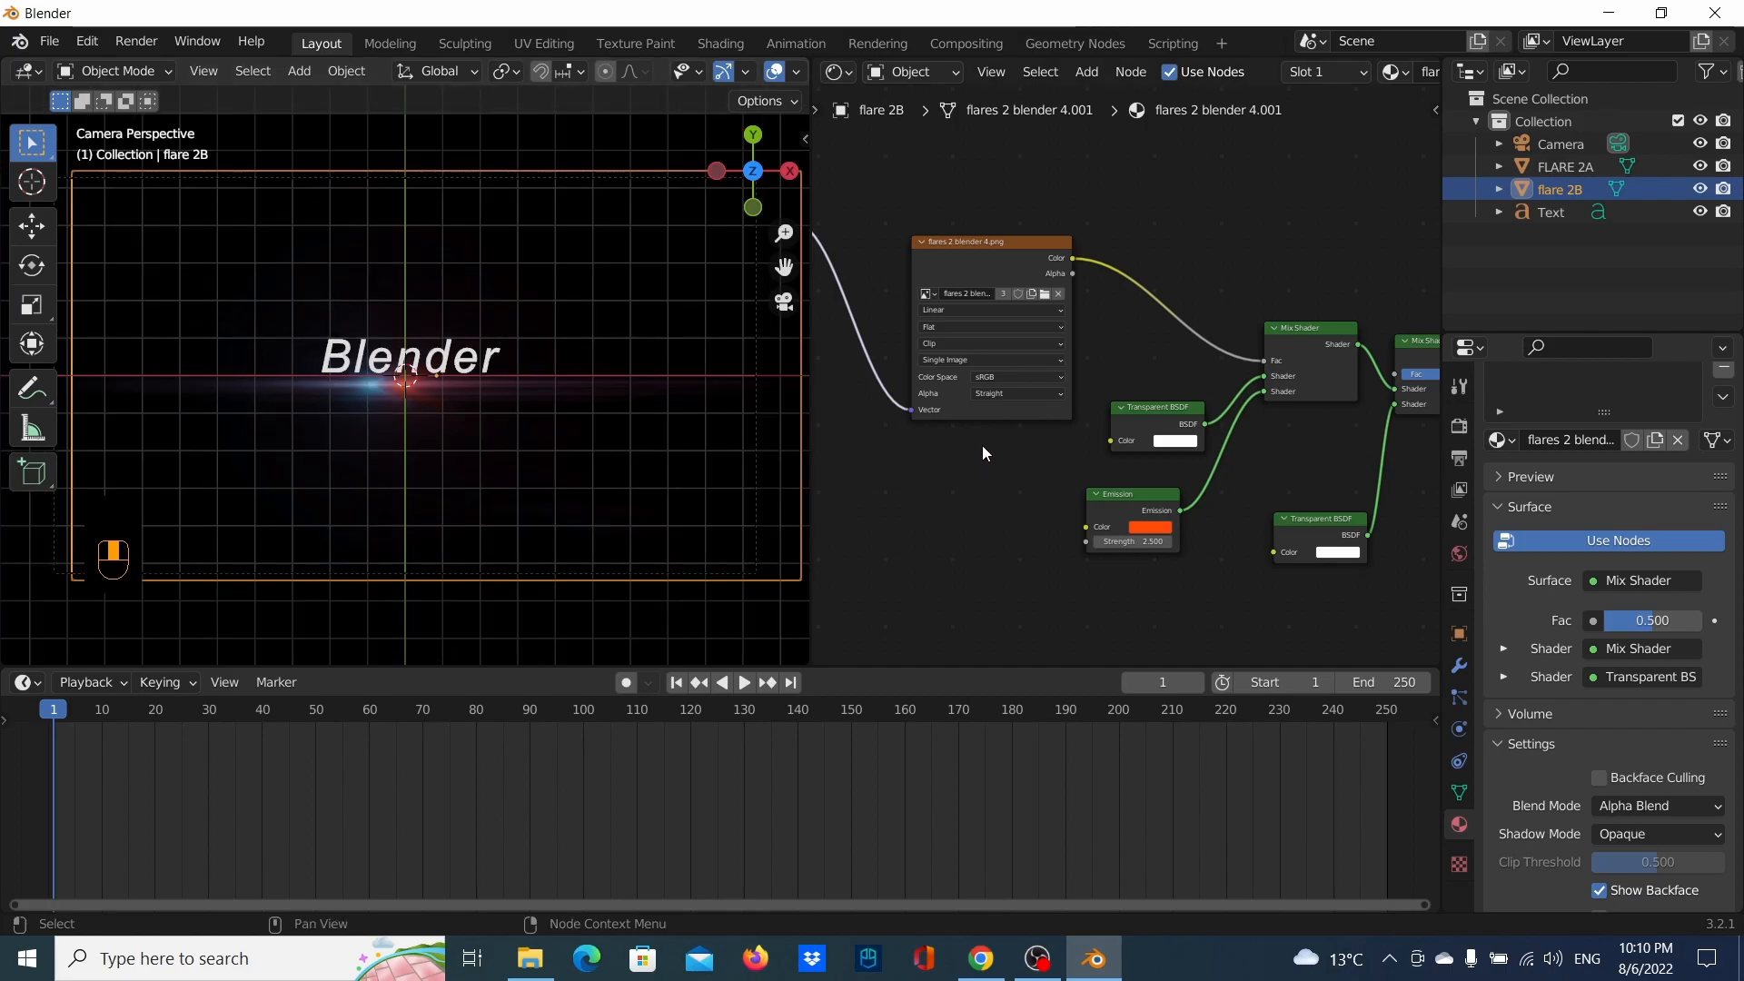
Set flare 2B's Emission colour to pure red and check the flare under the text
{"action": "left_click", "coordinate": [1150, 527]}
{"action": "left_click_drag", "start_coordinate": [1182, 413], "coordinate": [1180, 433]}
{"action": "scroll", "coordinate": [663, 418], "scroll_direction": "up", "scroll_amount": 7}
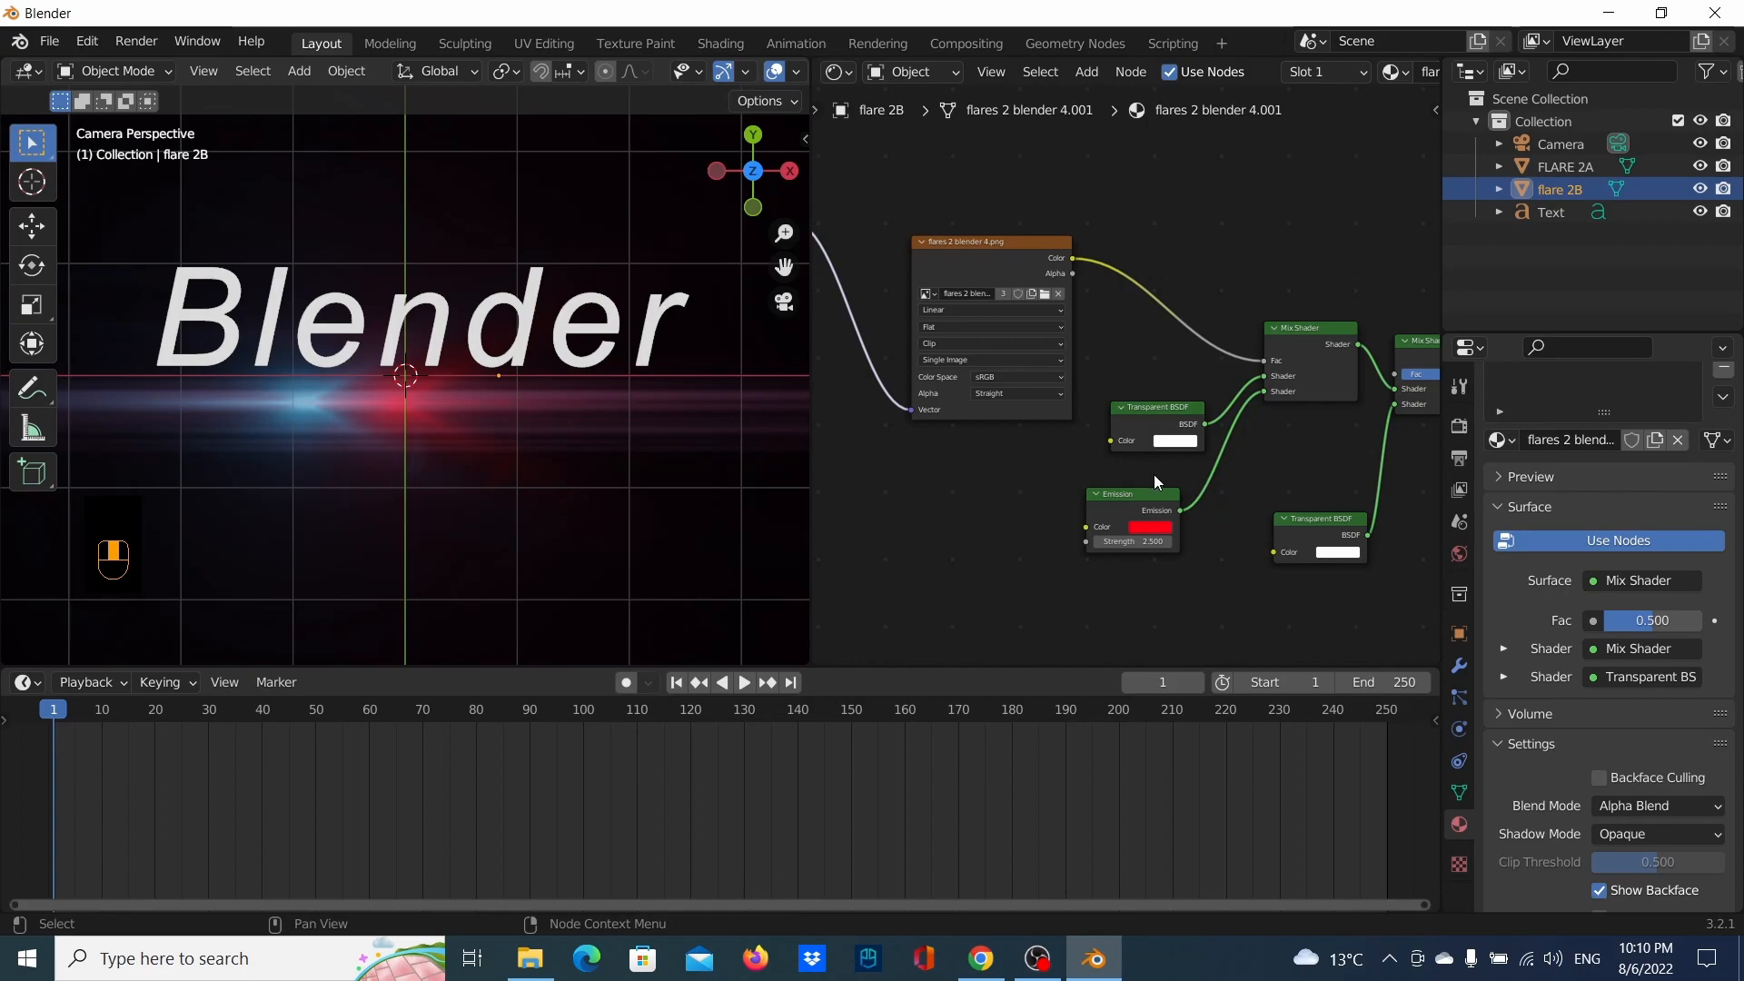
{"action": "scroll", "coordinate": [518, 372], "scroll_direction": "down", "scroll_amount": 3}
{"action": "scroll", "coordinate": [463, 374], "scroll_direction": "up", "scroll_amount": 2}
{"action": "scroll", "coordinate": [463, 374], "scroll_direction": "down", "scroll_amount": 2}
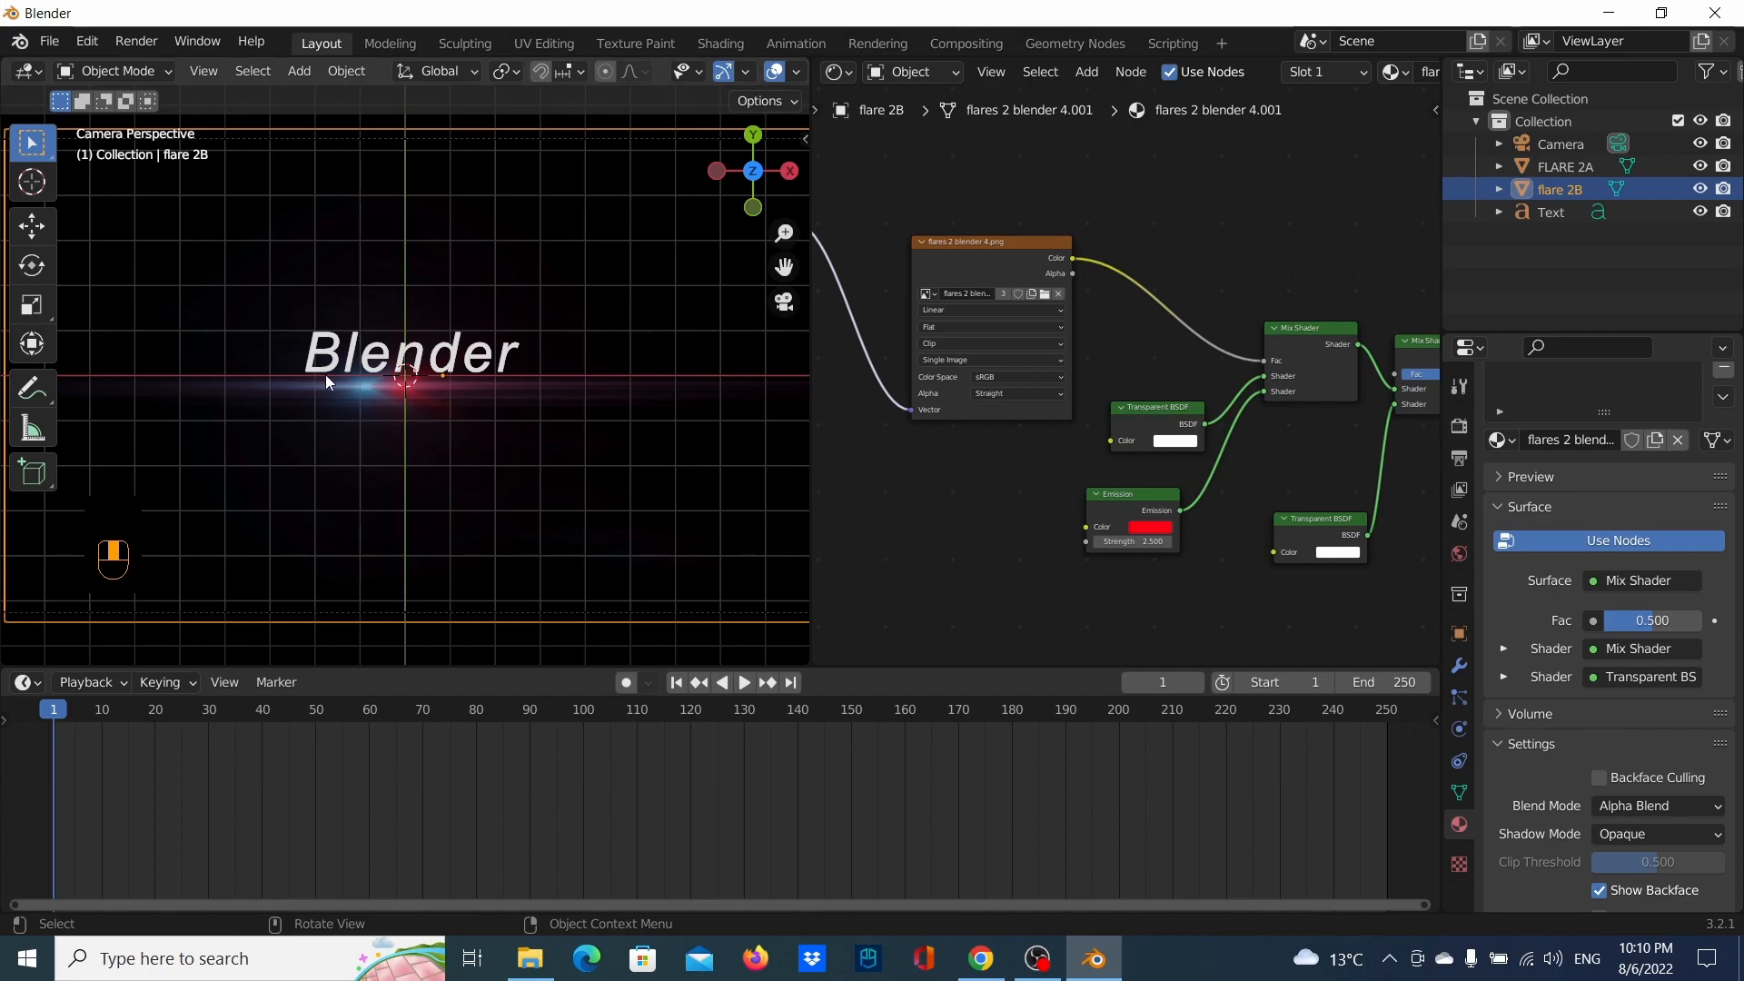
Render the current frame to check the blue and red flares beneath the text, and close the render window
{"action": "left_click", "coordinate": [123, 41]}
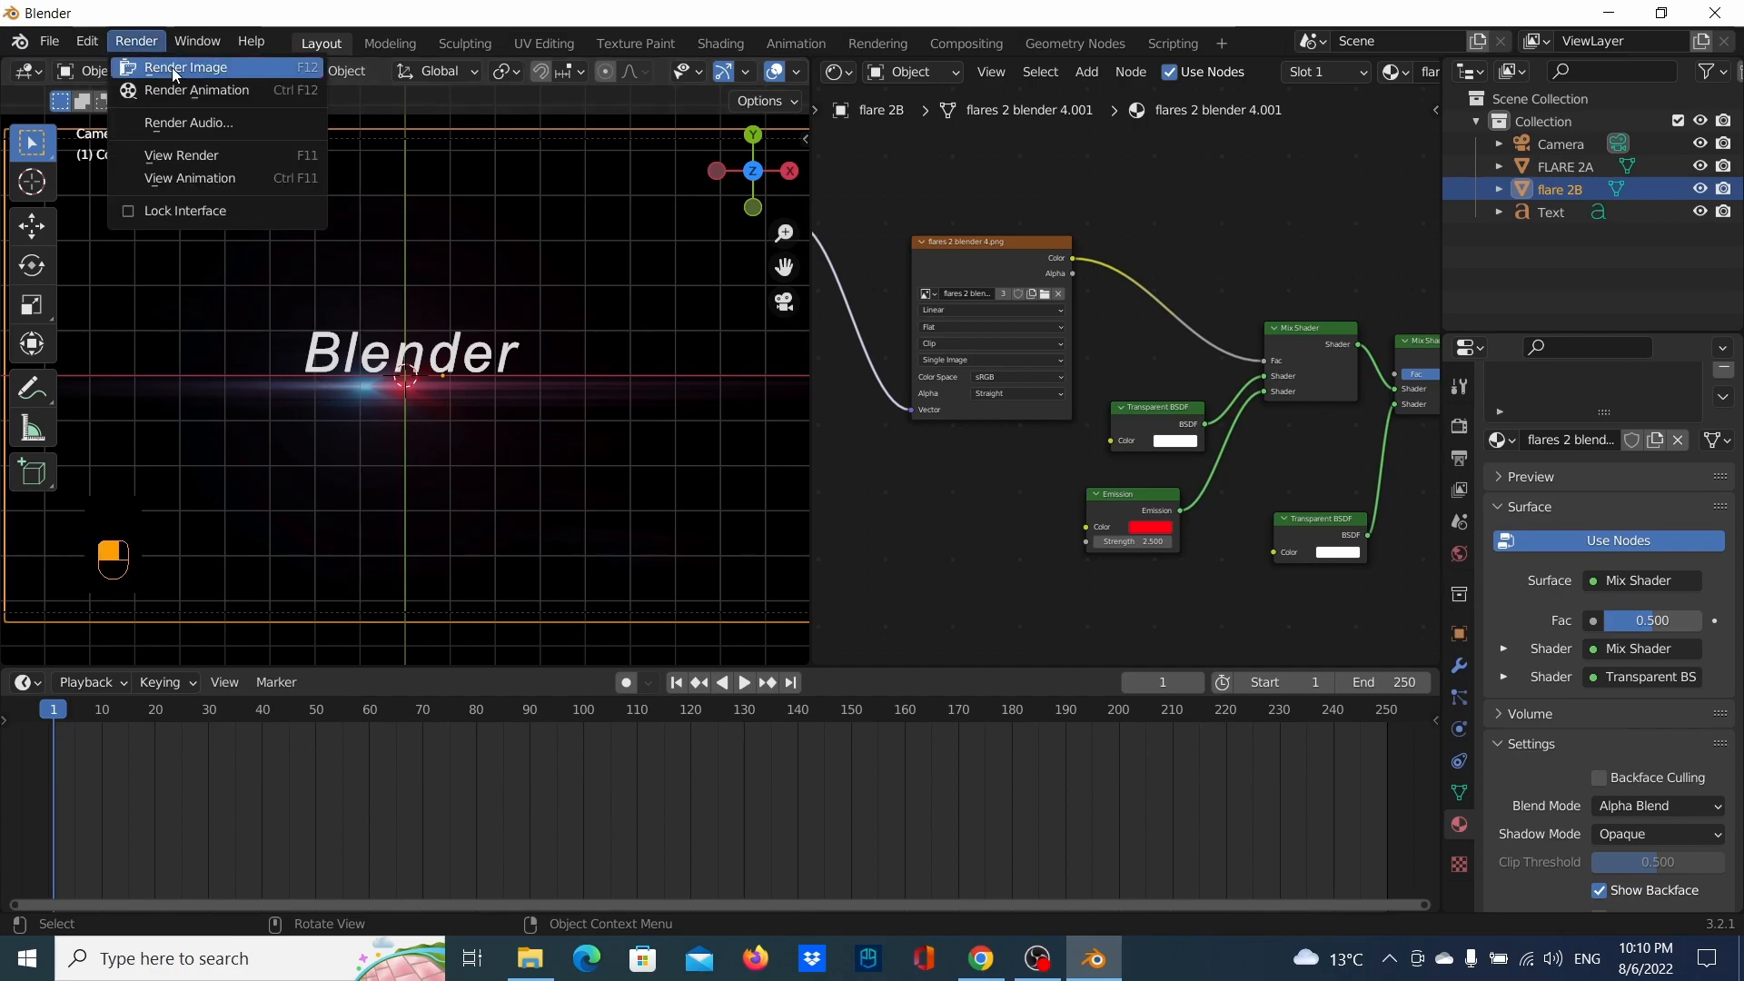
{"action": "left_click", "coordinate": [150, 63]}
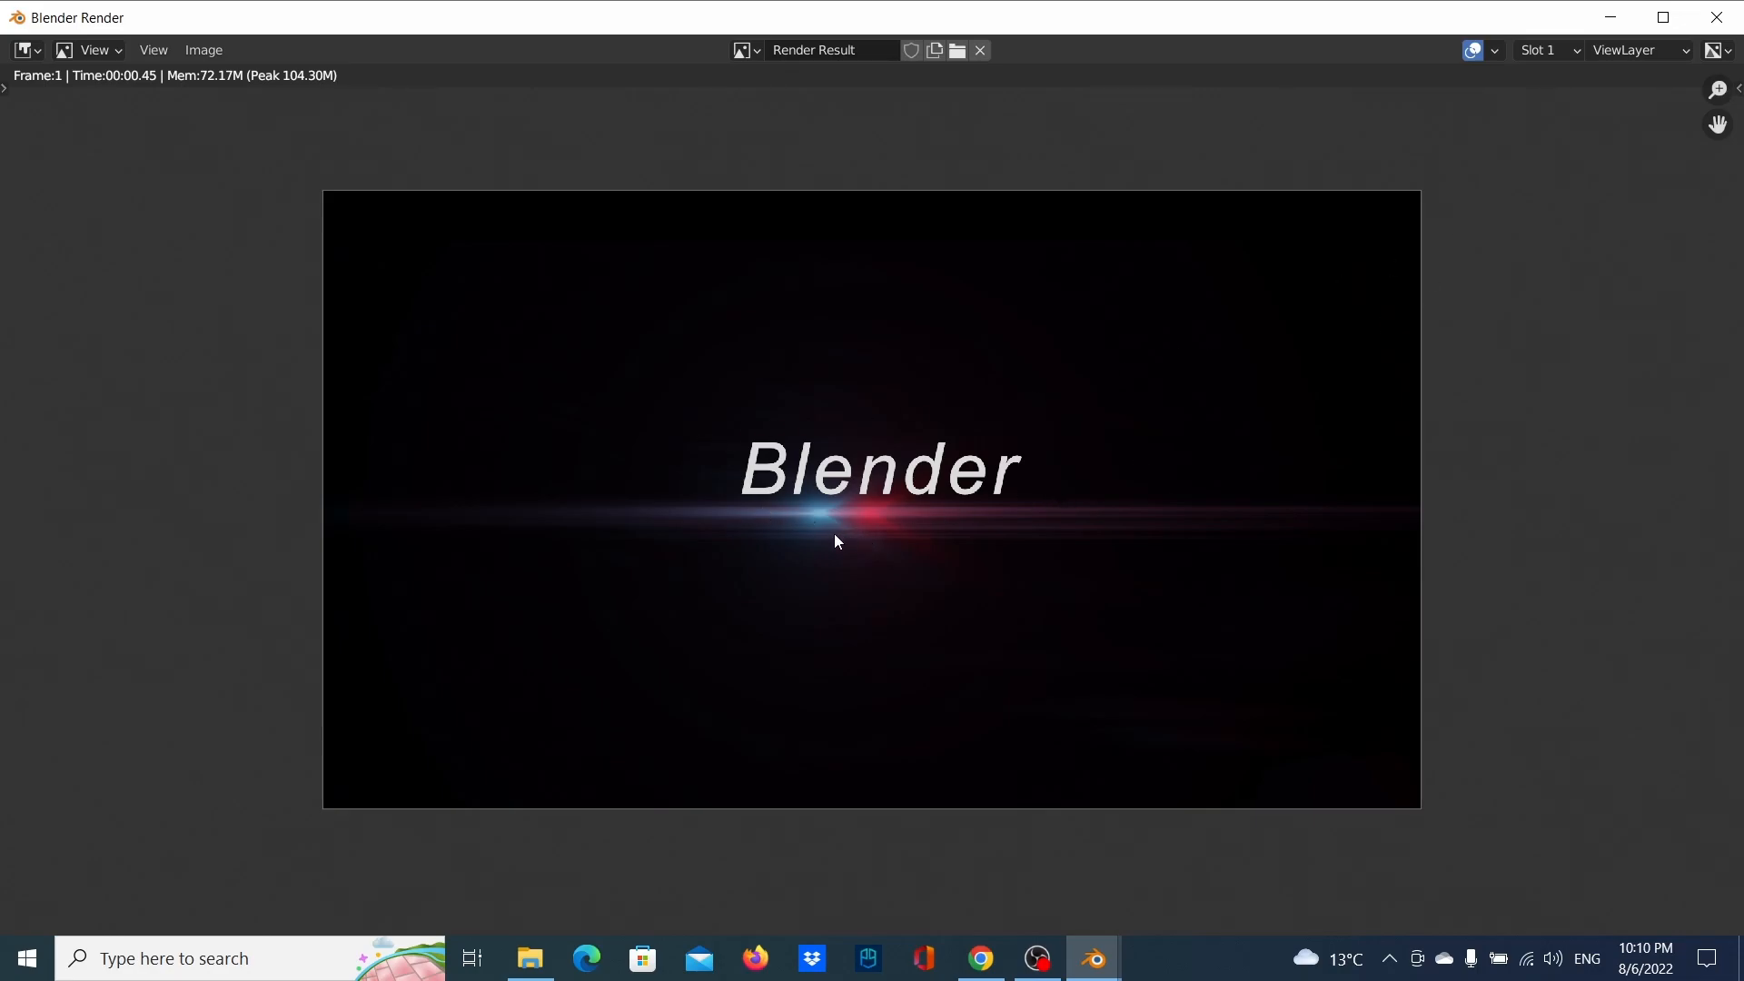
{"action": "left_click", "coordinate": [1717, 17]}
Select the "Blender" text and set its geometry Extrude to 0.05 m
{"action": "scroll", "coordinate": [483, 372], "scroll_direction": "down", "scroll_amount": 3}
{"action": "scroll", "coordinate": [482, 372], "scroll_direction": "up", "scroll_amount": 4}
{"action": "scroll", "coordinate": [447, 427], "scroll_direction": "down", "scroll_amount": 3}
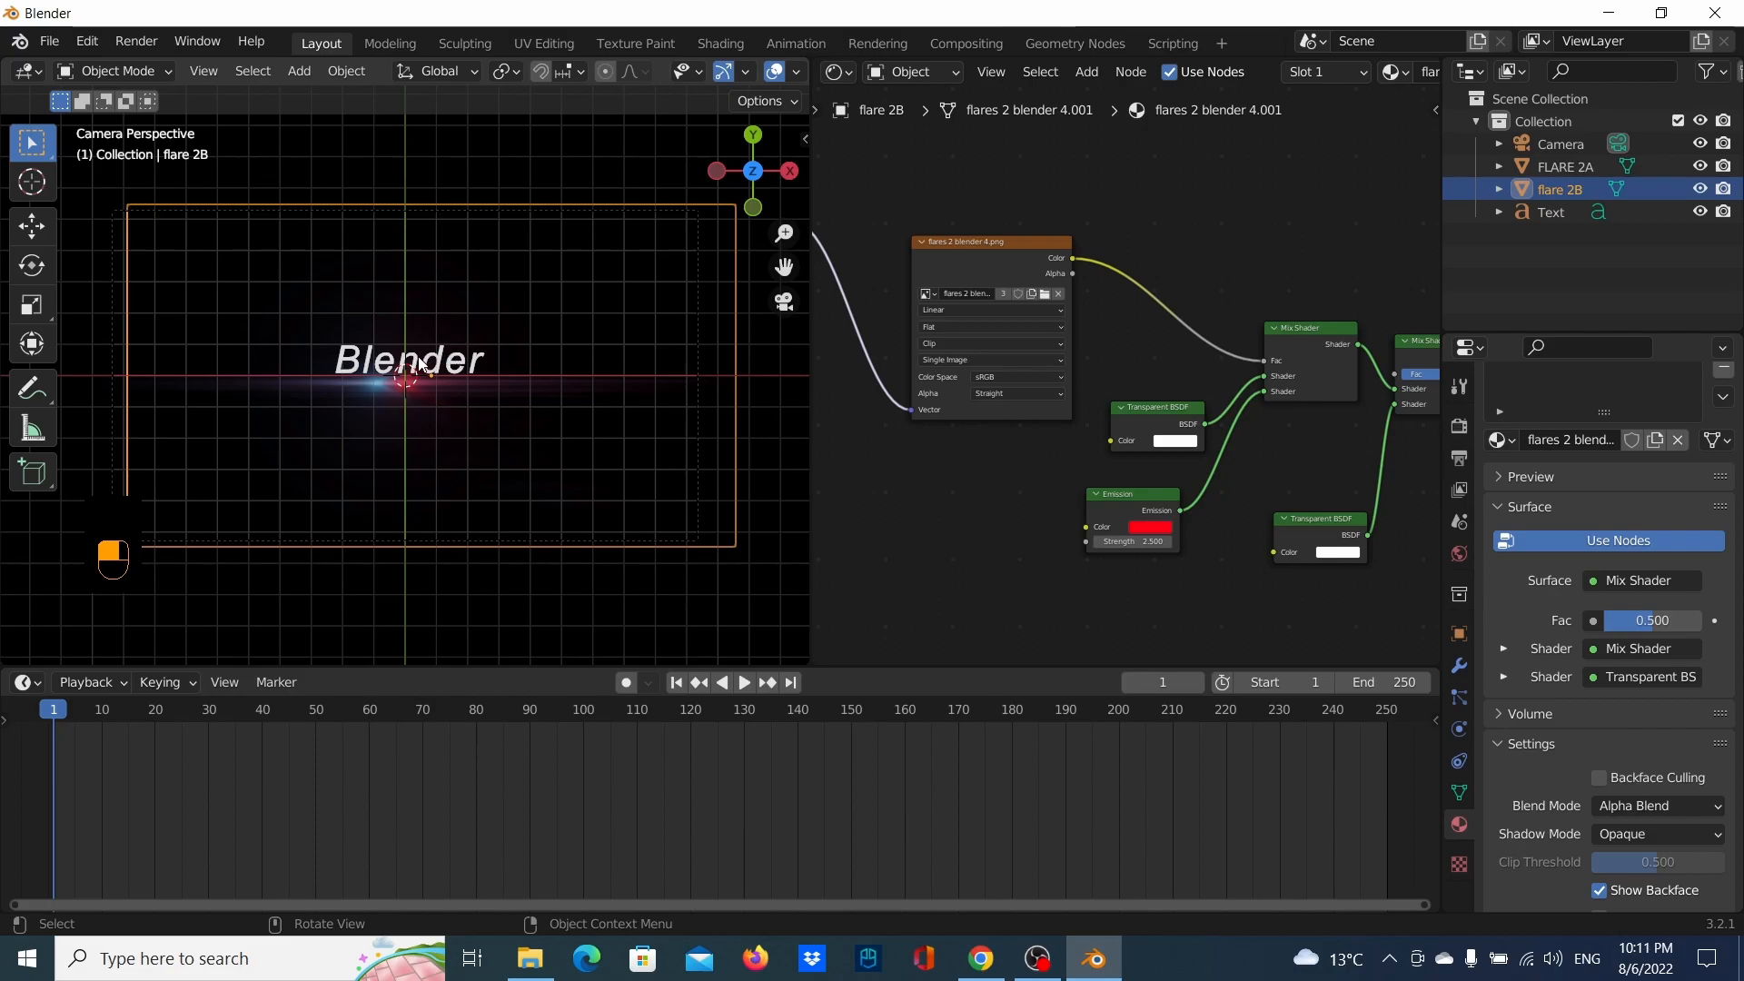
{"action": "left_click", "coordinate": [419, 363]}
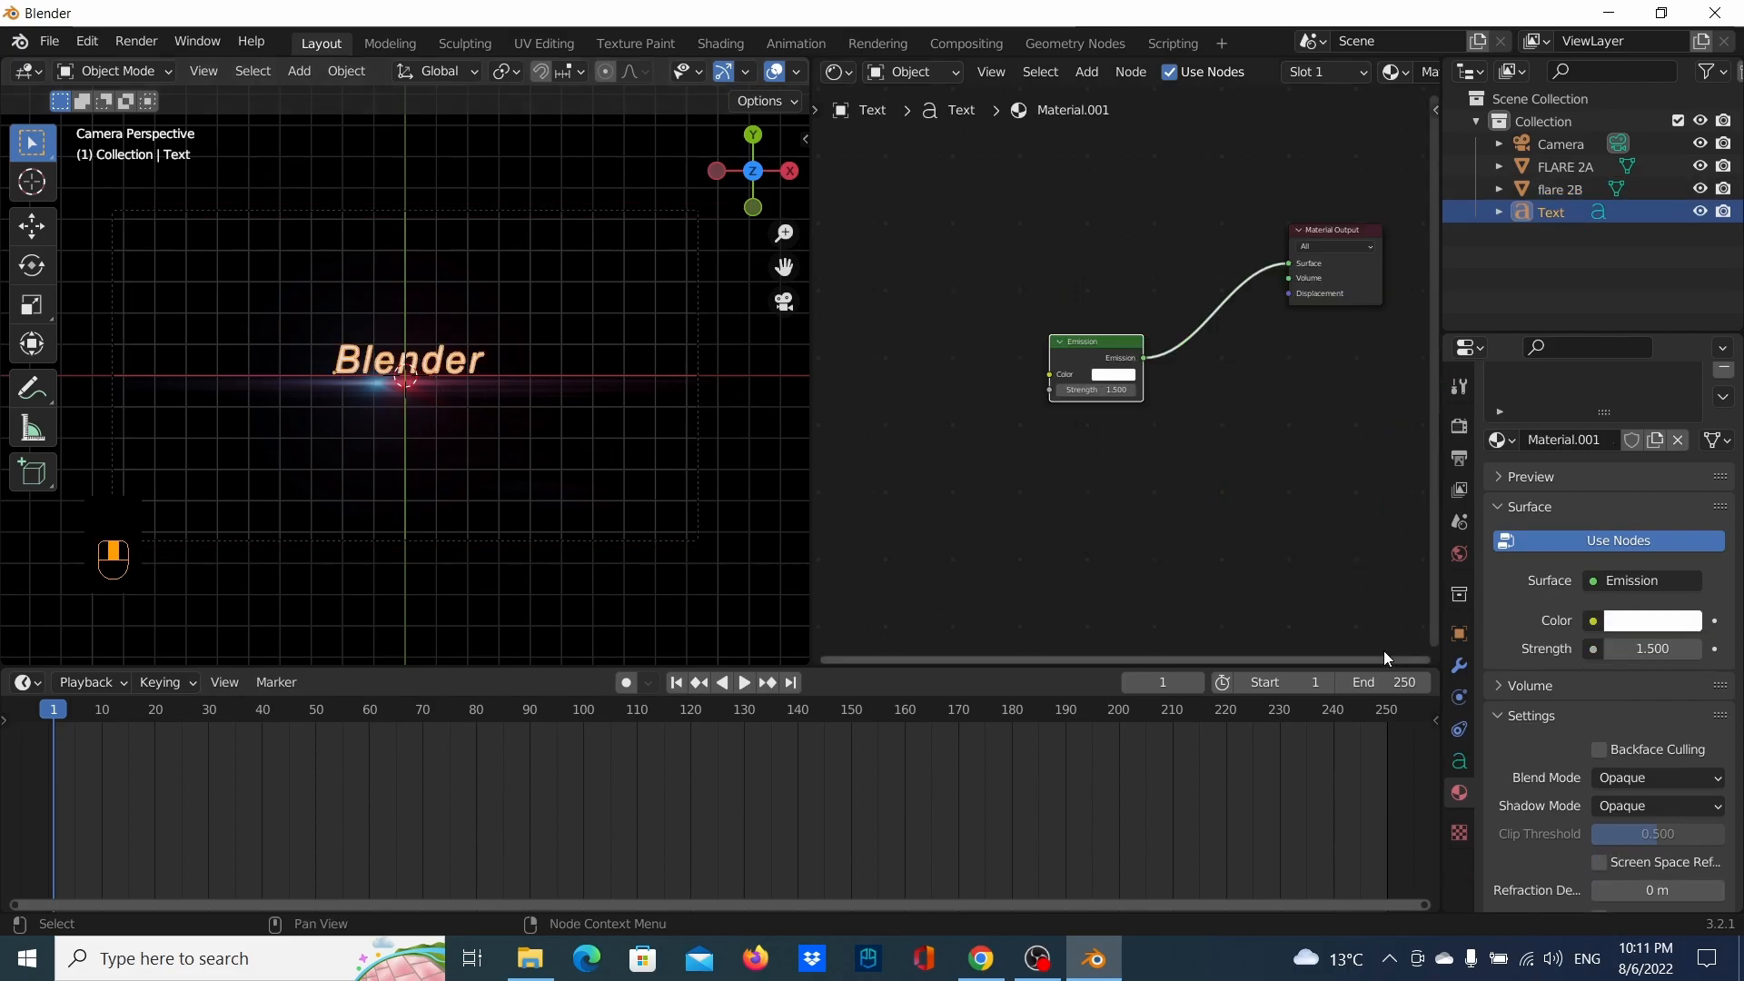
{"action": "scroll", "coordinate": [1530, 680], "scroll_direction": "up", "scroll_amount": 1}
{"action": "scroll", "coordinate": [1529, 674], "scroll_direction": "down", "scroll_amount": 2}
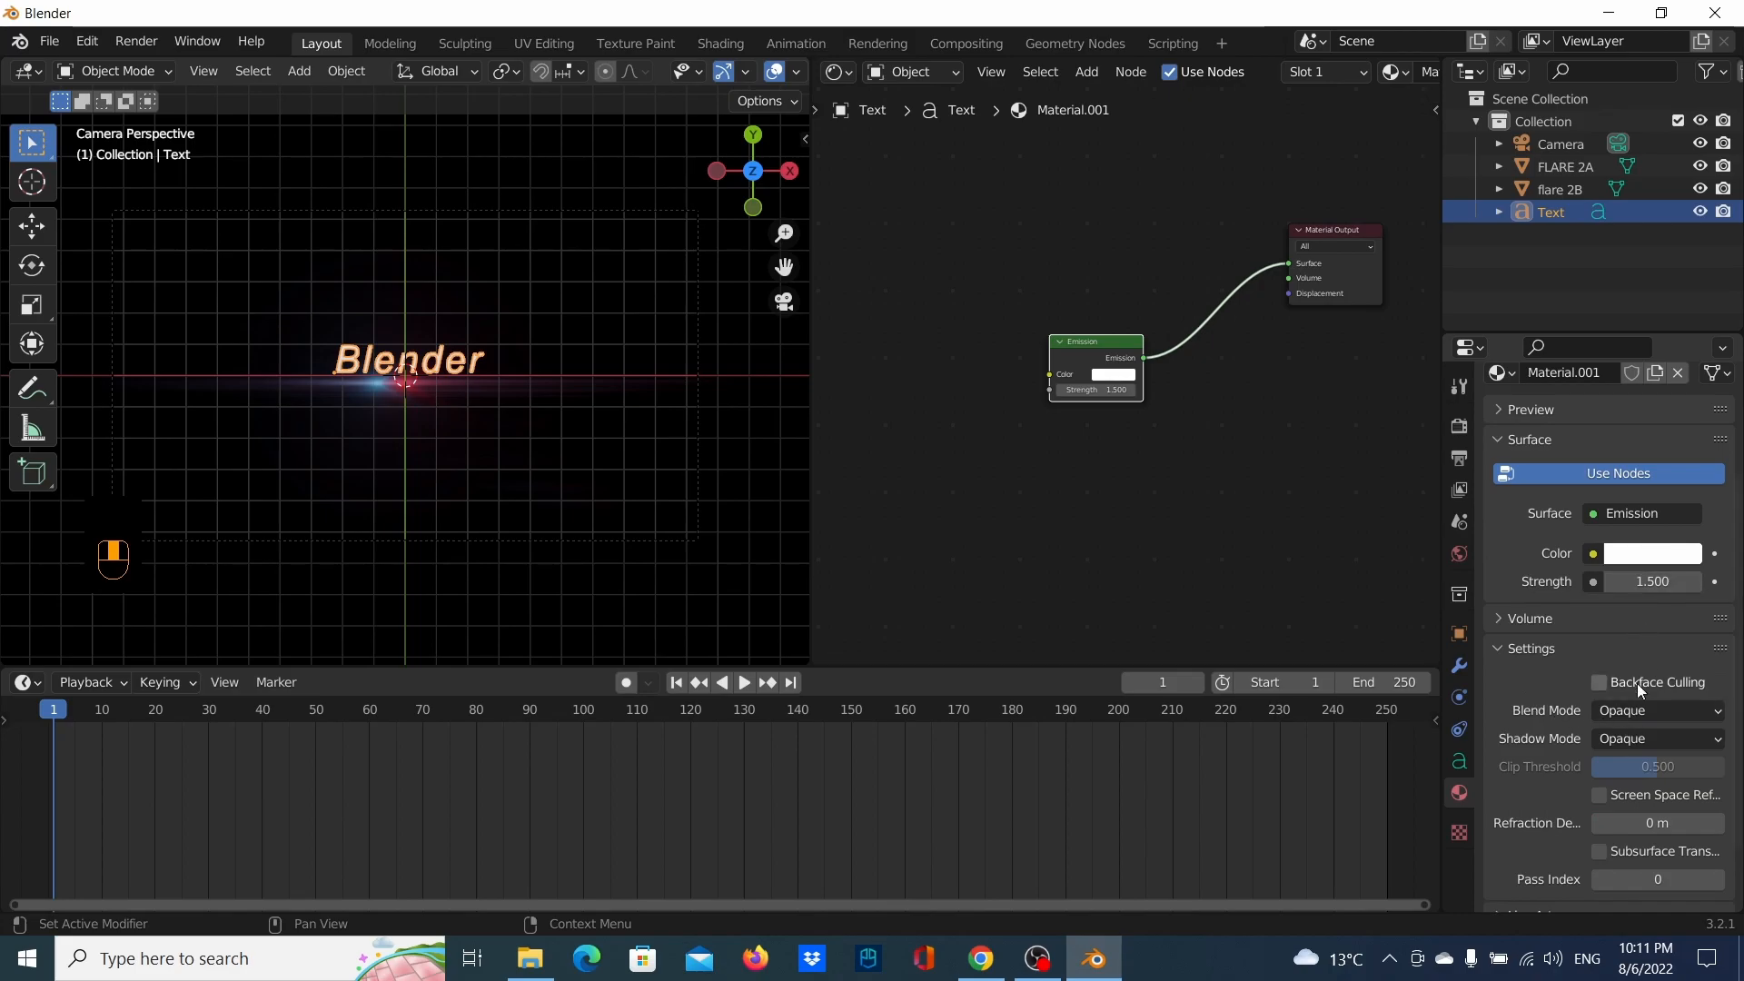
{"action": "scroll", "coordinate": [1638, 683], "scroll_direction": "down", "scroll_amount": 2}
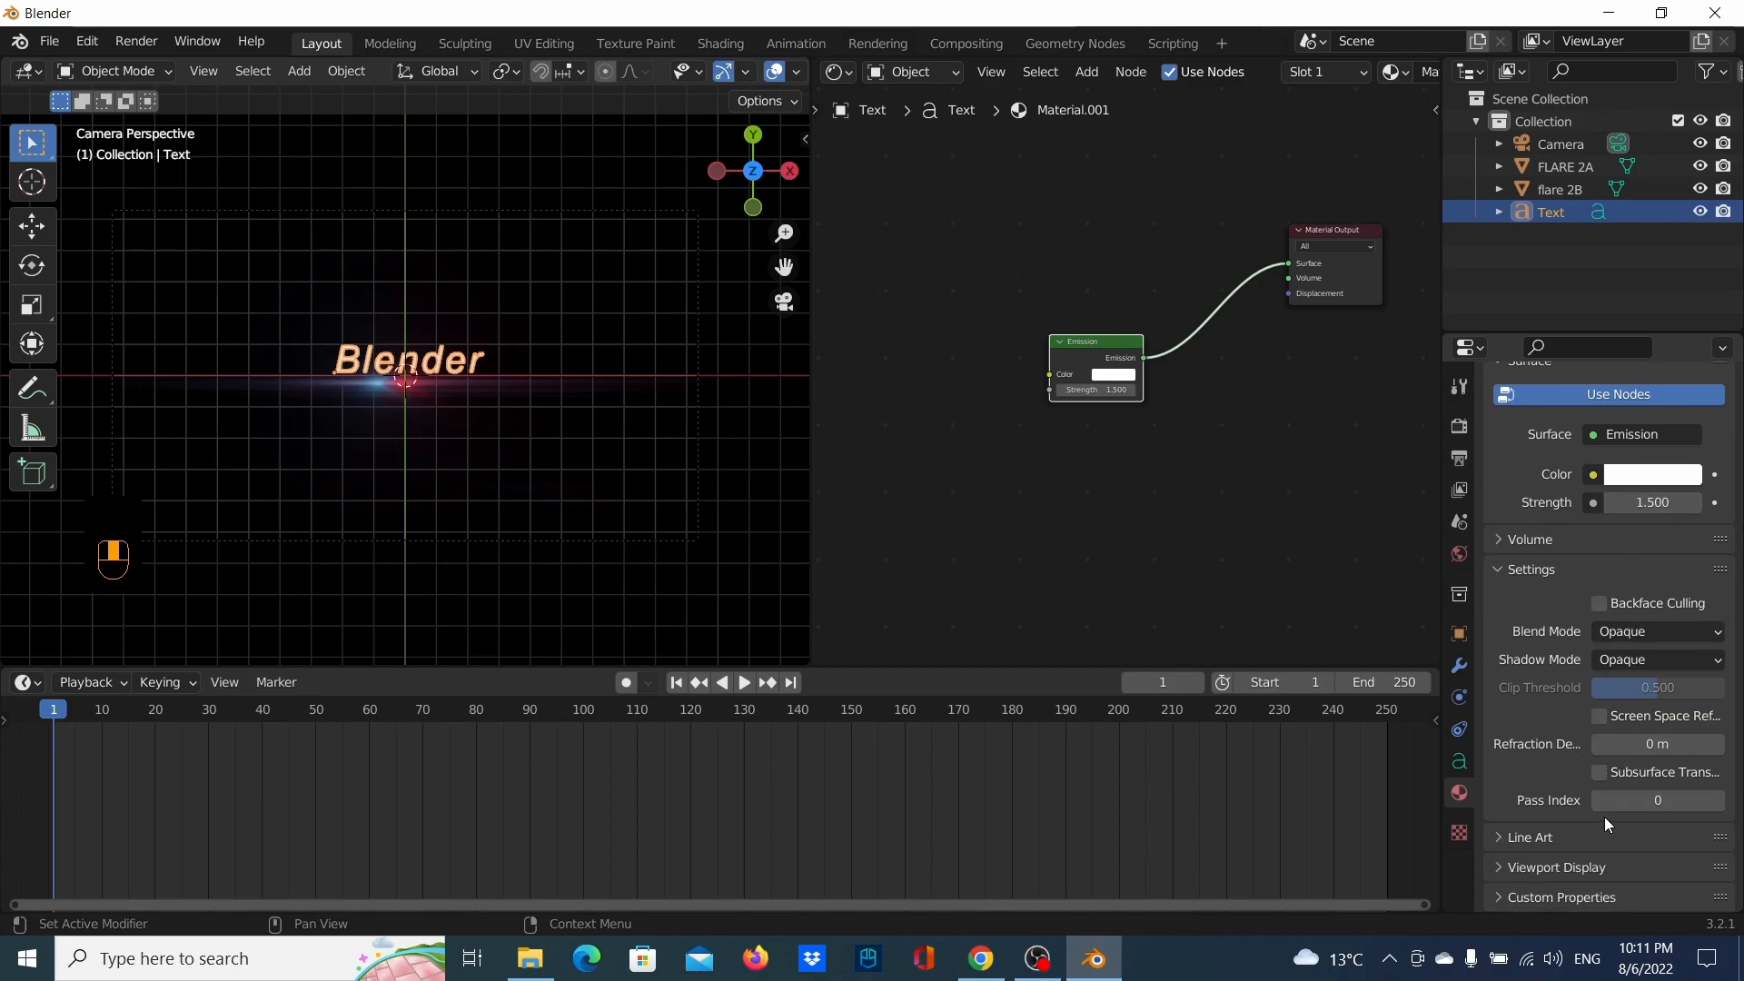
{"action": "left_click", "coordinate": [1460, 761]}
{"action": "scroll", "coordinate": [1622, 749], "scroll_direction": "up", "scroll_amount": 2}
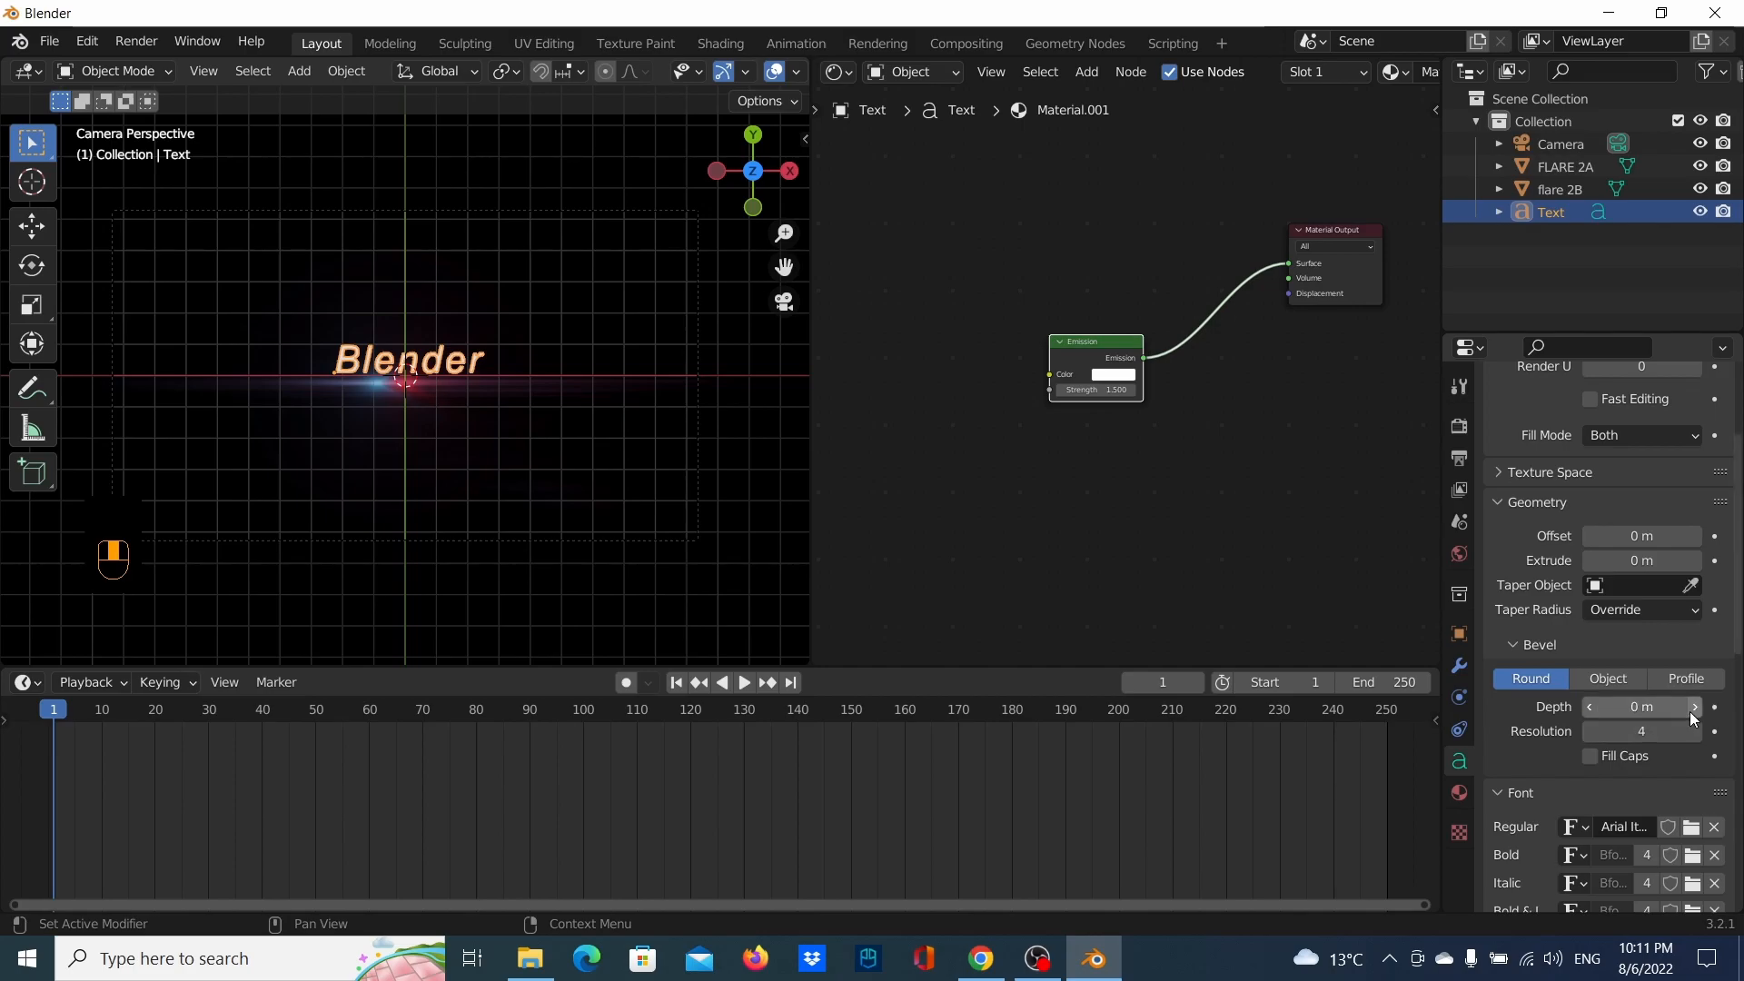
{"action": "left_click", "coordinate": [1695, 560]}
{"action": "left_click", "coordinate": [1695, 560]}
{"action": "left_click", "coordinate": [1695, 561]}
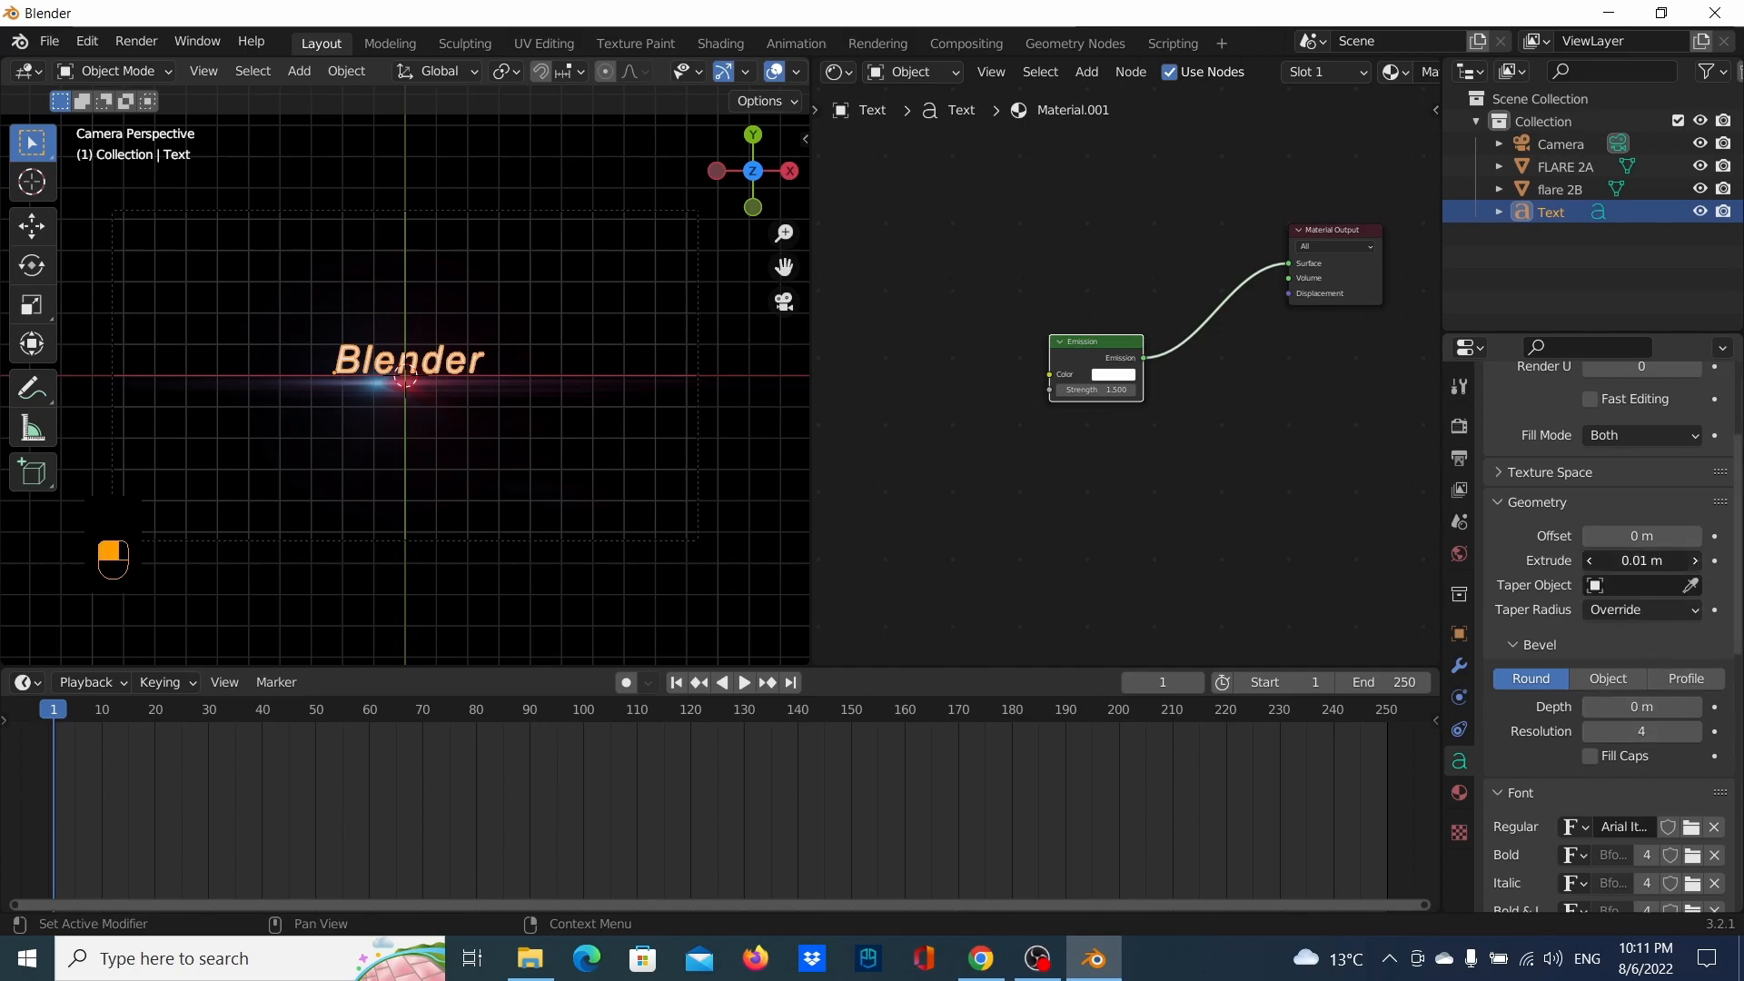
{"action": "left_click", "coordinate": [1695, 560]}
{"action": "left_click", "coordinate": [1695, 561]}
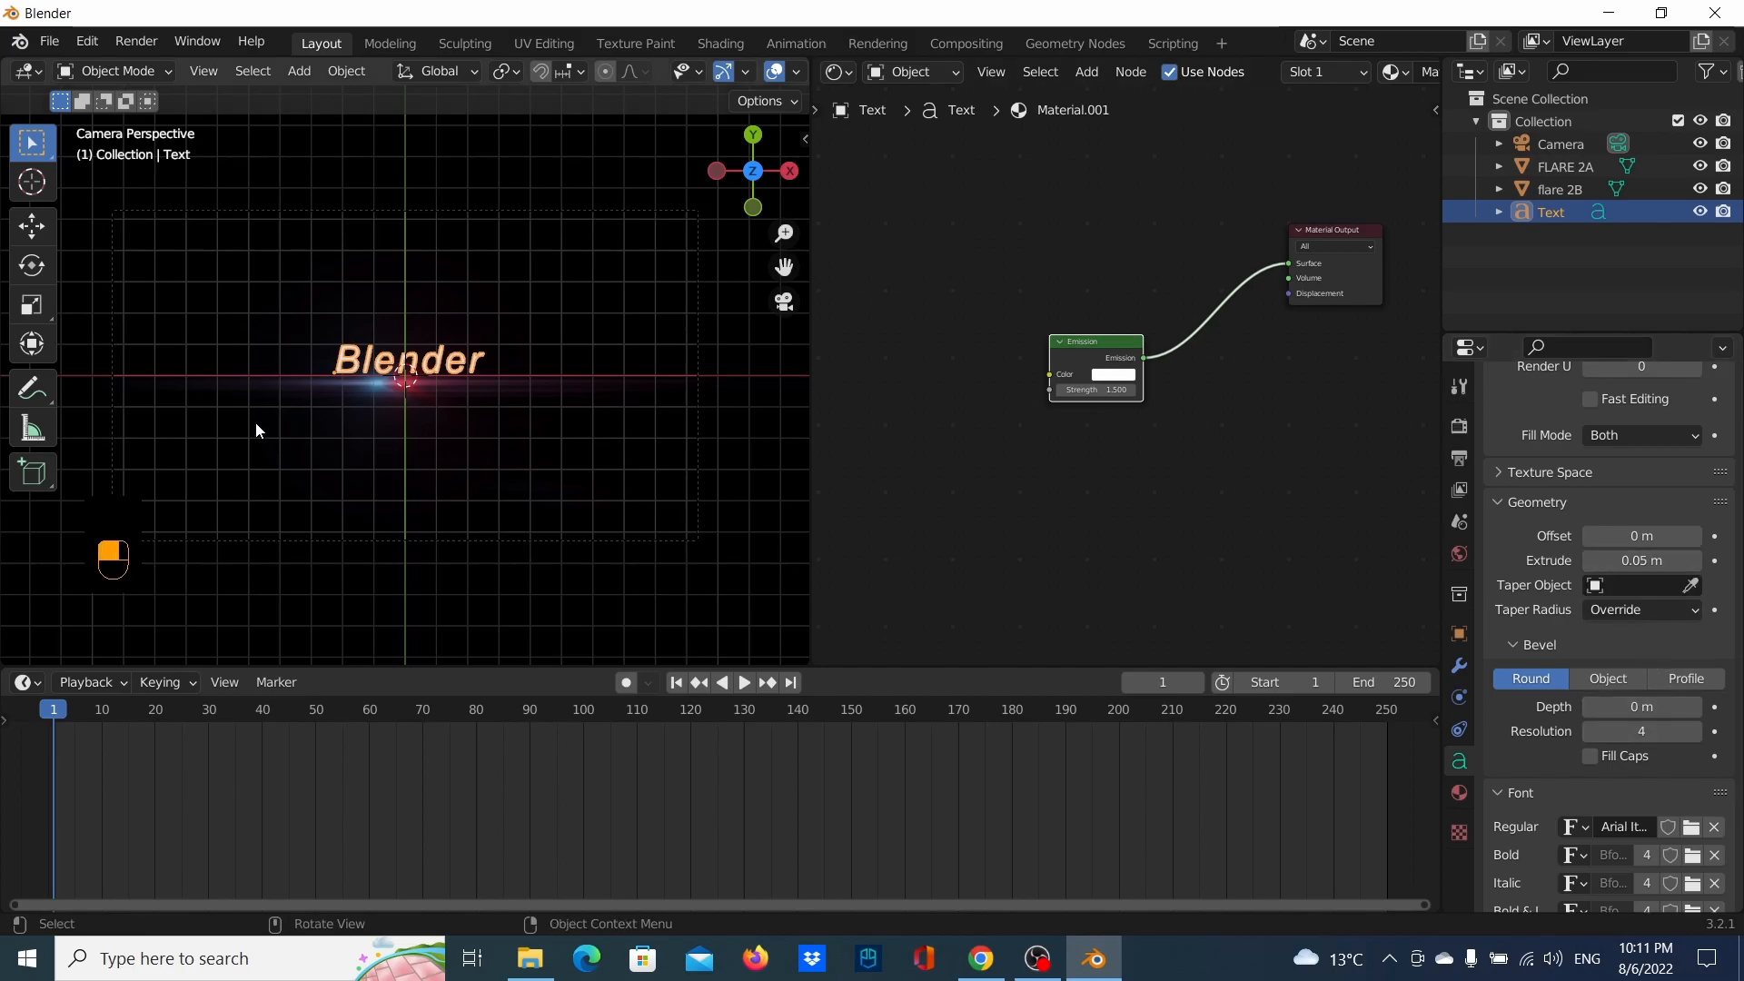
Examine the extruded text's depth from an oblique angle, and return to the camera view
{"action": "scroll", "coordinate": [318, 398], "scroll_direction": "up", "scroll_amount": 6}
{"action": "middle_click_drag", "start_coordinate": [307, 398], "coordinate": [338, 300]}
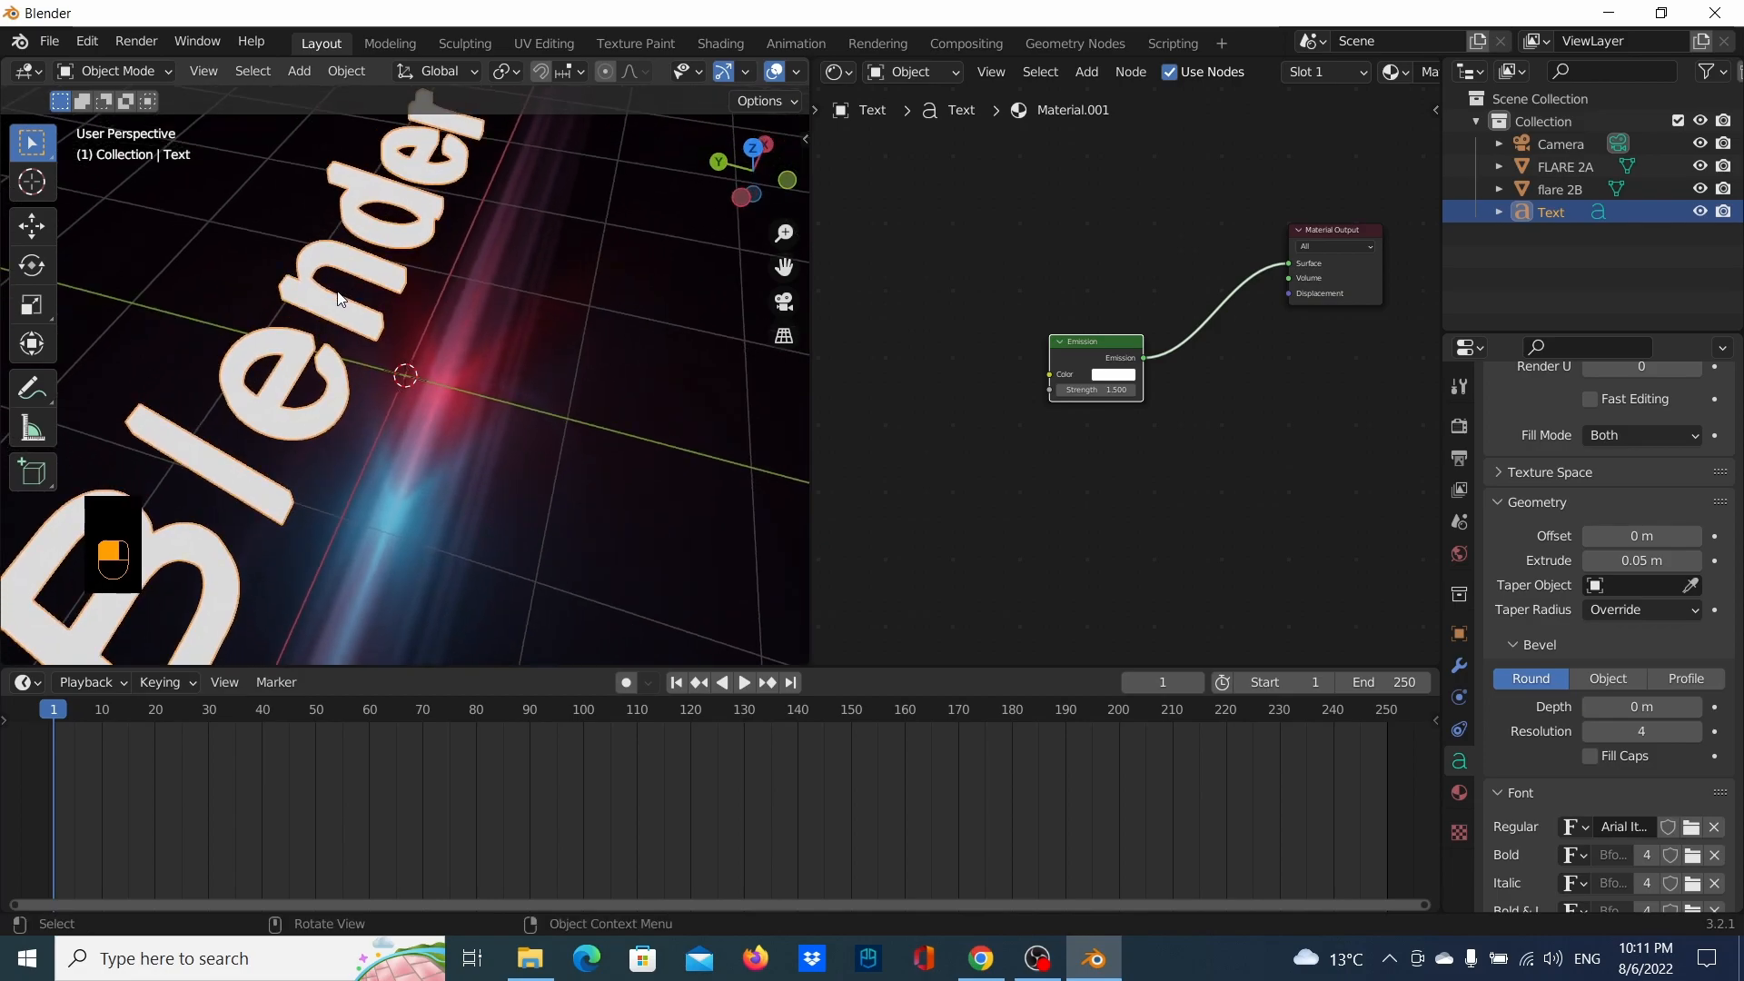
{"action": "key", "text": "KP_0"}
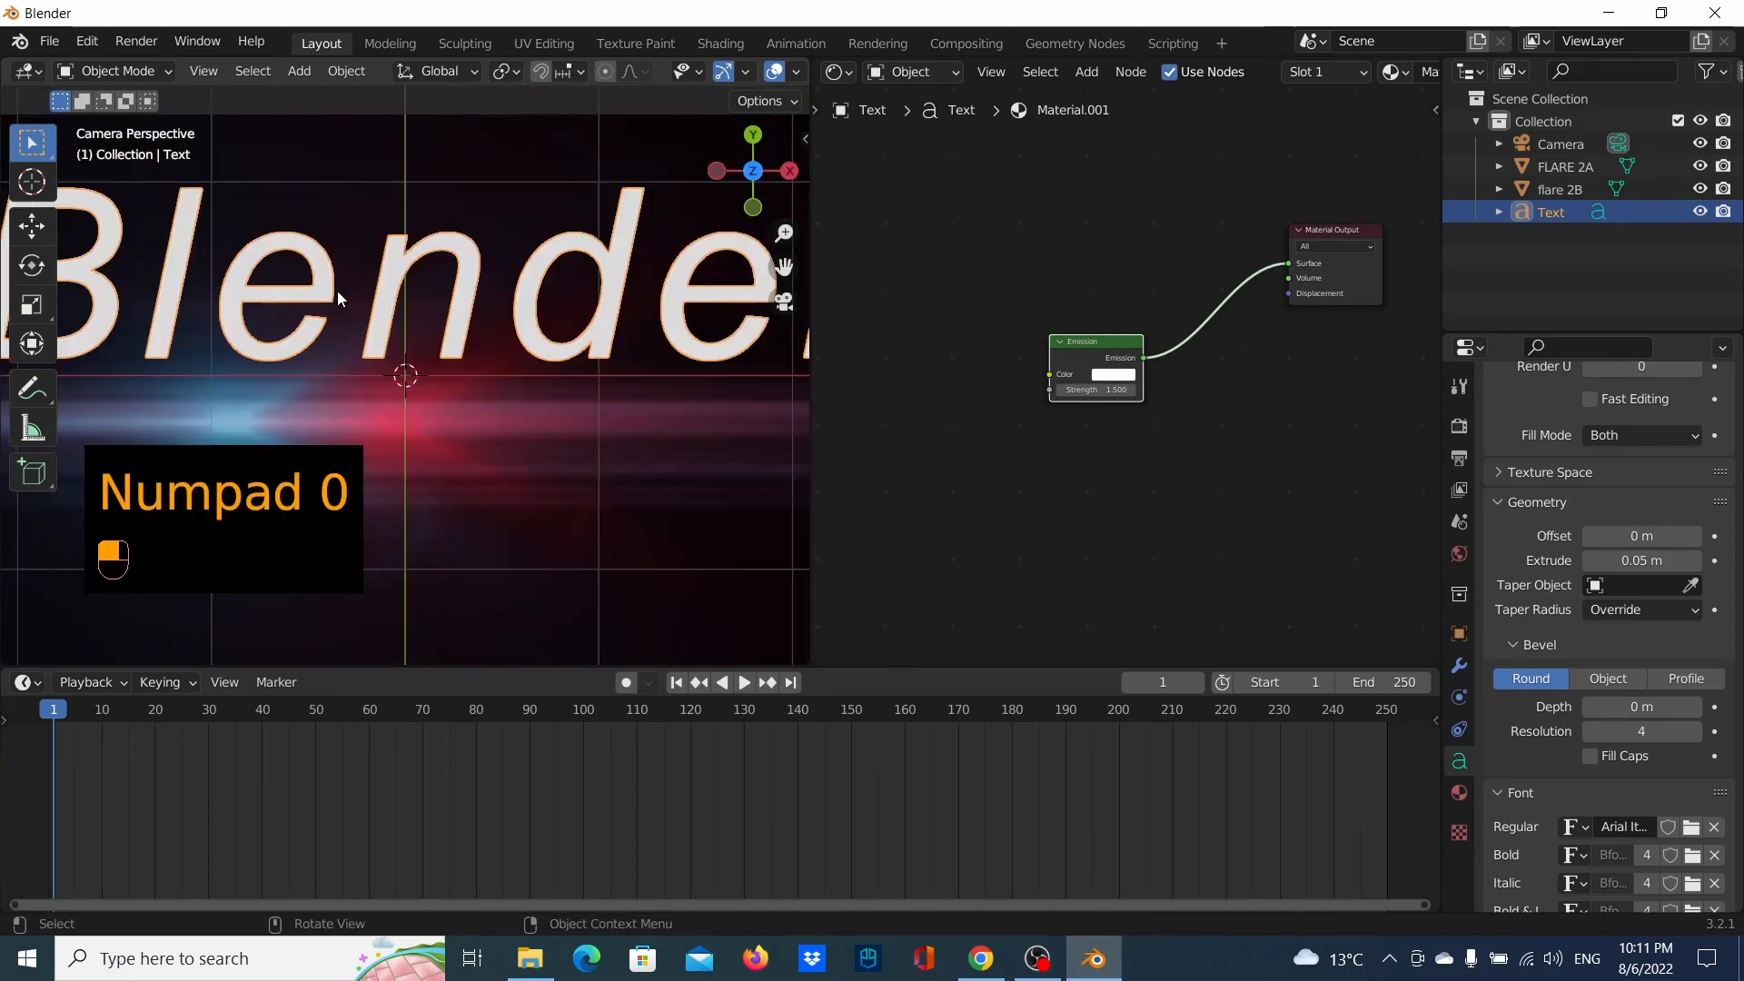
{"action": "scroll", "coordinate": [431, 275], "scroll_direction": "up", "scroll_amount": 2}
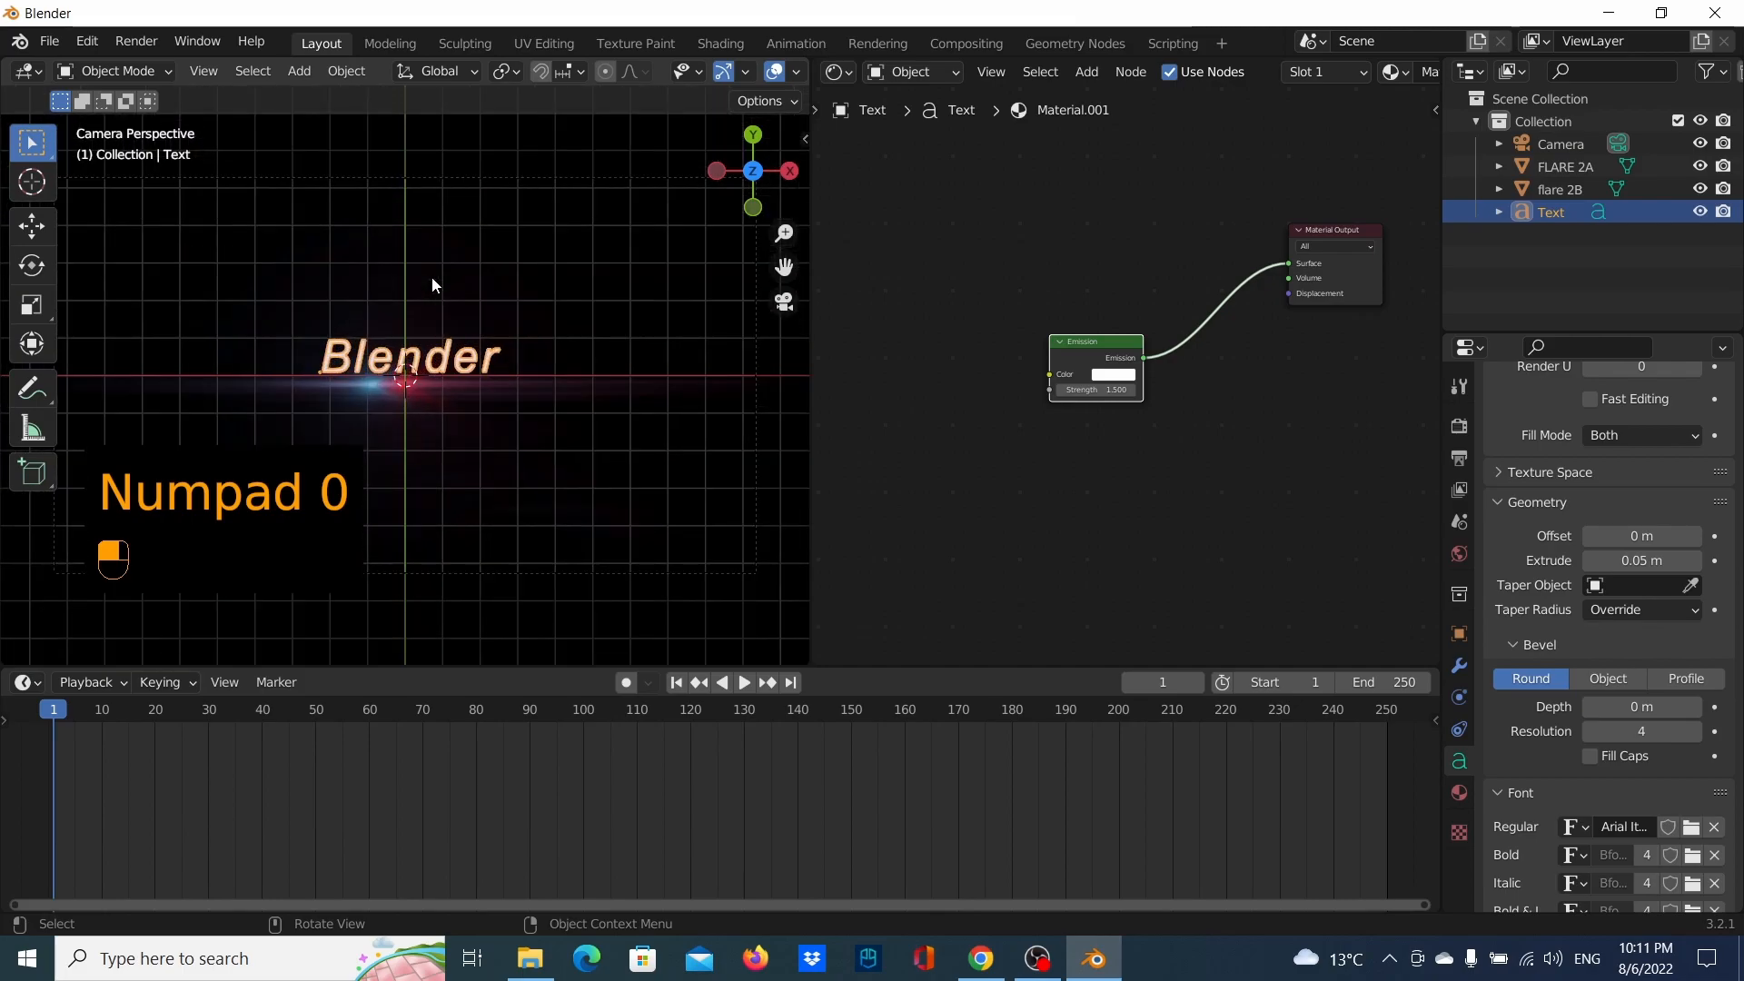
{"action": "scroll", "coordinate": [481, 287], "scroll_direction": "up", "scroll_amount": 2}
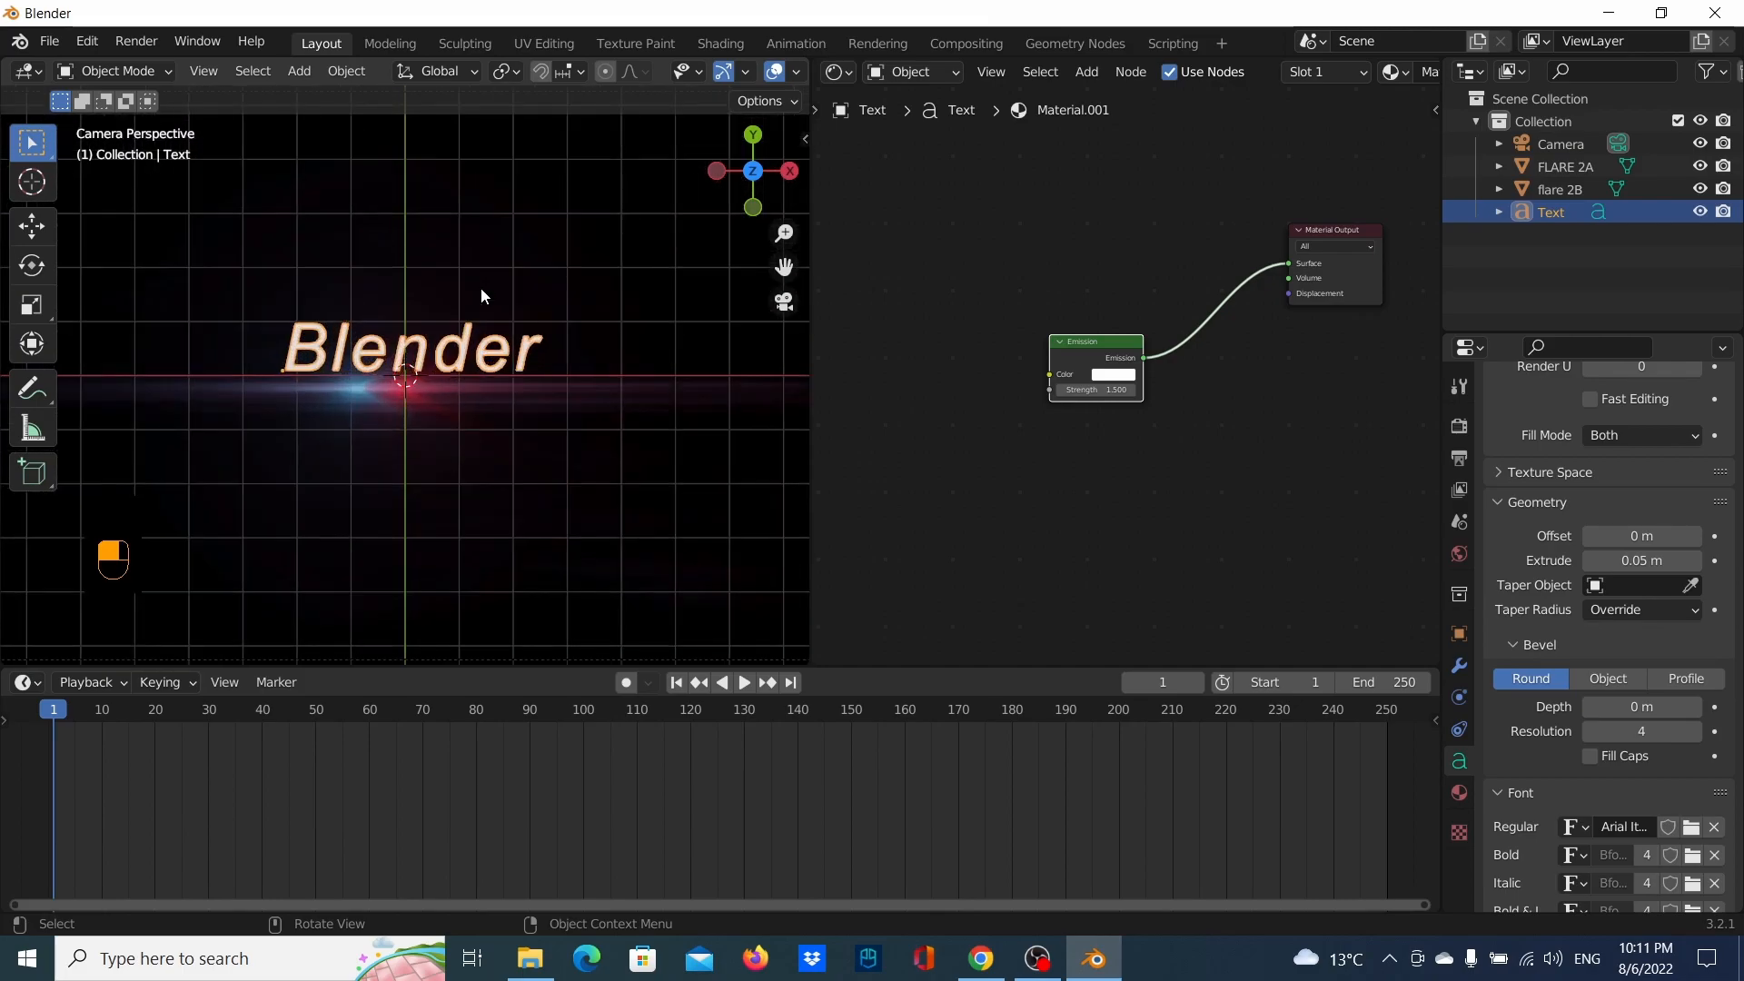
{"action": "scroll", "coordinate": [479, 290], "scroll_direction": "down", "scroll_amount": 2}
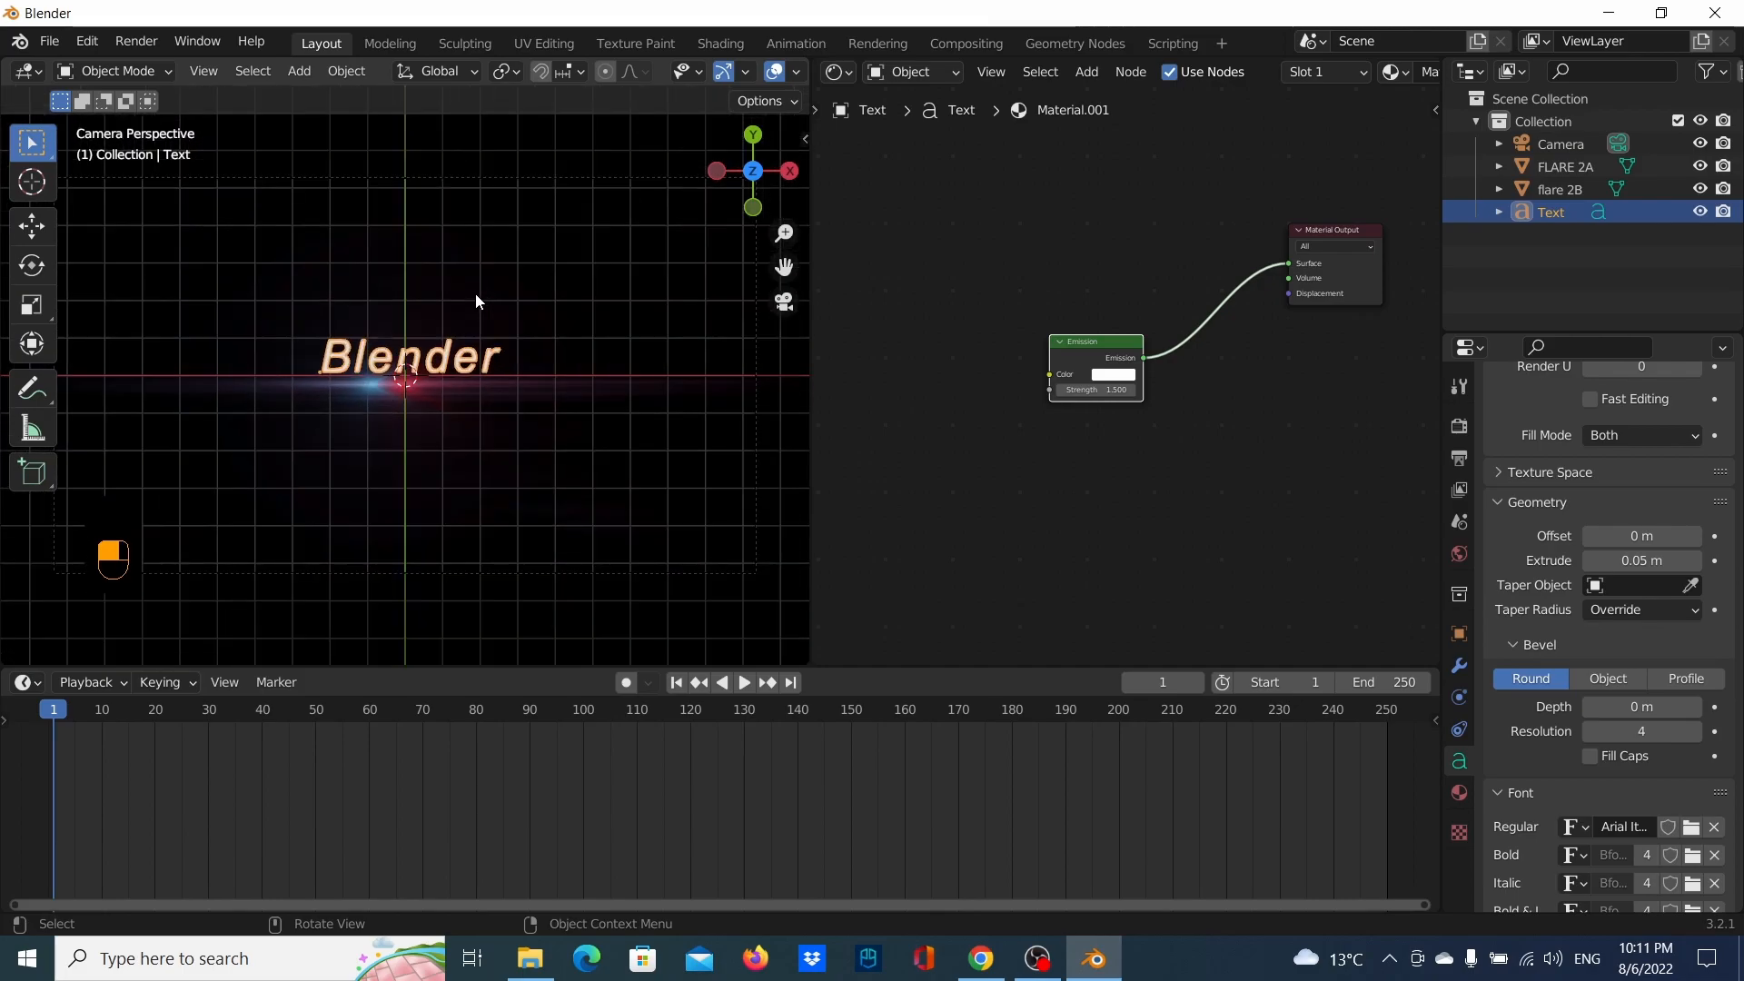
{"action": "scroll", "coordinate": [487, 406], "scroll_direction": "up", "scroll_amount": 3}
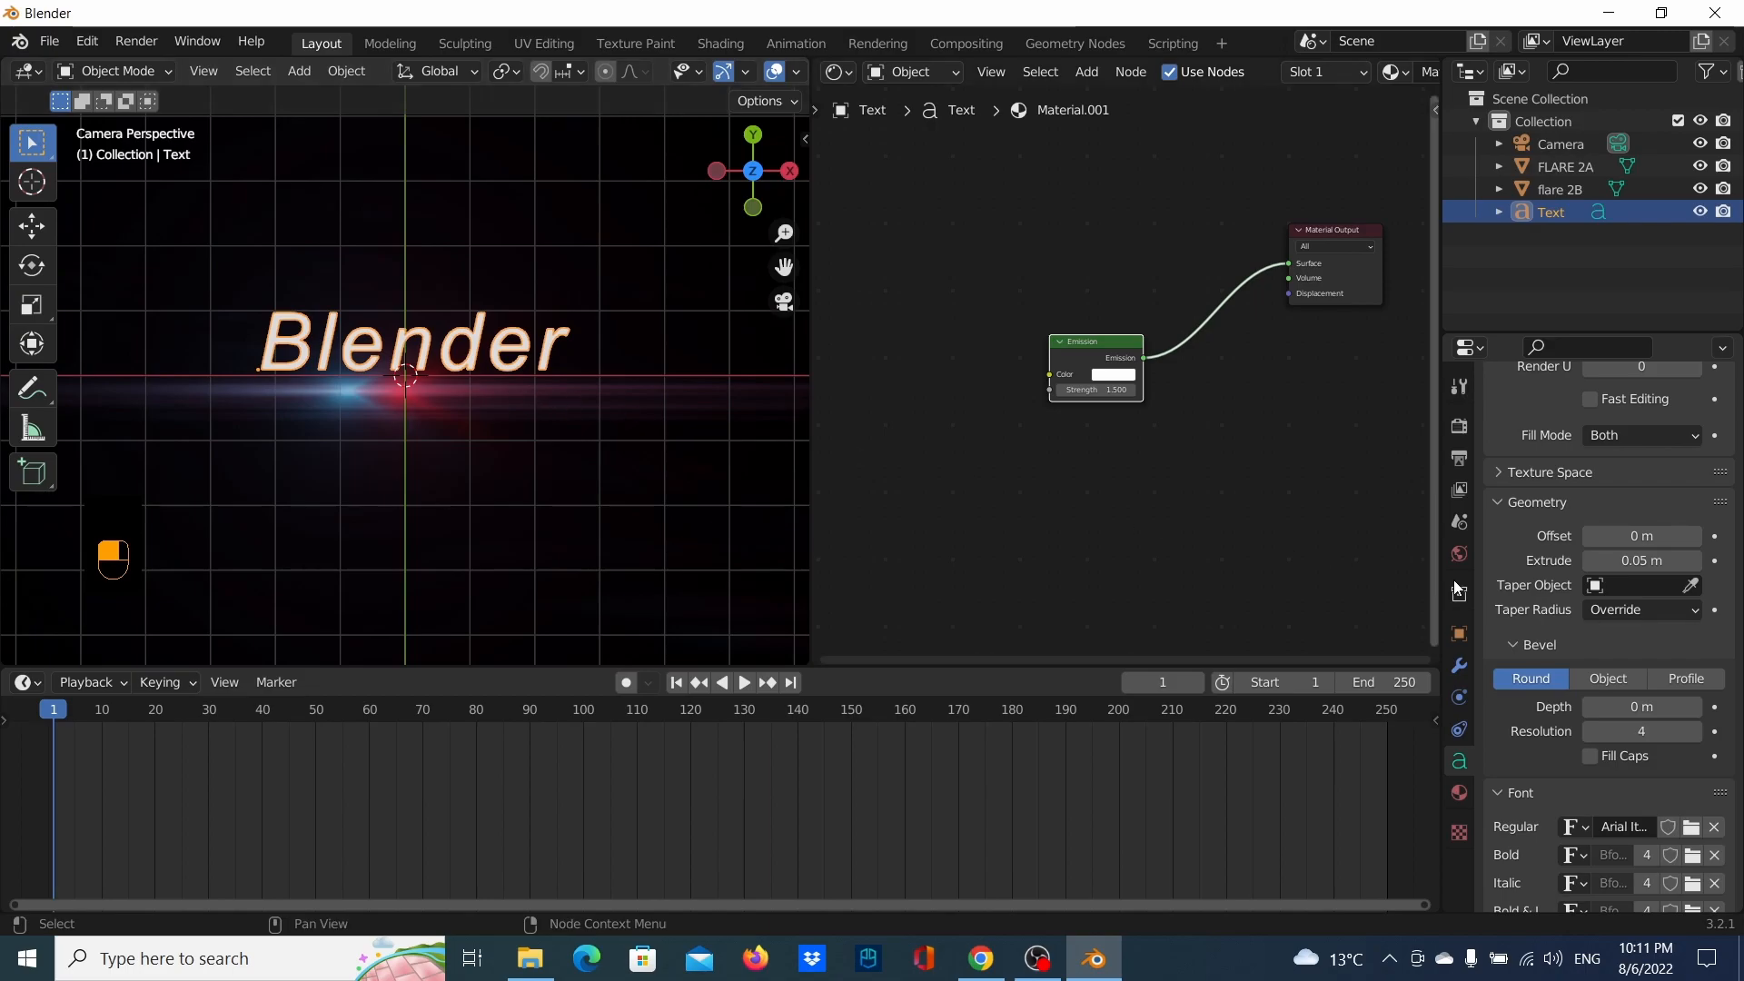
Give the "Blender" text a round bevel with a depth of 0.01 m and check its letters up close
{"action": "left_click", "coordinate": [1696, 708]}
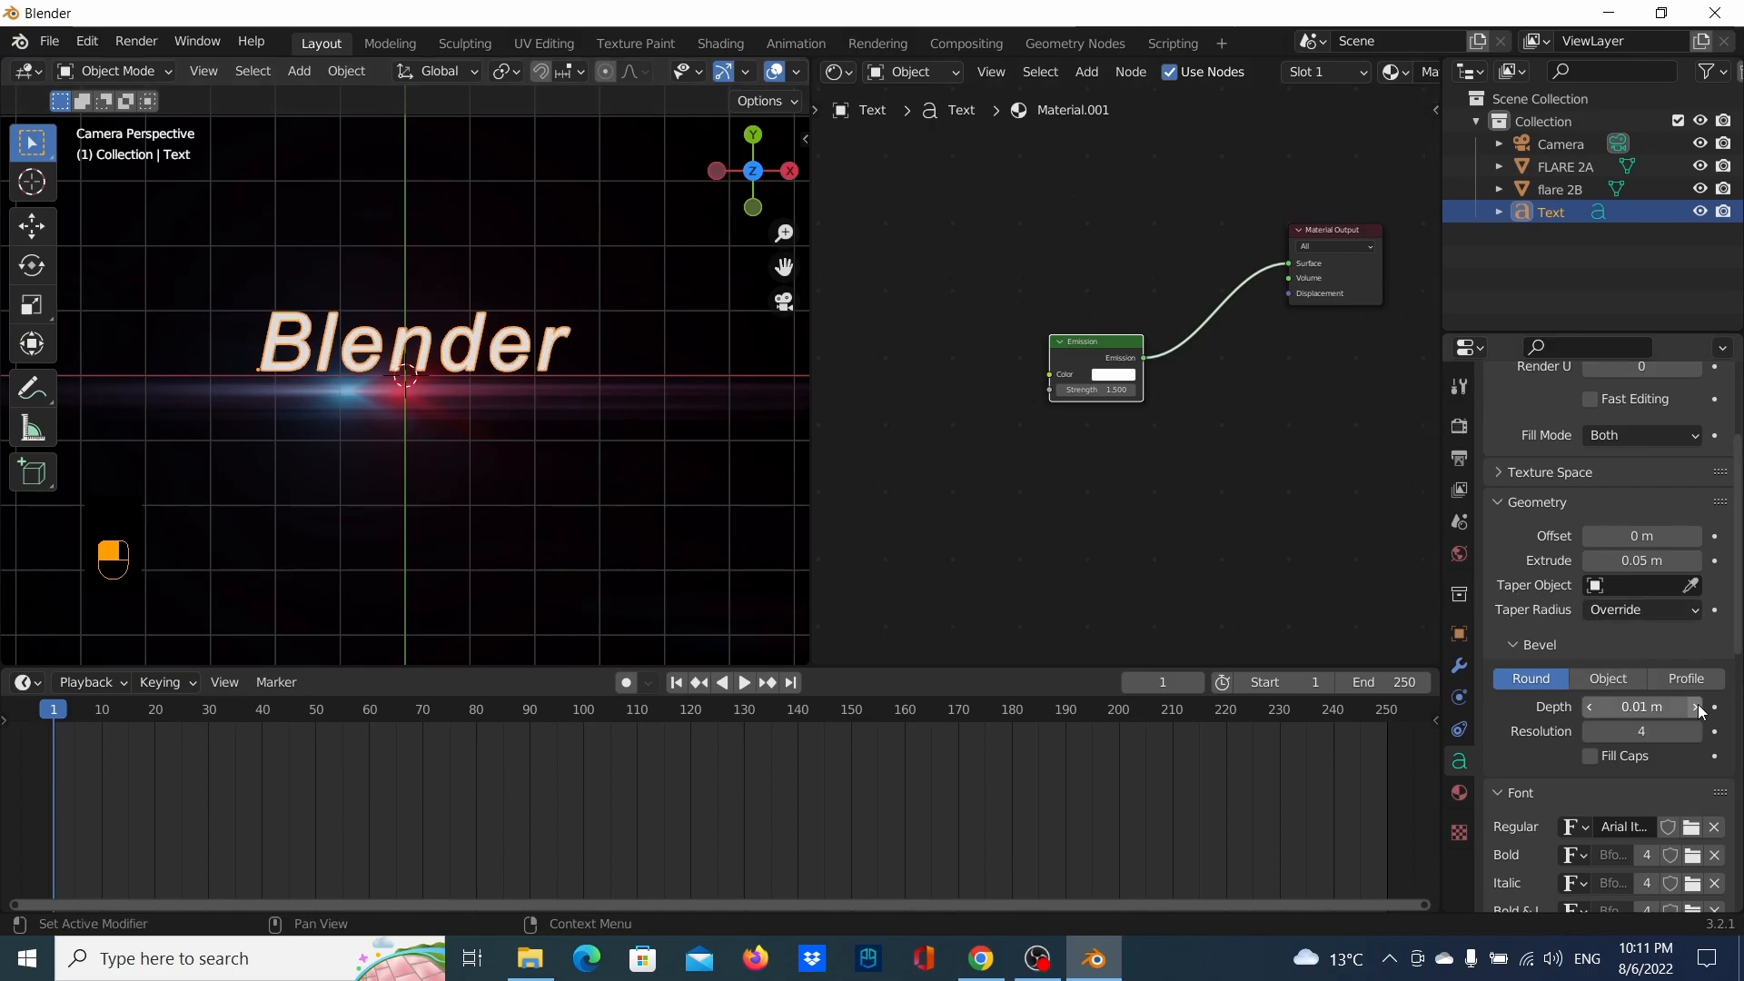
{"action": "left_click", "coordinate": [1696, 708]}
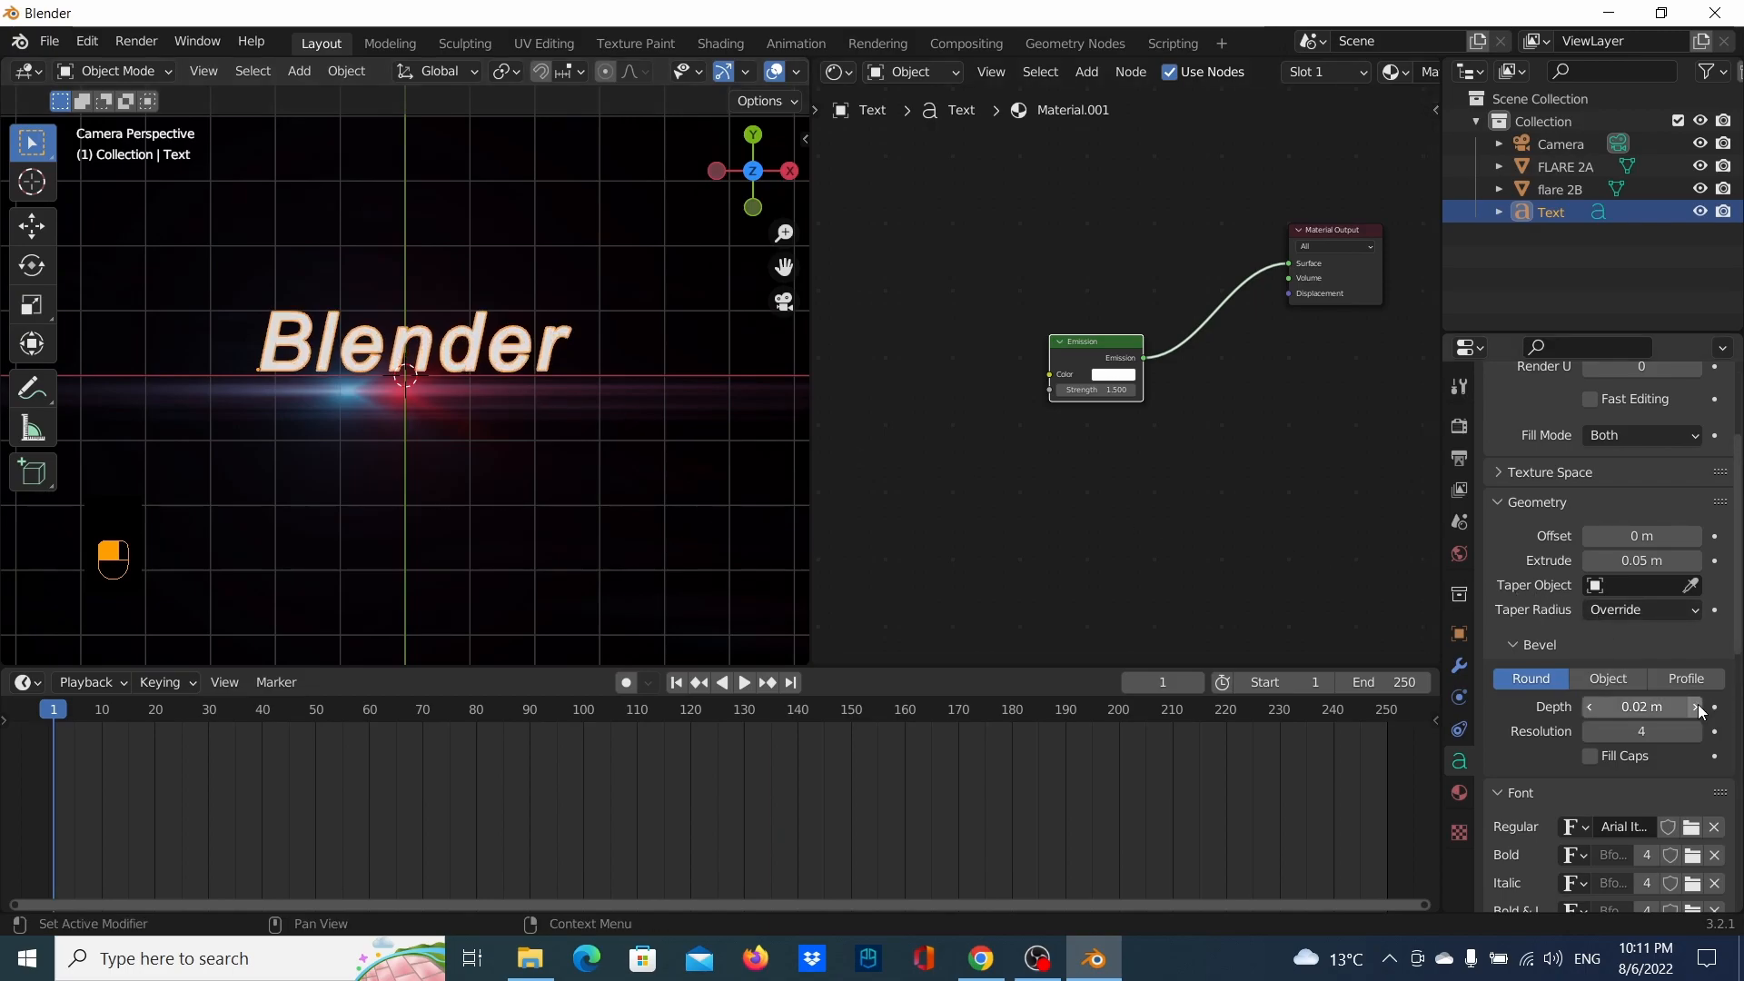
{"action": "left_click", "coordinate": [1590, 706]}
{"action": "scroll", "coordinate": [219, 350], "scroll_direction": "up", "scroll_amount": 3}
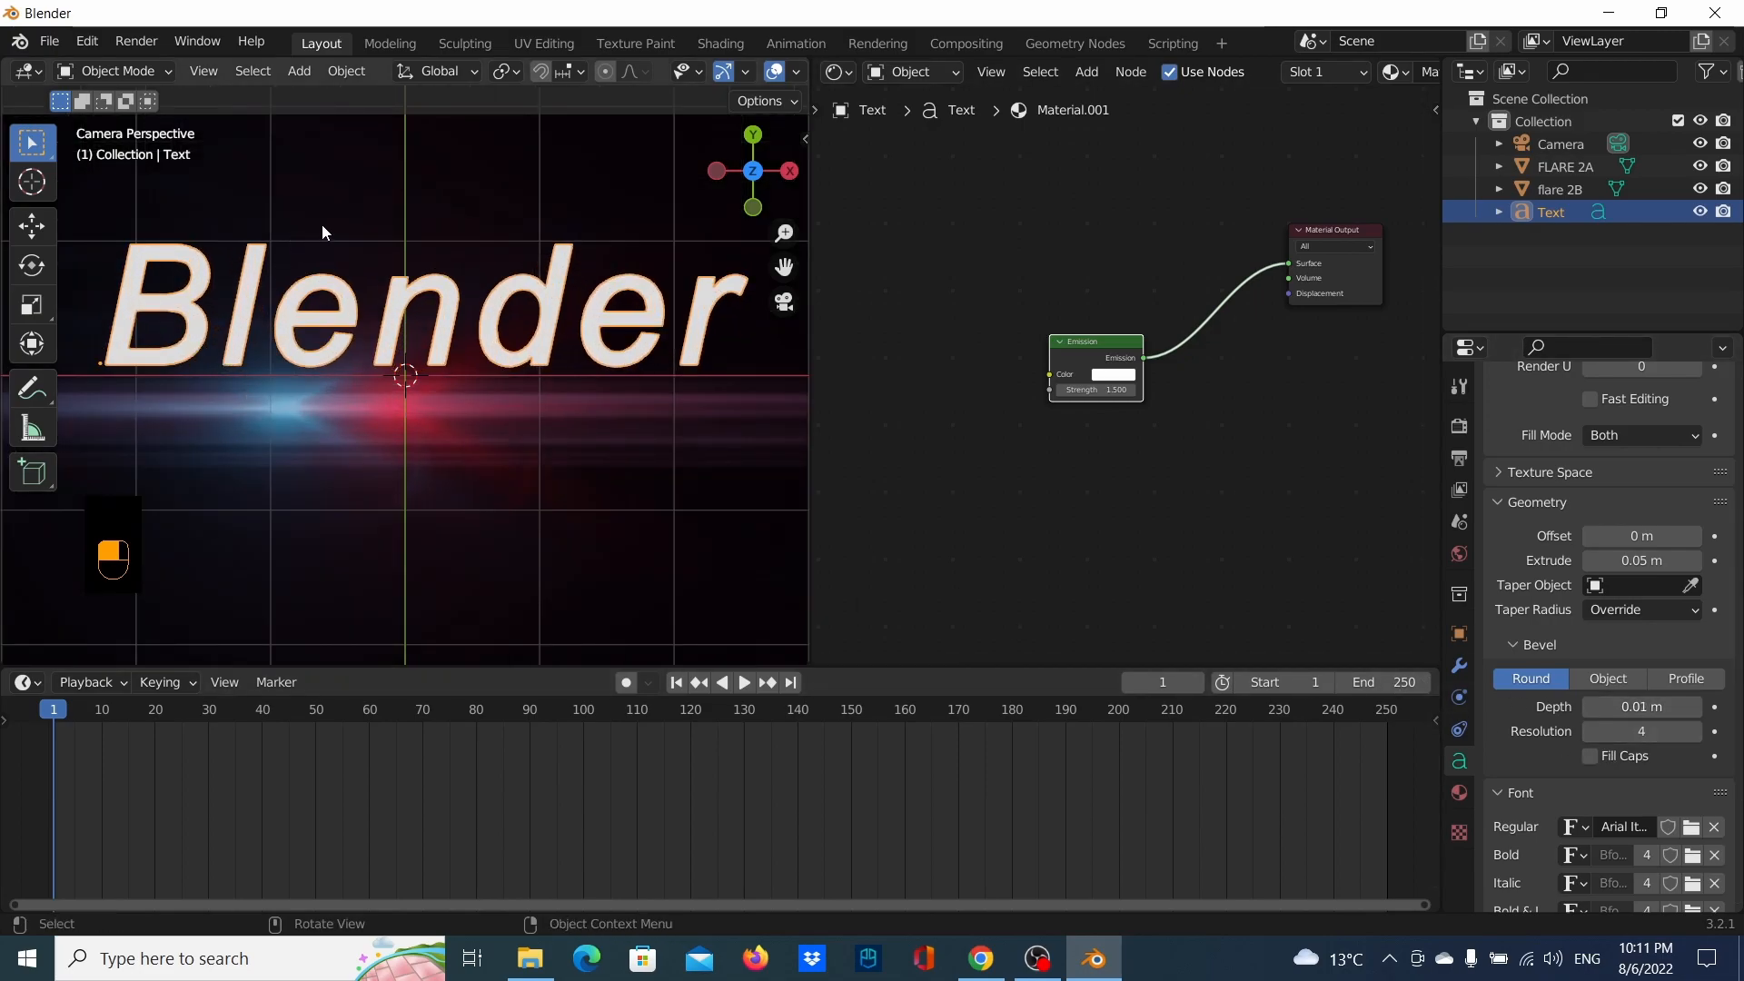
{"action": "scroll", "coordinate": [501, 281], "scroll_direction": "down", "scroll_amount": 3}
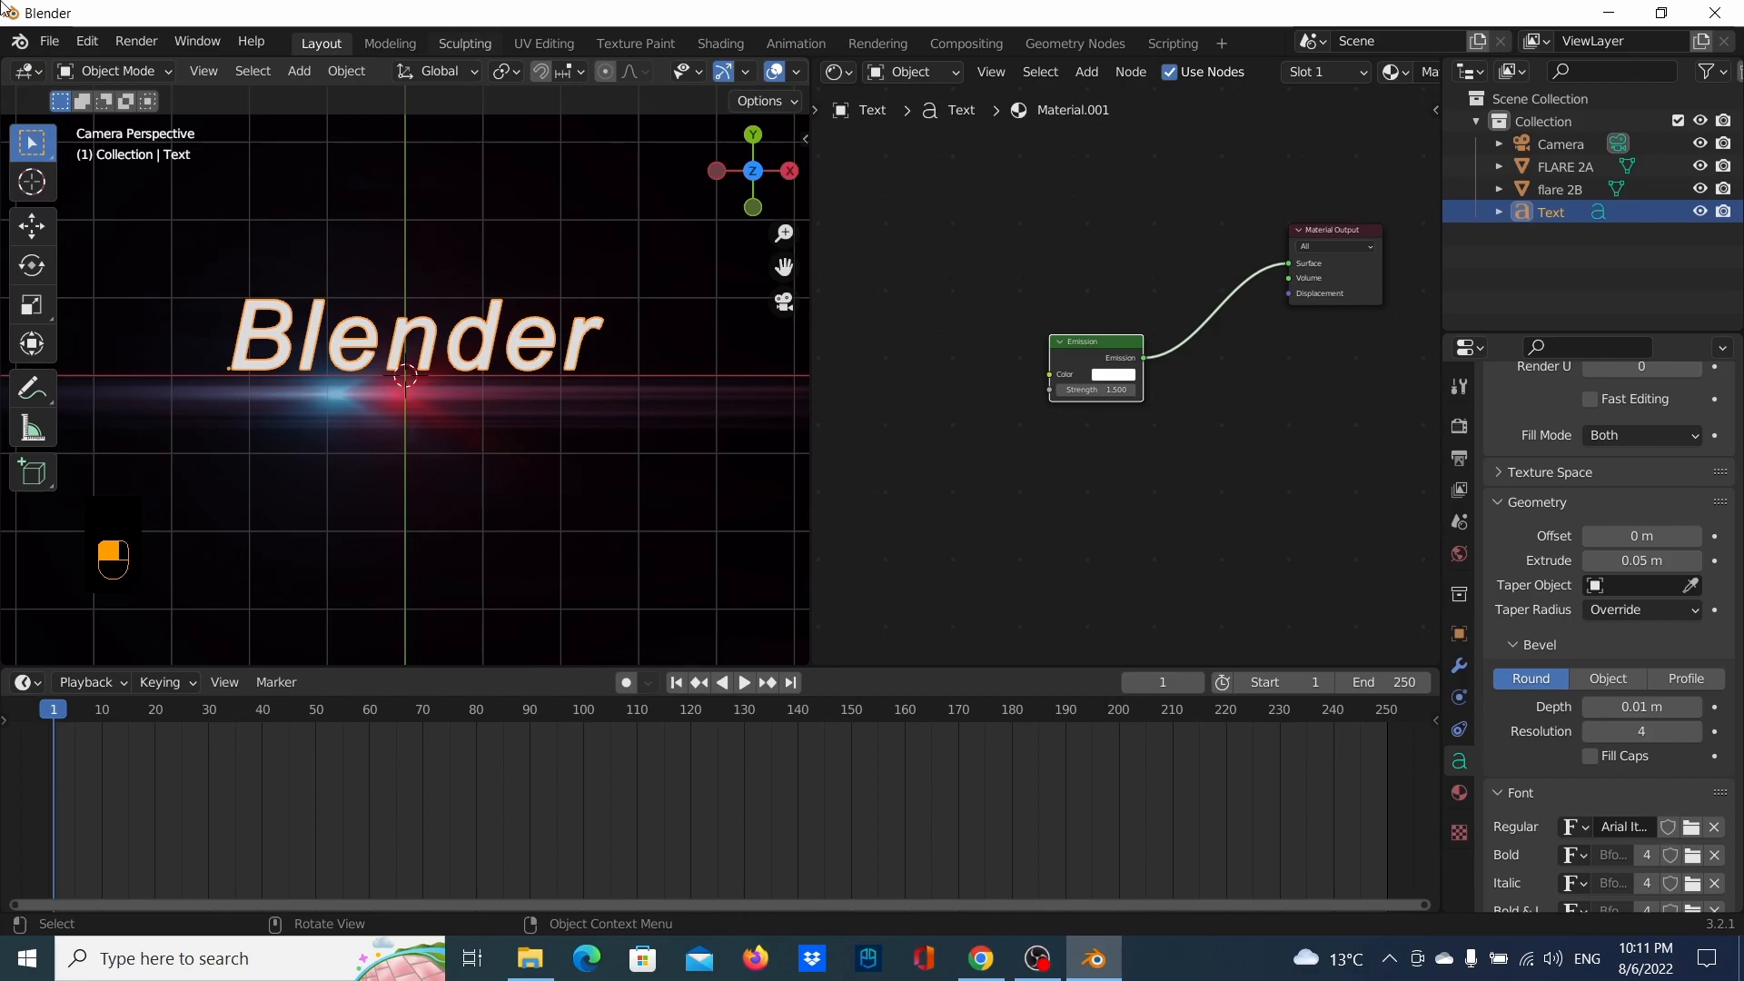
Review the text's font, alignment and spacing settings, and check the beveled text above the flares
{"action": "scroll", "coordinate": [1610, 624], "scroll_direction": "down", "scroll_amount": 8}
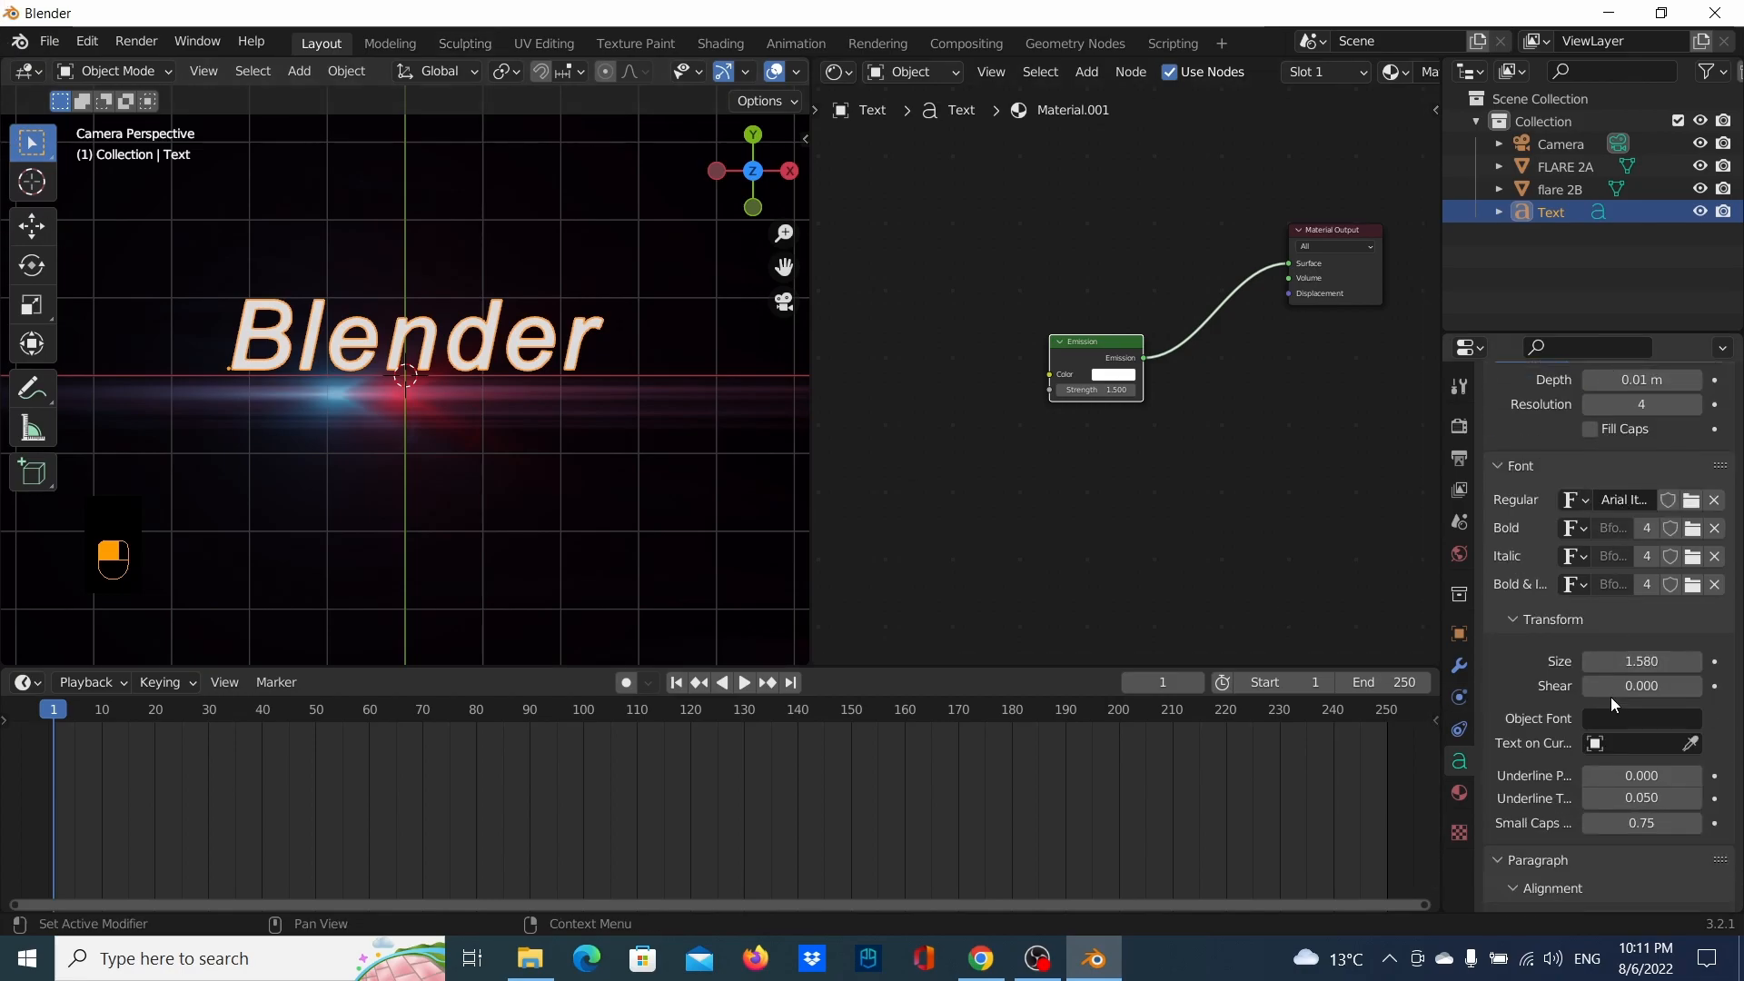
{"action": "scroll", "coordinate": [1611, 700], "scroll_direction": "down", "scroll_amount": 5}
{"action": "scroll", "coordinate": [1553, 689], "scroll_direction": "down", "scroll_amount": 3}
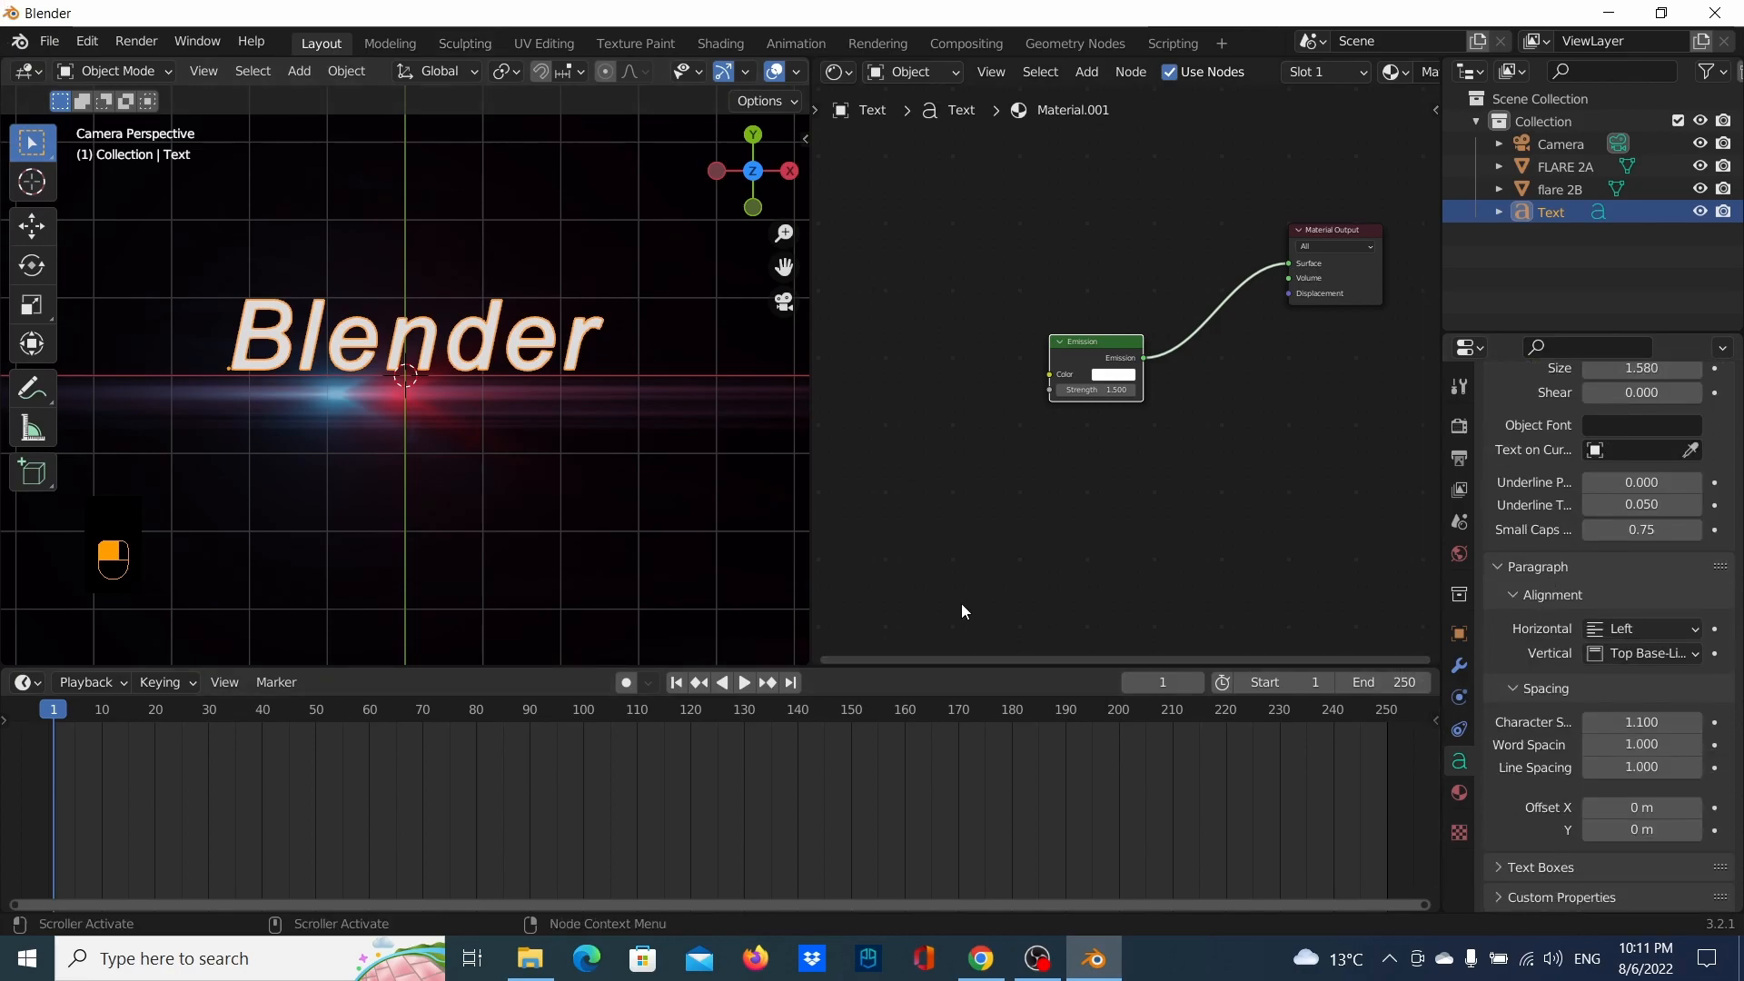
{"action": "scroll", "coordinate": [385, 423], "scroll_direction": "up", "scroll_amount": 4}
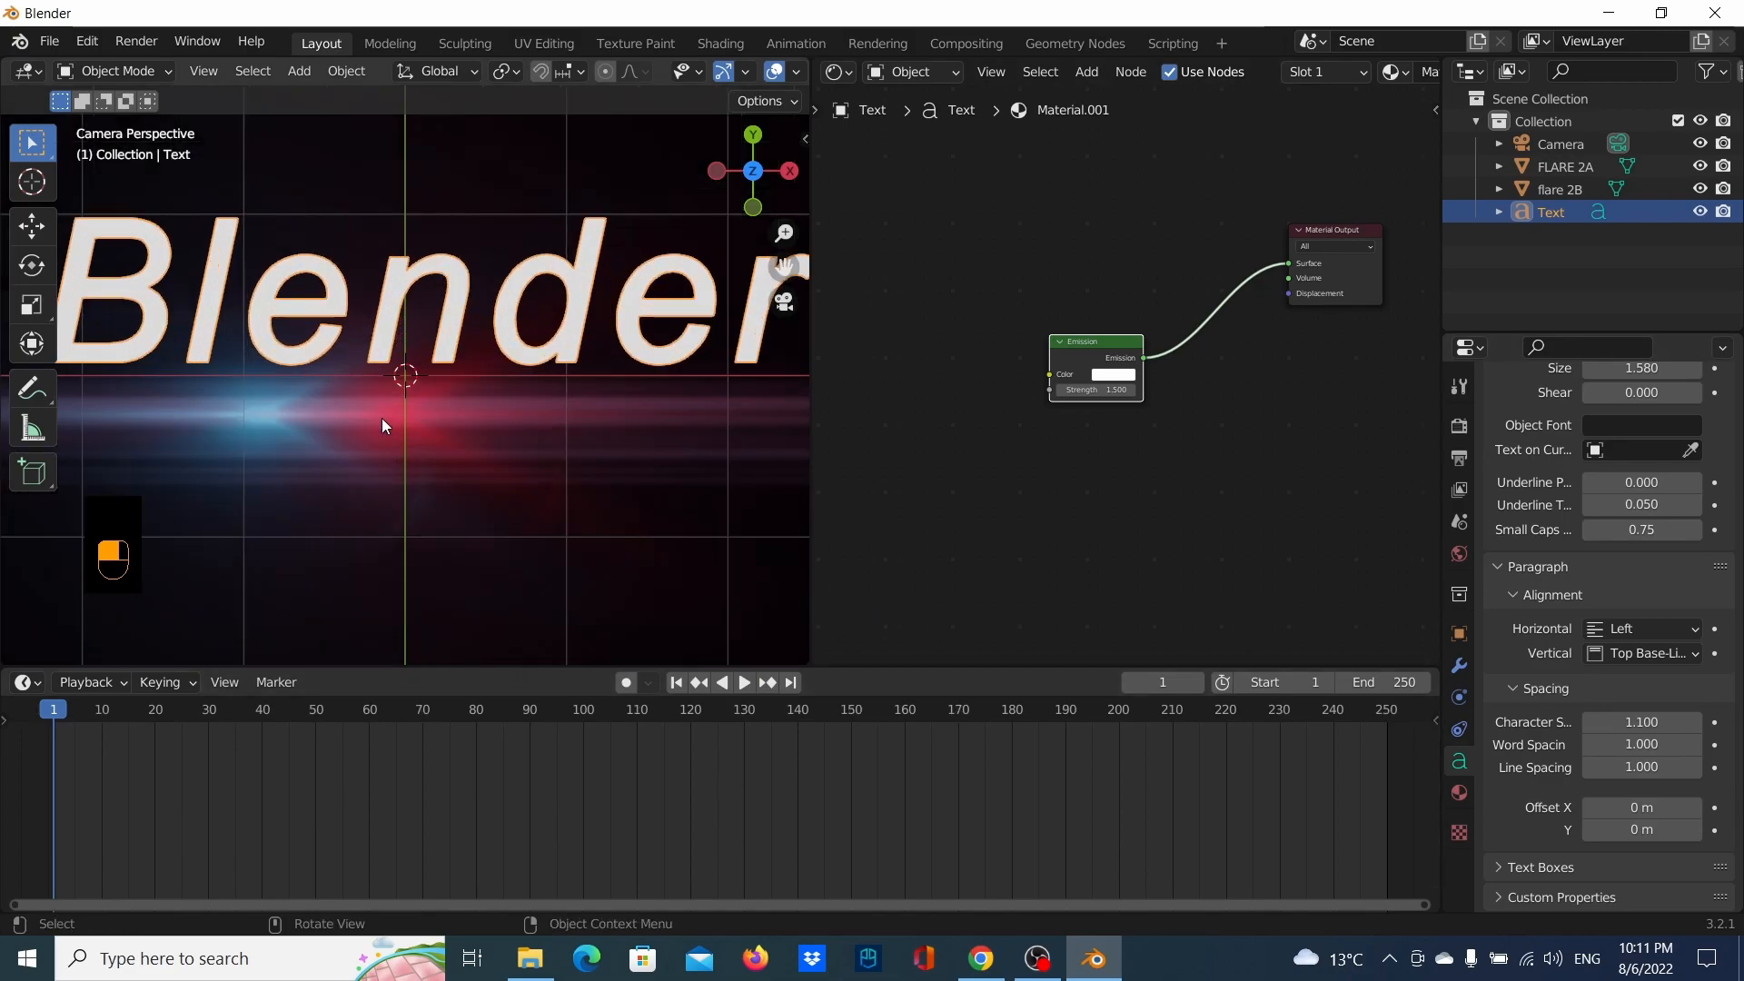
{"action": "scroll", "coordinate": [386, 424], "scroll_direction": "down", "scroll_amount": 6}
{"action": "scroll", "coordinate": [416, 445], "scroll_direction": "down", "scroll_amount": 3}
{"action": "scroll", "coordinate": [488, 465], "scroll_direction": "up", "scroll_amount": 2}
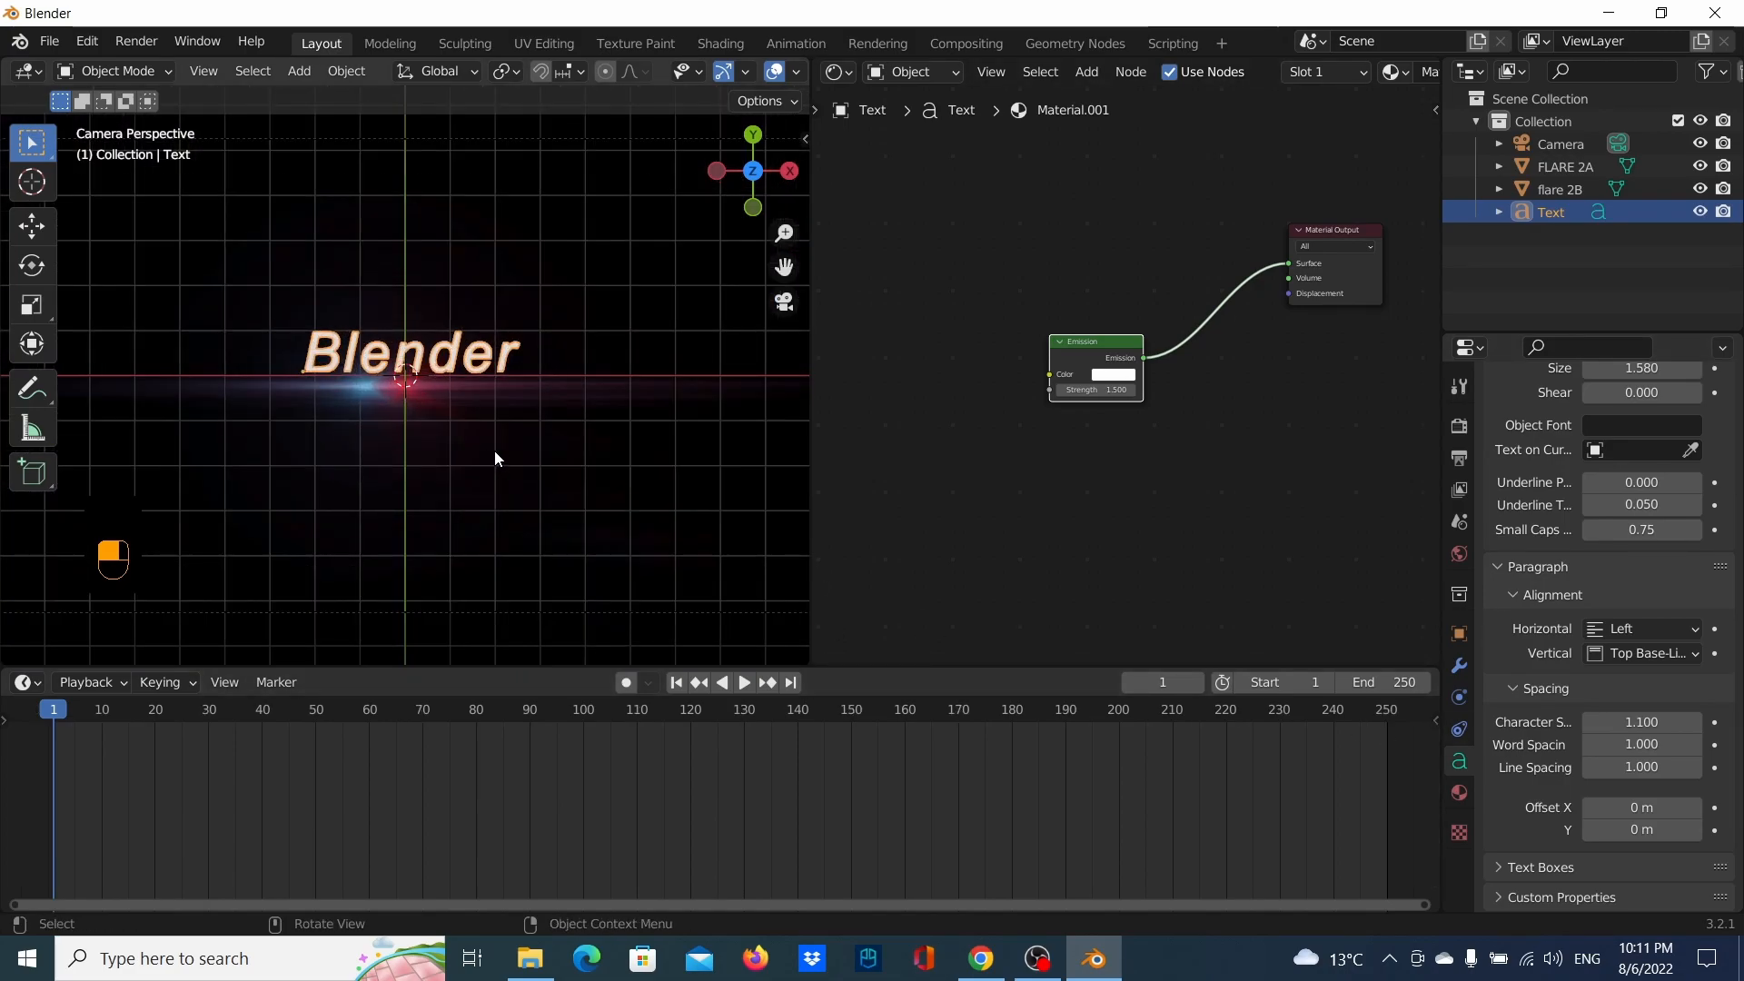
Select flare 2B and shift its Mapping node's X location to -0.2 m
{"action": "left_click", "coordinate": [542, 428]}
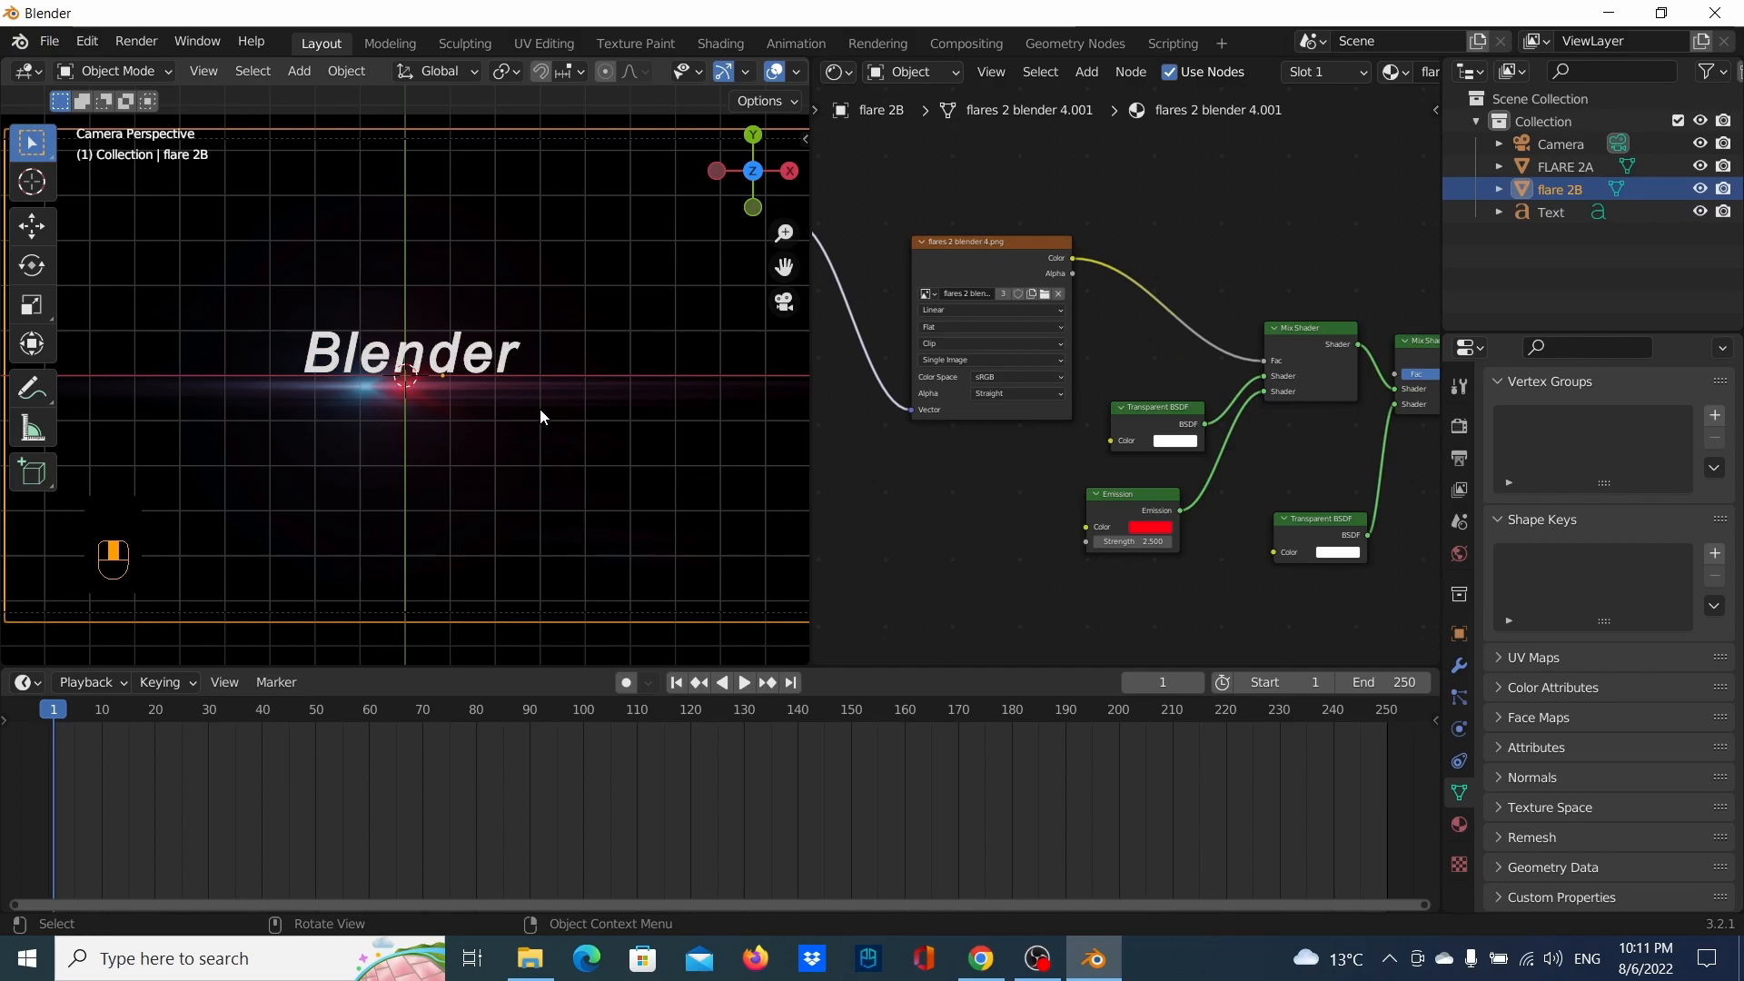
{"action": "scroll", "coordinate": [651, 474], "scroll_direction": "down", "scroll_amount": 3}
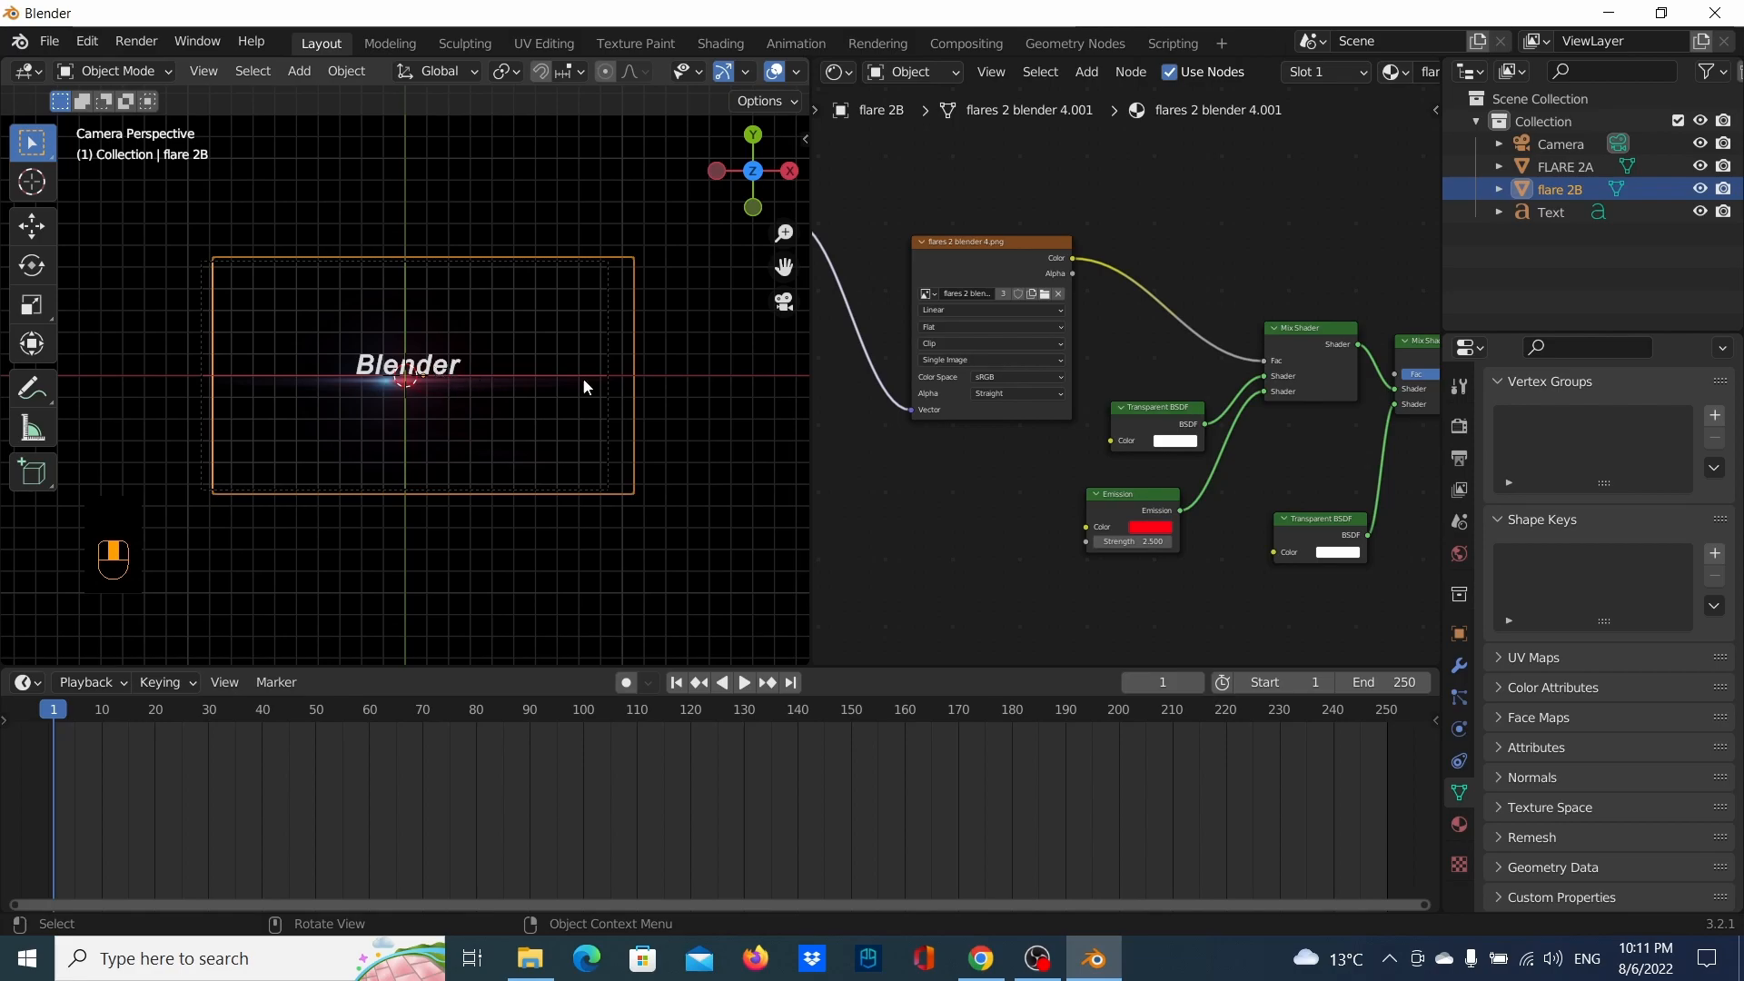
{"action": "middle_click_drag", "start_coordinate": [892, 496], "coordinate": [1099, 564]}
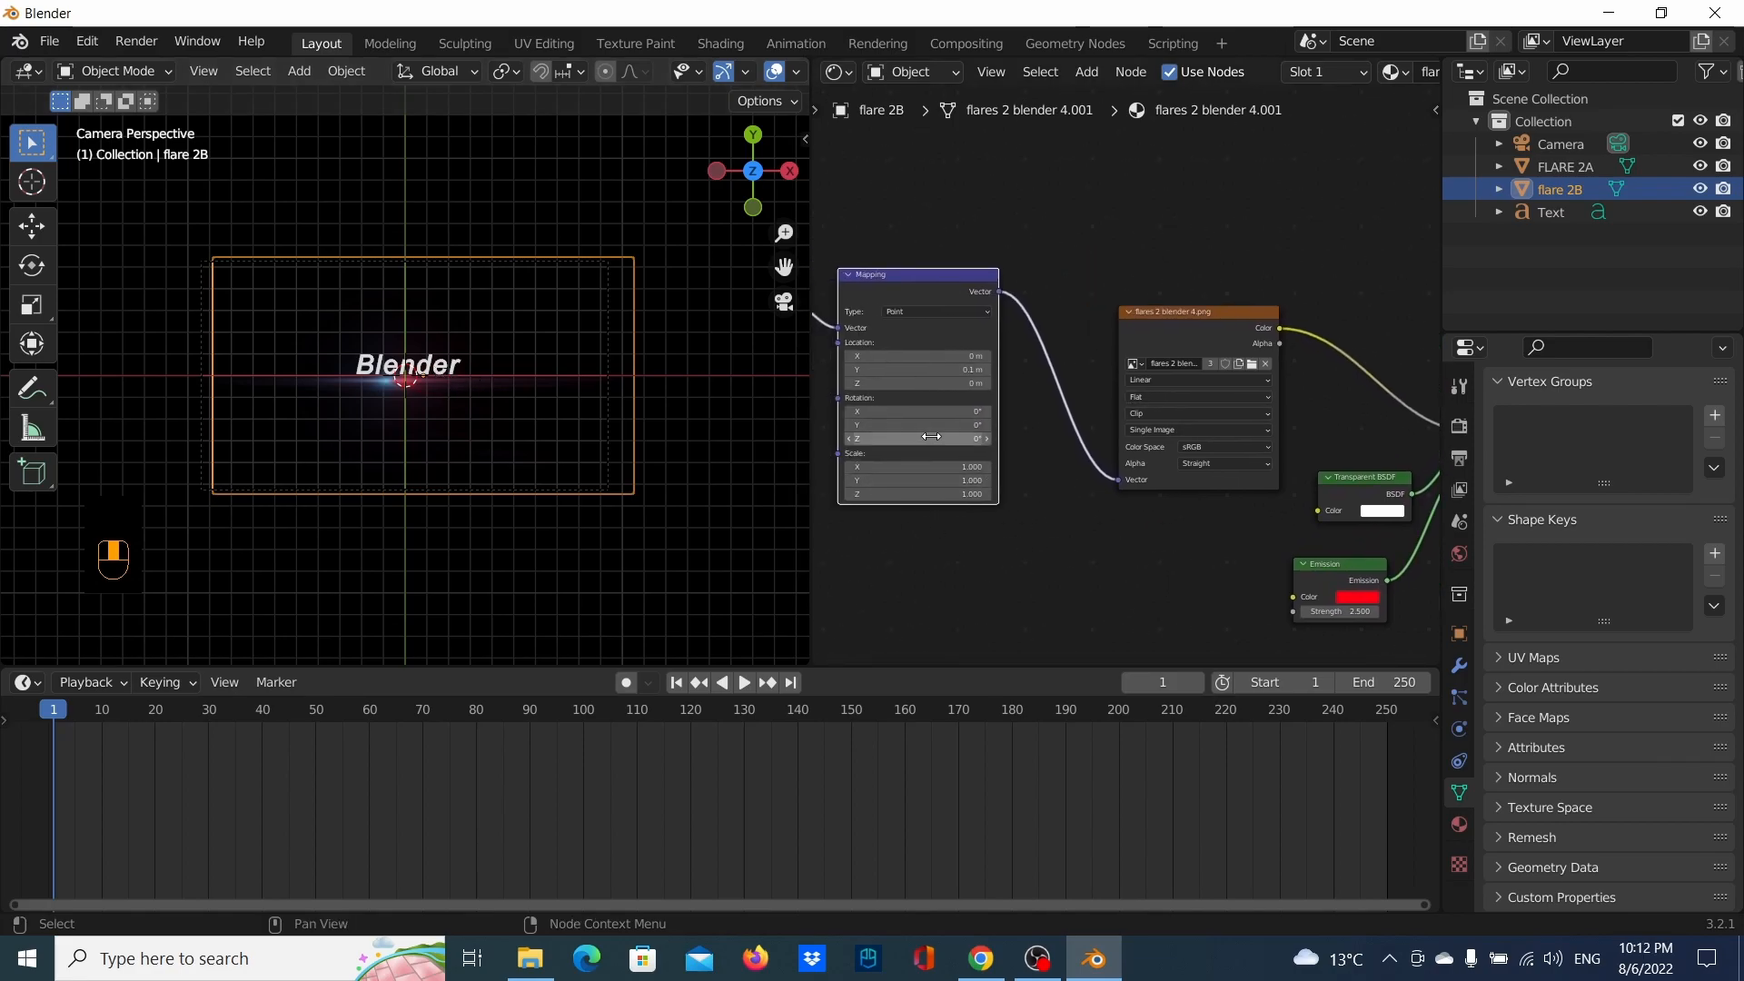
{"action": "scroll", "coordinate": [999, 381], "scroll_direction": "up", "scroll_amount": 1}
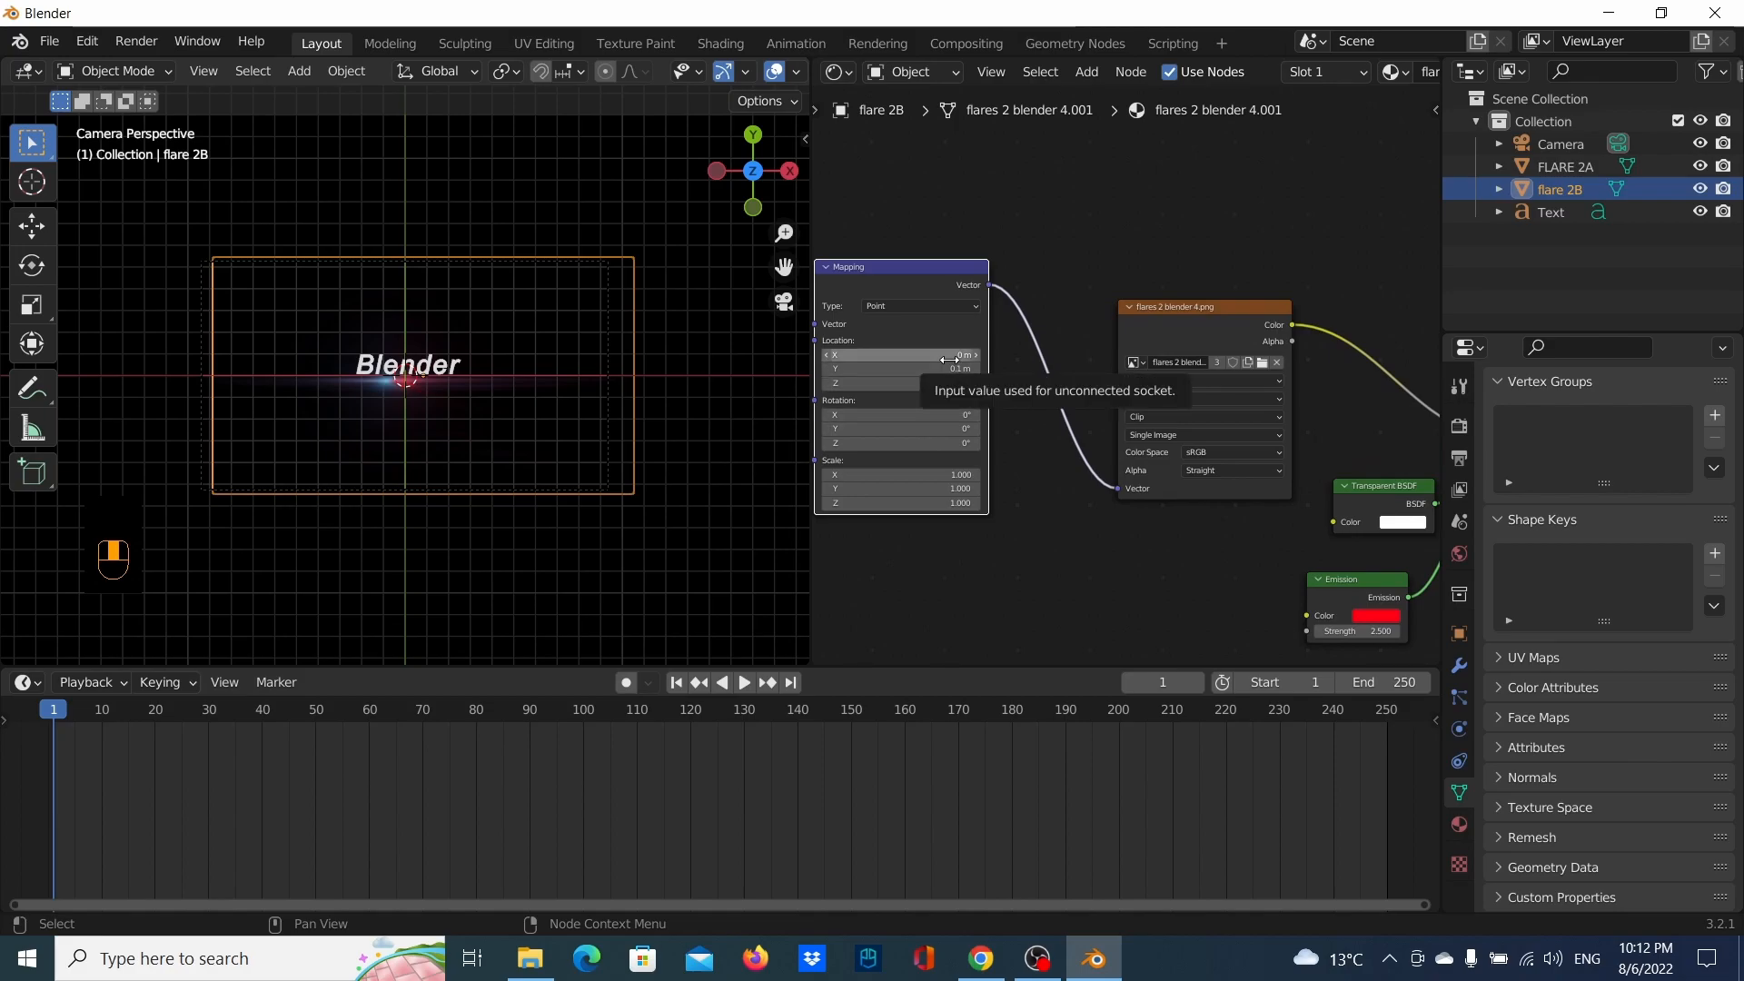
{"action": "left_click", "coordinate": [949, 360]}
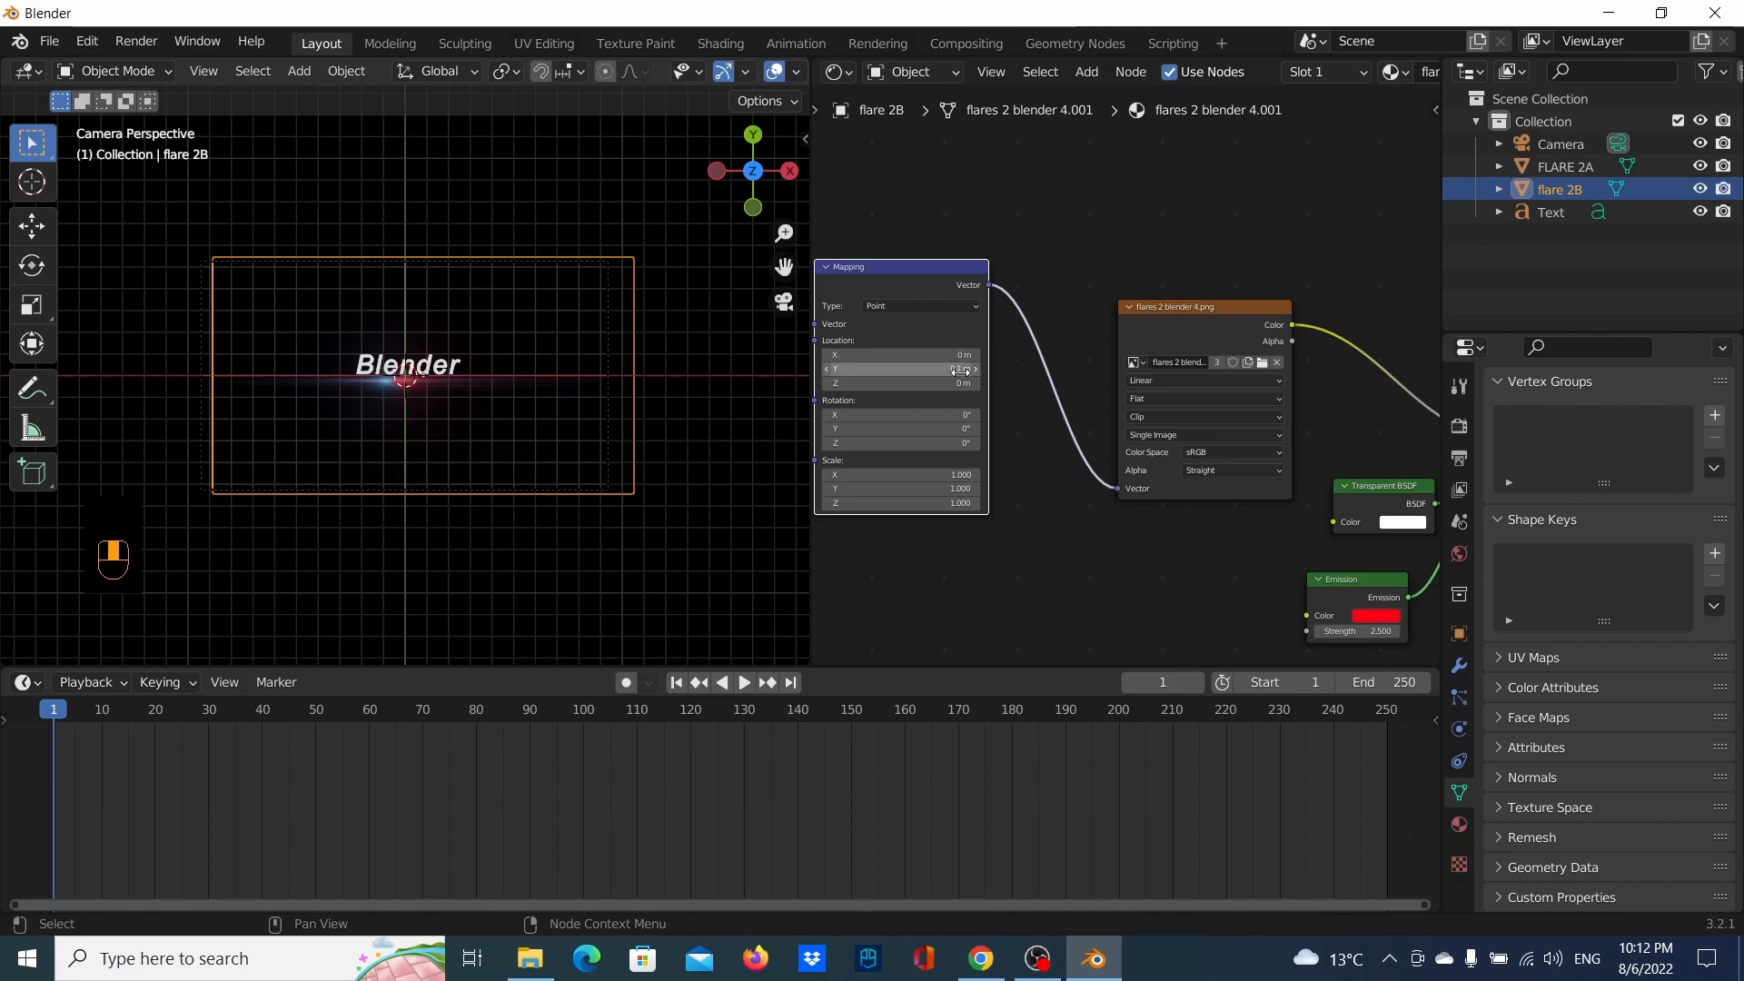
{"action": "left_click", "coordinate": [944, 362]}
{"action": "mouse_move", "coordinate": [941, 355]}
{"action": "left_mouse_down"}
{"action": "mouse_move", "coordinate": [972, 354]}
{"action": "mouse_move", "coordinate": [941, 353]}
{"action": "left_mouse_up"}
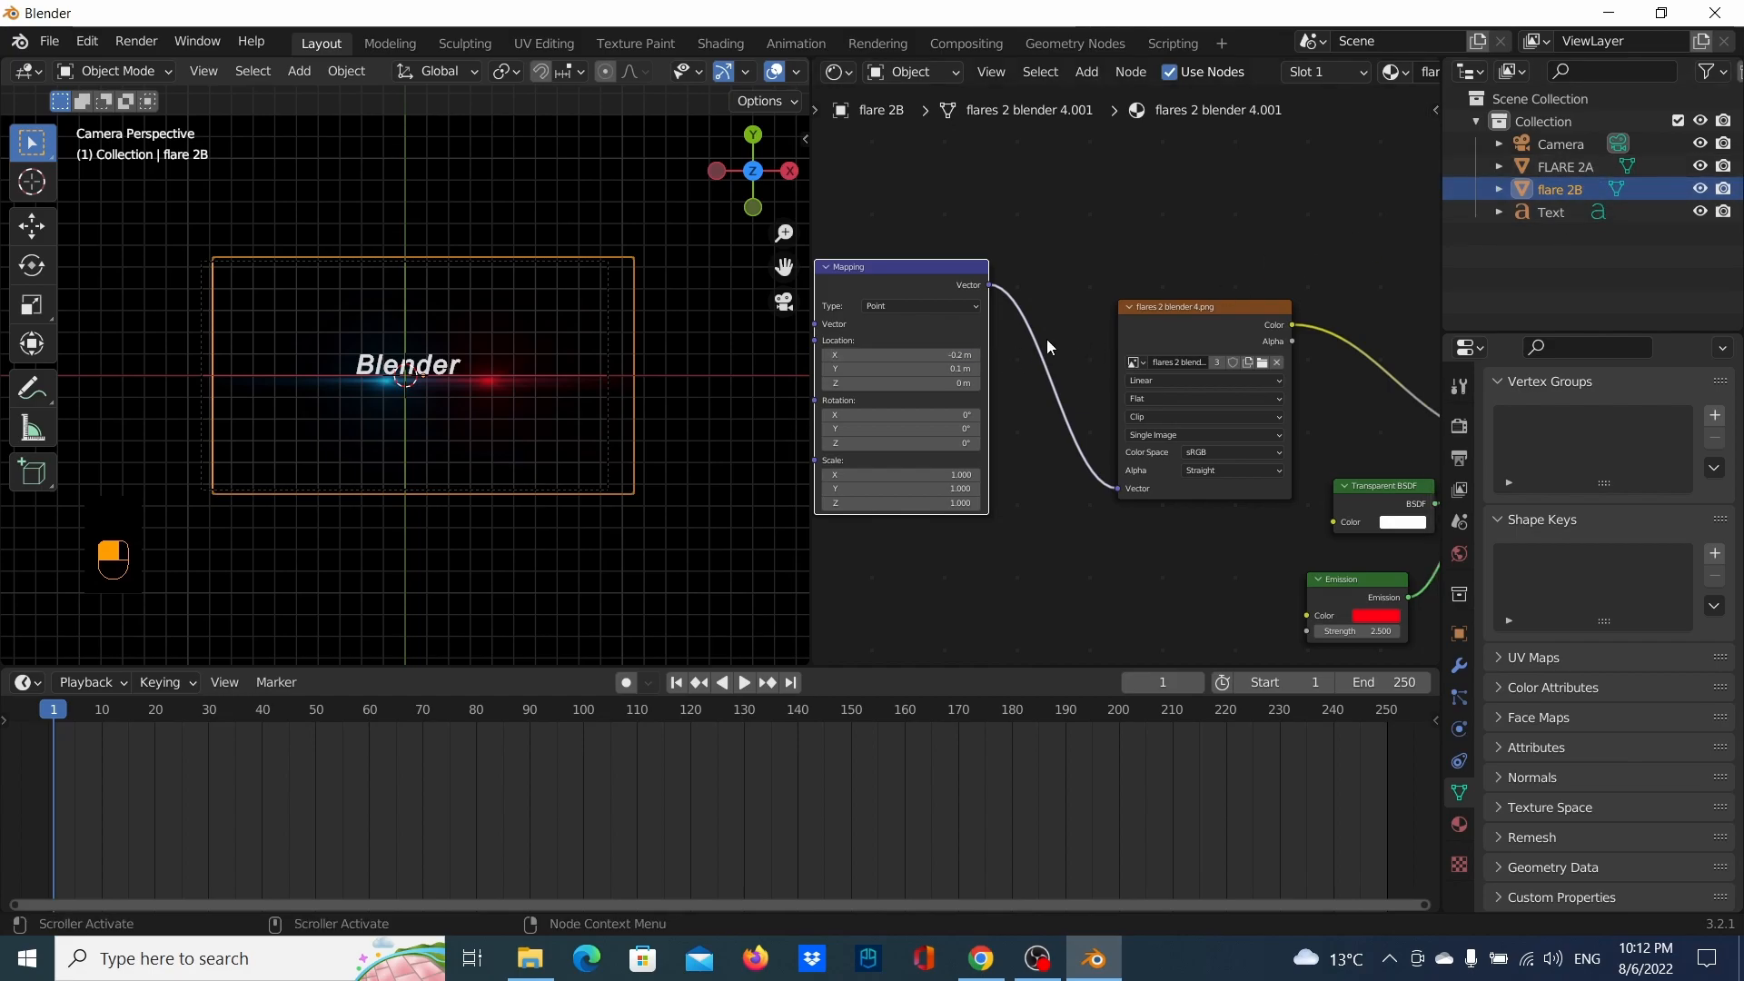
Try -1 m and 1 m for flare 2B's Mapping X location, and return it to 0 m
{"action": "left_click", "coordinate": [972, 355]}
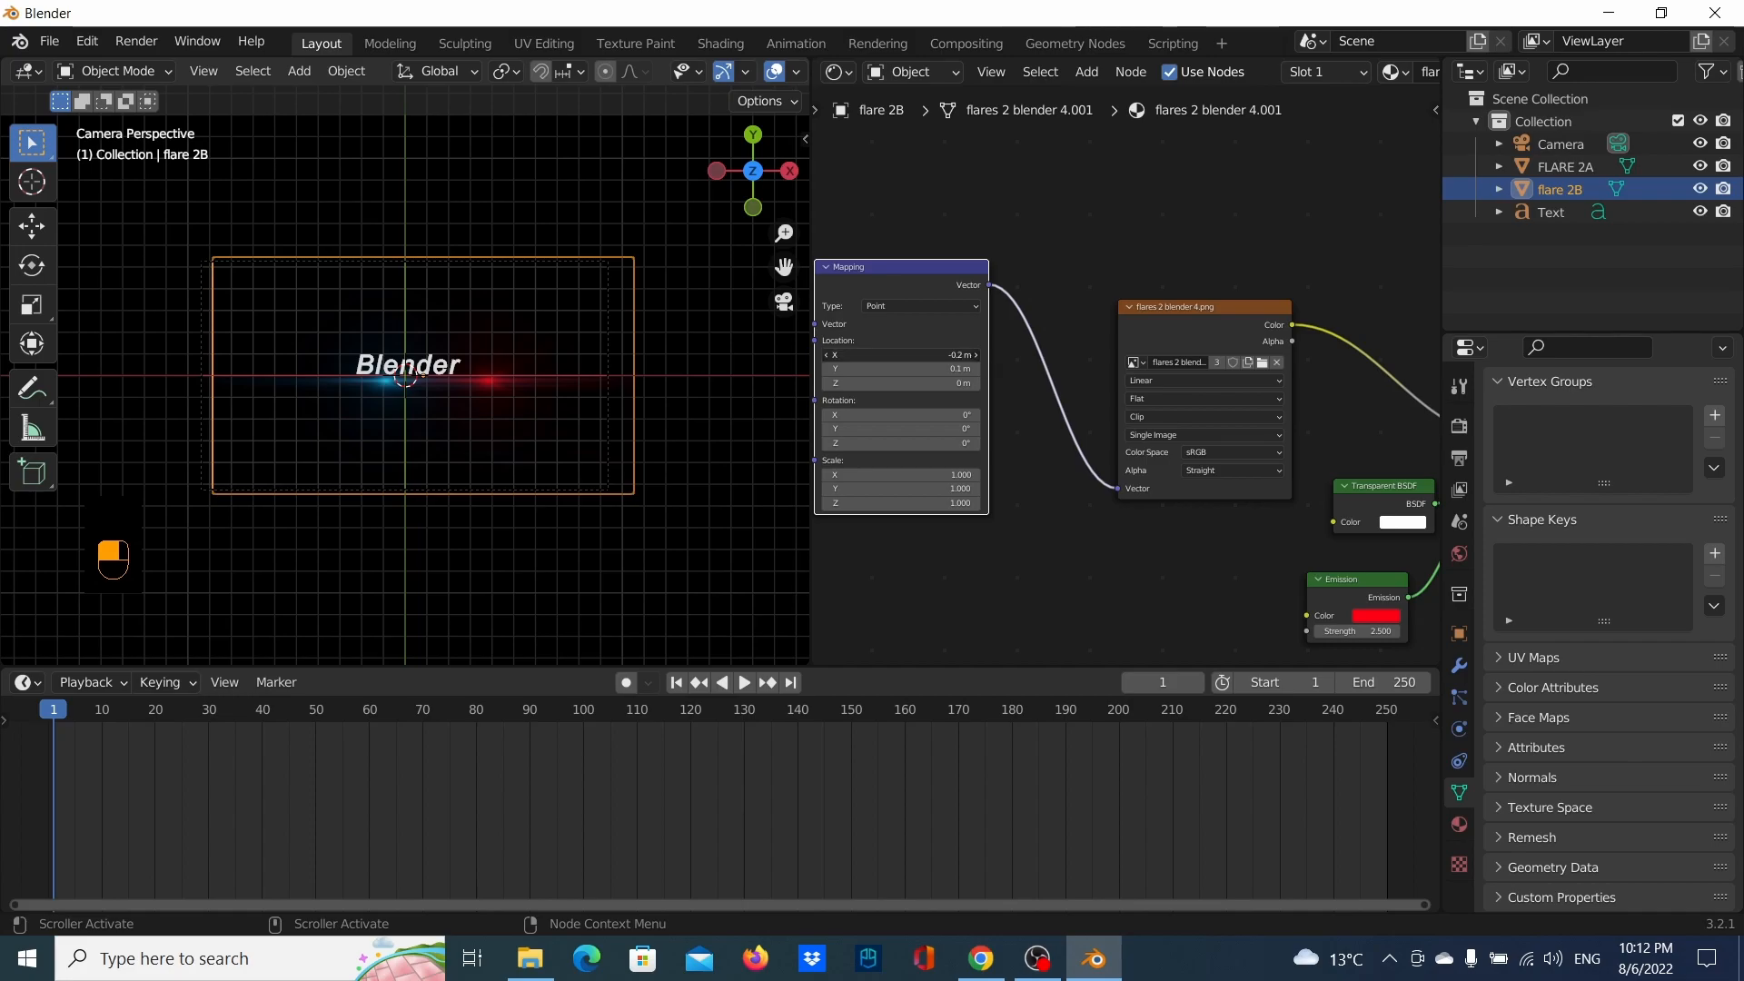
{"action": "key", "text": "BackSpace"}
{"action": "type", "text": "-1"}
{"action": "key", "text": "Return"}
{"action": "left_click", "coordinate": [953, 355]}
{"action": "type", "text": "1"}
{"action": "key", "text": "Return"}
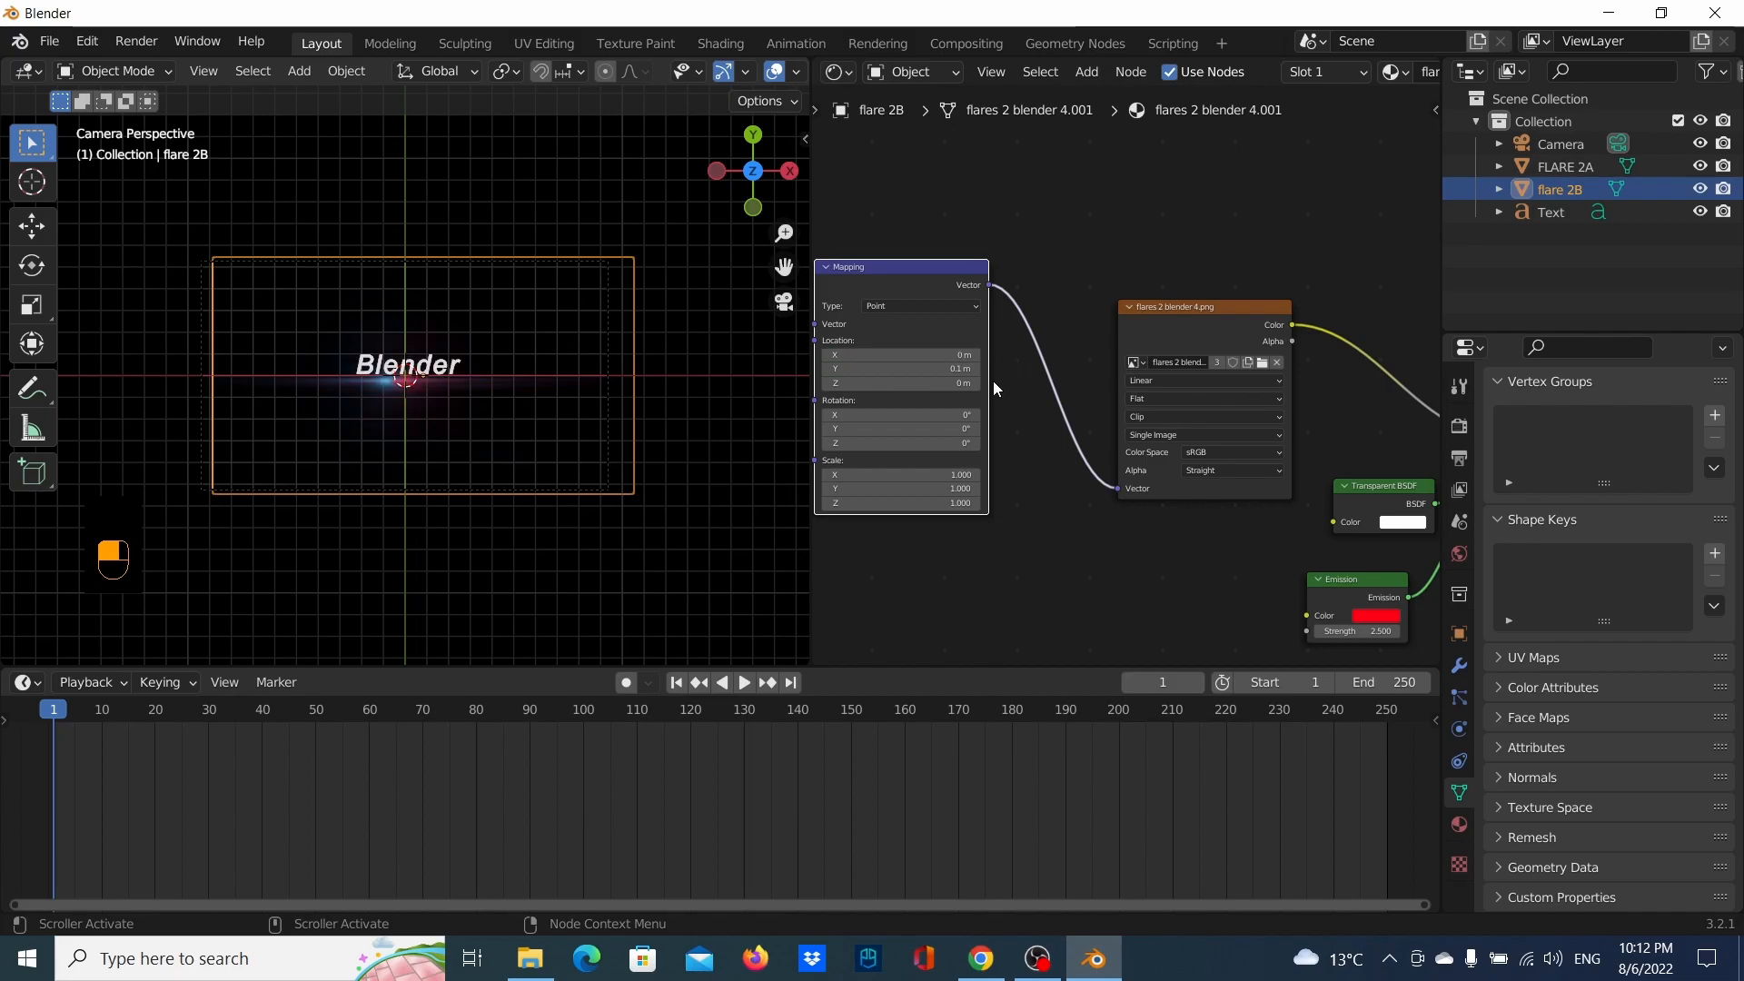
Select FLARE 2A, try its Mapping node's X location at 0.9 m, and set it to -1 m
{"action": "left_click", "coordinate": [1588, 168]}
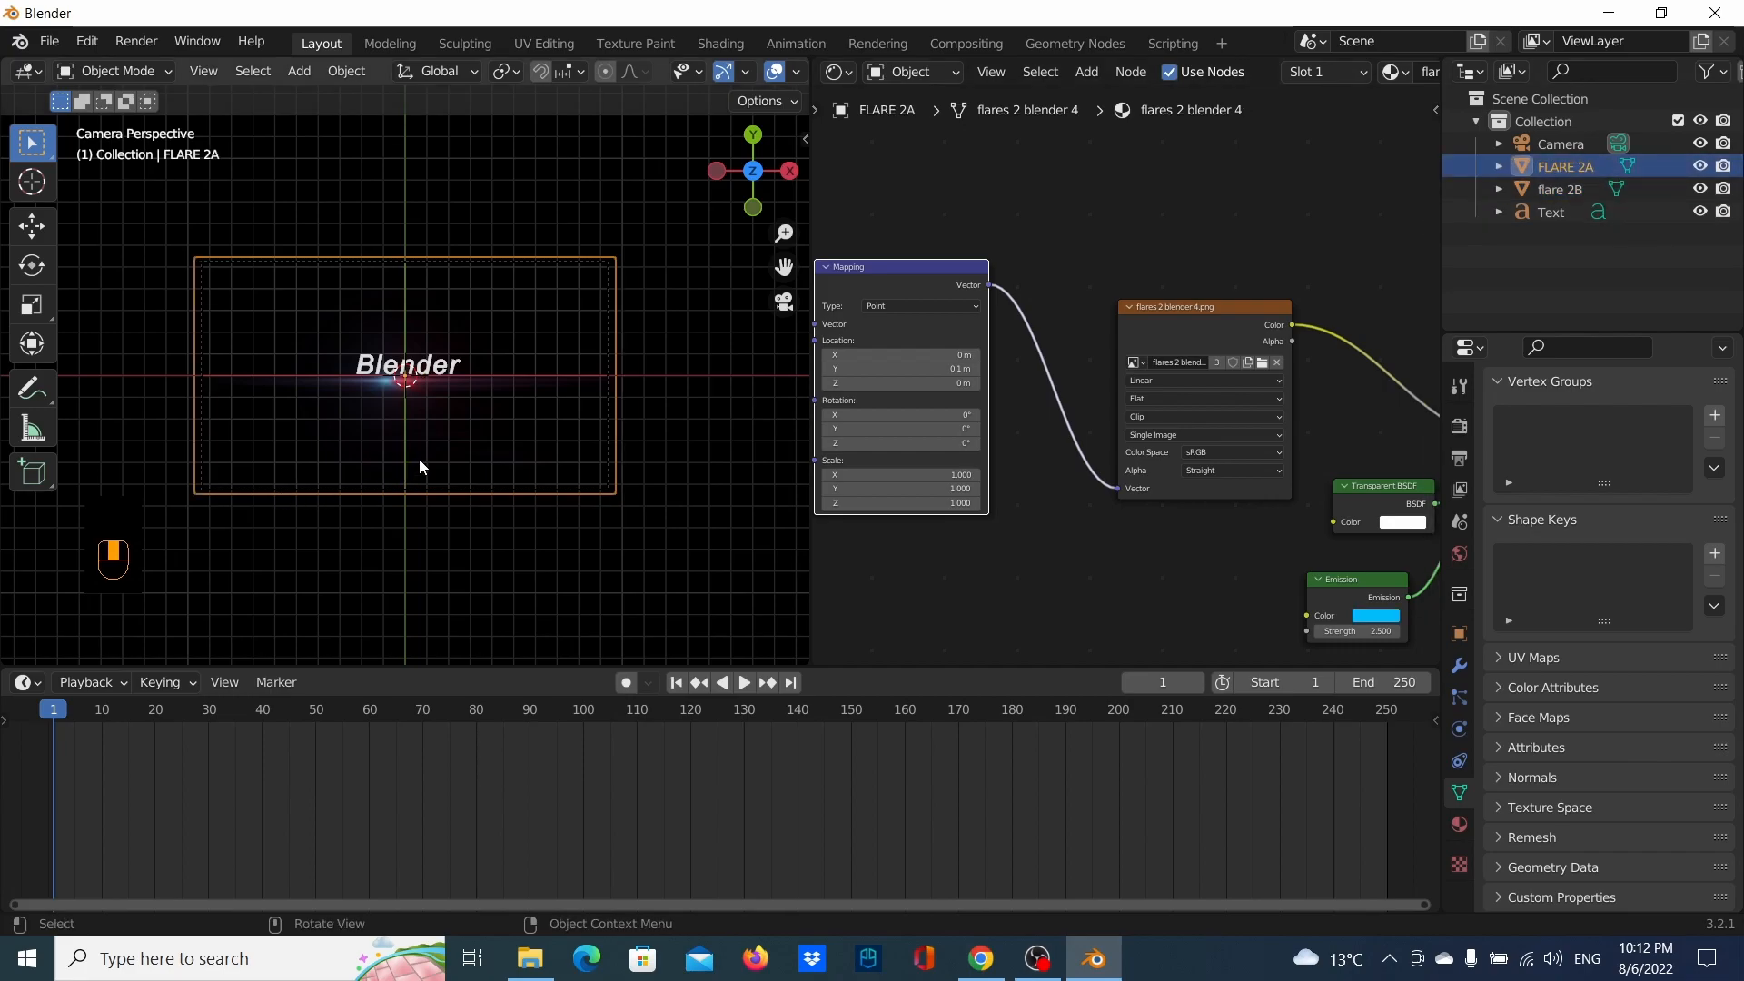
{"action": "scroll", "coordinate": [389, 419], "scroll_direction": "up", "scroll_amount": 1}
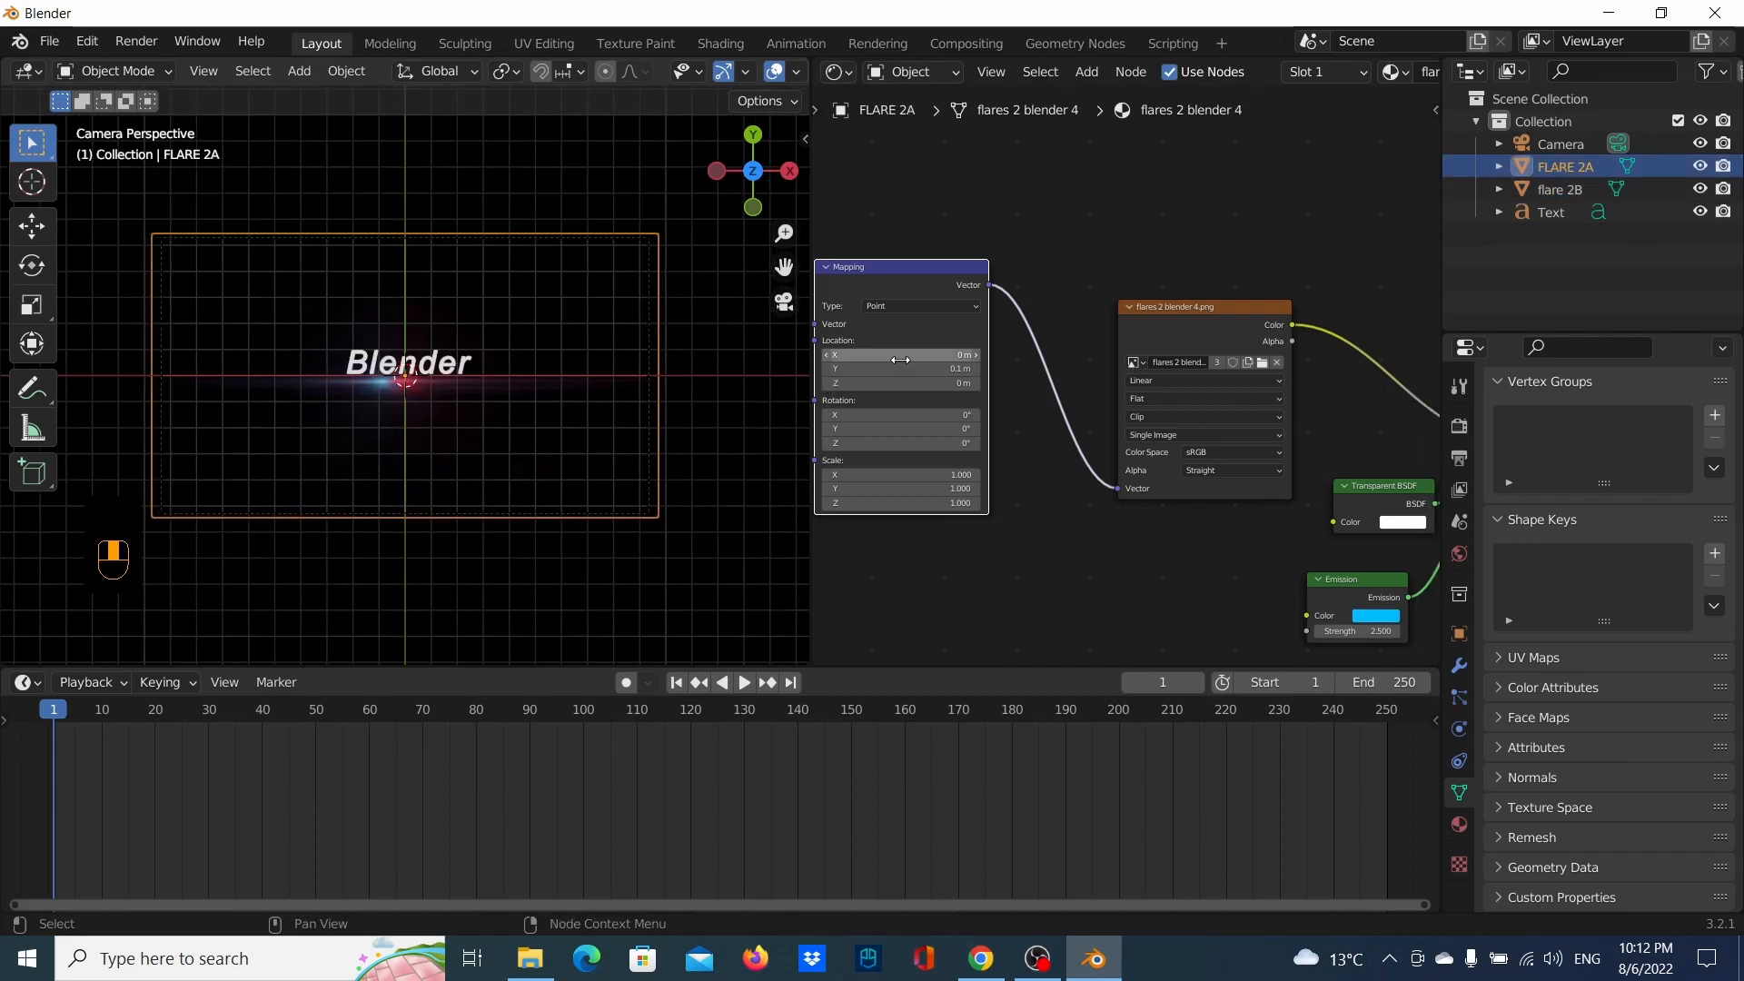
{"action": "left_click_drag", "start_coordinate": [900, 360], "coordinate": [1008, 355]}
{"action": "scroll", "coordinate": [440, 399], "scroll_direction": "down", "scroll_amount": 1}
{"action": "scroll", "coordinate": [842, 378], "scroll_direction": "down", "scroll_amount": 1}
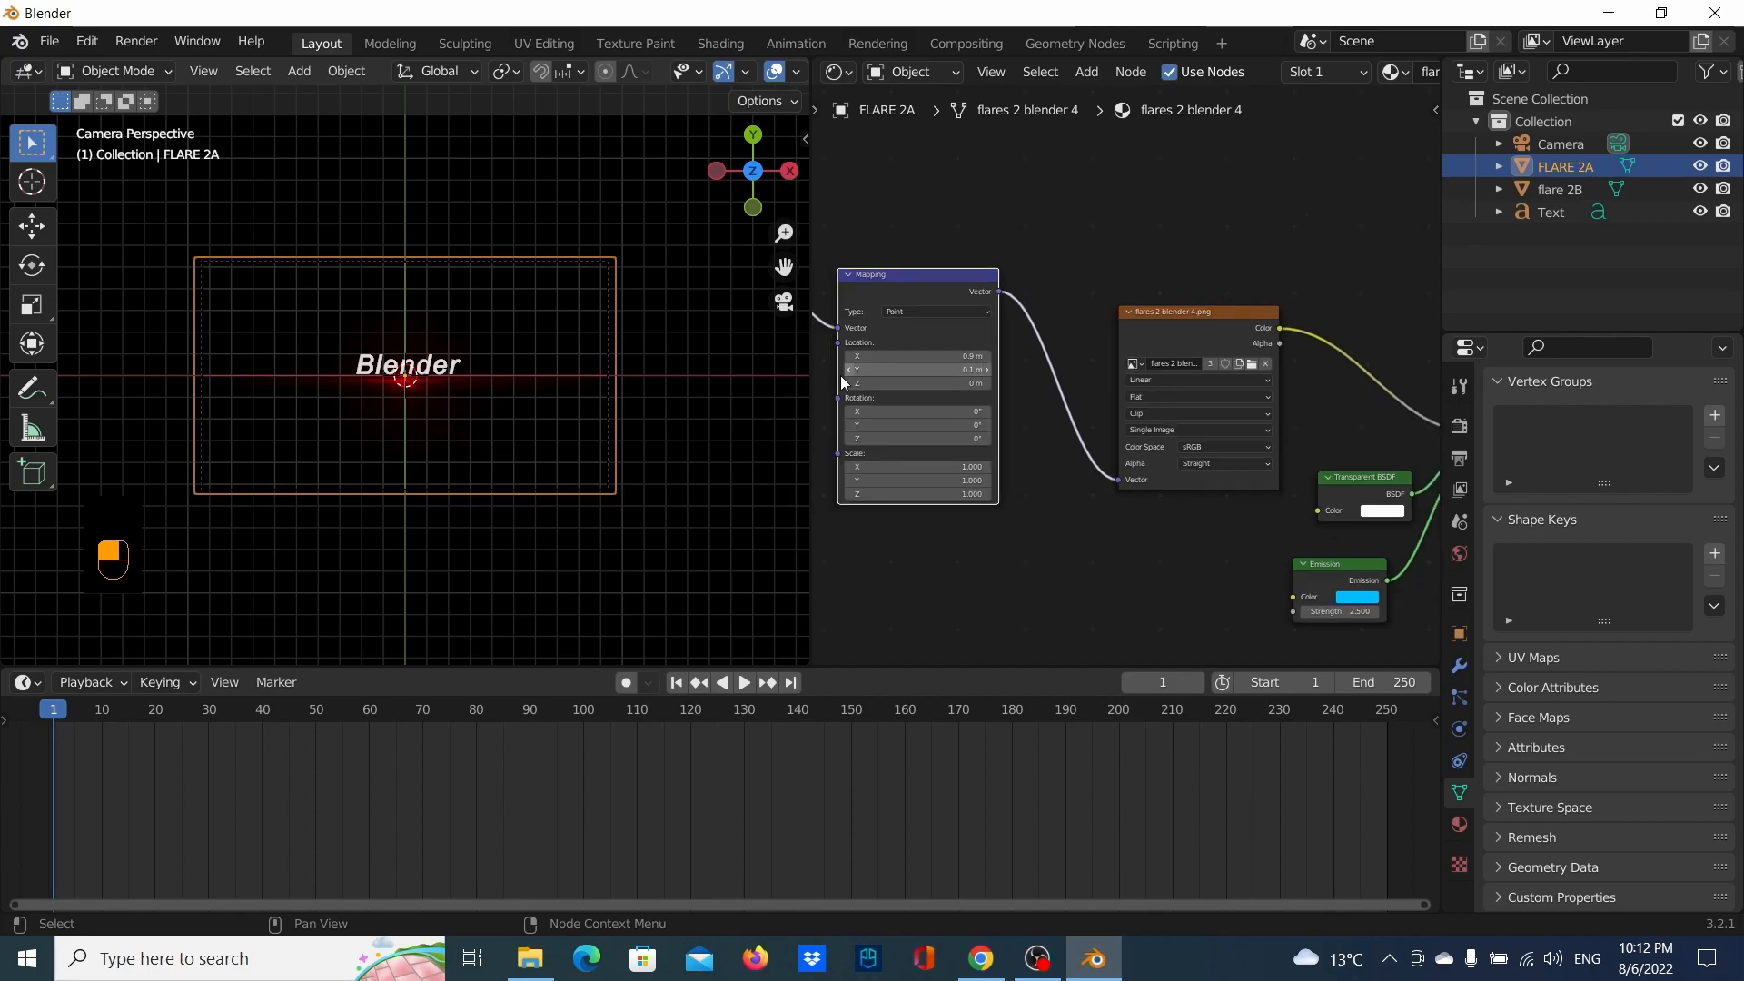
{"action": "mouse_move", "coordinate": [913, 356]}
{"action": "left_mouse_down"}
{"action": "mouse_move", "coordinate": [945, 356]}
{"action": "mouse_move", "coordinate": [908, 356]}
{"action": "left_mouse_up"}
{"action": "left_click", "coordinate": [913, 356]}
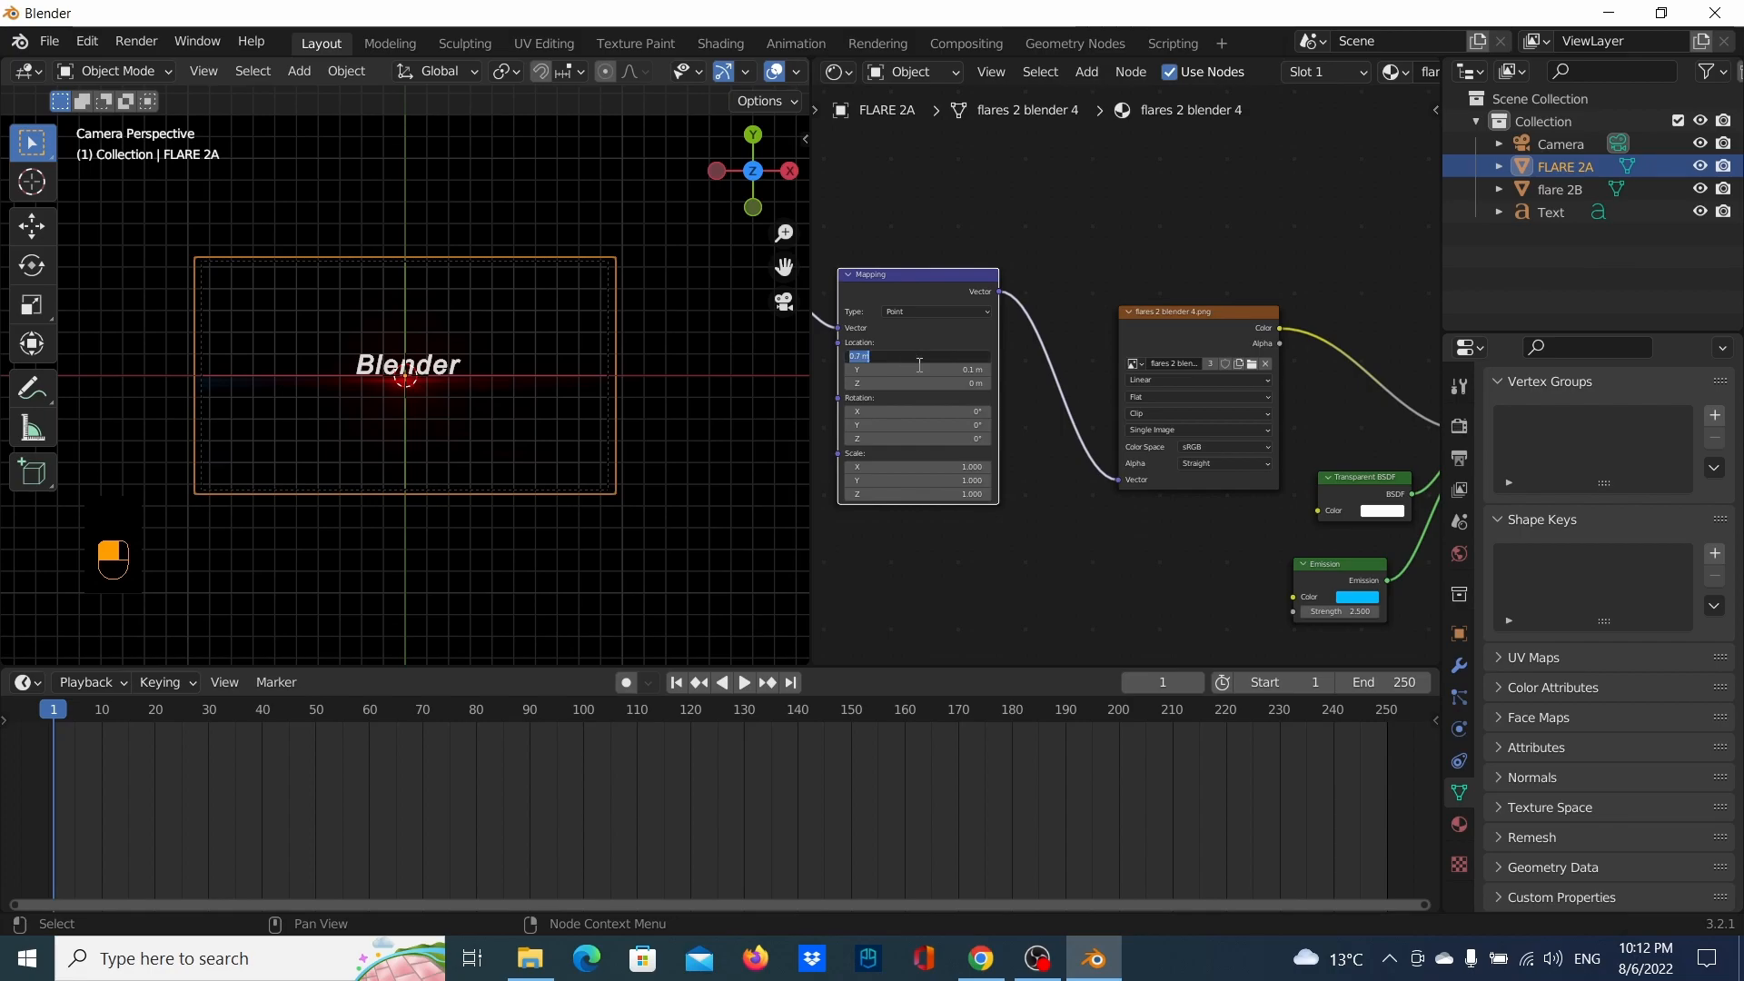
{"action": "key", "text": "BackSpace"}
{"action": "type", "text": "-1"}
{"action": "key", "text": "Return"}
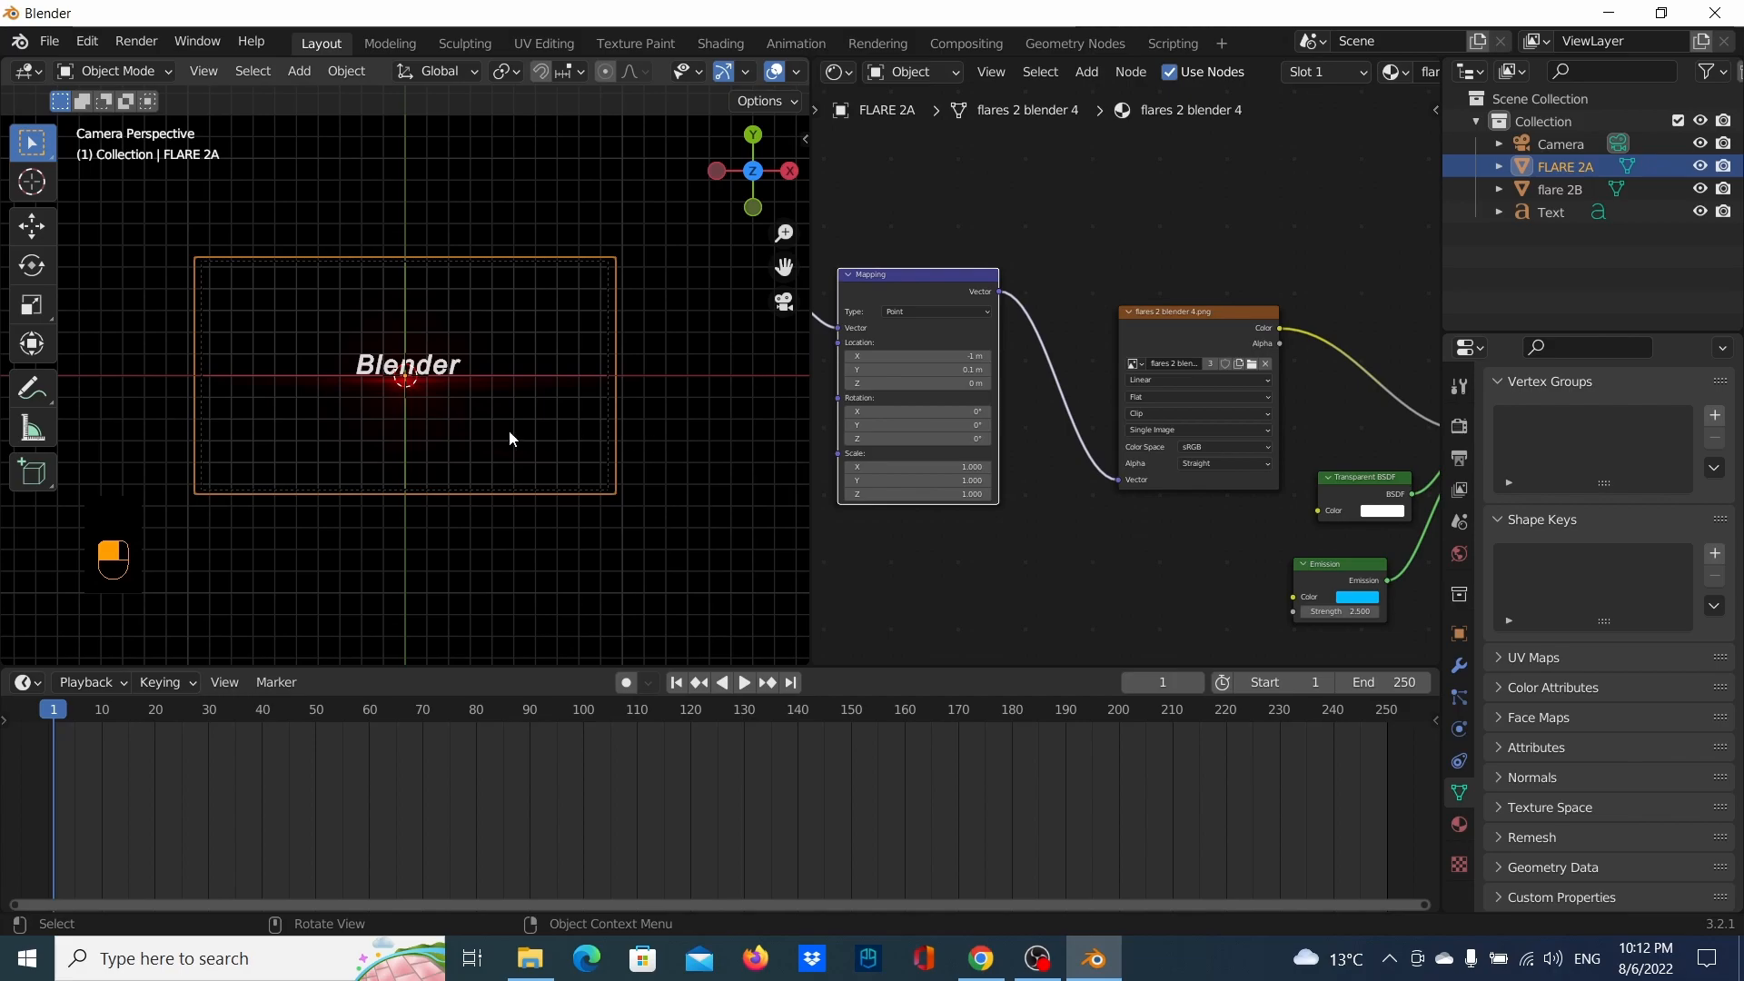
{"action": "scroll", "coordinate": [451, 406], "scroll_direction": "down", "scroll_amount": 1}
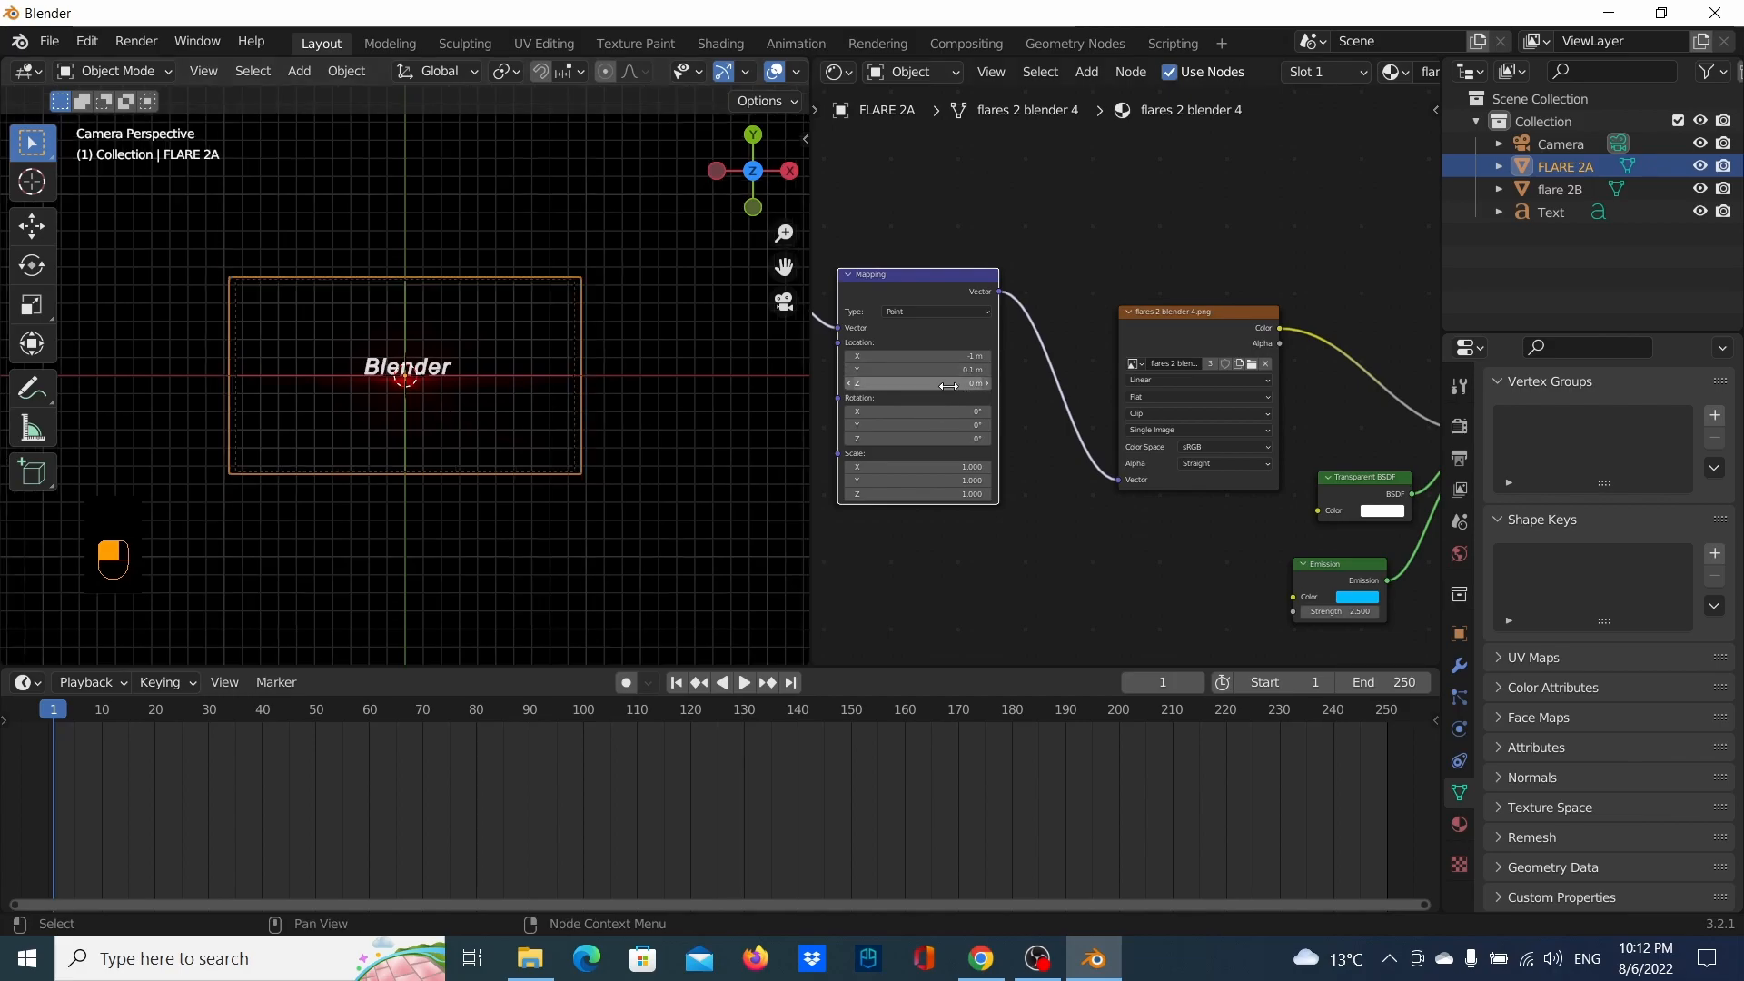
Insert a keyframe on FLARE 2A's Mapping node location at frame 1
{"action": "scroll", "coordinate": [941, 384], "scroll_direction": "up", "scroll_amount": 2}
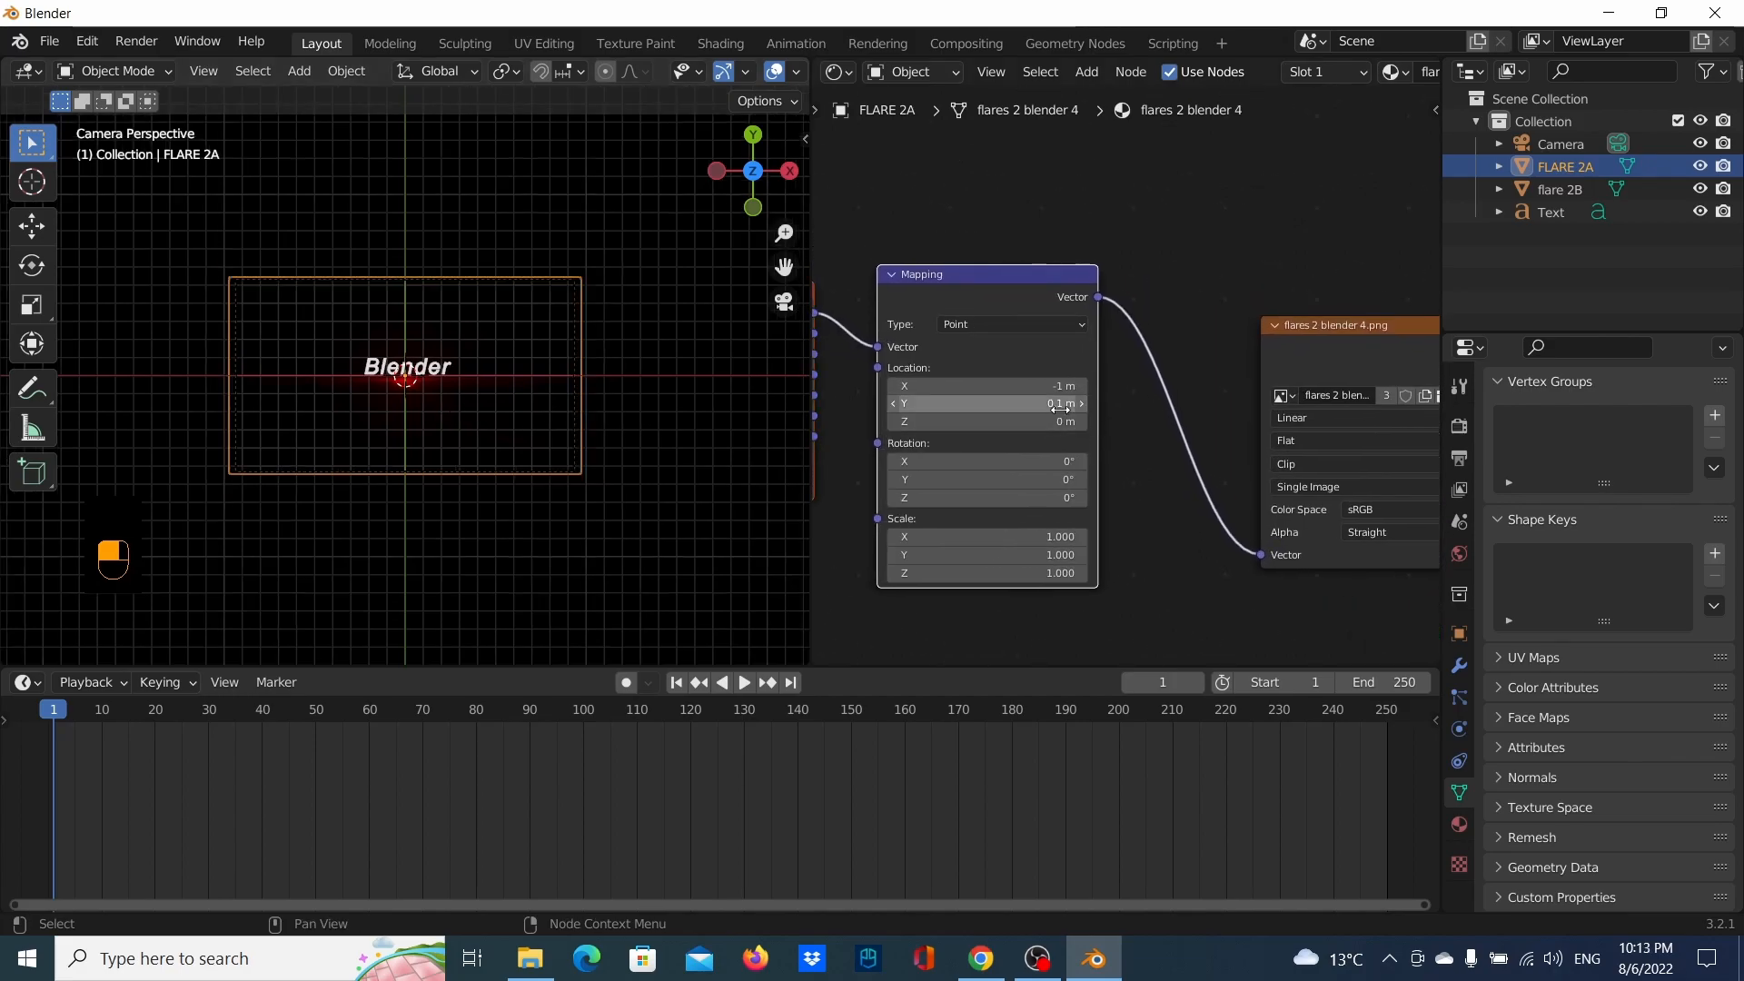
{"action": "scroll", "coordinate": [640, 429], "scroll_direction": "down", "scroll_amount": 1}
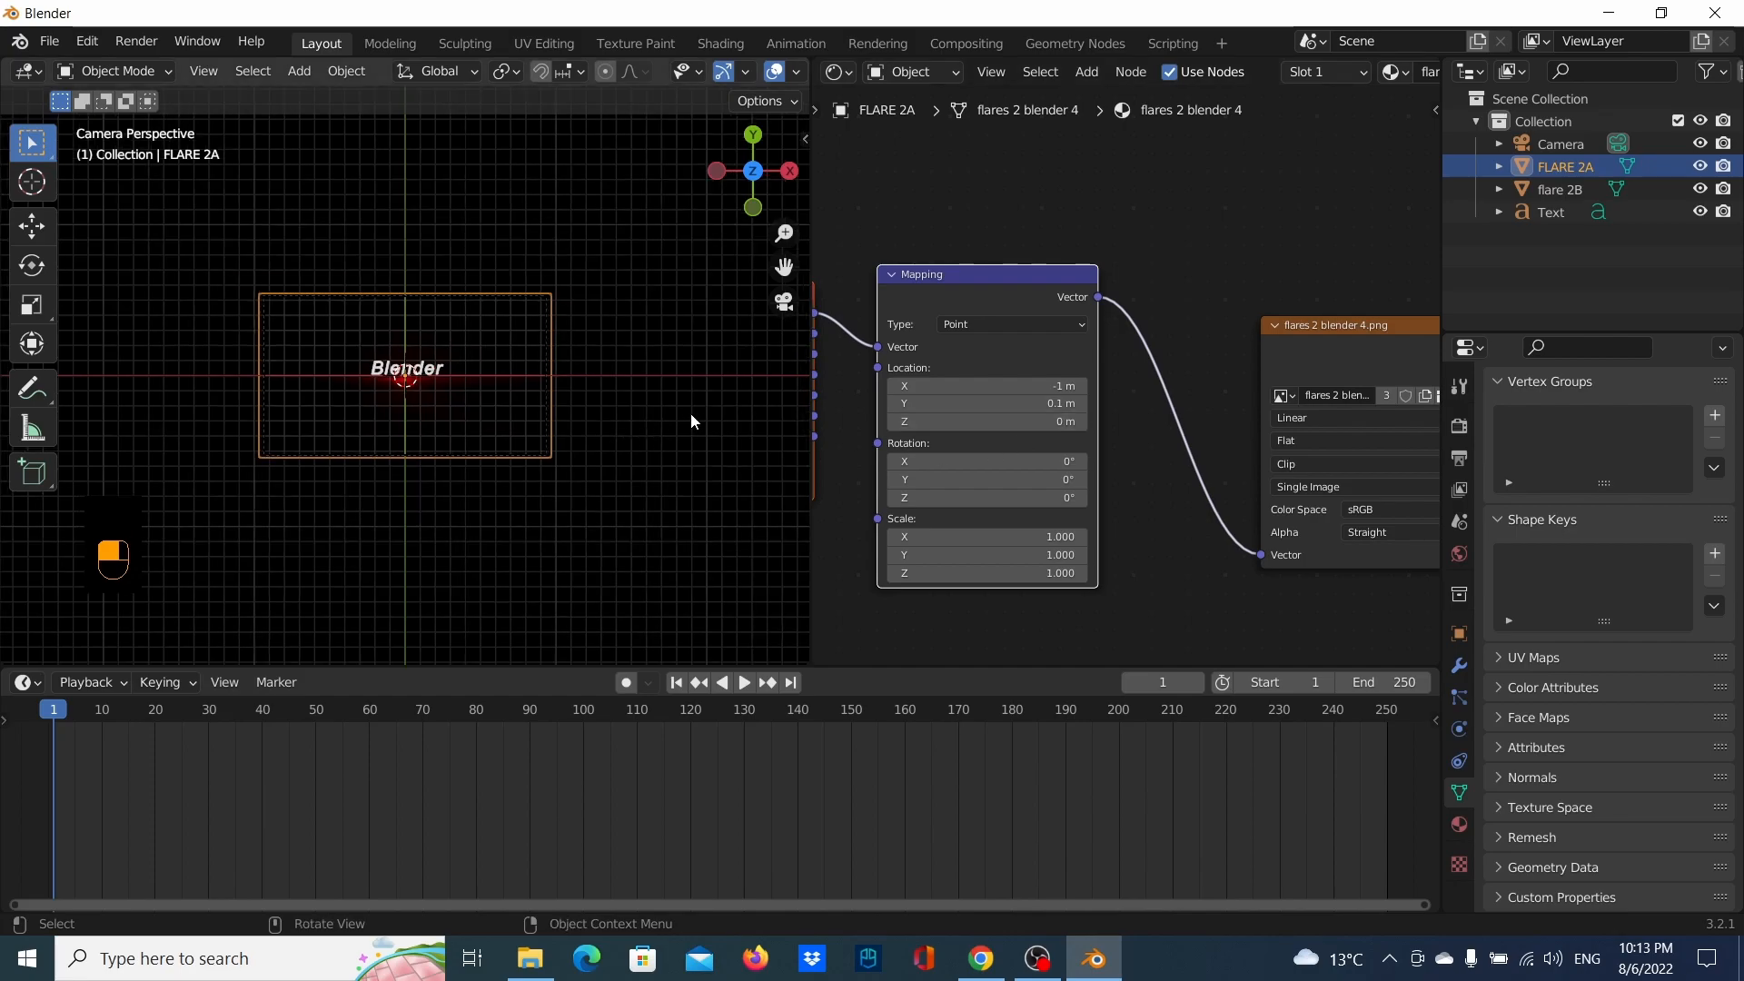
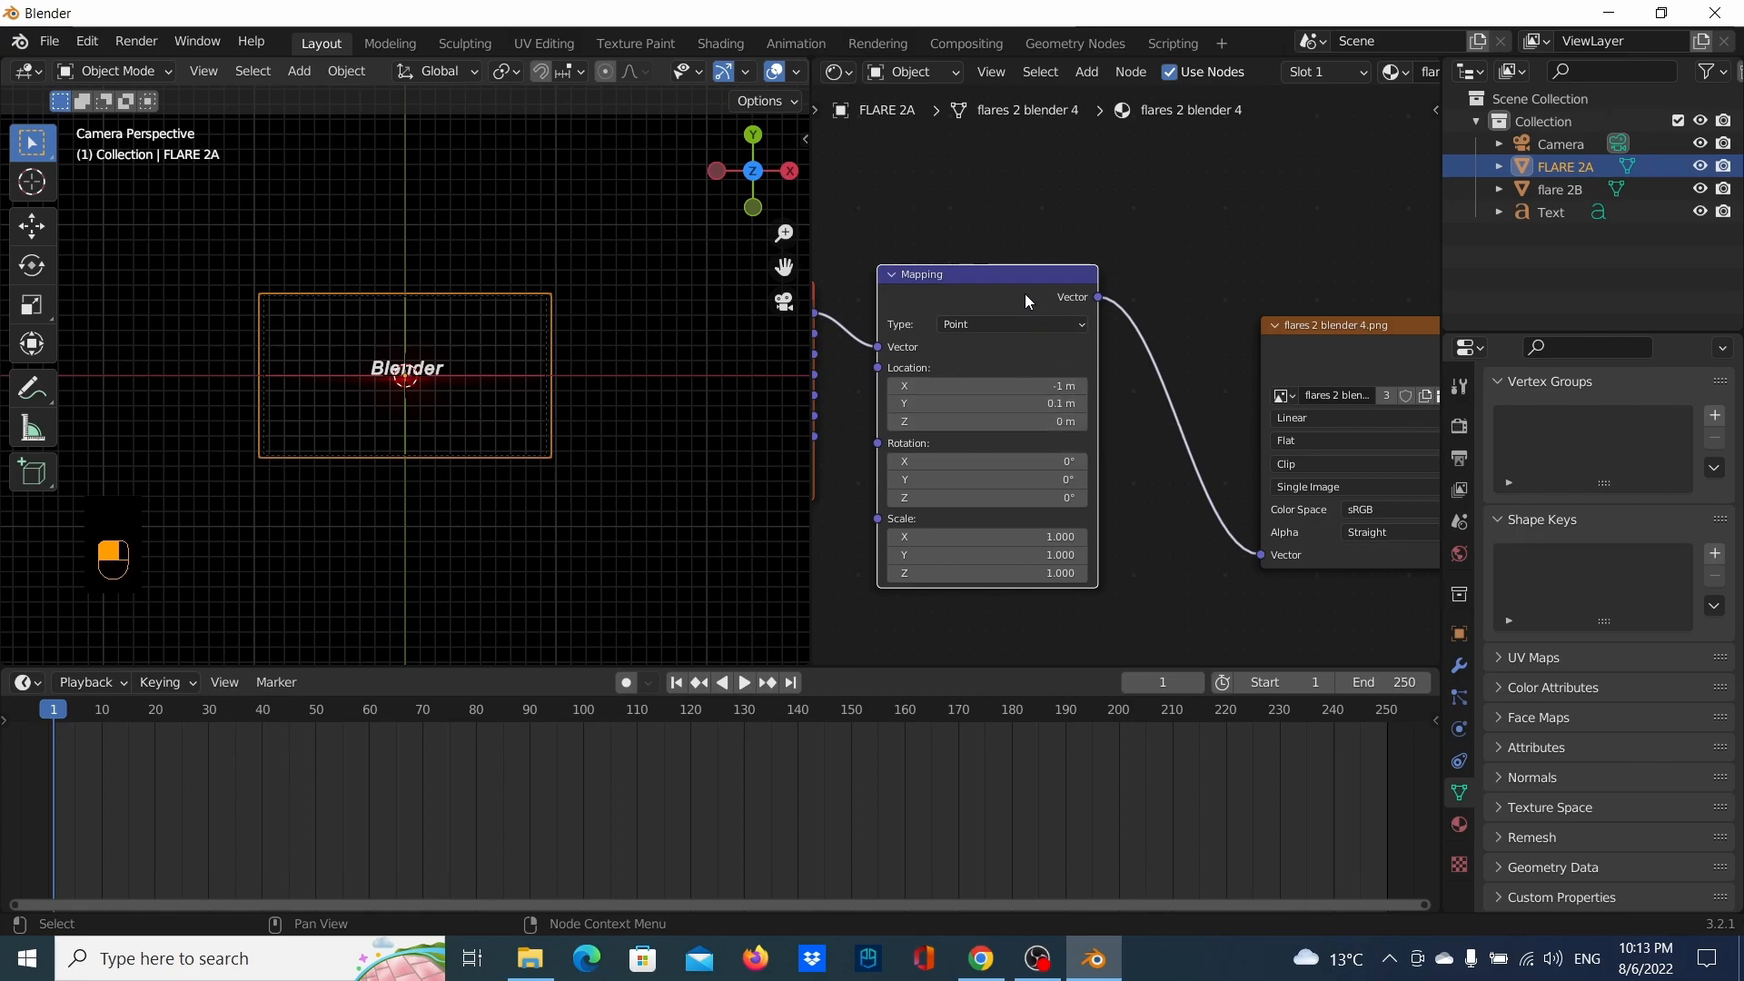
{"action": "key", "text": "i"}
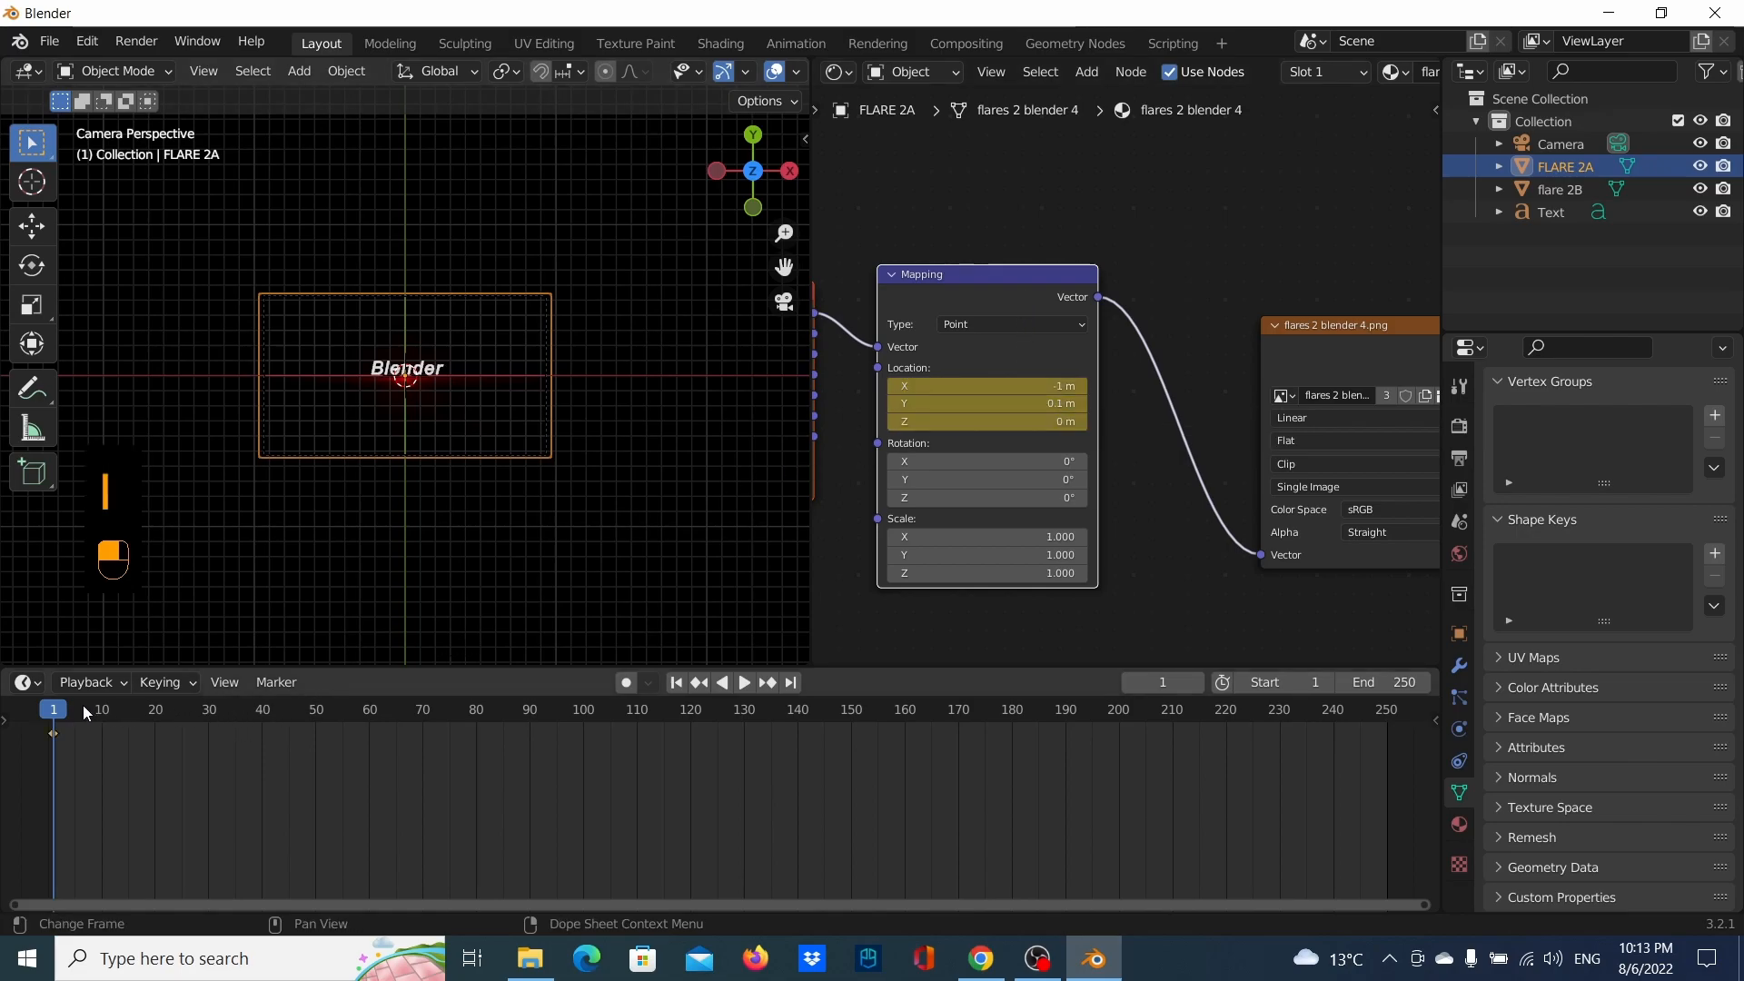
Move to frame 50 and try 1 m for FLARE 2A's Mapping X location
{"action": "key", "text": "space"}
{"action": "key", "text": "space"}
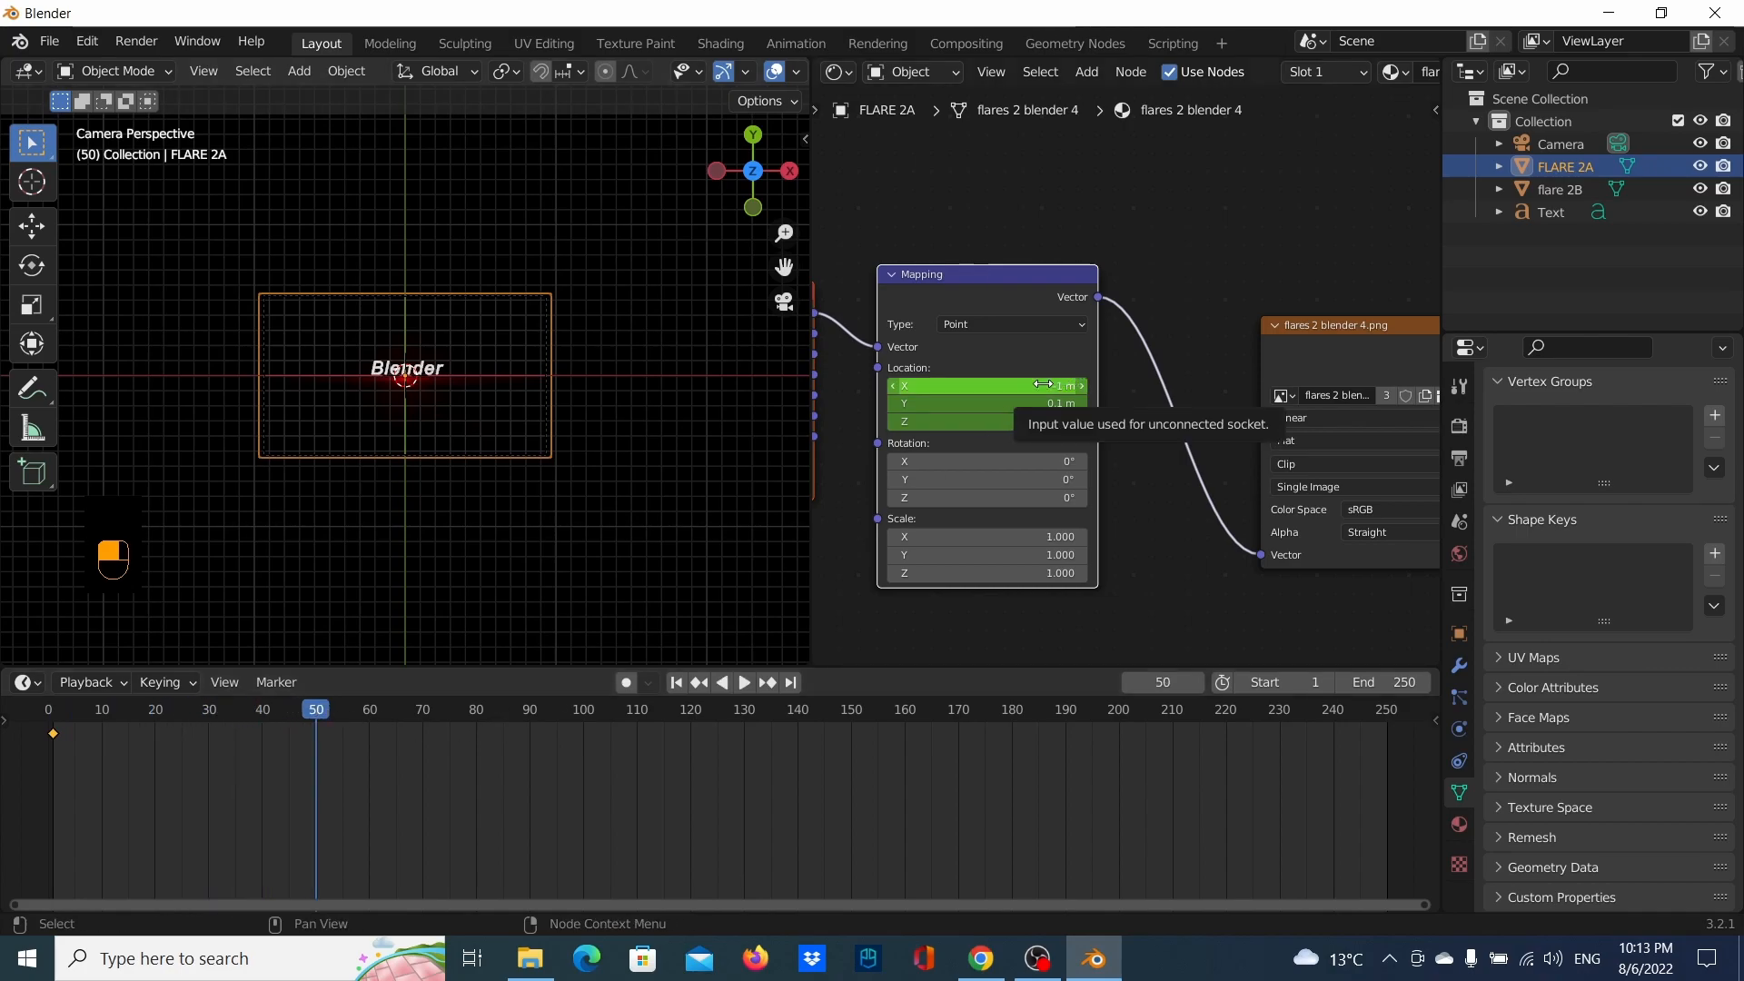
{"action": "left_click", "coordinate": [1044, 384]}
{"action": "type", "text": "1"}
{"action": "key", "text": "Return"}
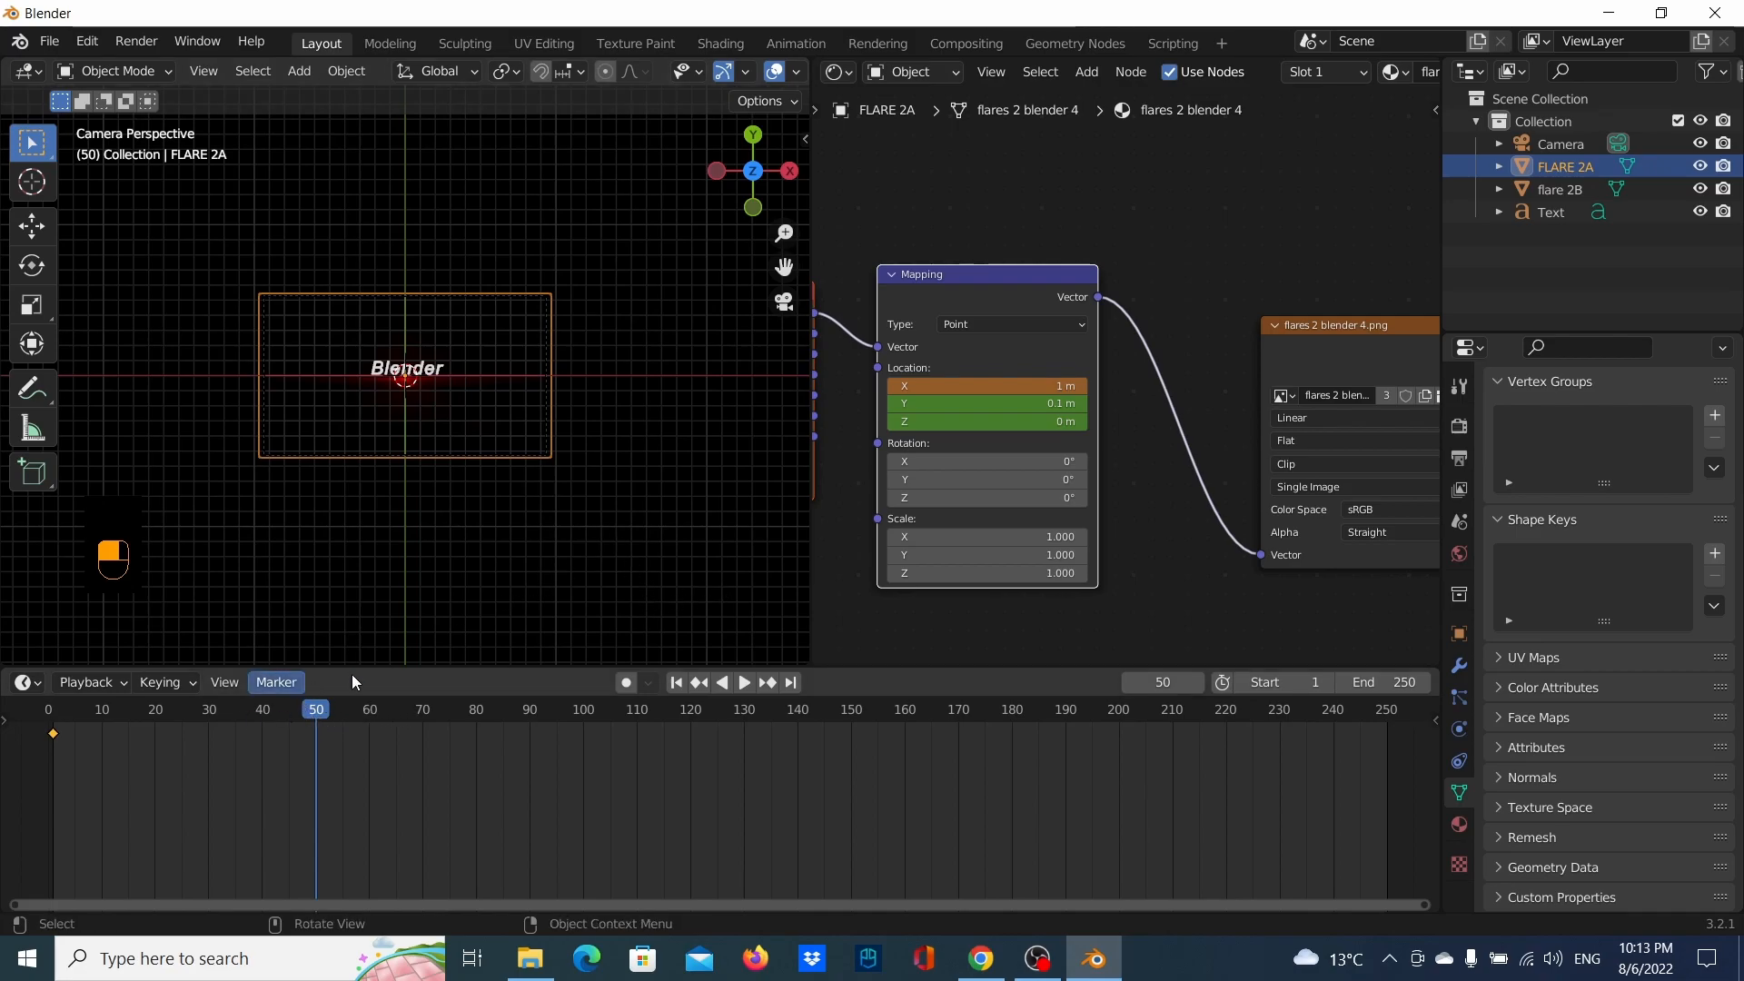
At frame 0, try 1 m for FLARE 2A's Mapping X location, keyframe the location, and undo that keyframe
{"action": "left_click_drag", "start_coordinate": [92, 710], "coordinate": [48, 717]}
{"action": "mouse_move", "coordinate": [987, 386]}
{"action": "left_mouse_down"}
{"action": "mouse_move", "coordinate": [1081, 386]}
{"action": "mouse_move", "coordinate": [991, 386]}
{"action": "left_mouse_up"}
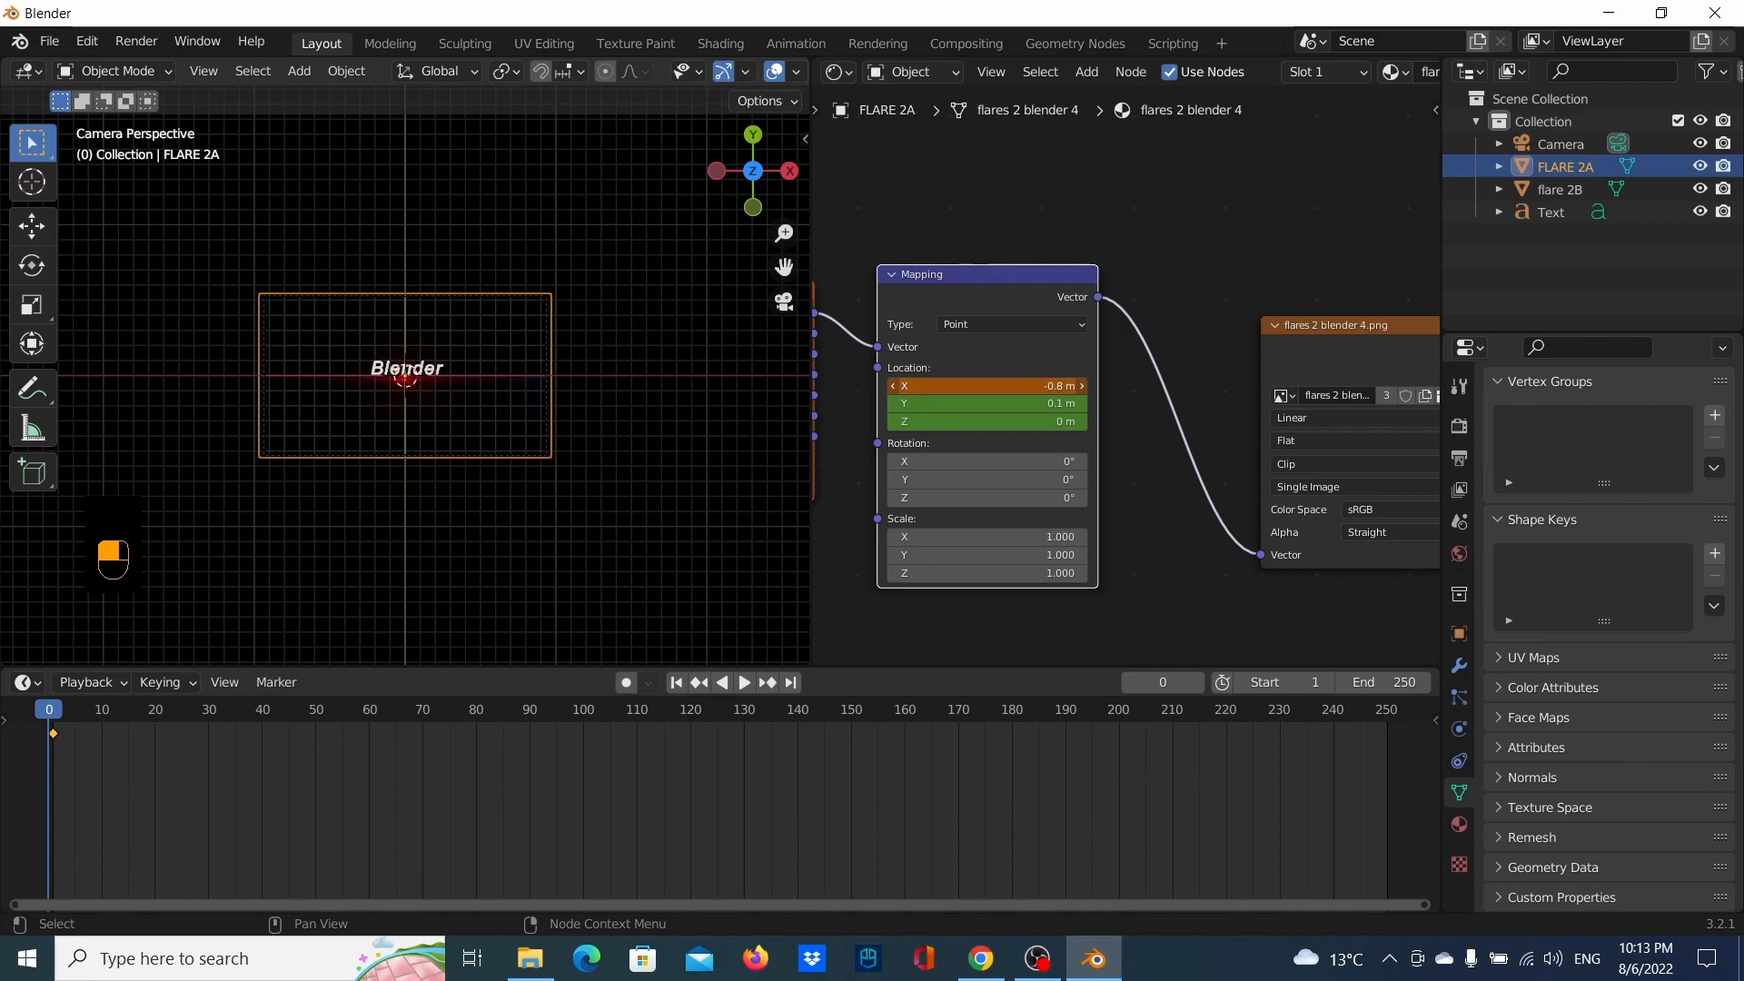
{"action": "left_click", "coordinate": [953, 385]}
{"action": "type", "text": "1"}
{"action": "key", "text": "Return"}
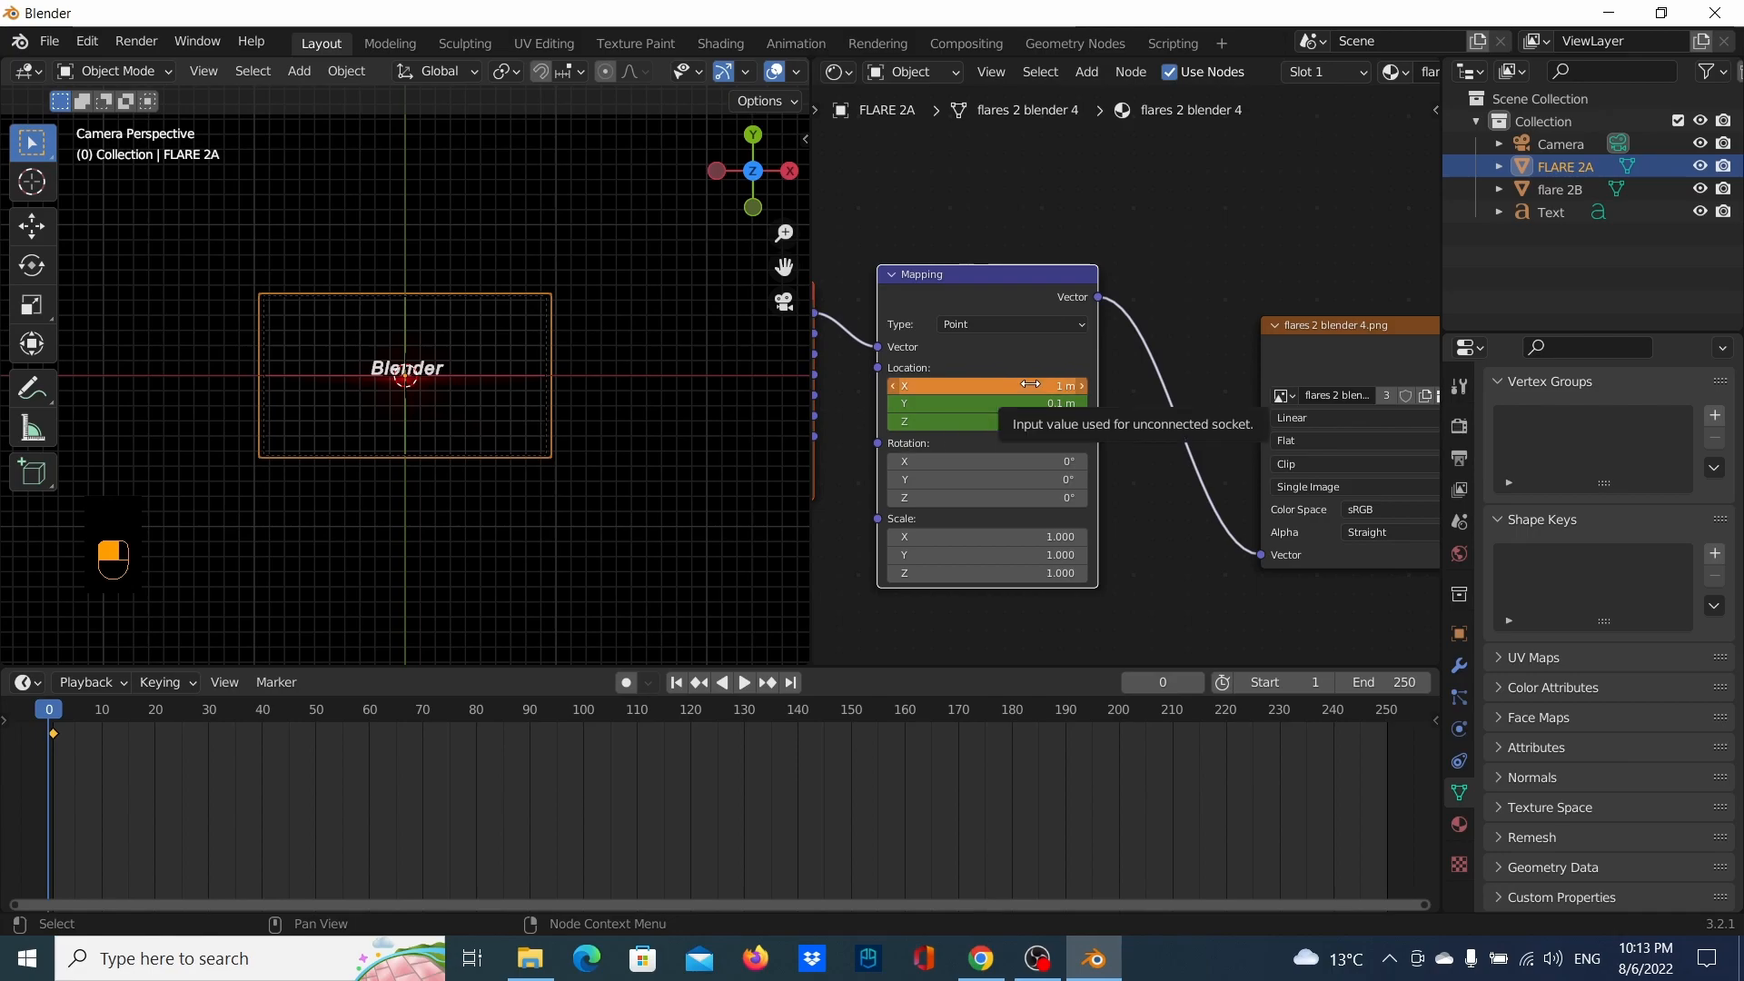
{"action": "key", "text": "i"}
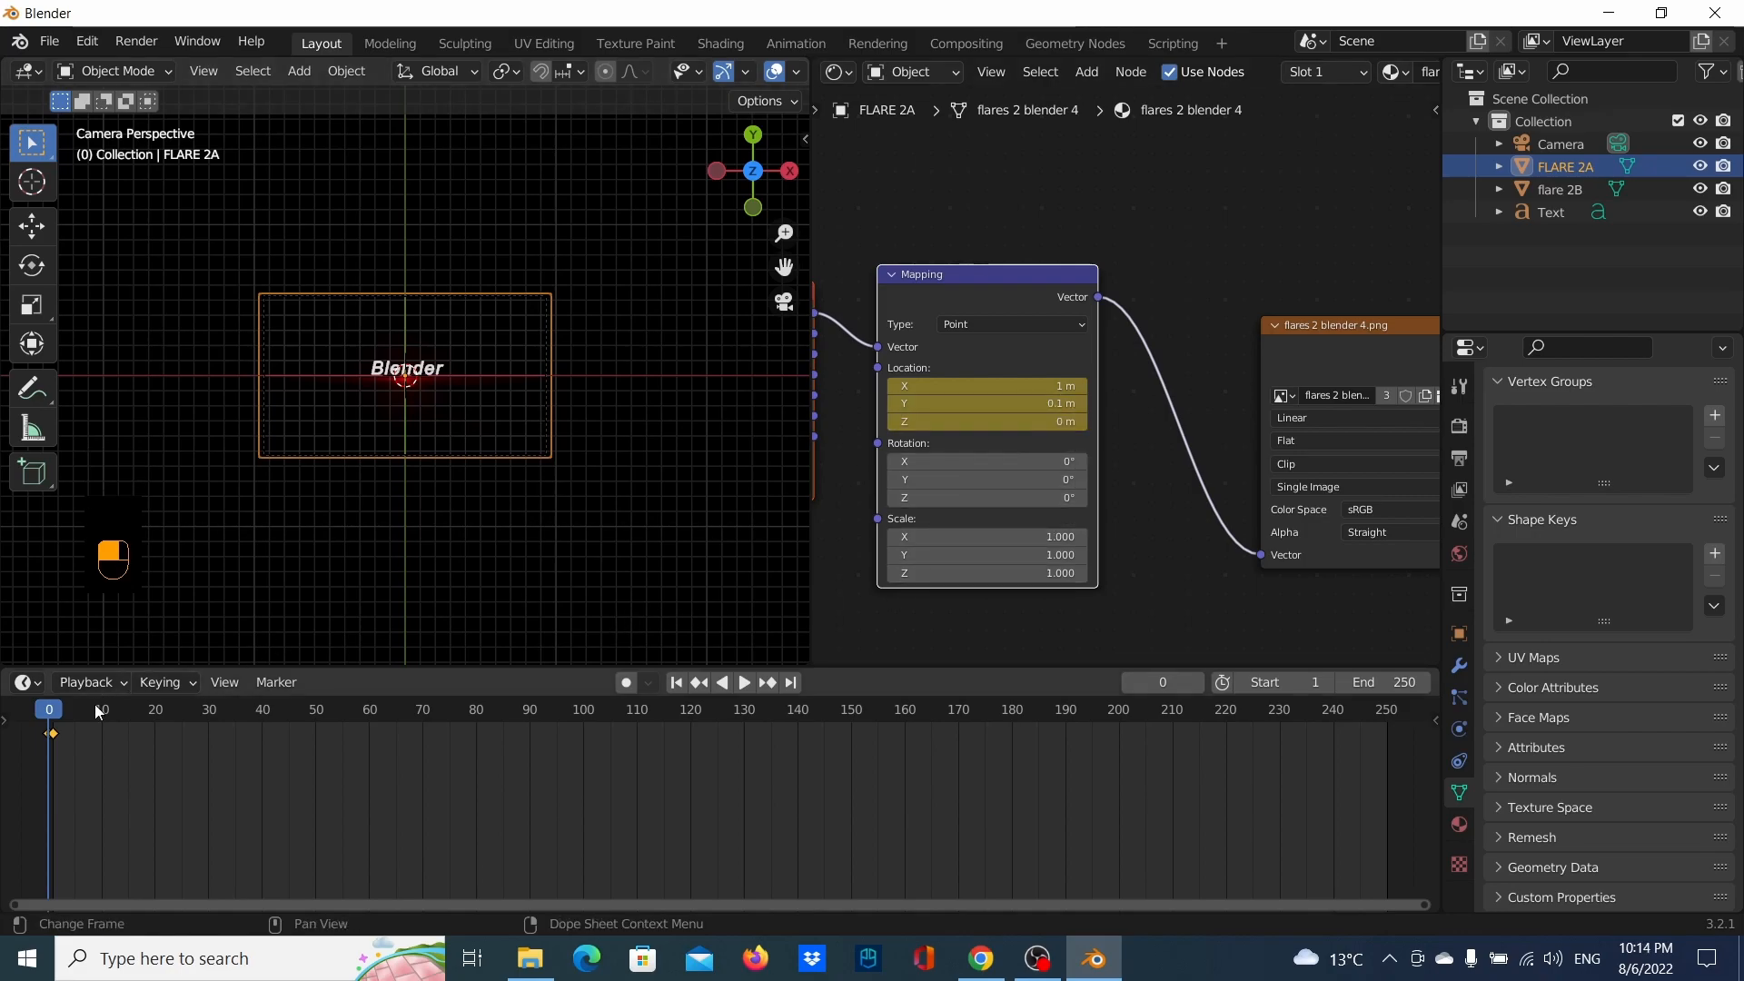
{"action": "key", "text": "ctrl"}
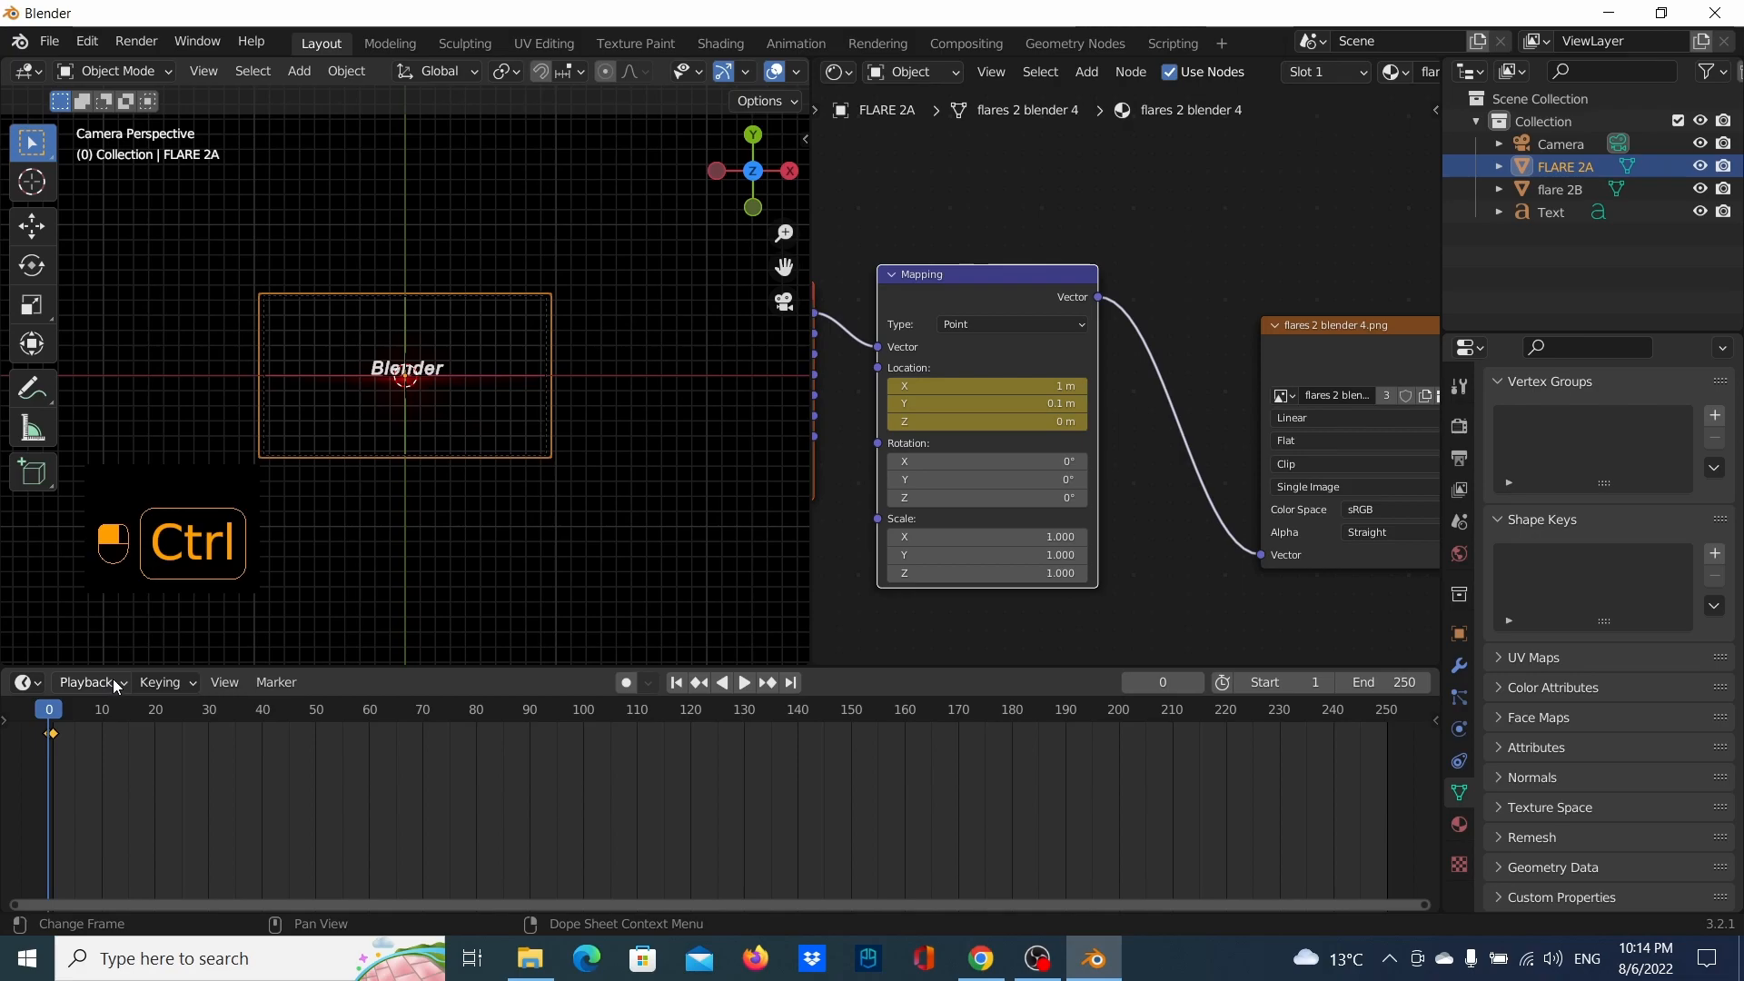
{"action": "key", "text": "ctrl+z"}
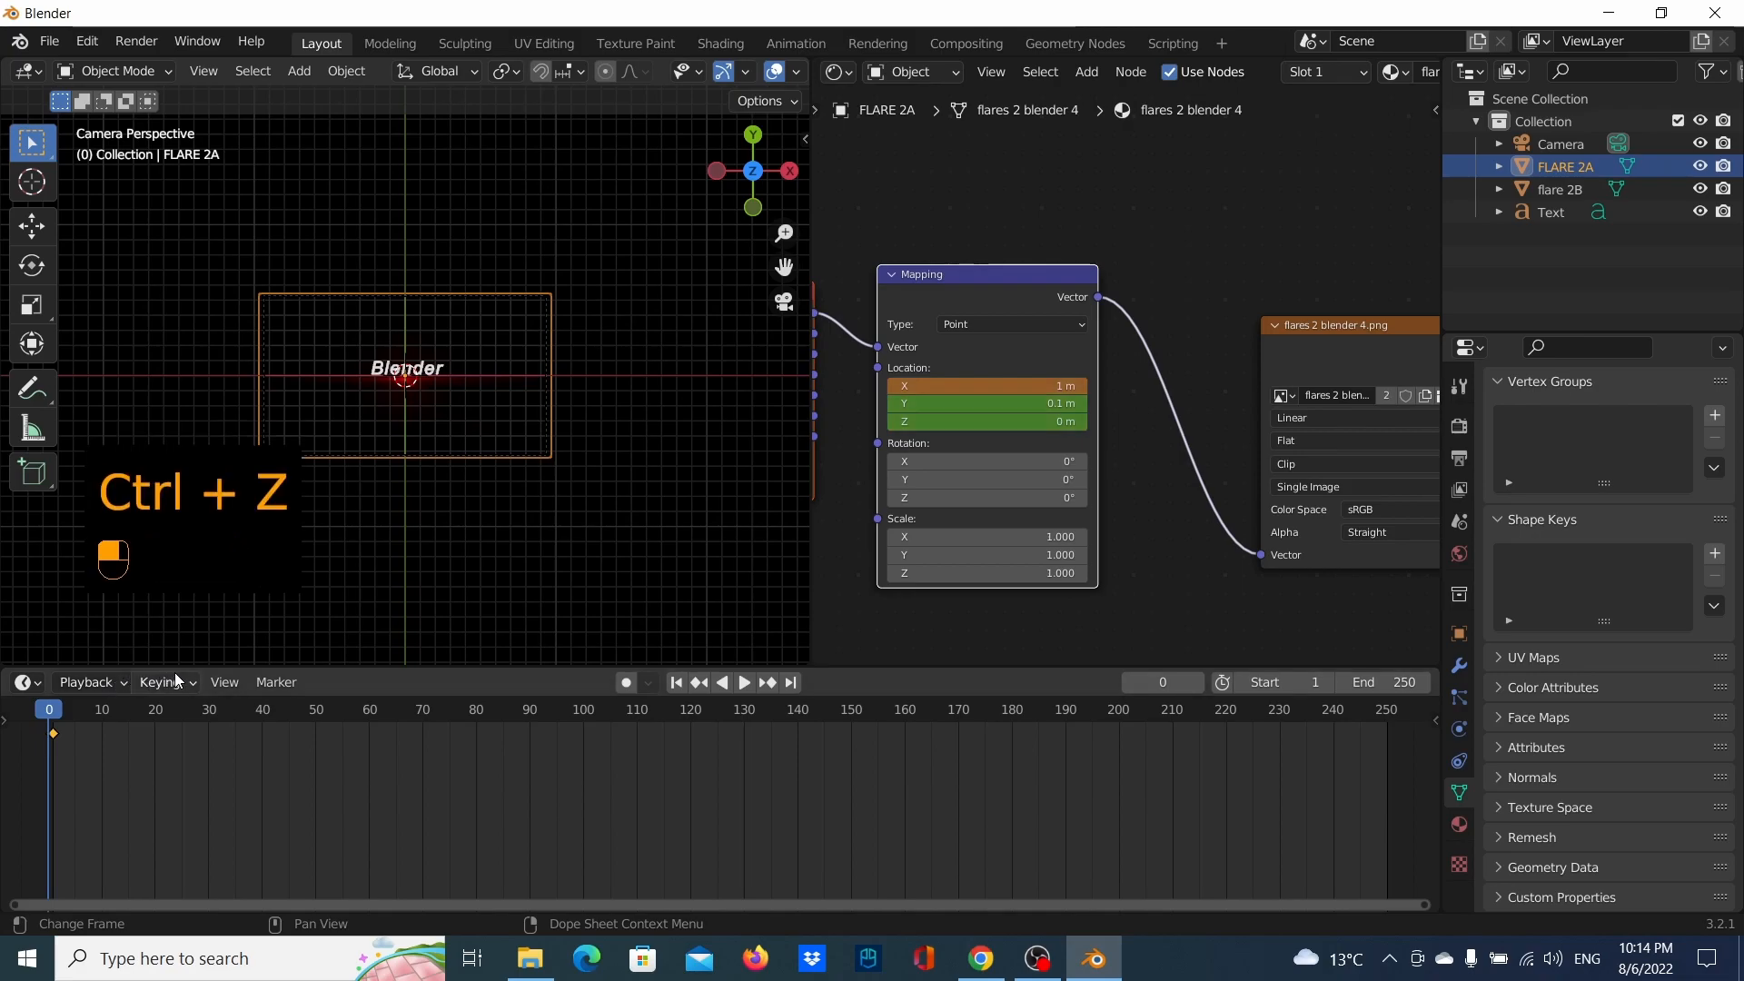
At frame 50, set FLARE 2A's Mapping X location to 1 m and keyframe the location
{"action": "left_click", "coordinate": [315, 710]}
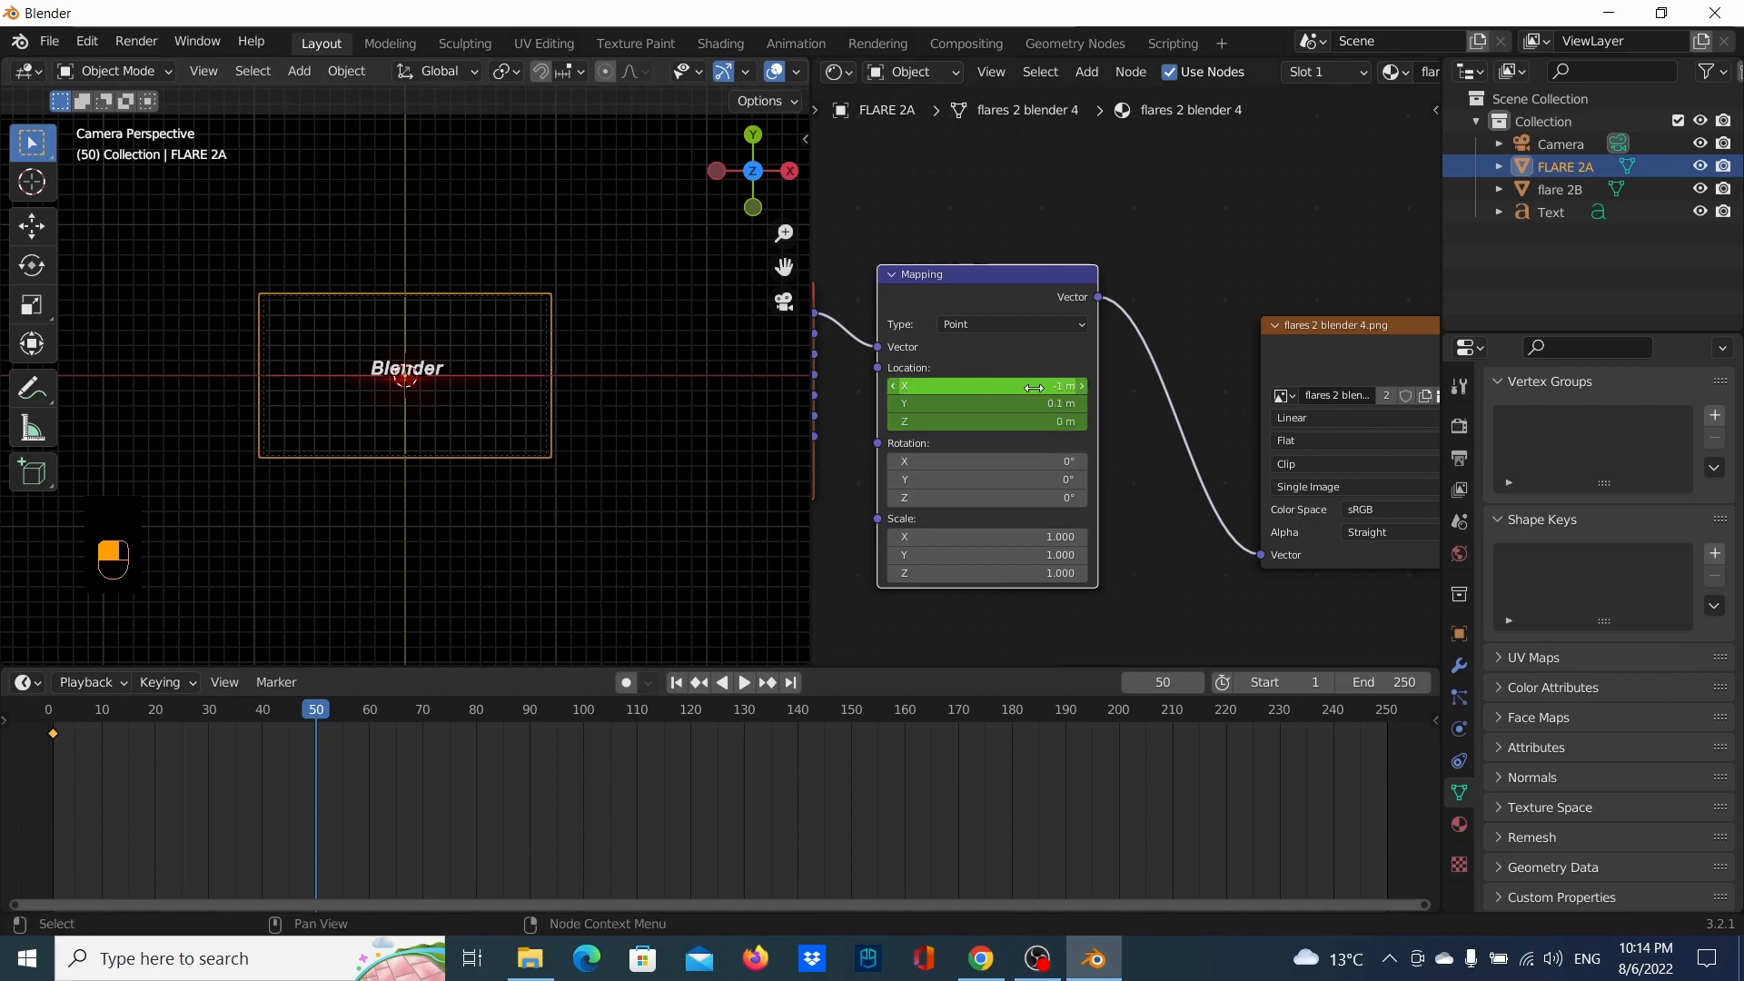
{"action": "key", "text": "KP_1"}
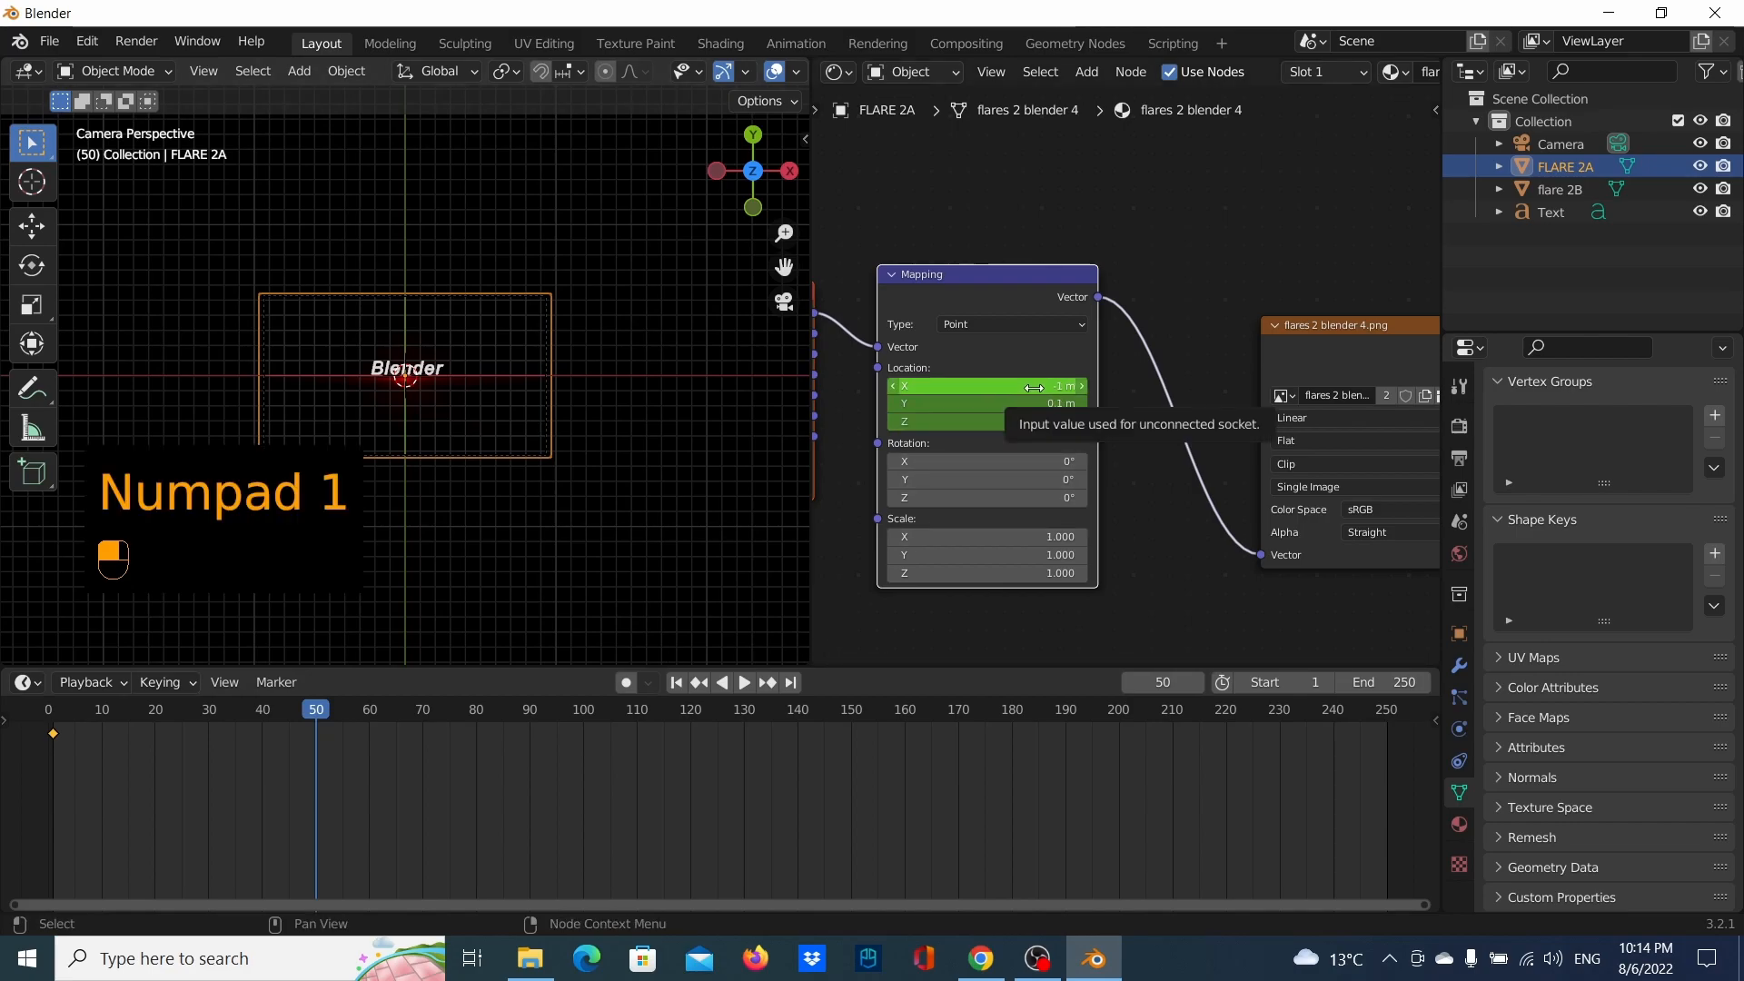
{"action": "left_click", "coordinate": [1034, 387]}
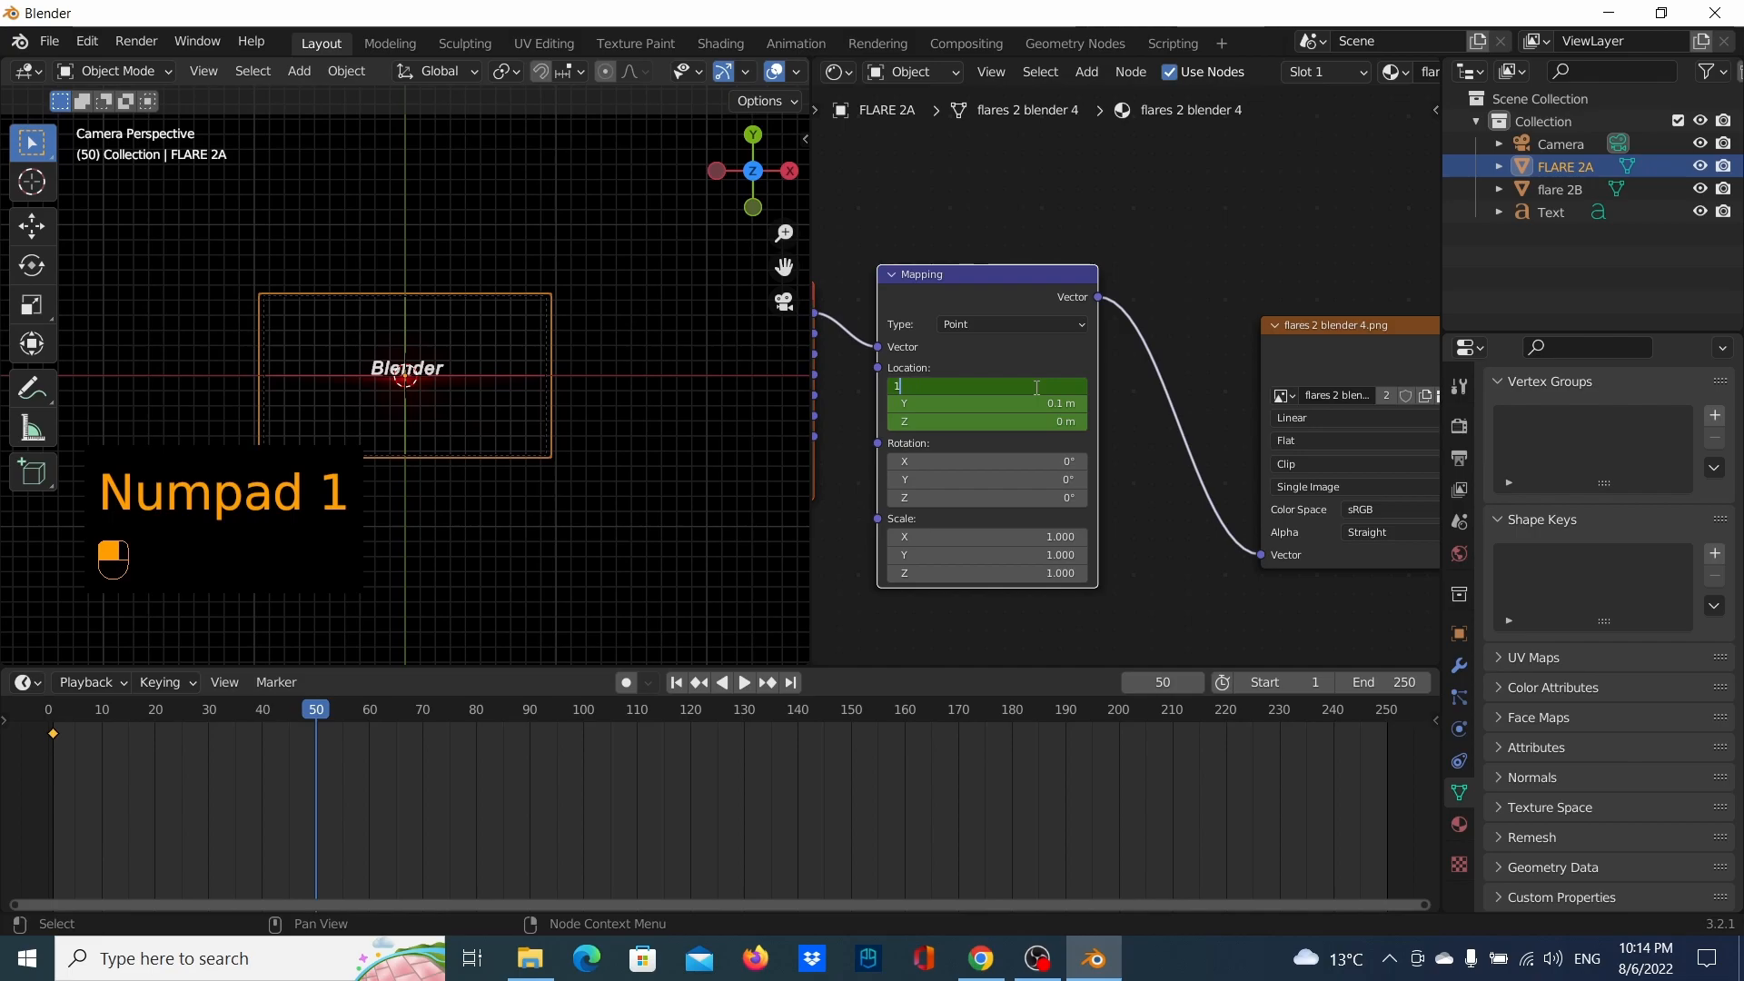
{"action": "key", "text": "Return"}
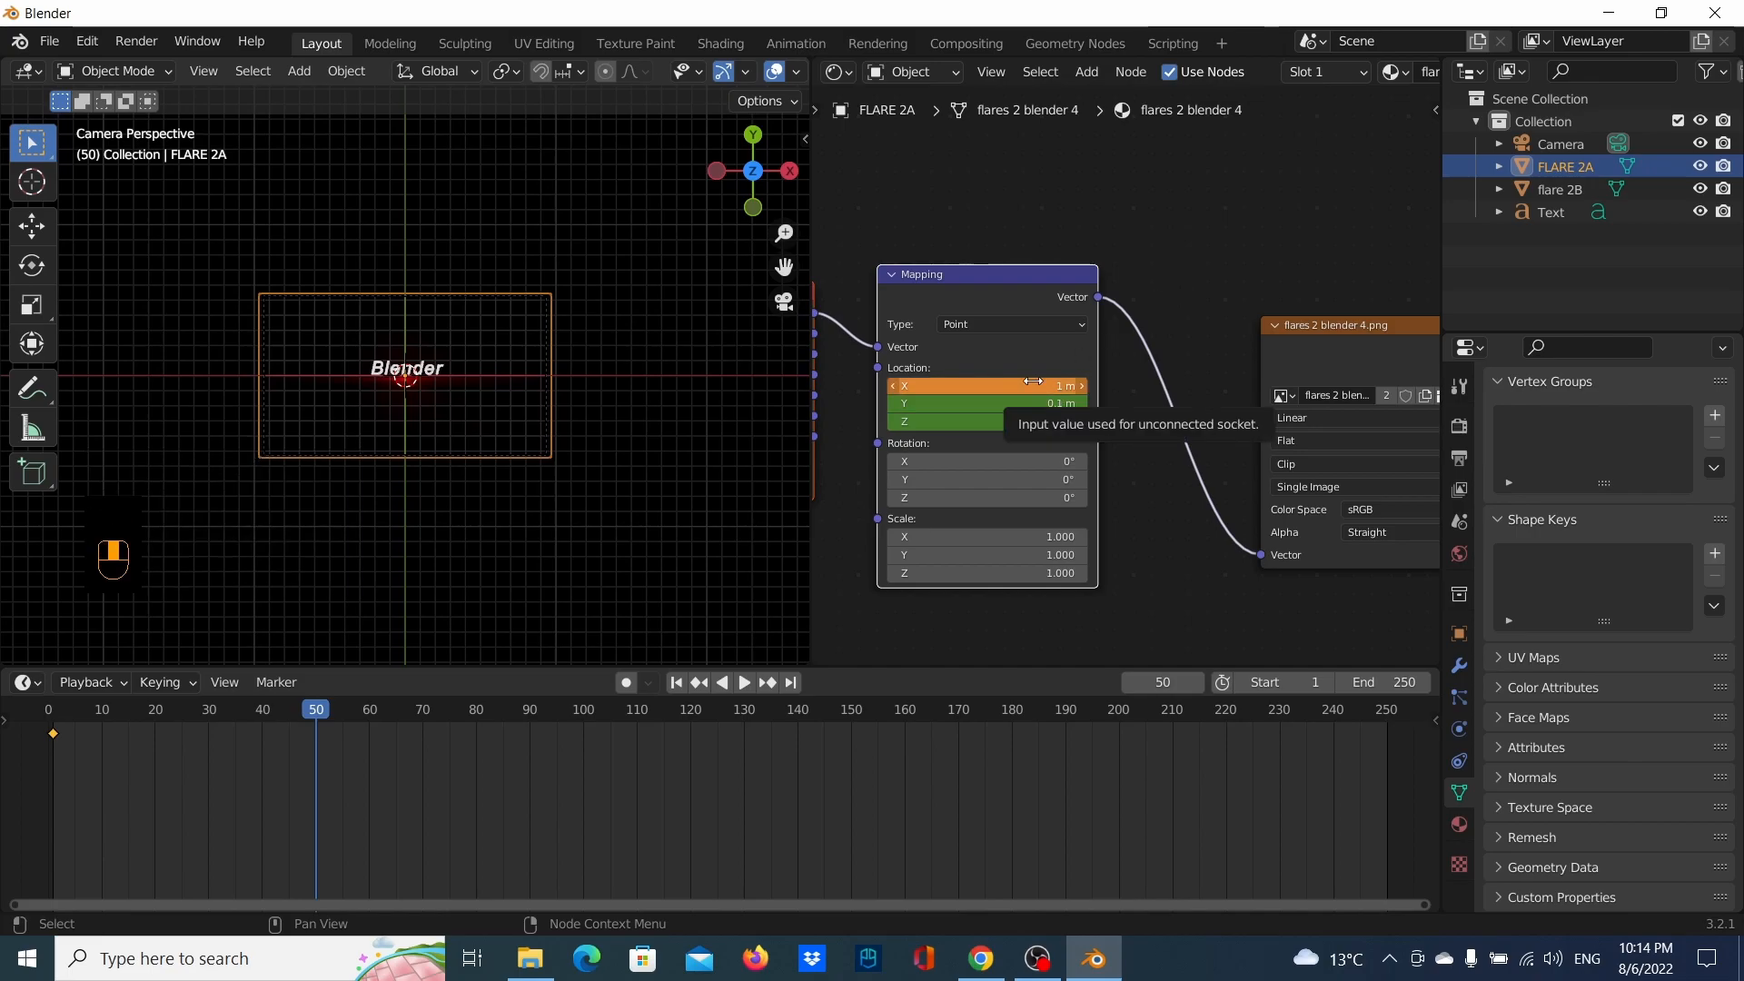
{"action": "key", "text": "i"}
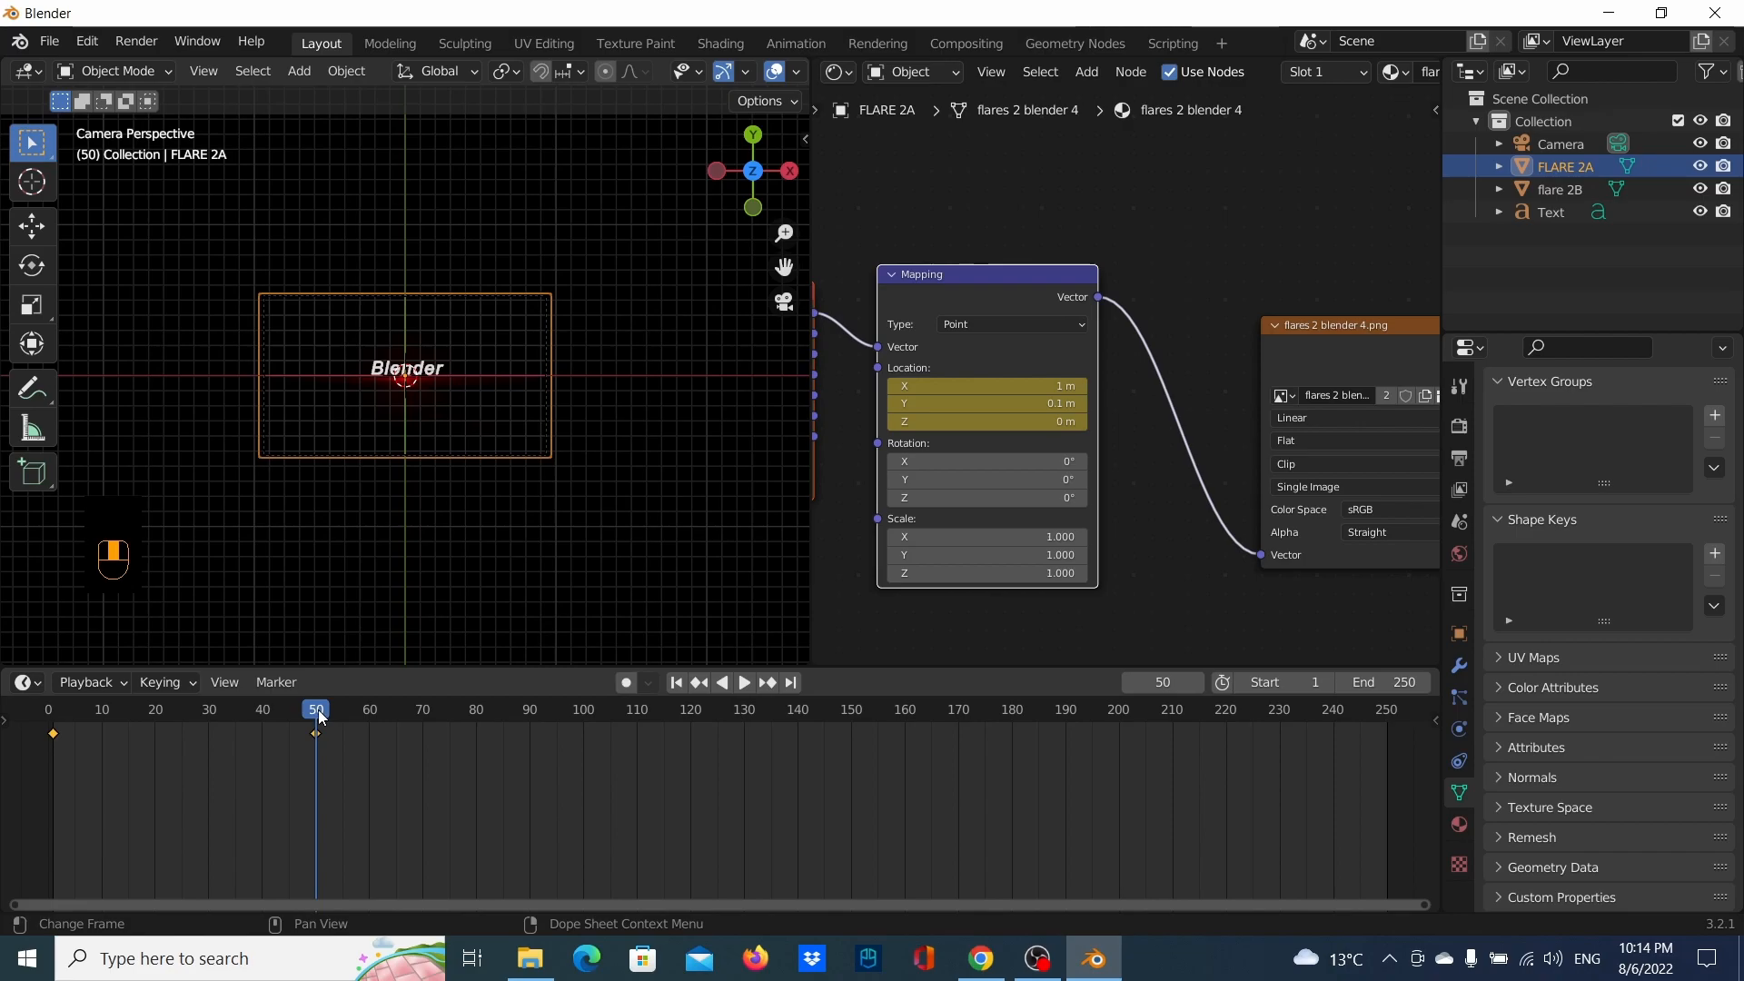
At frame 100, set FLARE 2A's Mapping X location to -1 m and keyframe the location
{"action": "key", "text": "space"}
{"action": "left_click_drag", "start_coordinate": [490, 703], "coordinate": [585, 696]}
{"action": "double_click", "coordinate": [1035, 385]}
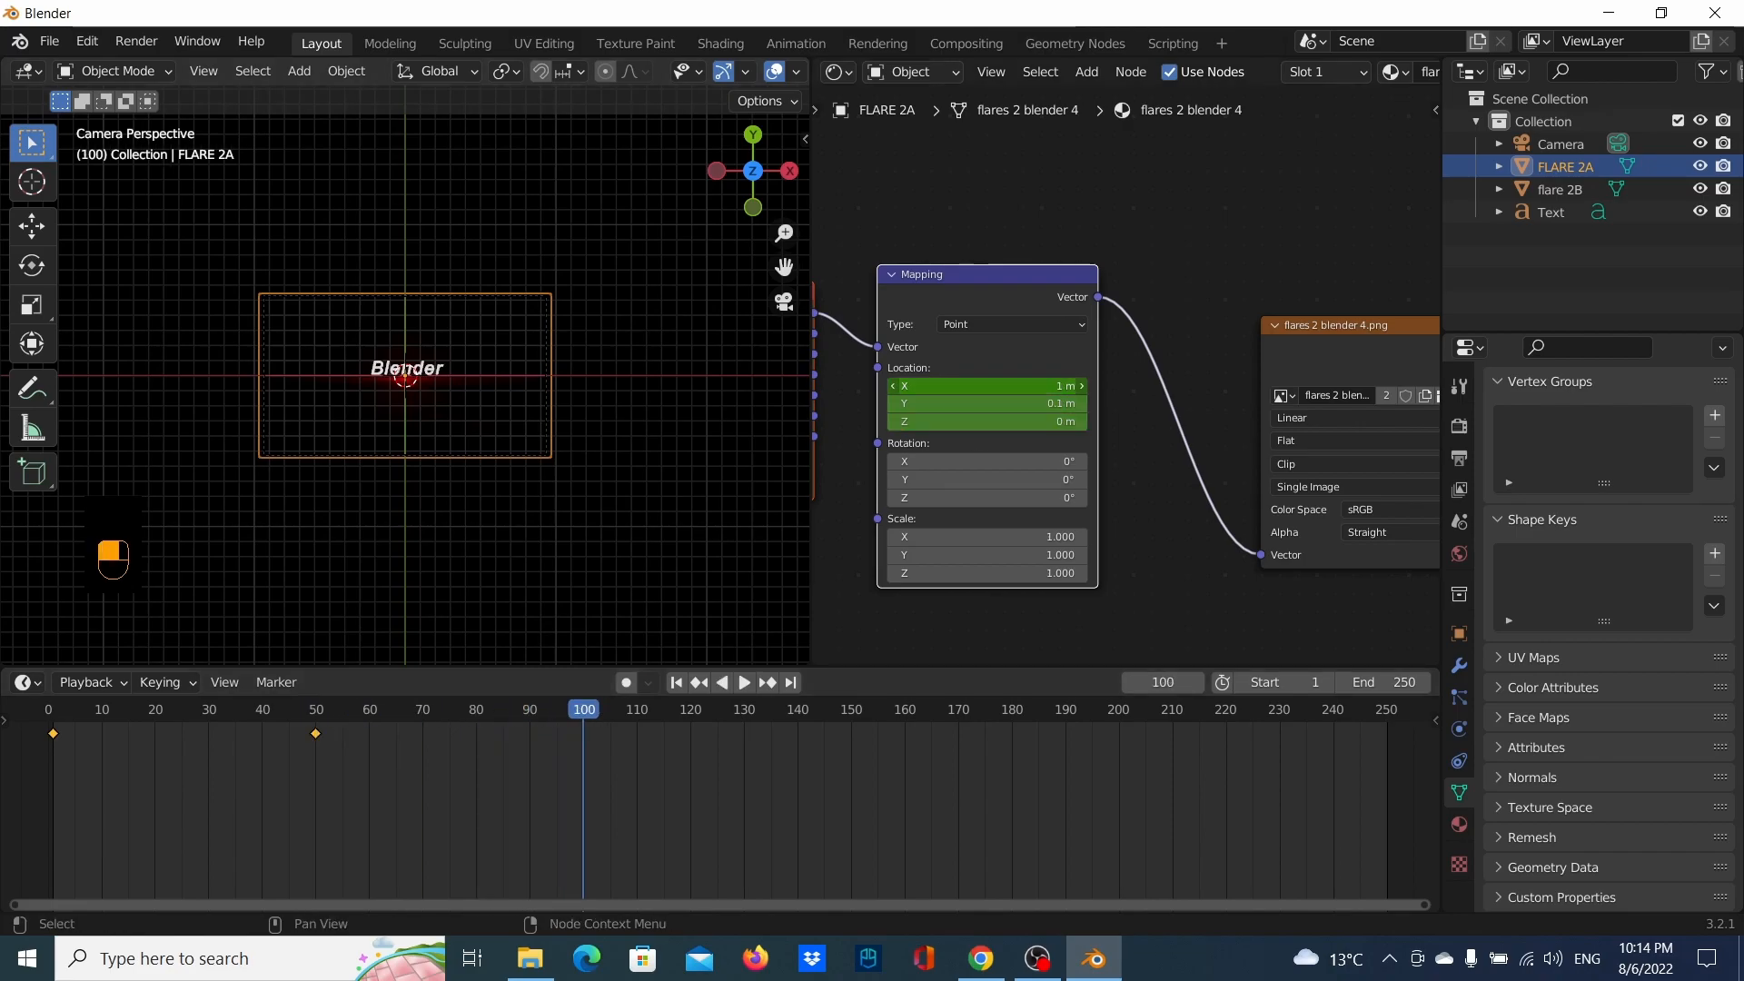
{"action": "key", "text": "BackSpace"}
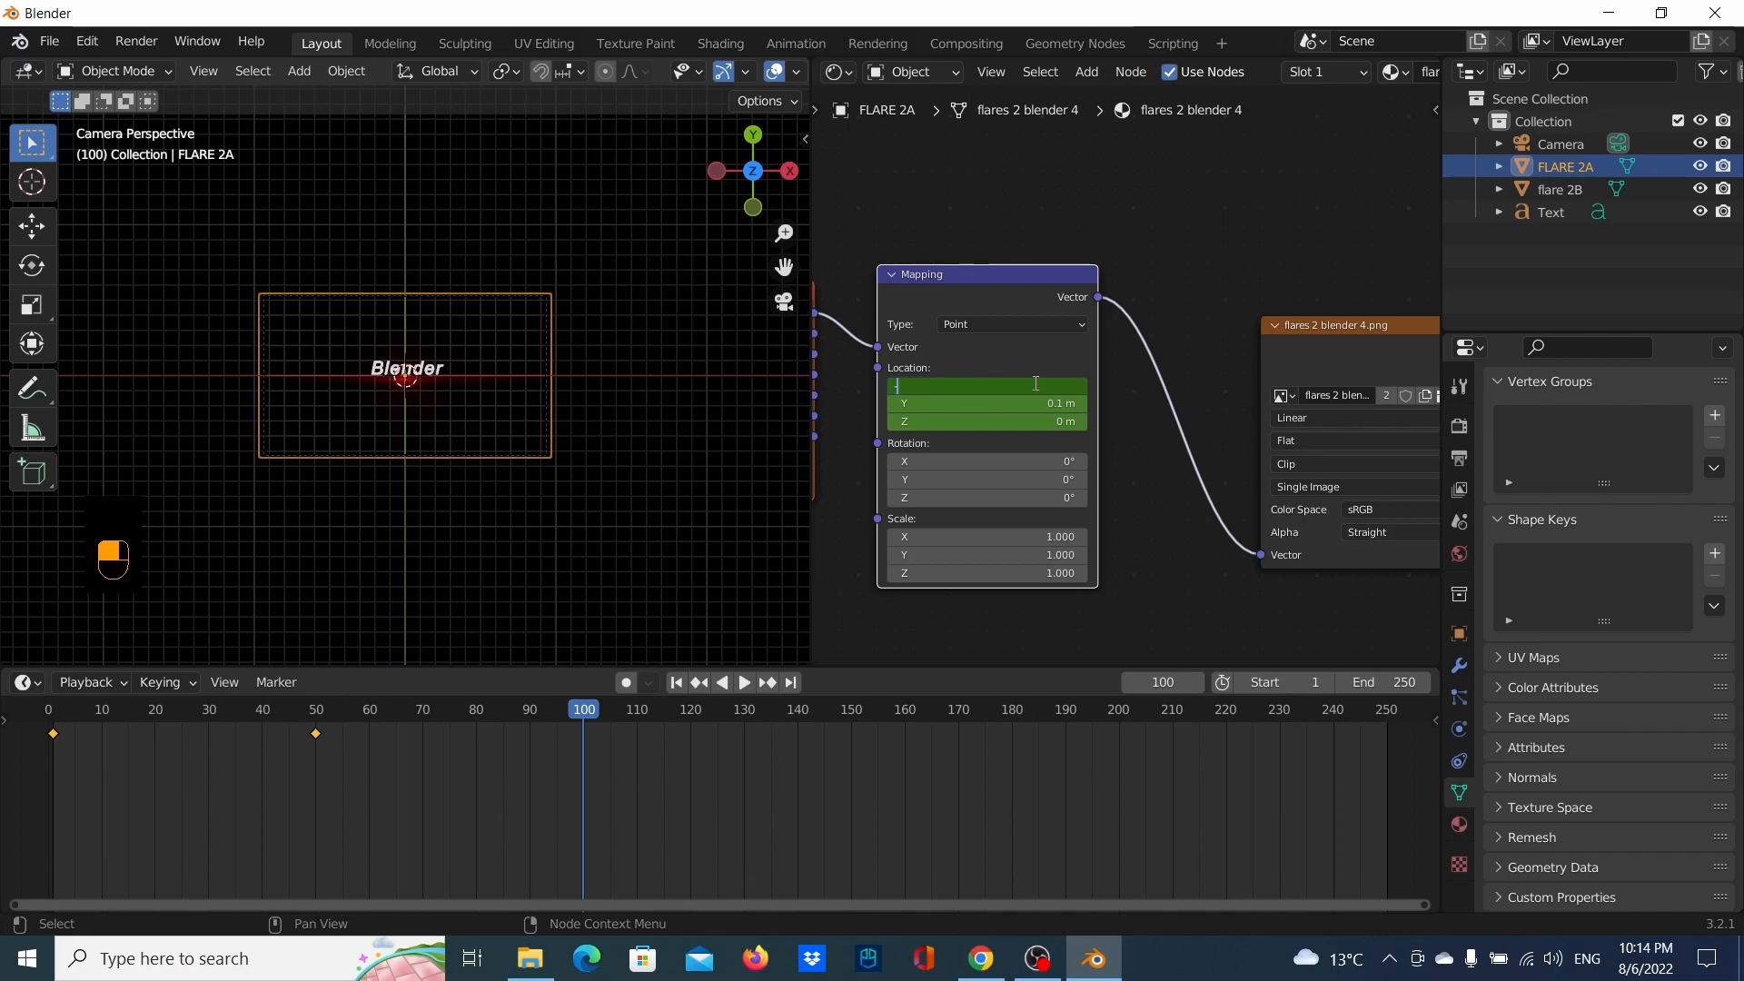
{"action": "key", "text": "Return"}
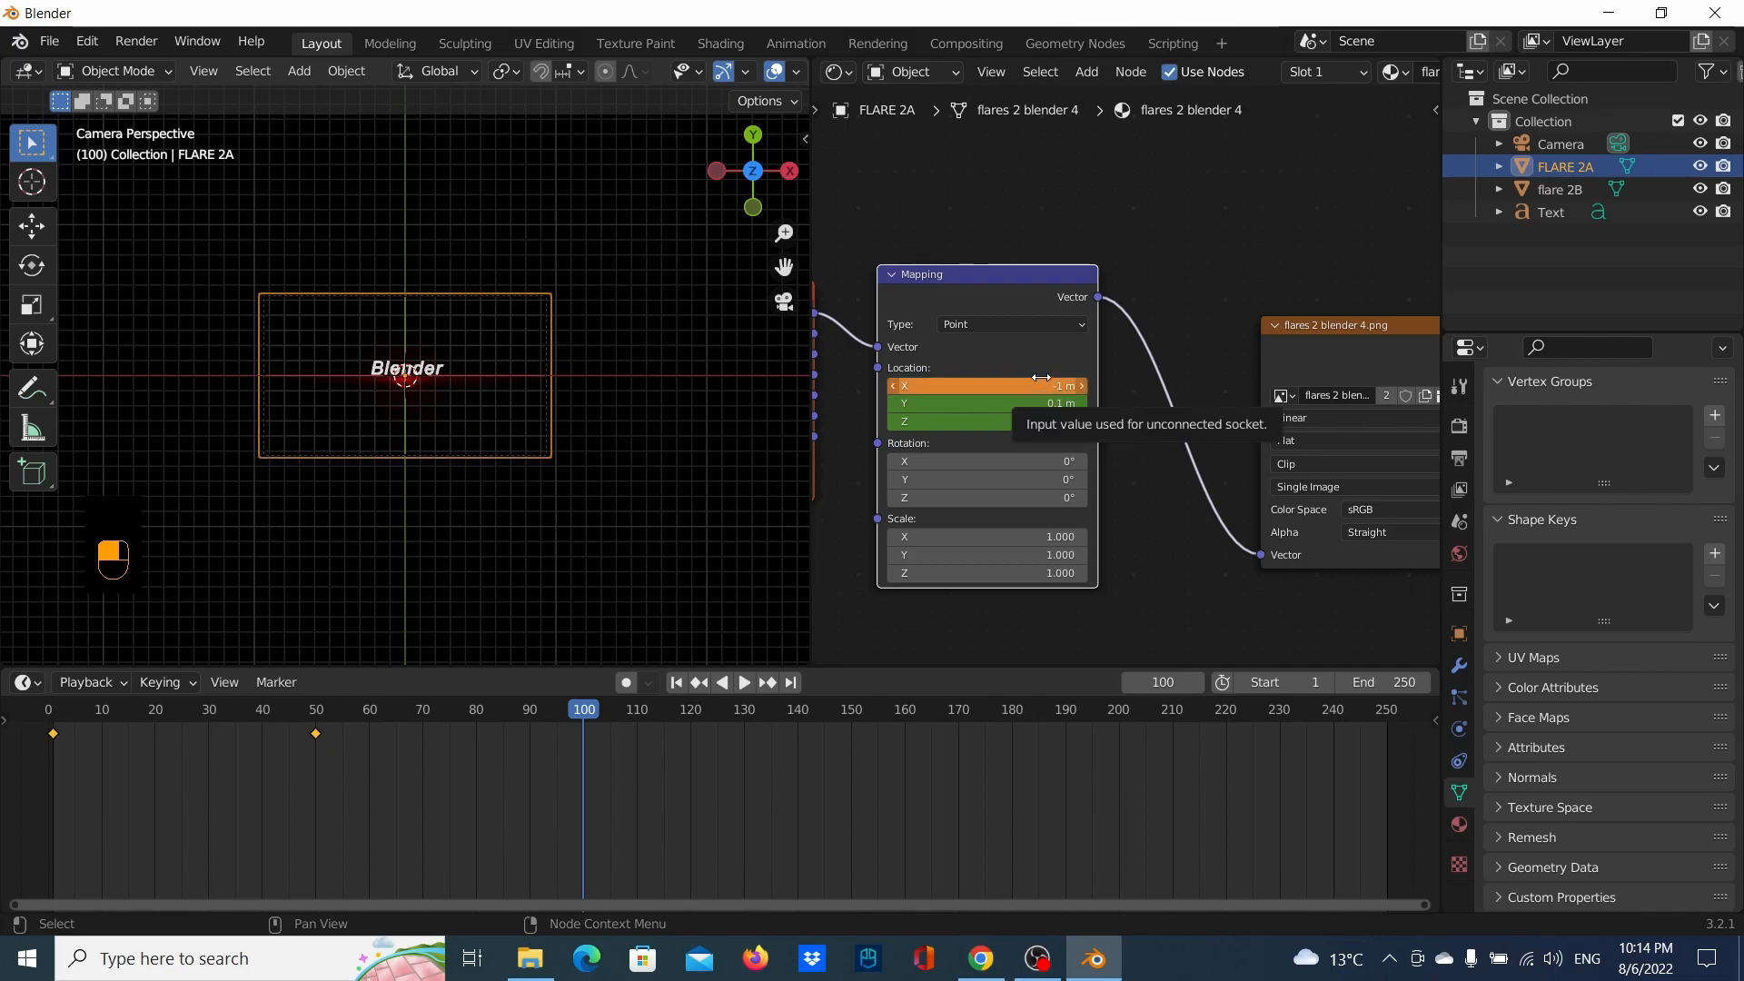
{"action": "key", "text": "i"}
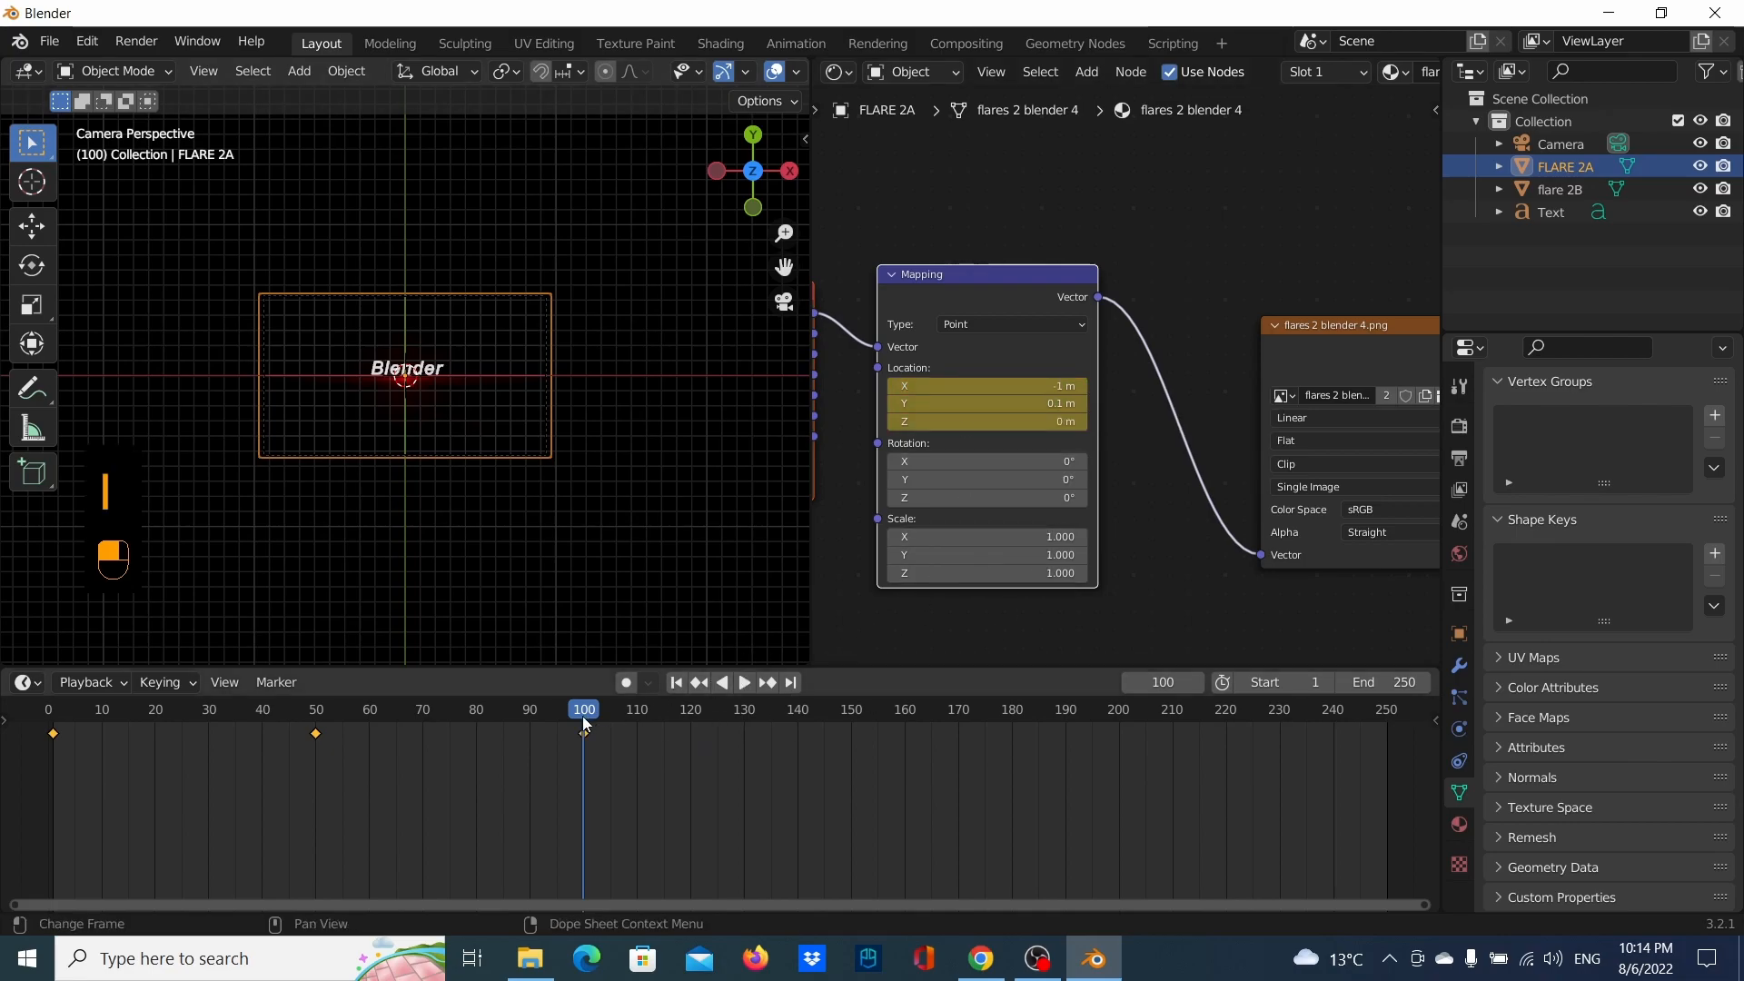
Return to frame 0, play the animation to check FLARE 2A's movement, and stop playback
{"action": "key", "text": "space"}
{"action": "left_click_drag", "start_coordinate": [834, 732], "coordinate": [852, 723]}
{"action": "key", "text": "space"}
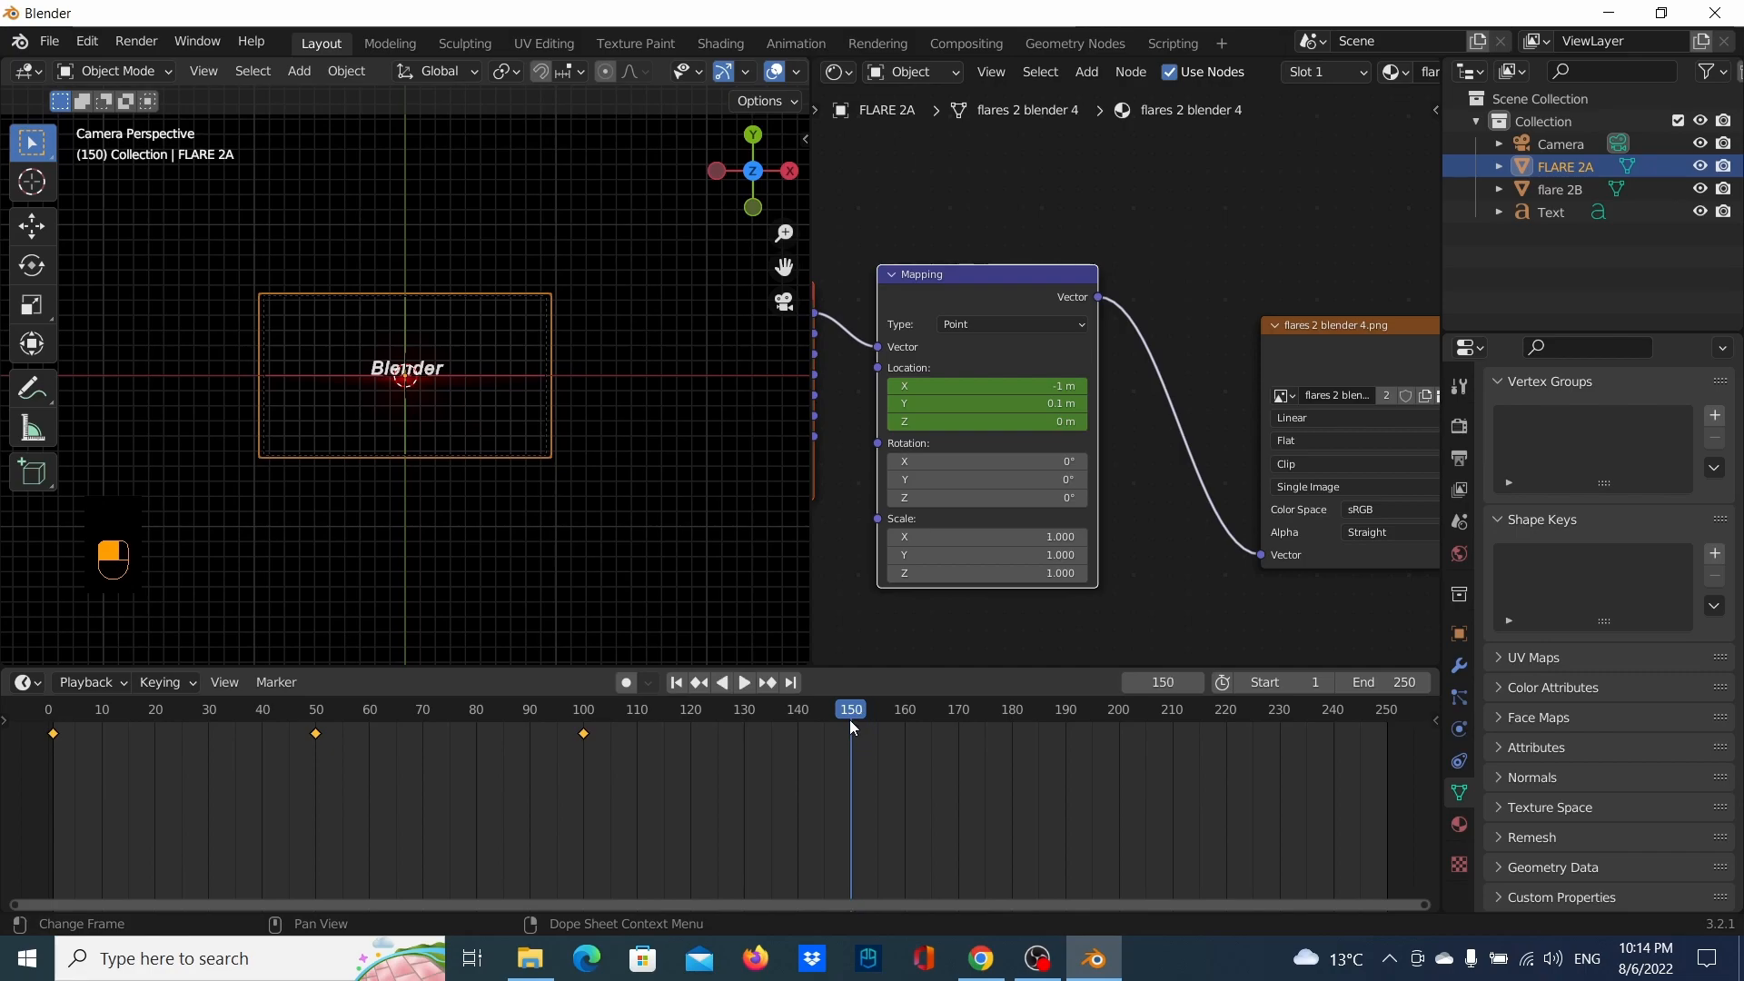
{"action": "left_click_drag", "start_coordinate": [100, 720], "coordinate": [48, 722]}
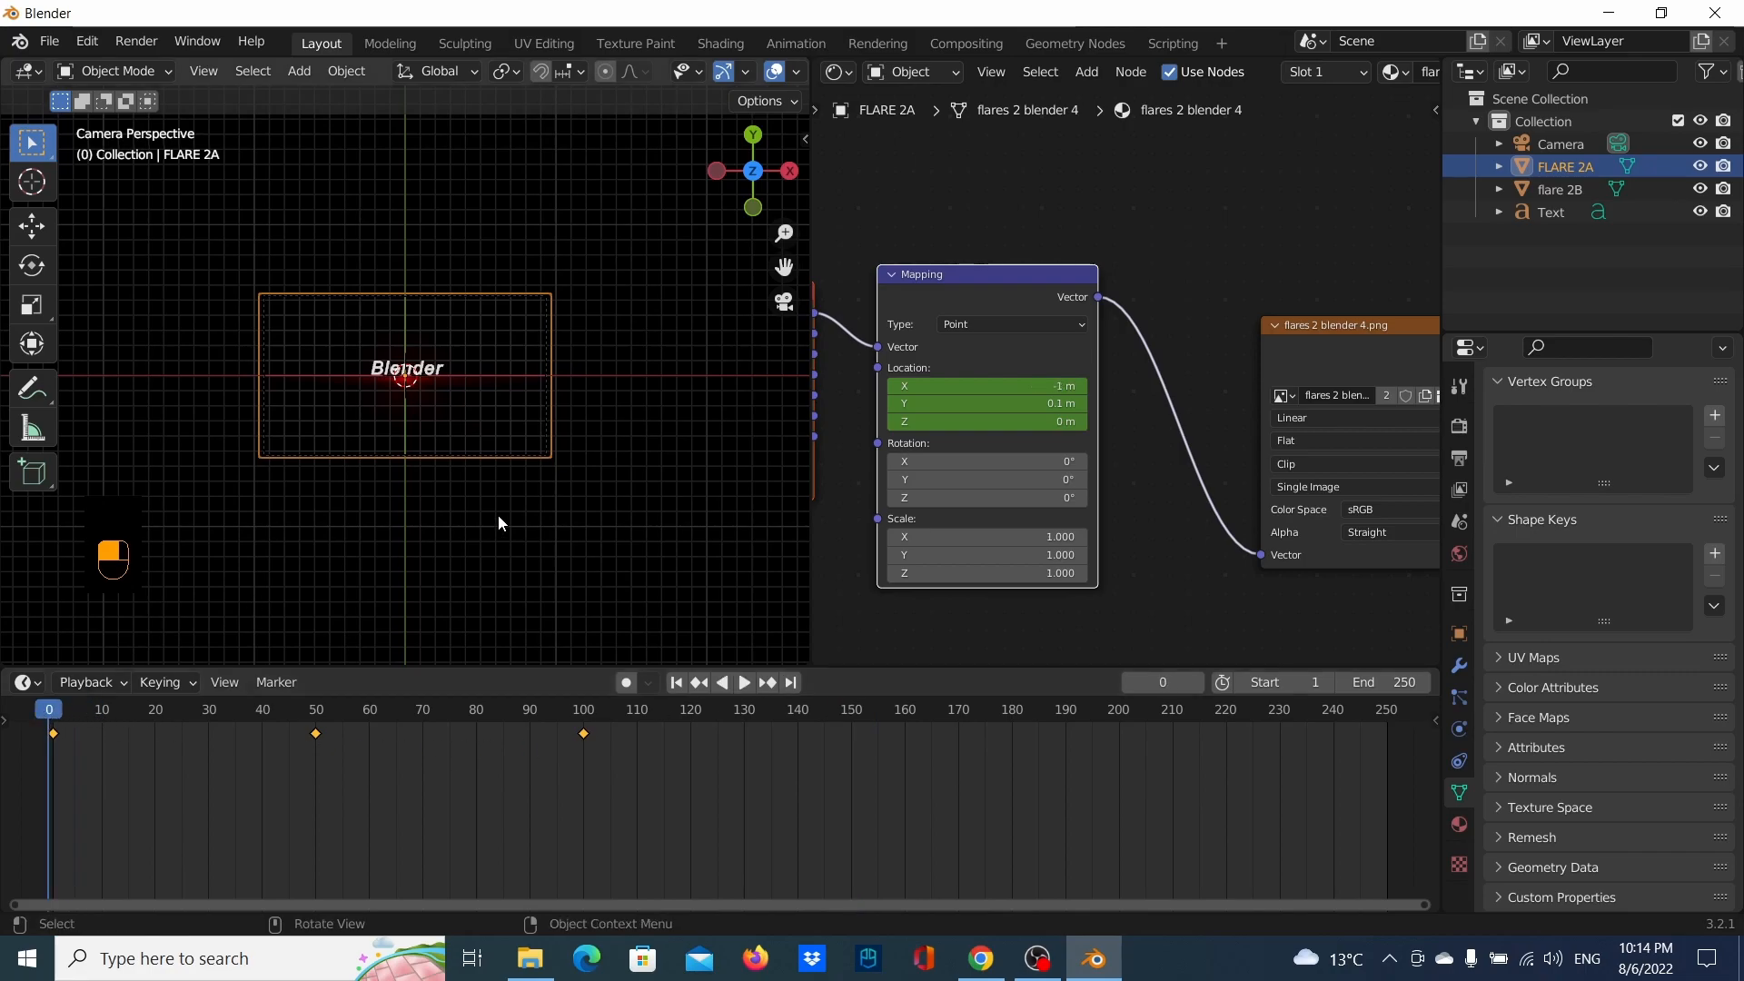
{"action": "left_click", "coordinate": [742, 691]}
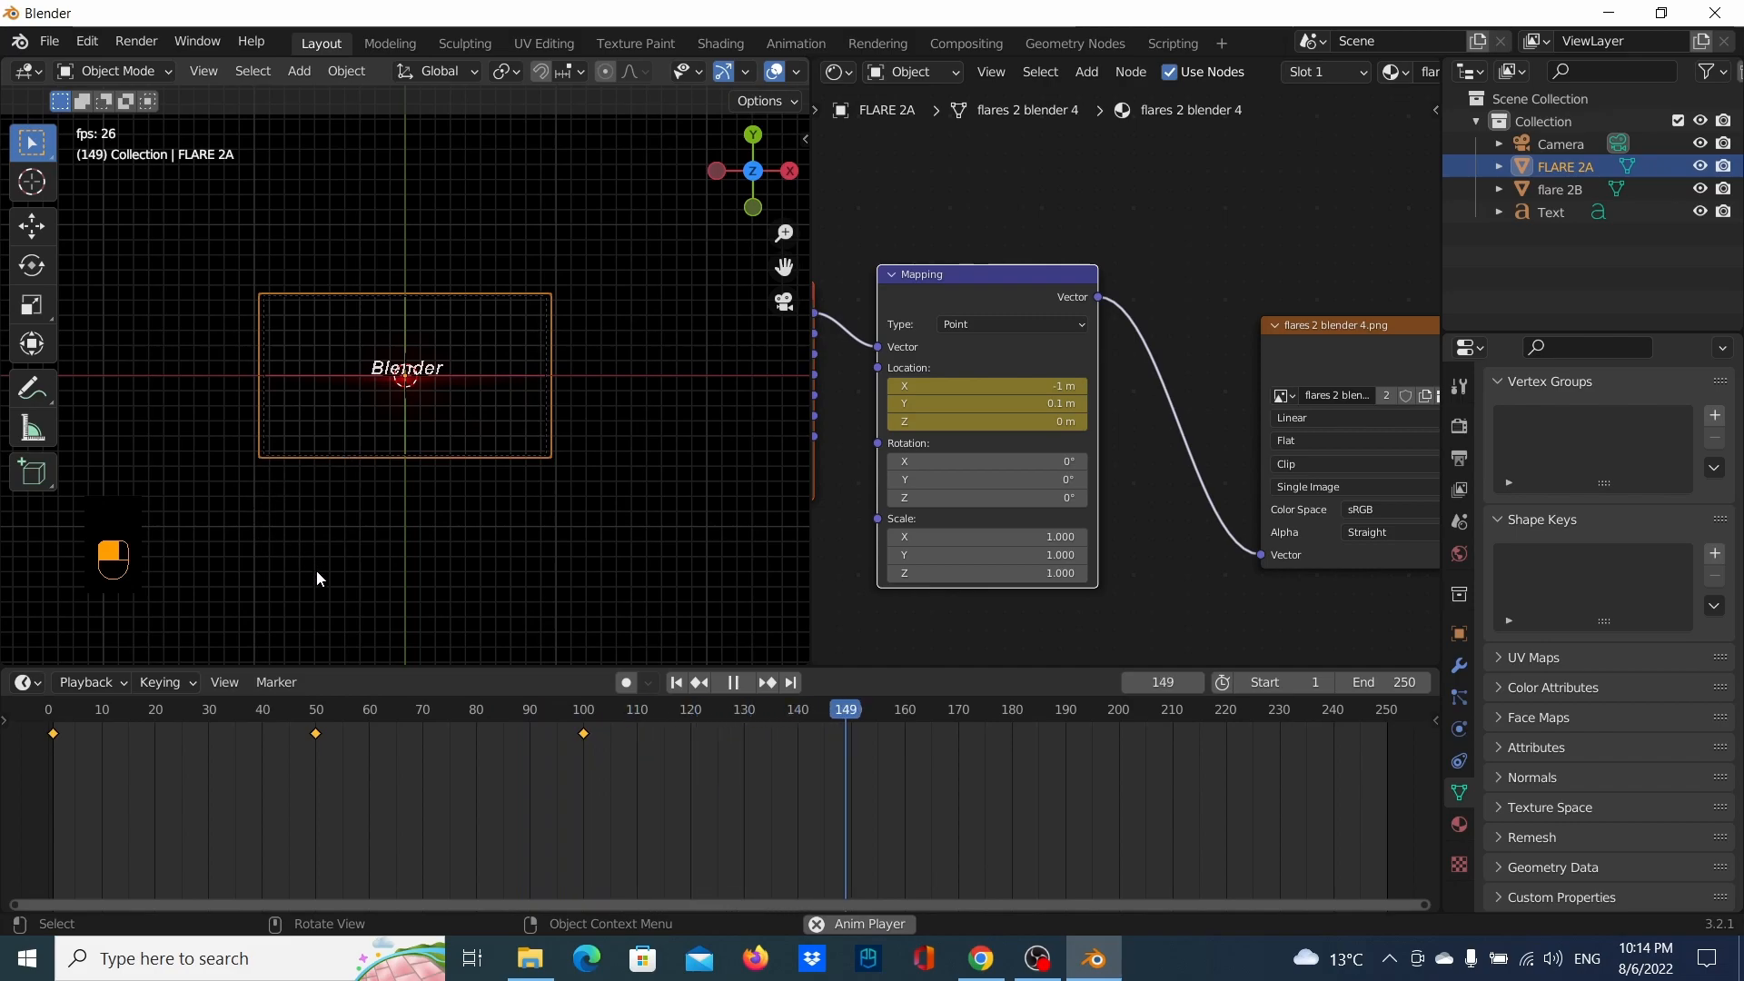
{"action": "left_click", "coordinate": [732, 682]}
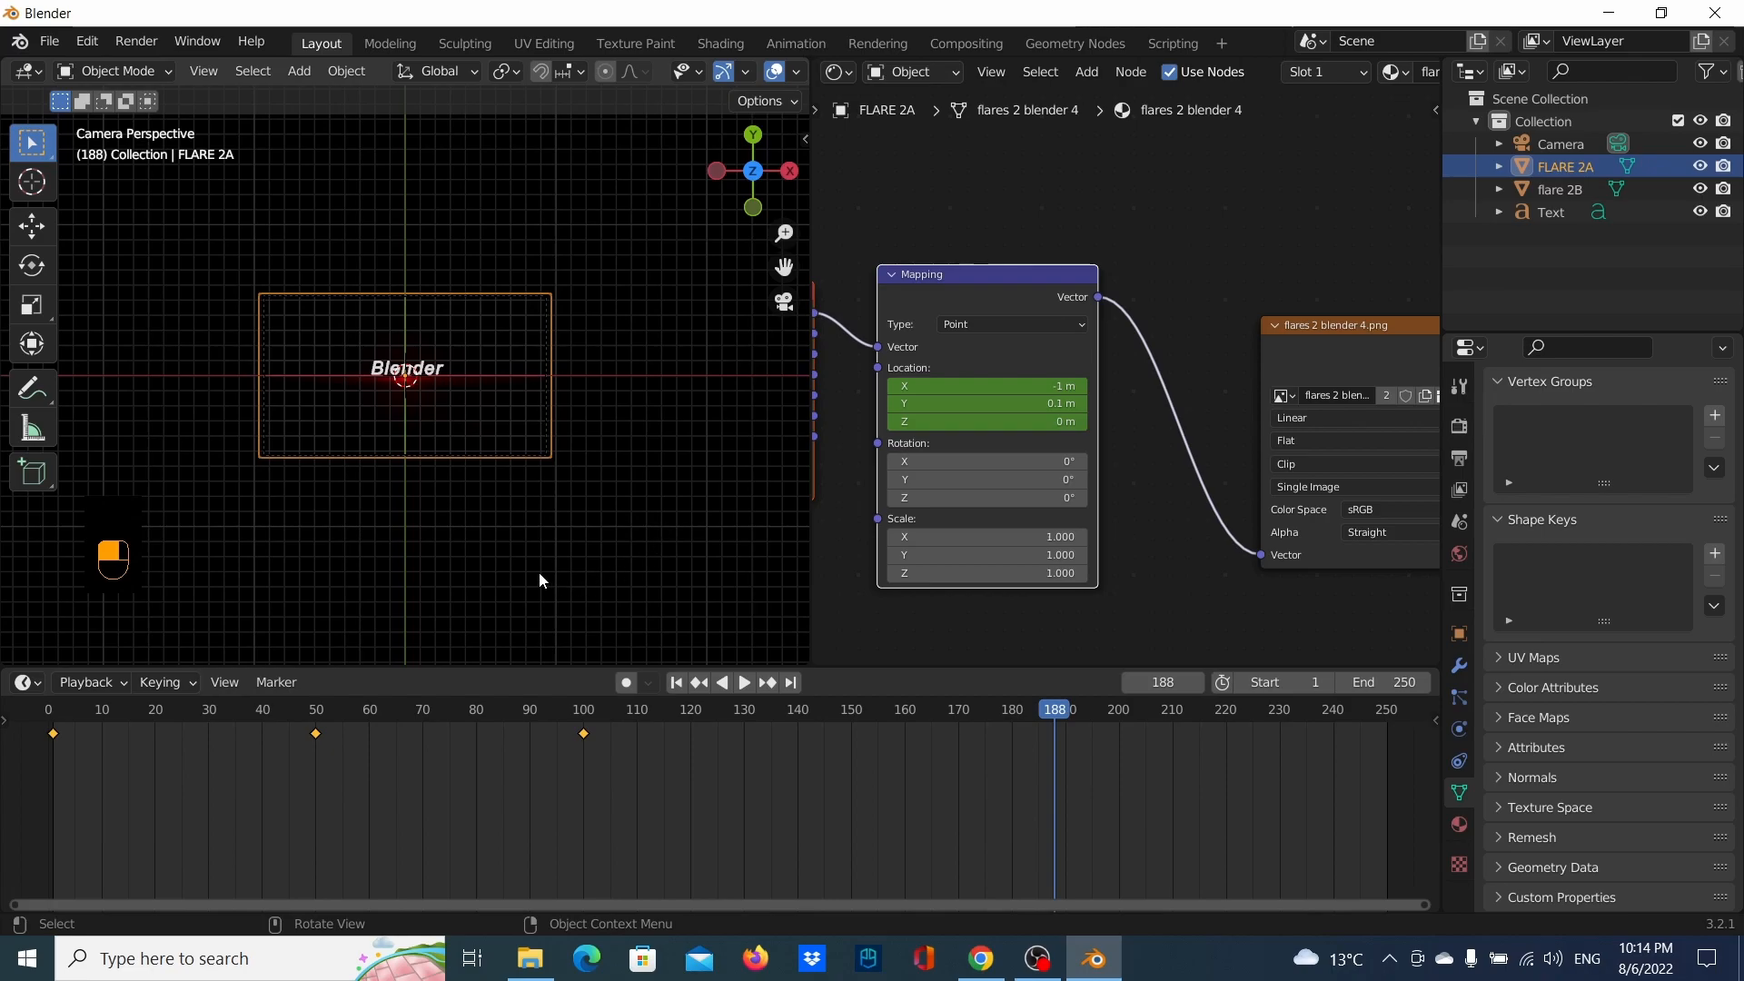
Select flare 2B and move the playhead back to frame 0
{"action": "left_click", "coordinate": [1558, 190]}
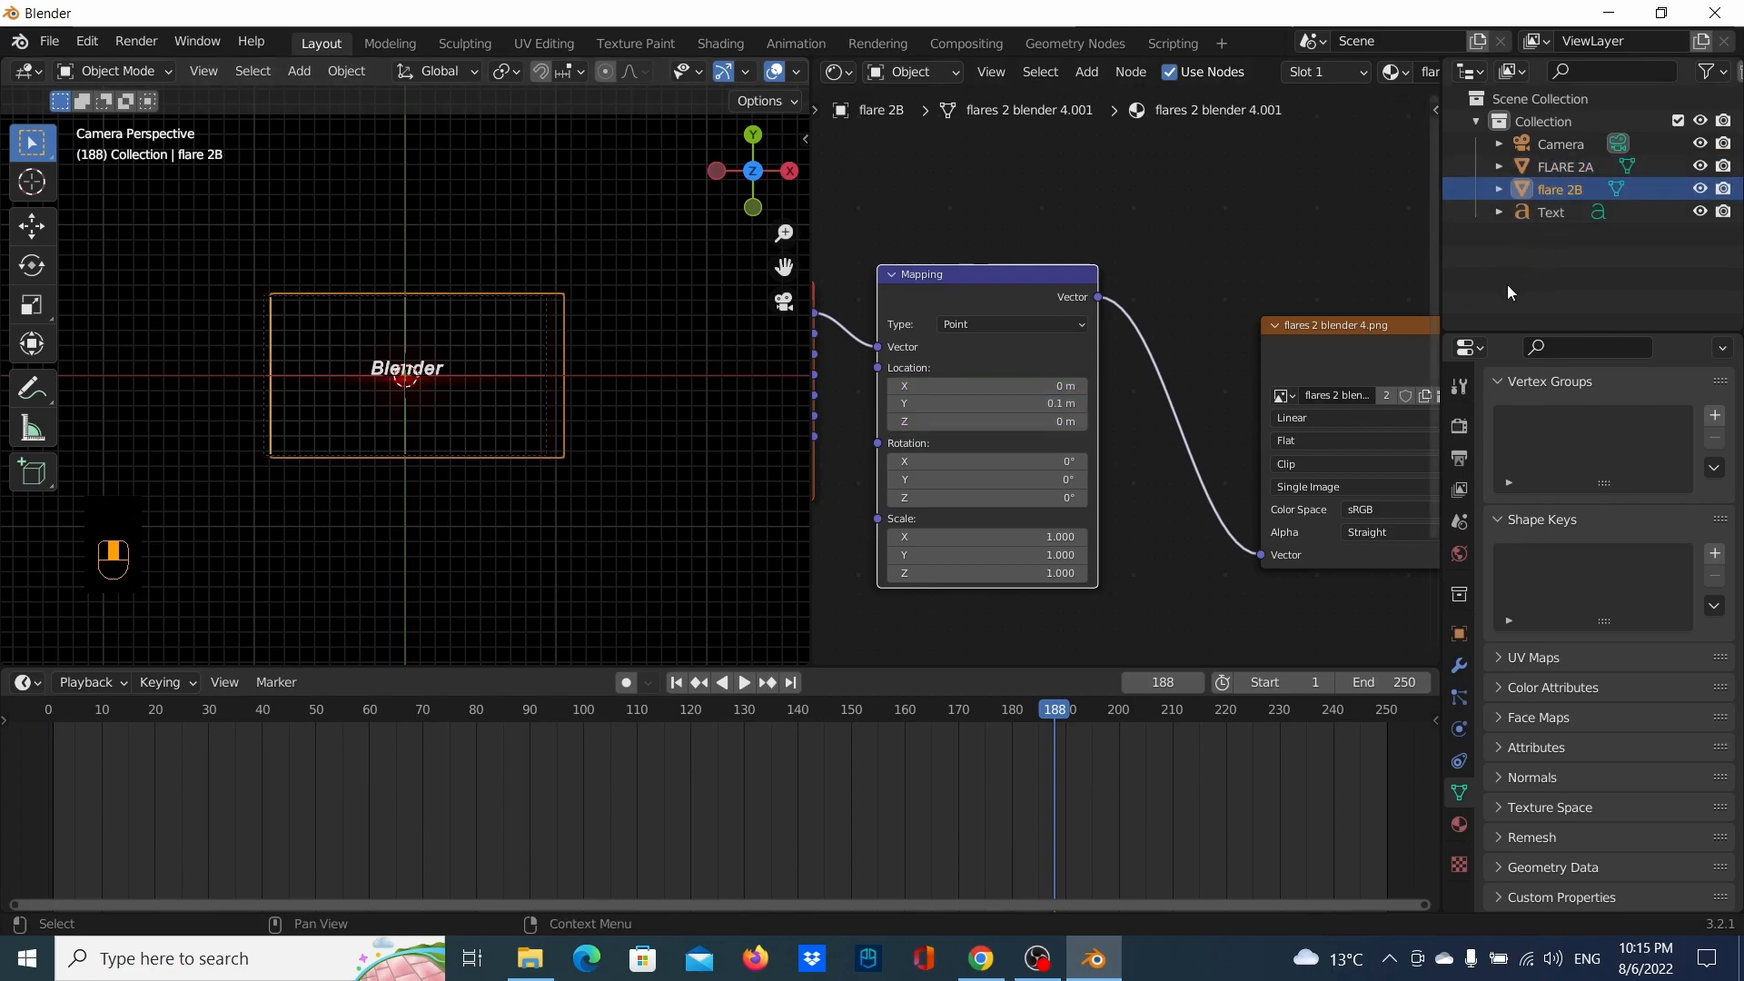
{"action": "scroll", "coordinate": [420, 510], "scroll_direction": "up", "scroll_amount": 1}
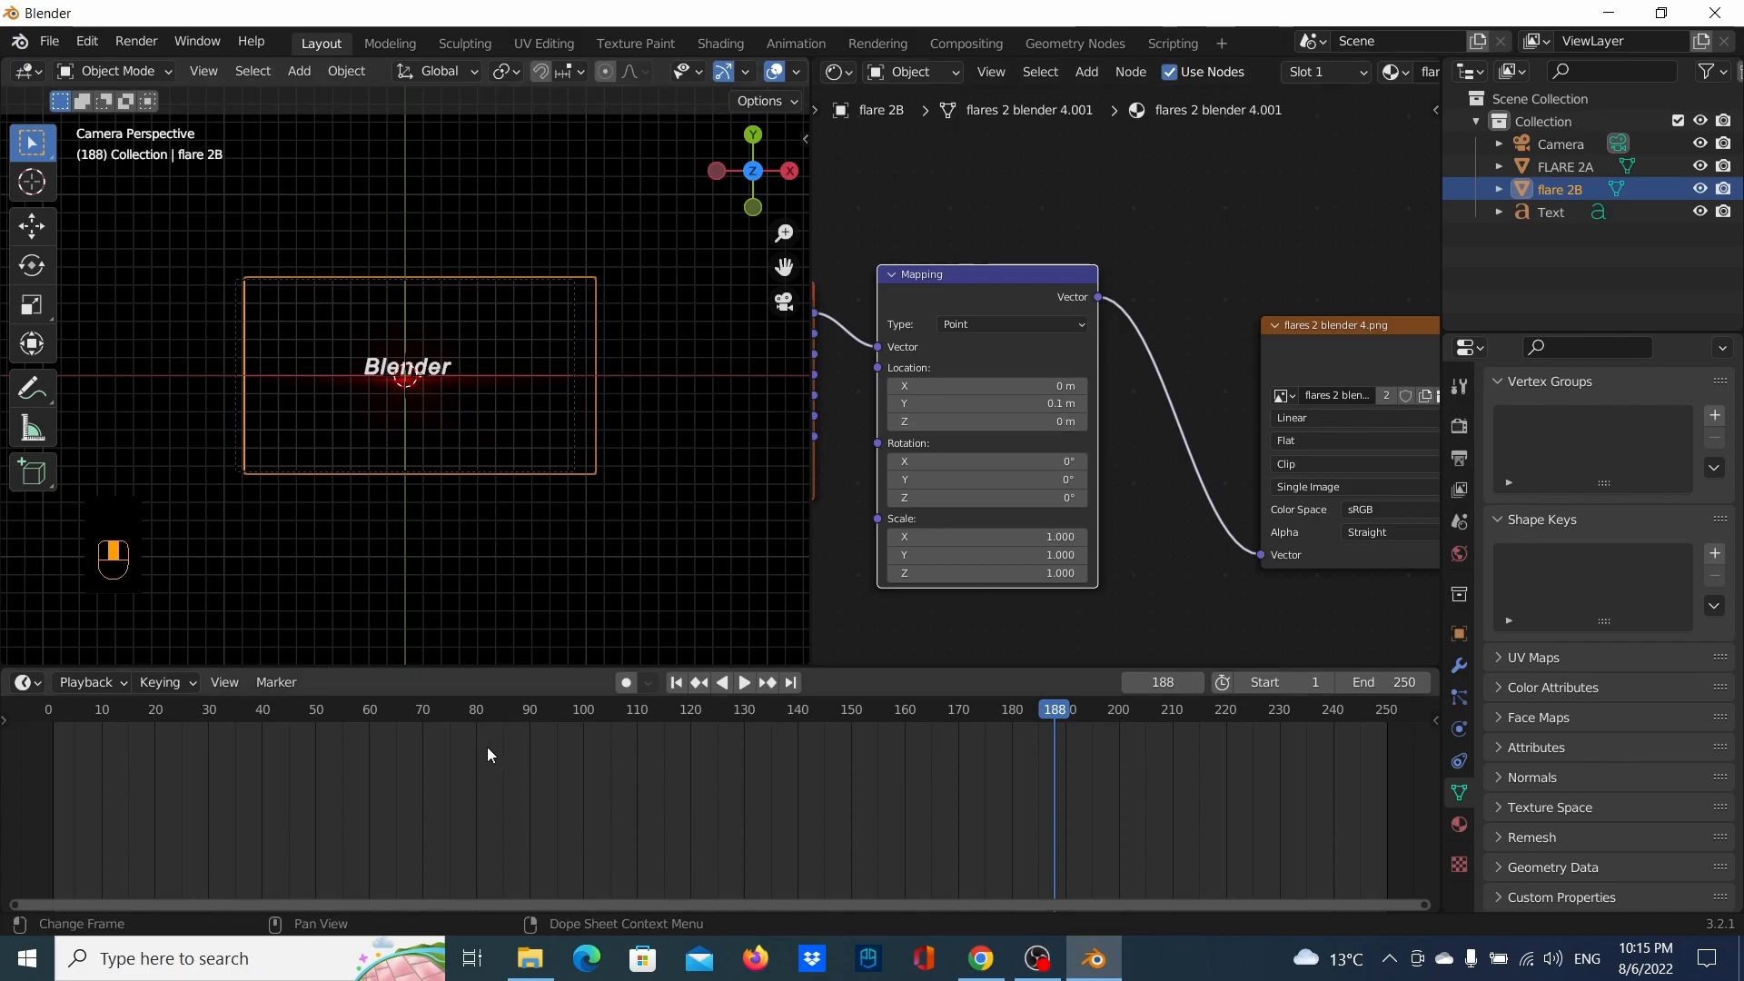
{"action": "left_click_drag", "start_coordinate": [107, 715], "coordinate": [48, 718]}
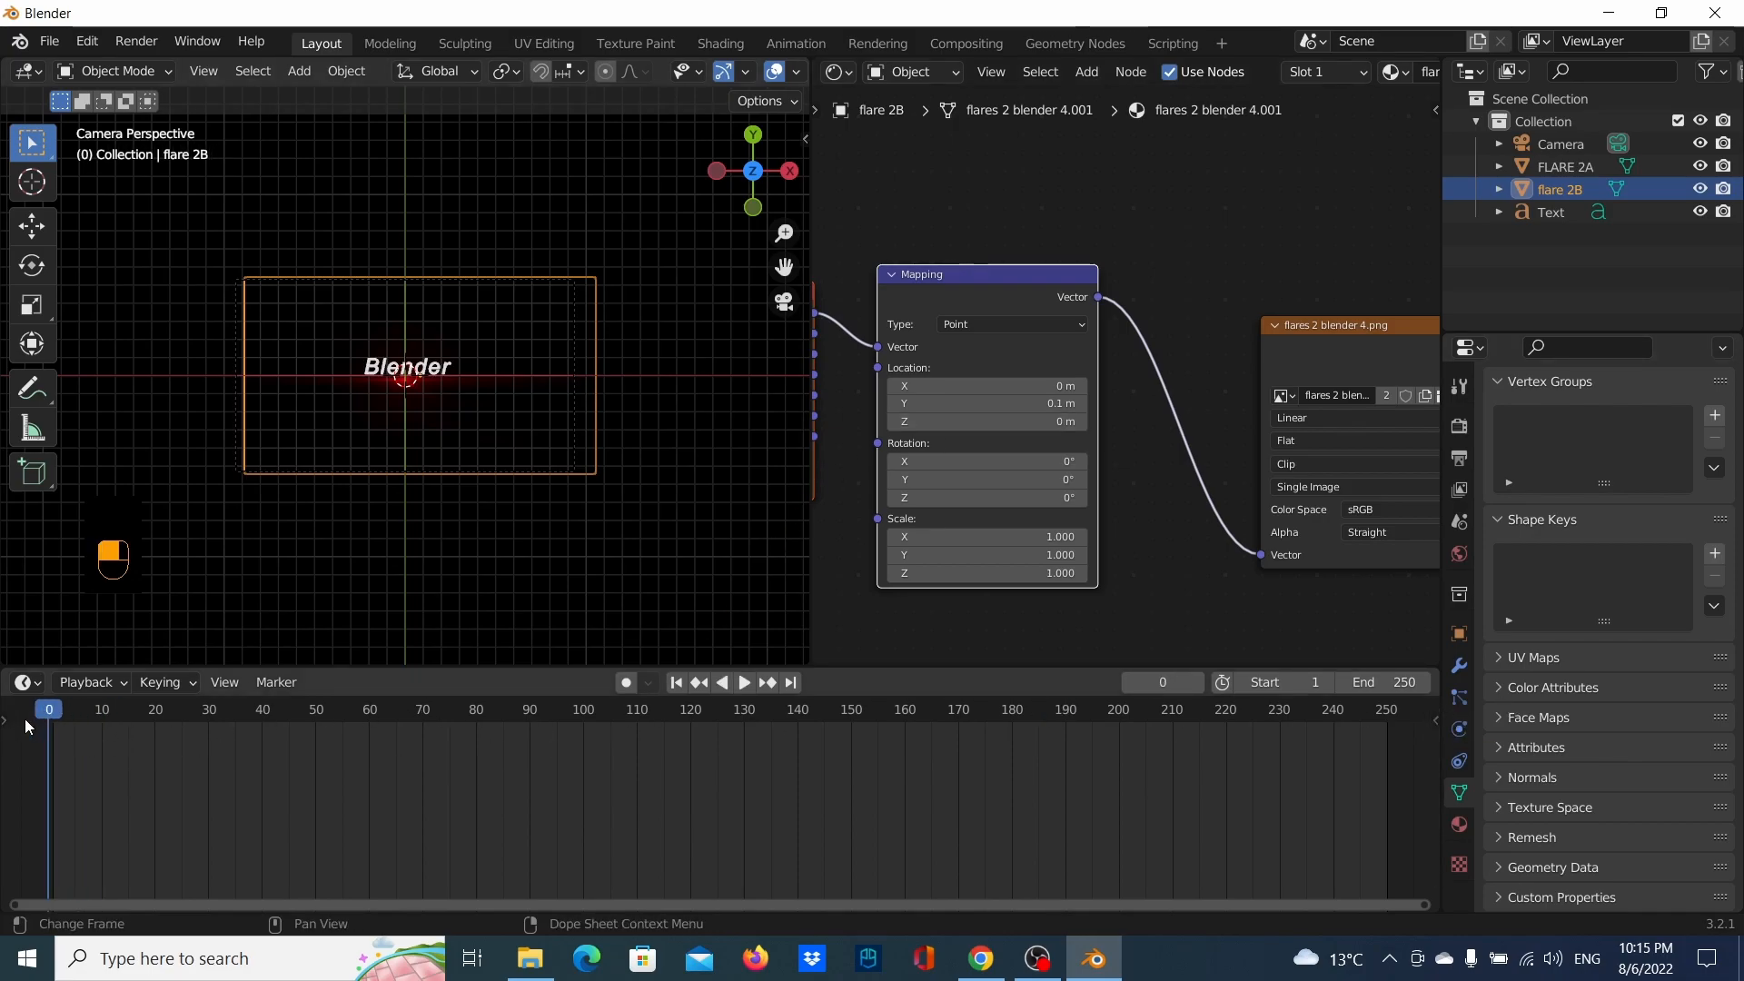
{"action": "mouse_move", "coordinate": [43, 714]}
{"action": "left_mouse_down"}
{"action": "mouse_move", "coordinate": [248, 713]}
{"action": "mouse_move", "coordinate": [49, 713]}
{"action": "left_mouse_up"}
Select FLARE 2A and set its Mapping node's X location to 1 m at frame 0
{"action": "left_click", "coordinate": [1523, 166]}
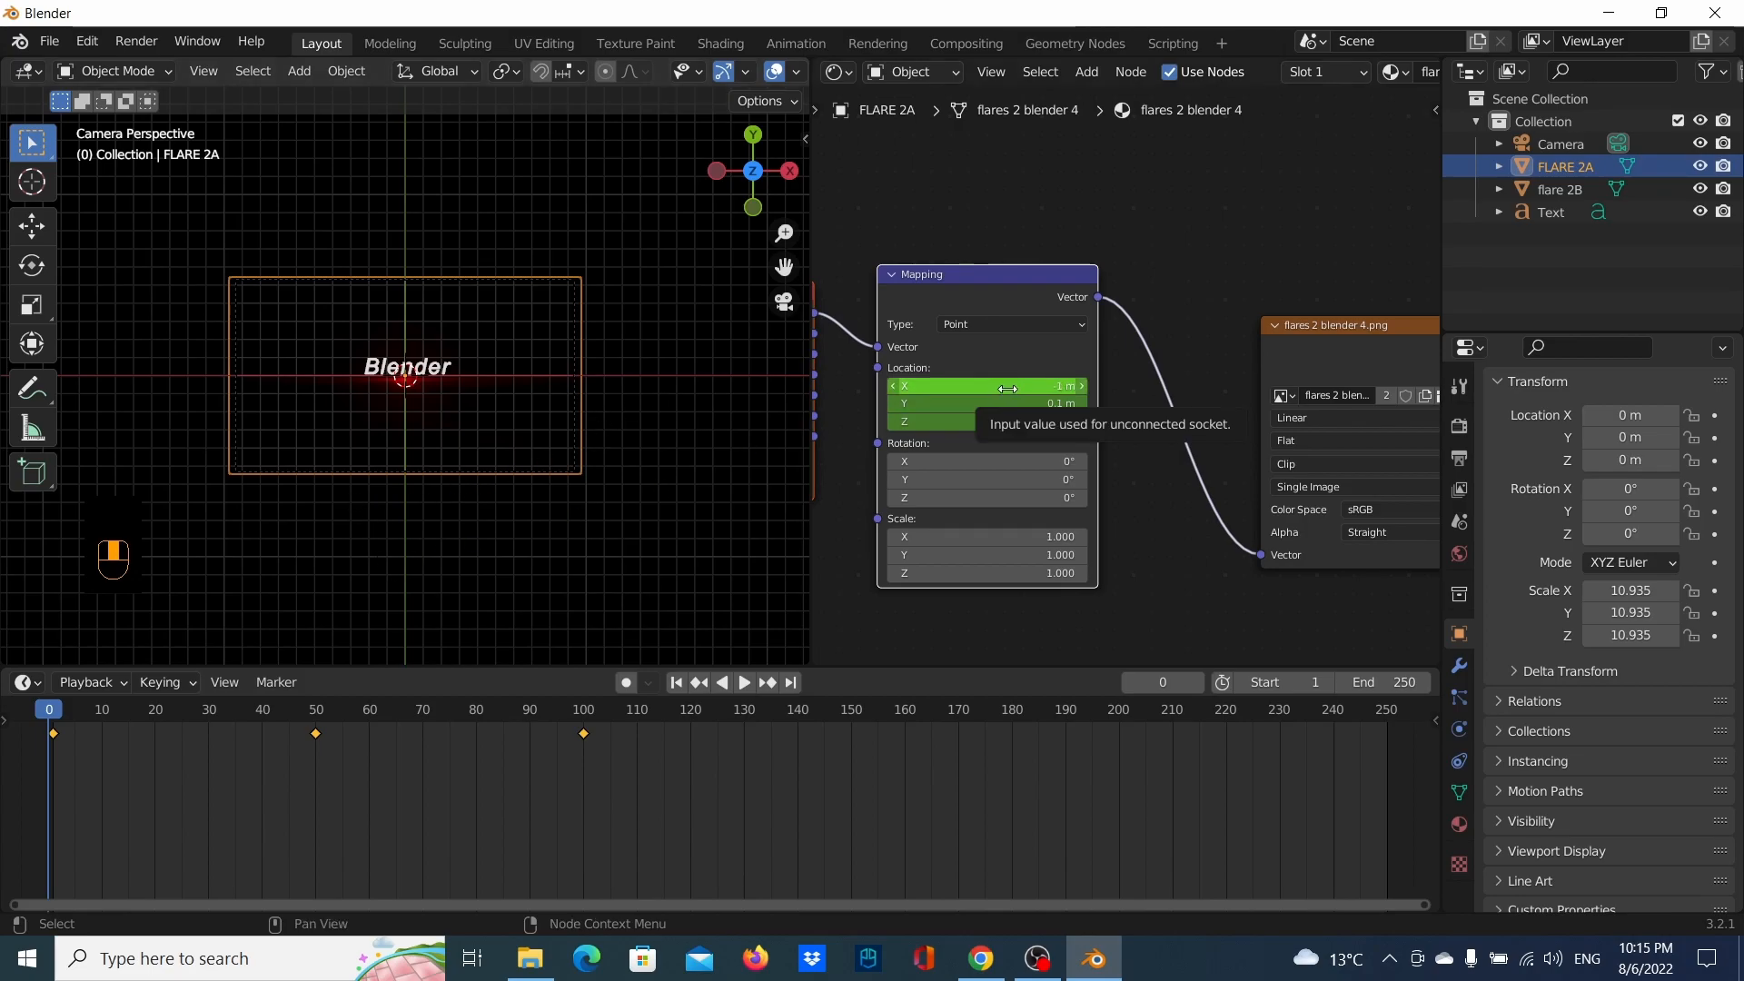
{"action": "key", "text": "minus"}
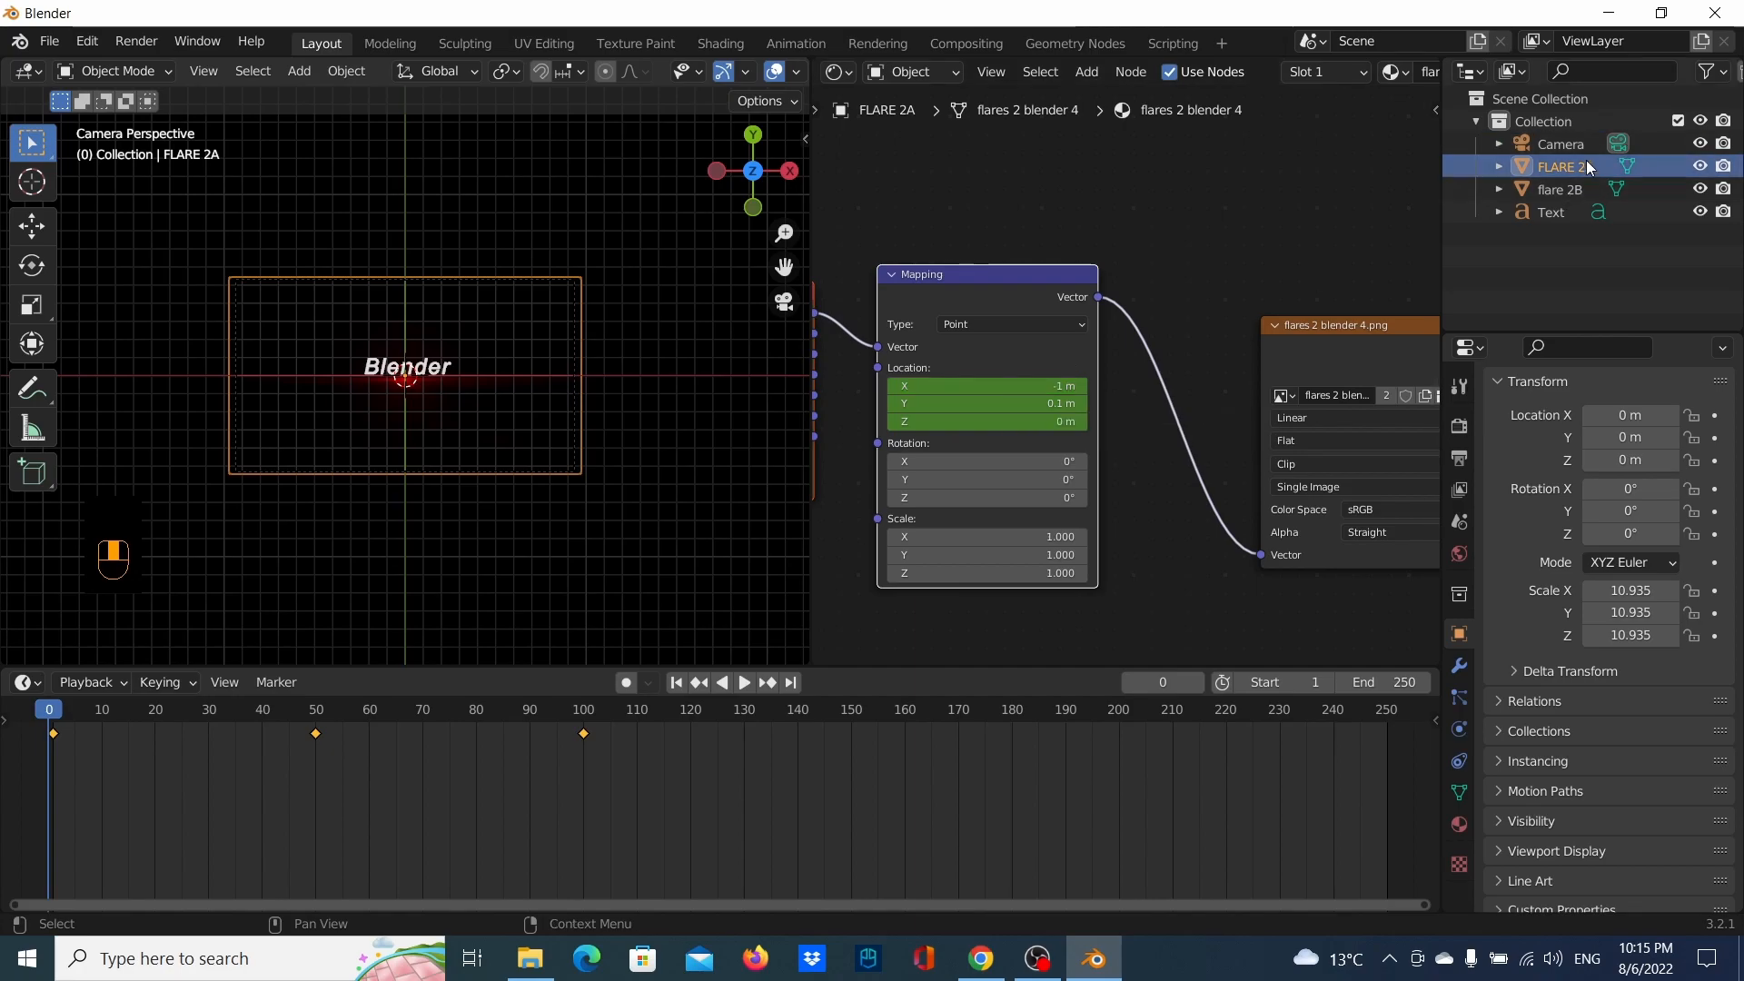
{"action": "left_click", "coordinate": [966, 382]}
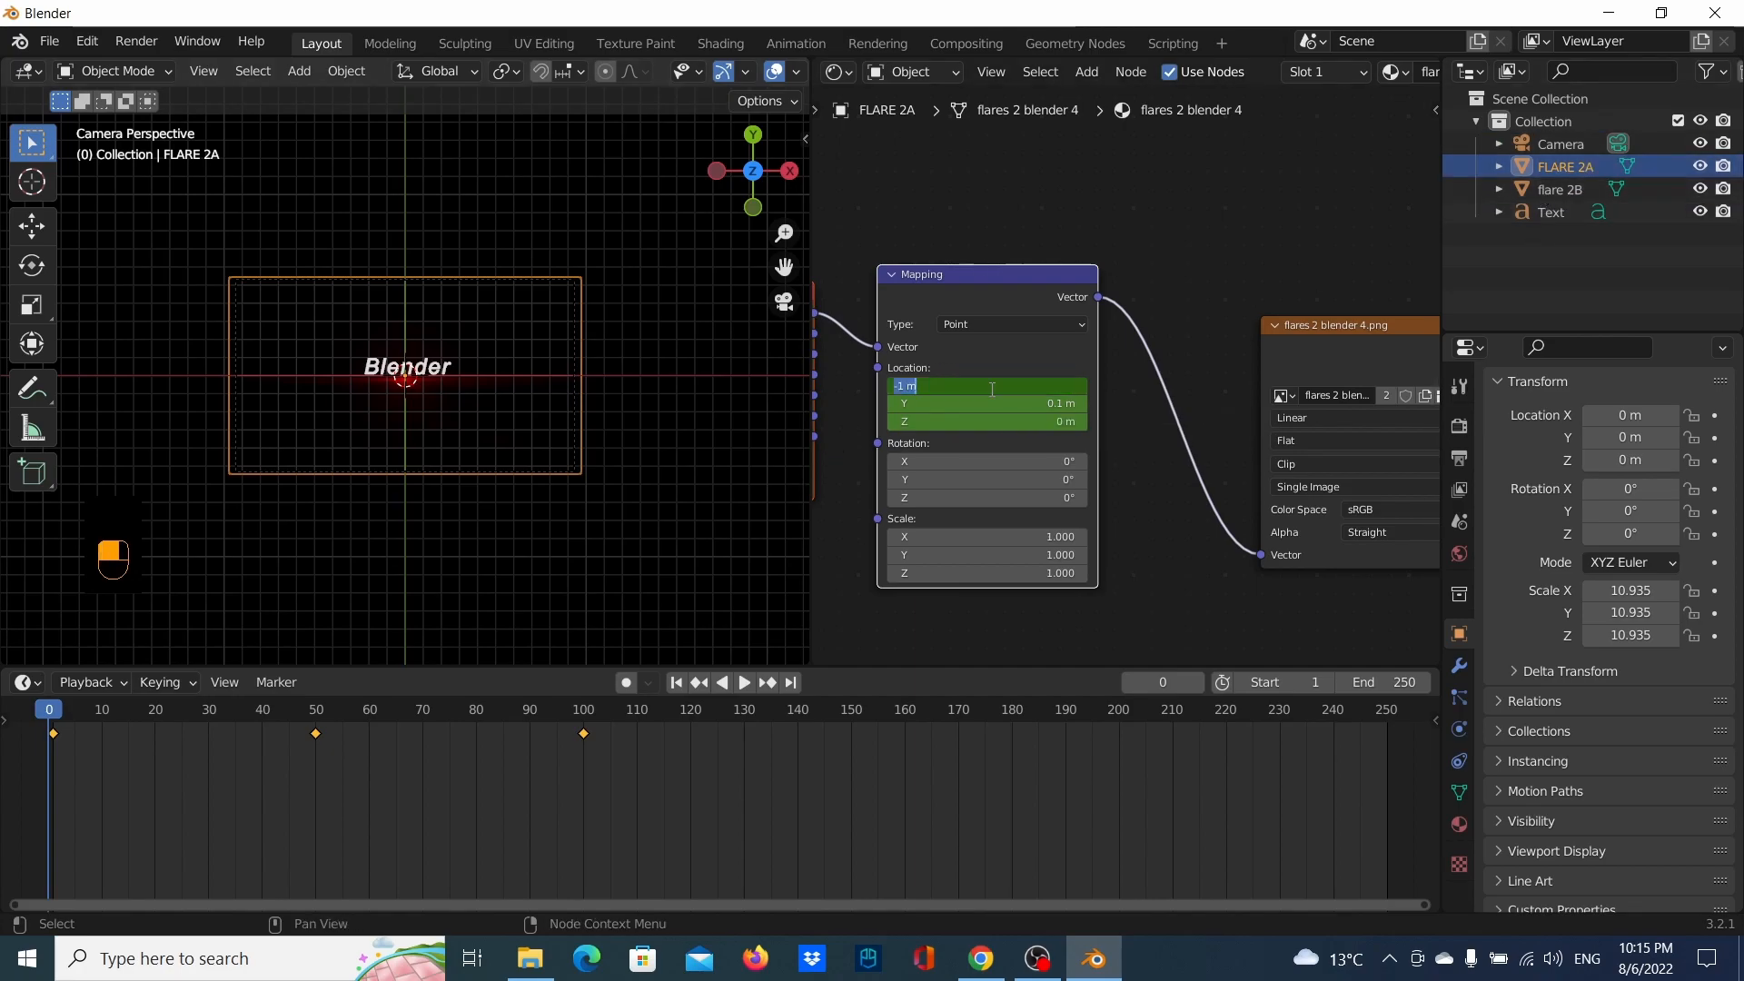
{"action": "type", "text": "1"}
{"action": "key", "text": "Return"}
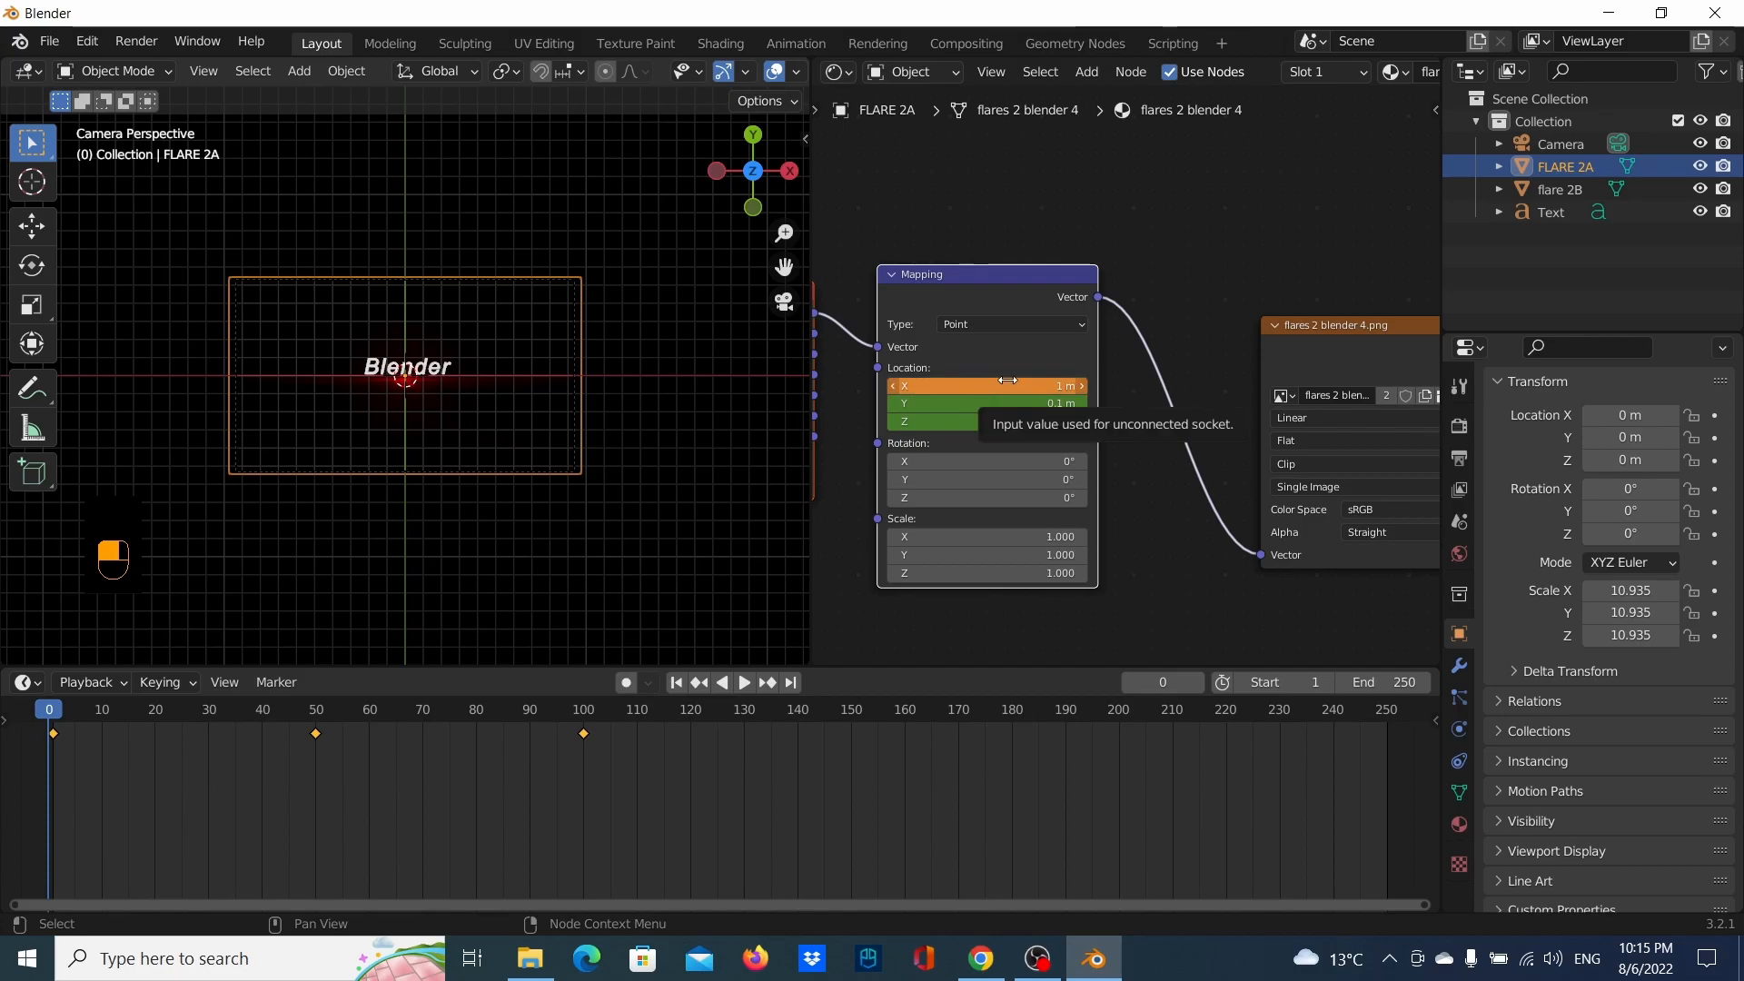
Select flare 2B and shift its Mapping node's X location so the flare moves away from the text
{"action": "left_click", "coordinate": [1573, 188]}
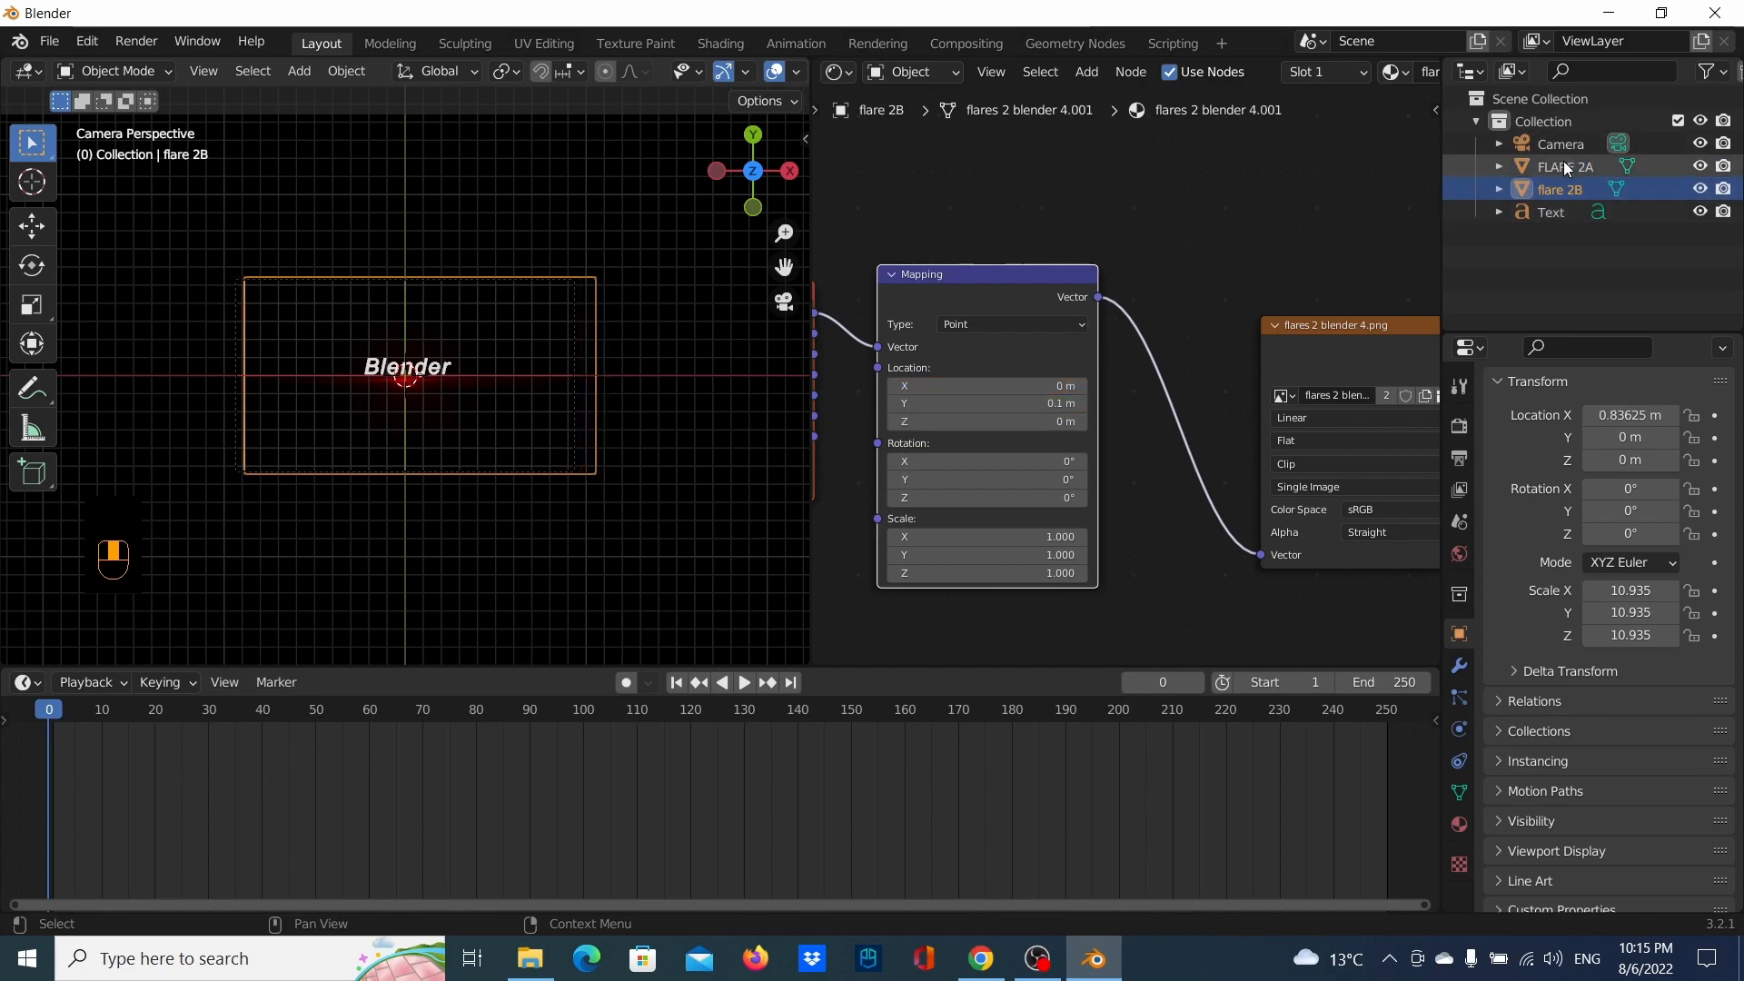
{"action": "left_click", "coordinate": [1562, 162]}
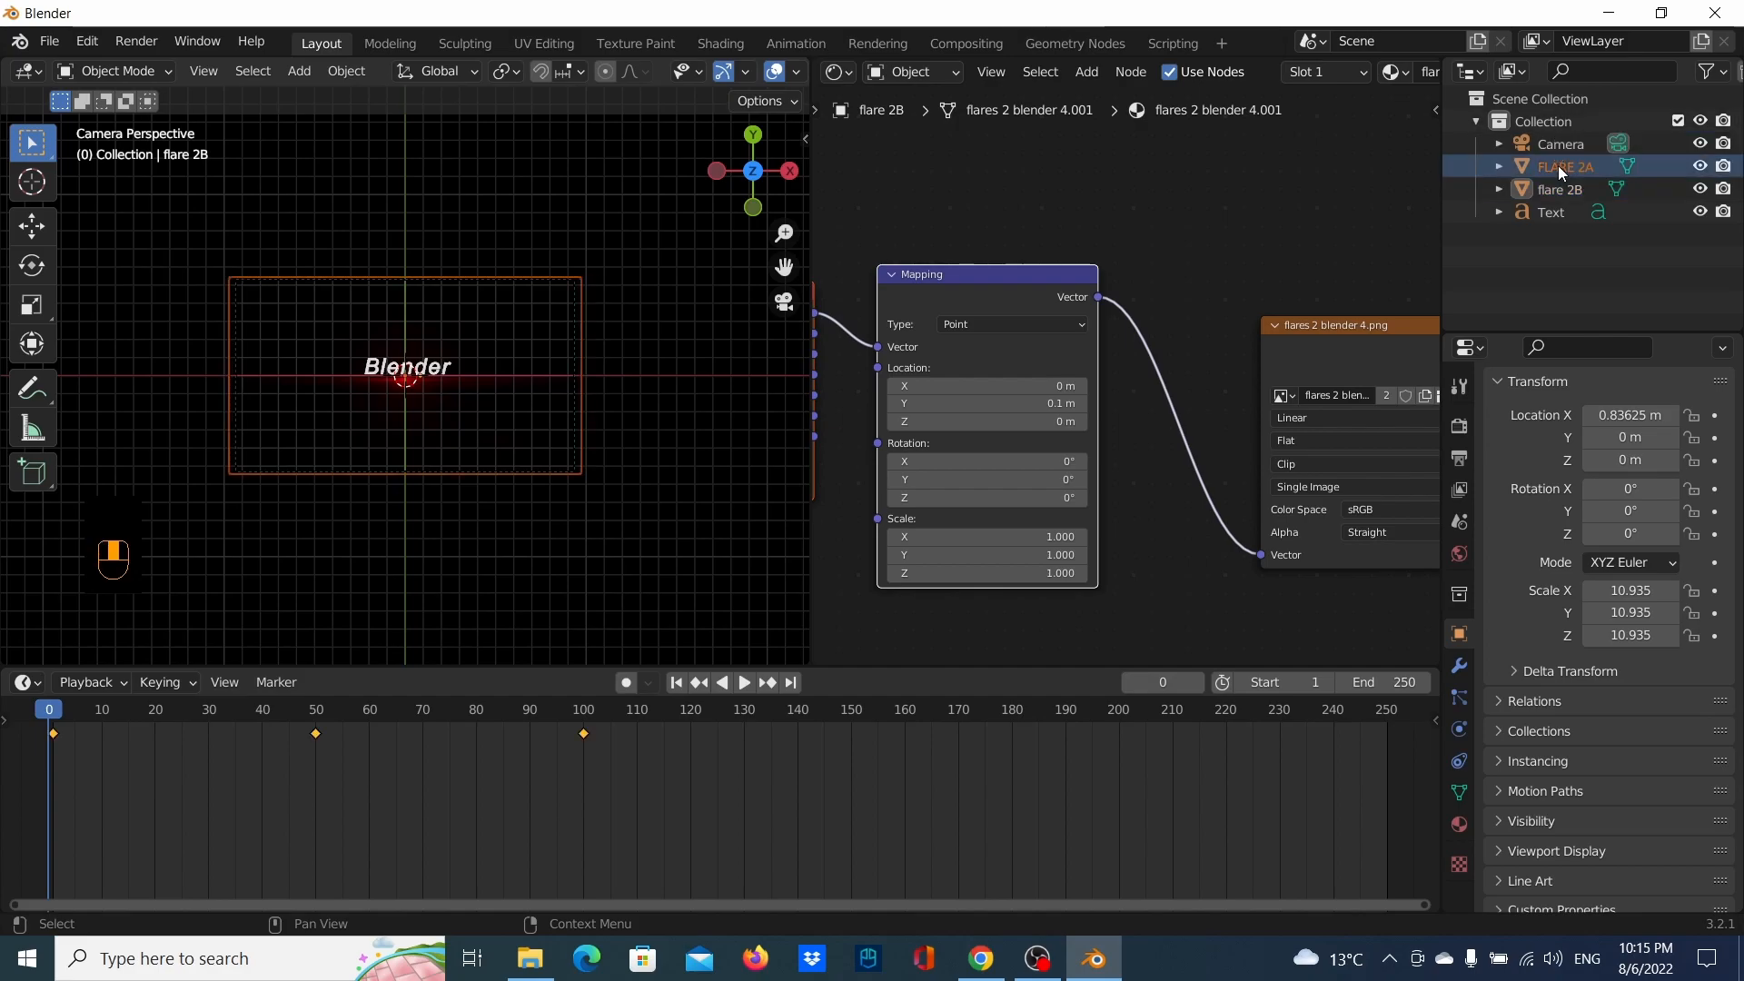
{"action": "left_click", "coordinate": [1555, 187]}
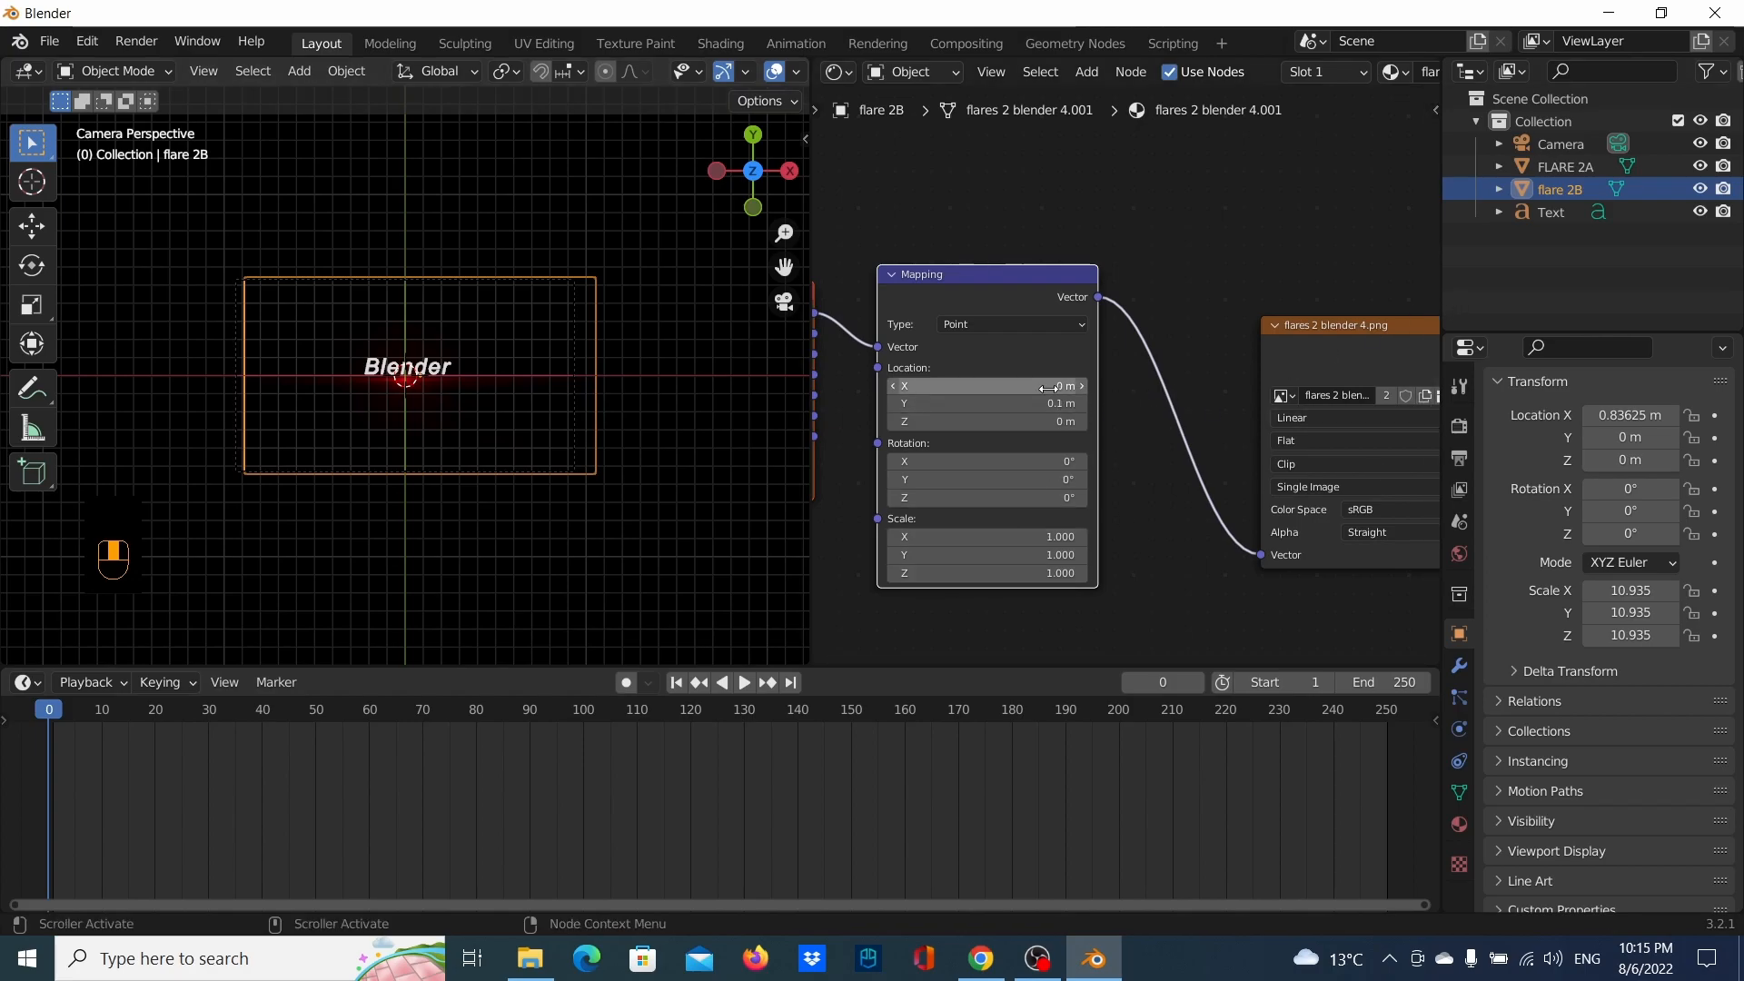
{"action": "mouse_move", "coordinate": [1047, 388]}
{"action": "left_mouse_down"}
{"action": "mouse_move", "coordinate": [1086, 389]}
{"action": "mouse_move", "coordinate": [1067, 386]}
{"action": "left_mouse_up"}
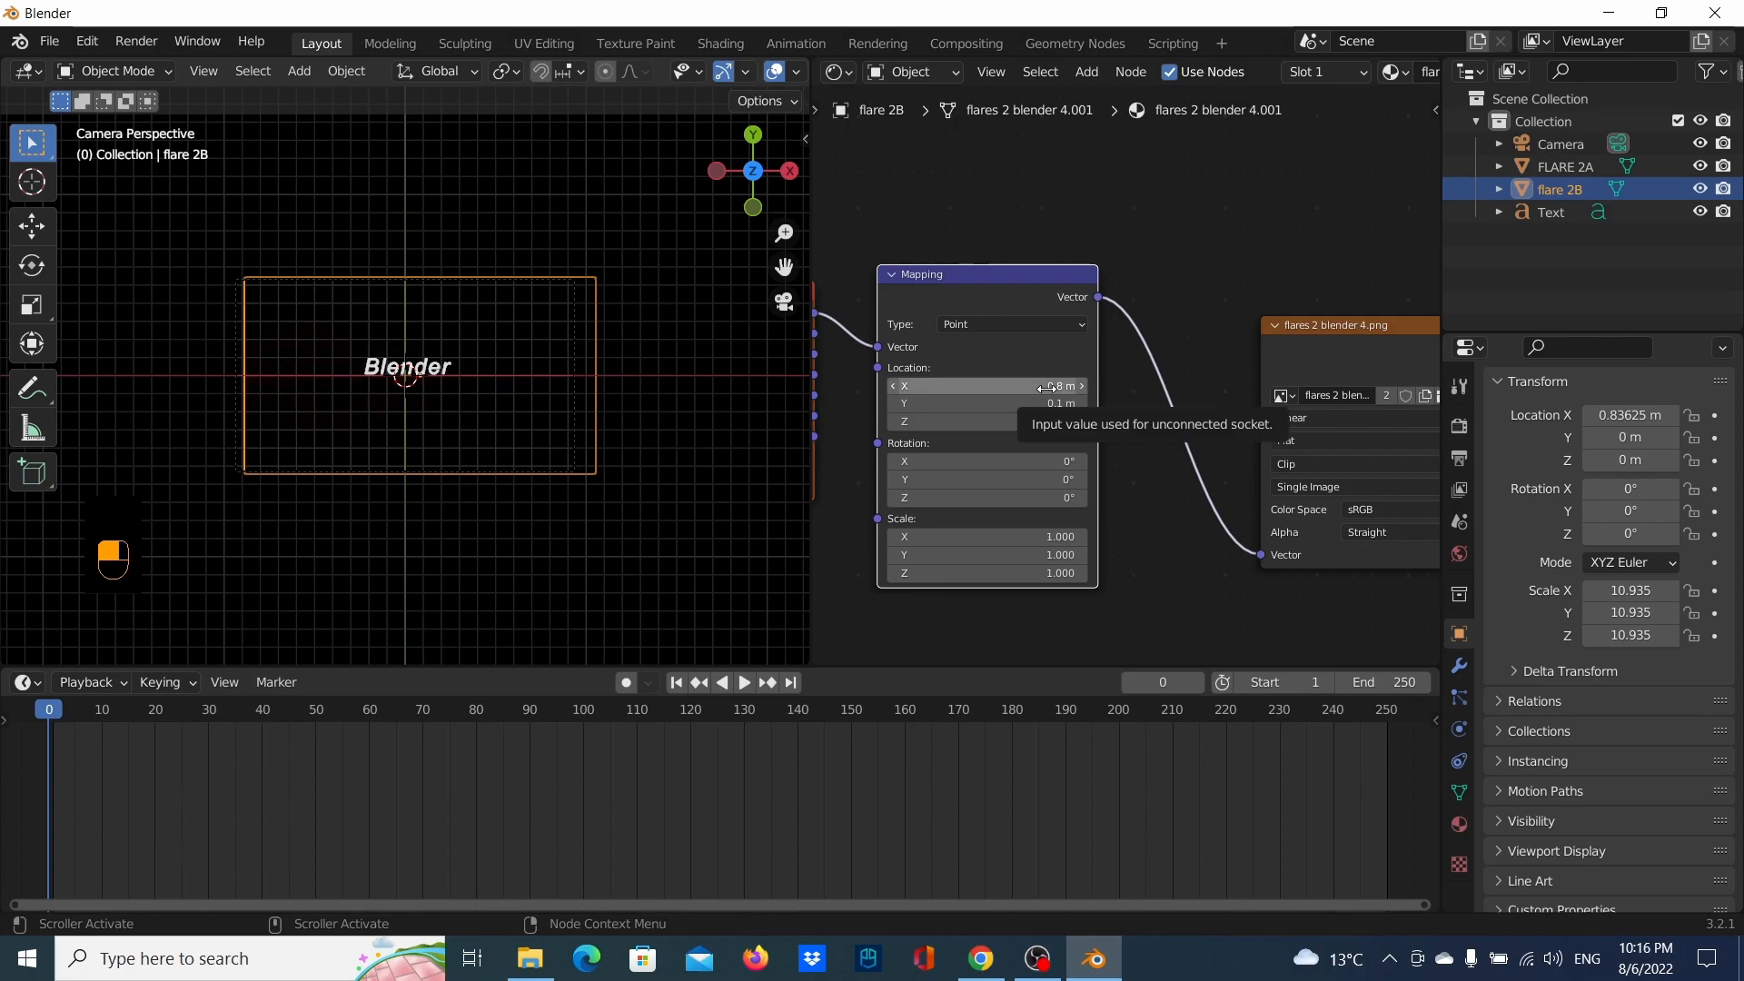
Set flare 2B's Mapping X location to 1 m at frame 0 and keyframe the Mapping location
{"action": "left_click", "coordinate": [1048, 386]}
{"action": "type", "text": "1"}
{"action": "key", "text": "Return"}
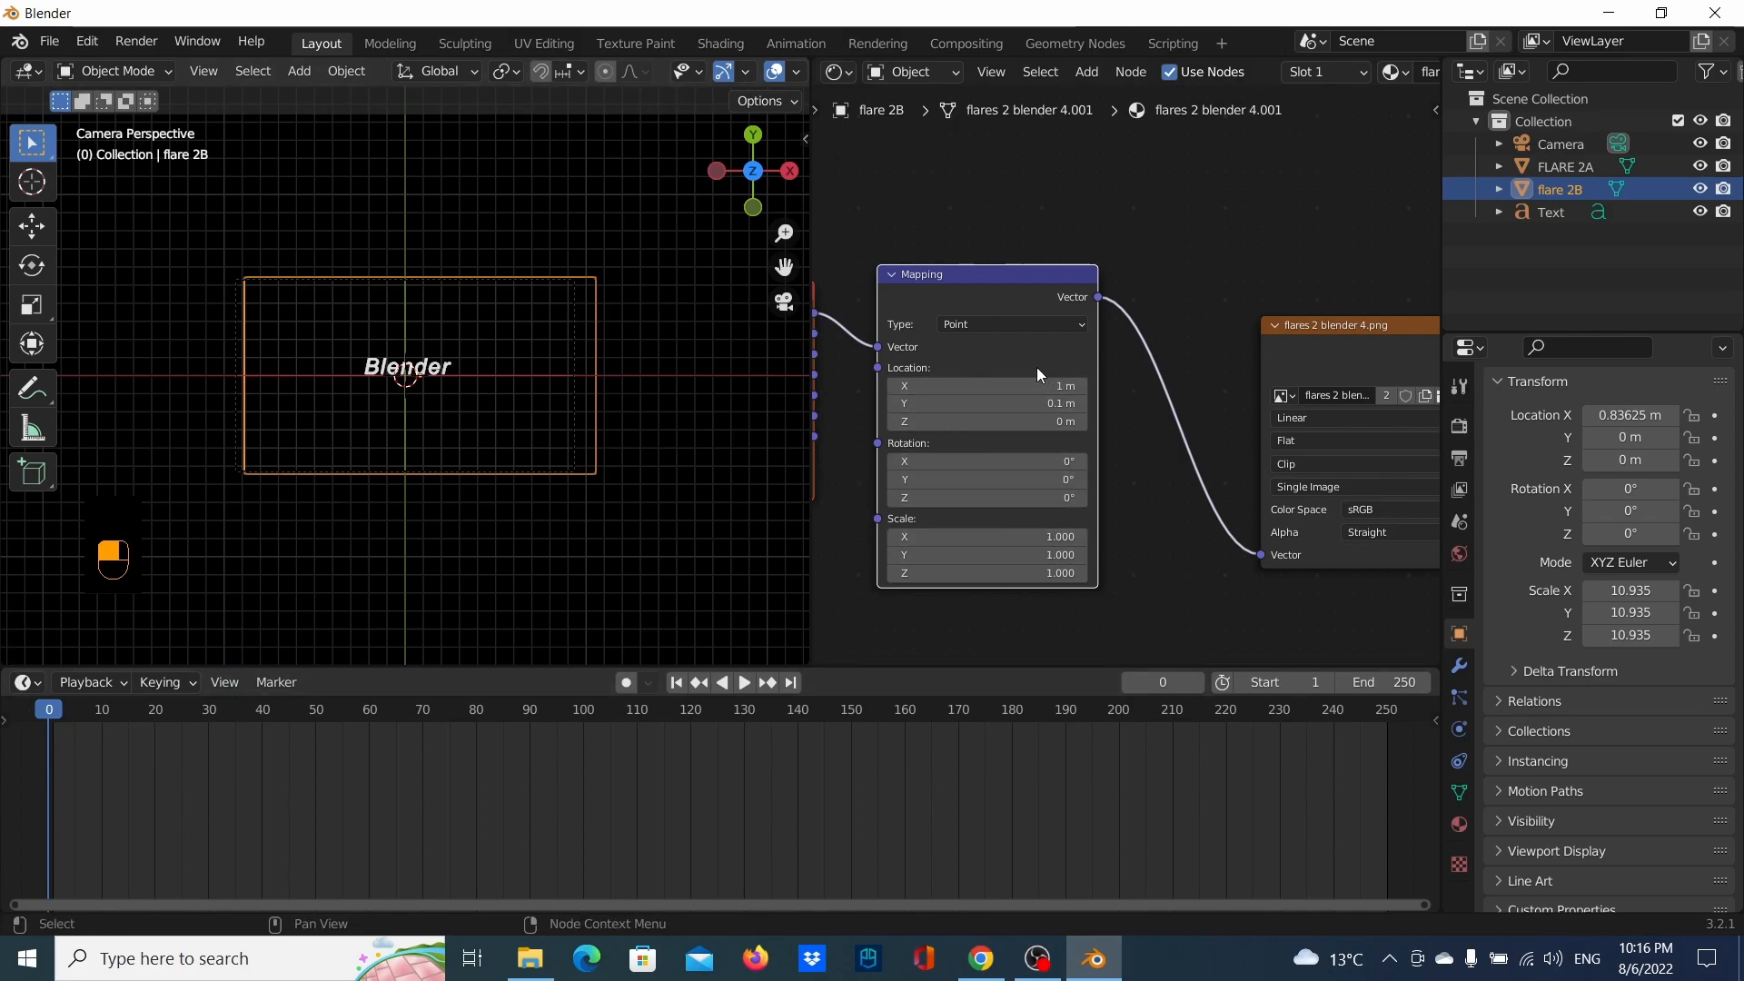
{"action": "key", "text": "i"}
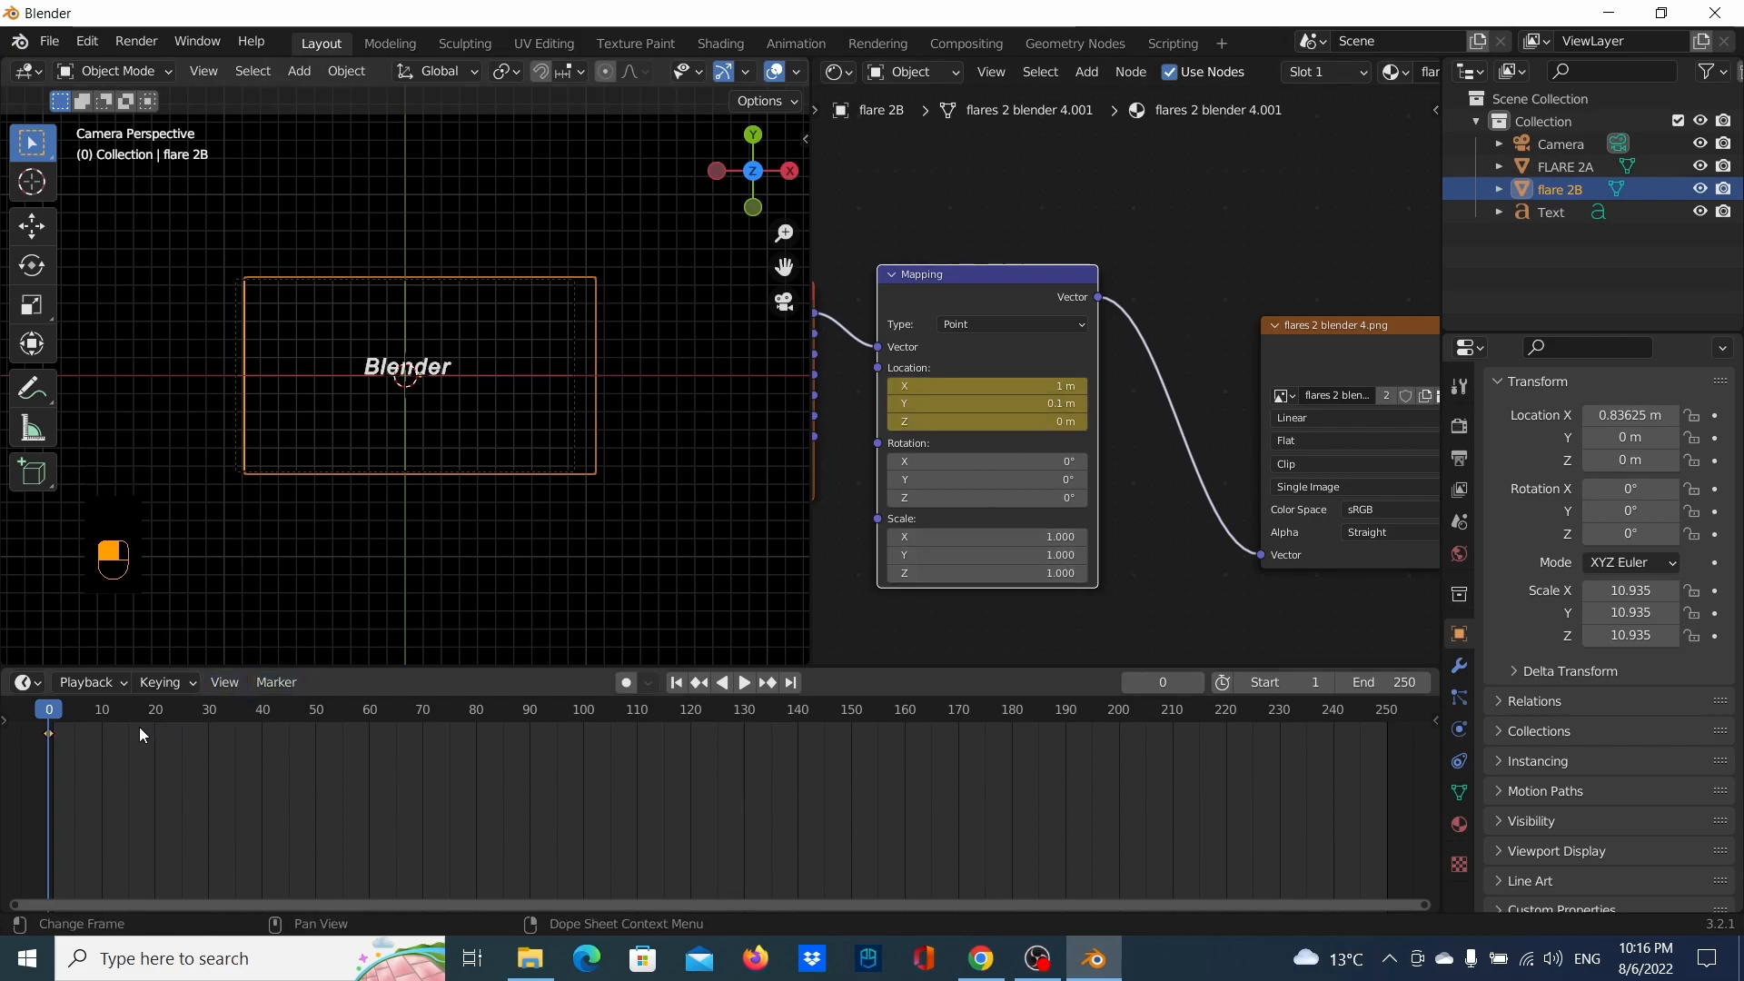
At frame 50, set flare 2B's Mapping X location to -1 m and keyframe the Mapping location
{"action": "left_click", "coordinate": [314, 714]}
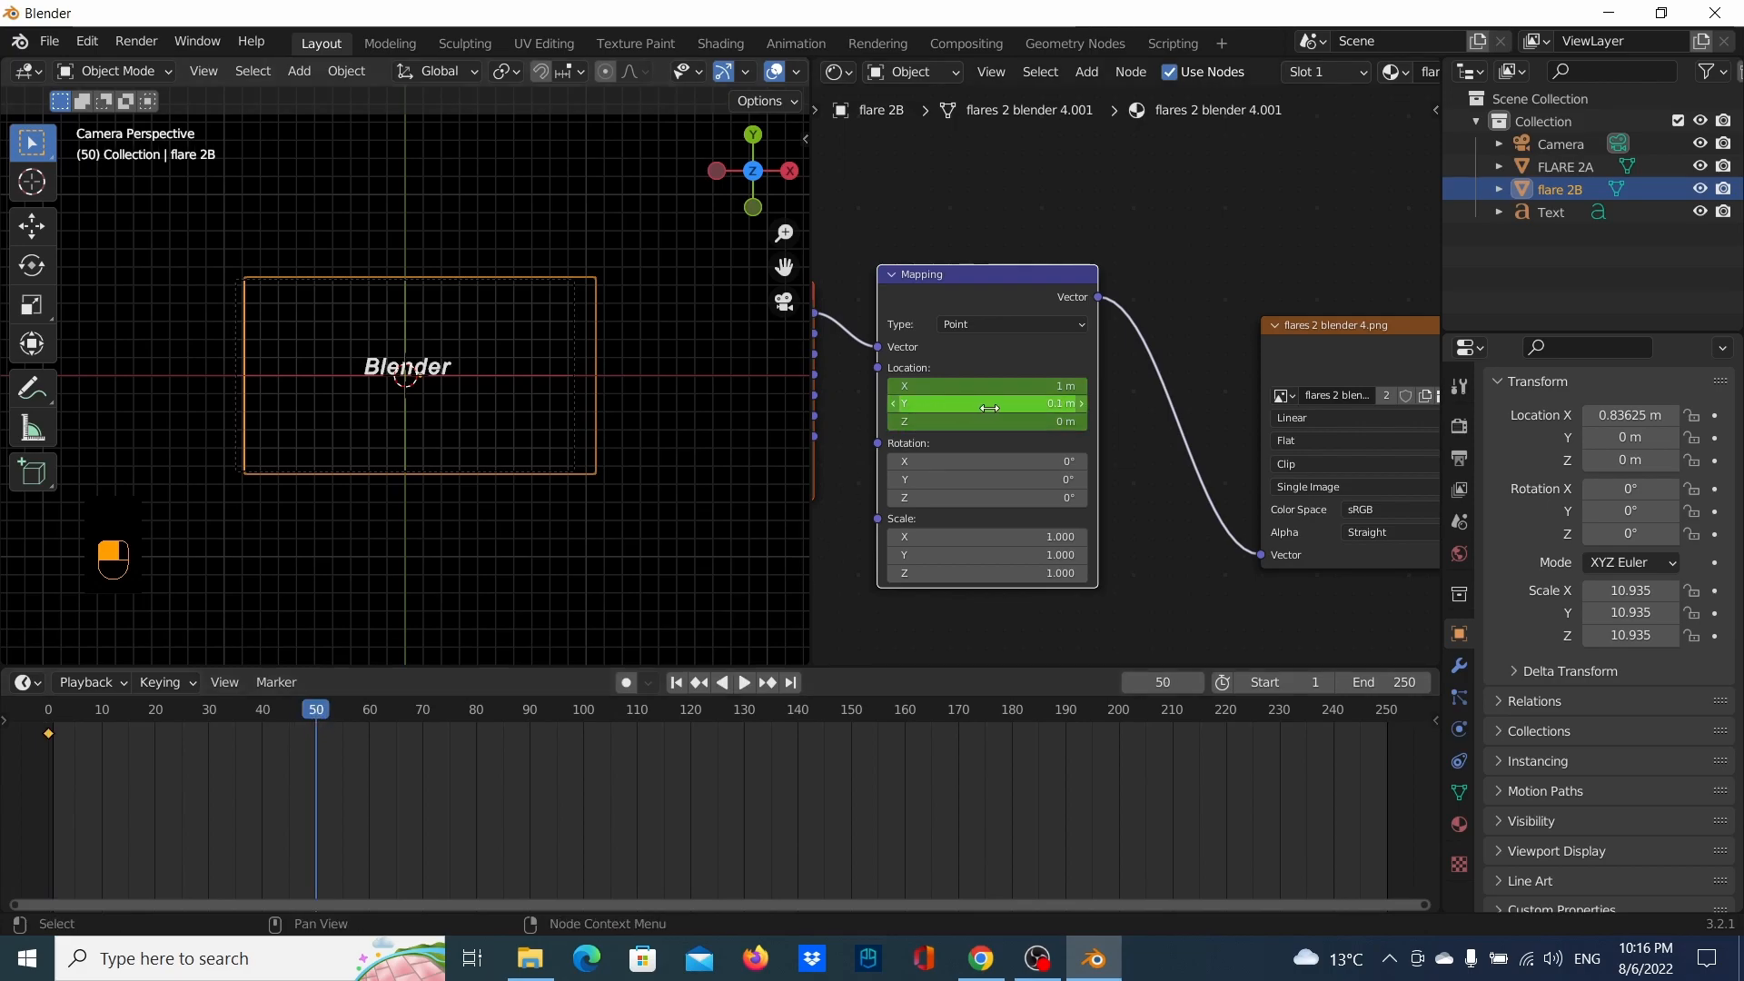
{"action": "left_click", "coordinate": [1019, 387]}
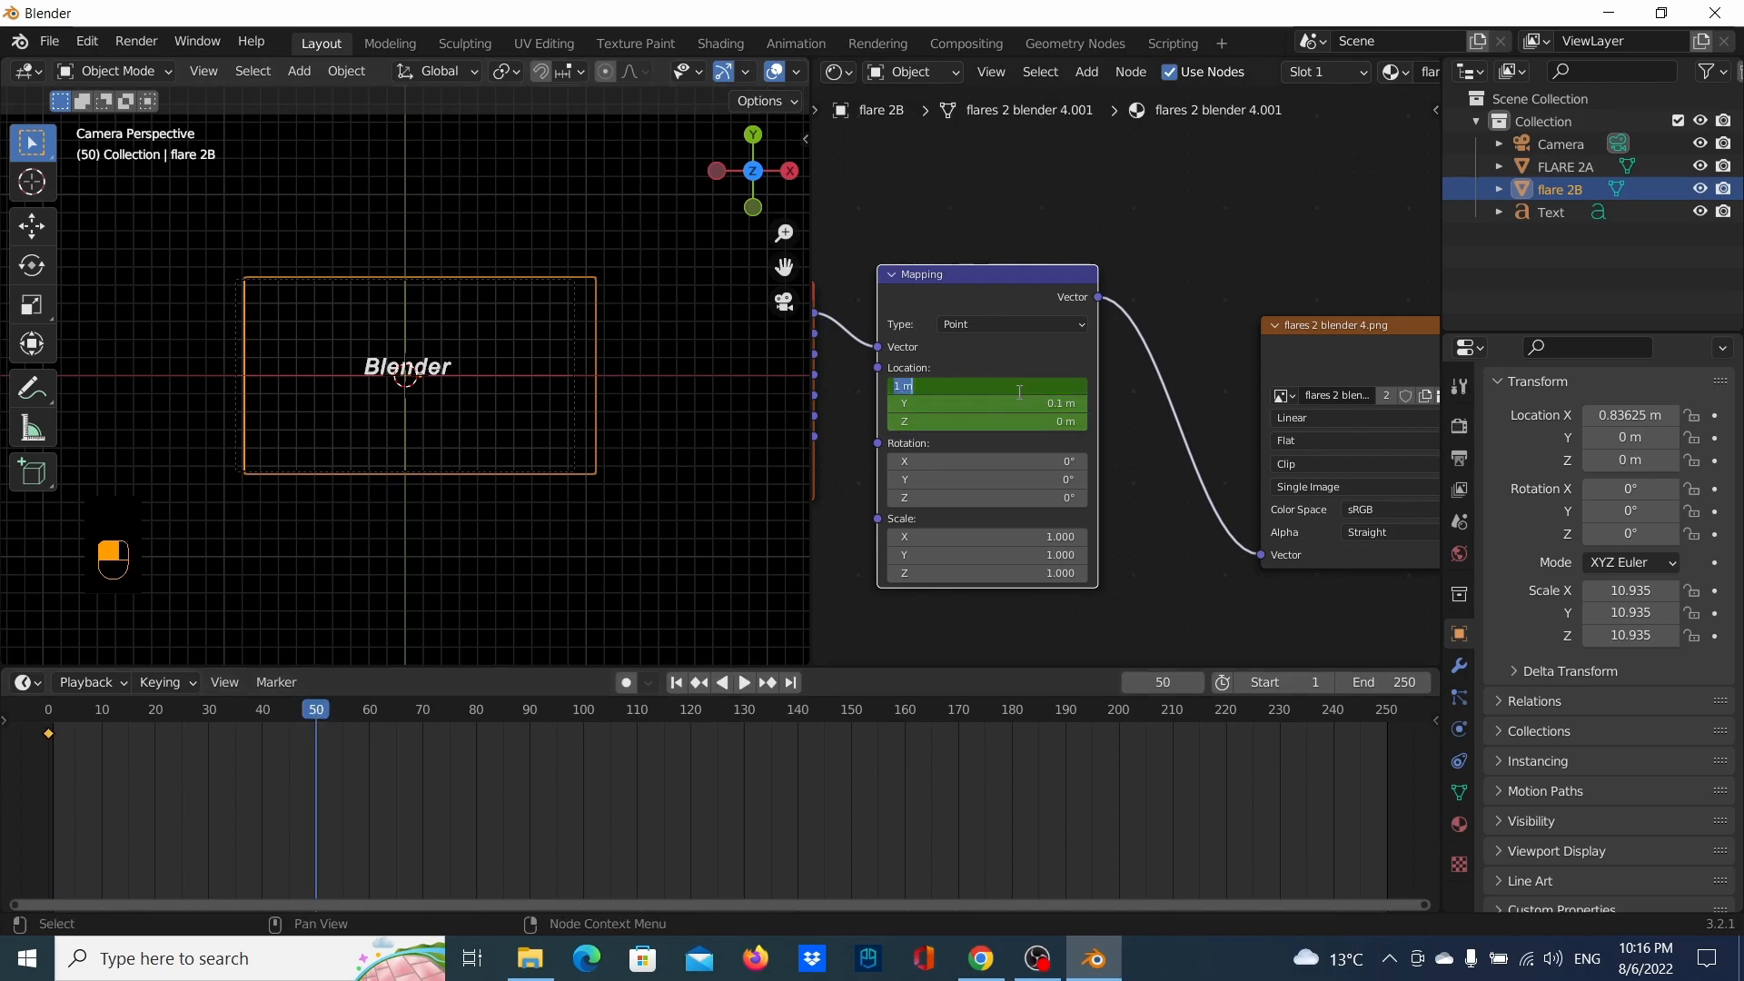
{"action": "key", "text": "Return"}
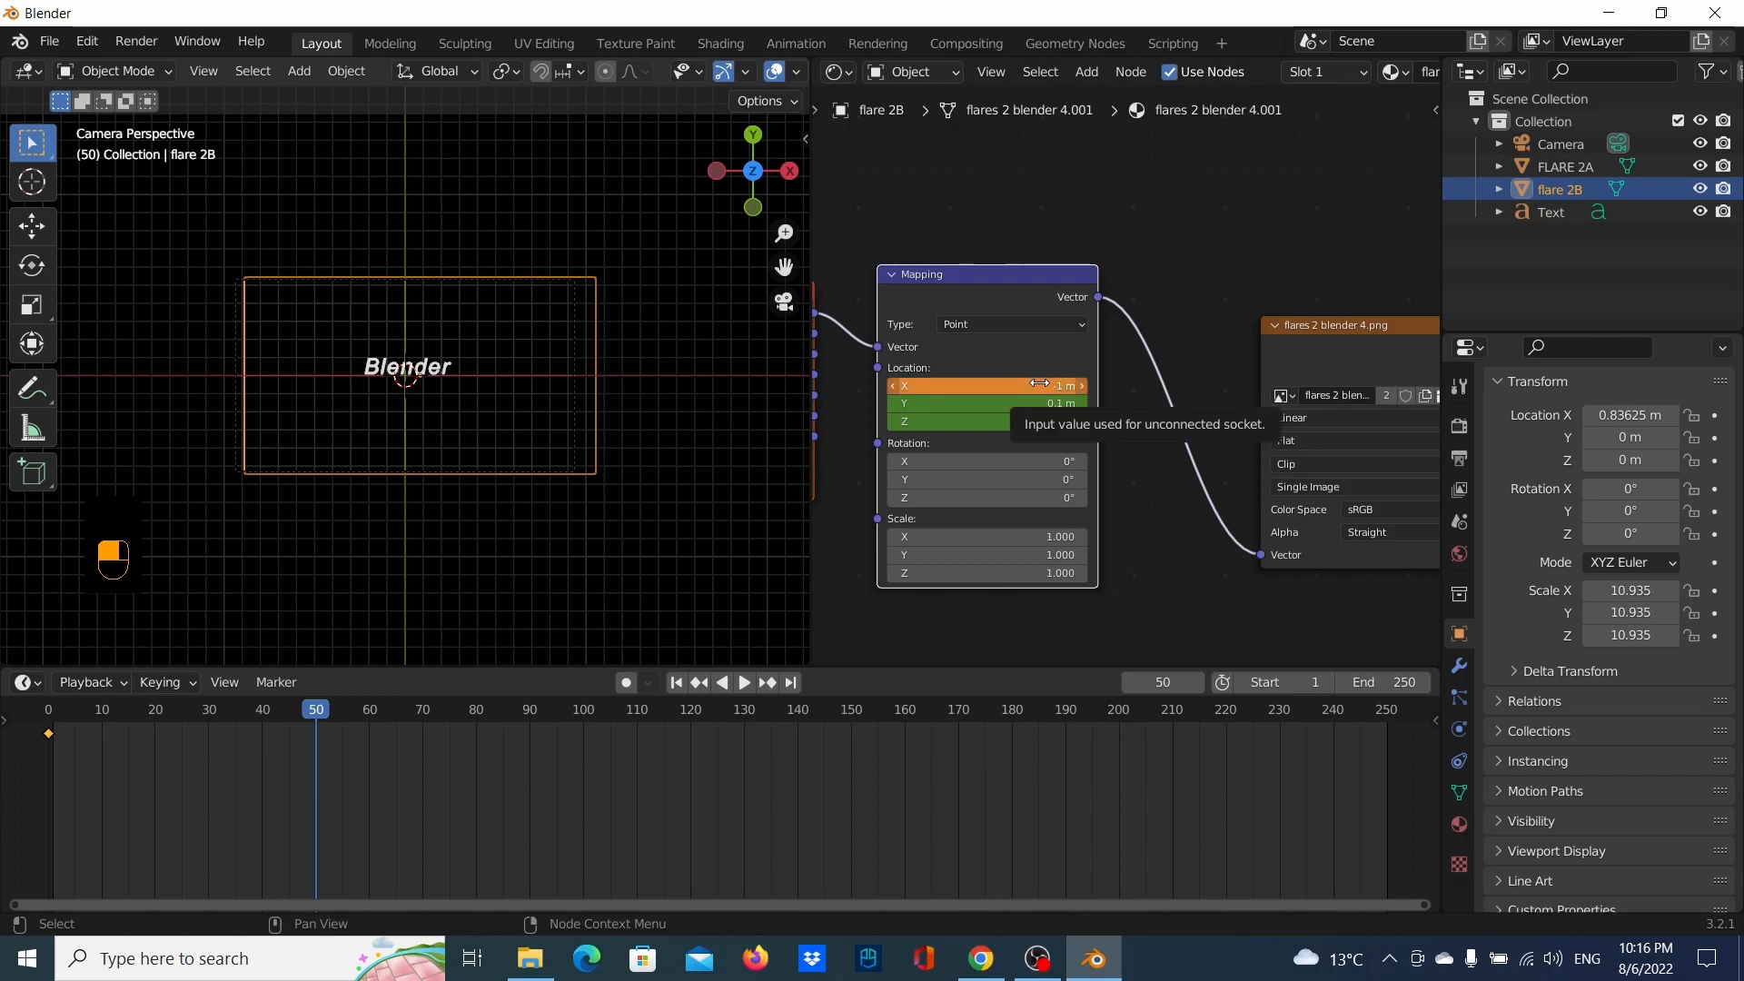
{"action": "key", "text": "i"}
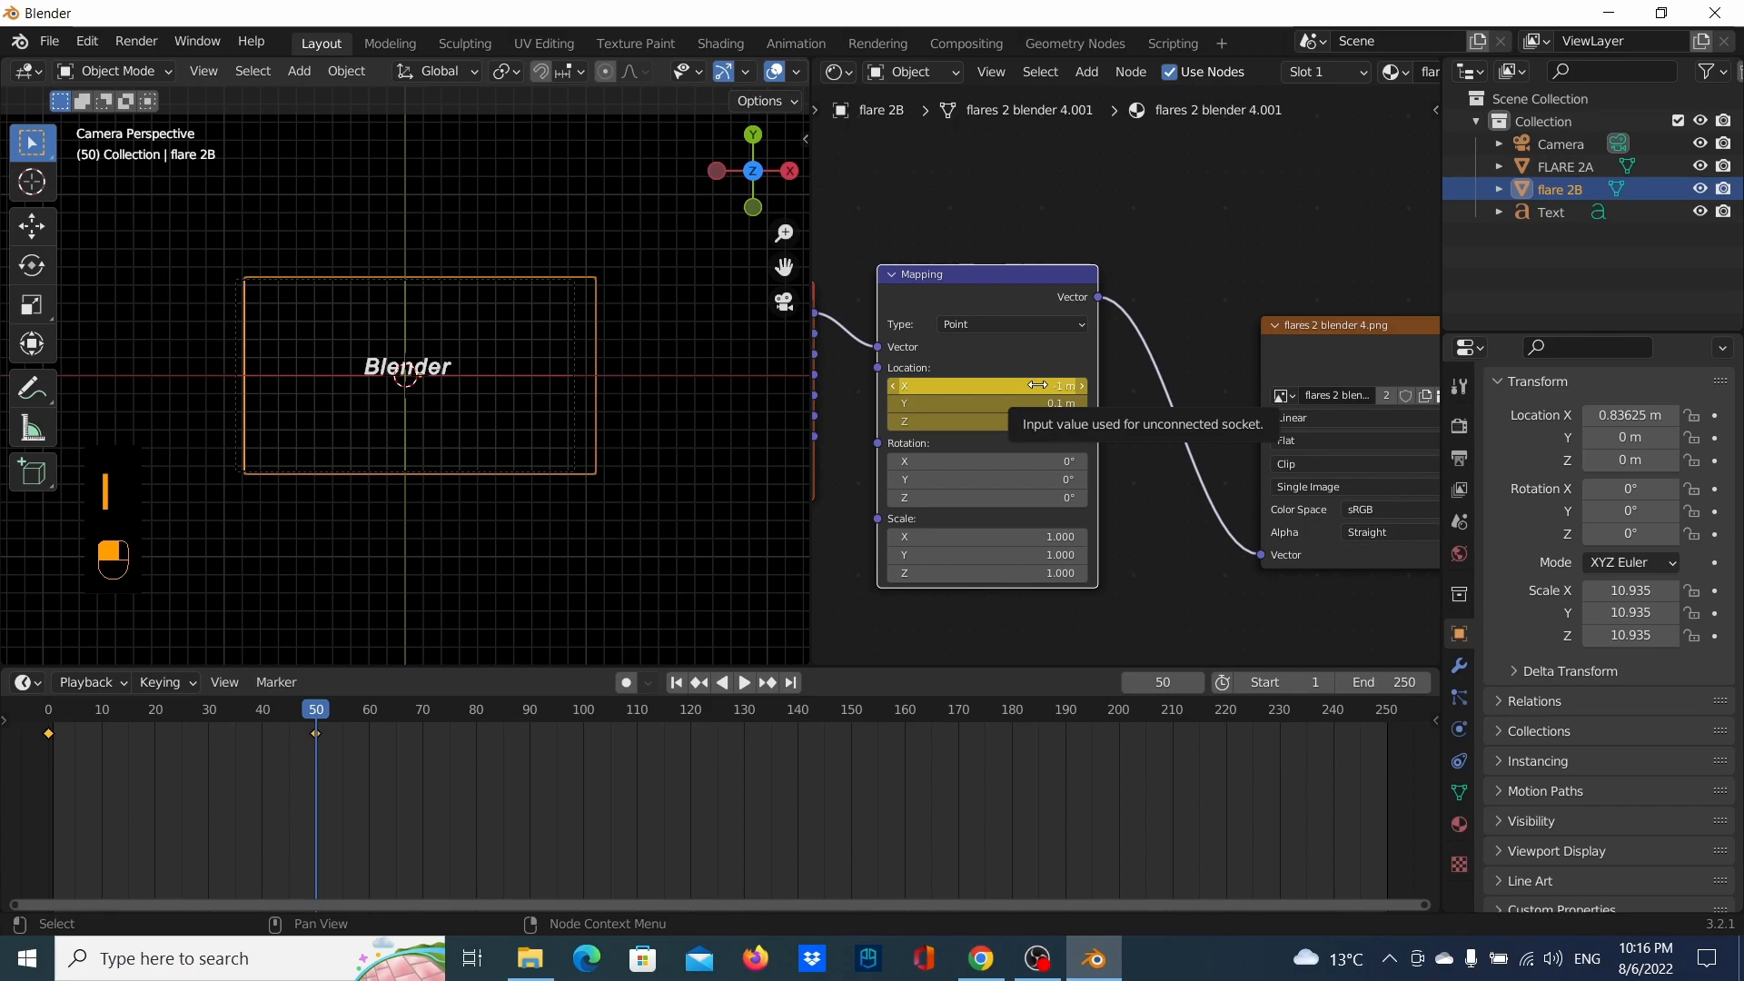
Scrub the timeline from the start to frame 50 to check flare 2B's movement across the text
{"action": "left_click", "coordinate": [69, 727]}
{"action": "key", "text": "space"}
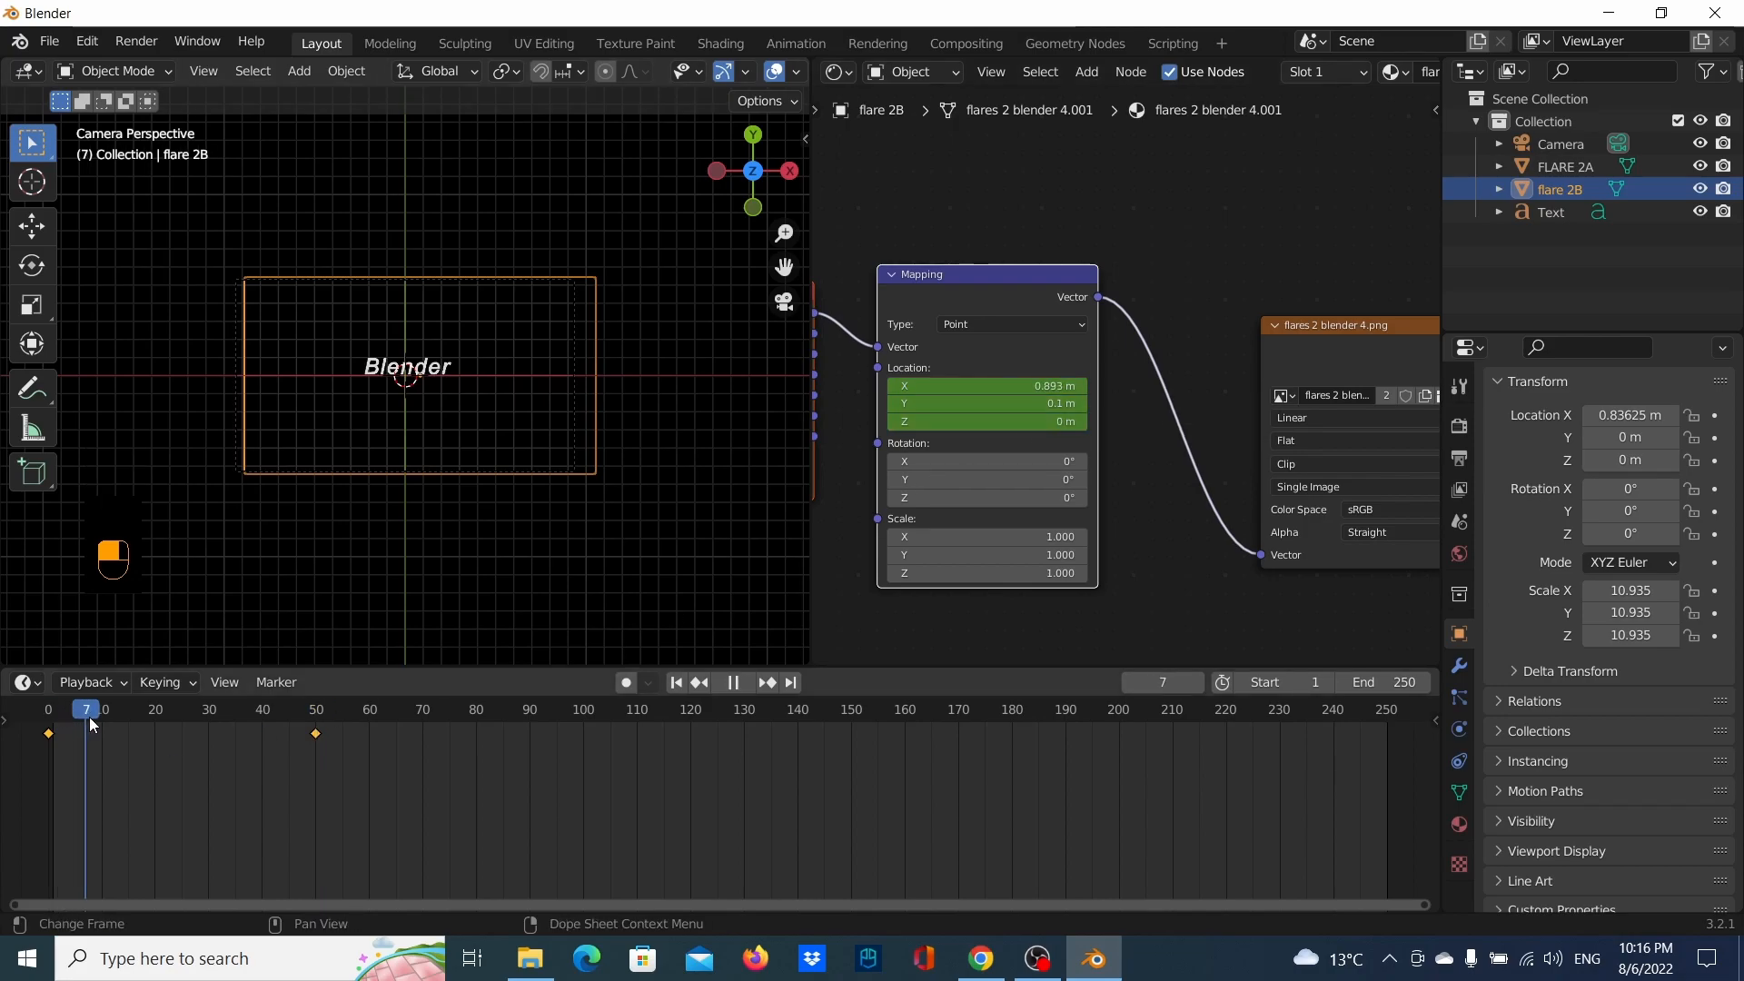
{"action": "left_click_drag", "start_coordinate": [167, 725], "coordinate": [316, 717]}
{"action": "scroll", "coordinate": [351, 459], "scroll_direction": "up", "scroll_amount": 3}
At frame 100, set flare 2B's Mapping X location to 1 m and keyframe the Mapping location
{"action": "left_click_drag", "start_coordinate": [586, 711], "coordinate": [581, 714]}
{"action": "left_click", "coordinate": [995, 386]}
{"action": "type", "text": "1"}
{"action": "key", "text": "Return"}
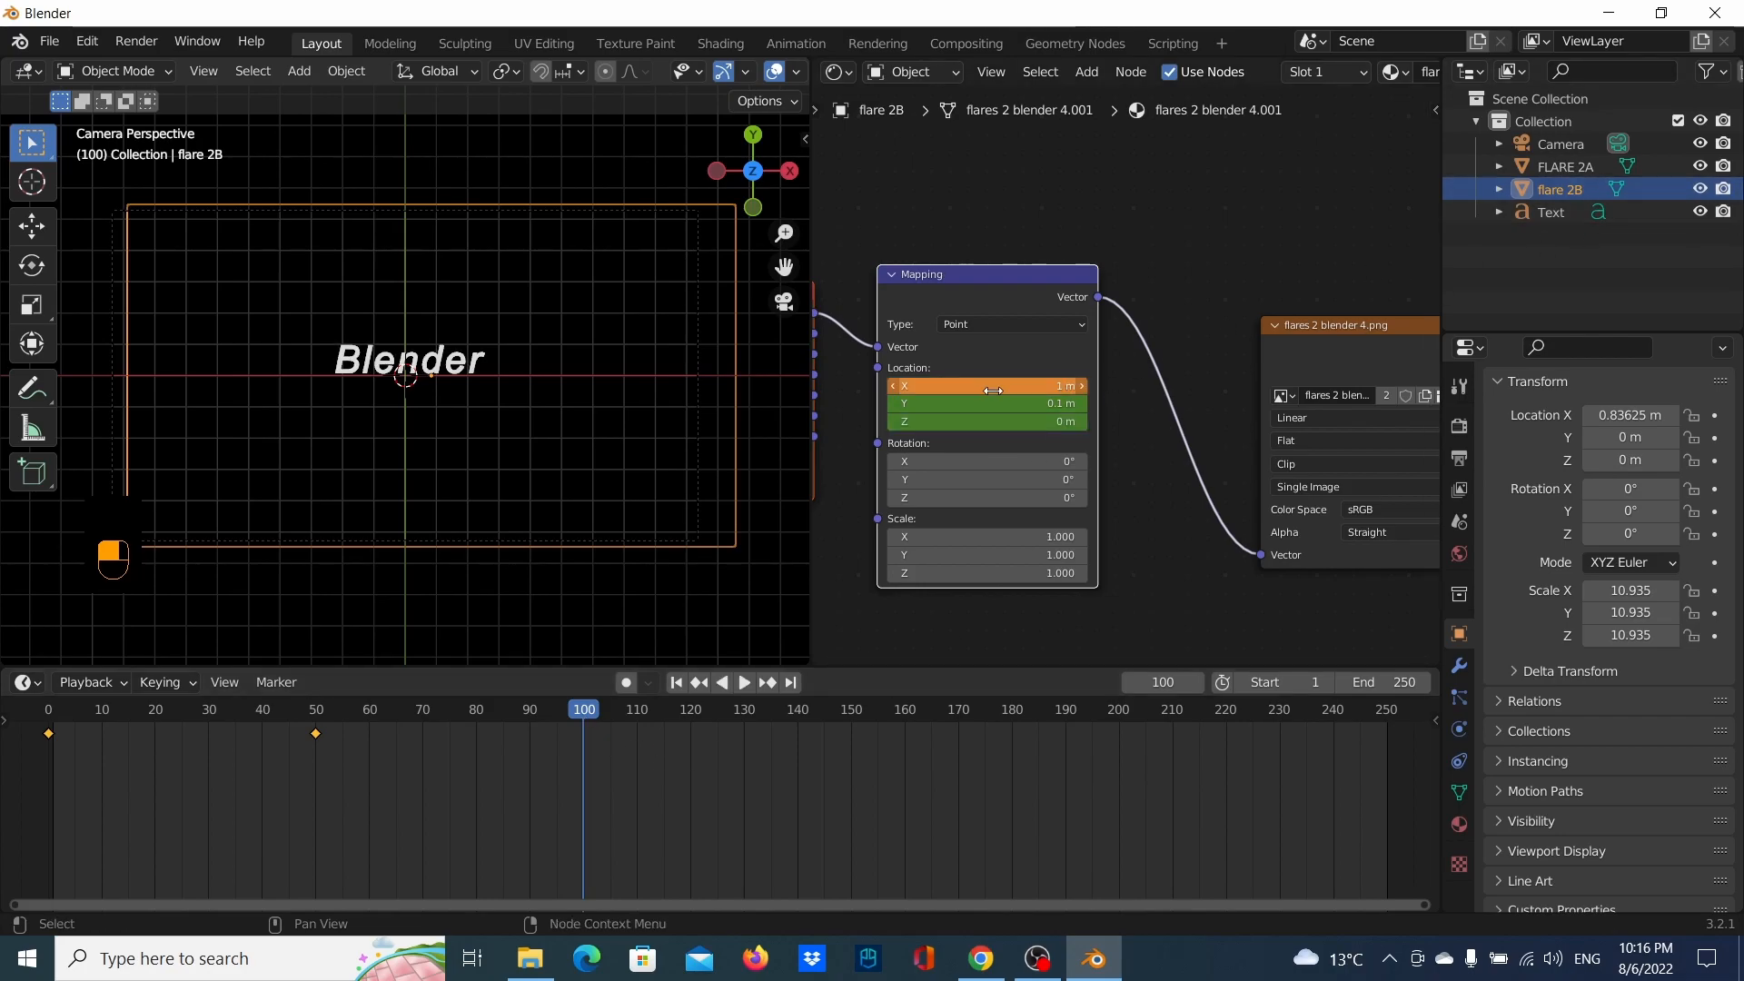
{"action": "key", "text": "i"}
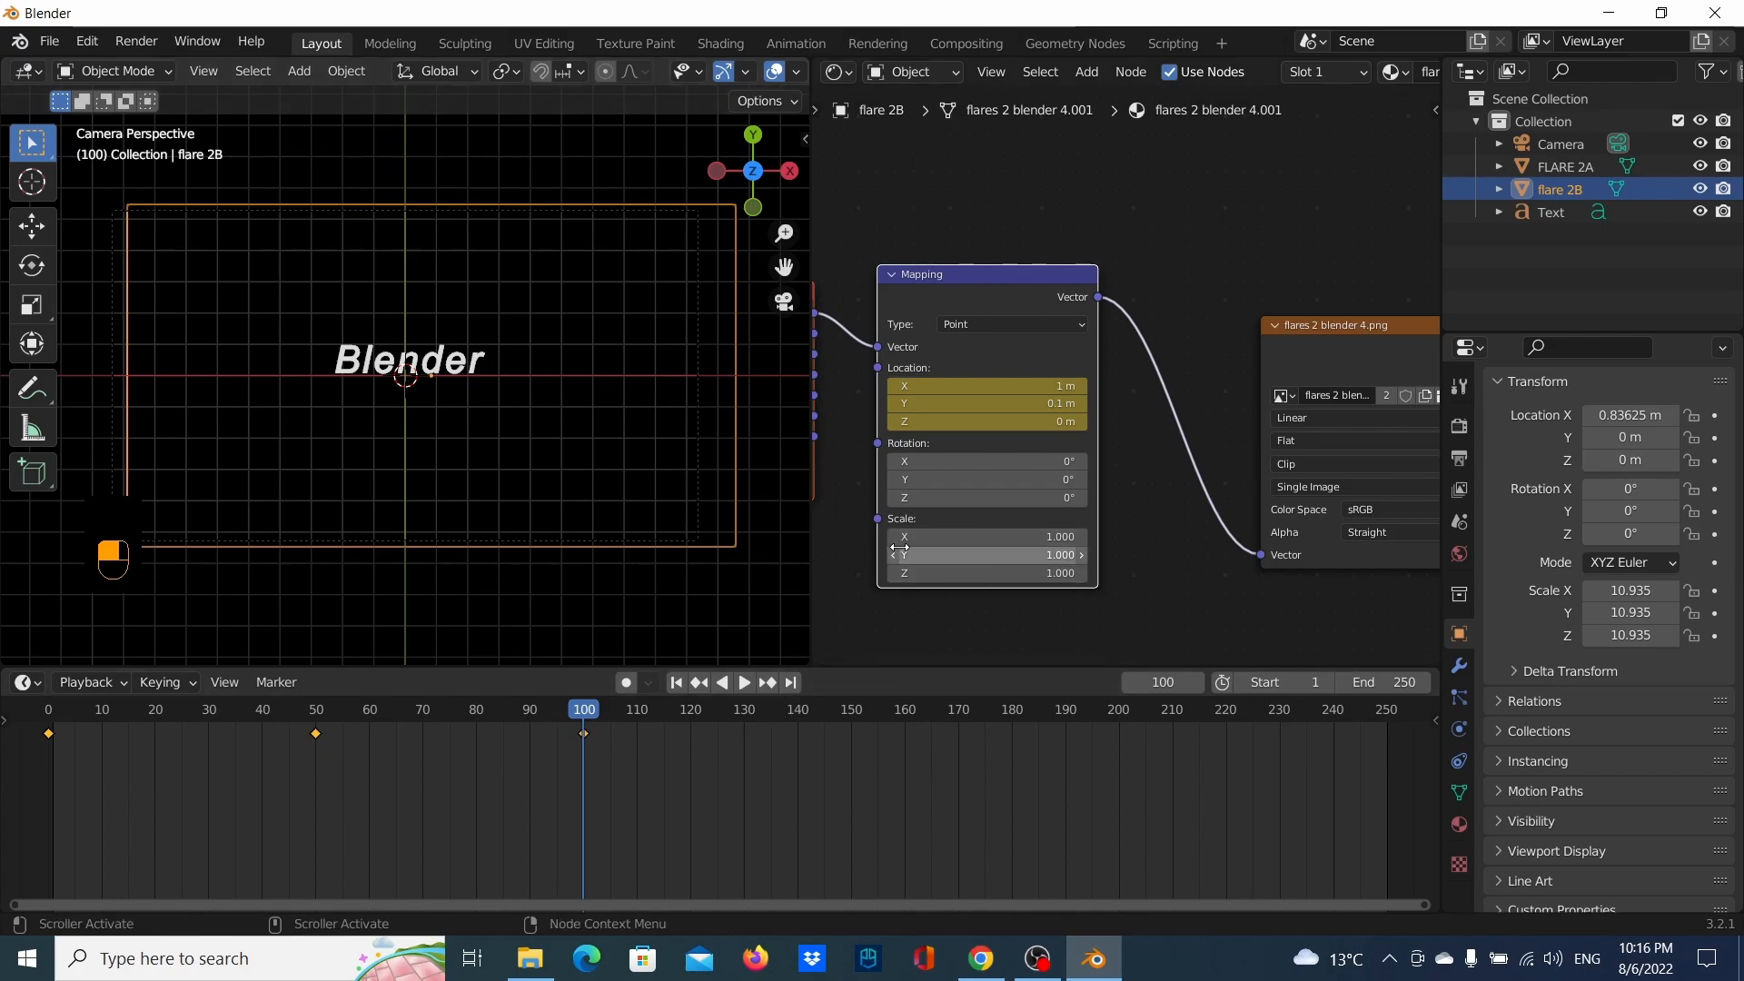
Return to frame 0, play the animation to check both flares crossing the text, and stop playback
{"action": "key", "text": "space"}
{"action": "left_click_drag", "start_coordinate": [586, 713], "coordinate": [46, 718]}
{"action": "left_click", "coordinate": [733, 683]}
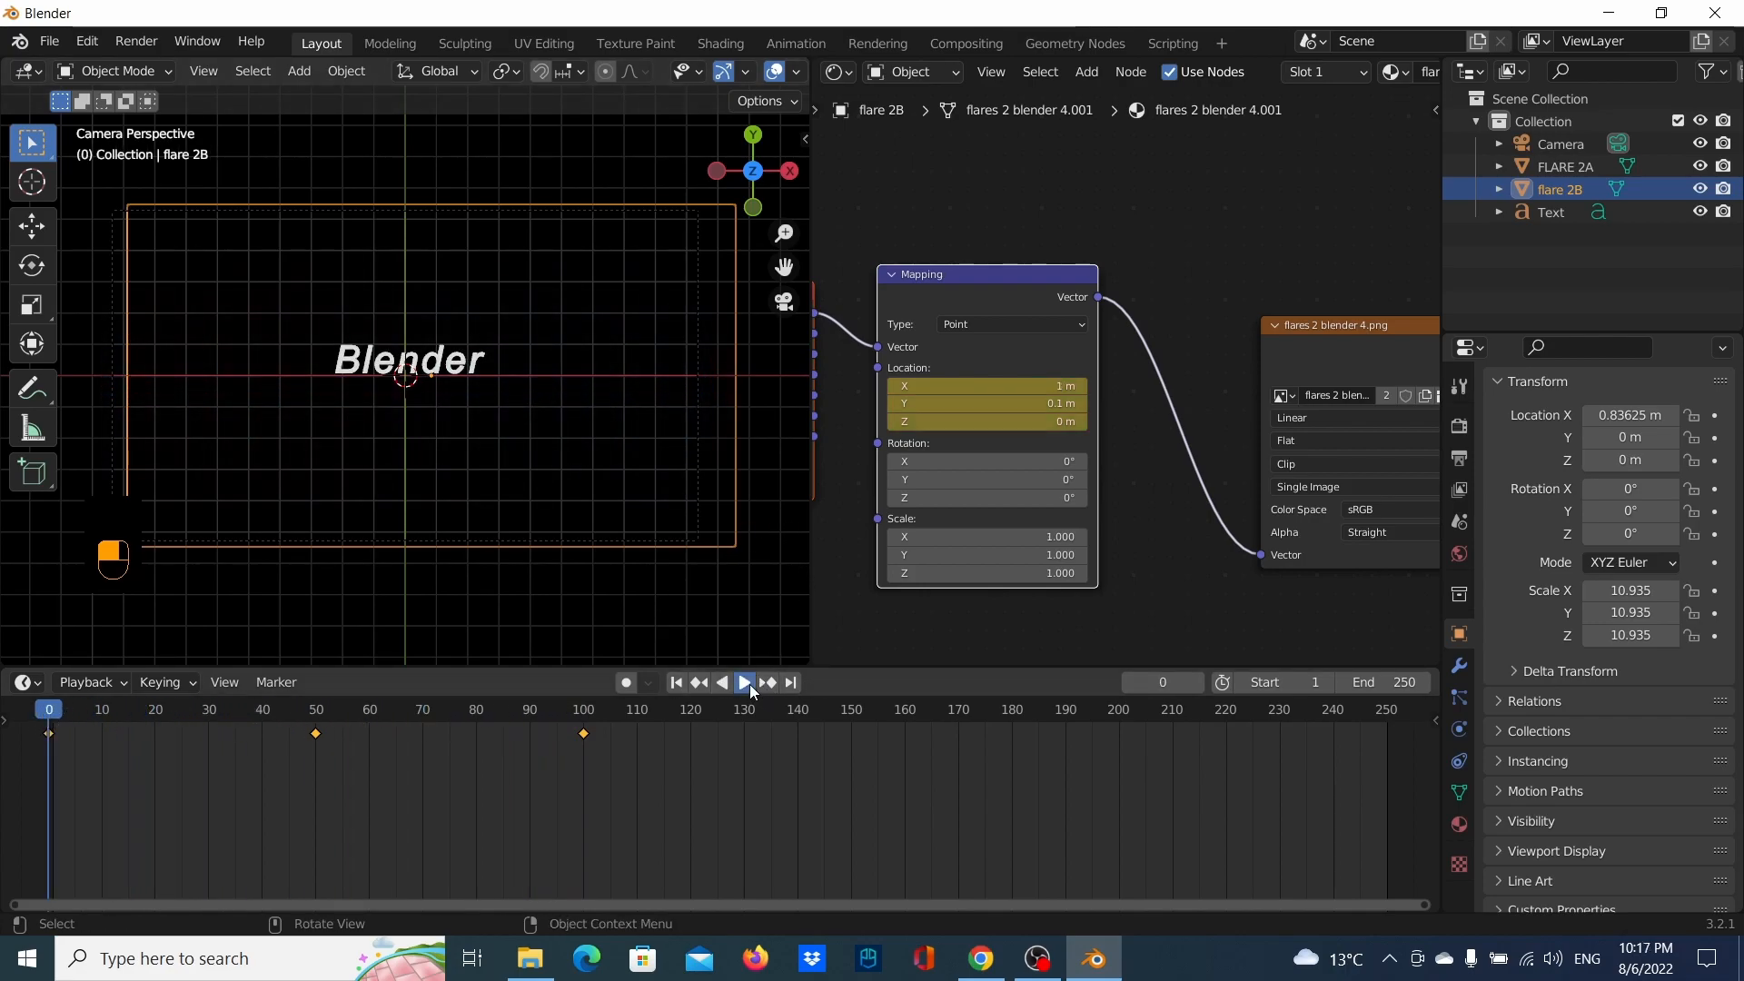
{"action": "left_click", "coordinate": [747, 683]}
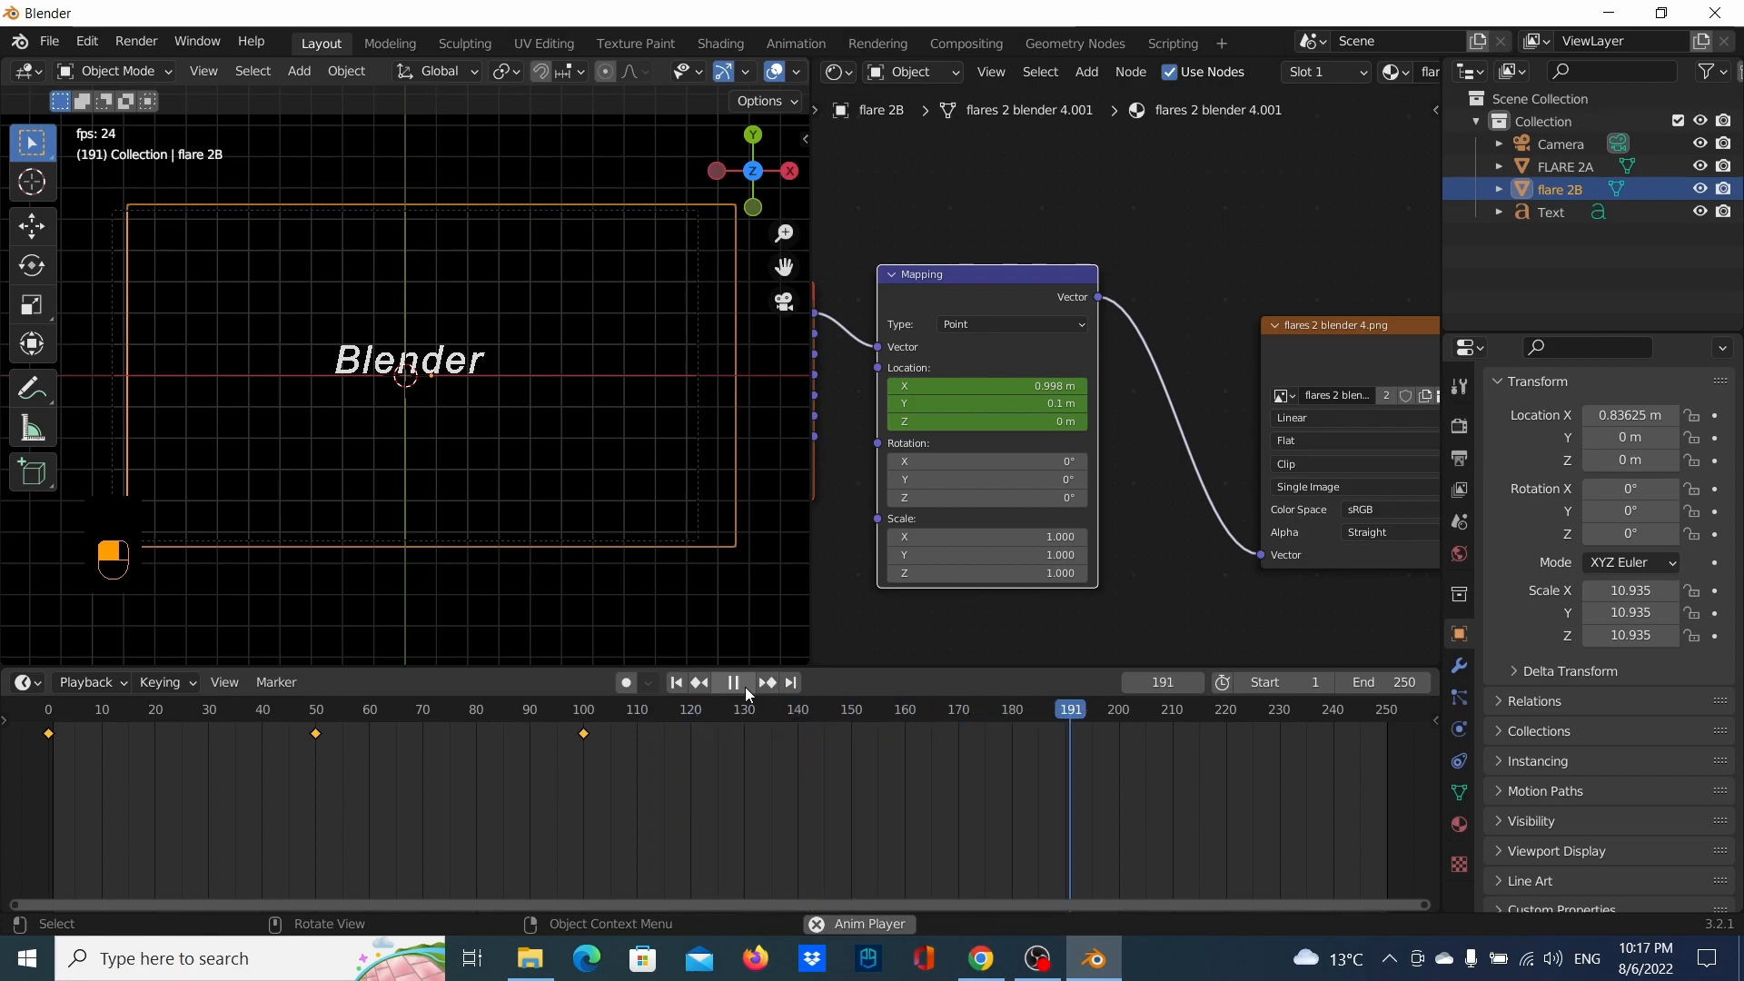
{"action": "left_click", "coordinate": [745, 690]}
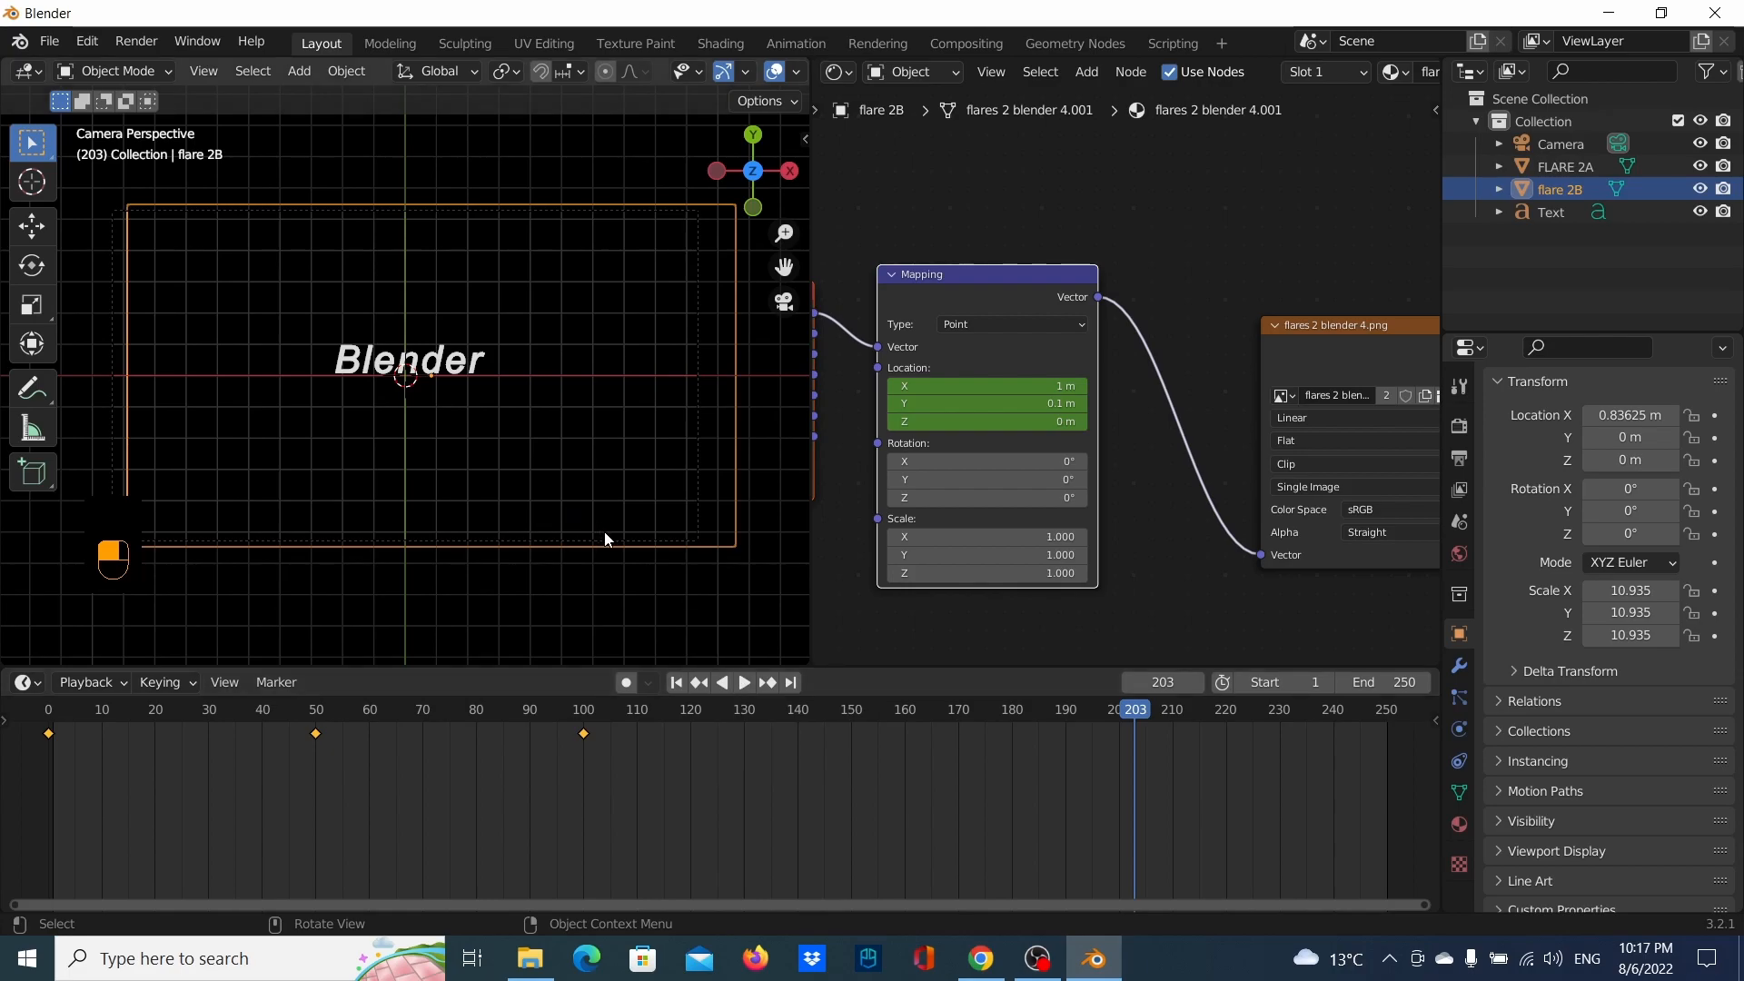
Widen the 3D viewport at the expense of the node editor and select the Blender text object
{"action": "scroll", "coordinate": [498, 420], "scroll_direction": "down", "scroll_amount": 1}
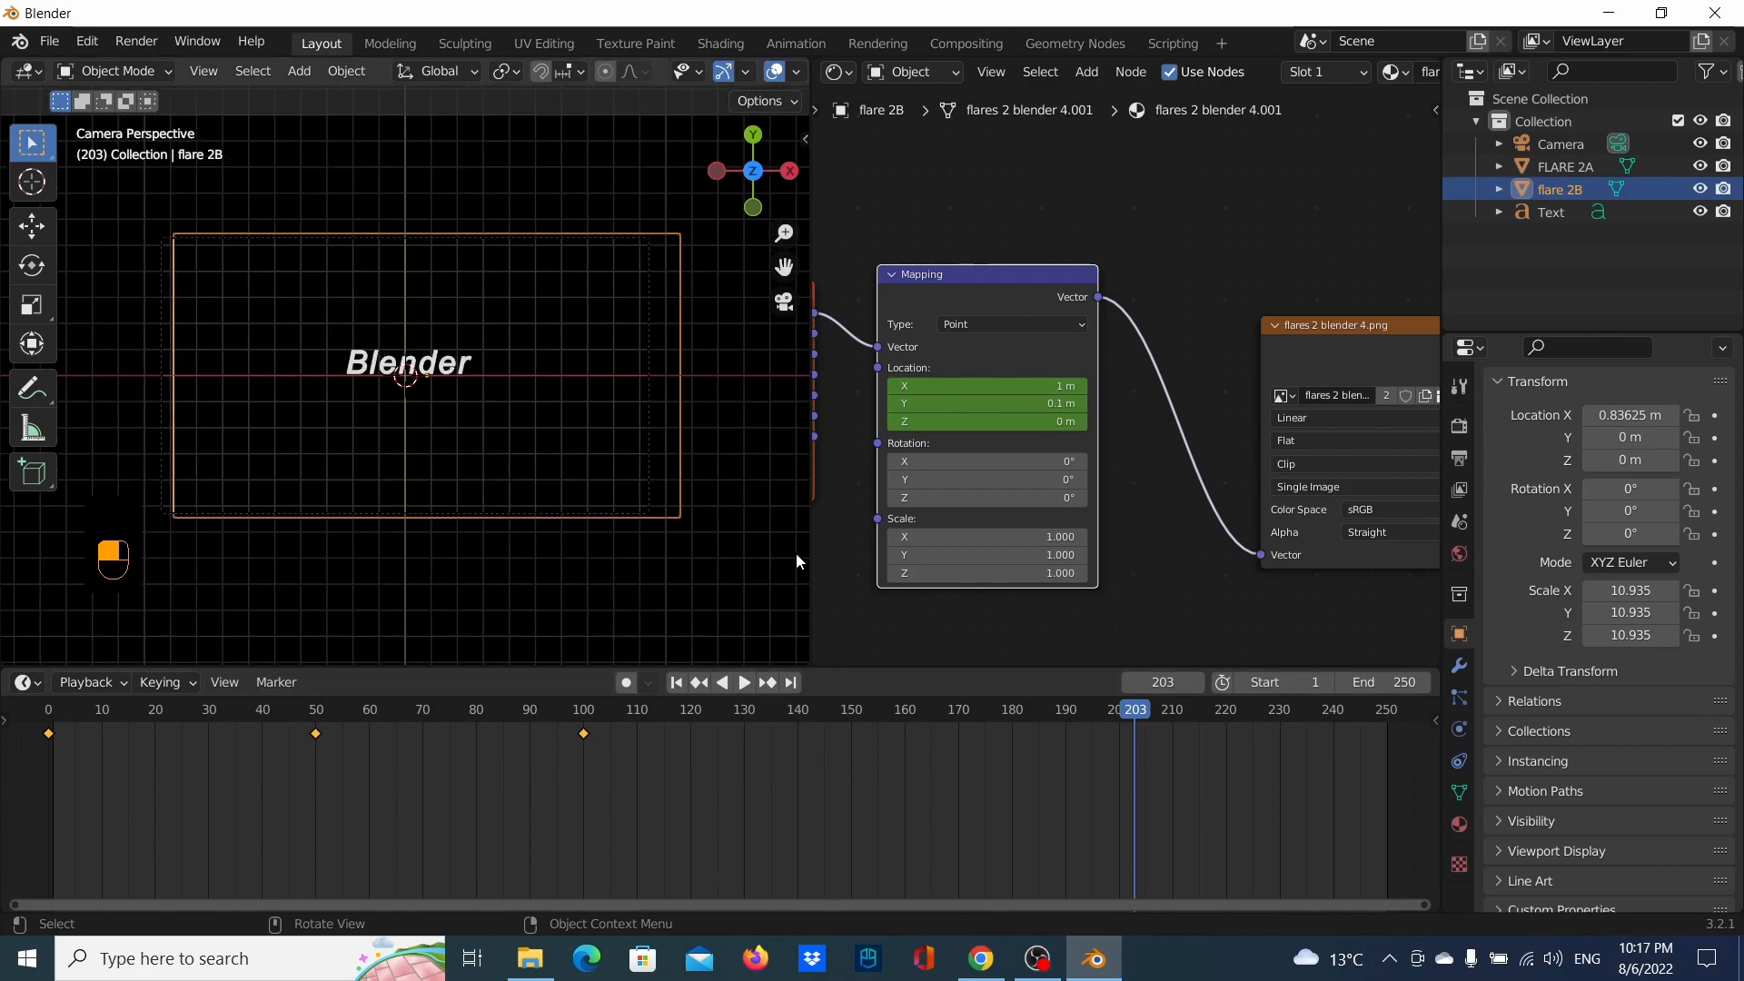
{"action": "left_click_drag", "start_coordinate": [813, 569], "coordinate": [1006, 581]}
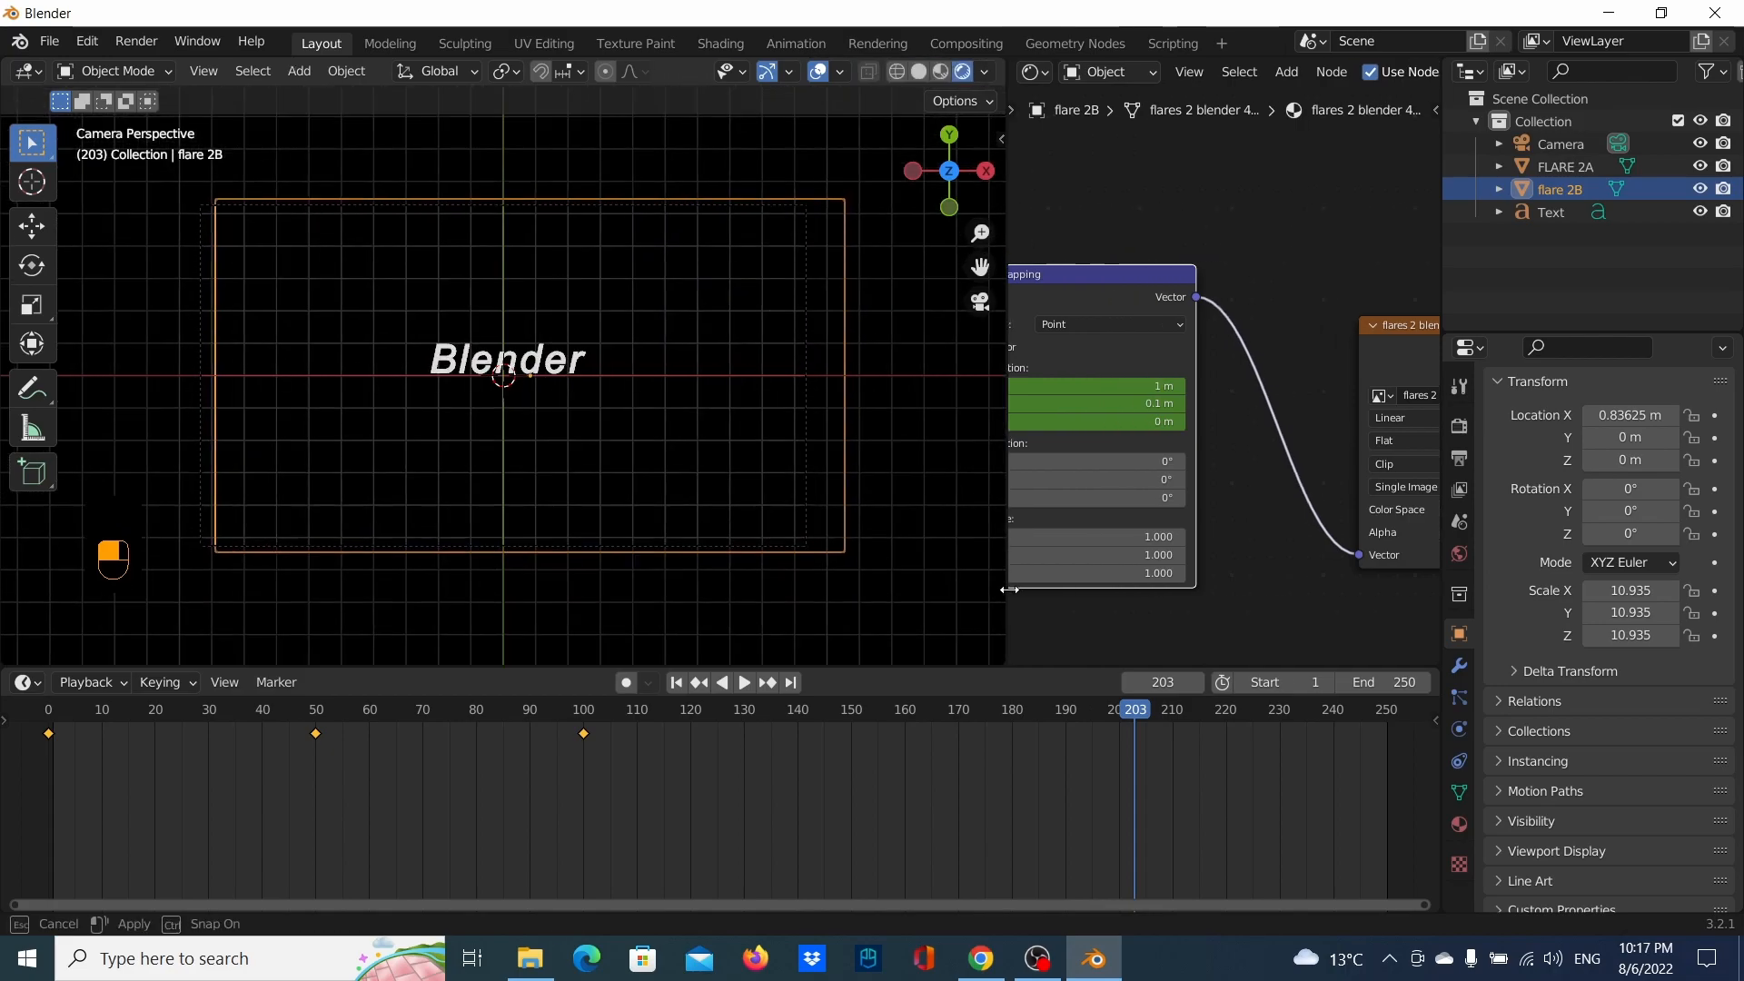
{"action": "scroll", "coordinate": [720, 503], "scroll_direction": "down", "scroll_amount": 1}
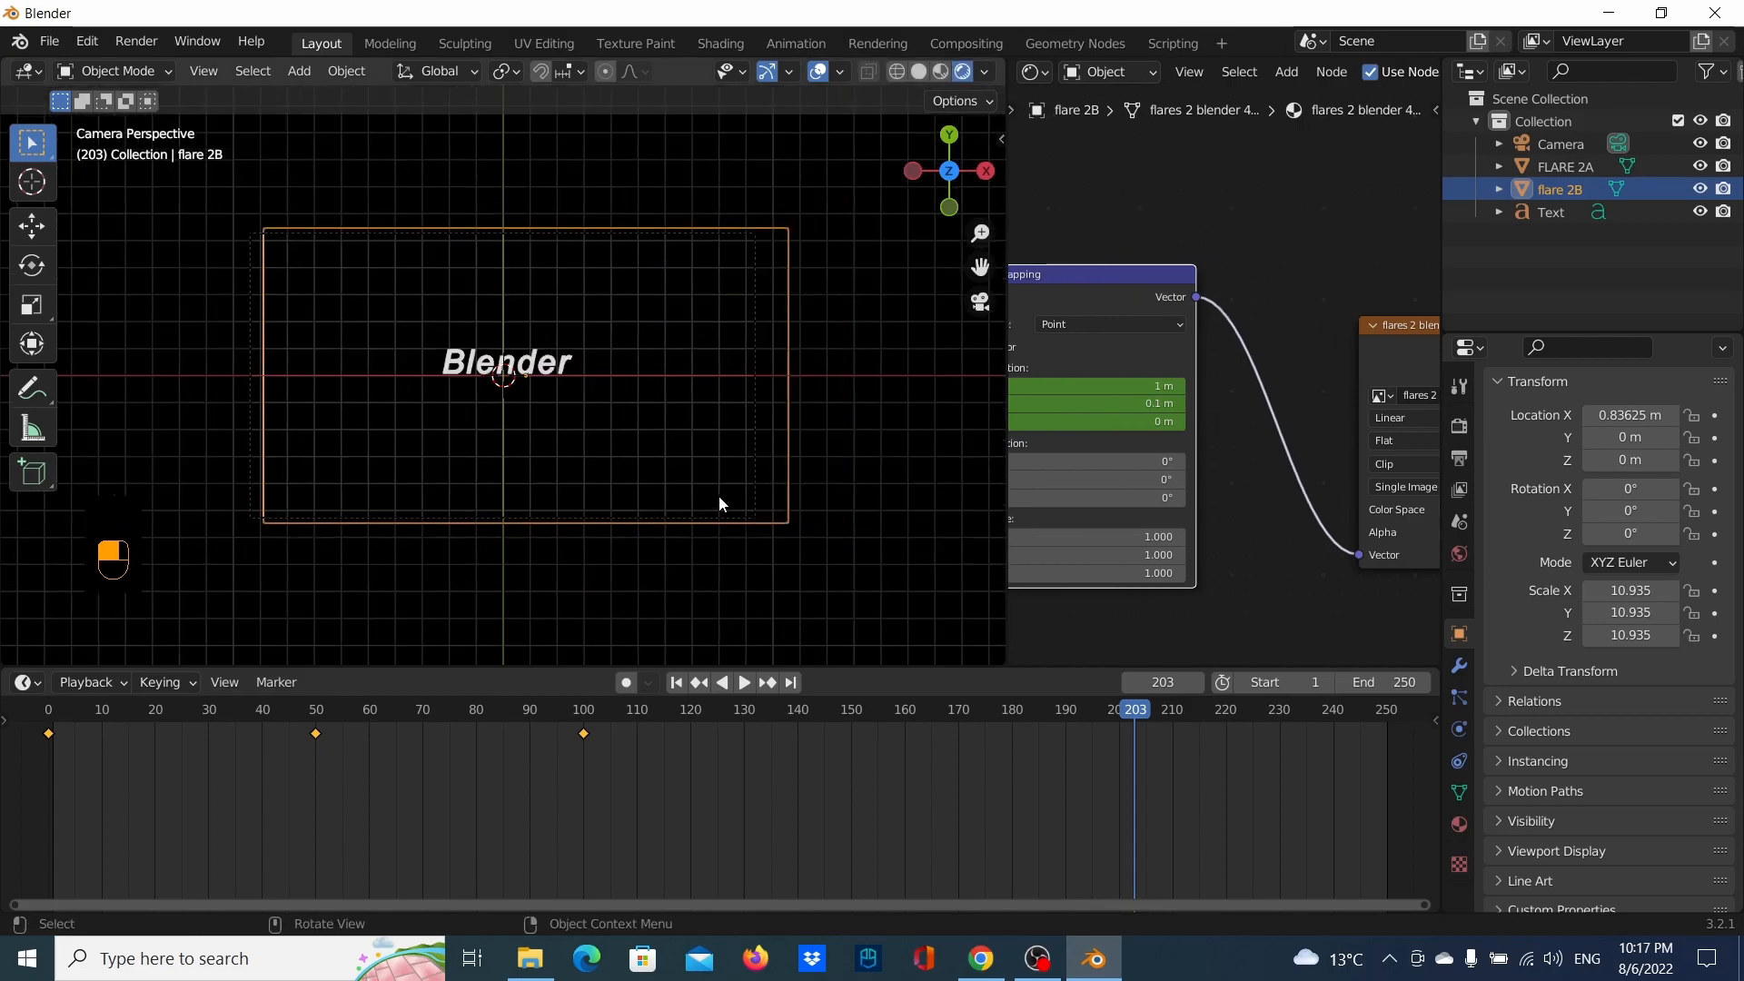
{"action": "scroll", "coordinate": [719, 503], "scroll_direction": "down", "scroll_amount": 1}
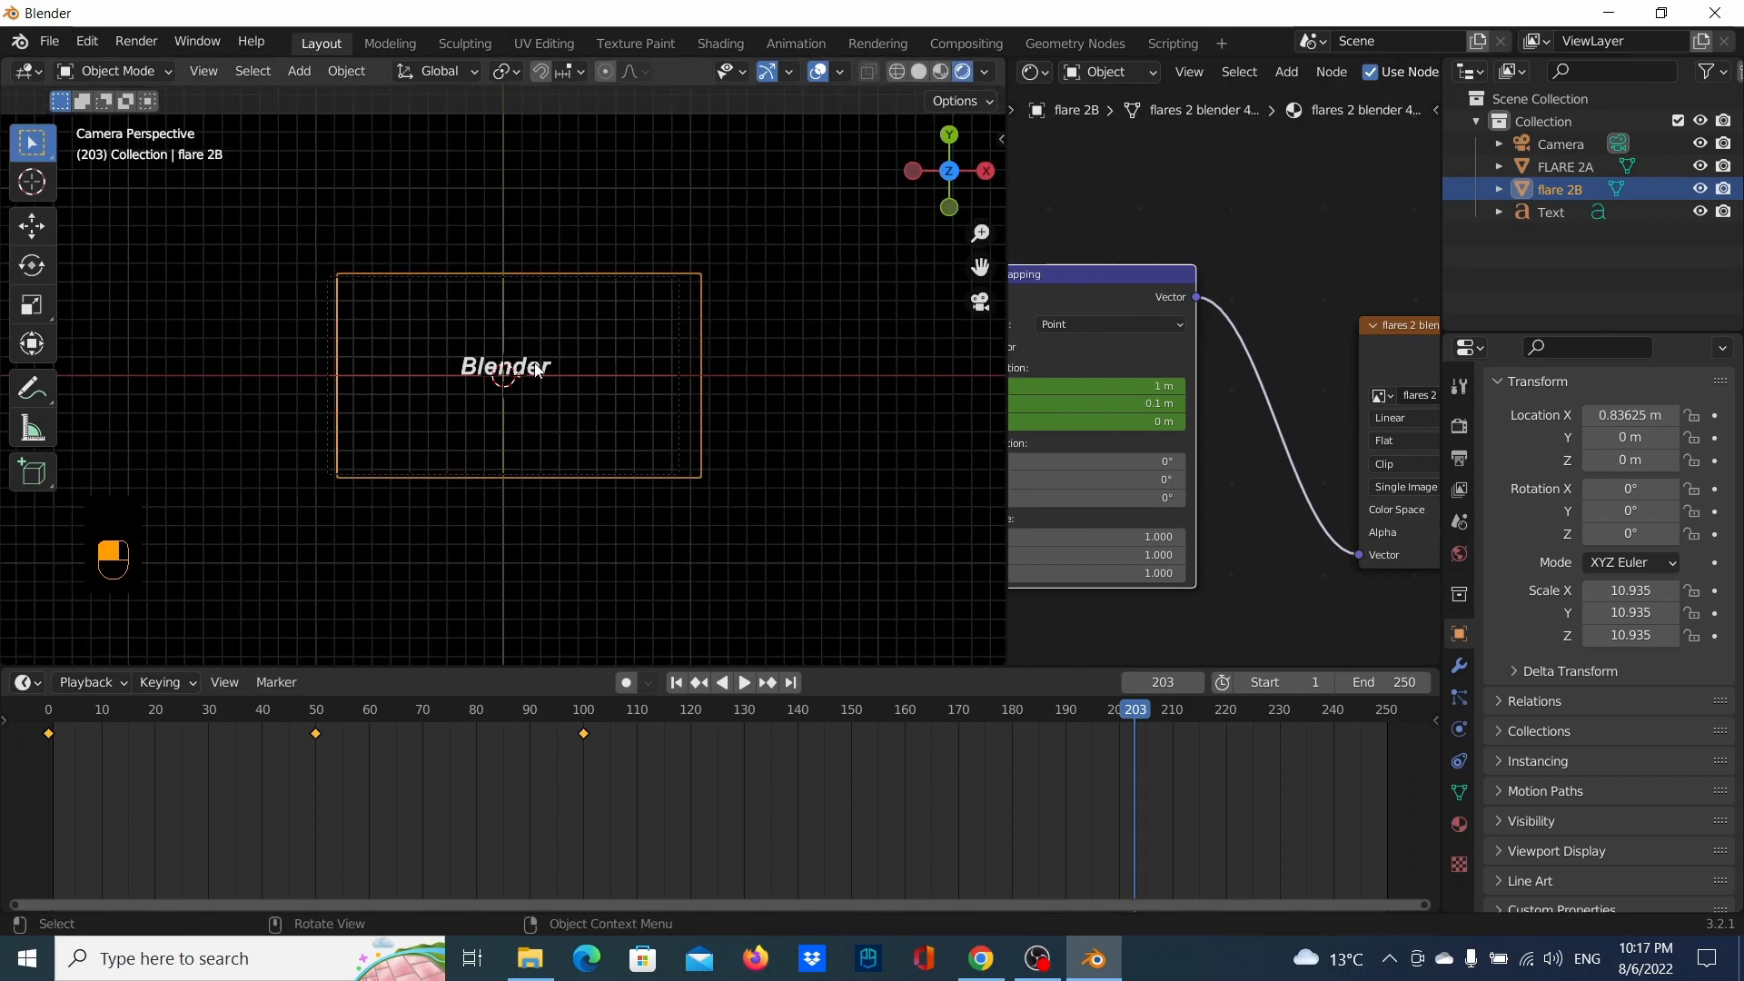
{"action": "left_click", "coordinate": [538, 369]}
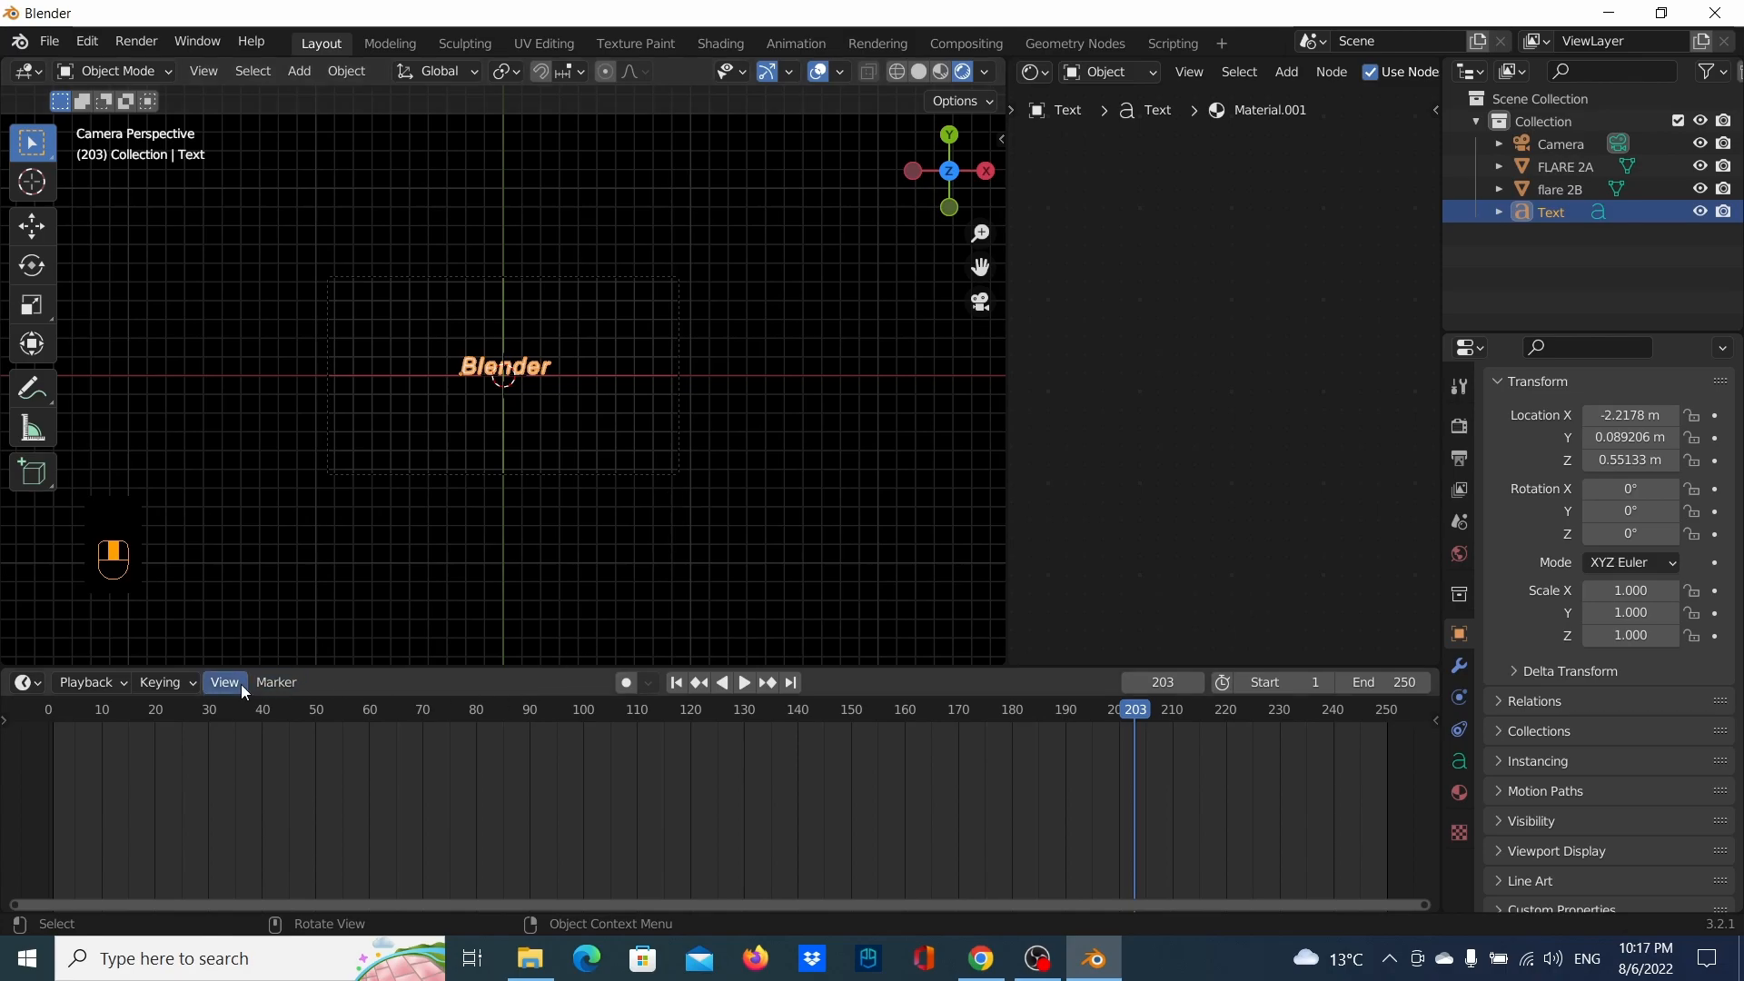
At frame 0, move the Text along the X axis to about -17.2 m, outside the camera frame
{"action": "scroll", "coordinate": [612, 531], "scroll_direction": "up", "scroll_amount": 2}
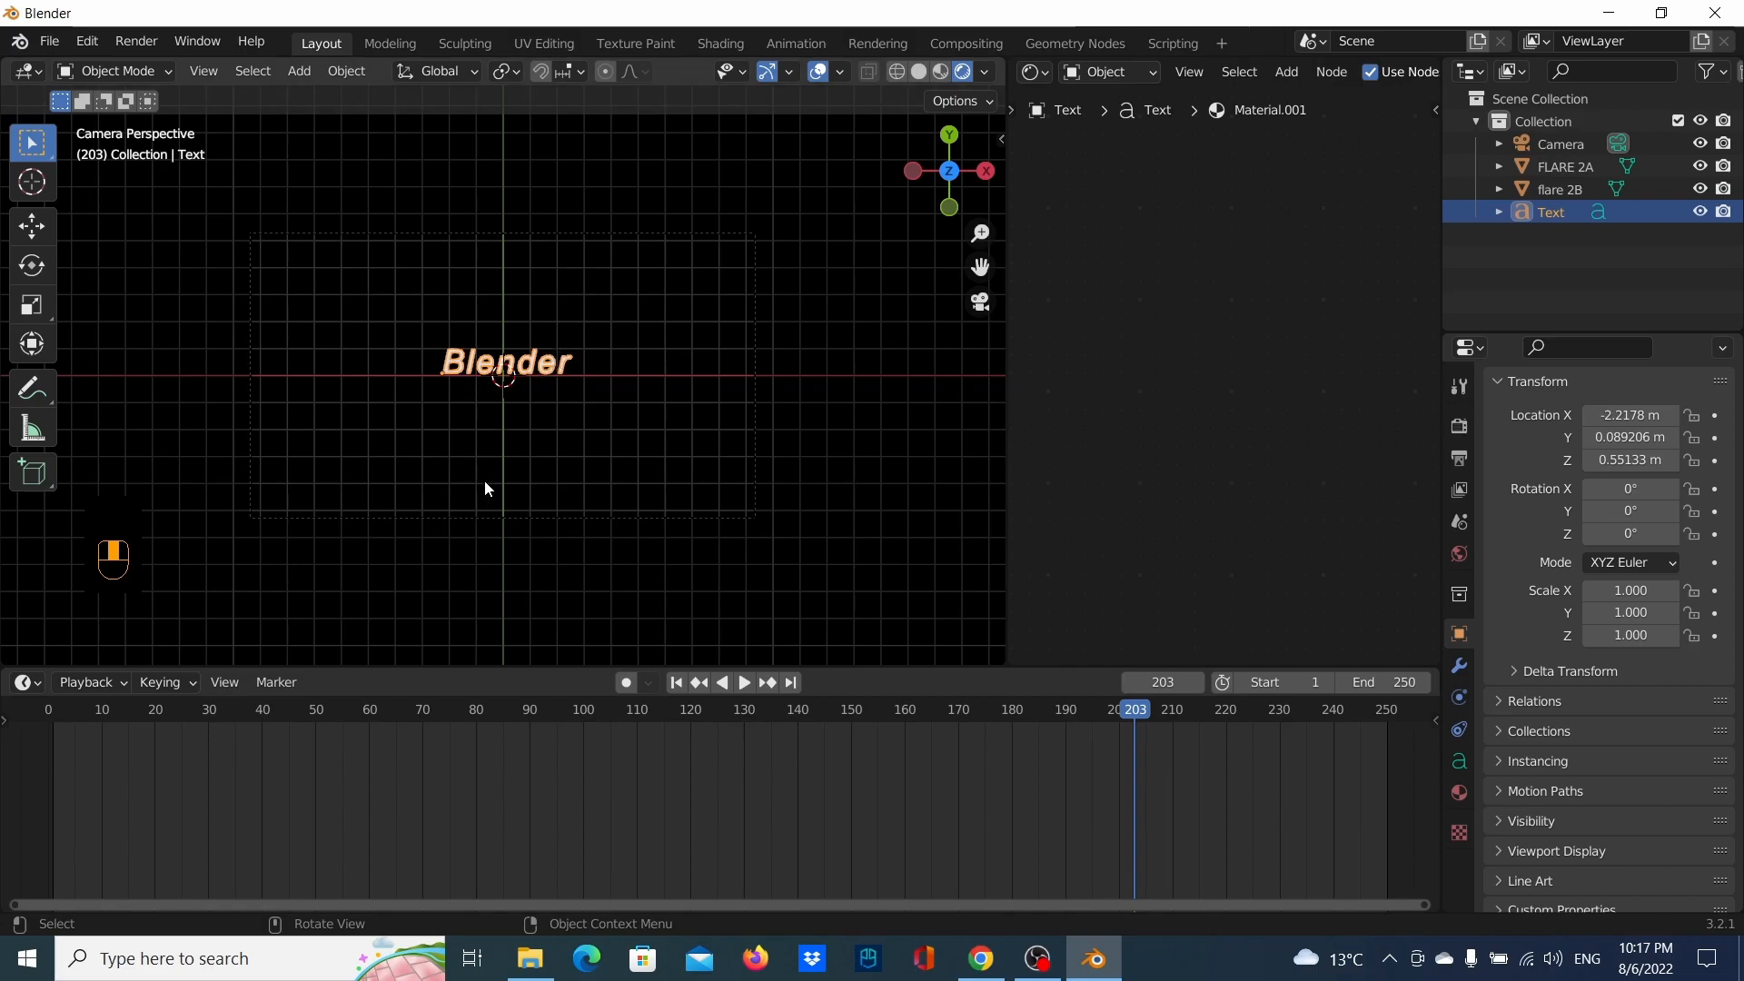
{"action": "left_click_drag", "start_coordinate": [205, 727], "coordinate": [45, 711]}
{"action": "key", "text": "space"}
{"action": "key", "text": "Escape"}
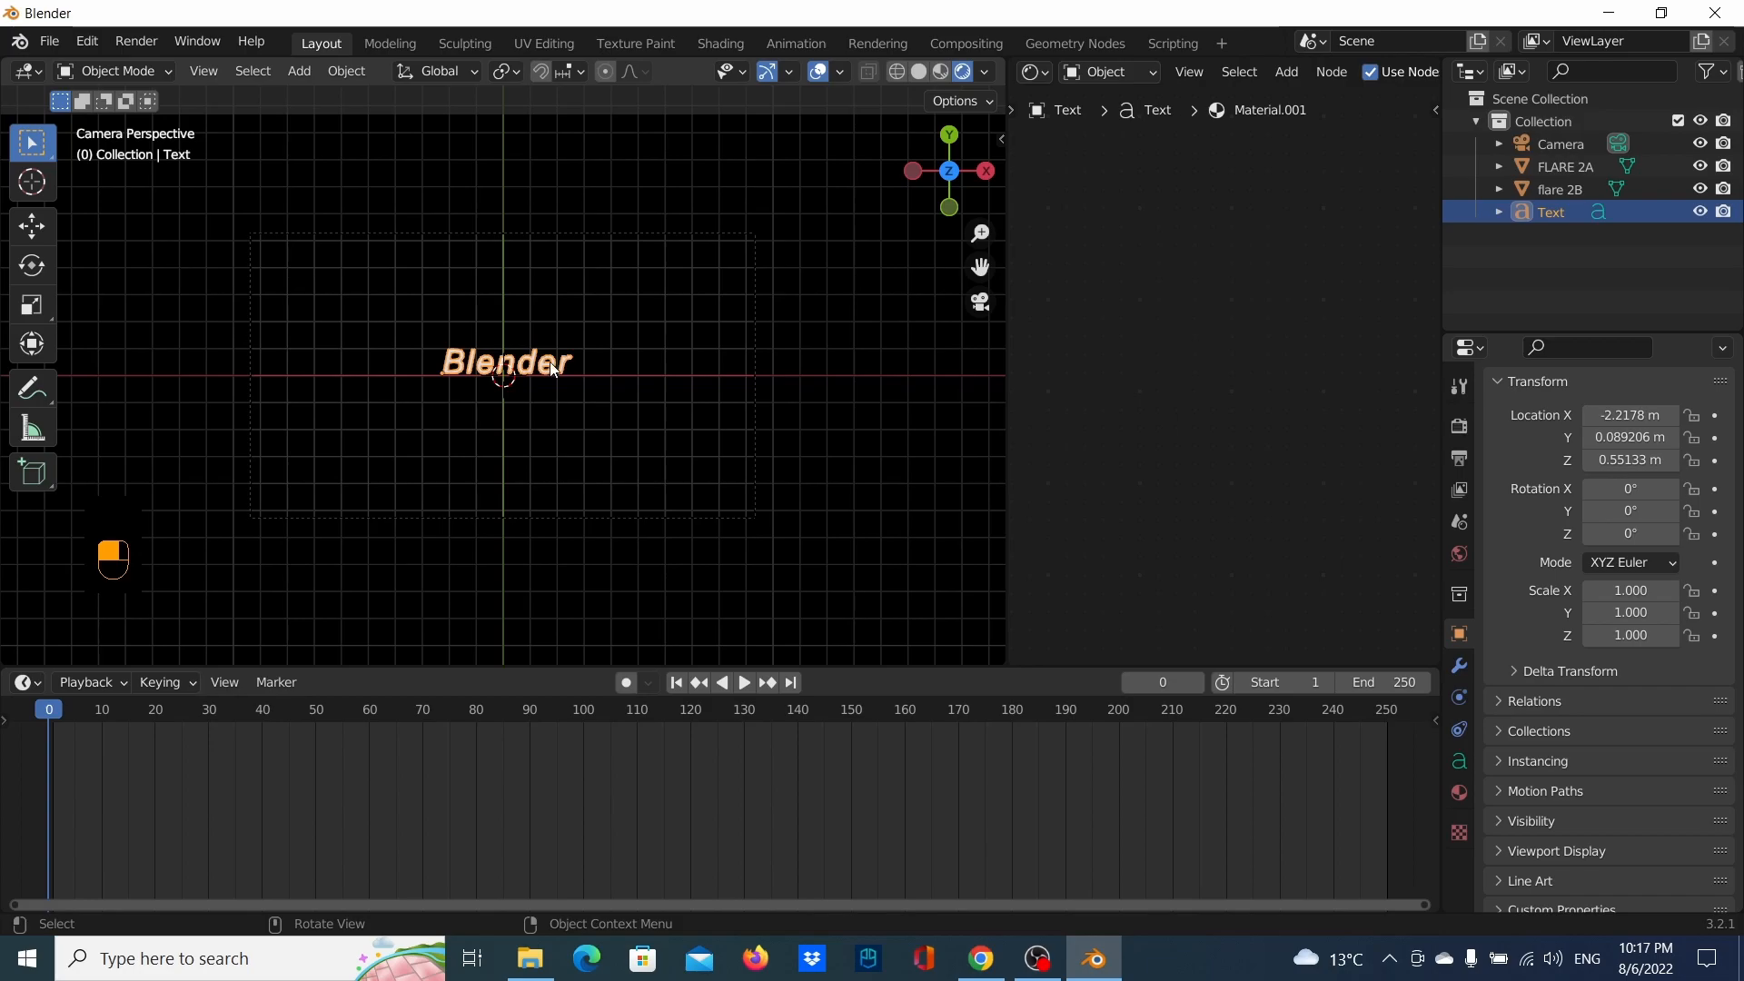
{"action": "key", "text": "g"}
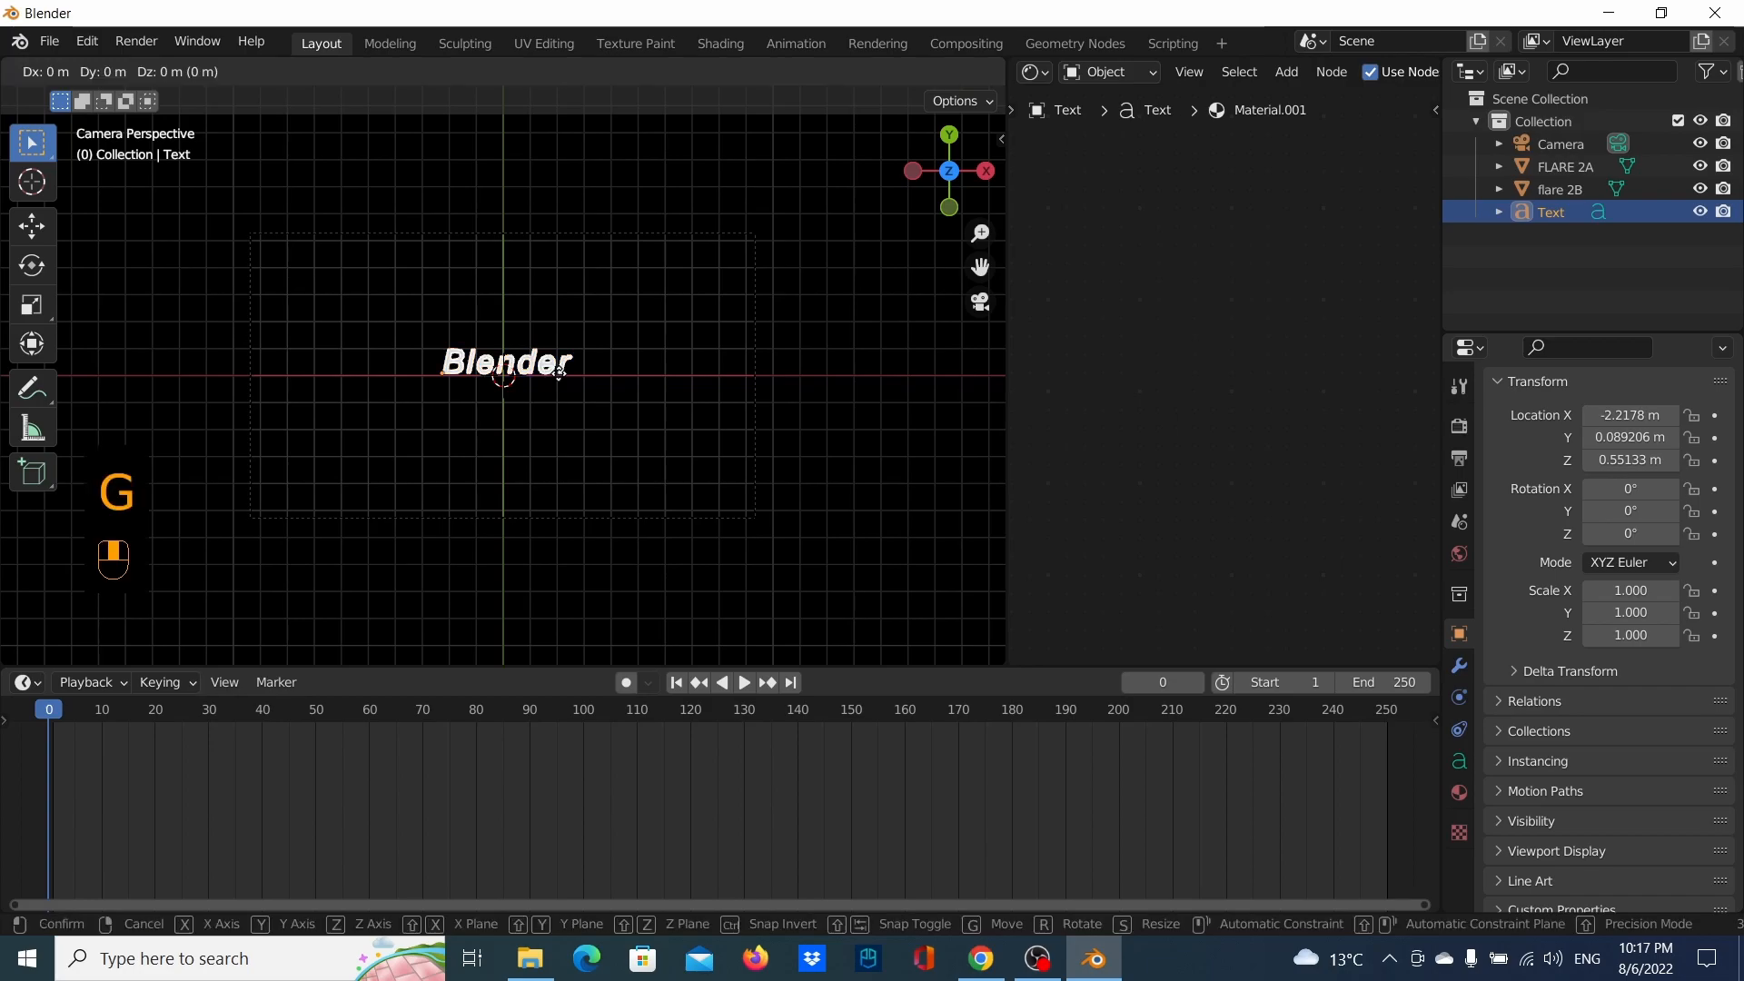
{"action": "key", "text": "x"}
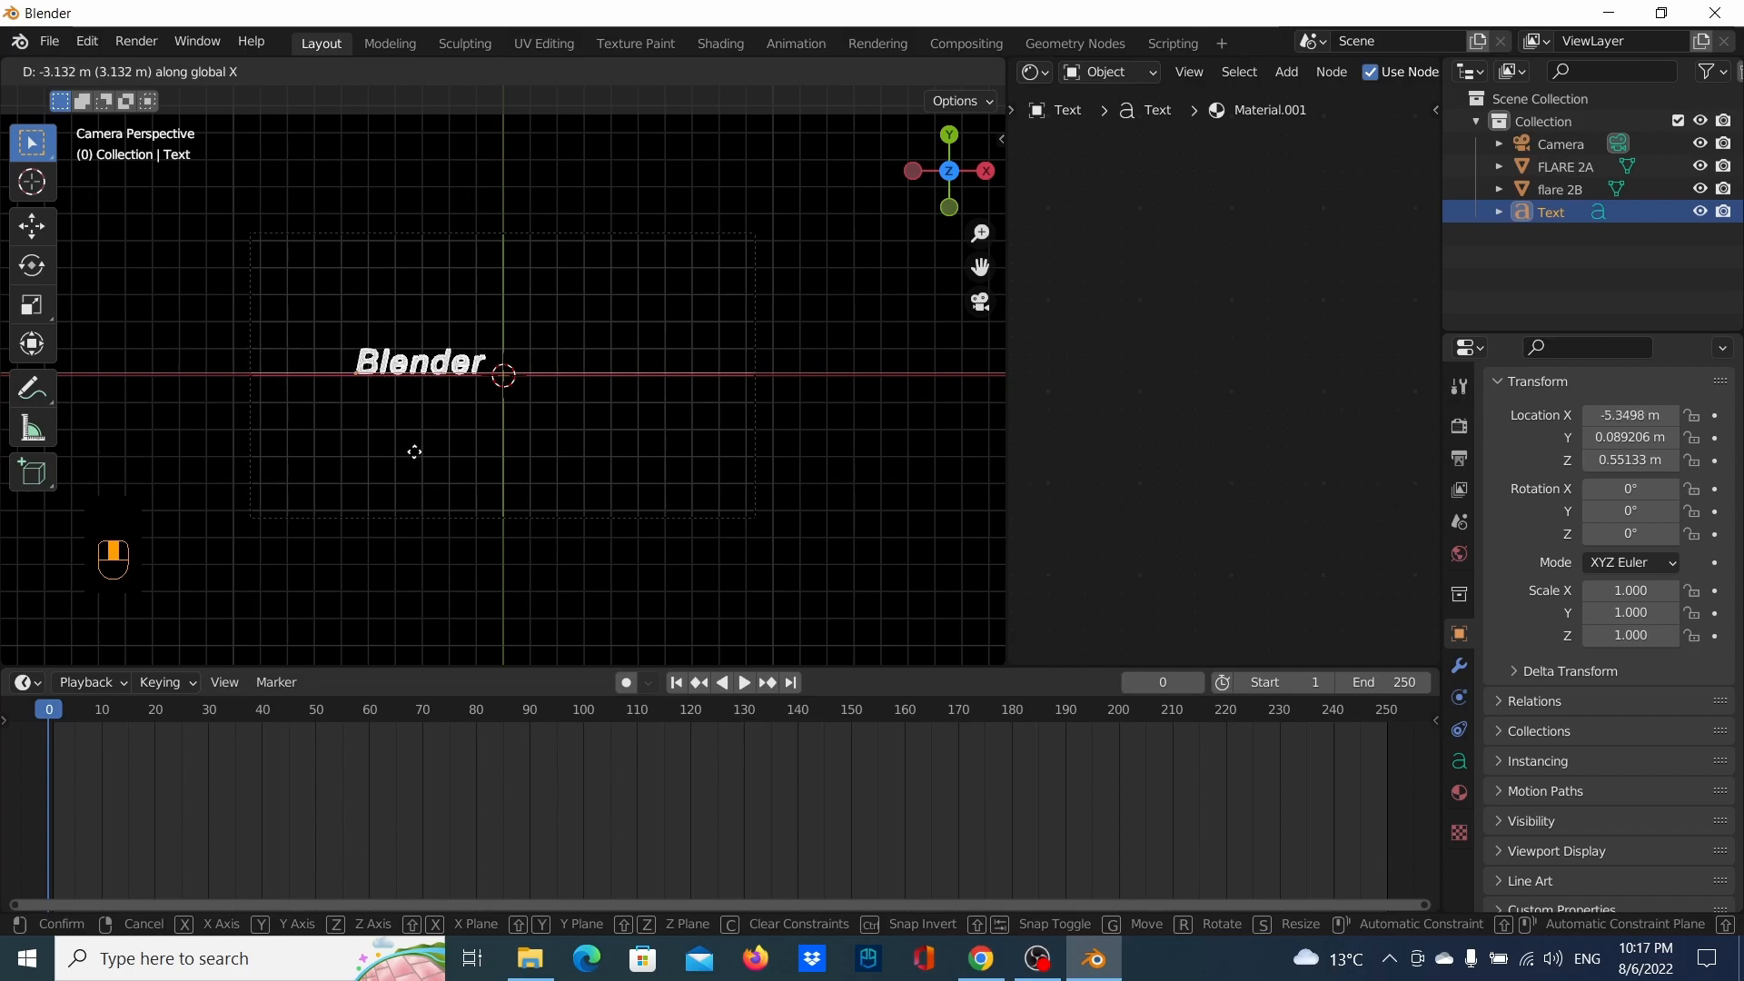
{"action": "left_click", "coordinate": [148, 463]}
{"action": "scroll", "coordinate": [207, 492], "scroll_direction": "down", "scroll_amount": 3}
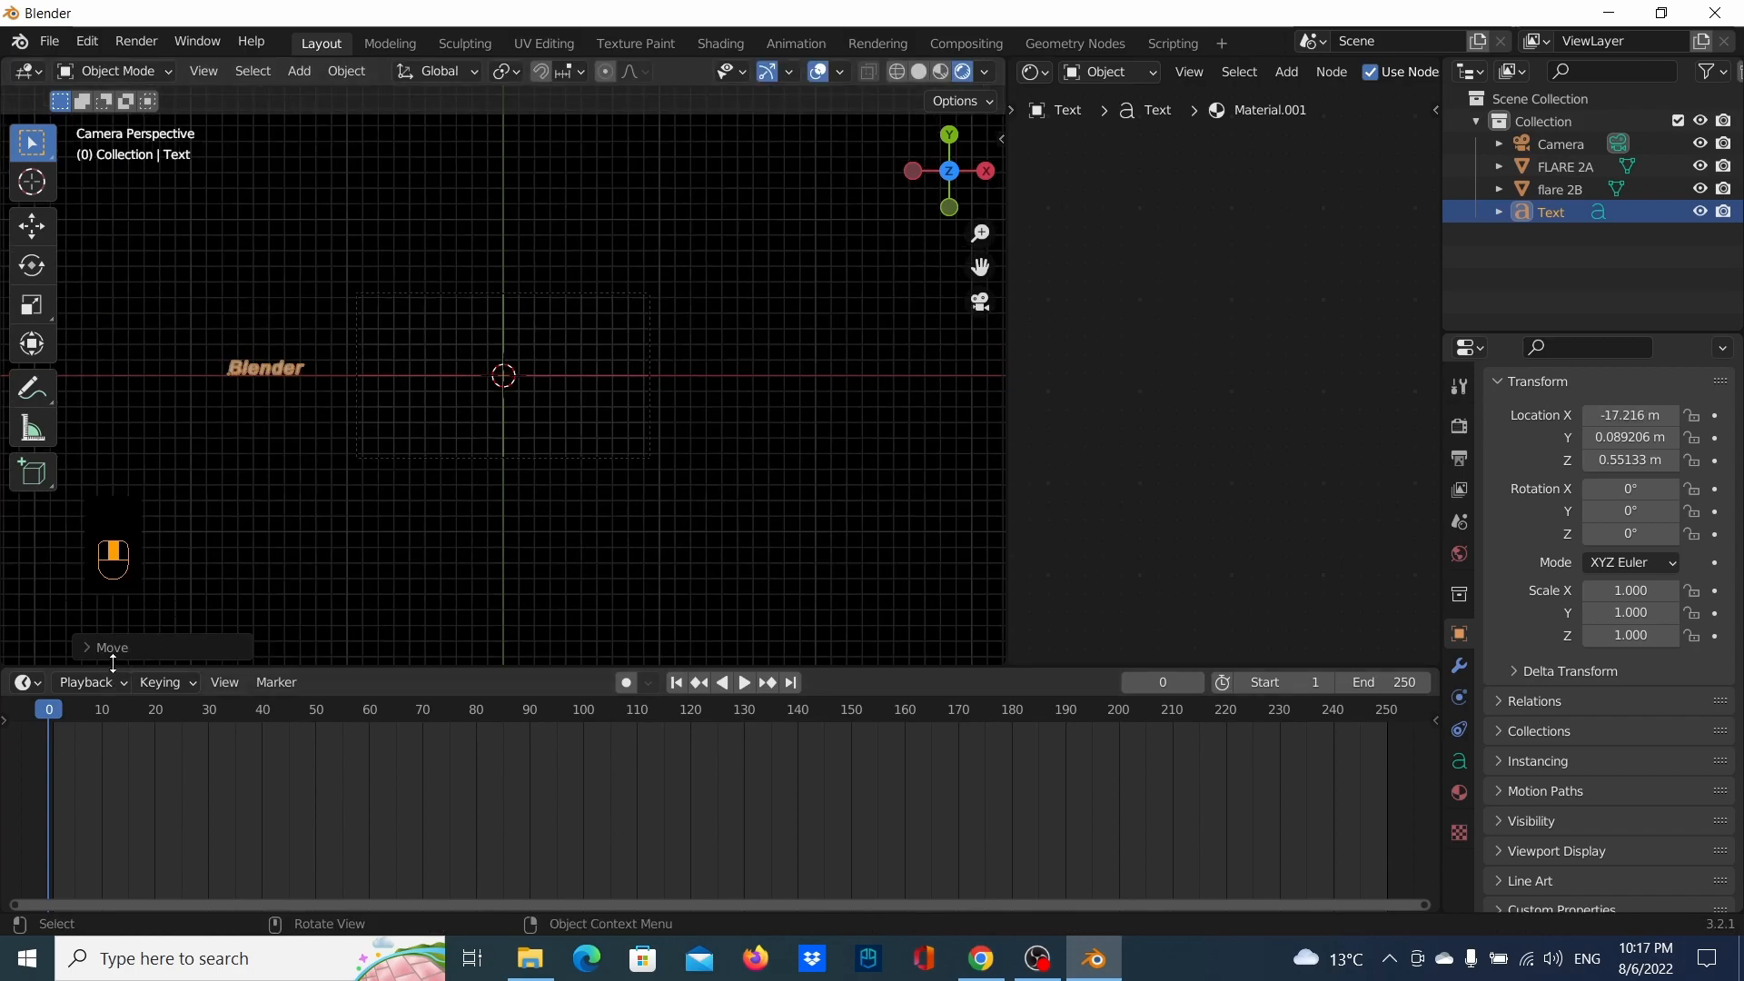
Check the flares at frame 20, then at frame 0 move the Text to about X -24.6 m and insert a Location keyframe
{"action": "left_click_drag", "start_coordinate": [51, 710], "coordinate": [154, 727]}
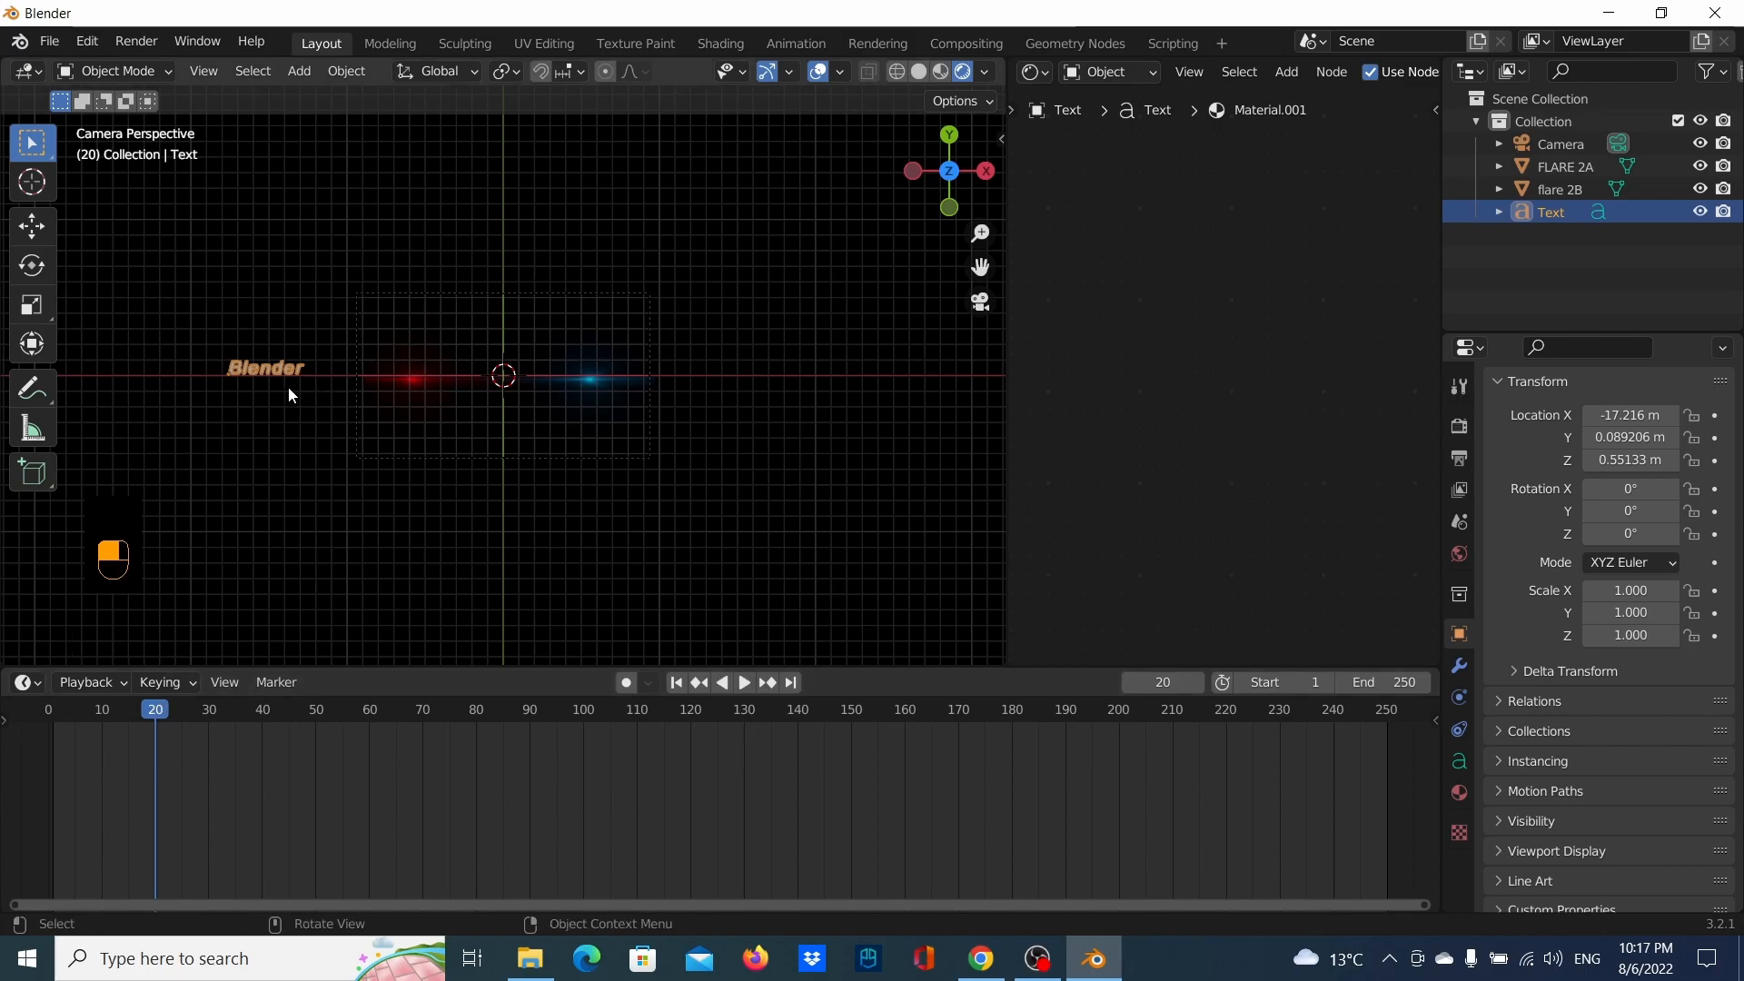
{"action": "left_click_drag", "start_coordinate": [61, 715], "coordinate": [49, 715]}
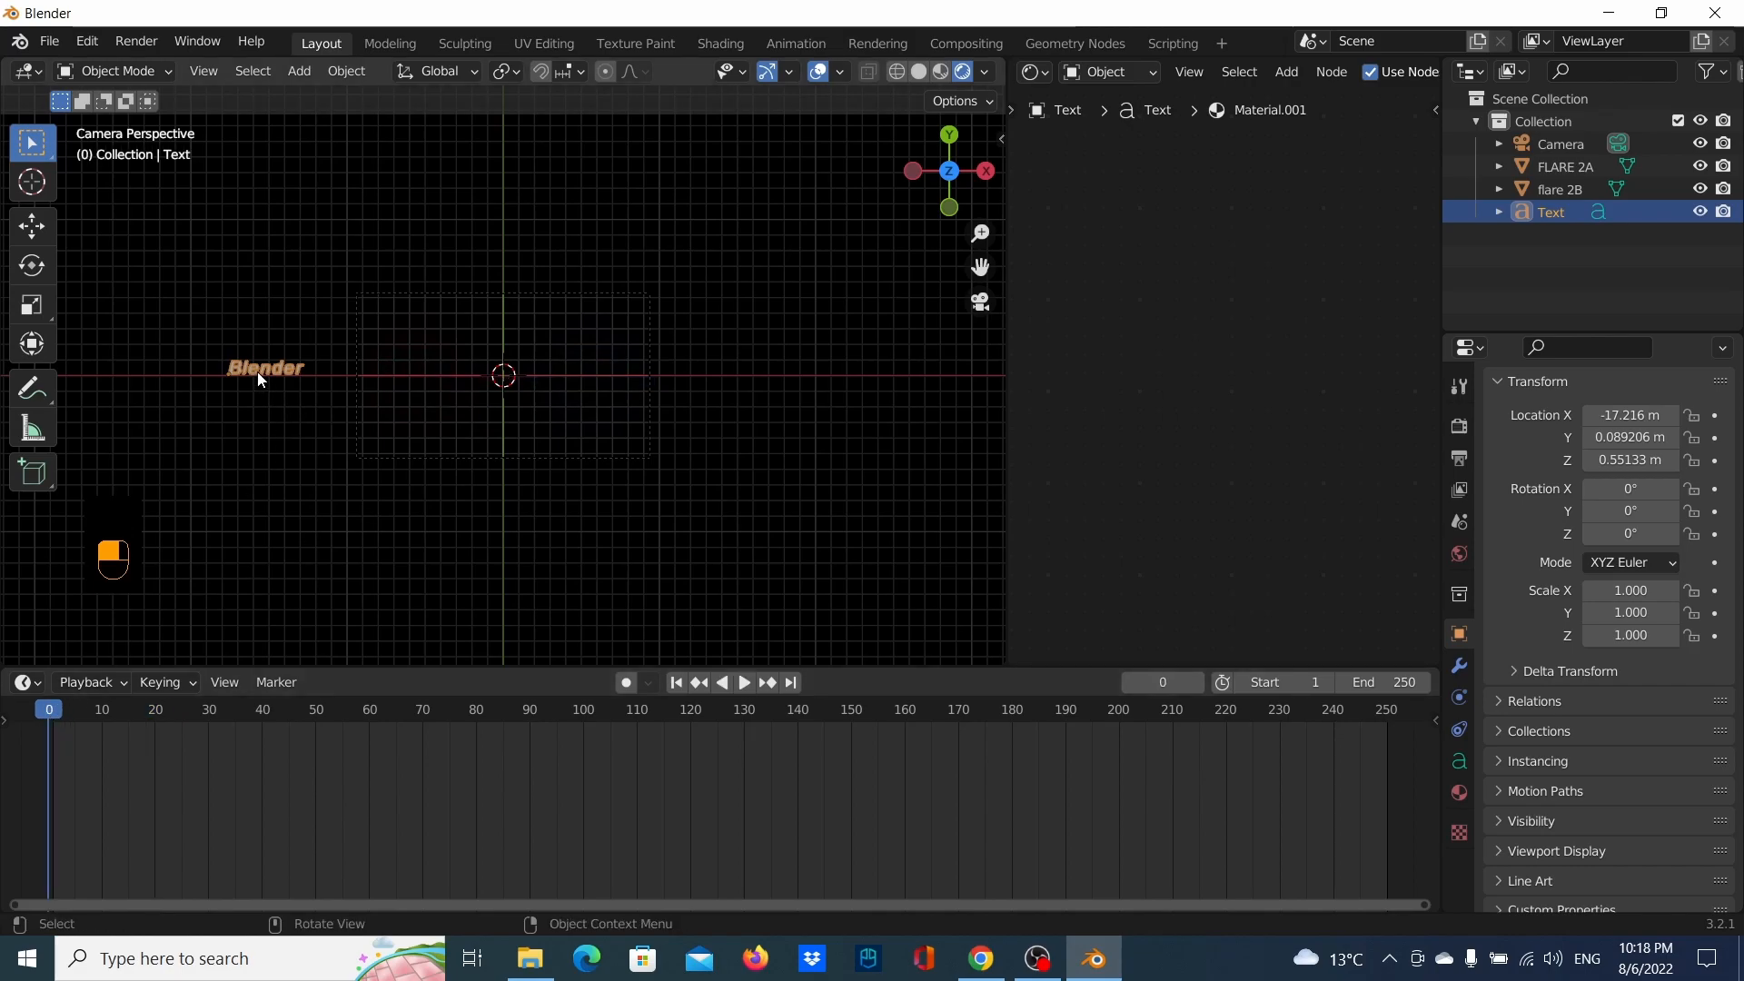
{"action": "key", "text": "g"}
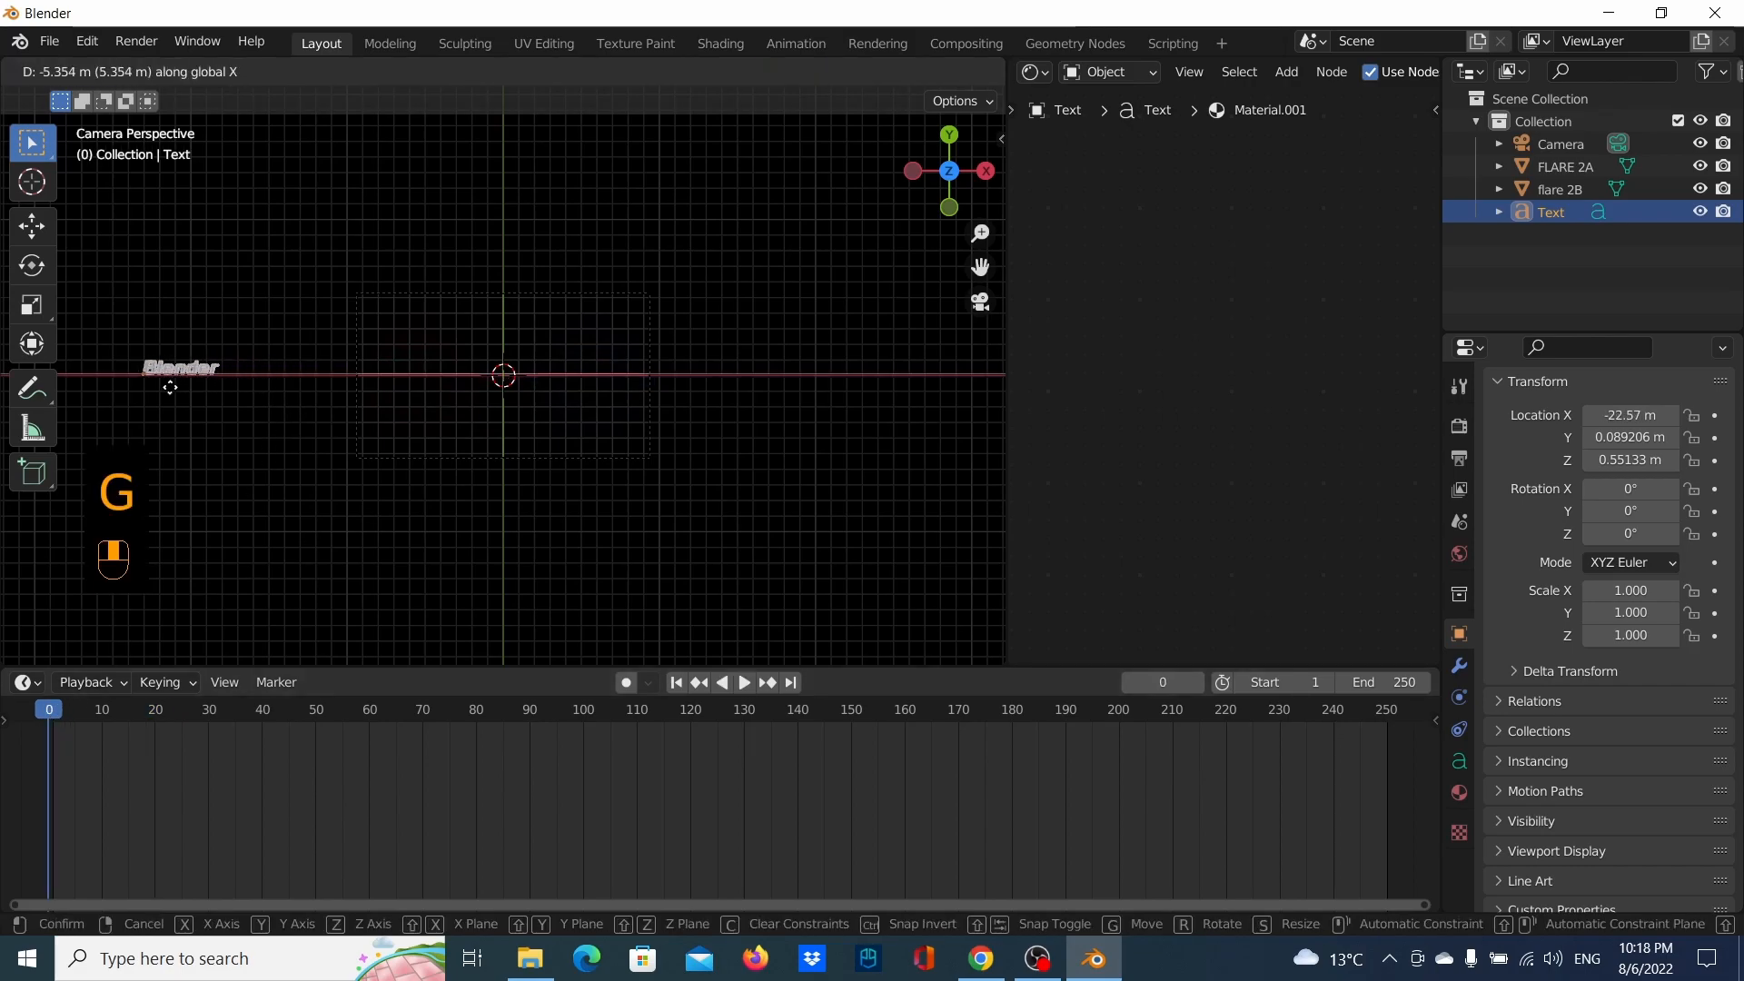
{"action": "left_click", "coordinate": [139, 387]}
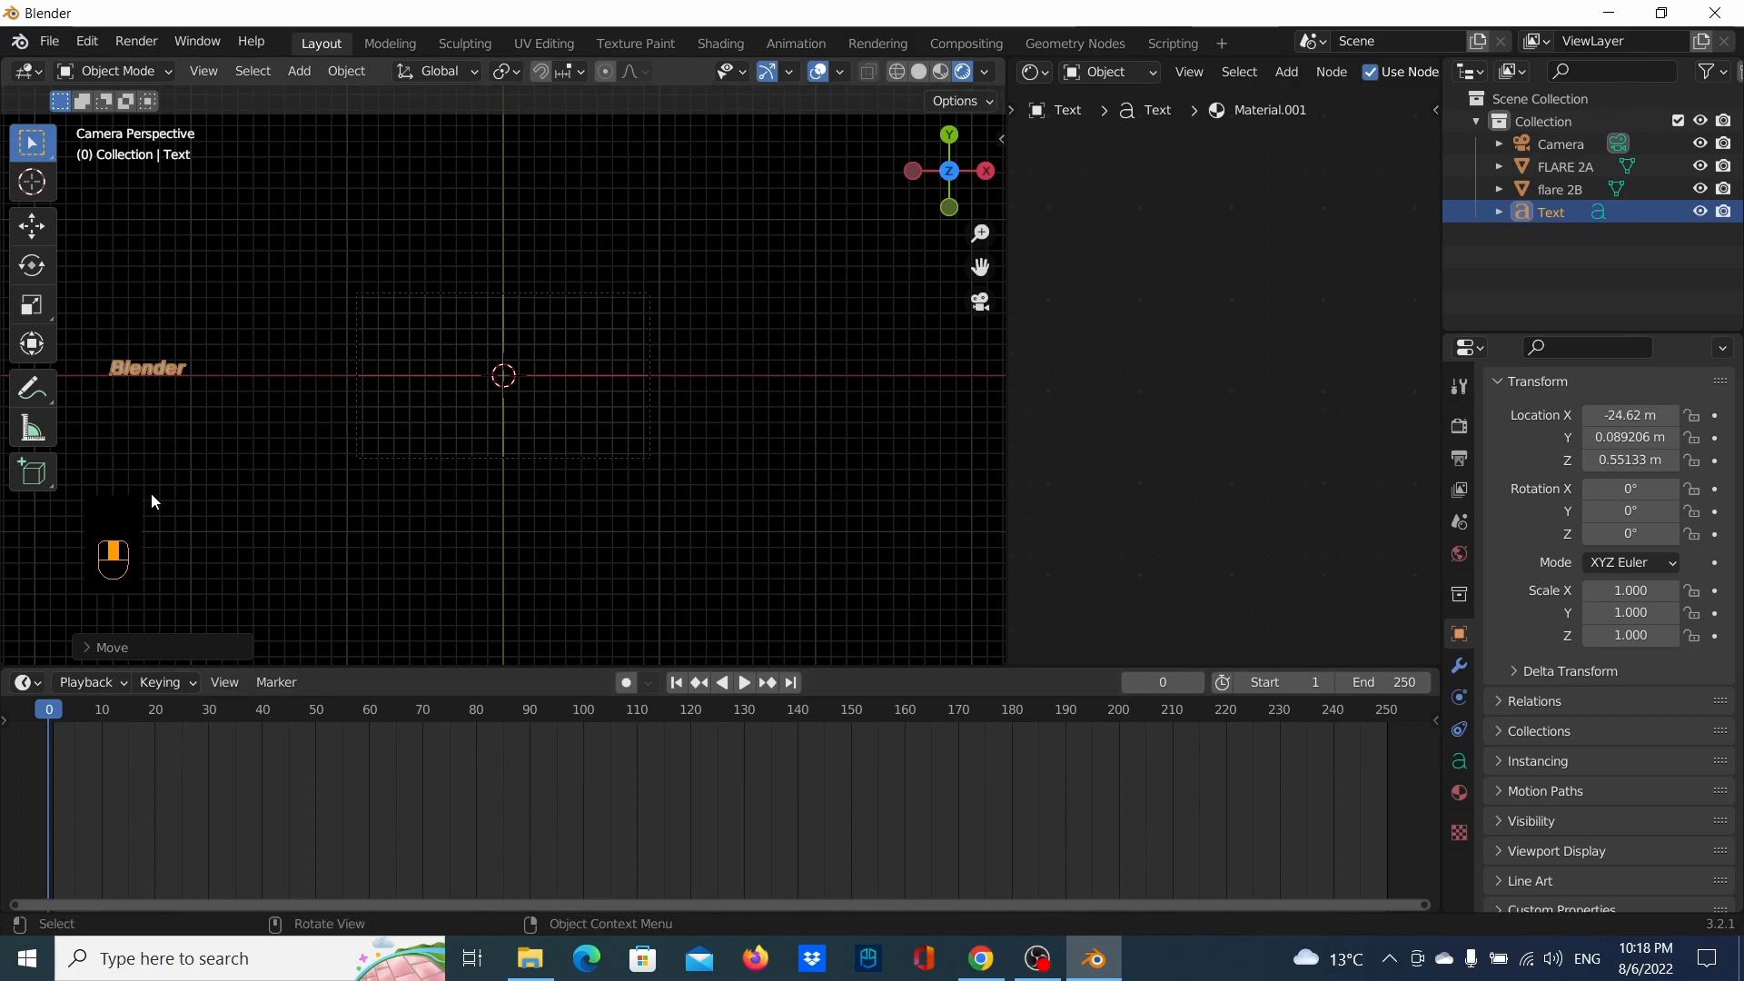
{"action": "key", "text": "i"}
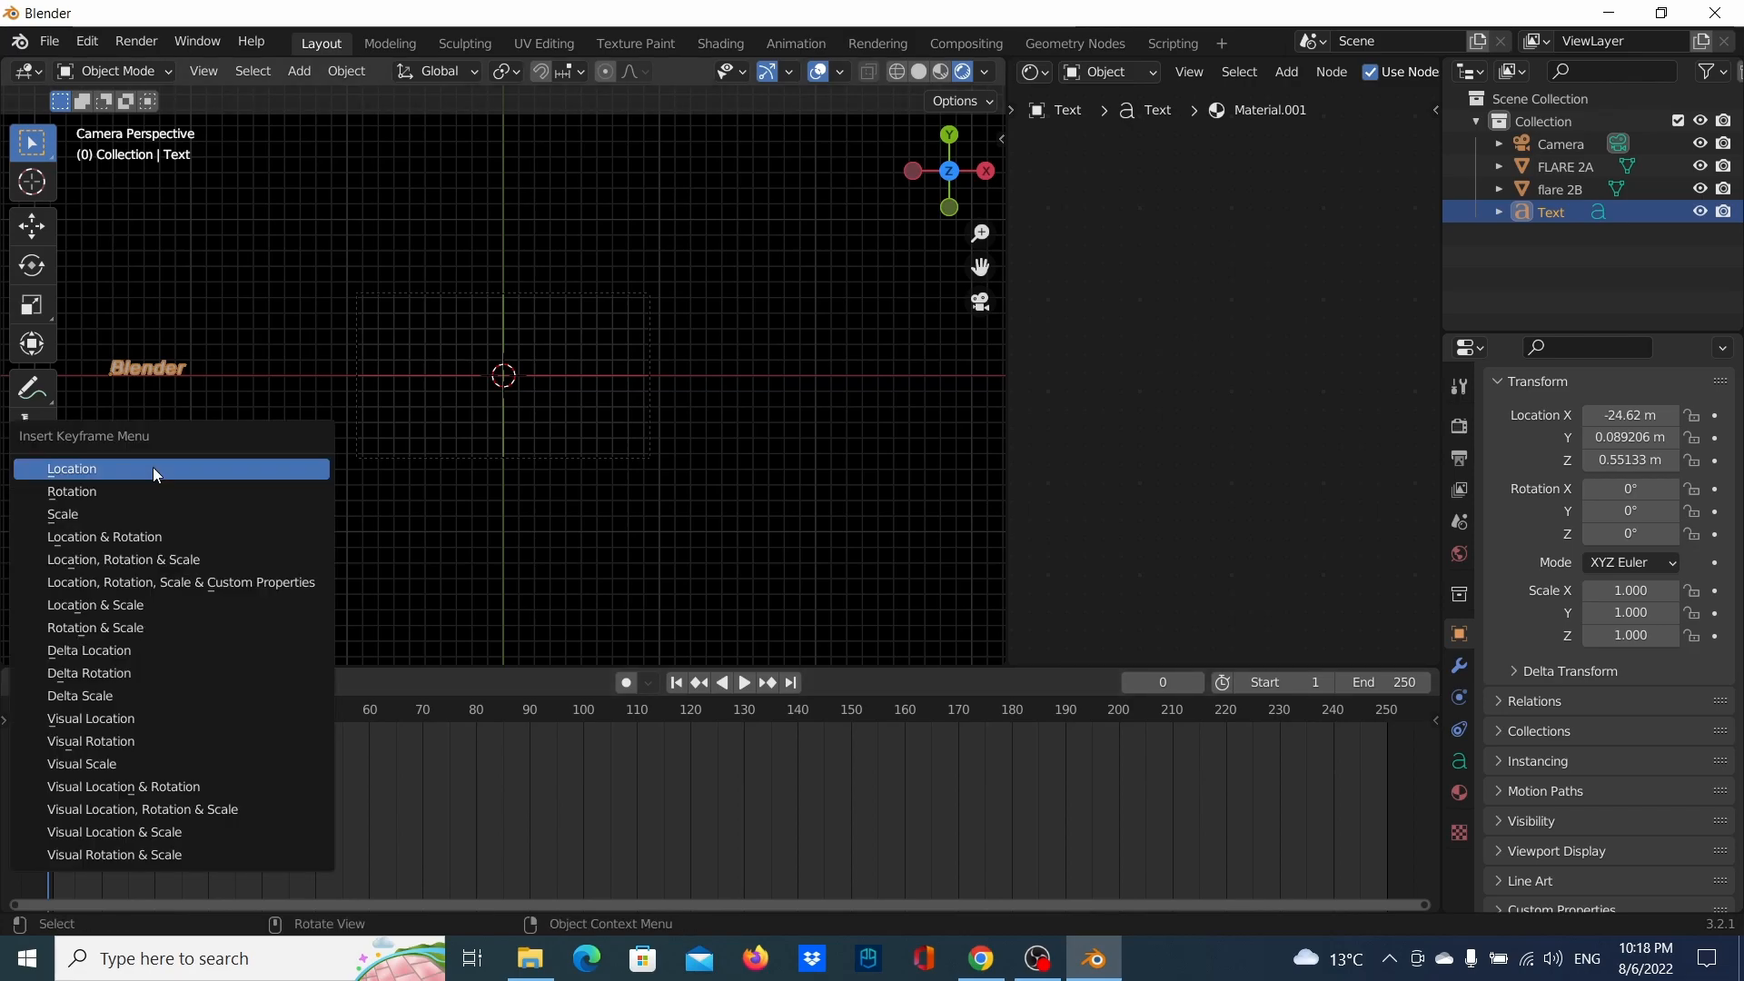
{"action": "left_click", "coordinate": [153, 467]}
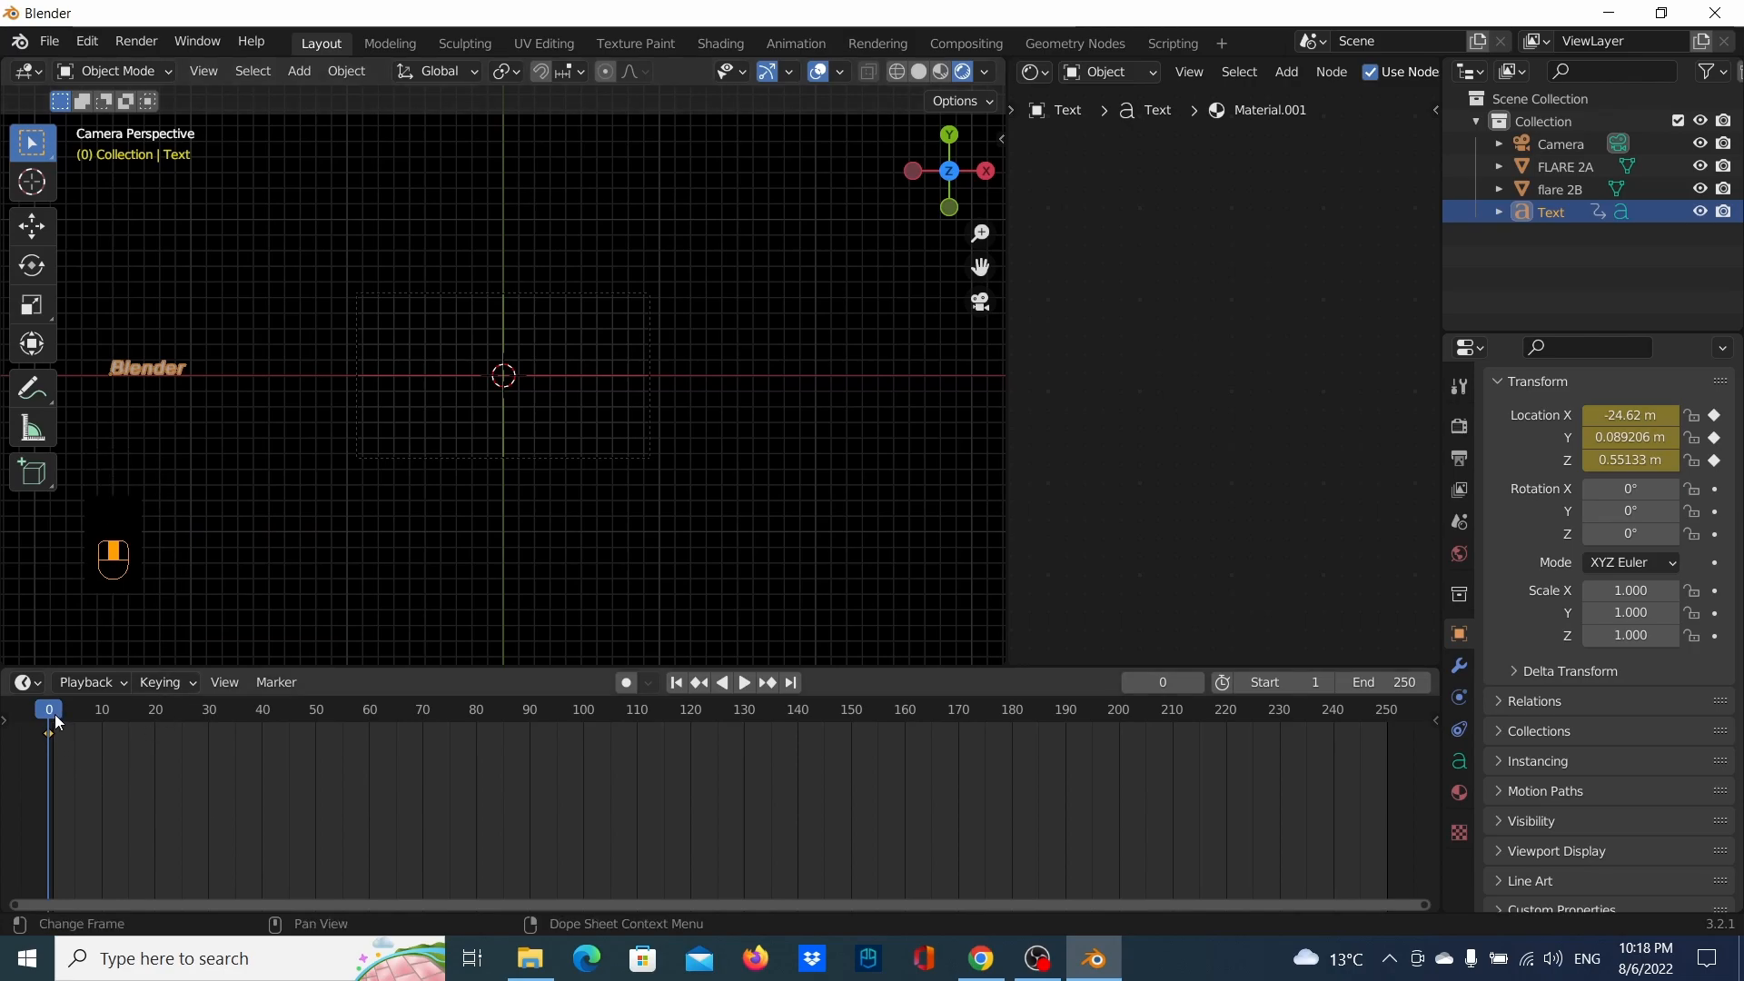
At frame 20, move the Text along X to about -2.36 m, between the flares, and insert a Location keyframe
{"action": "key", "text": "space"}
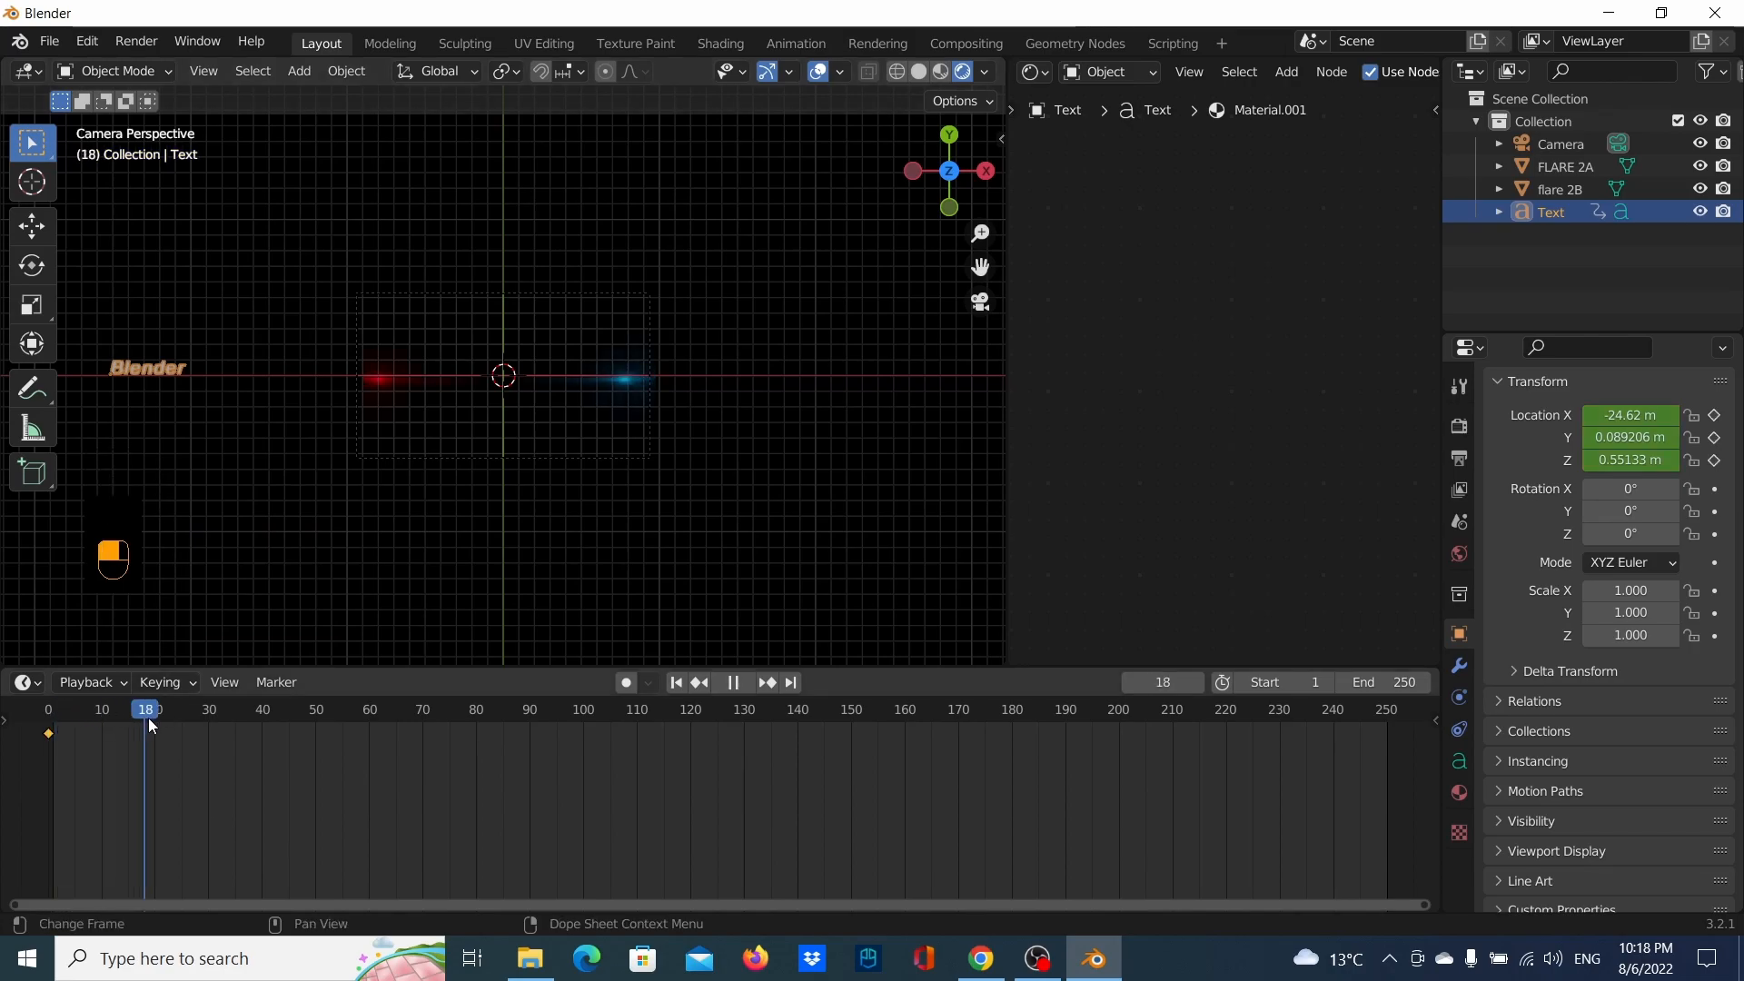
{"action": "key", "text": "space"}
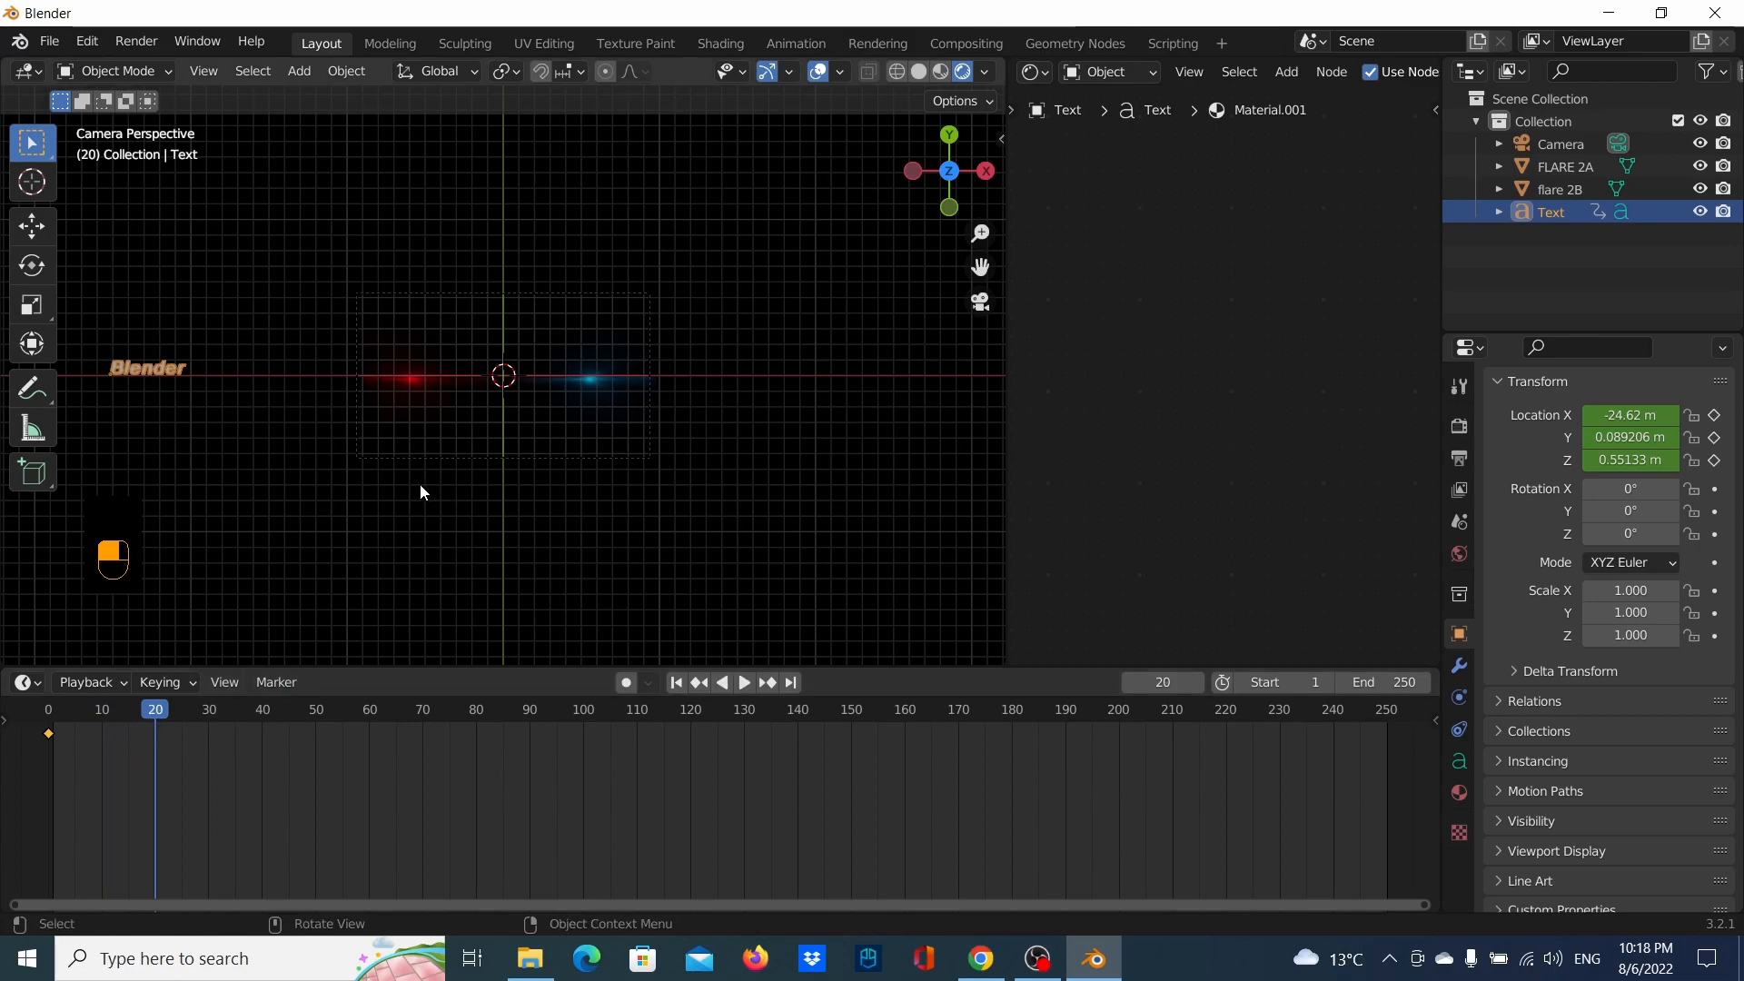
{"action": "key", "text": "g"}
{"action": "key", "text": "x"}
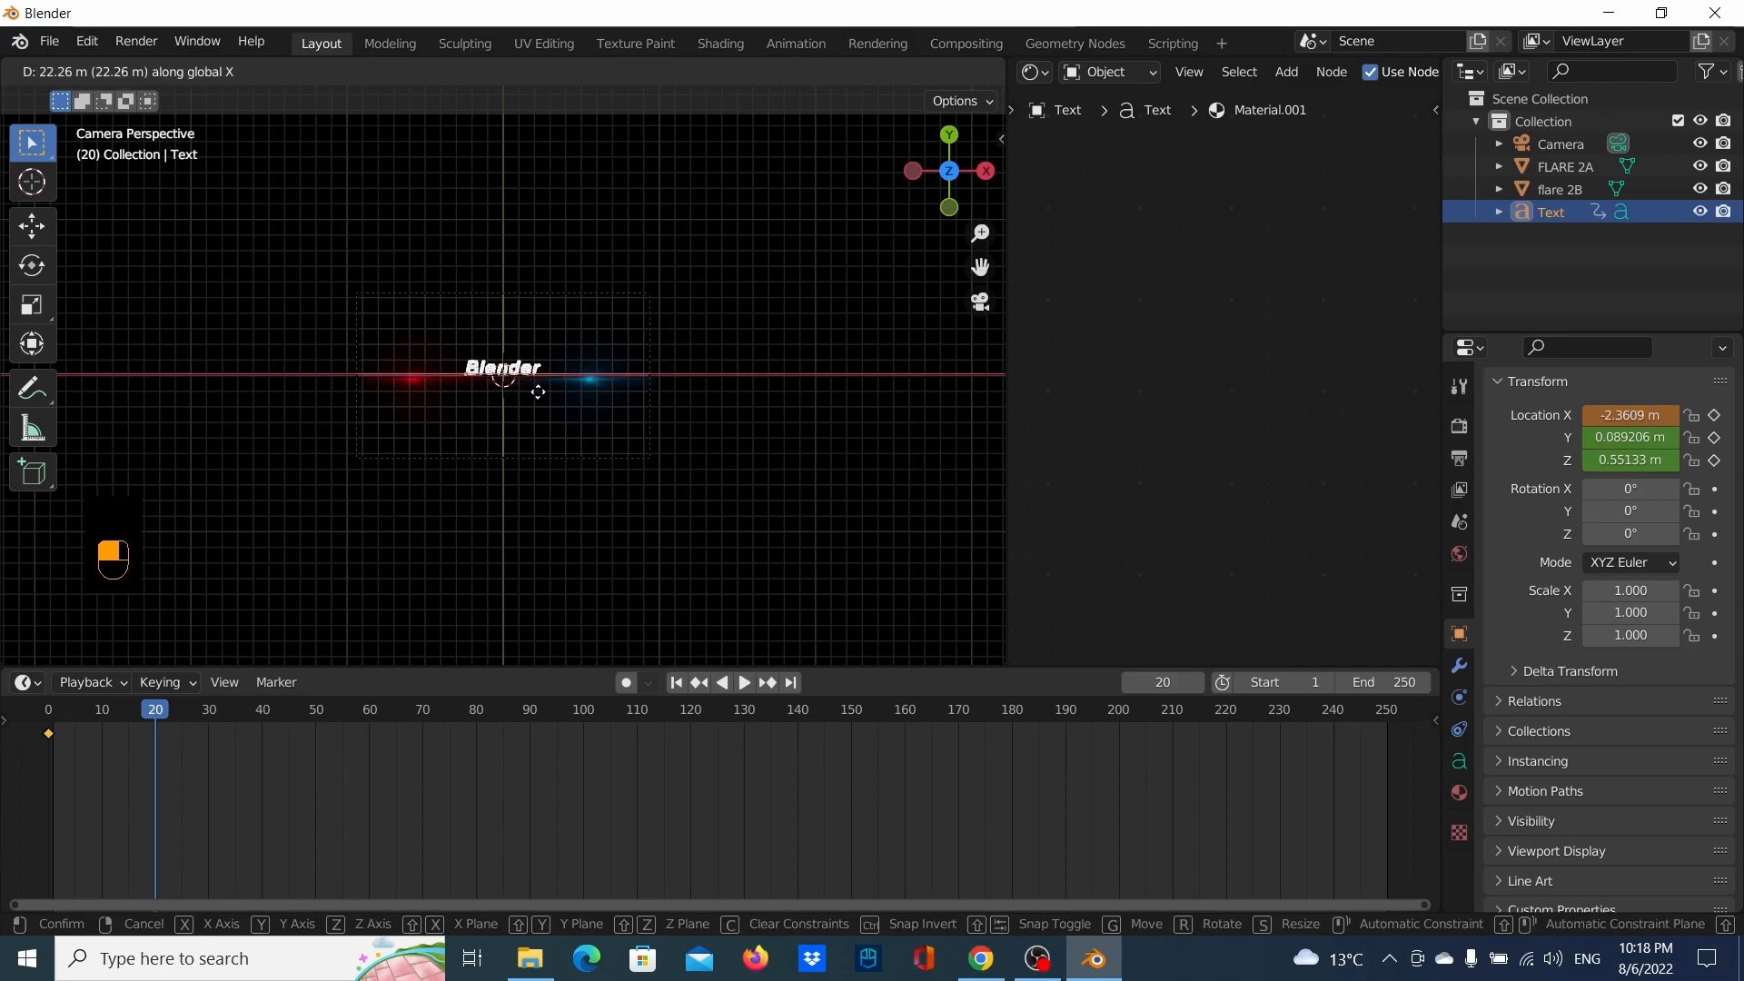
{"action": "left_click", "coordinate": [537, 392]}
{"action": "scroll", "coordinate": [542, 445], "scroll_direction": "up", "scroll_amount": 4}
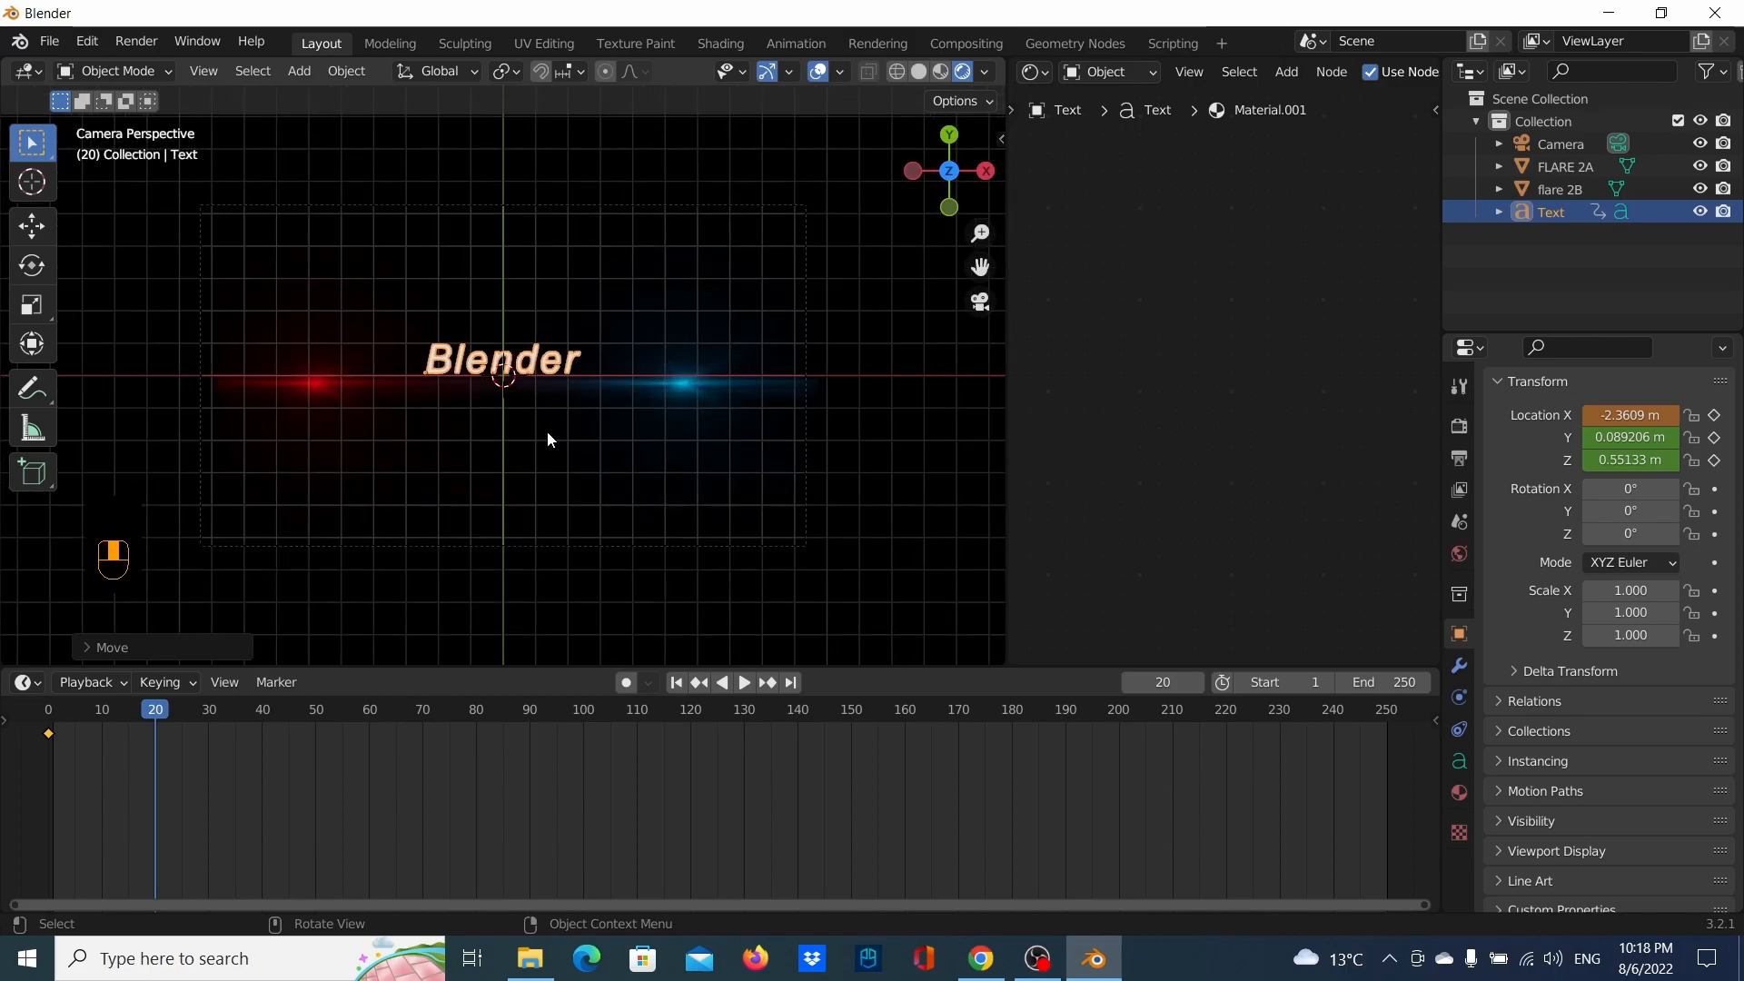
{"action": "key", "text": "i"}
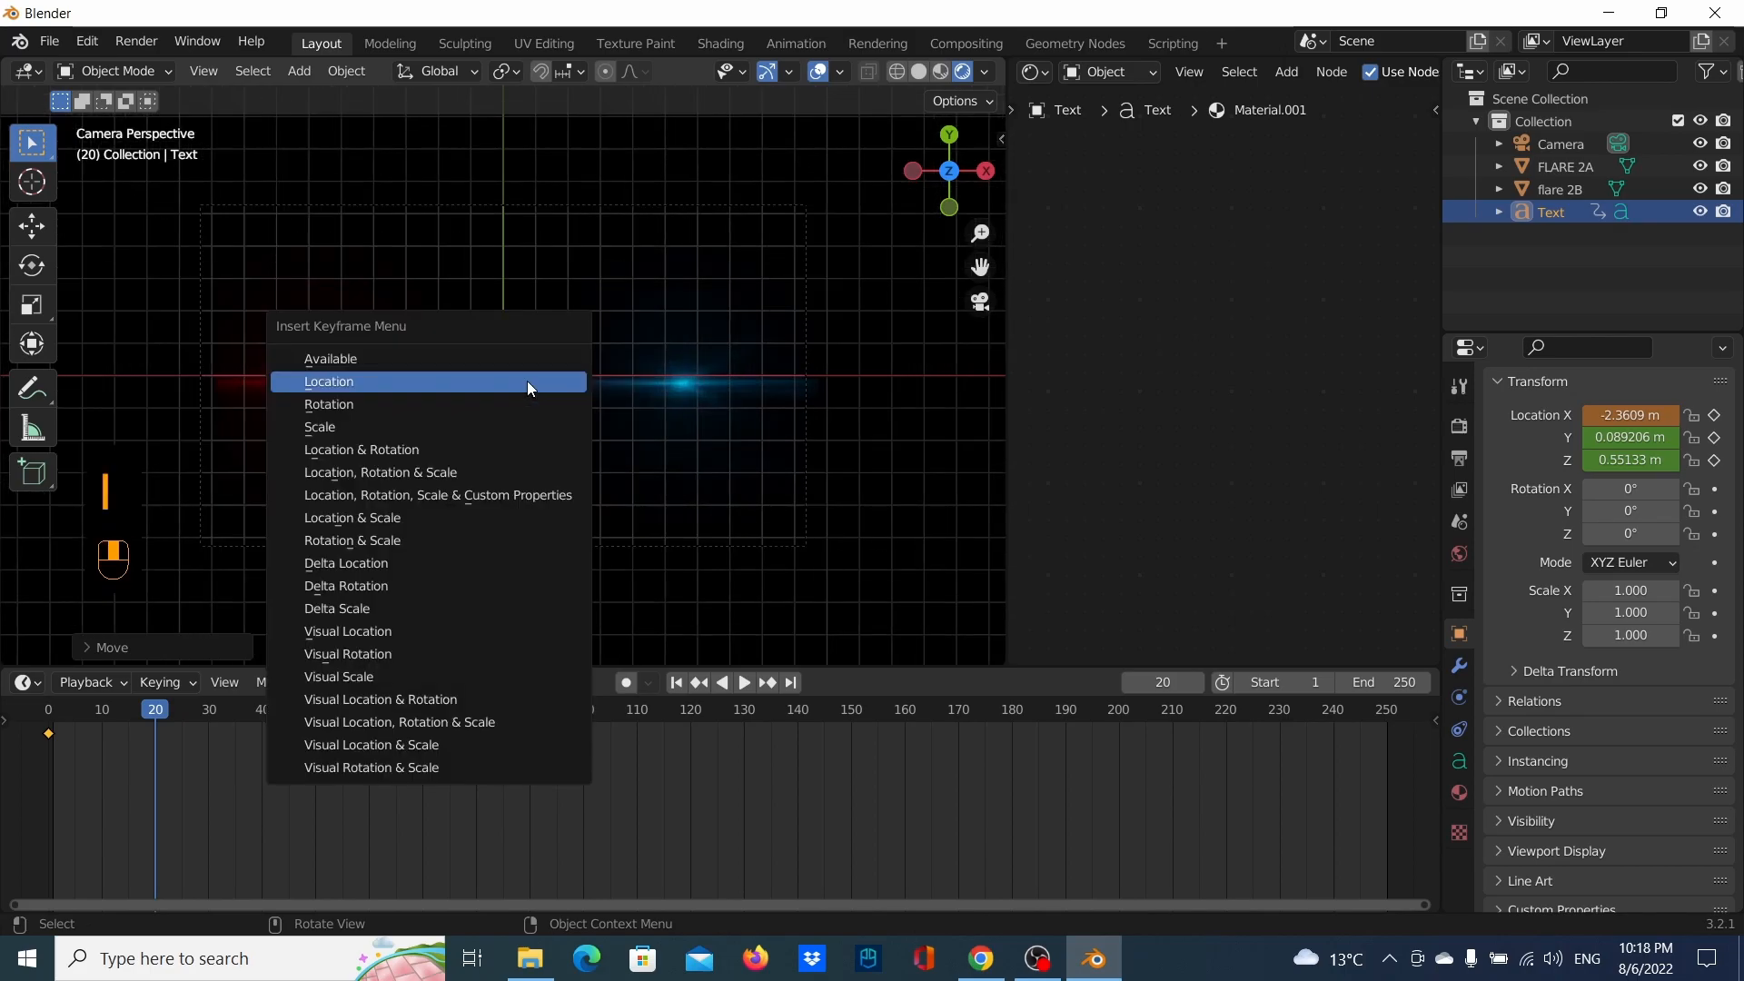
{"action": "left_click", "coordinate": [527, 380]}
Play the animation from frame 1 to review the text sliding in between the moving flares
{"action": "left_click", "coordinate": [54, 709]}
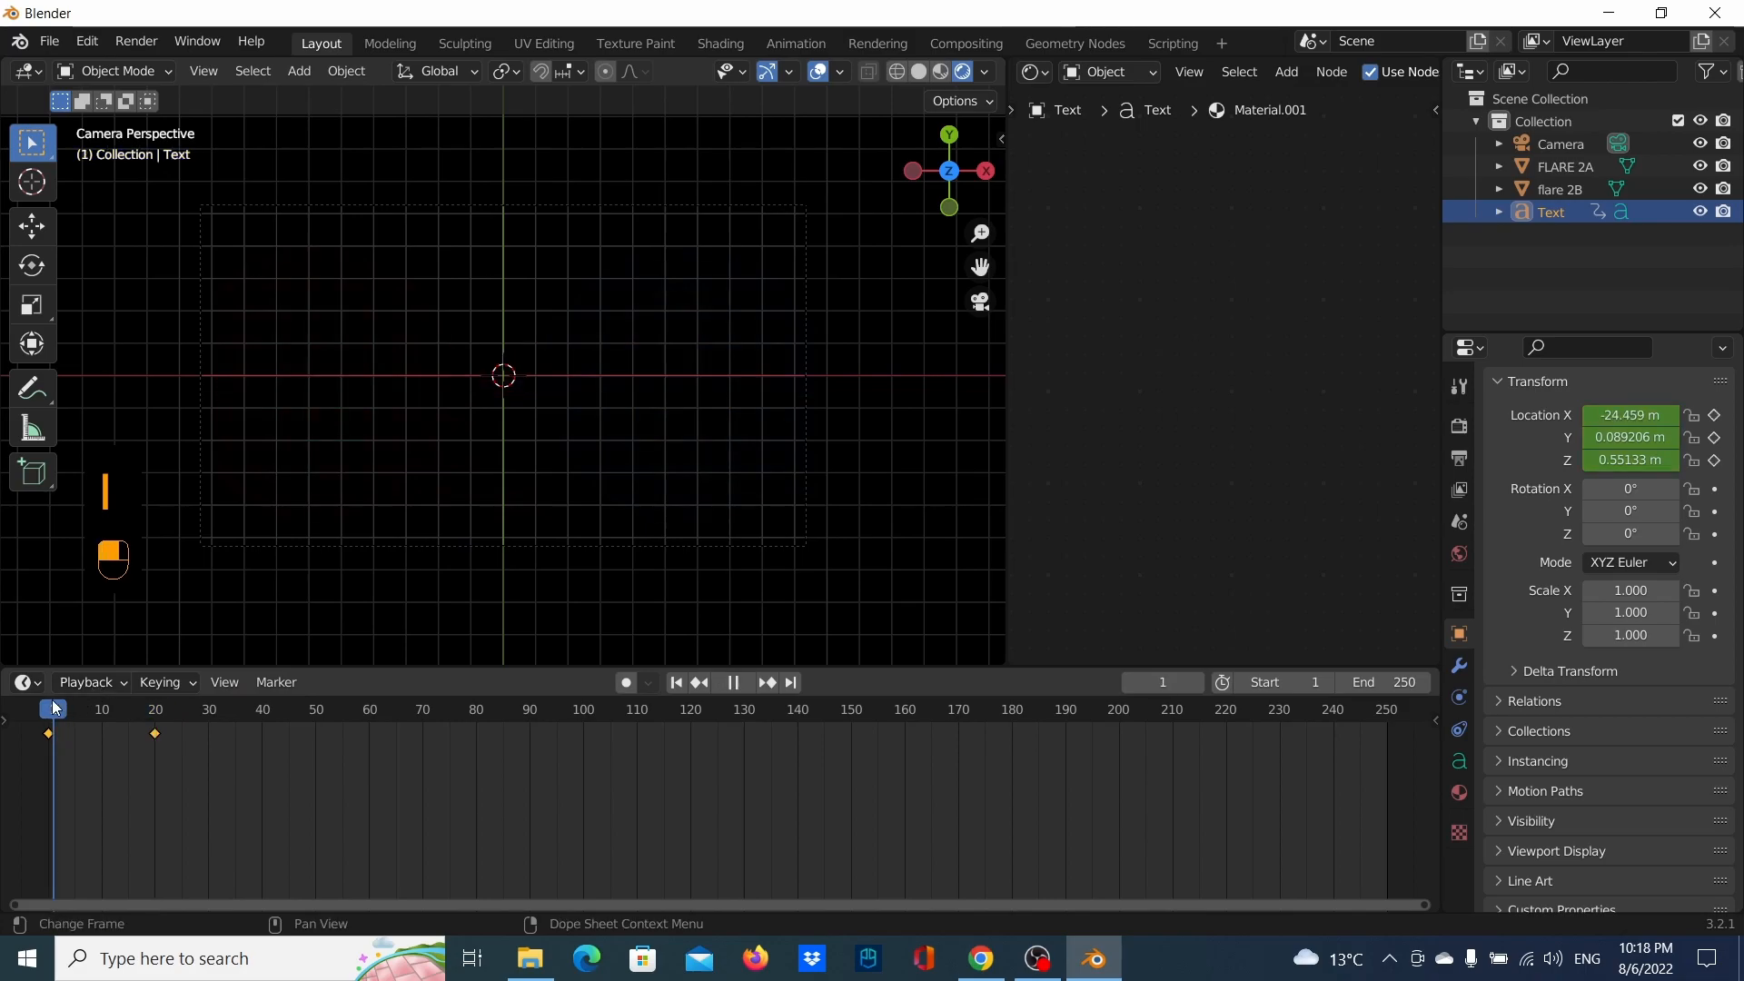
{"action": "left_click", "coordinate": [748, 681]}
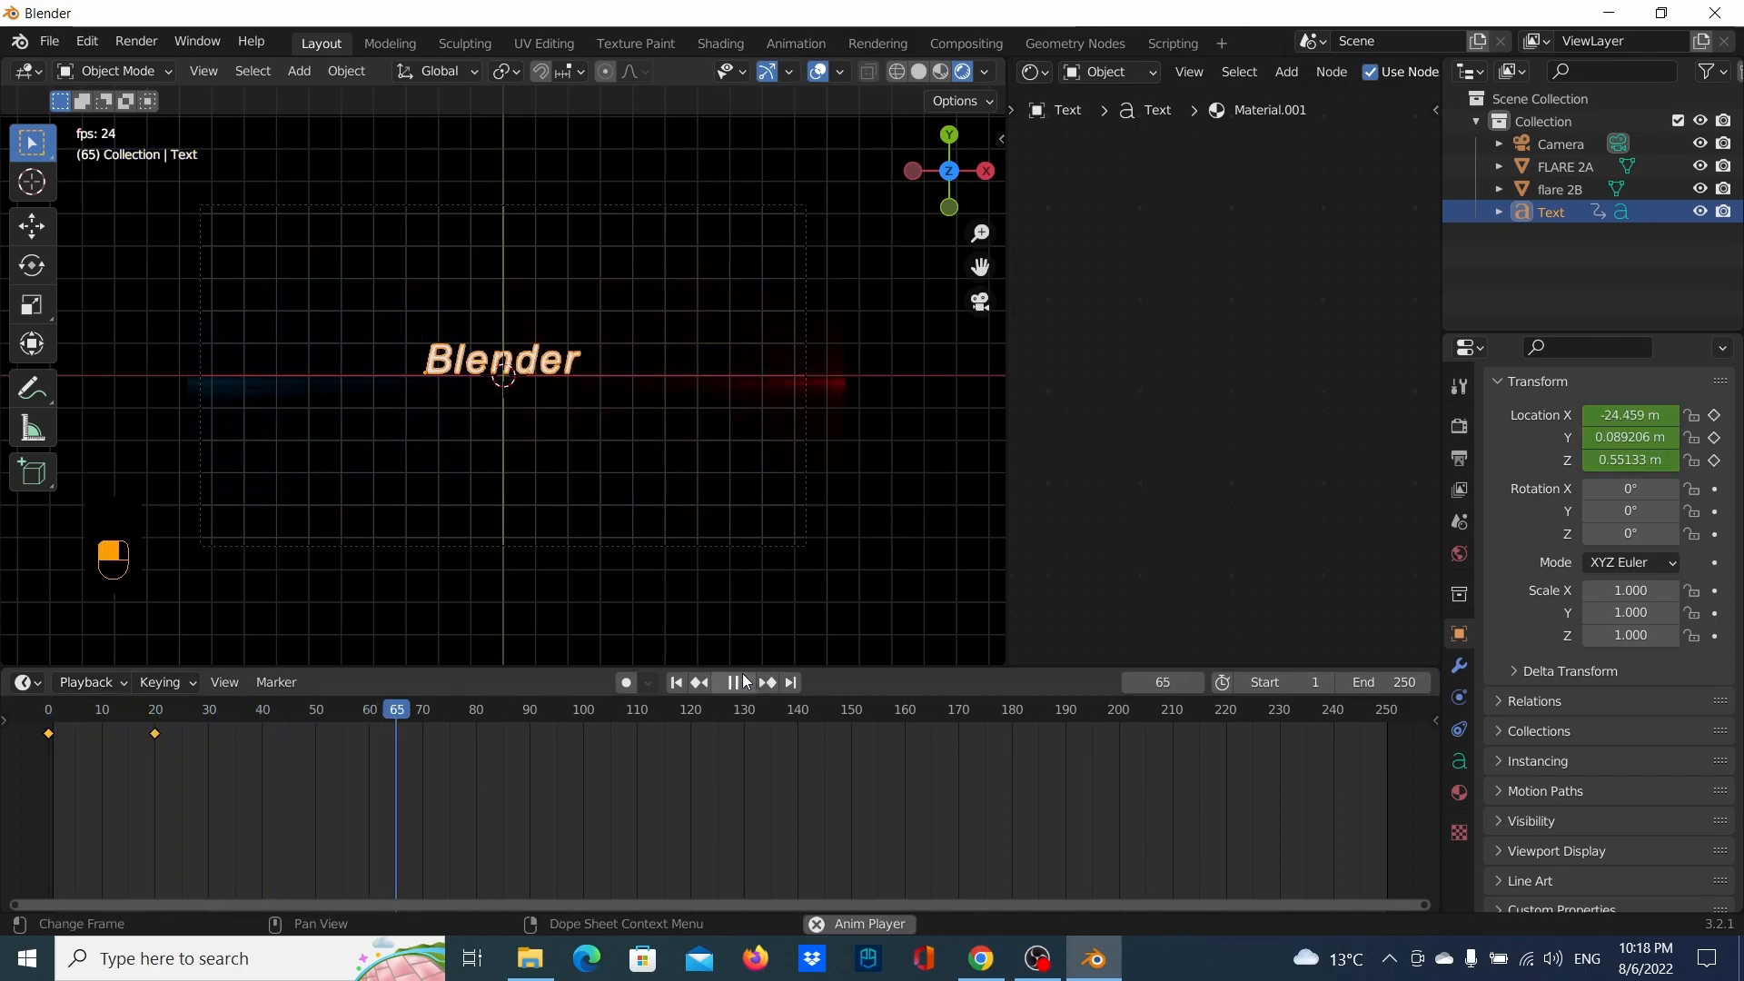
{"action": "left_click", "coordinate": [52, 714]}
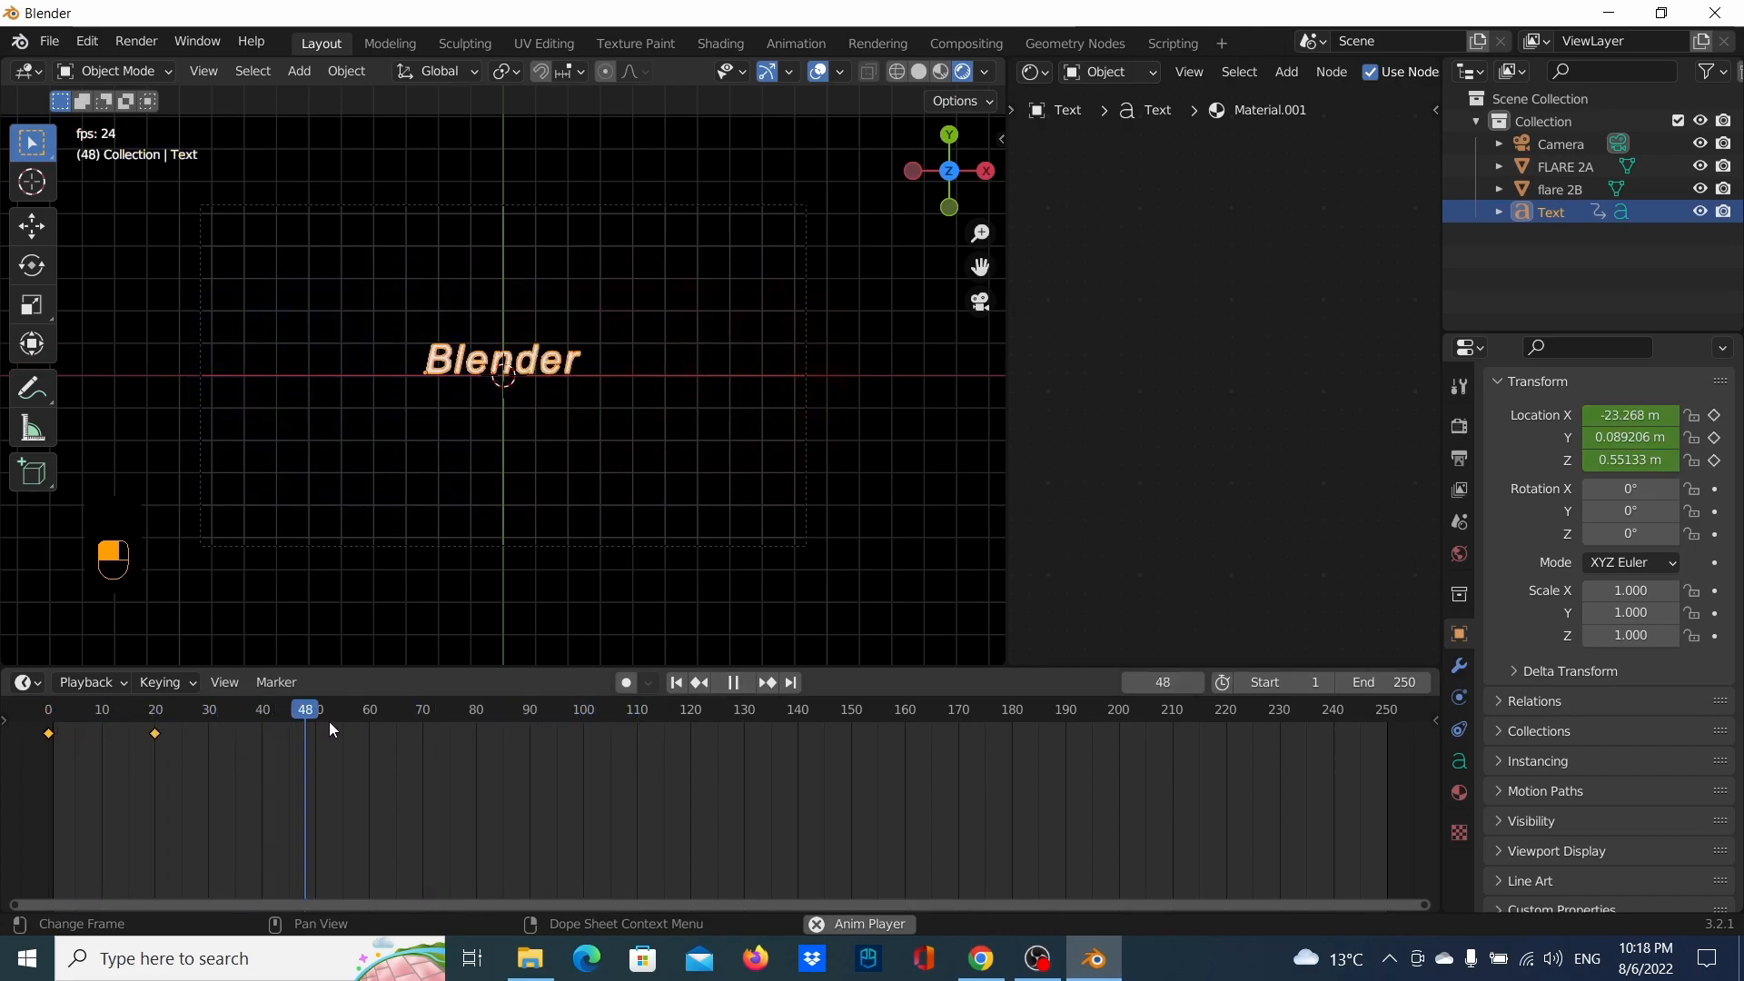
{"action": "left_click", "coordinate": [733, 683]}
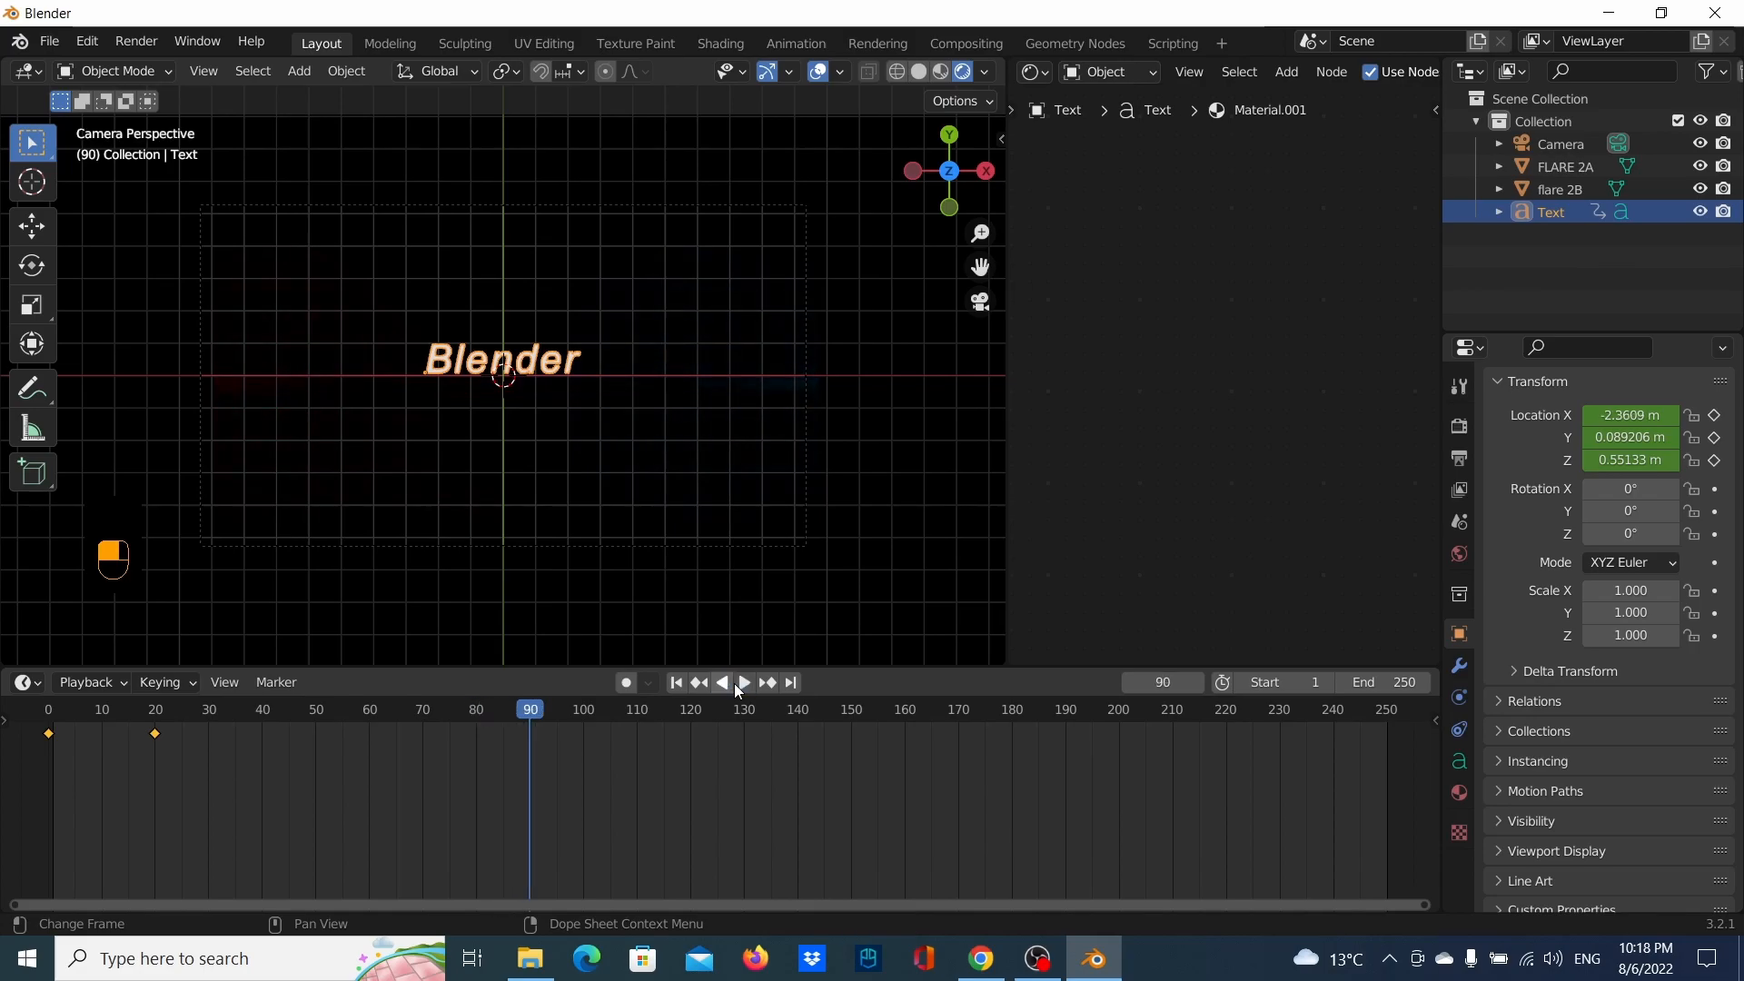
{"action": "scroll", "coordinate": [581, 618], "scroll_direction": "down", "scroll_amount": 1}
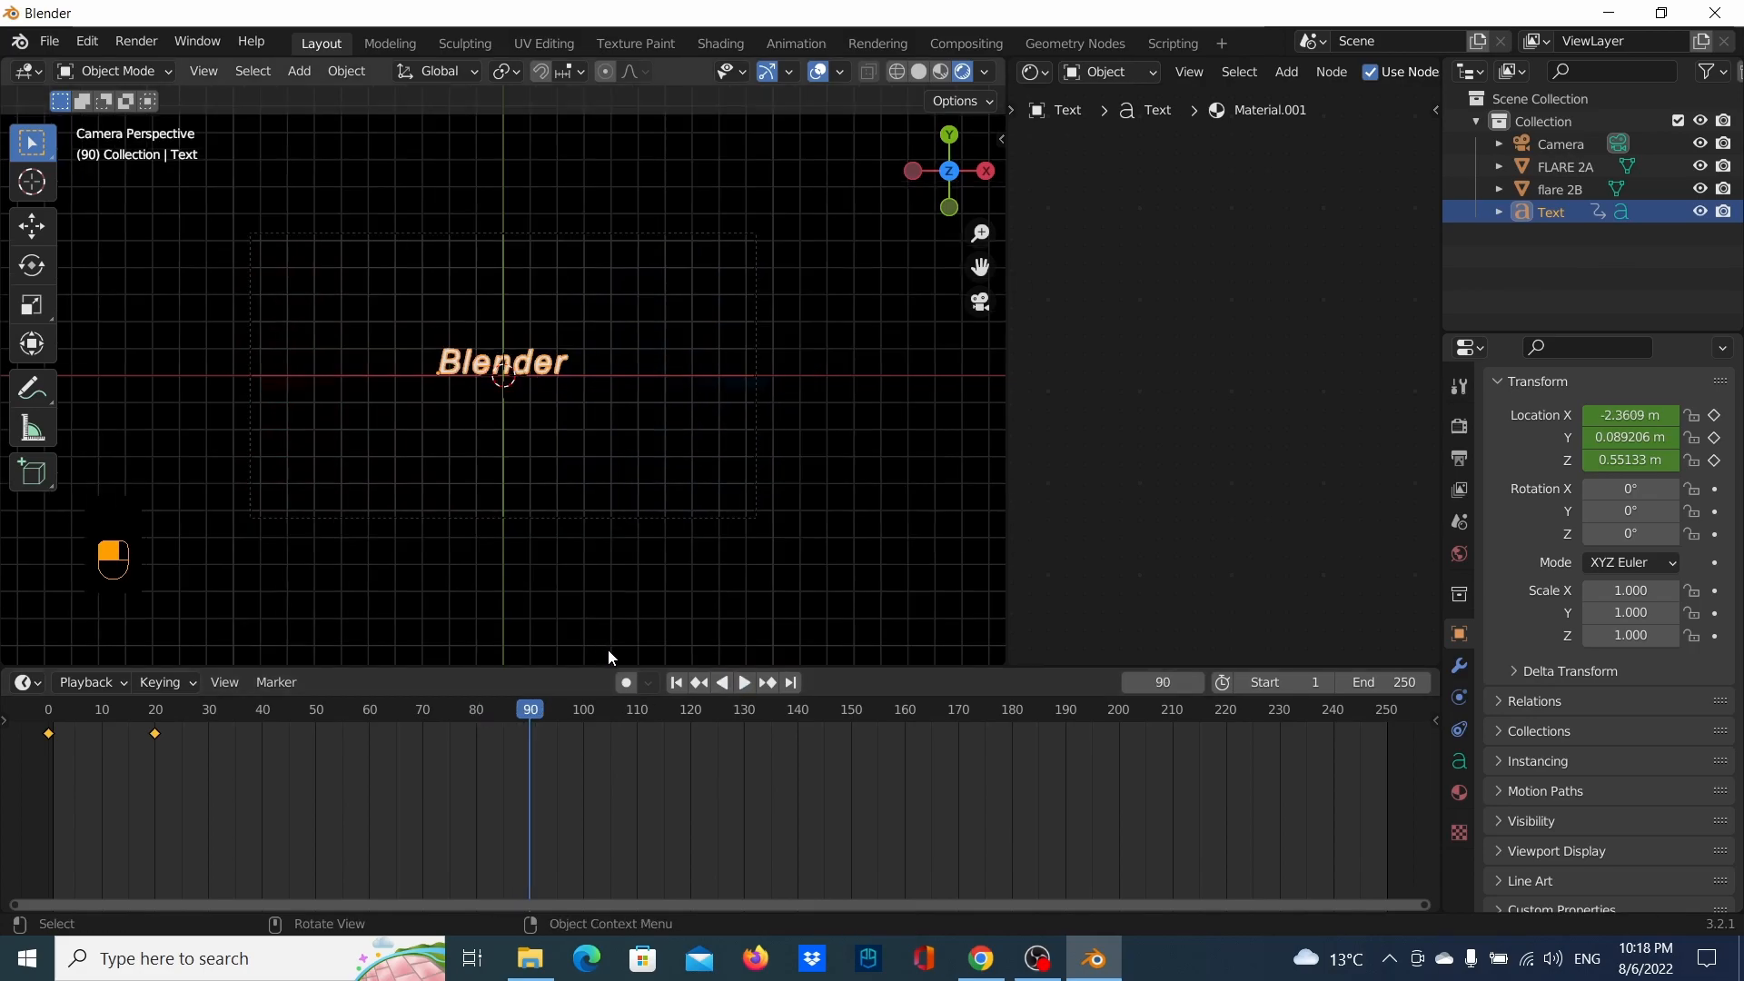
{"action": "scroll", "coordinate": [505, 571], "scroll_direction": "up", "scroll_amount": 1}
{"action": "scroll", "coordinate": [505, 571], "scroll_direction": "down", "scroll_amount": 2}
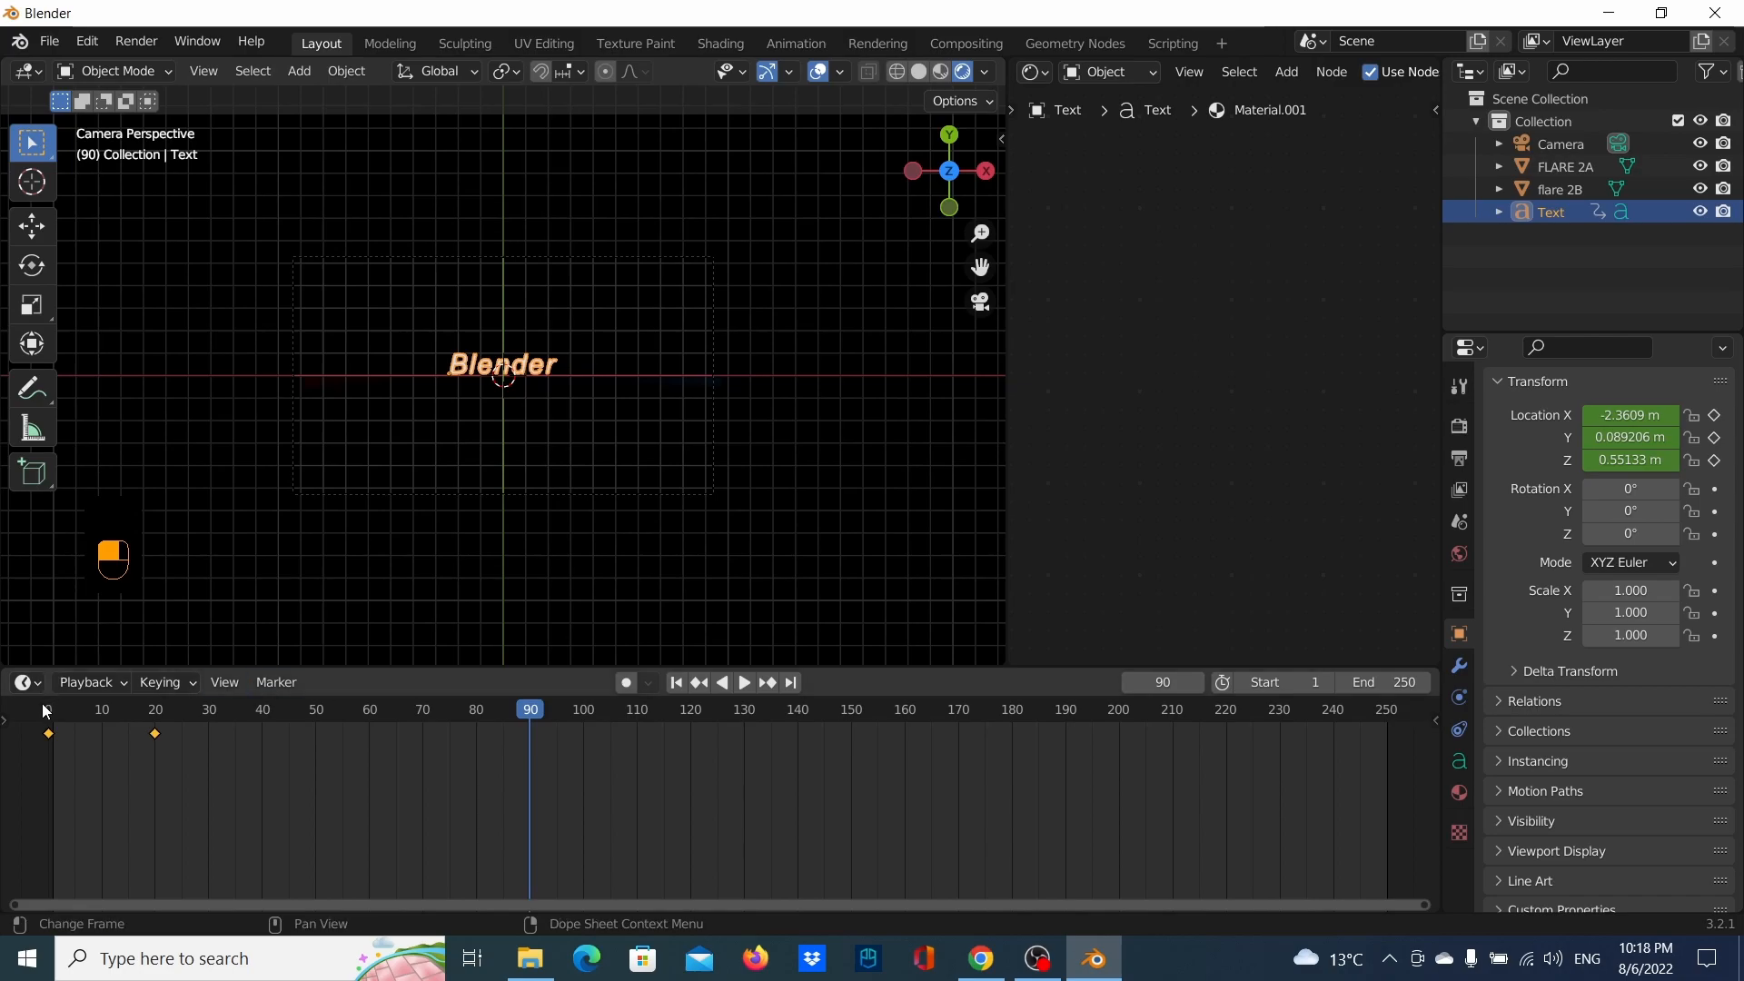
Set the interpolation of the Text's Location keyframes at frames 0 and 20 to Back
{"action": "left_click", "coordinate": [45, 712]}
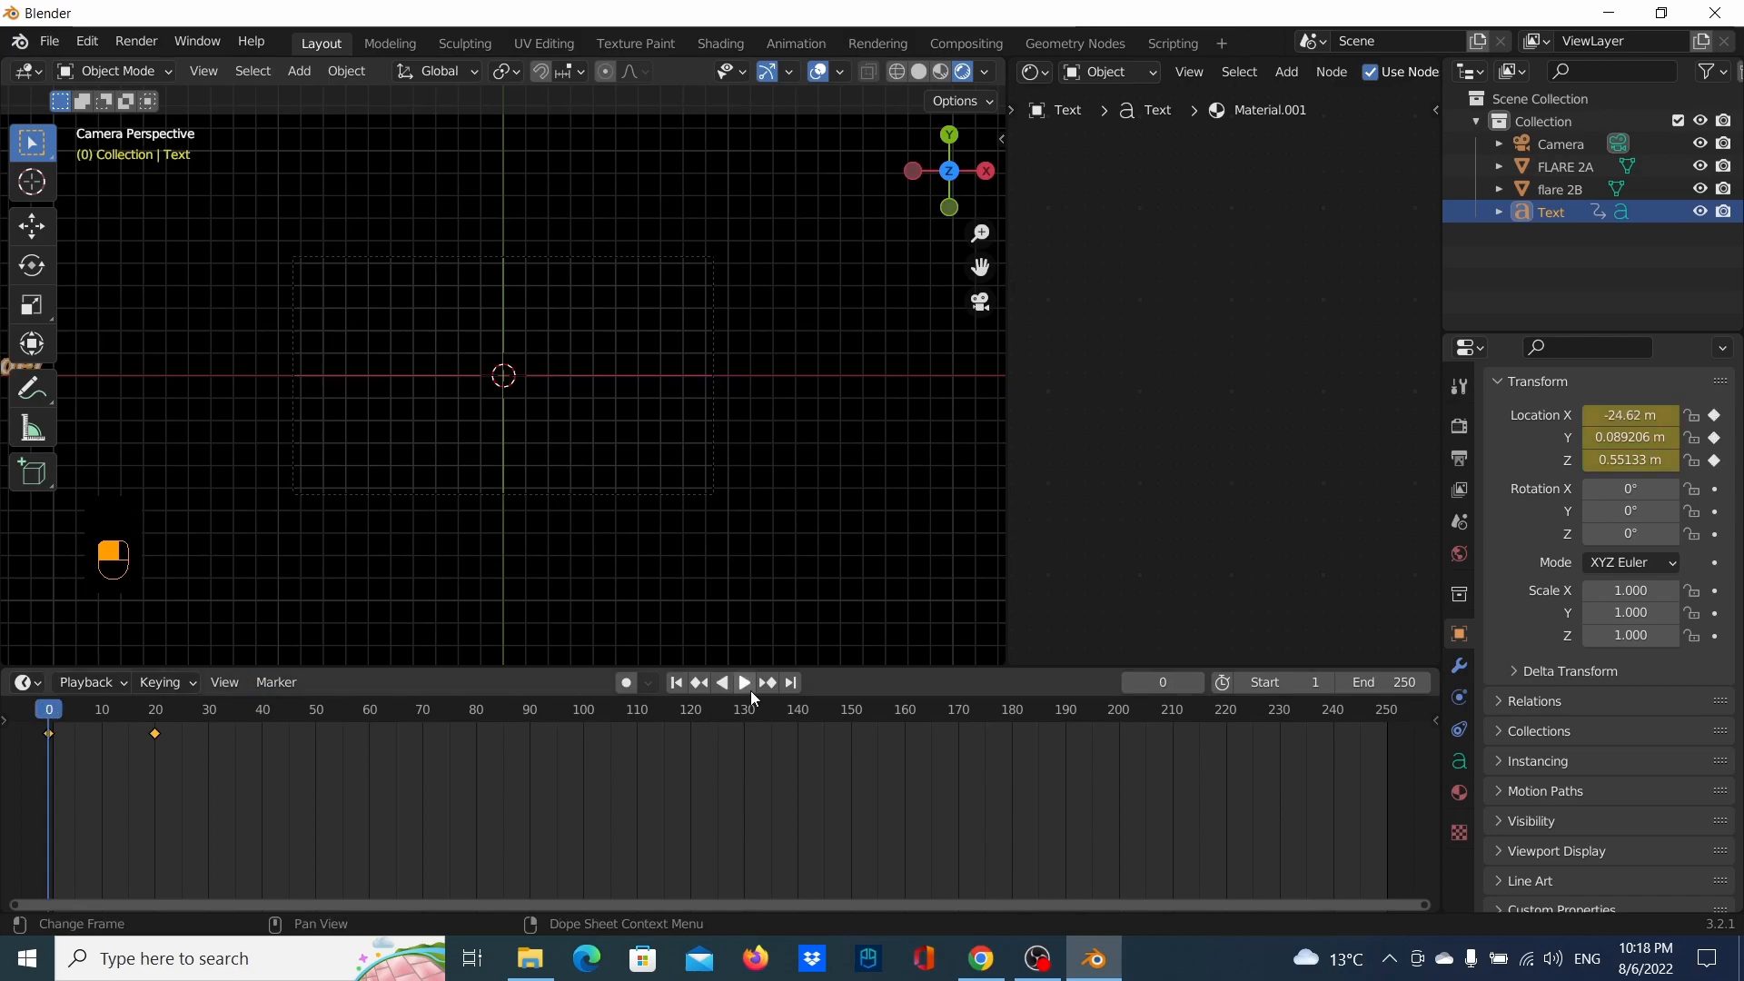
{"action": "scroll", "coordinate": [263, 722], "scroll_direction": "up", "scroll_amount": 2}
{"action": "scroll", "coordinate": [563, 794], "scroll_direction": "down", "scroll_amount": 2}
{"action": "left_click_drag", "start_coordinate": [618, 901], "coordinate": [418, 837]}
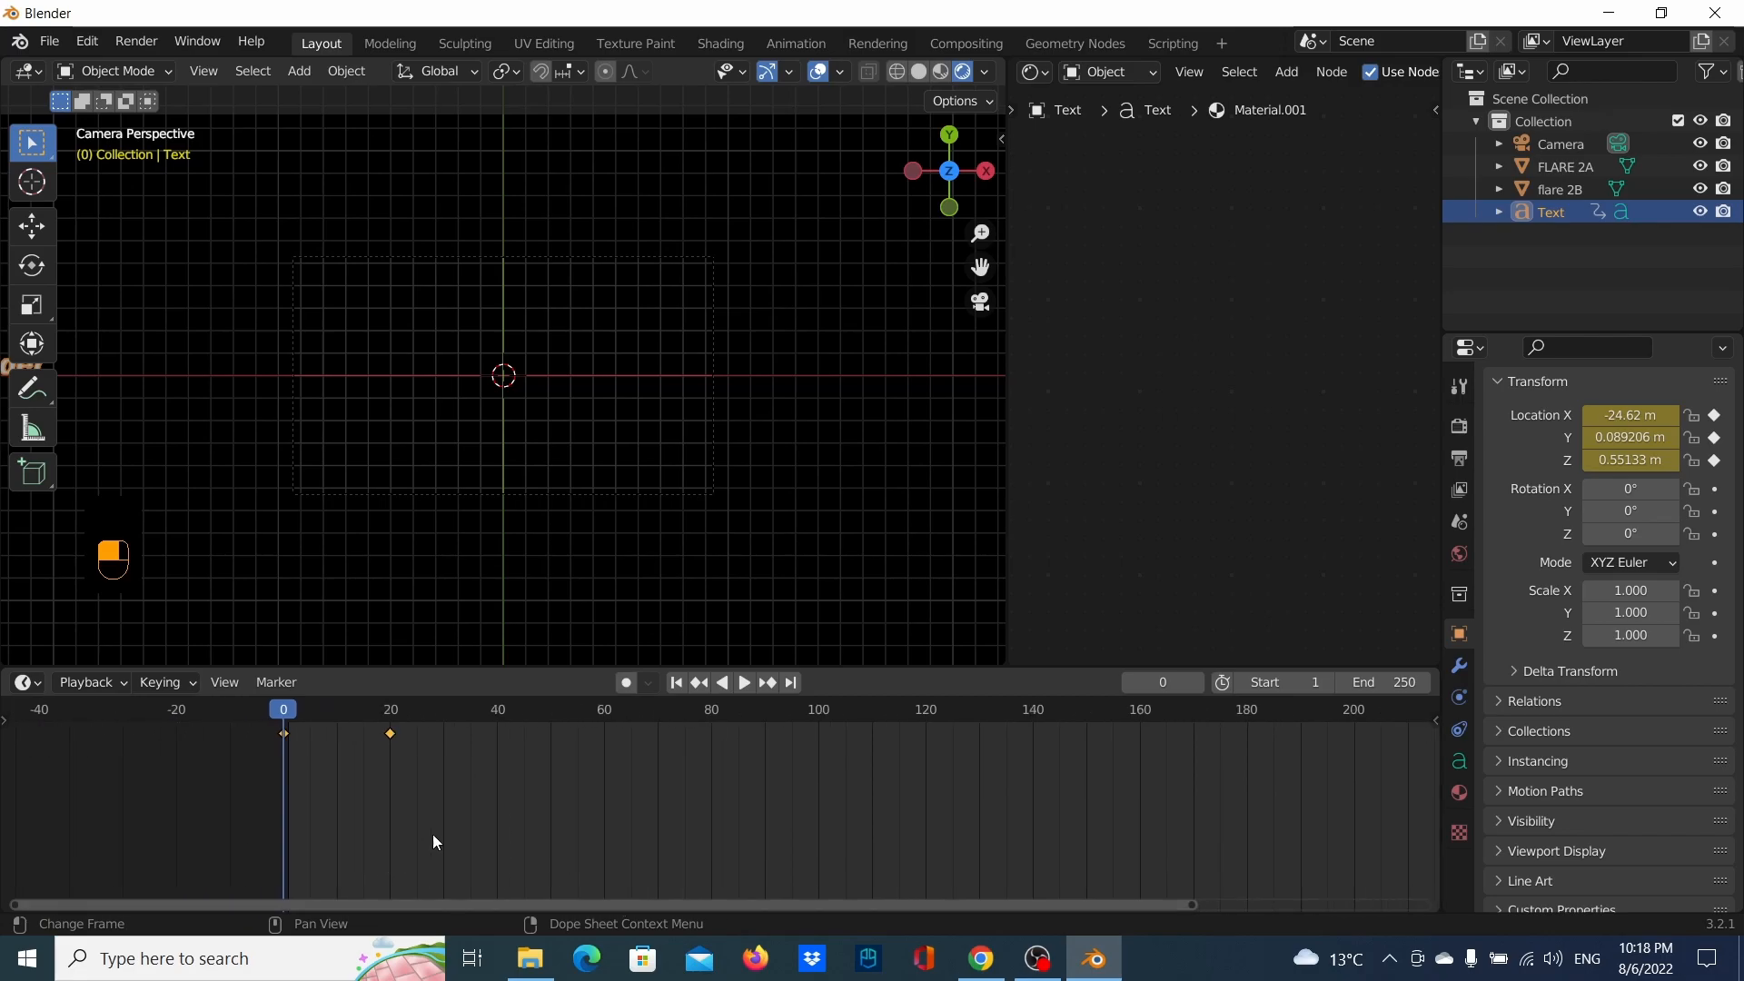
{"action": "left_click_drag", "start_coordinate": [316, 711], "coordinate": [341, 715]}
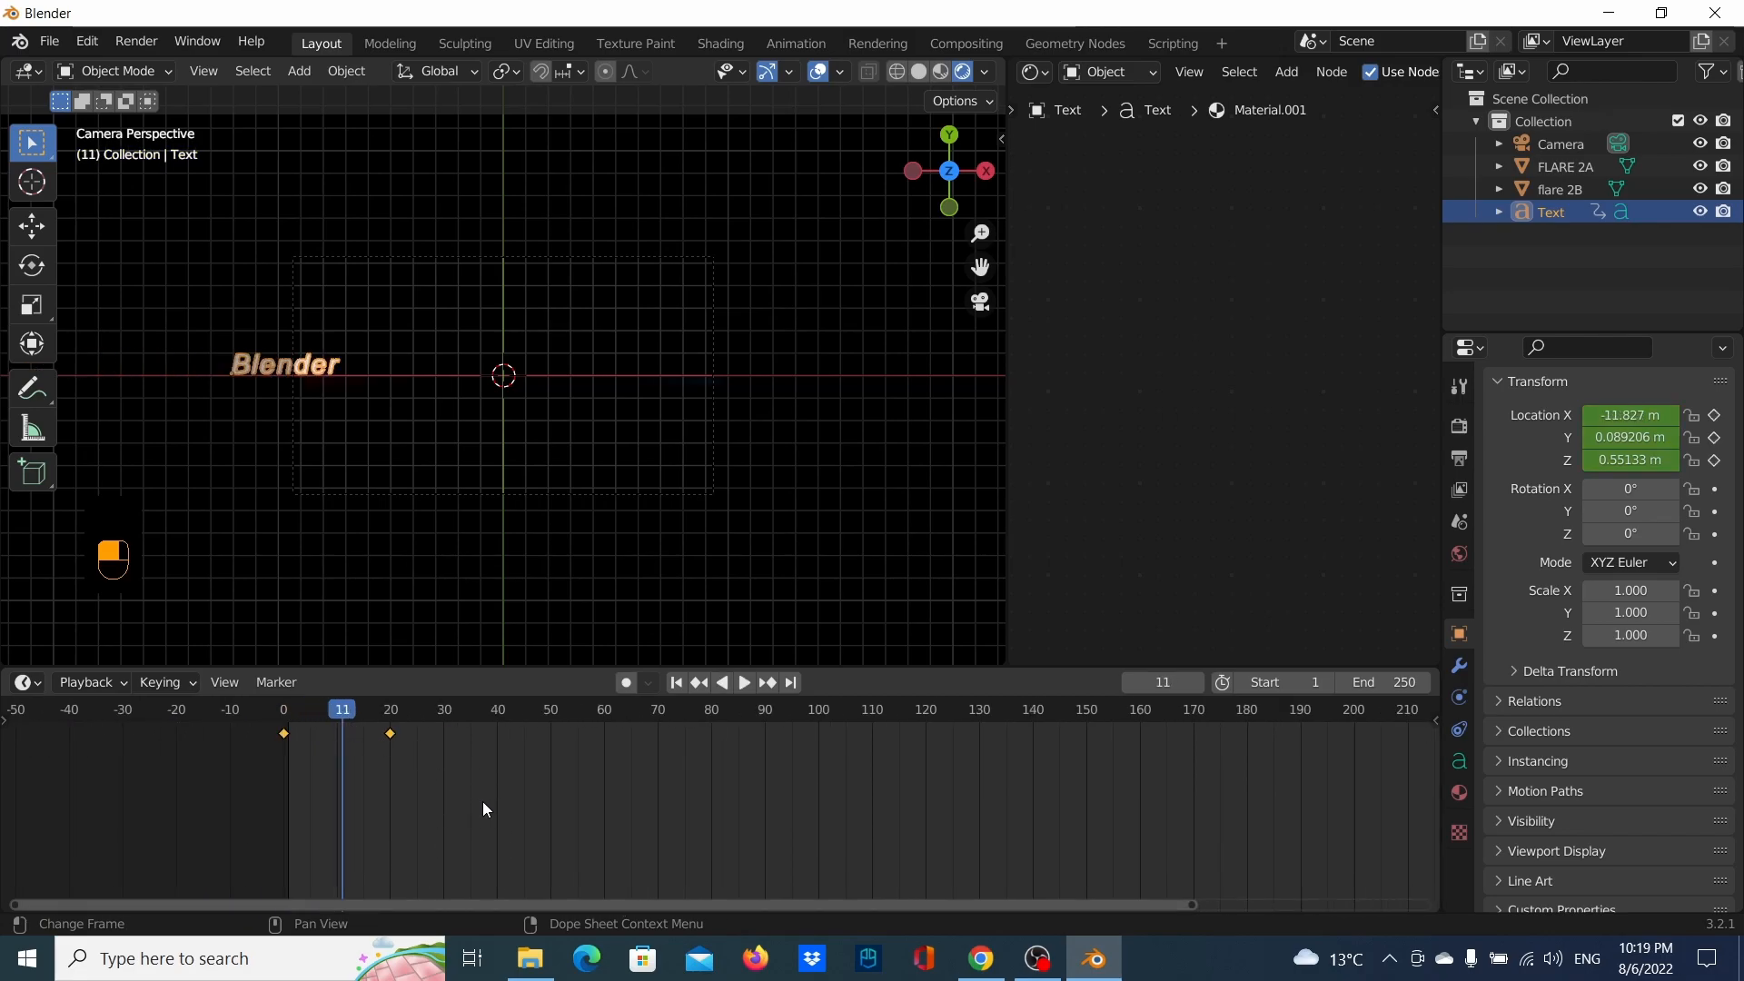
{"action": "key", "text": "t"}
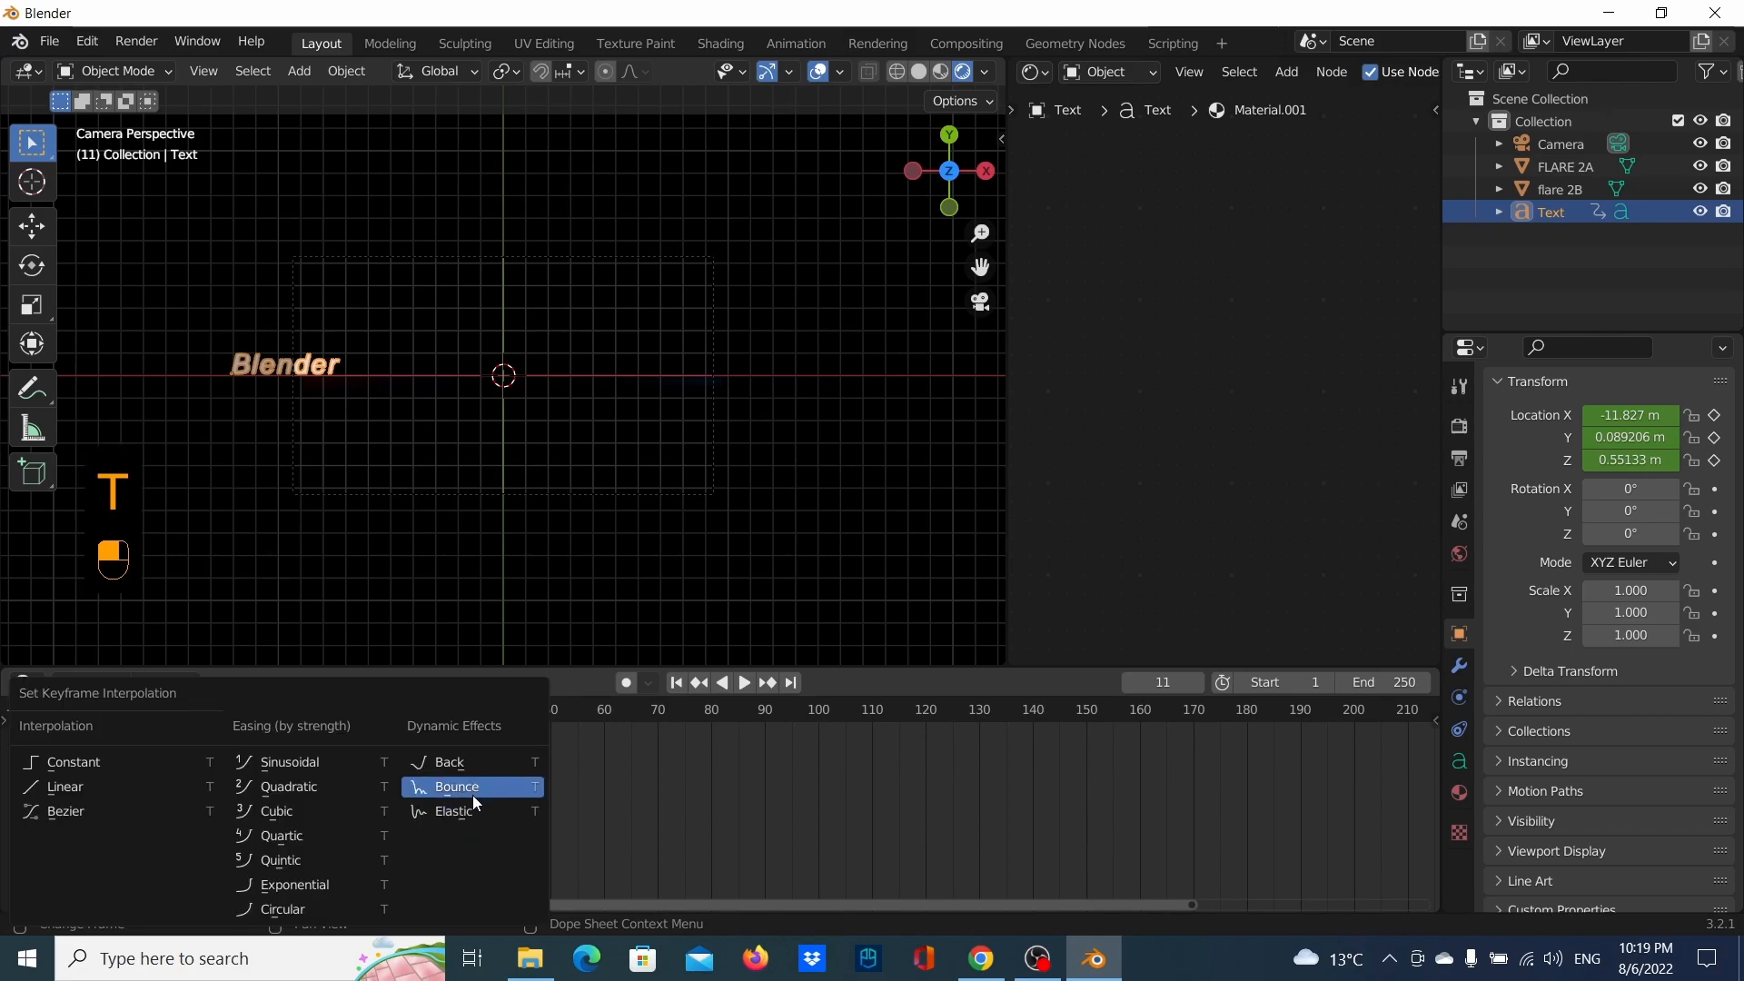
{"action": "left_click", "coordinate": [474, 766]}
Play the animation from frame 0 to check the text's entrance with the Back interpolation
{"action": "left_click_drag", "start_coordinate": [339, 733], "coordinate": [283, 720]}
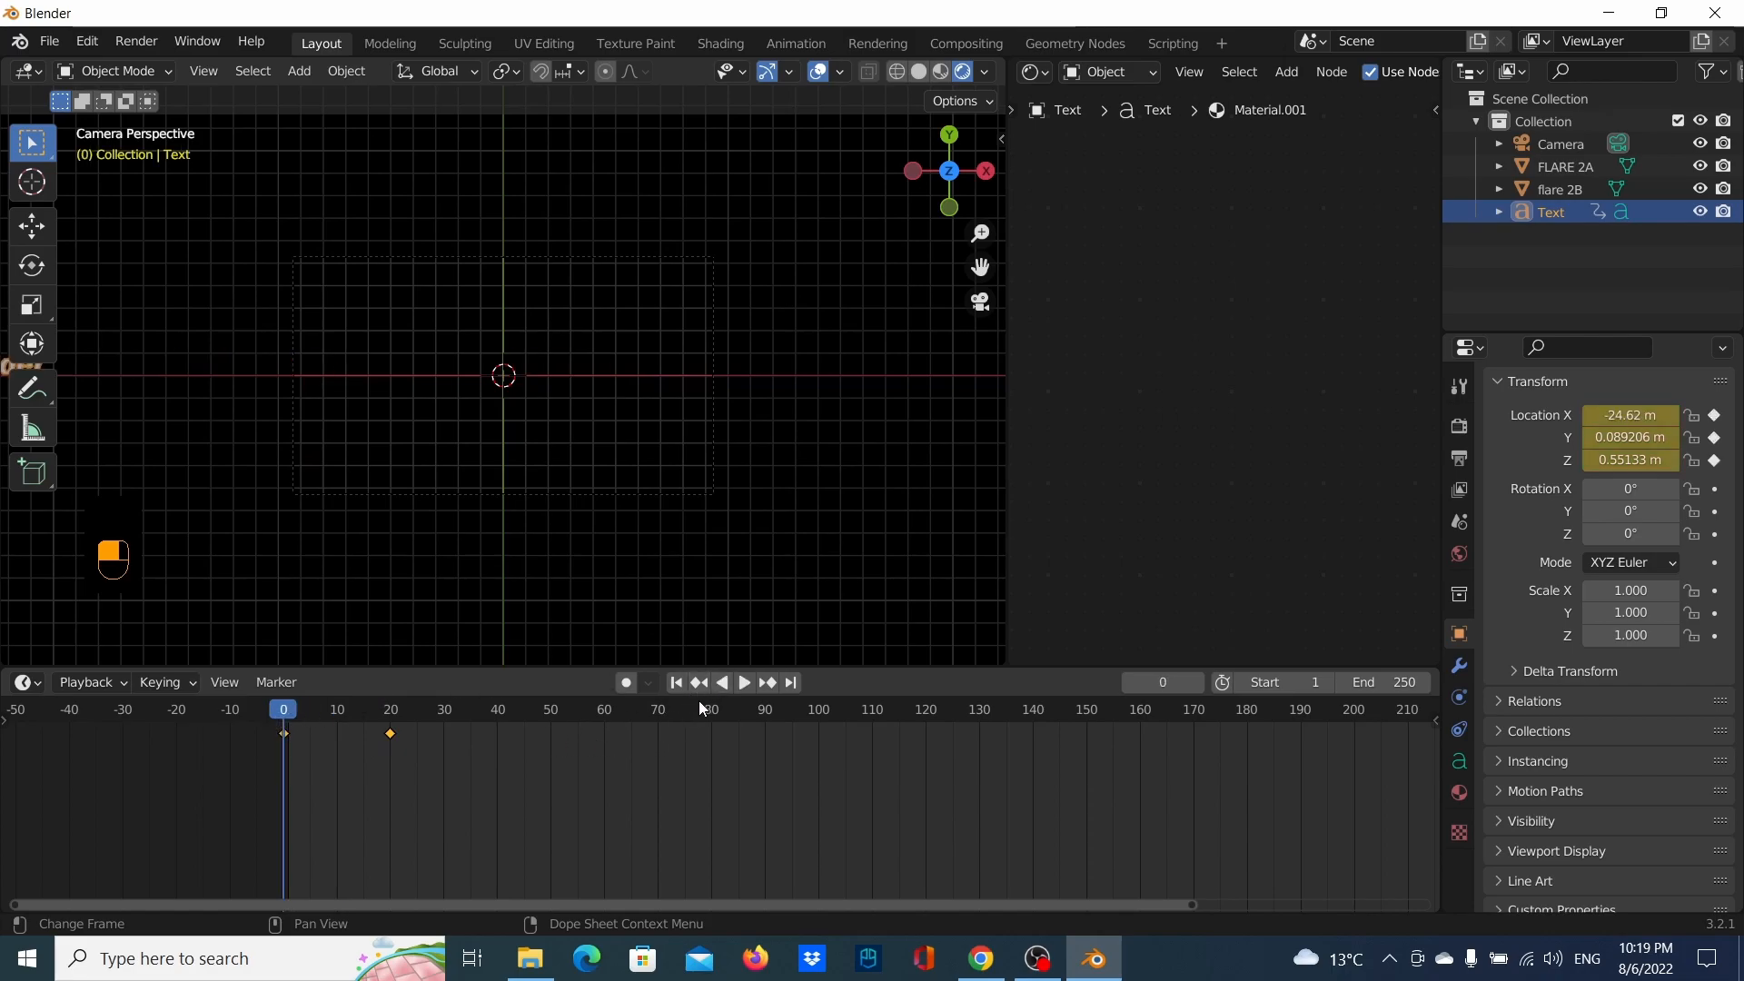
{"action": "left_click", "coordinate": [747, 685]}
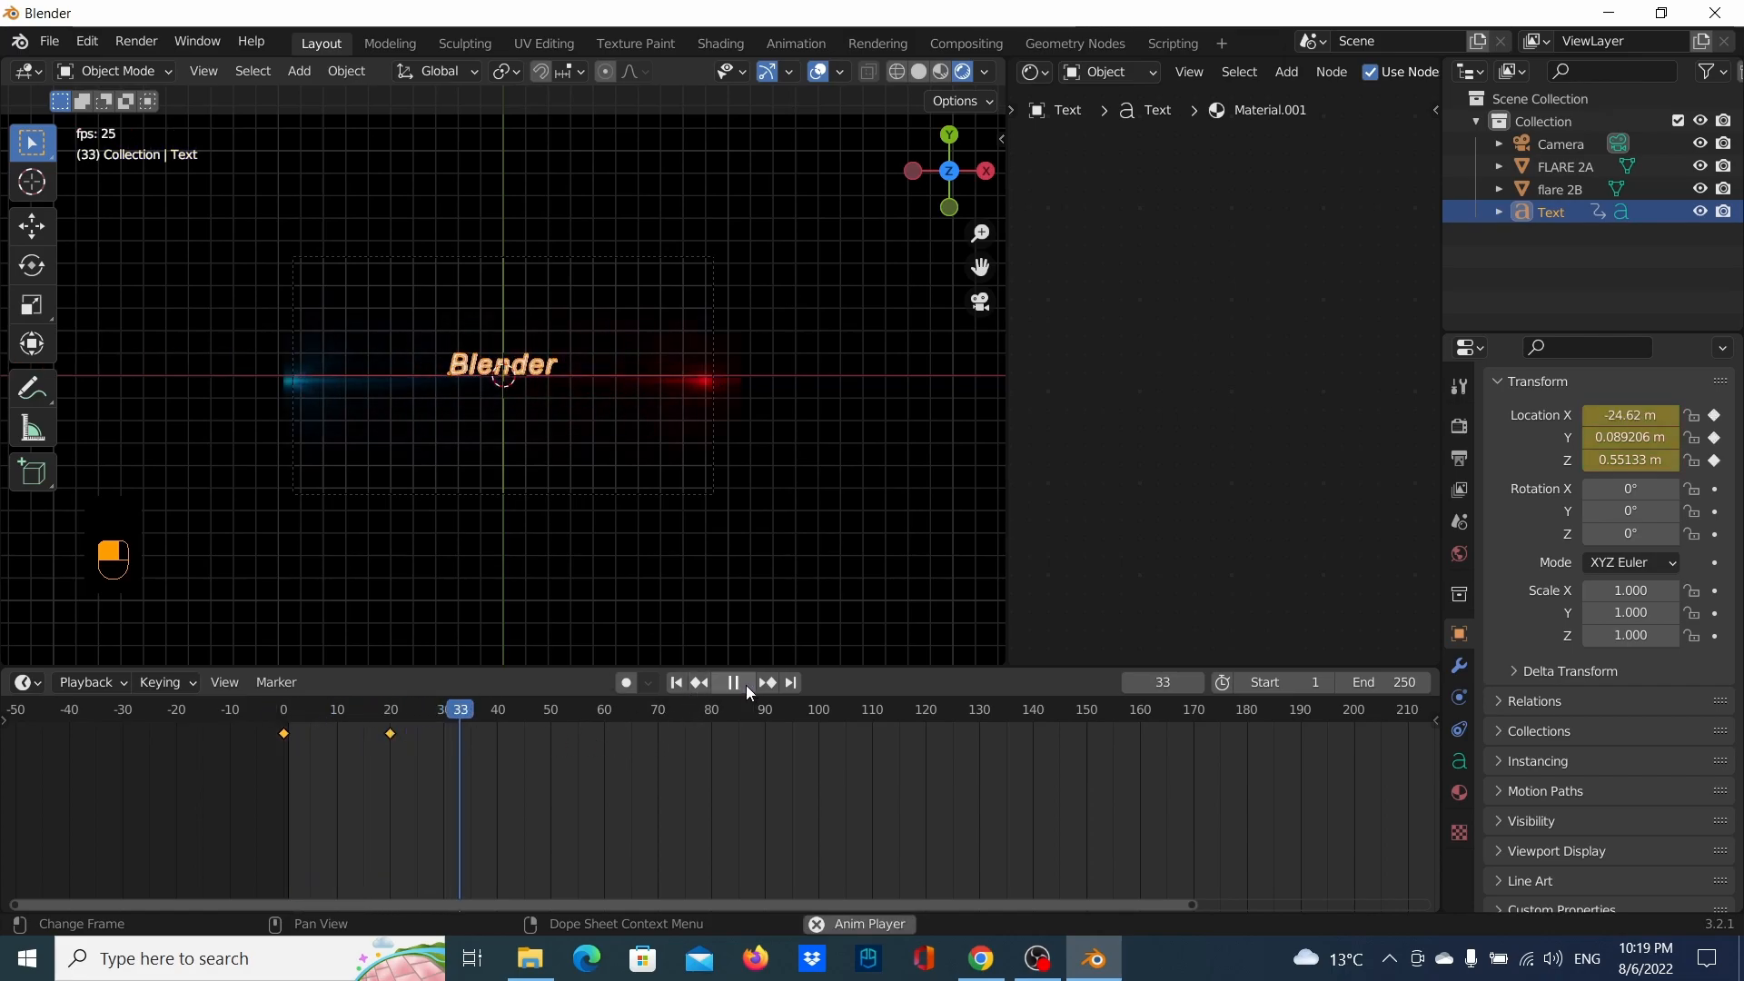
{"action": "left_click", "coordinate": [287, 707]}
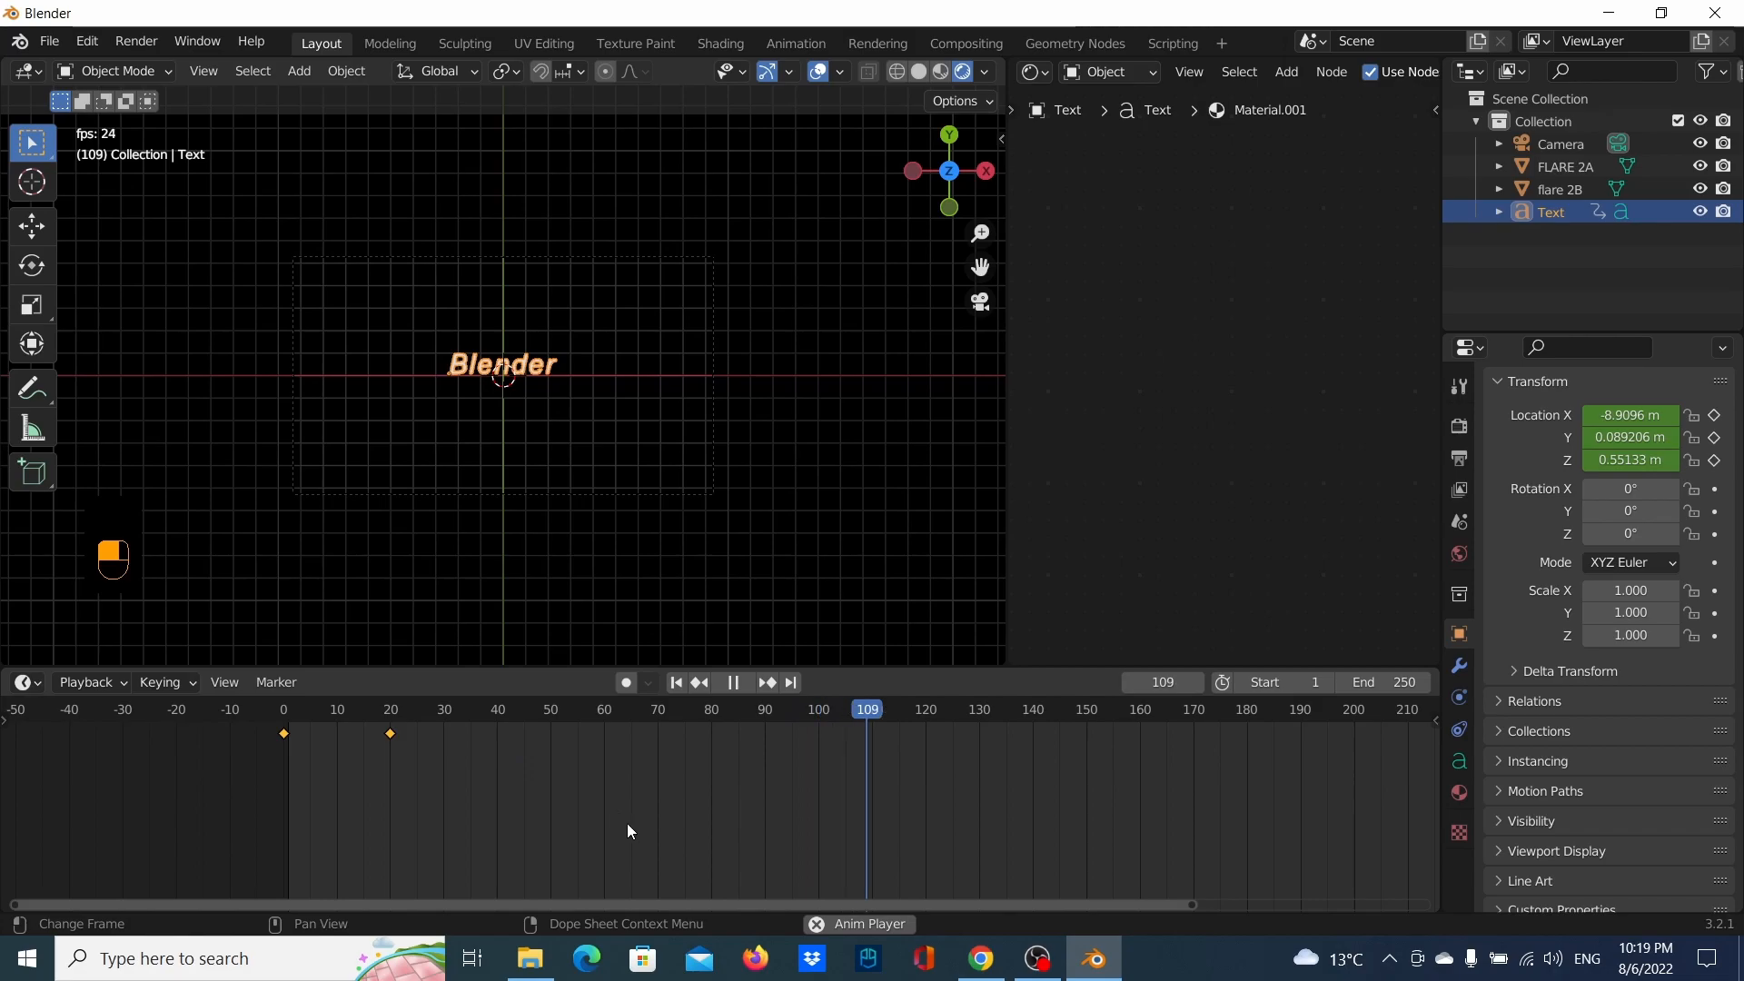
{"action": "left_click", "coordinate": [739, 688]}
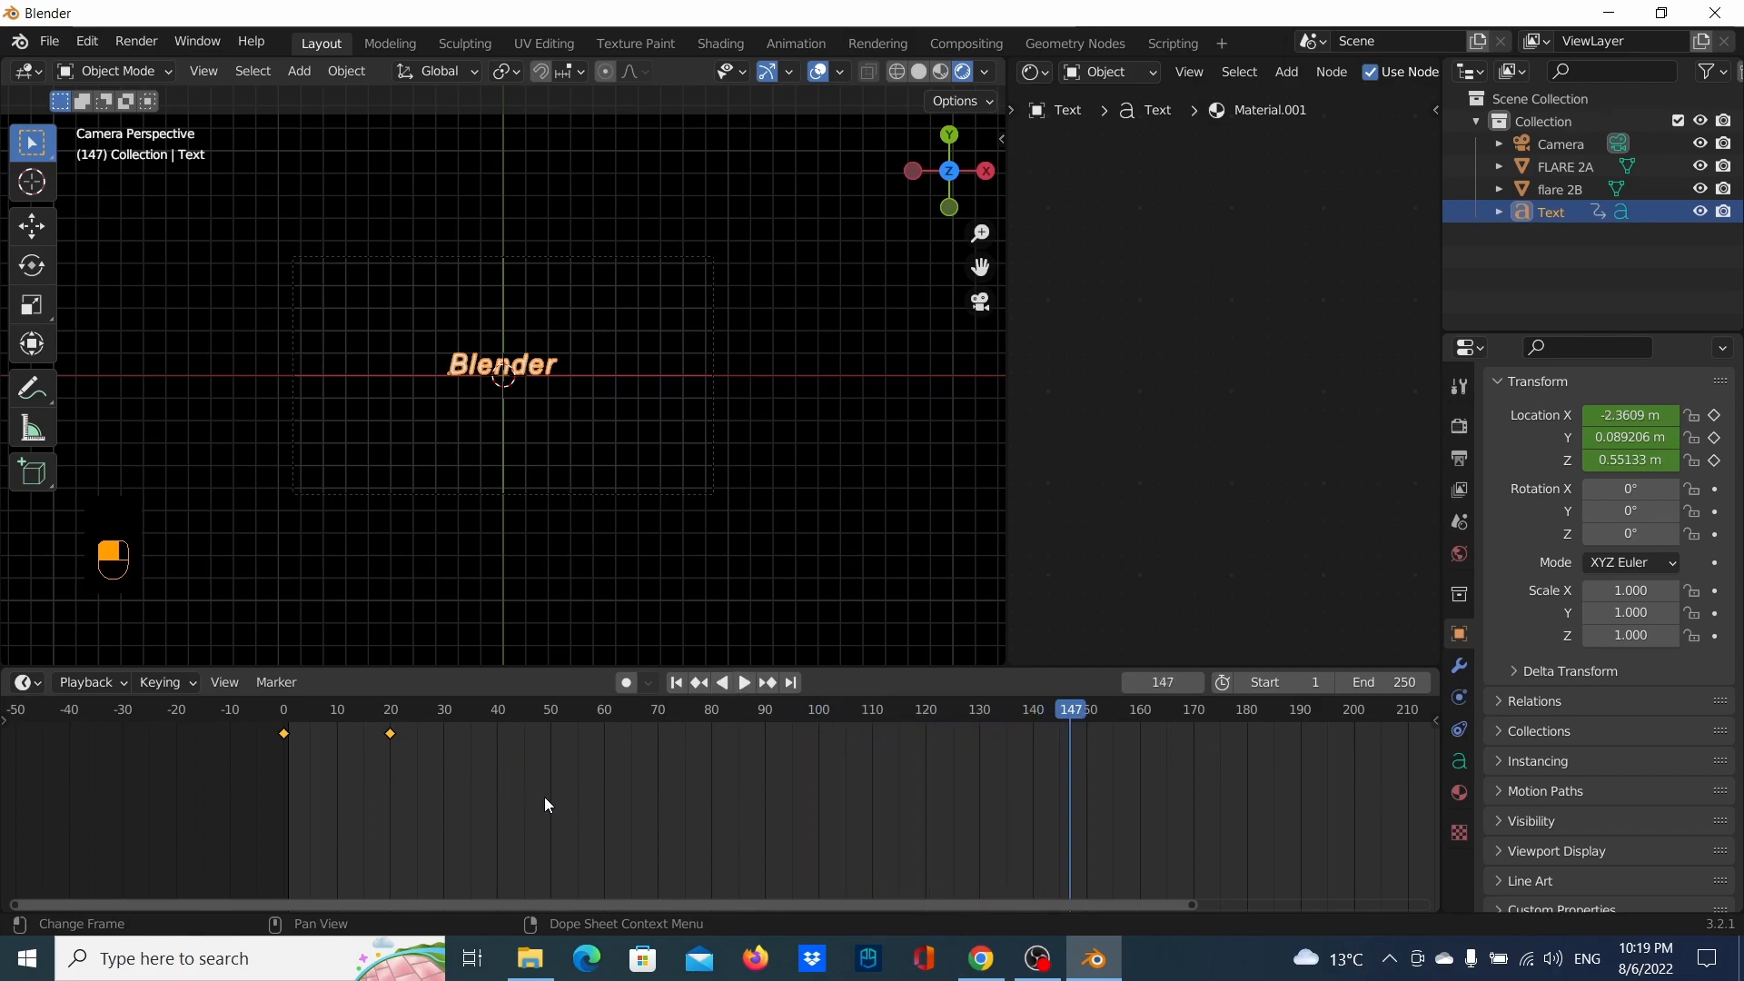
Look over the keyframe interpolation choices for the Text again, including Back, Bounce and Linear
{"action": "key", "text": "t"}
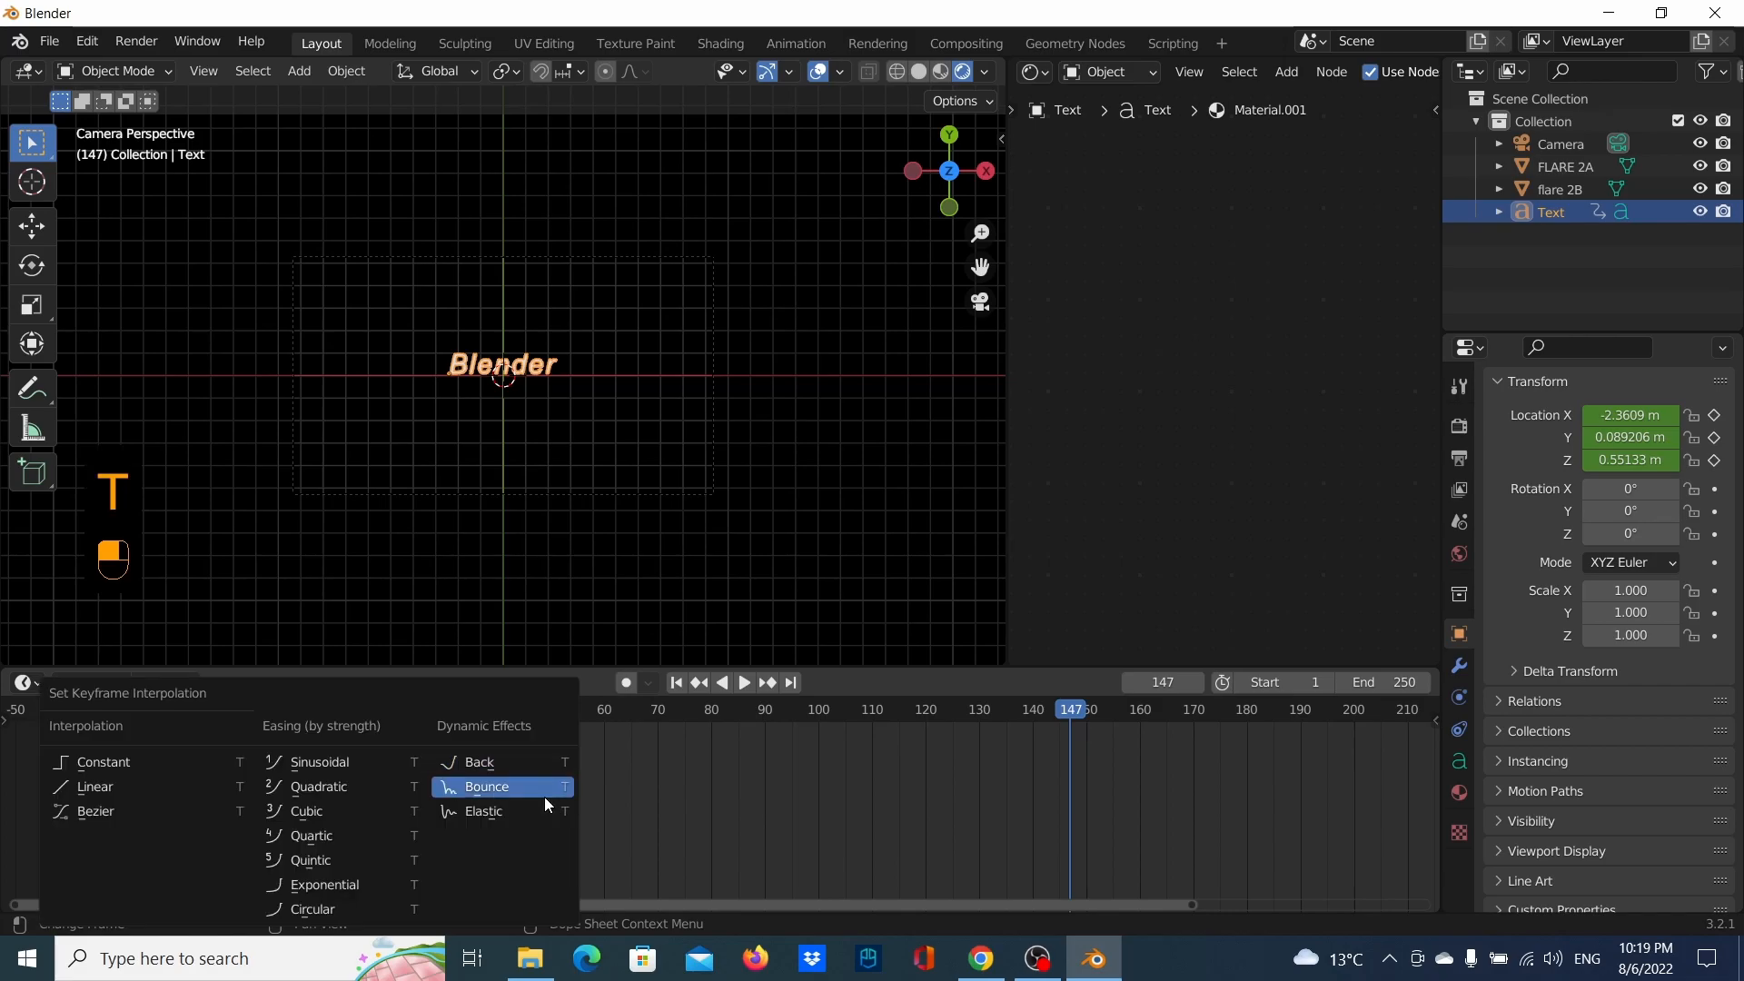
{"action": "left_click", "coordinate": [503, 761]}
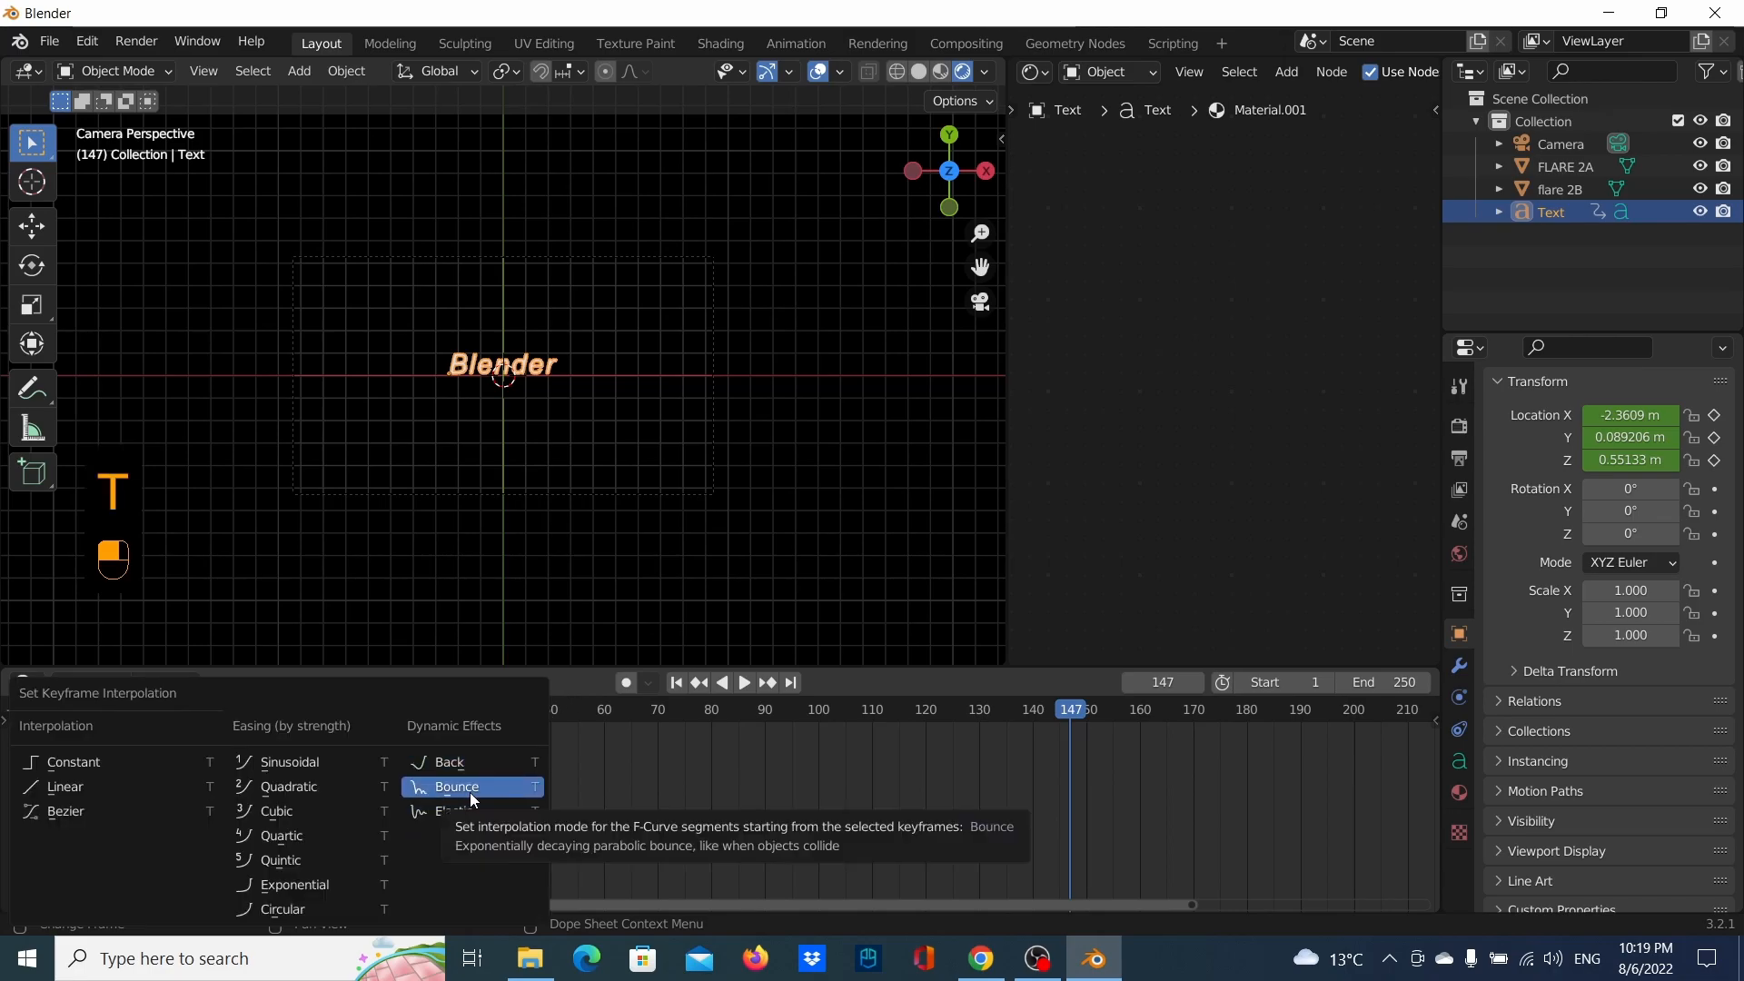
{"action": "left_click", "coordinate": [96, 787]}
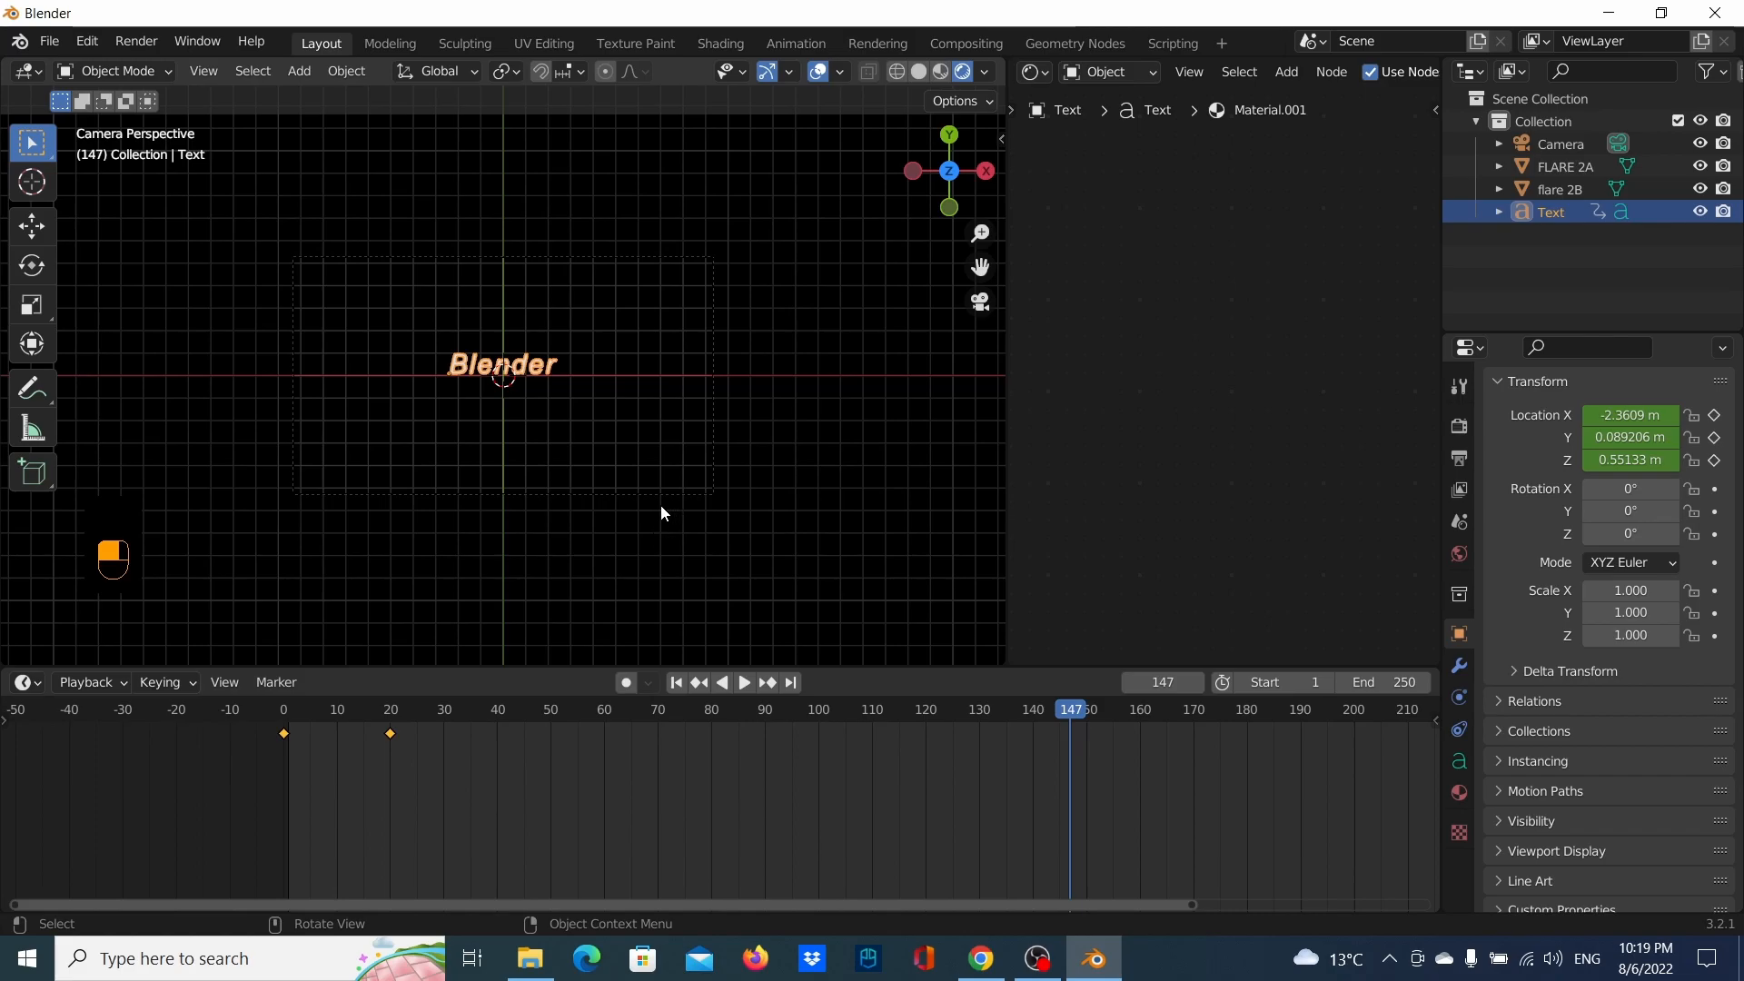
{"action": "scroll", "coordinate": [750, 517], "scroll_direction": "down", "scroll_amount": 1}
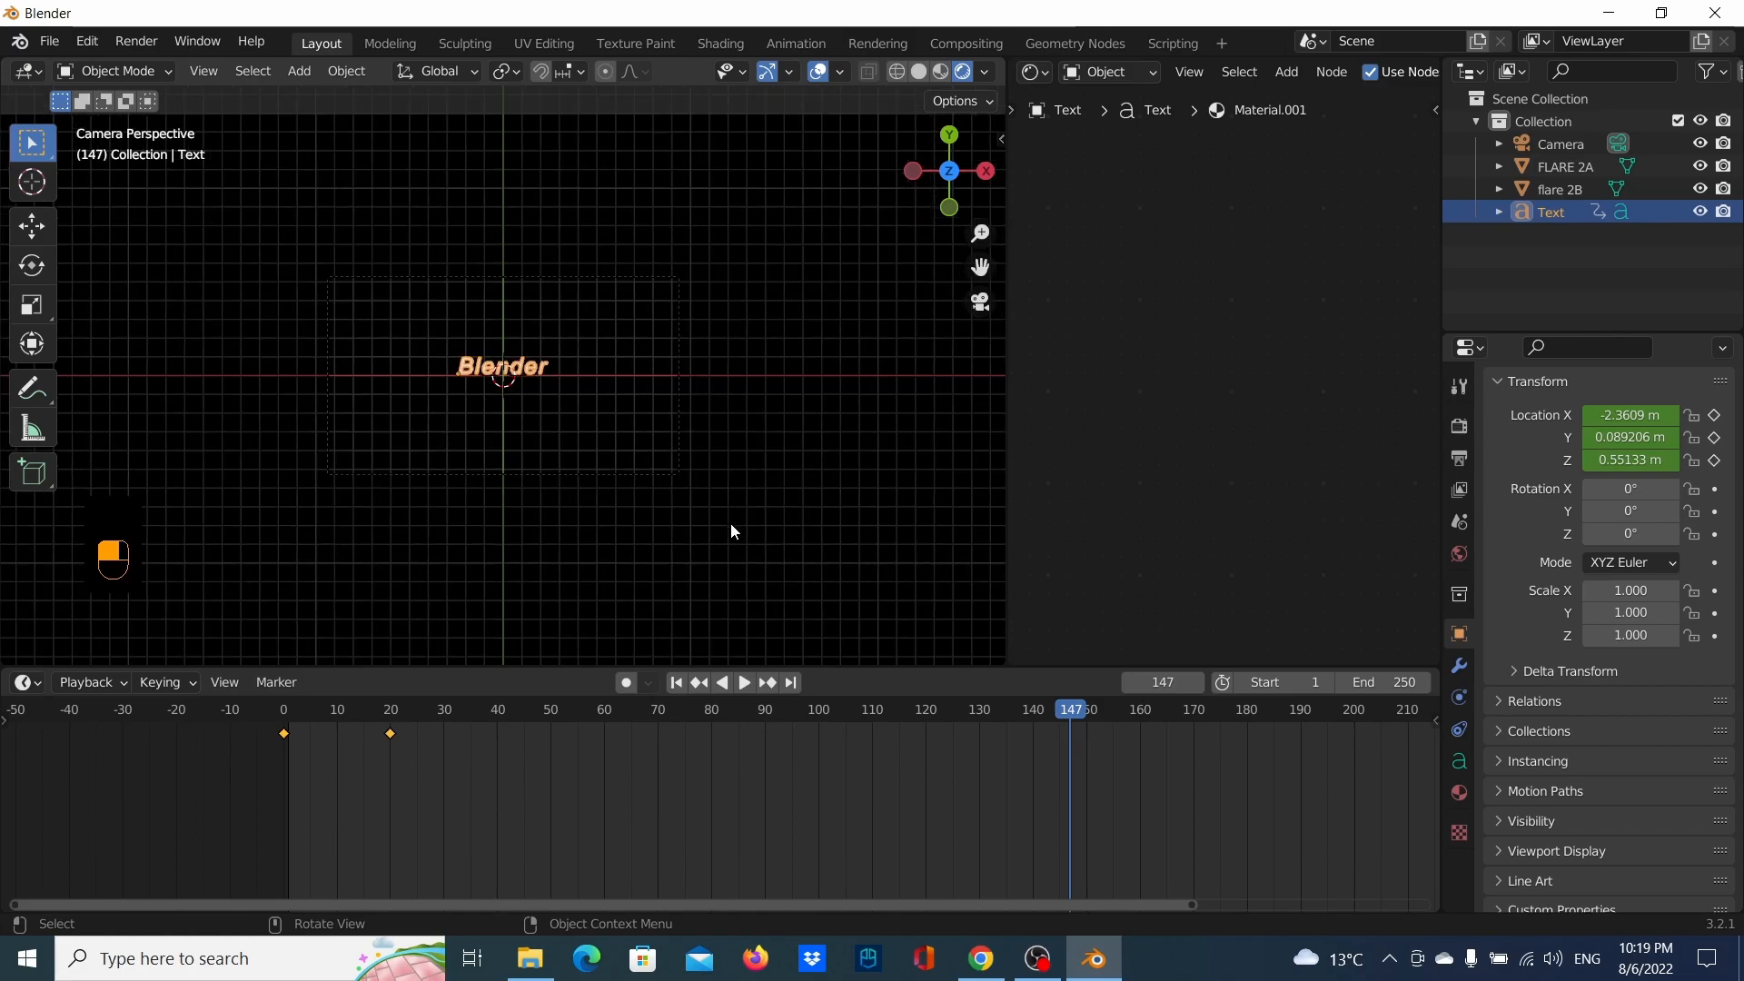
Select the Camera and insert a Location keyframe for it at frame 0
{"action": "left_click", "coordinate": [1550, 142]}
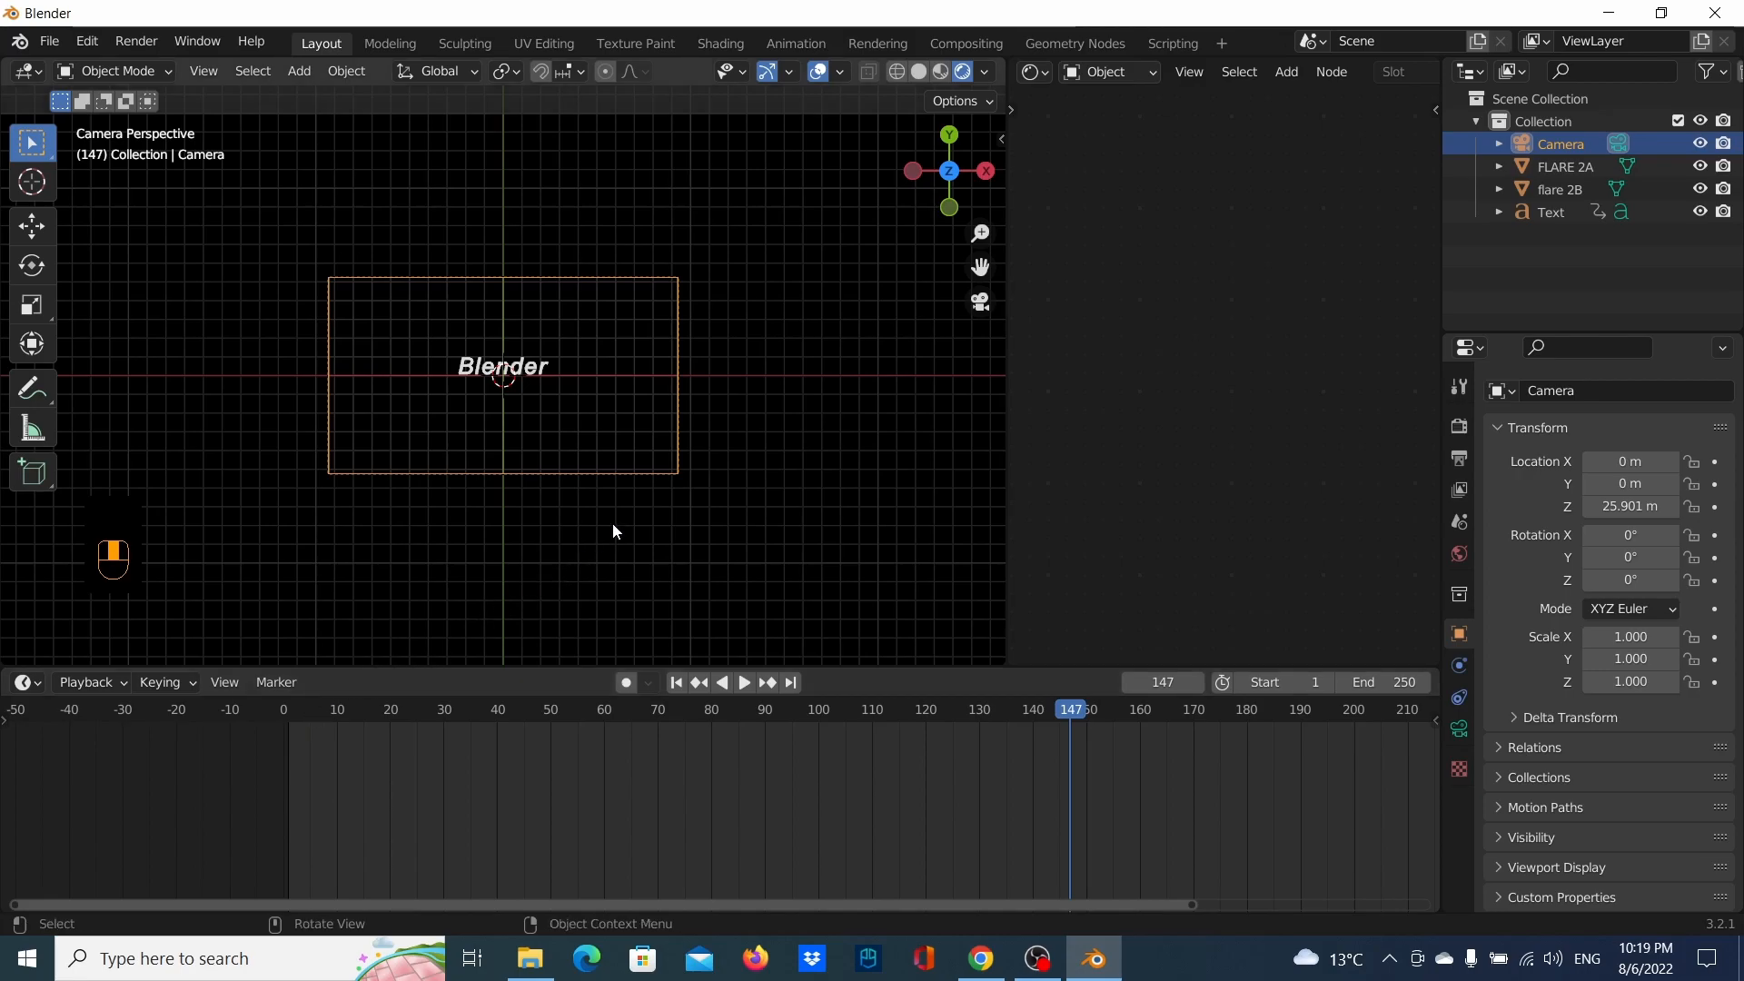
{"action": "left_click_drag", "start_coordinate": [440, 701], "coordinate": [781, 692]}
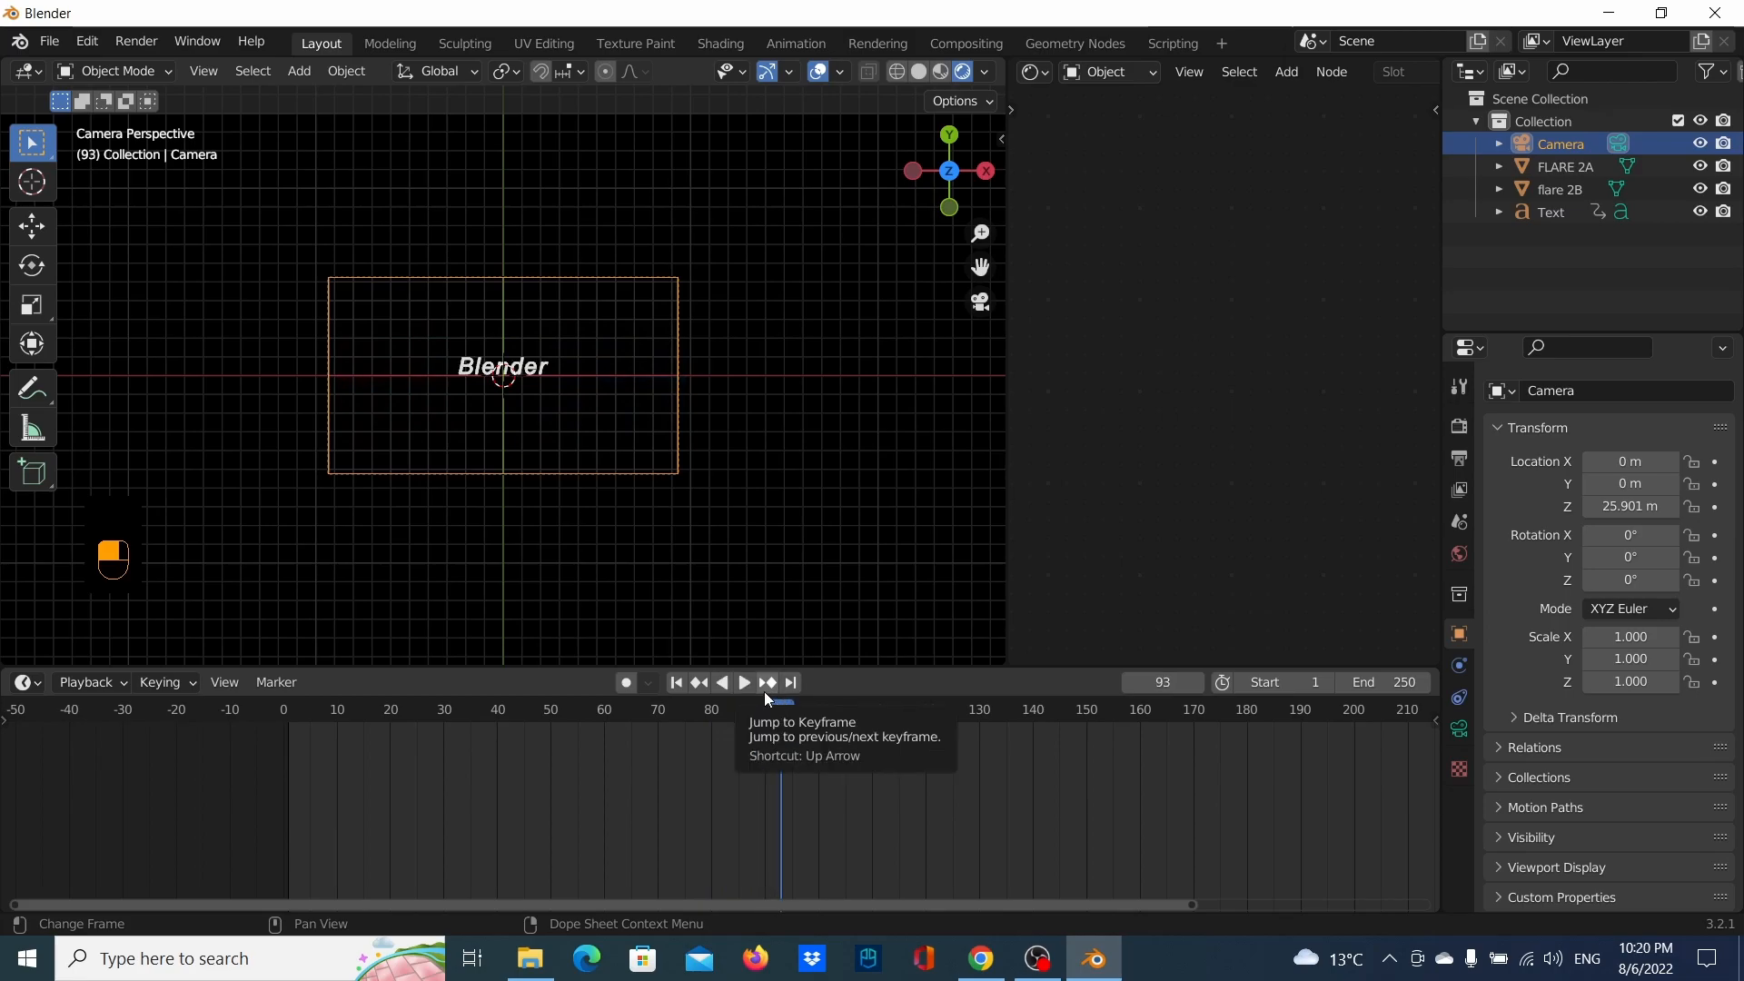
{"action": "left_click_drag", "start_coordinate": [793, 707], "coordinate": [116, 716]}
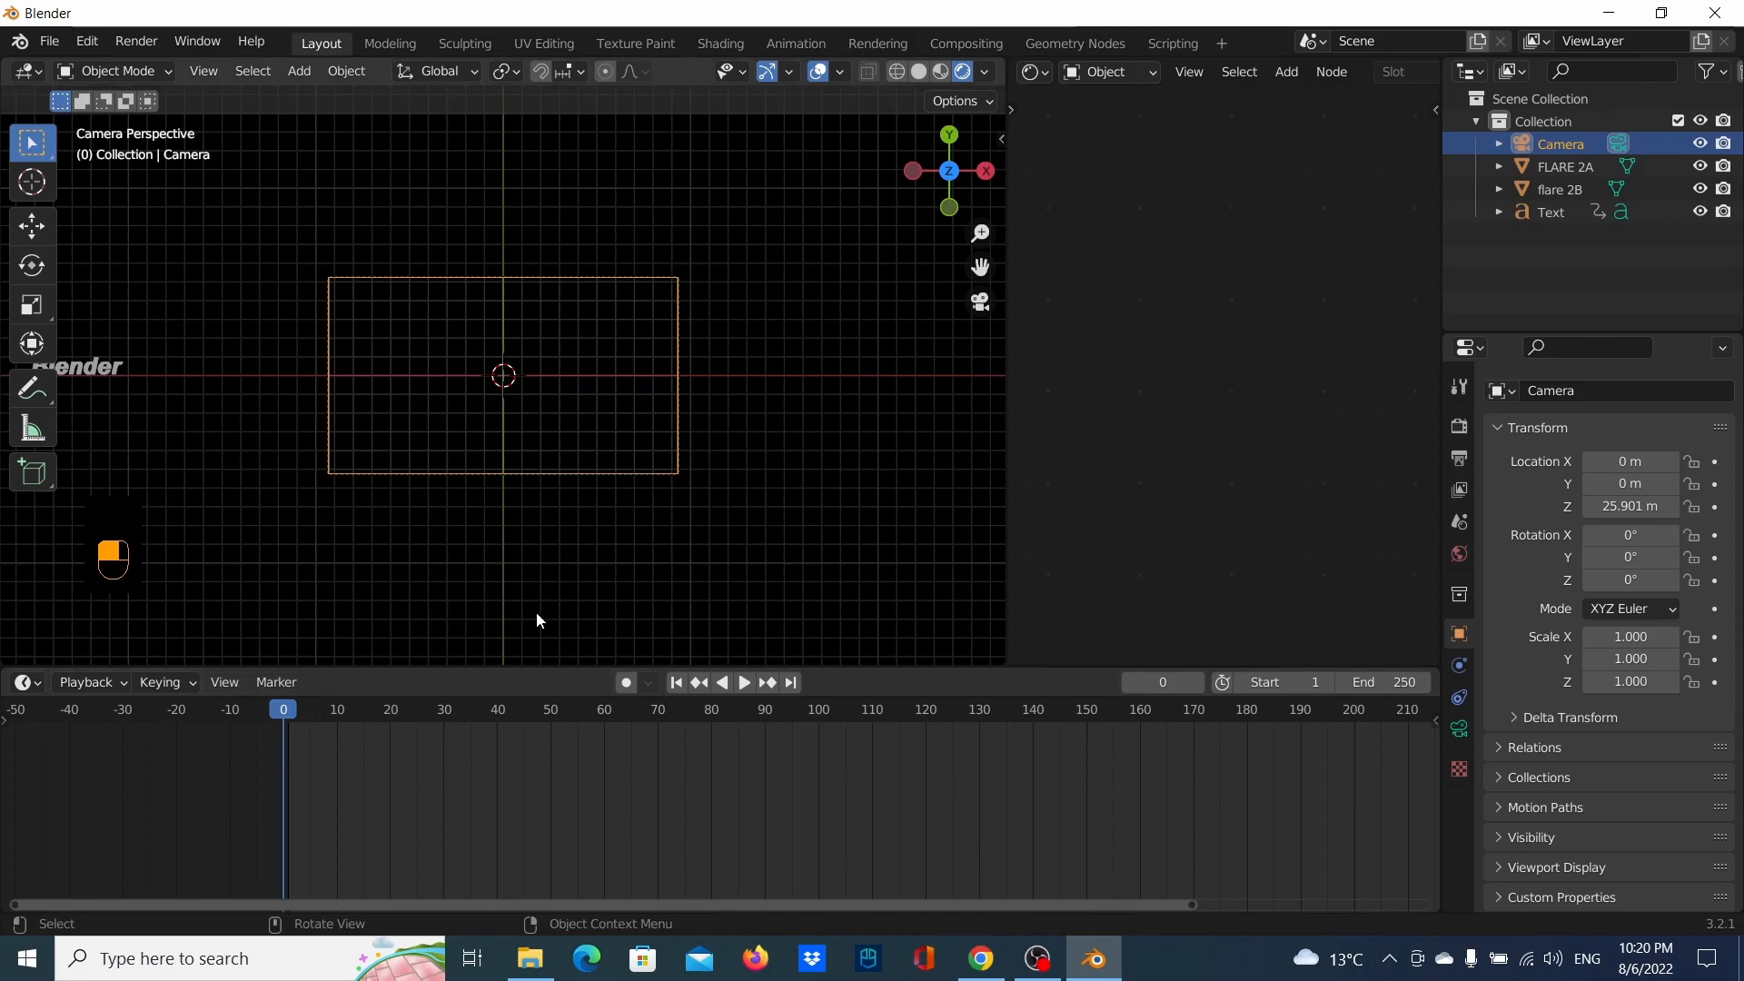
{"action": "key", "text": "i"}
{"action": "key", "text": "i"}
{"action": "left_click", "coordinate": [493, 524]}
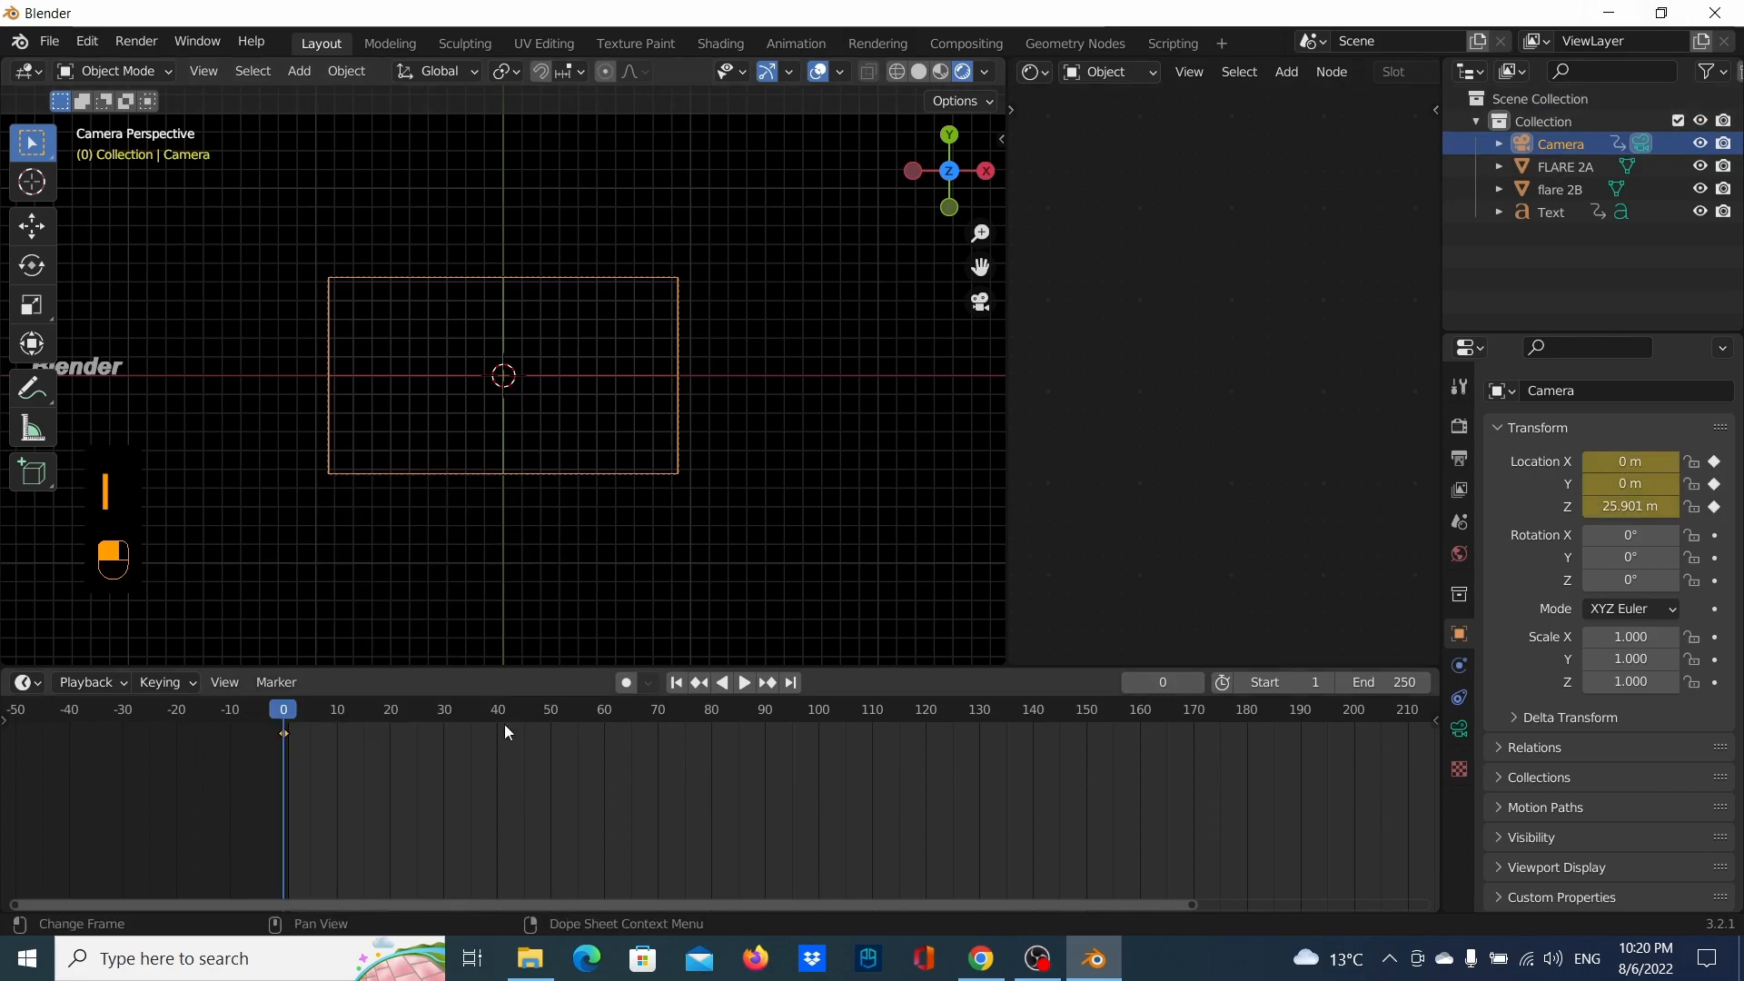
Insert a second Location keyframe for the Camera at frame 90 and advance to frame 100
{"action": "left_click", "coordinate": [539, 710]}
{"action": "key", "text": "space"}
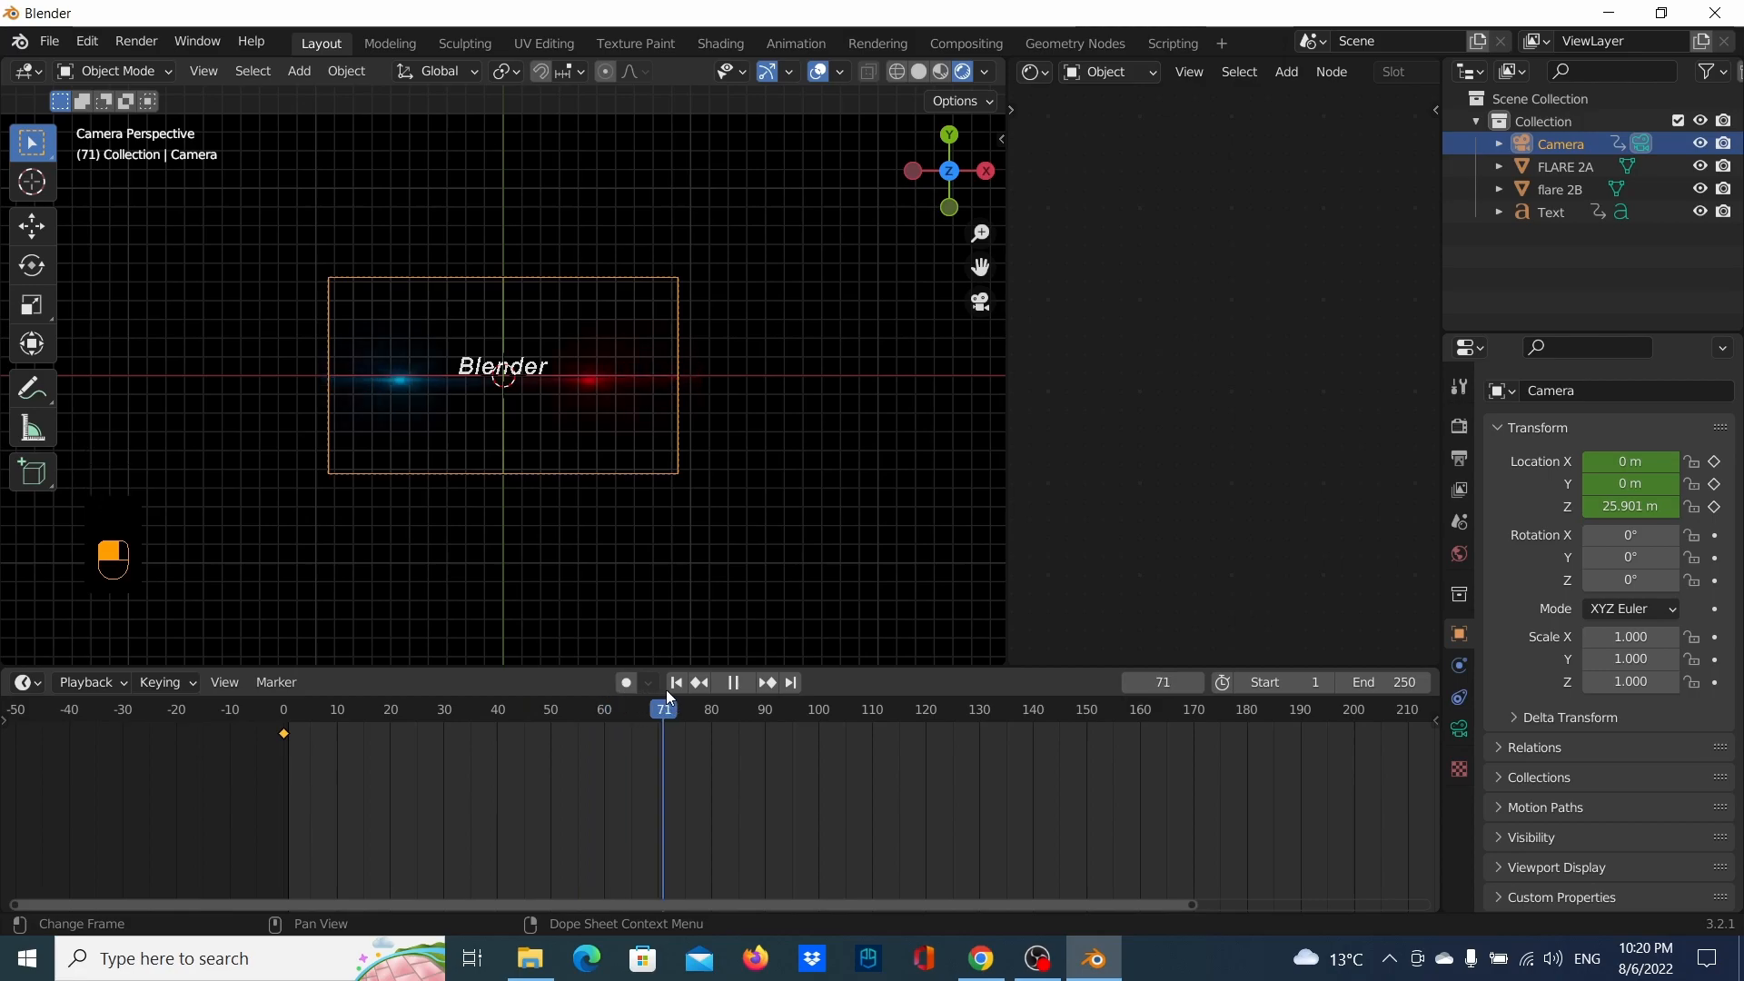
{"action": "left_click_drag", "start_coordinate": [668, 709], "coordinate": [766, 727]}
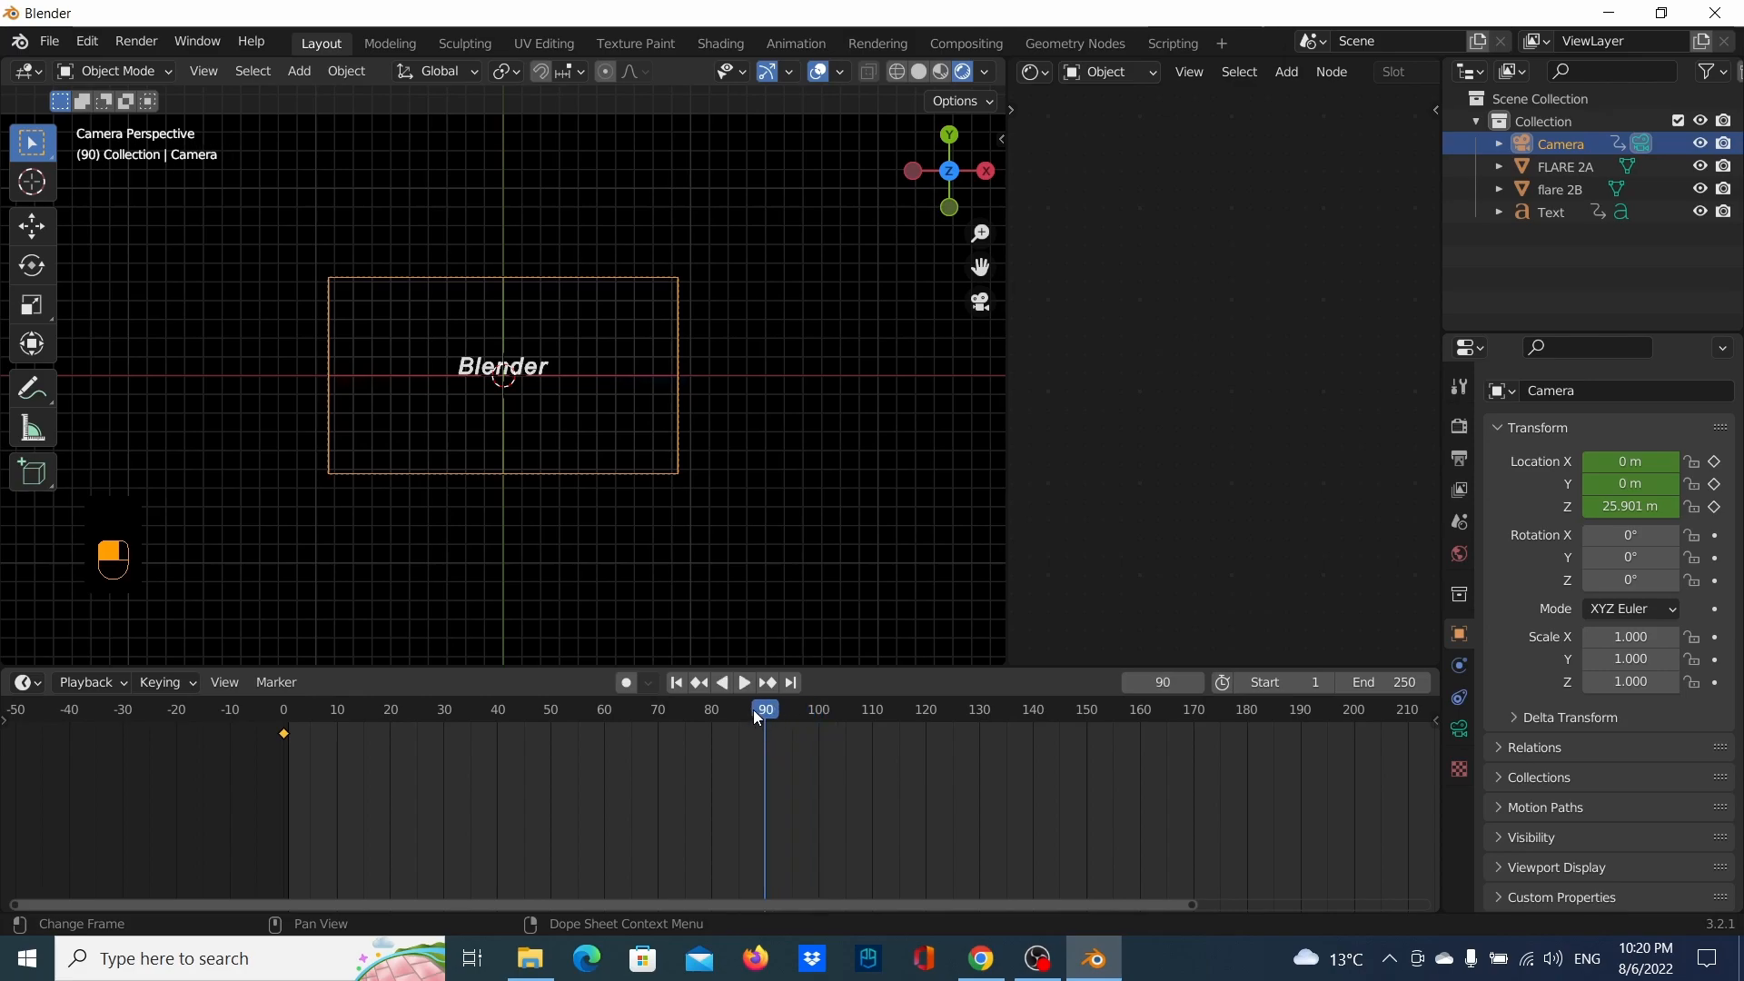
{"action": "key", "text": "i"}
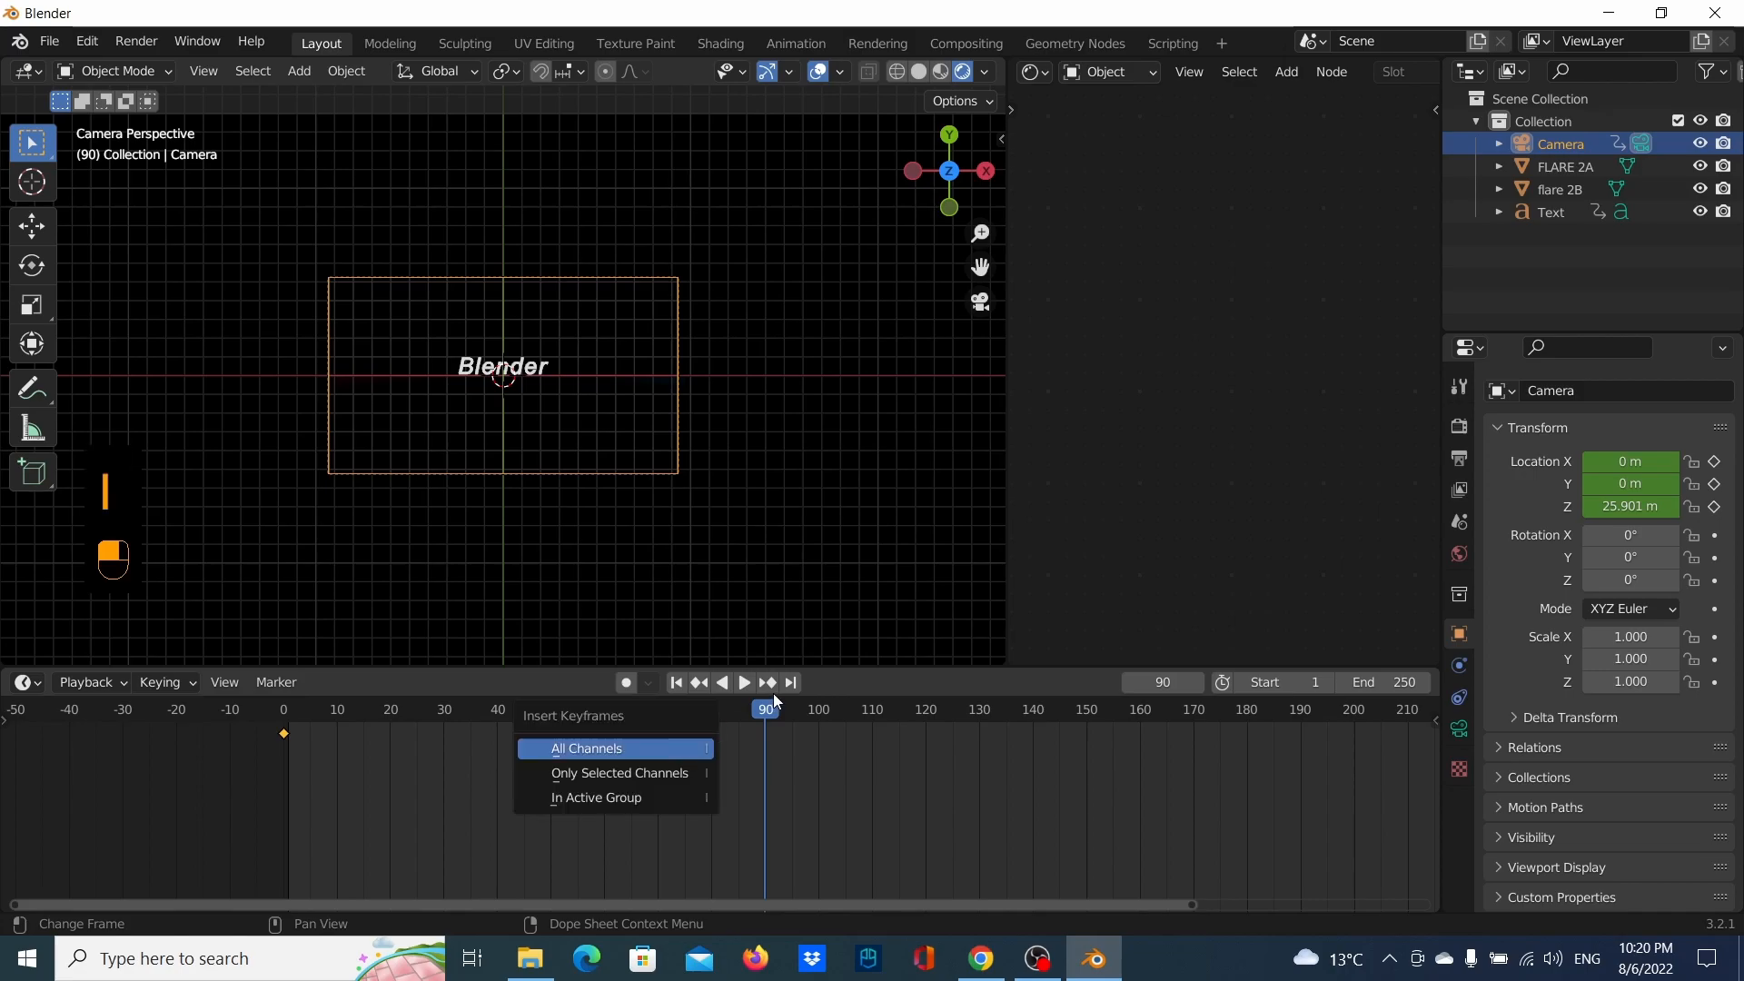
{"action": "key", "text": "i"}
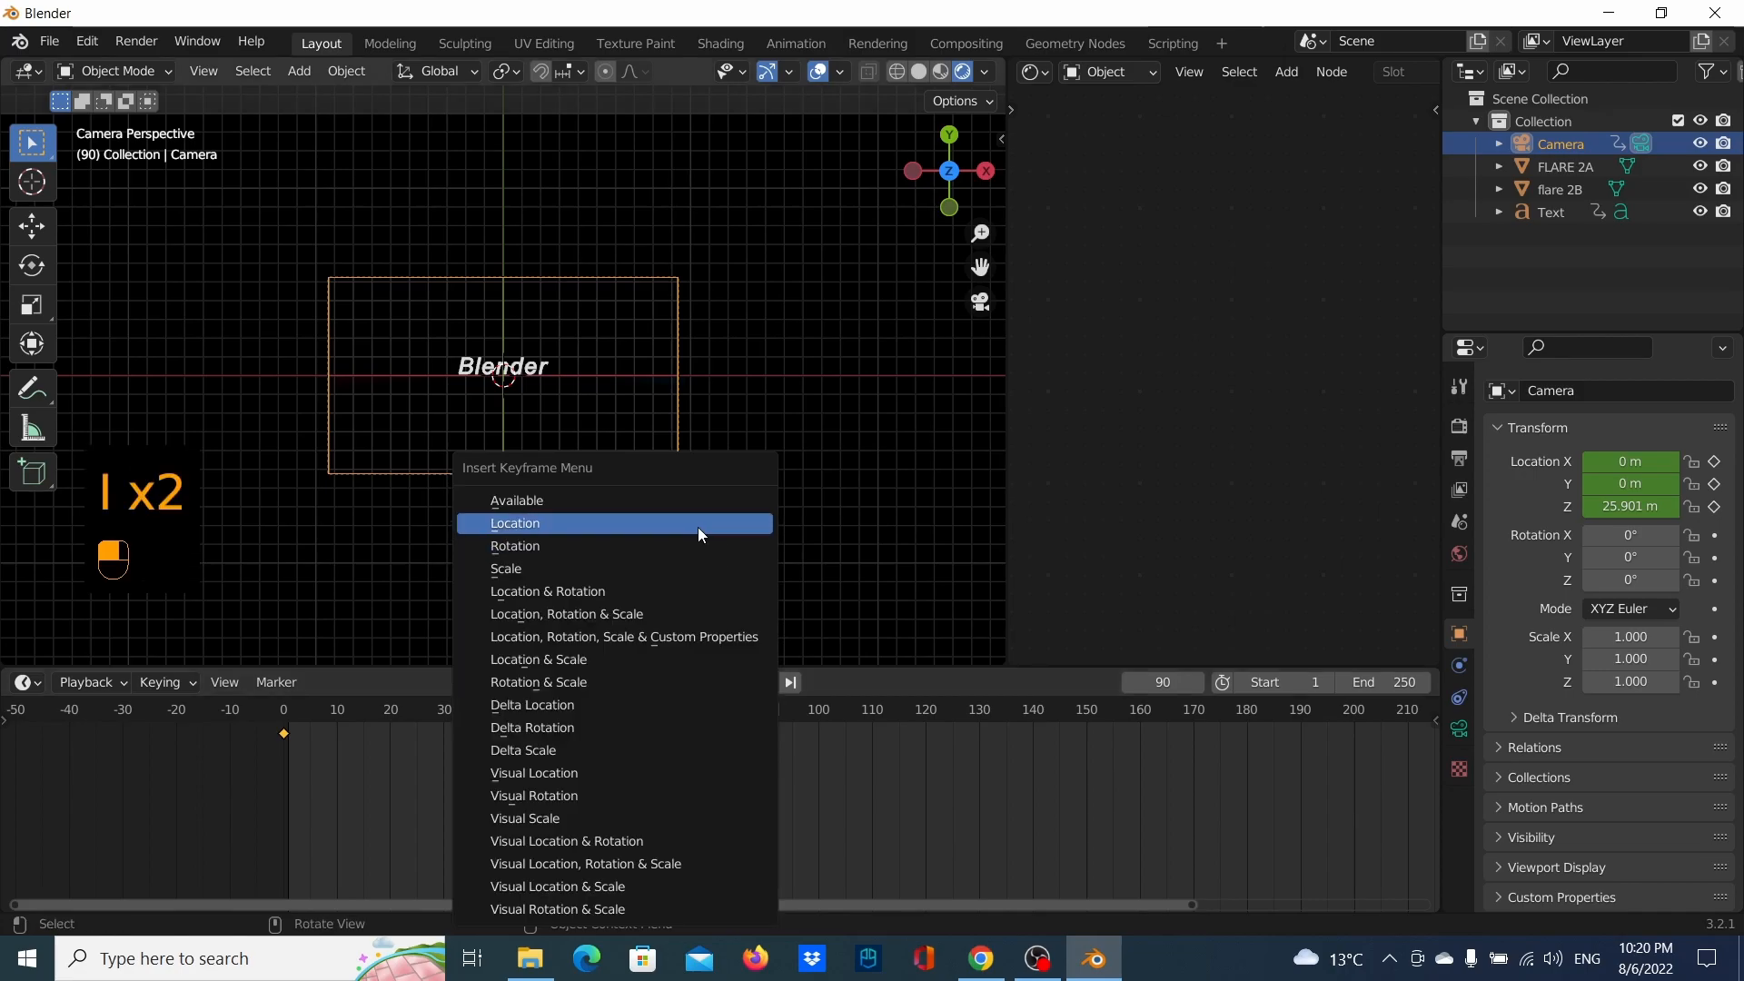
{"action": "left_click", "coordinate": [697, 529]}
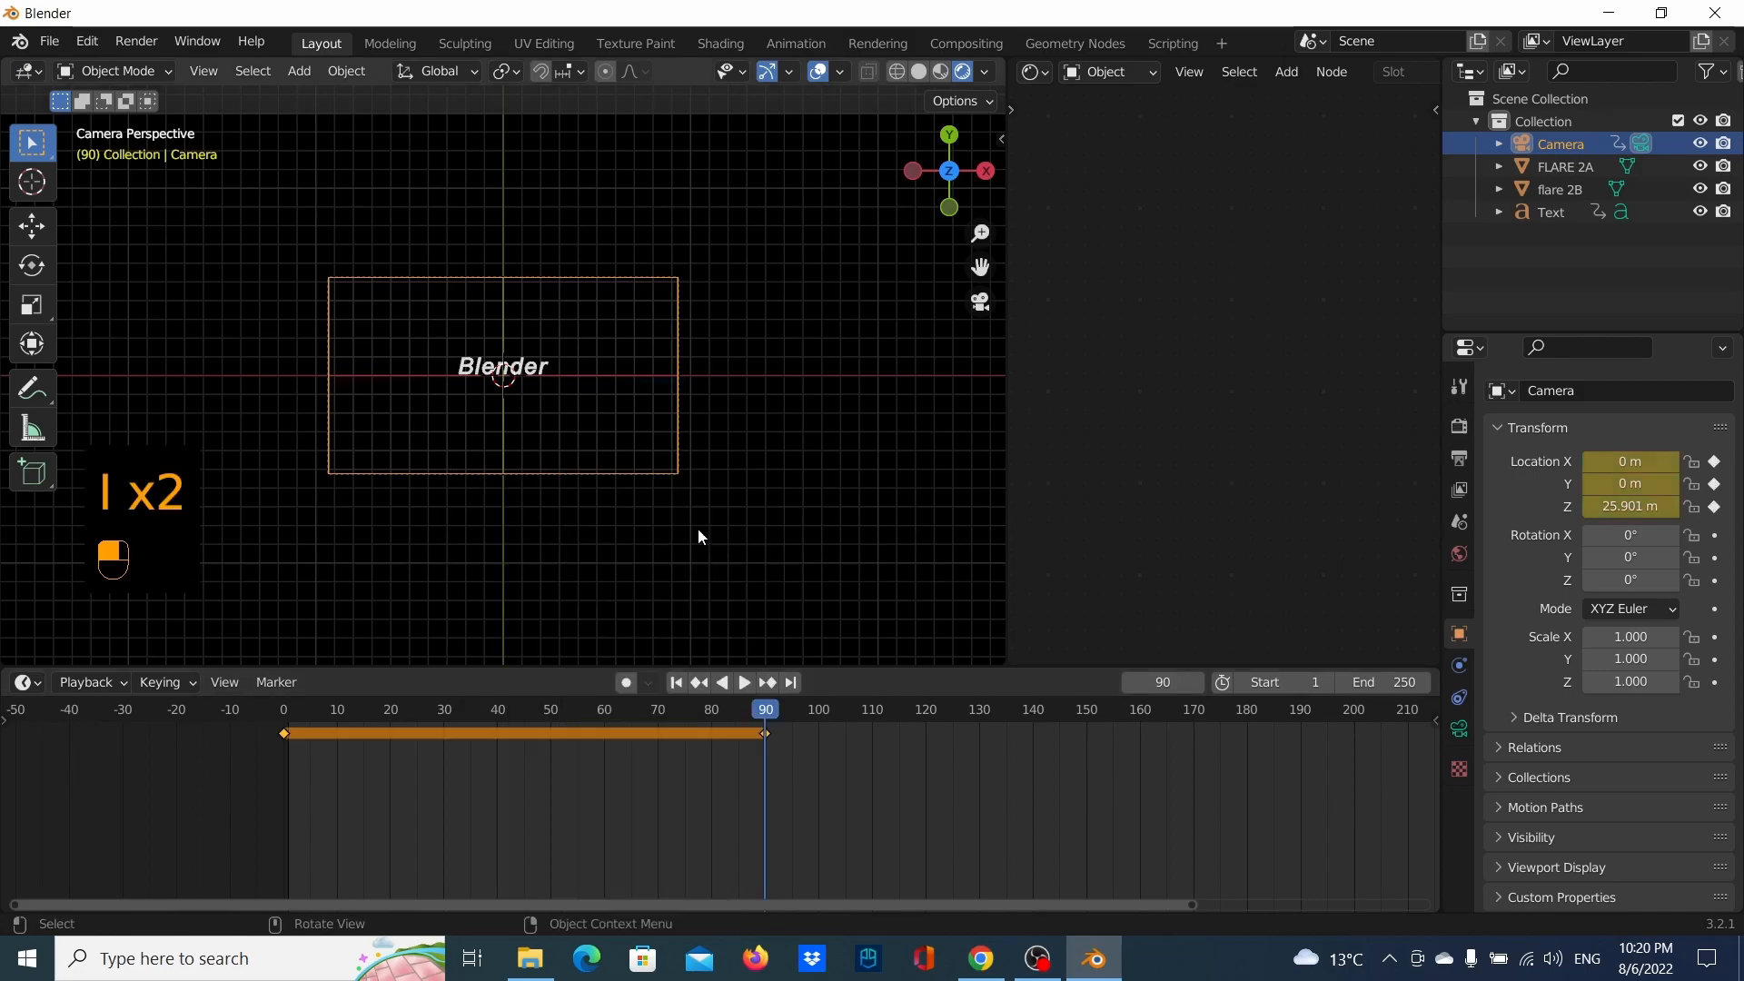
{"action": "left_click", "coordinate": [783, 712]}
{"action": "left_click_drag", "start_coordinate": [783, 710], "coordinate": [819, 726]}
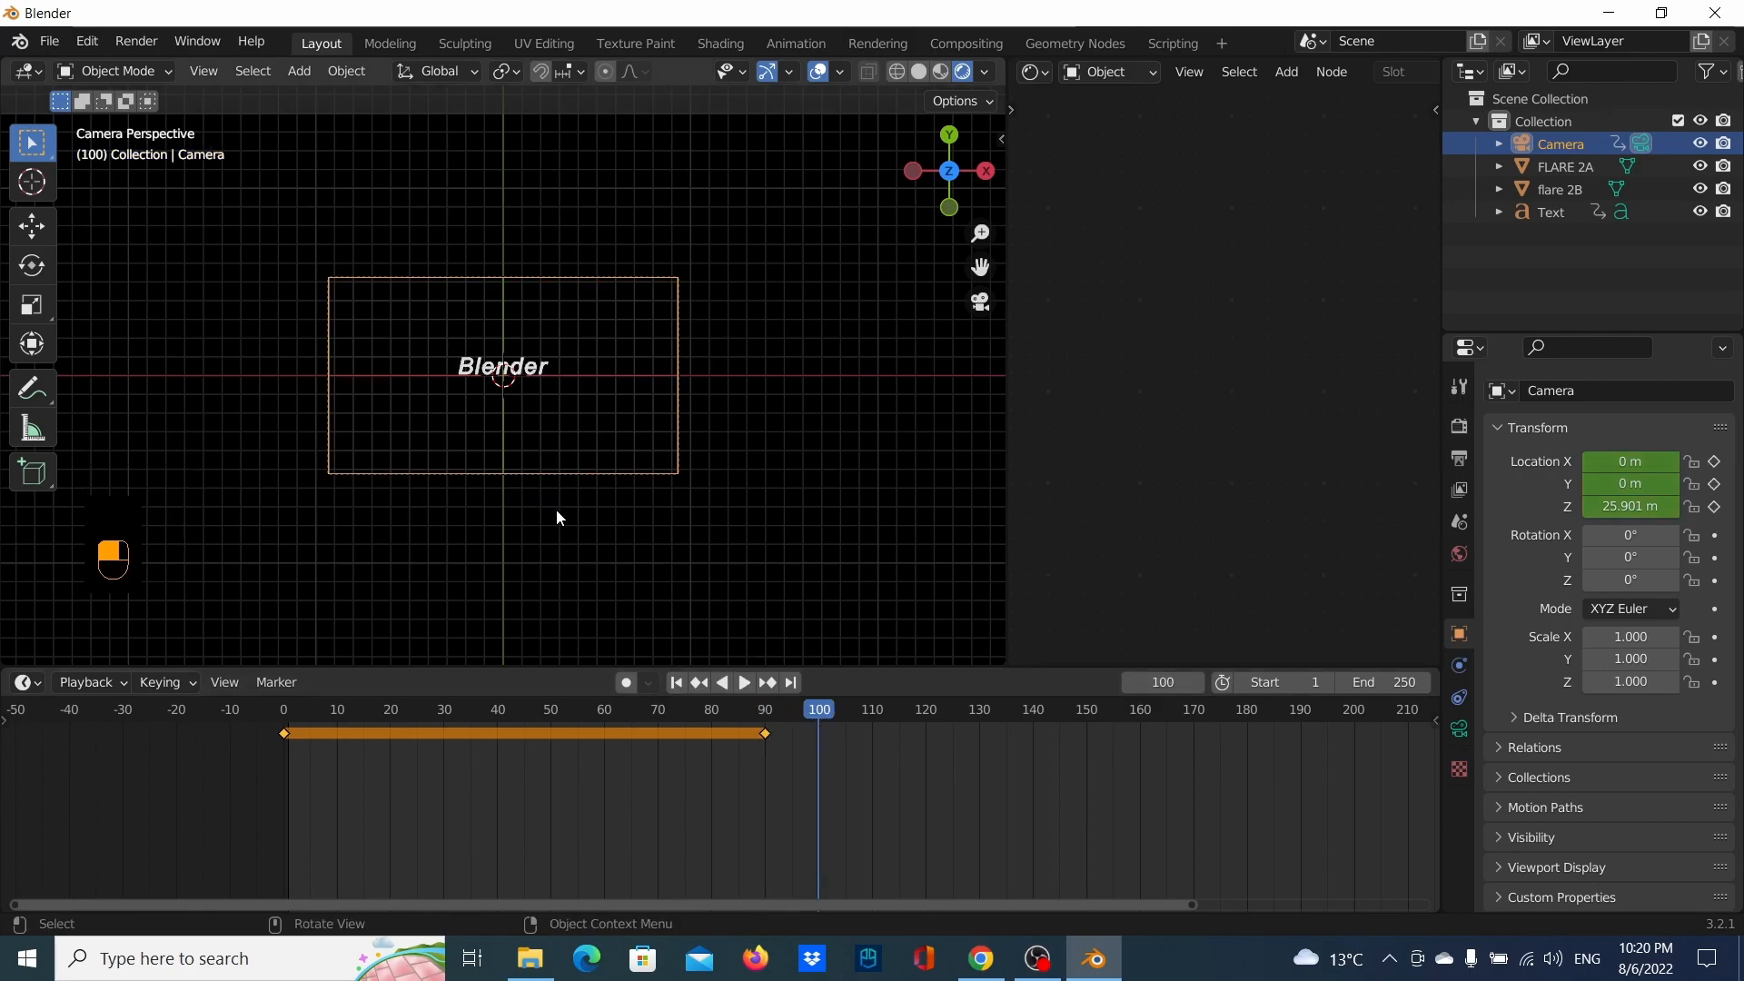
{"action": "key", "text": "g"}
{"action": "type", "text": "y0"}
{"action": "key", "text": "Return"}
{"action": "key", "text": "g"}
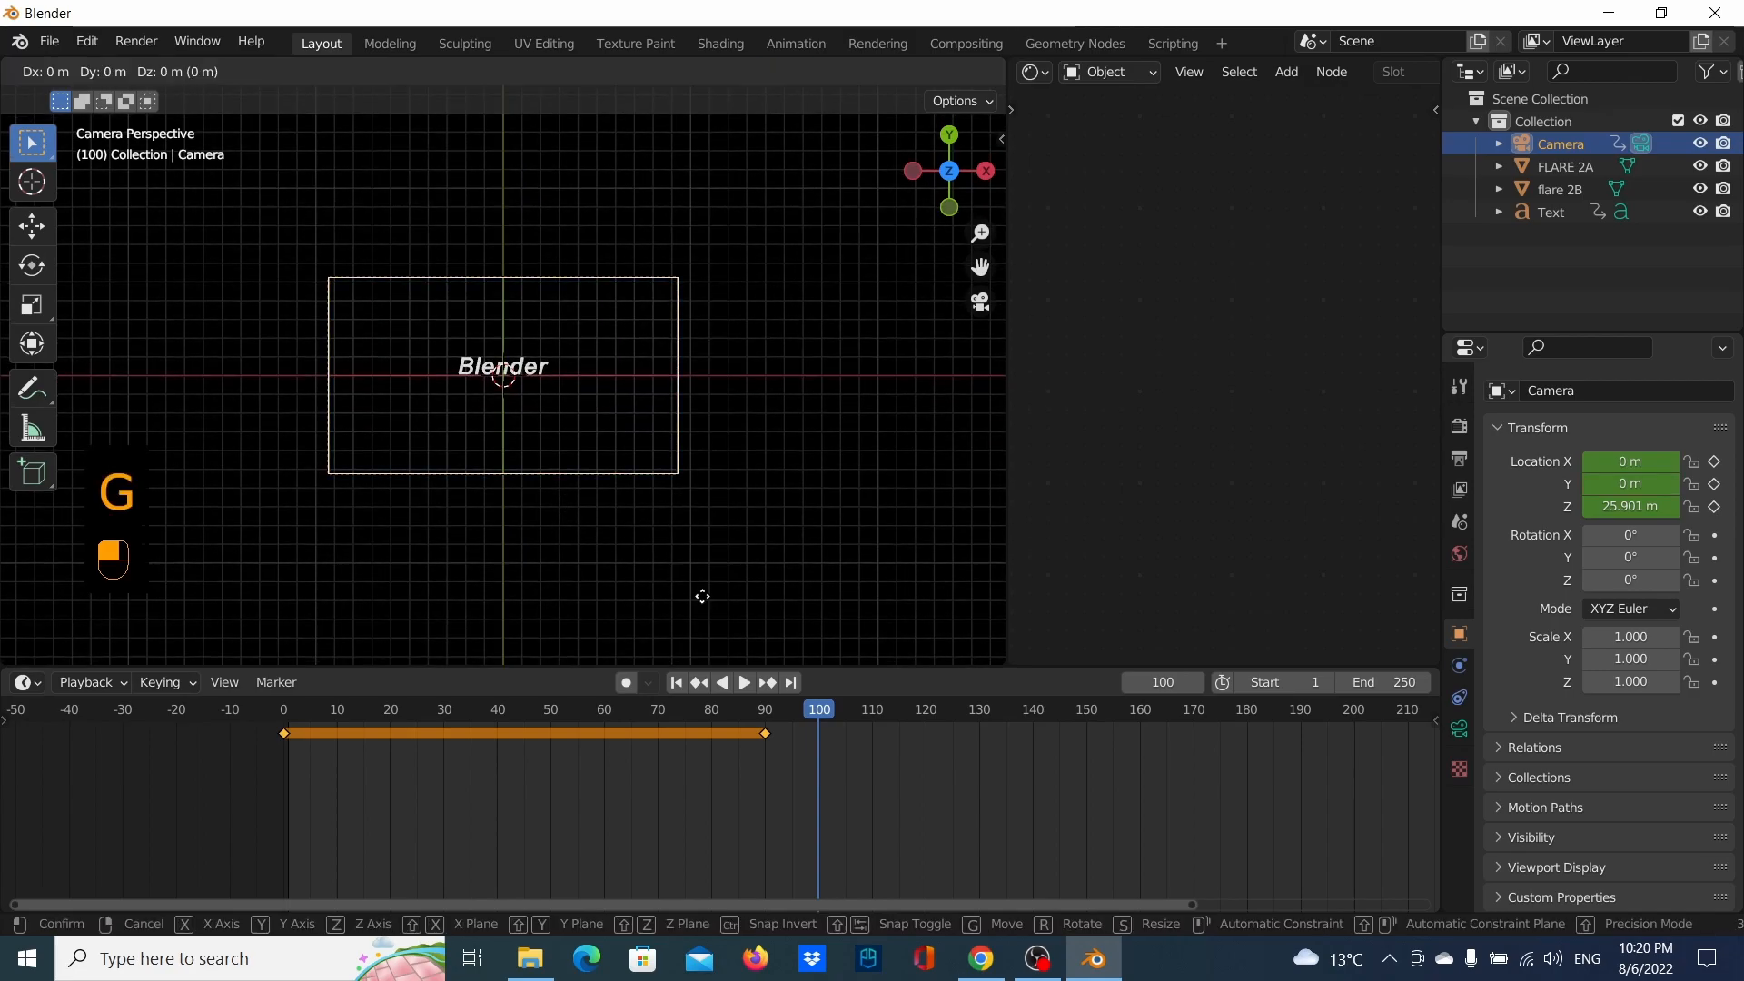
{"action": "key", "text": "y"}
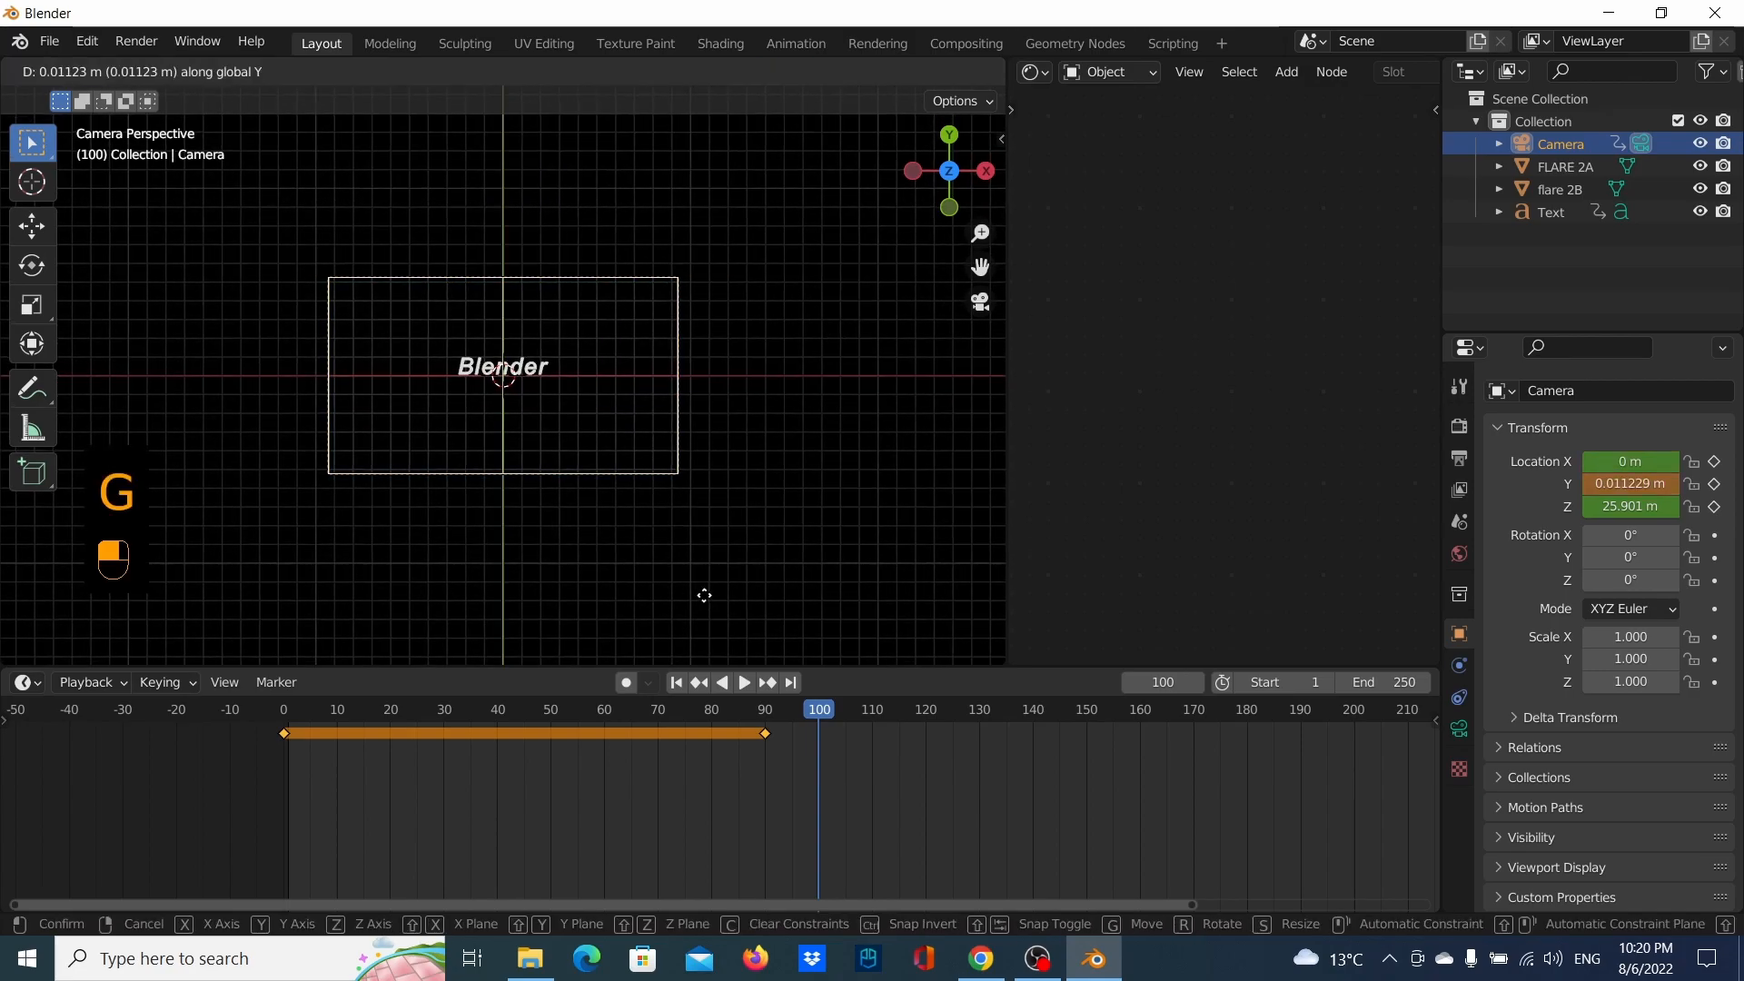
{"action": "key", "text": "z"}
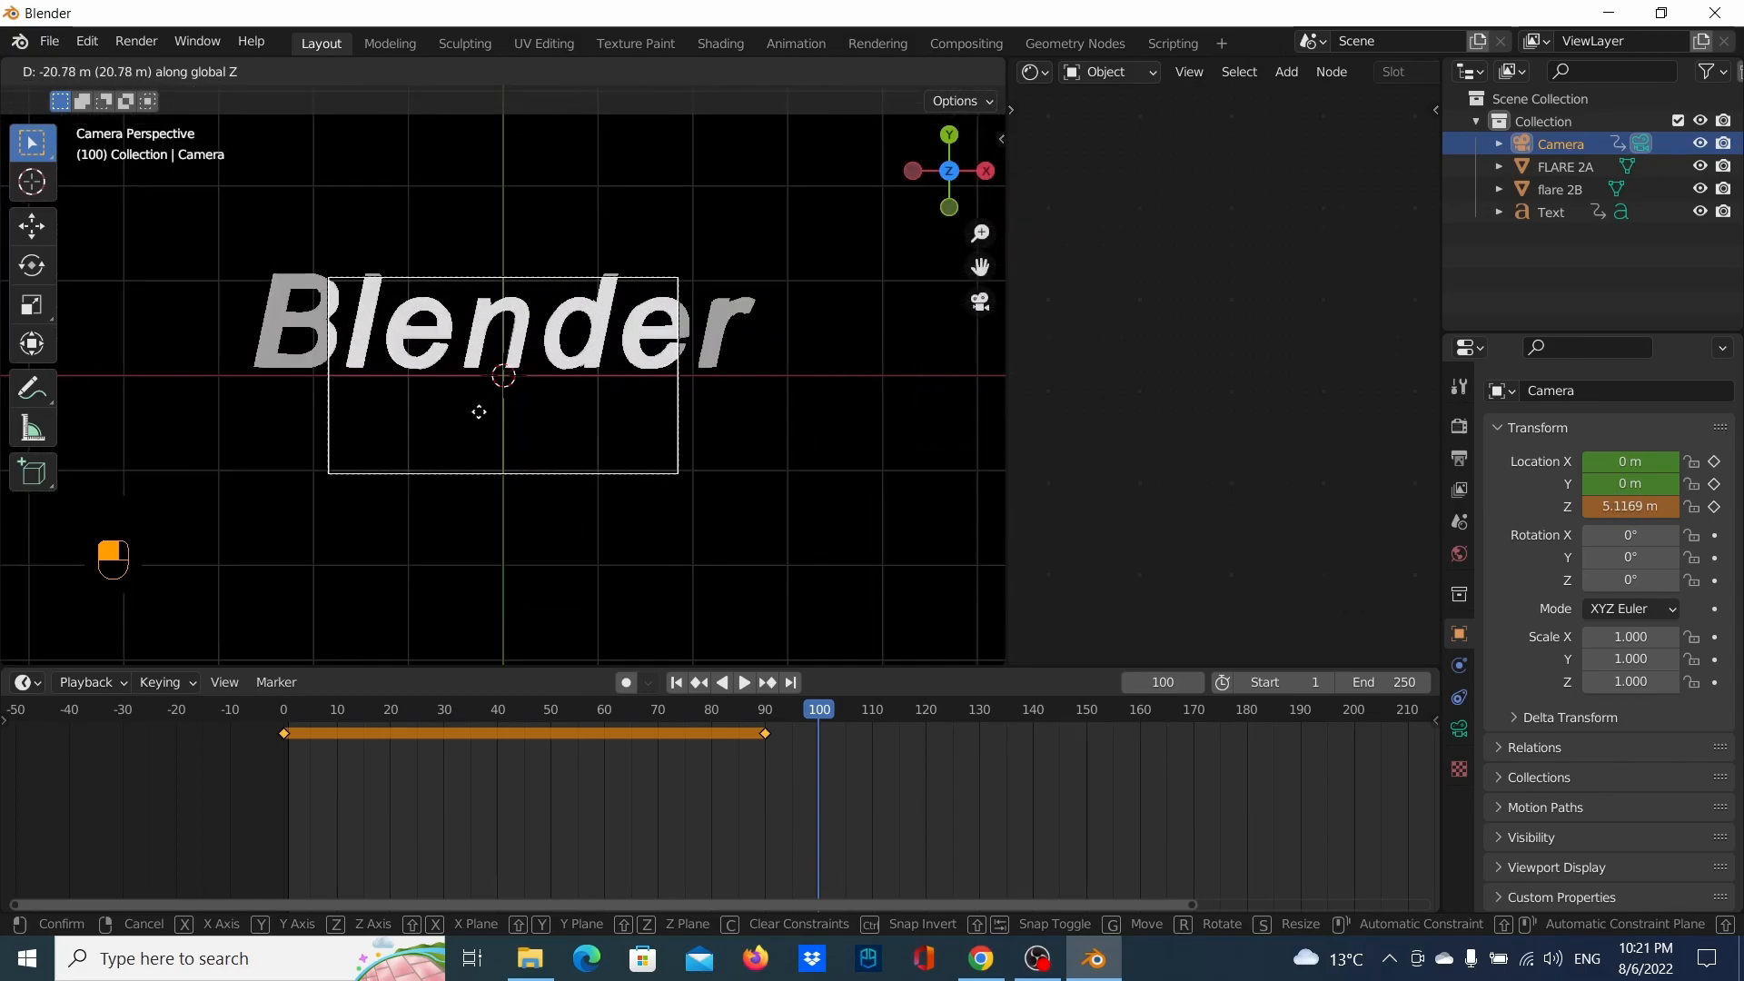
{"action": "right_click", "coordinate": [478, 445]}
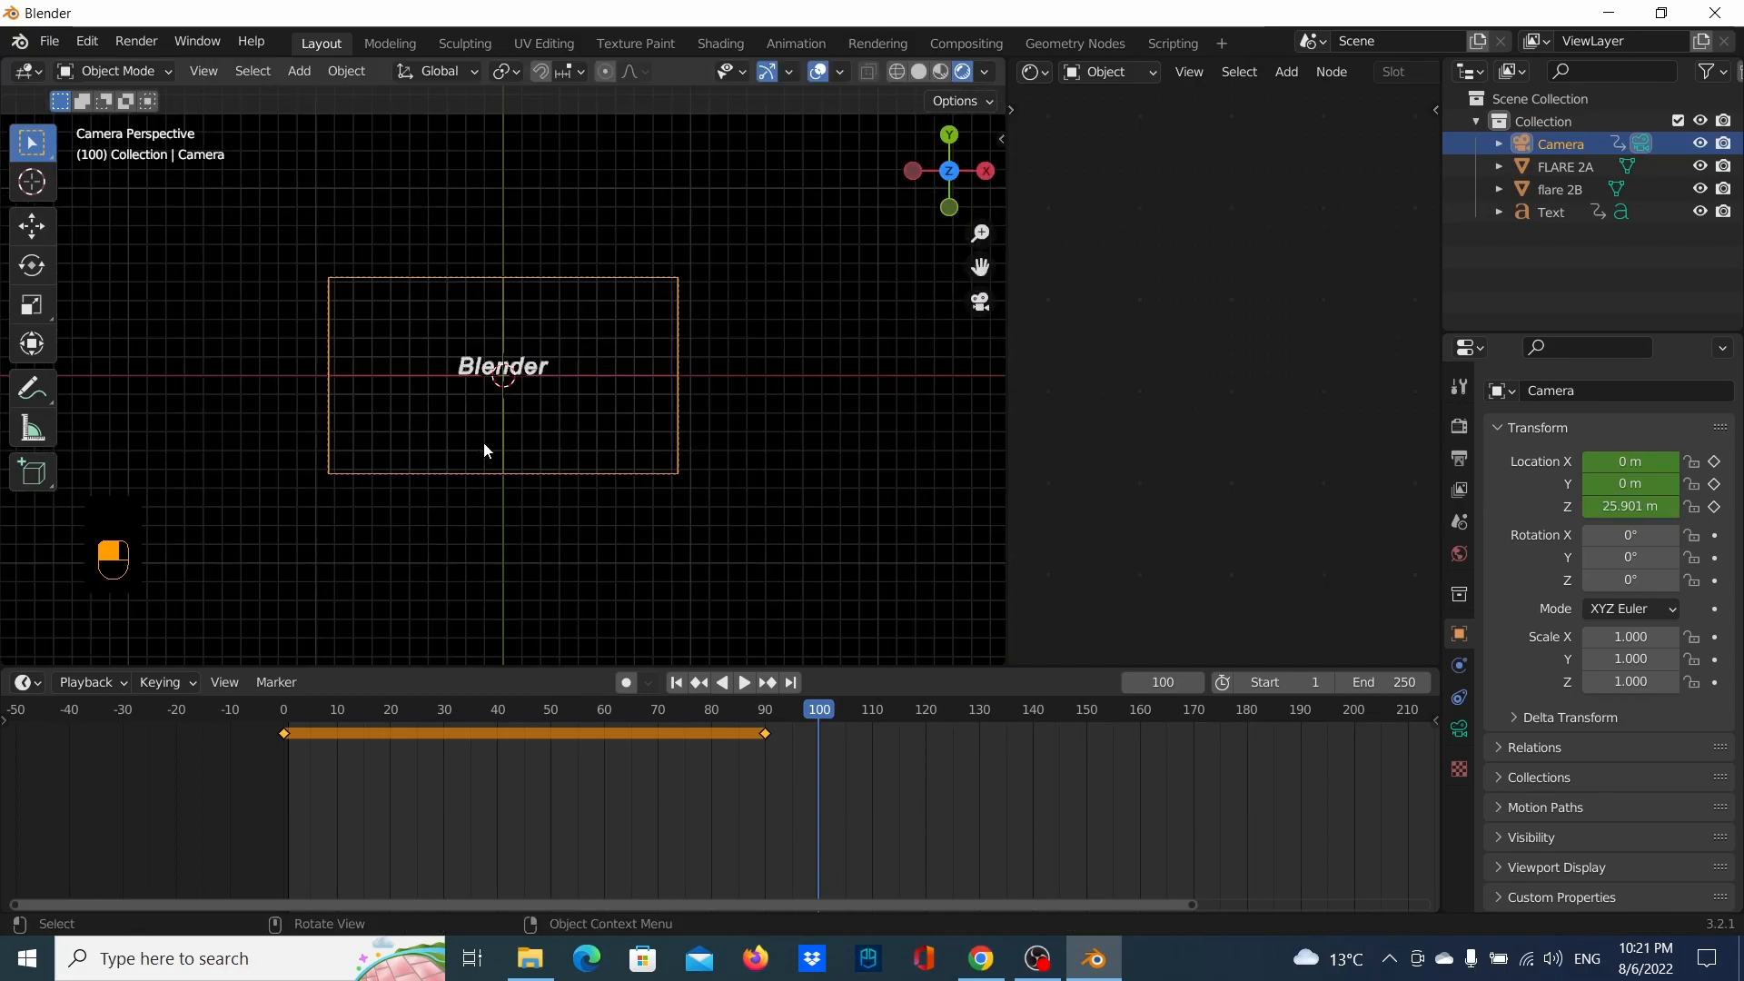
Move the Camera down along Z to about 0.14 m at frame 100 and insert a Location keyframe
{"action": "key", "text": "g"}
{"action": "key", "text": "z"}
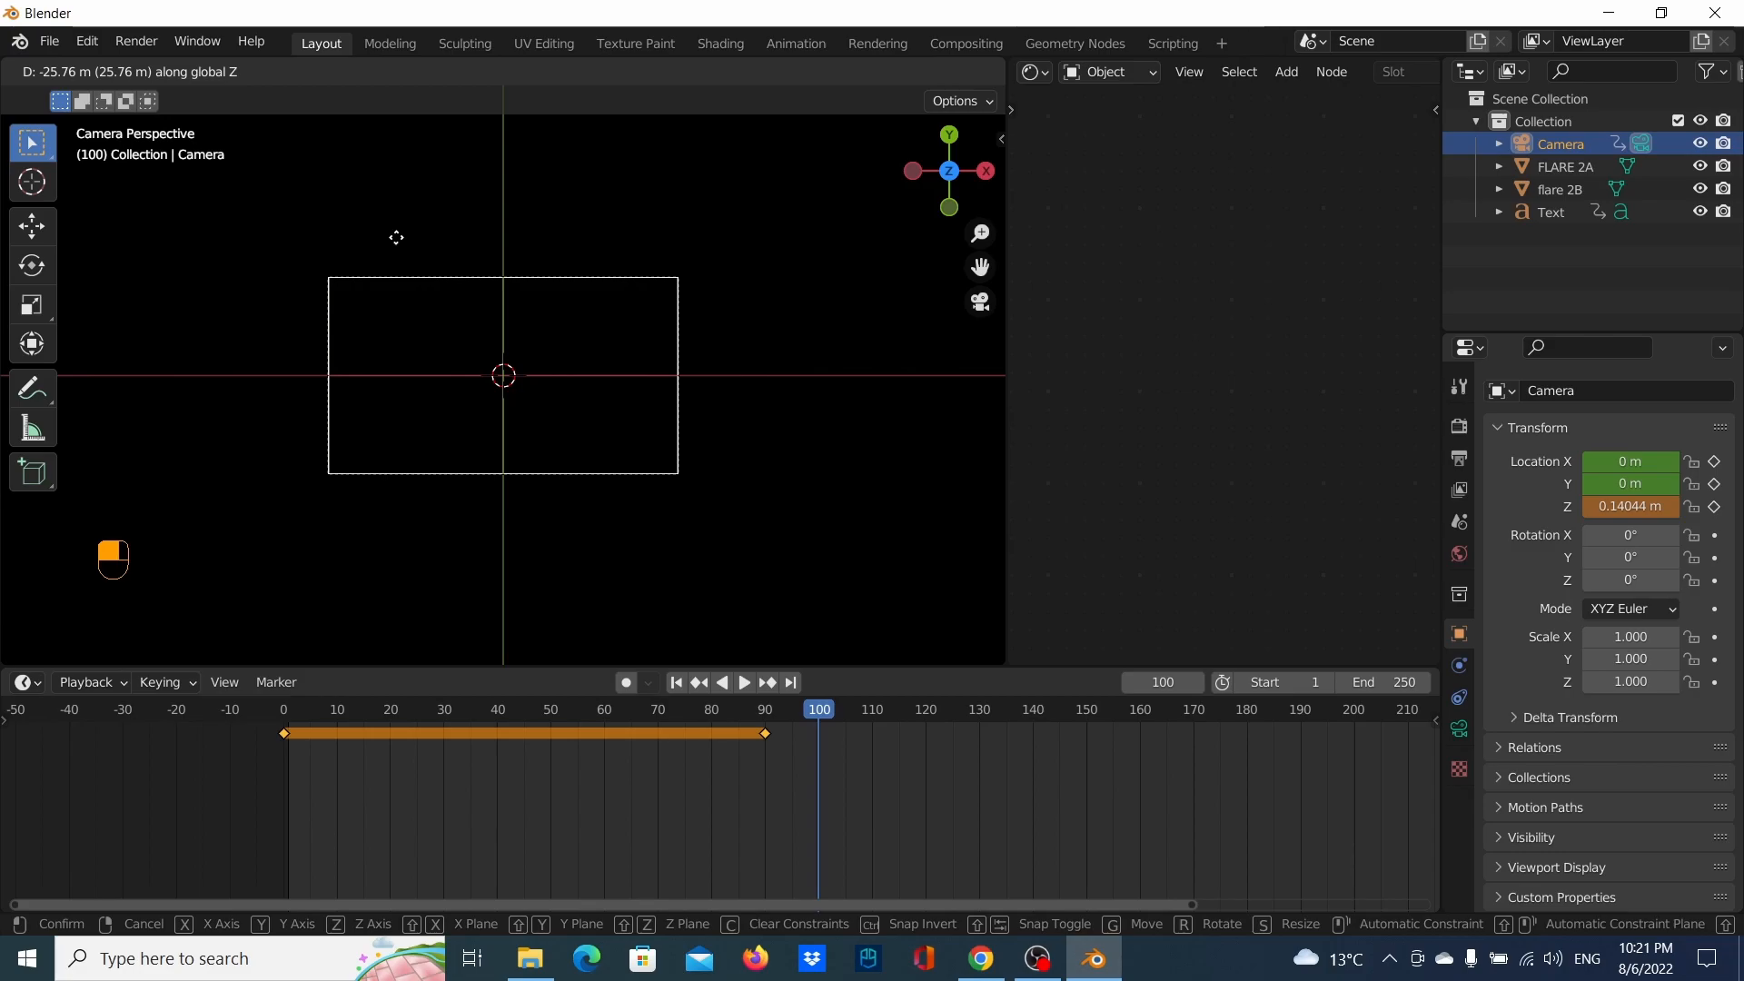
{"action": "left_click", "coordinate": [396, 237]}
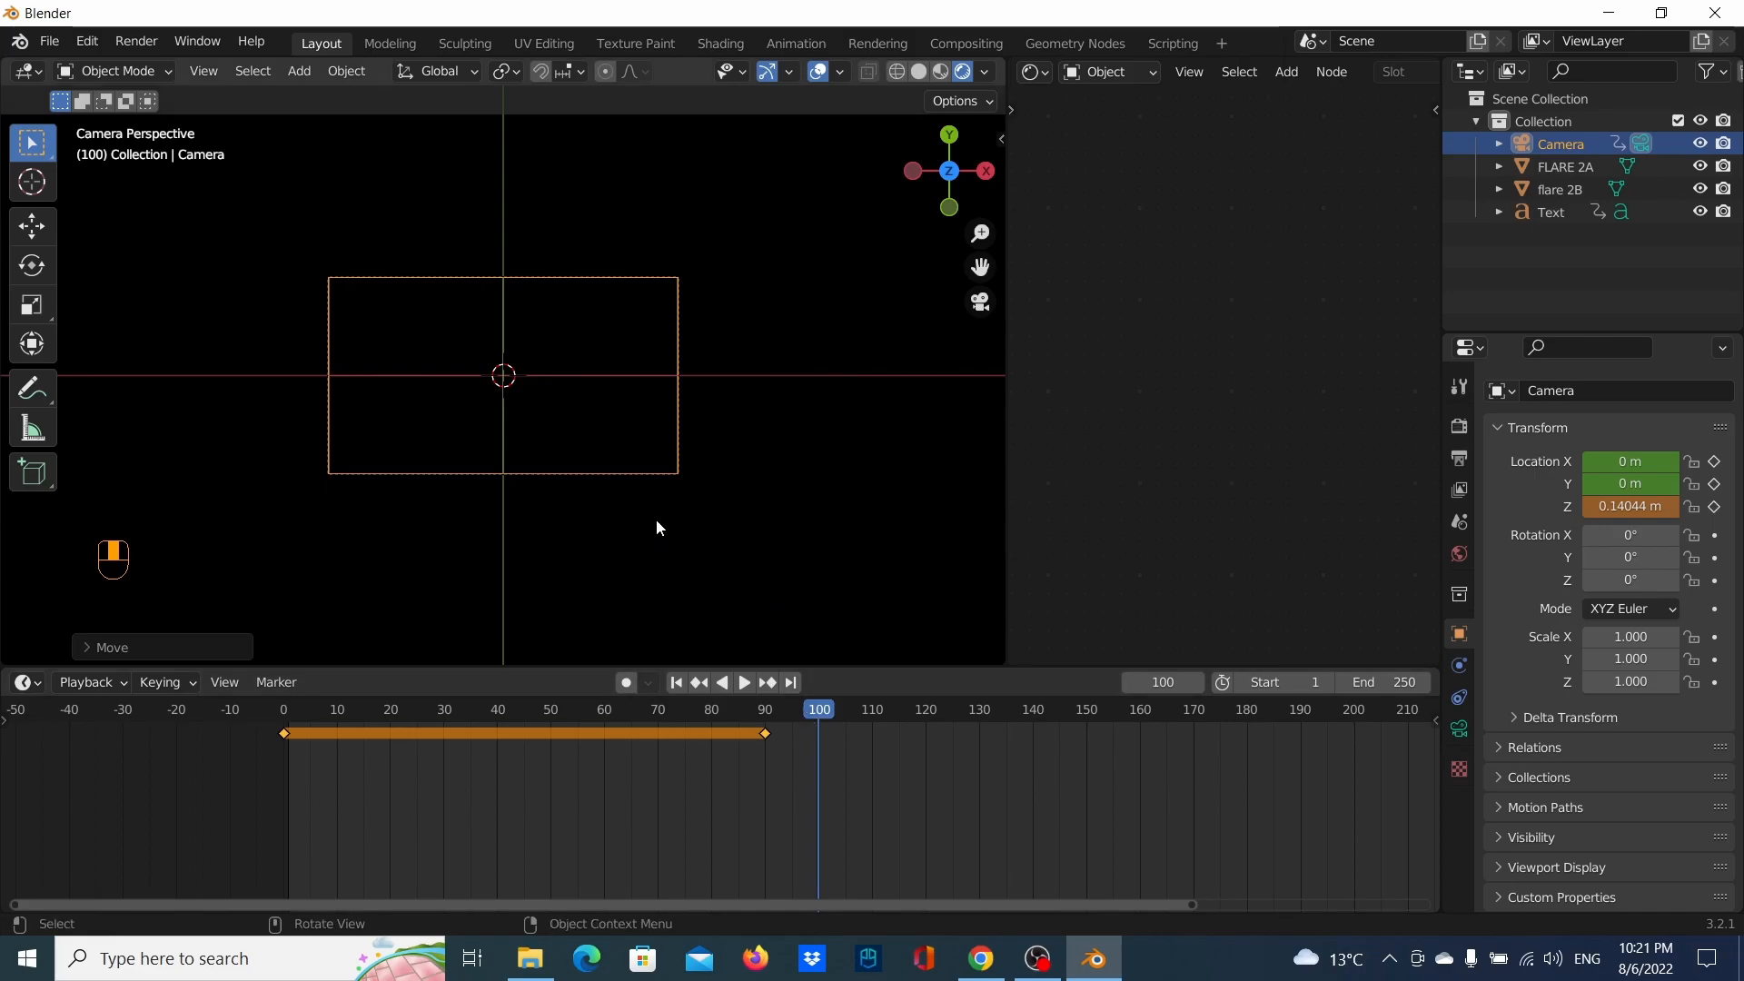
{"action": "key", "text": "i"}
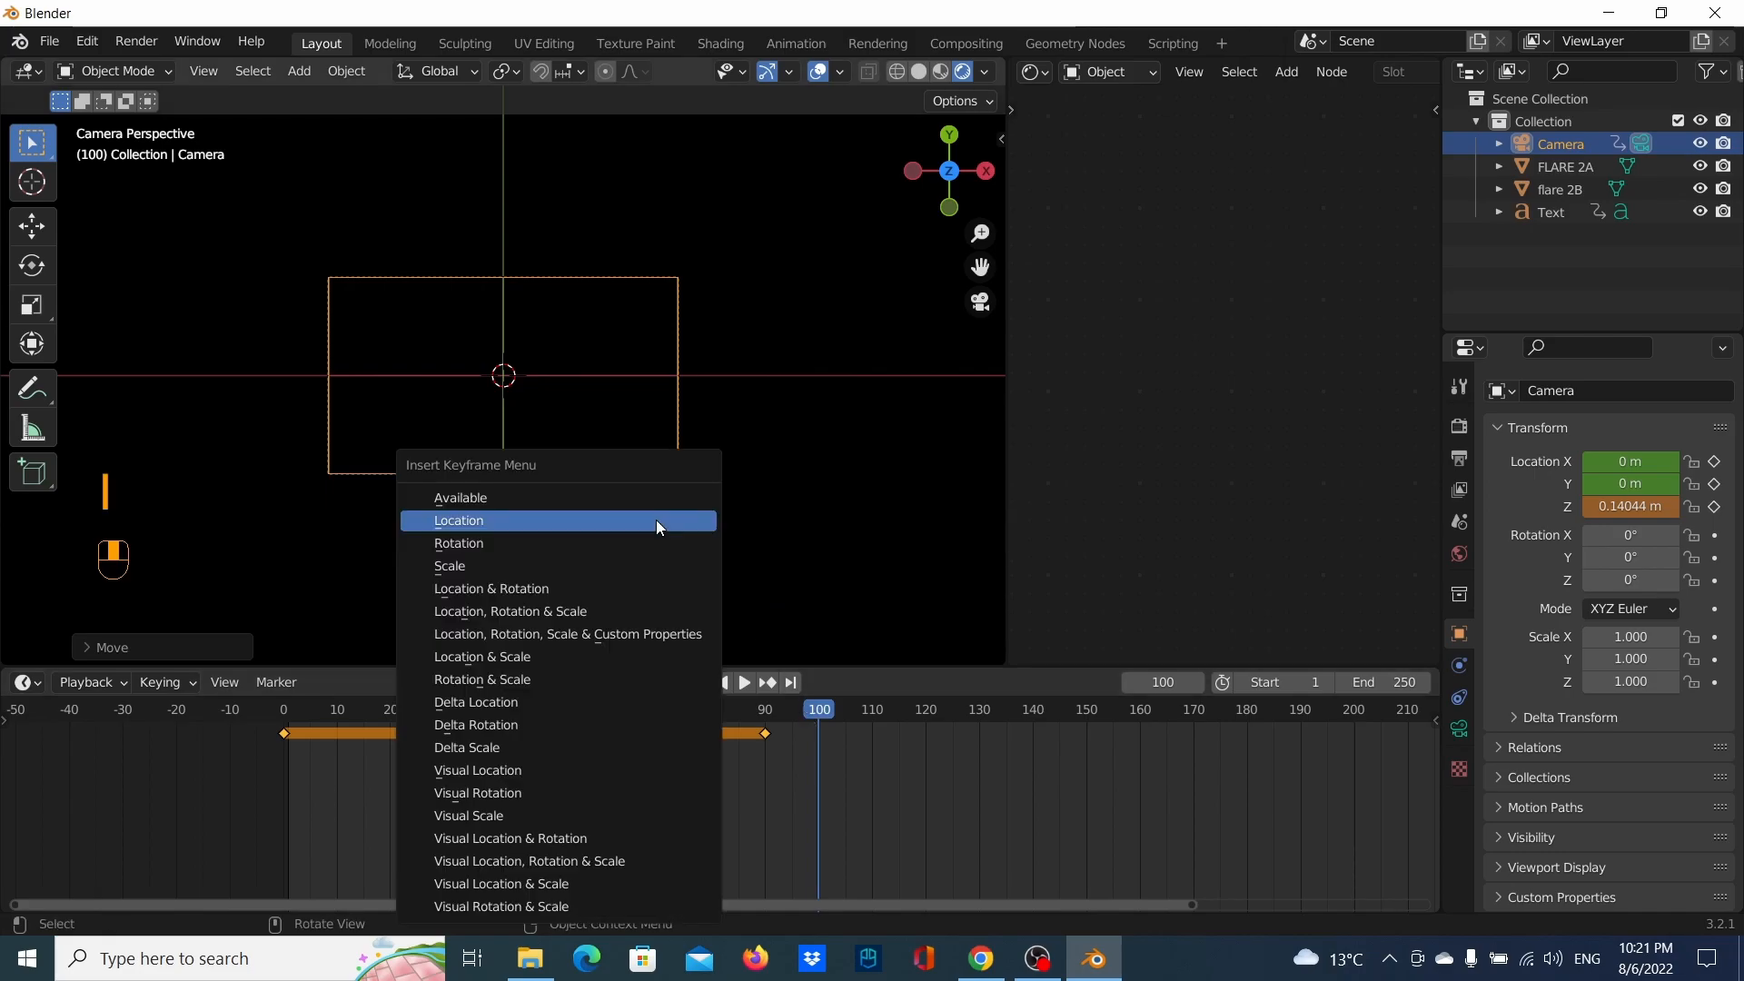
{"action": "left_click", "coordinate": [656, 520]}
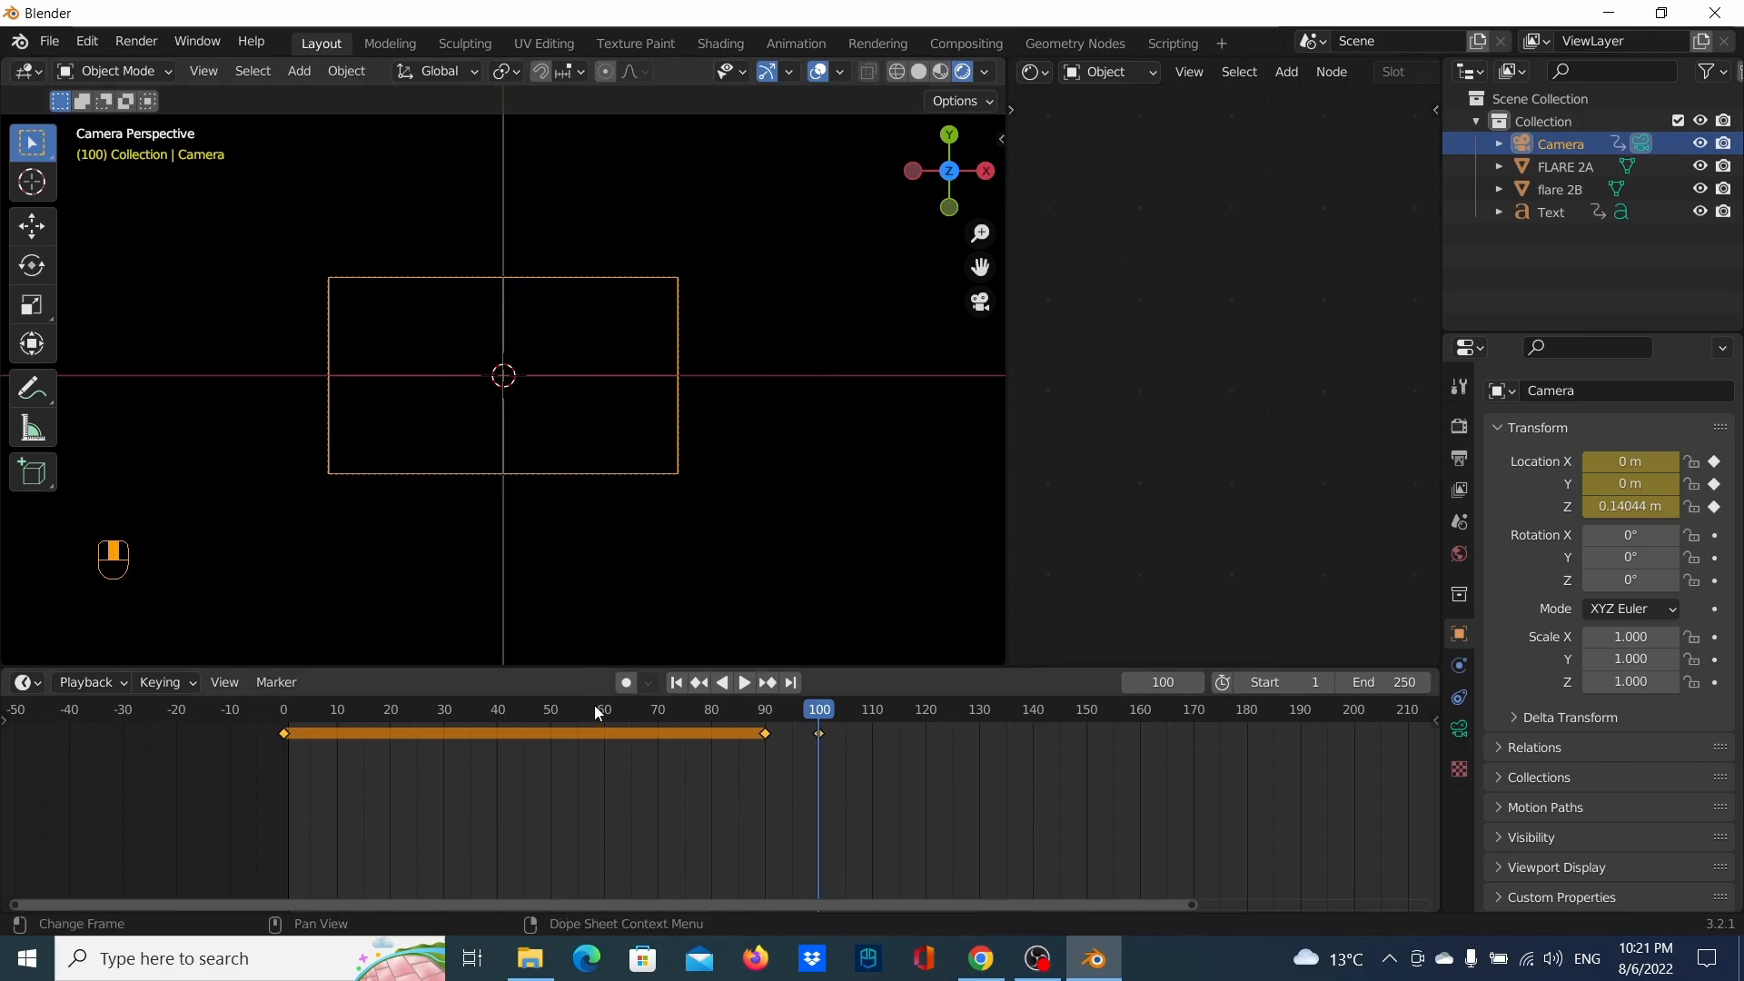
Play the animation from frame 0 to check the camera's move through the text
{"action": "left_click", "coordinate": [281, 715]}
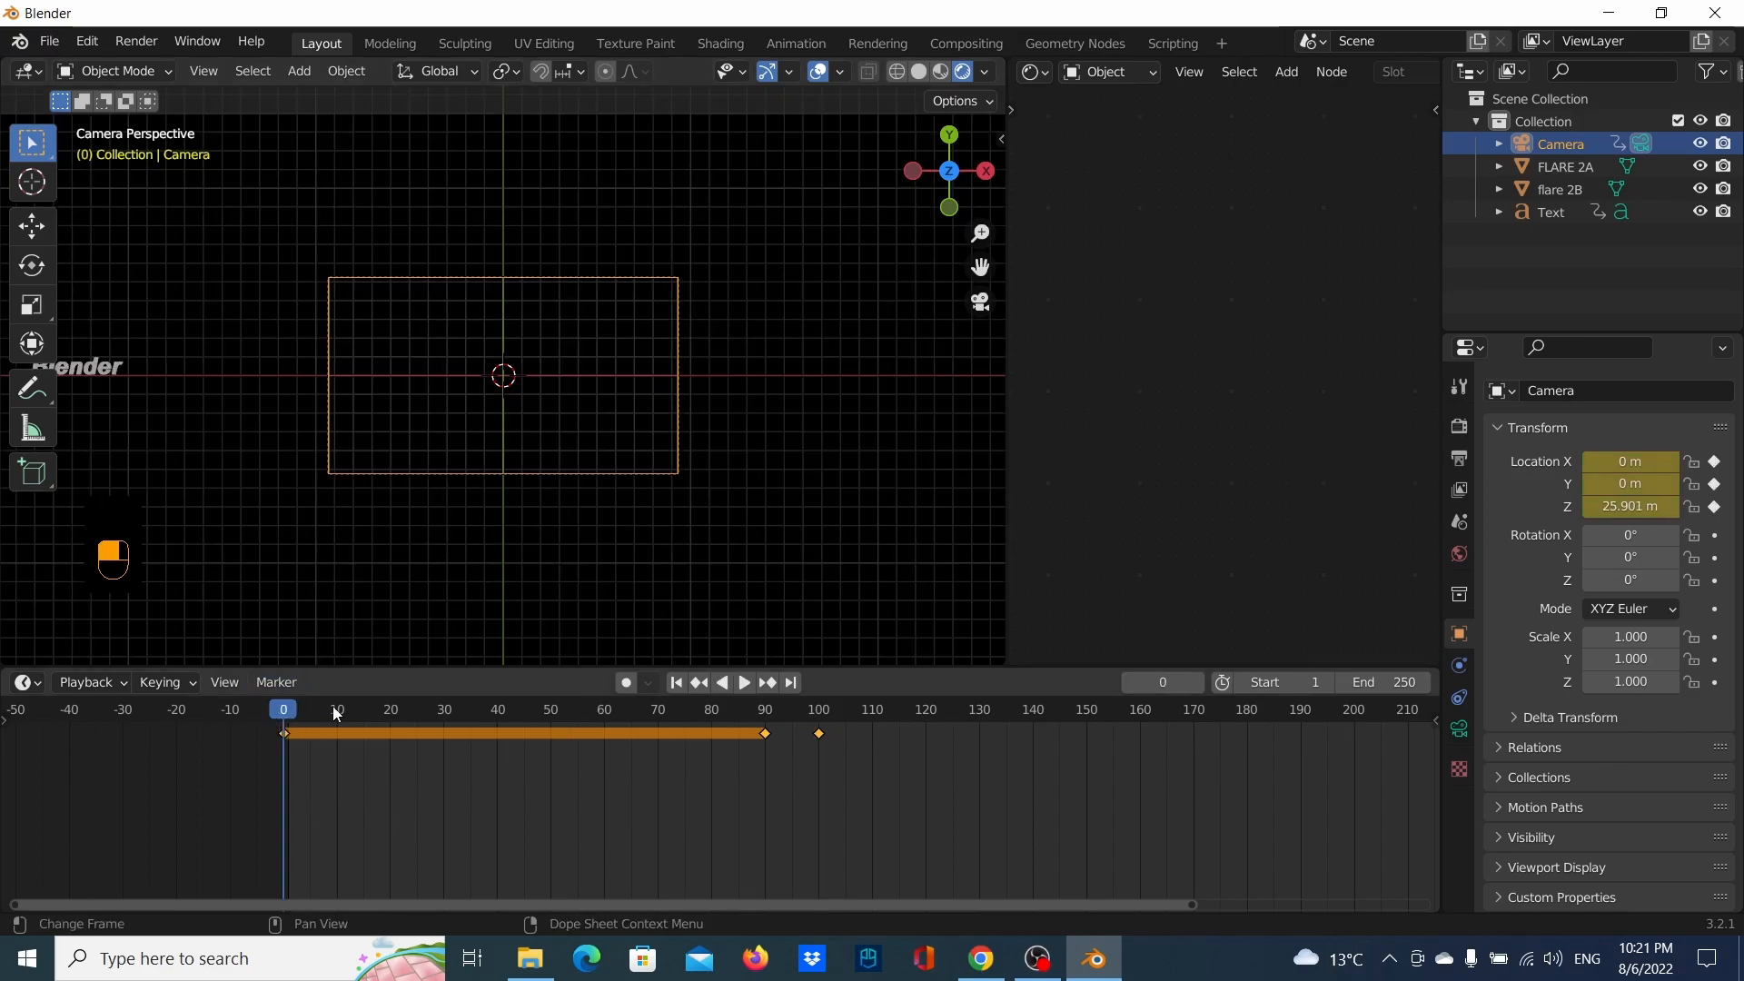
{"action": "left_click", "coordinate": [750, 679]}
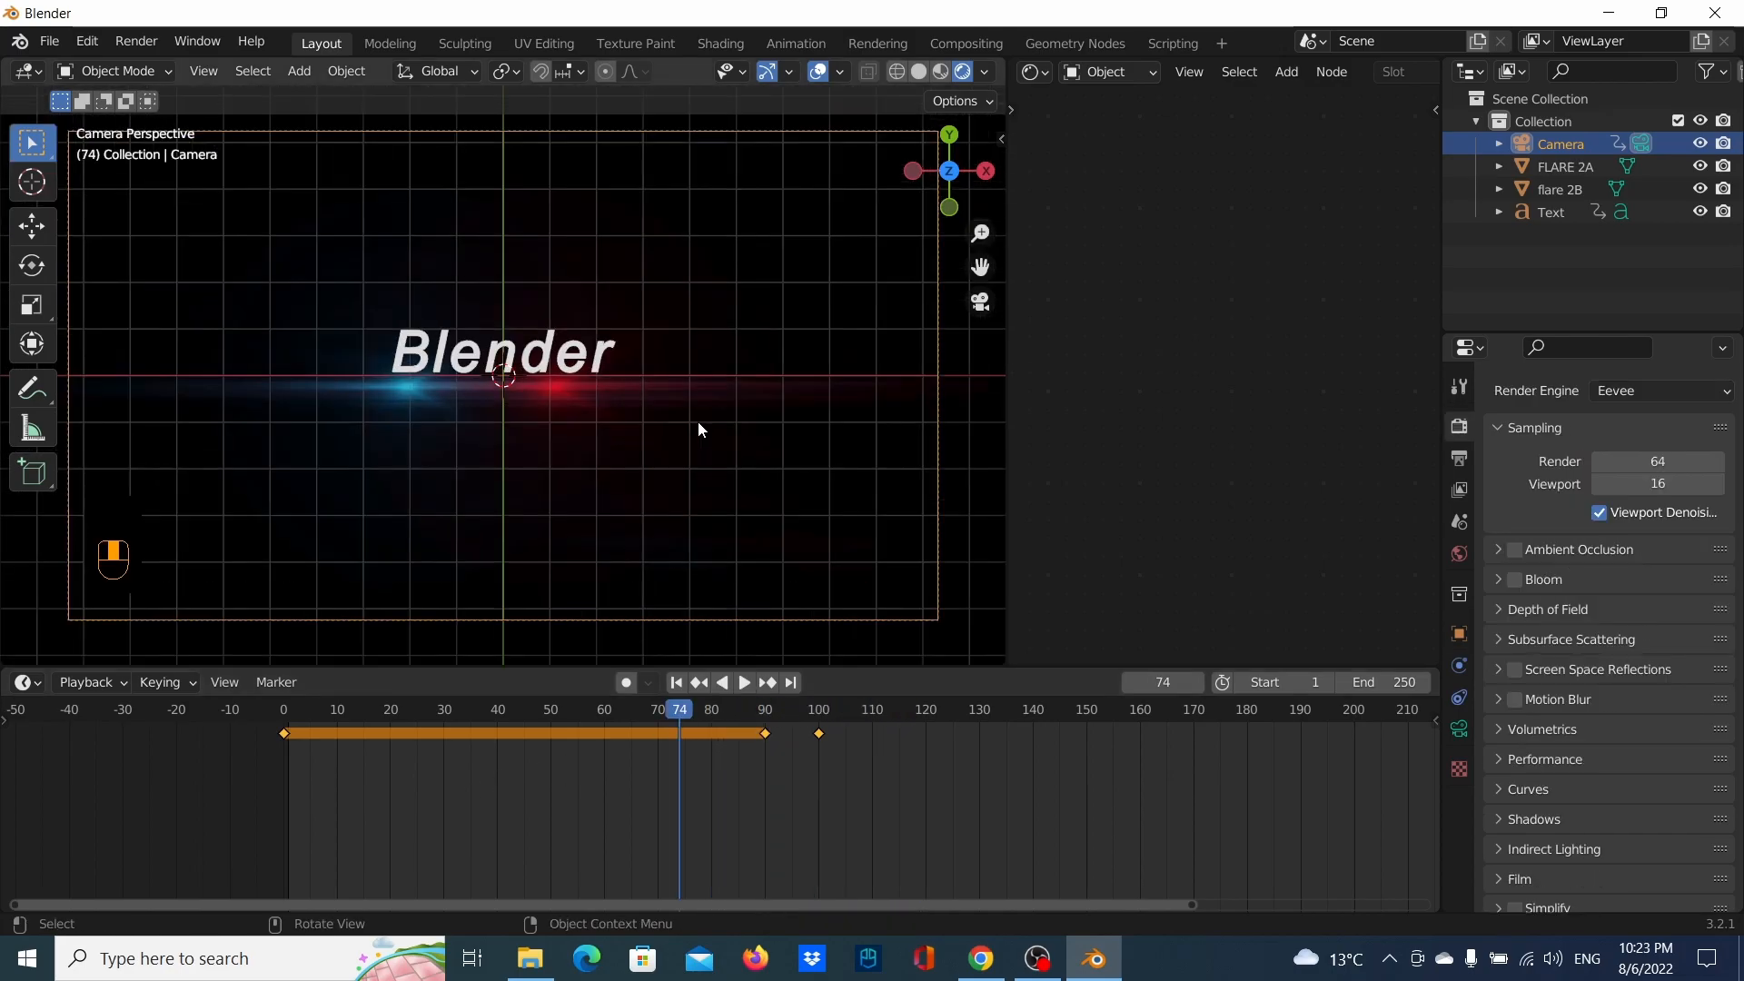
{"action": "scroll", "coordinate": [699, 430], "scroll_direction": "down", "scroll_amount": 1}
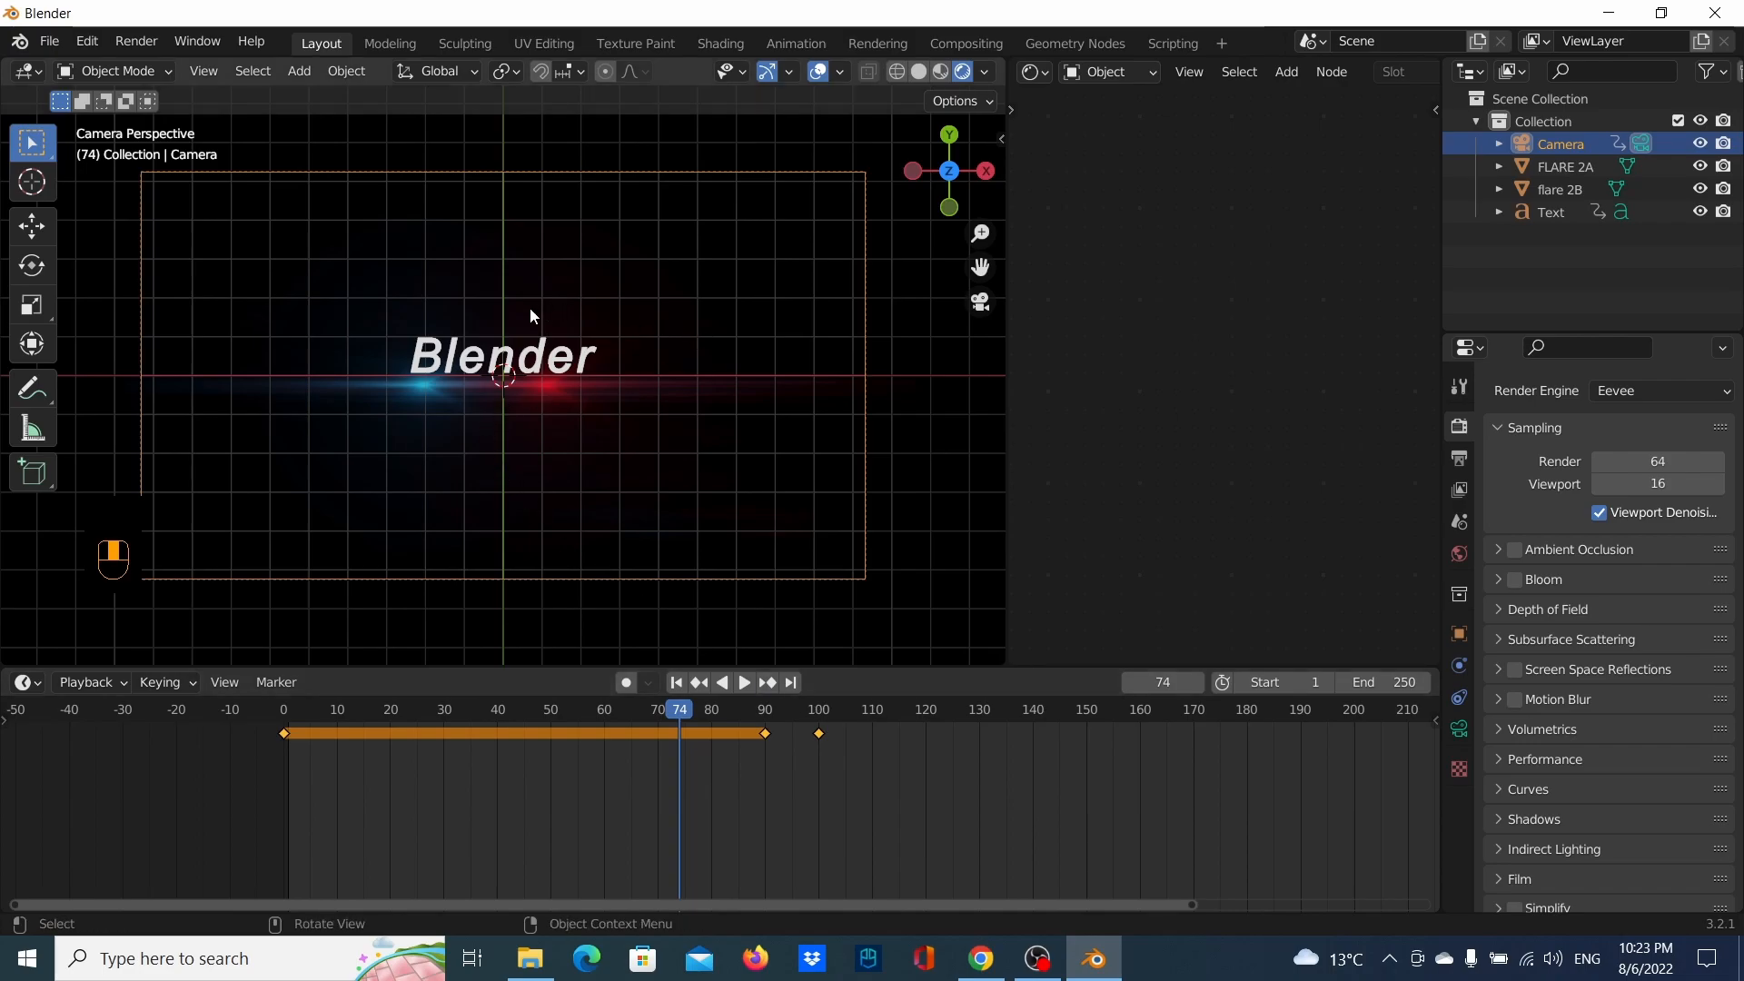
{"action": "scroll", "coordinate": [603, 363], "scroll_direction": "up", "scroll_amount": 1}
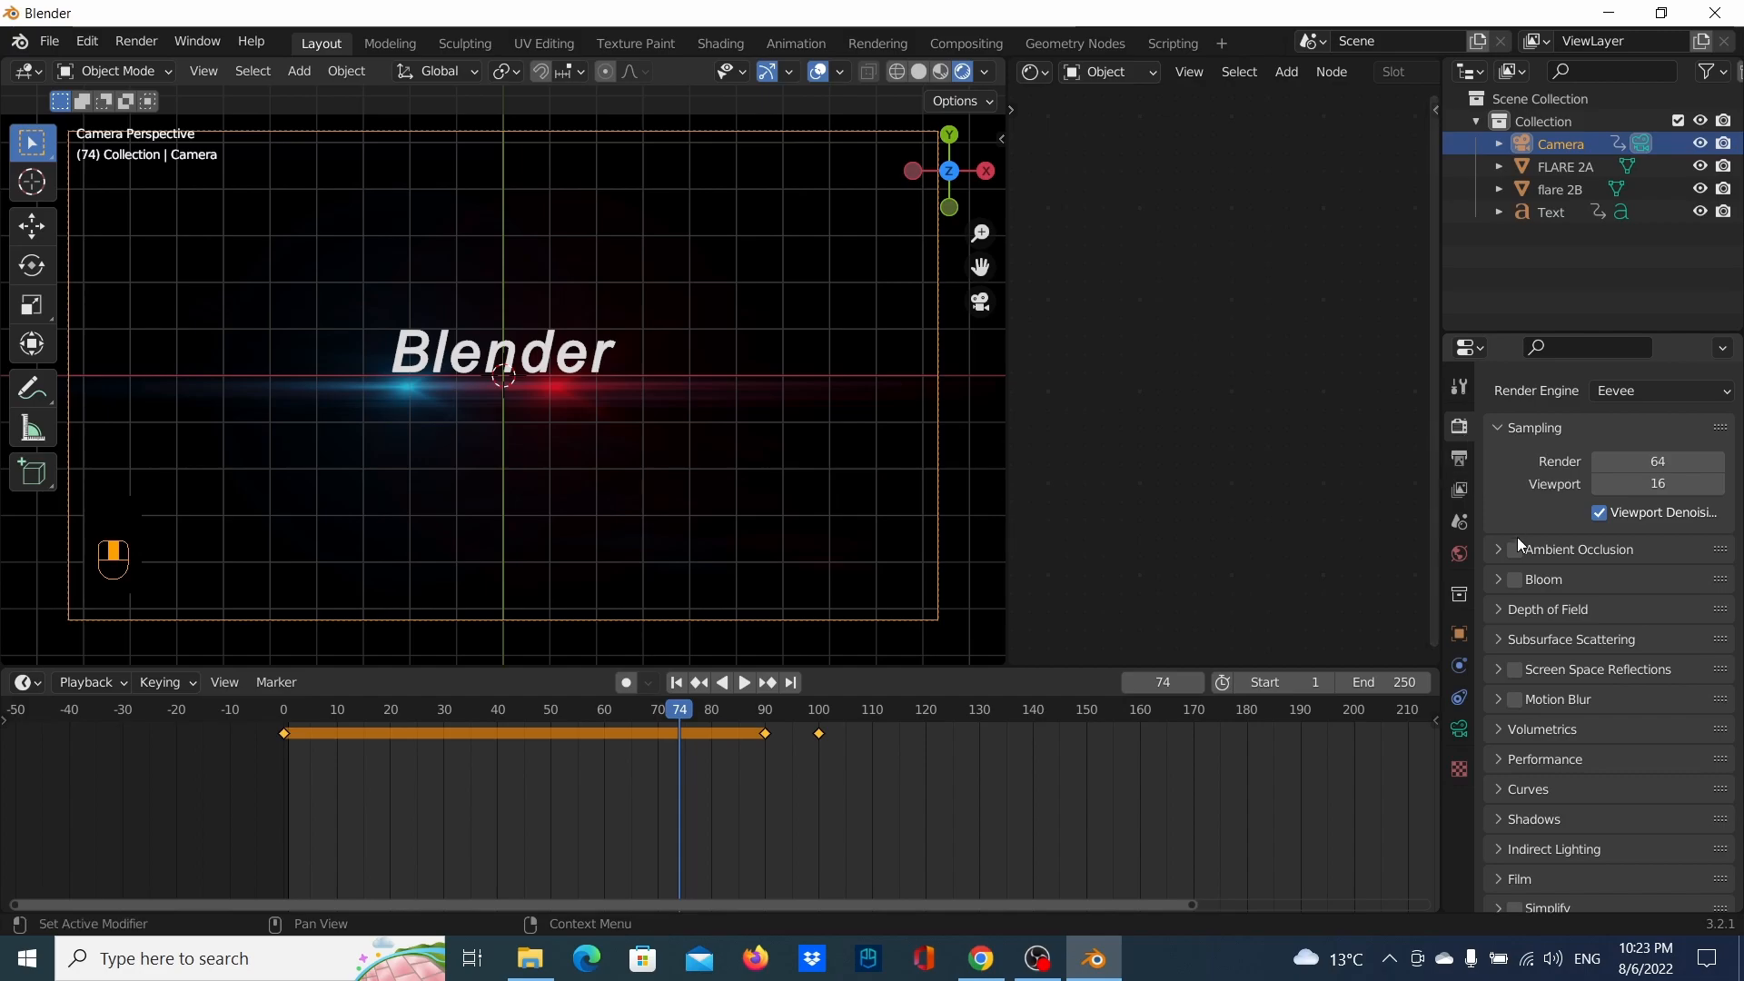
Enable Bloom, Ambient Occlusion, Screen Space Reflections and Motion Blur in the Eevee render settings
{"action": "left_click", "coordinate": [1517, 579]}
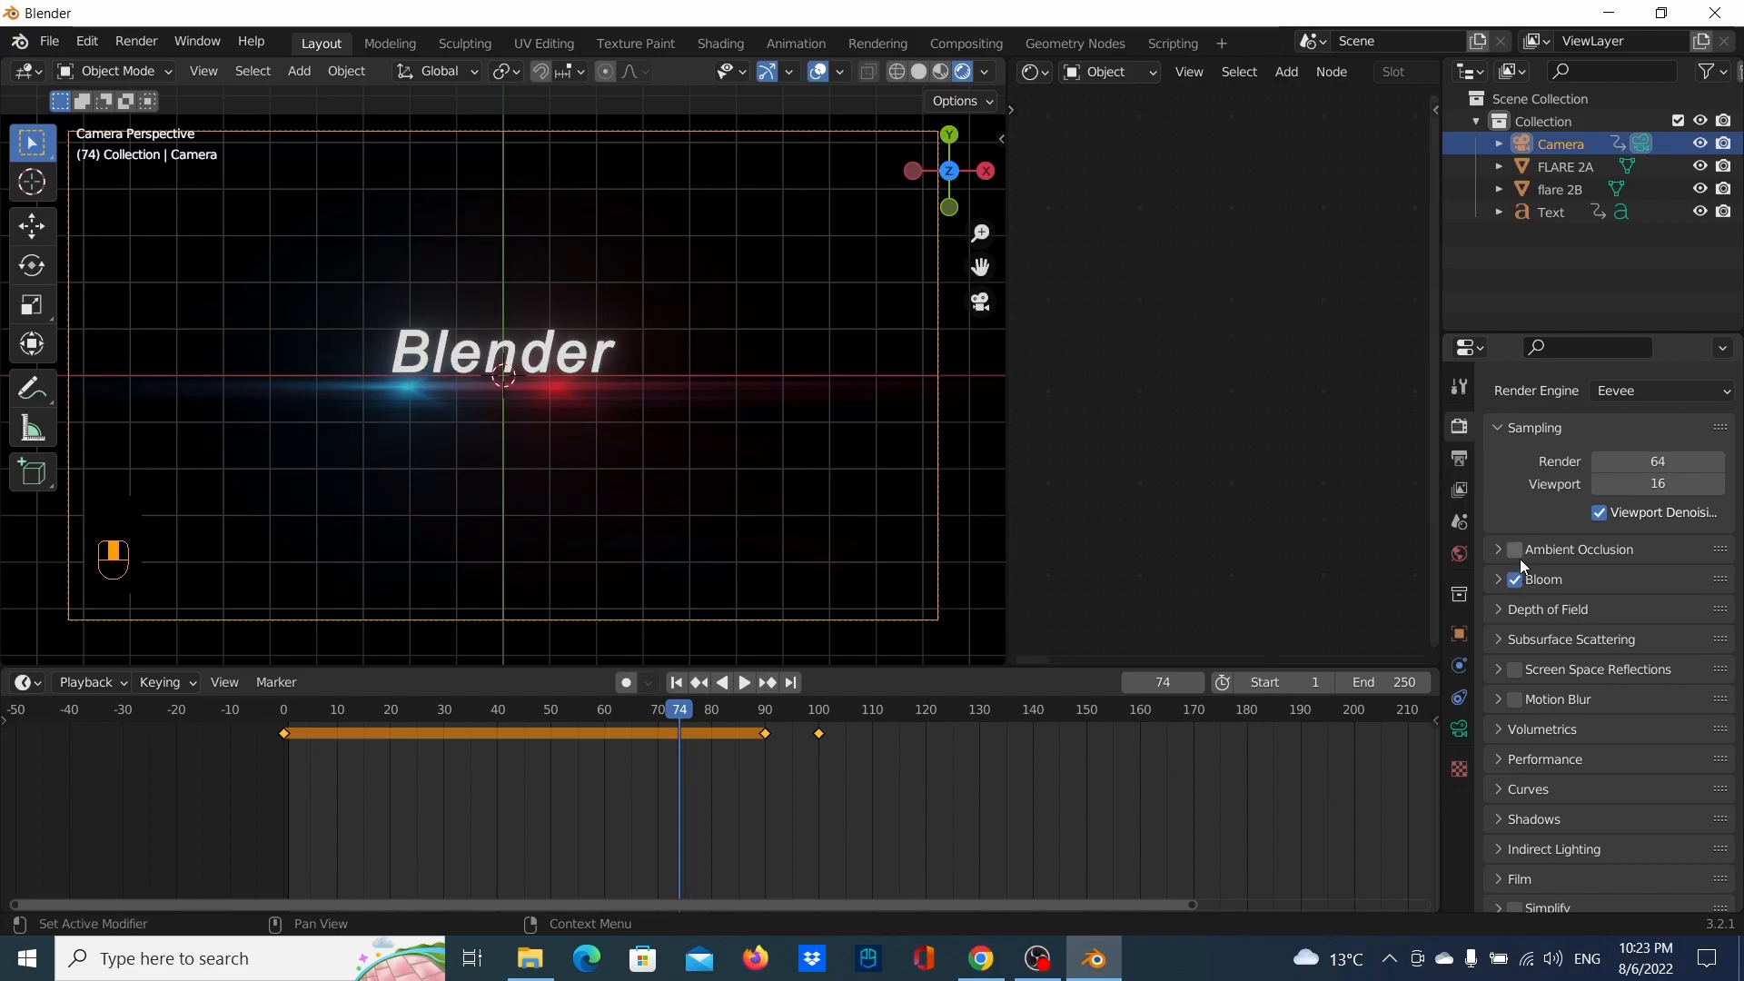
{"action": "left_click", "coordinate": [1517, 550]}
{"action": "left_click", "coordinate": [1517, 702]}
{"action": "scroll", "coordinate": [1556, 744], "scroll_direction": "down", "scroll_amount": 3}
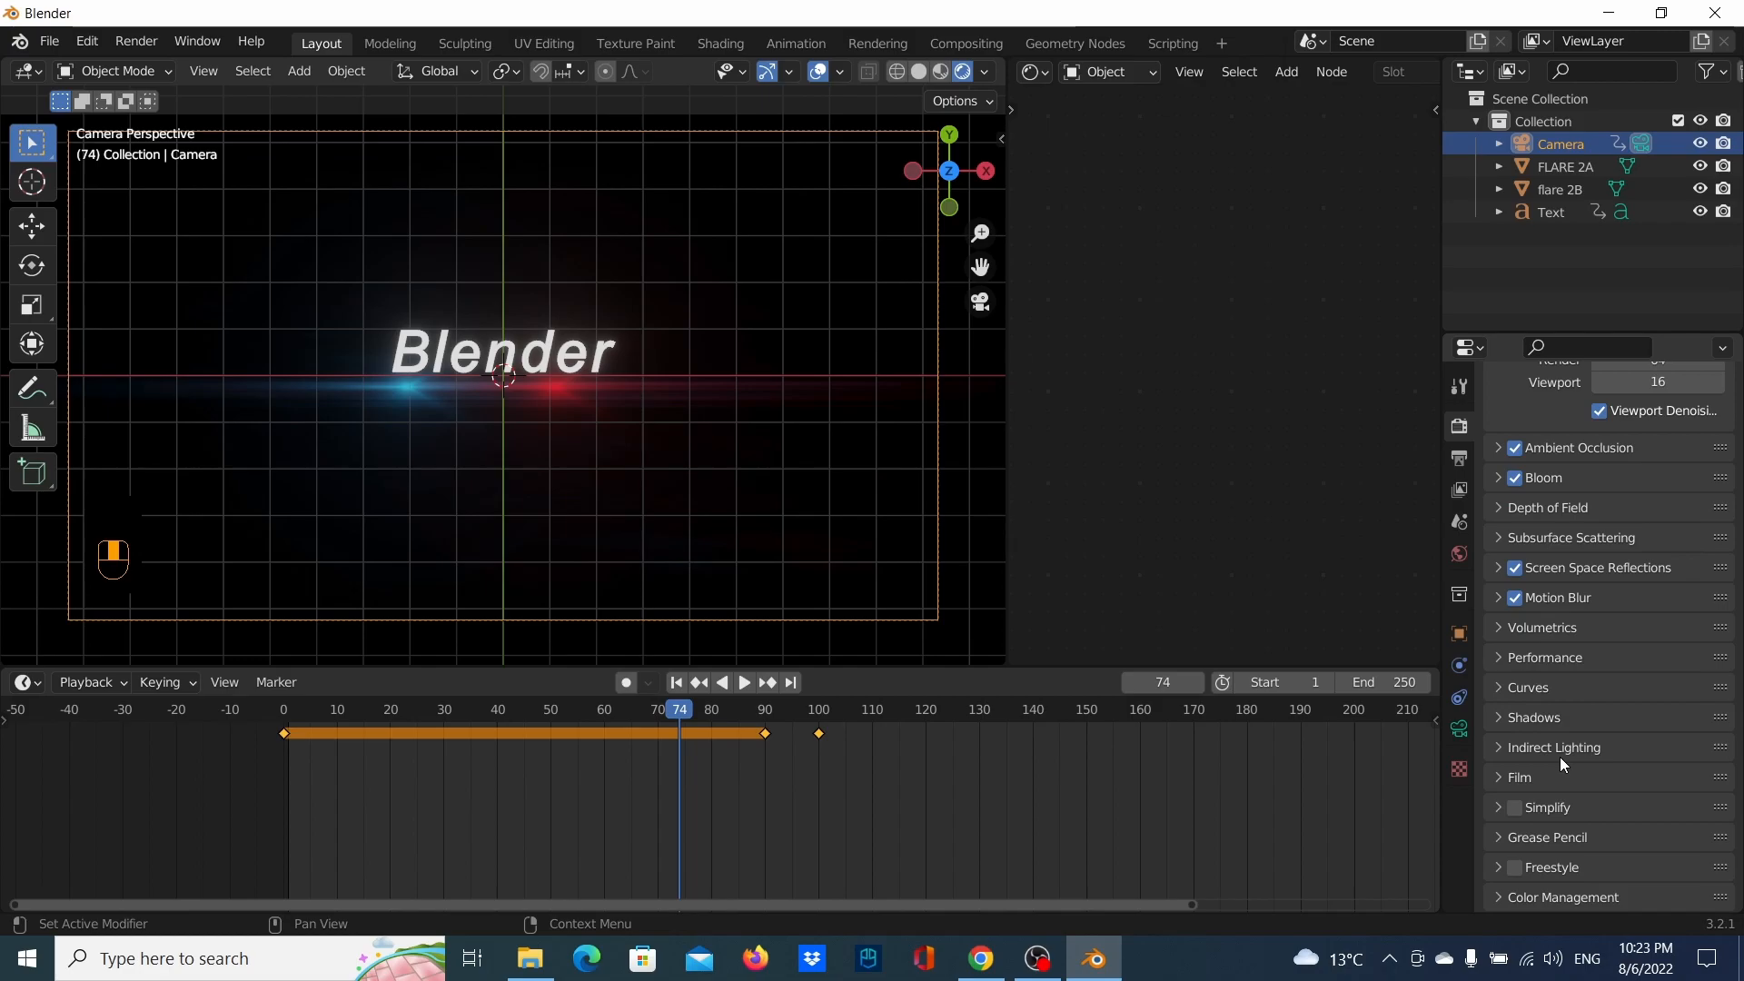
{"action": "scroll", "coordinate": [1561, 695], "scroll_direction": "up", "scroll_amount": 4}
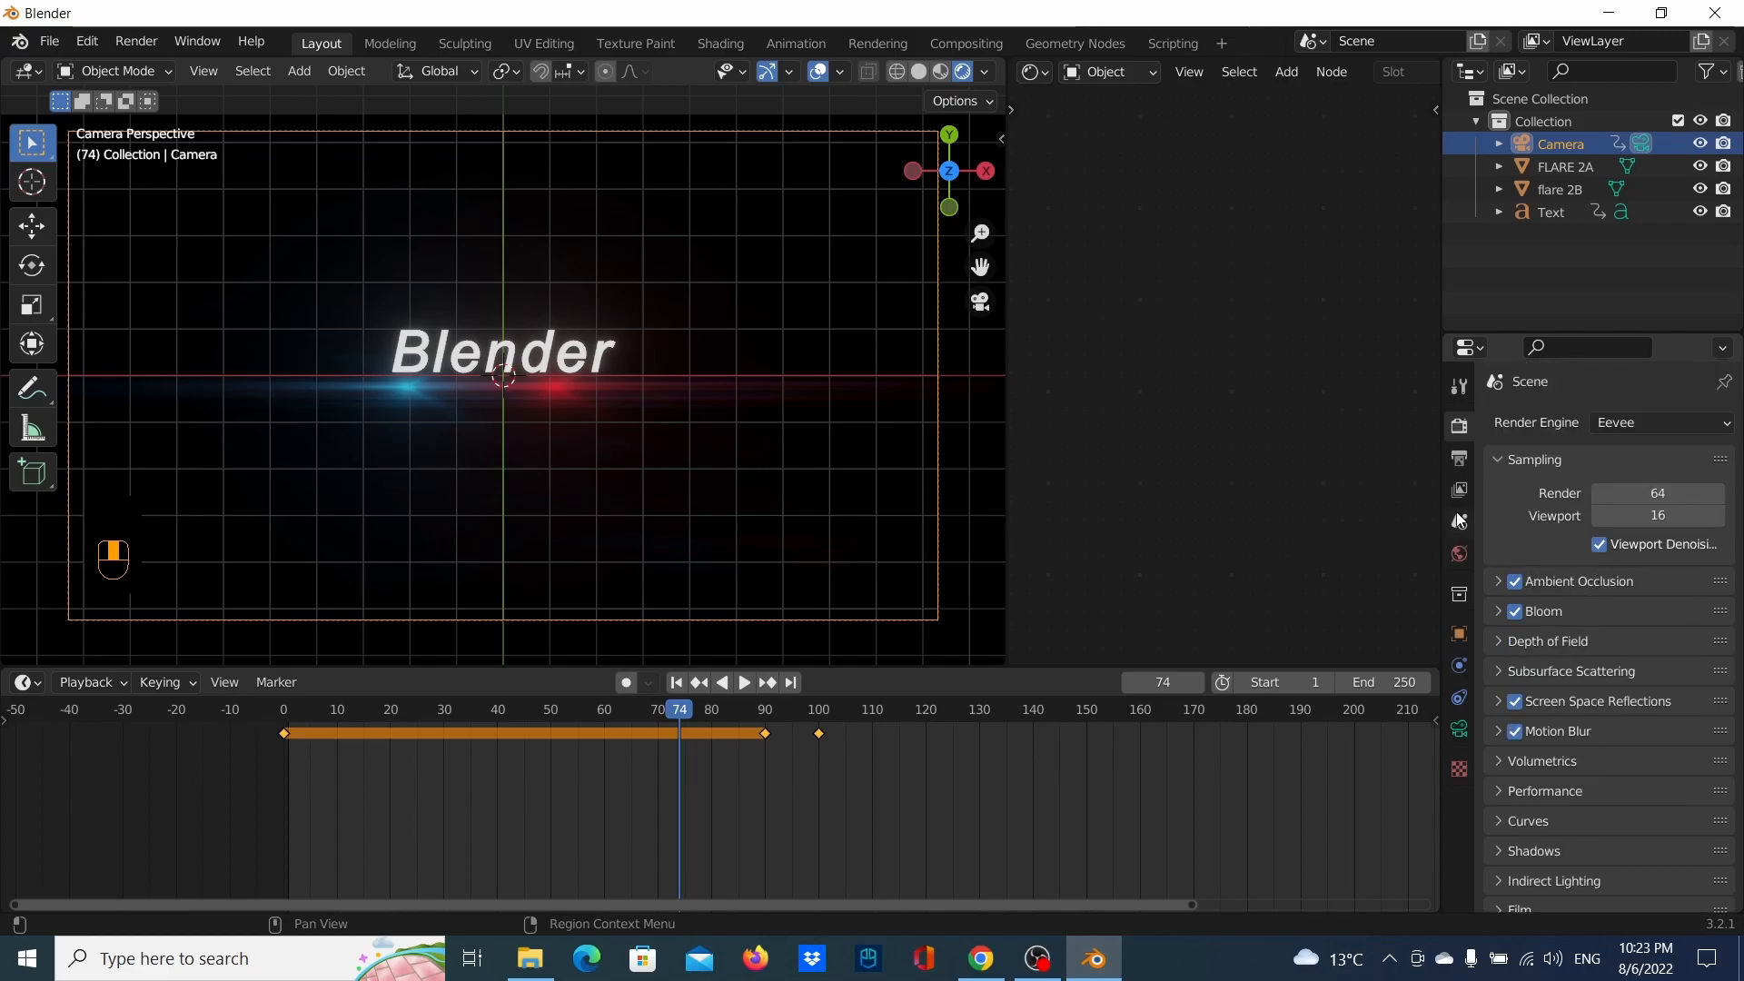
Set the output frame rate to 60 fps
{"action": "left_click", "coordinate": [1461, 465]}
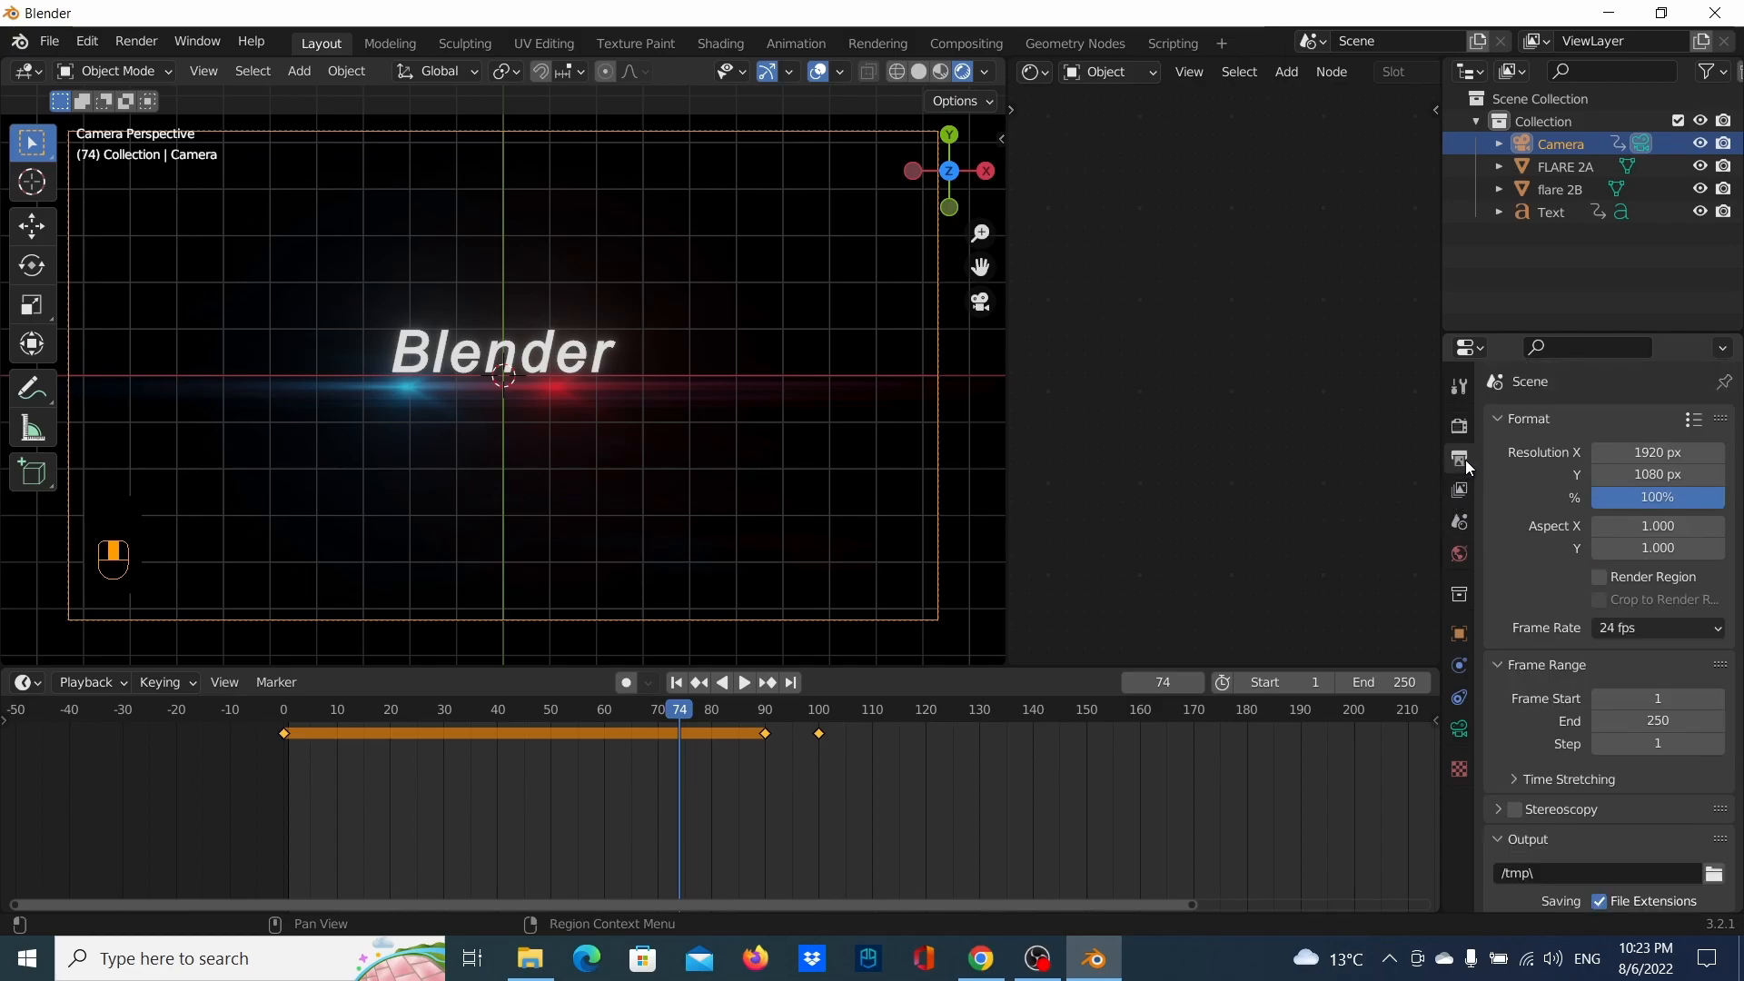
{"action": "scroll", "coordinate": [1662, 548], "scroll_direction": "down", "scroll_amount": 2}
{"action": "left_click", "coordinate": [1646, 563]}
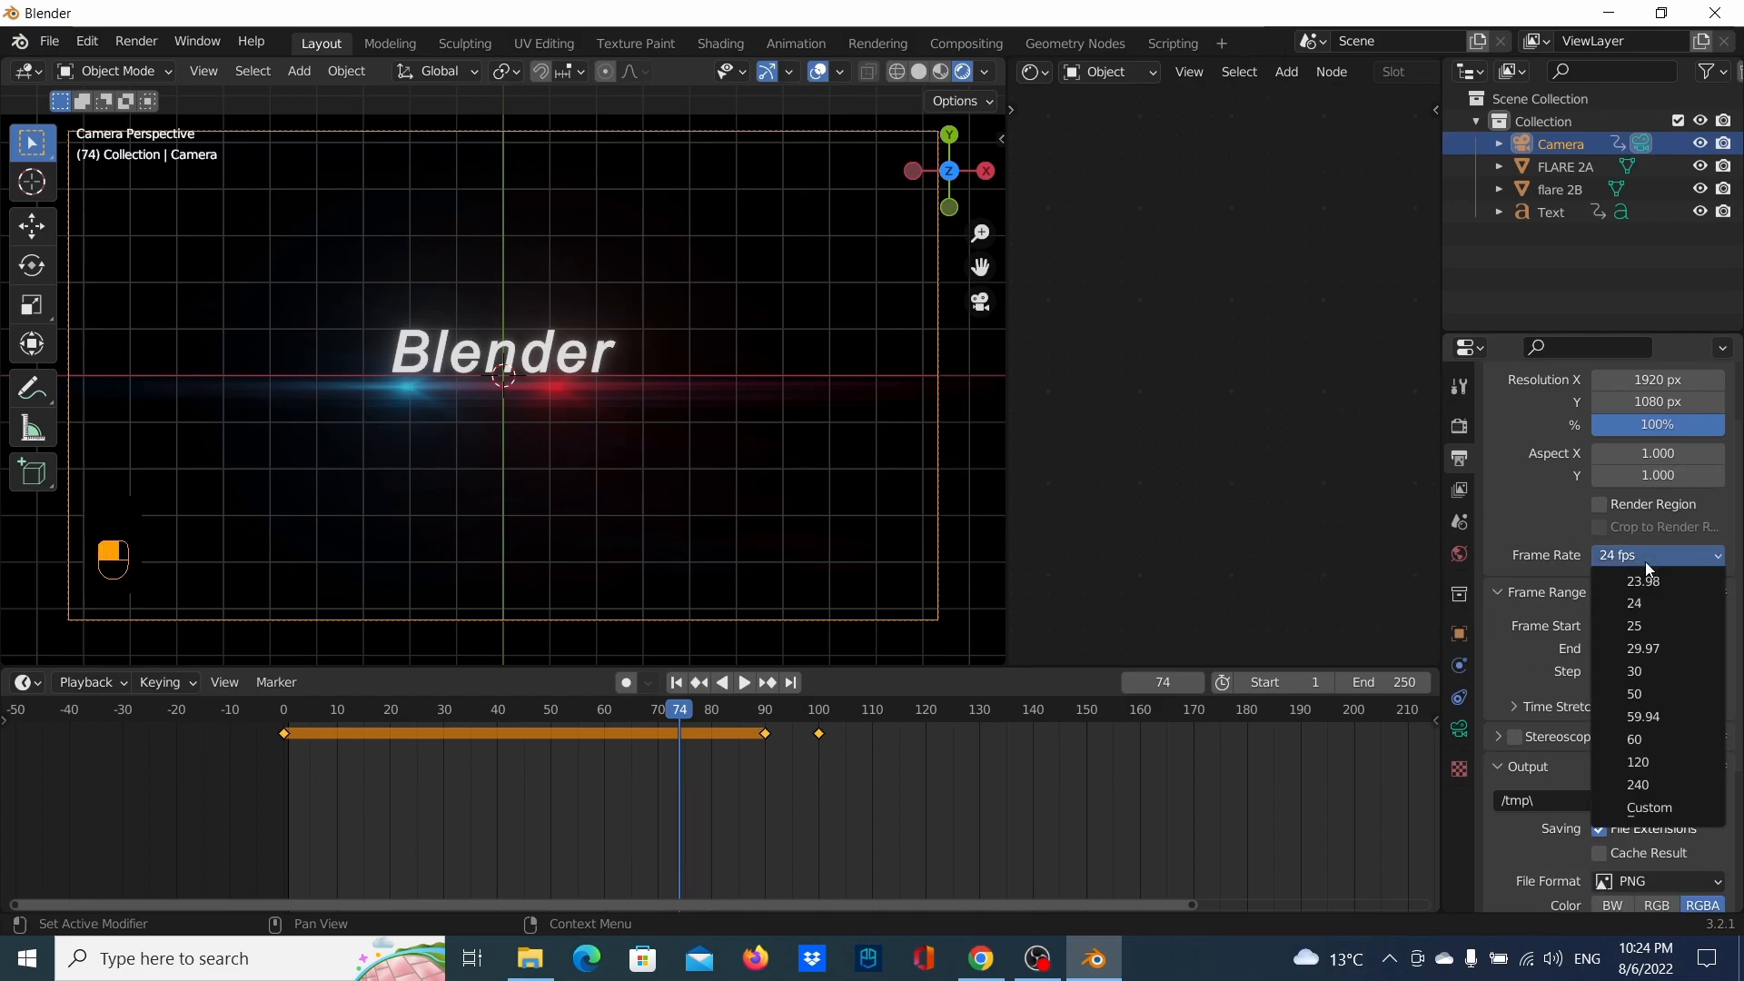
{"action": "left_click", "coordinate": [1648, 738]}
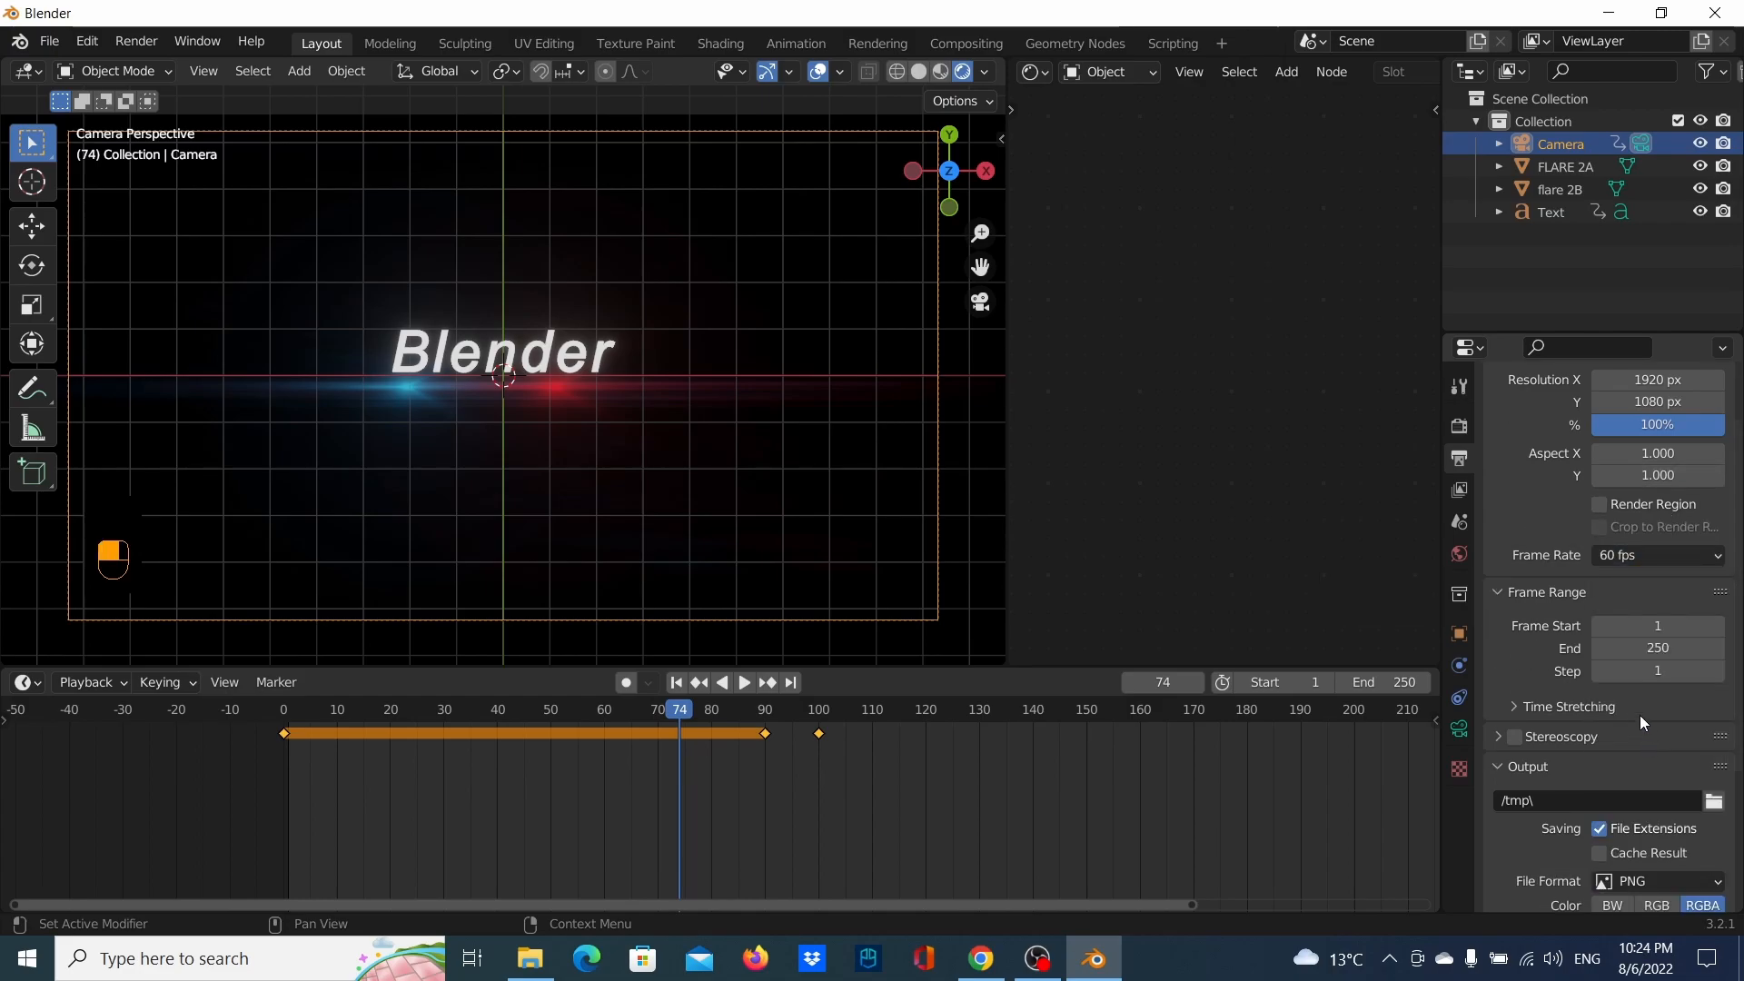
Set the output file format to FFmpeg Video with an MPEG-4 container
{"action": "scroll", "coordinate": [1635, 779], "scroll_direction": "down", "scroll_amount": 3}
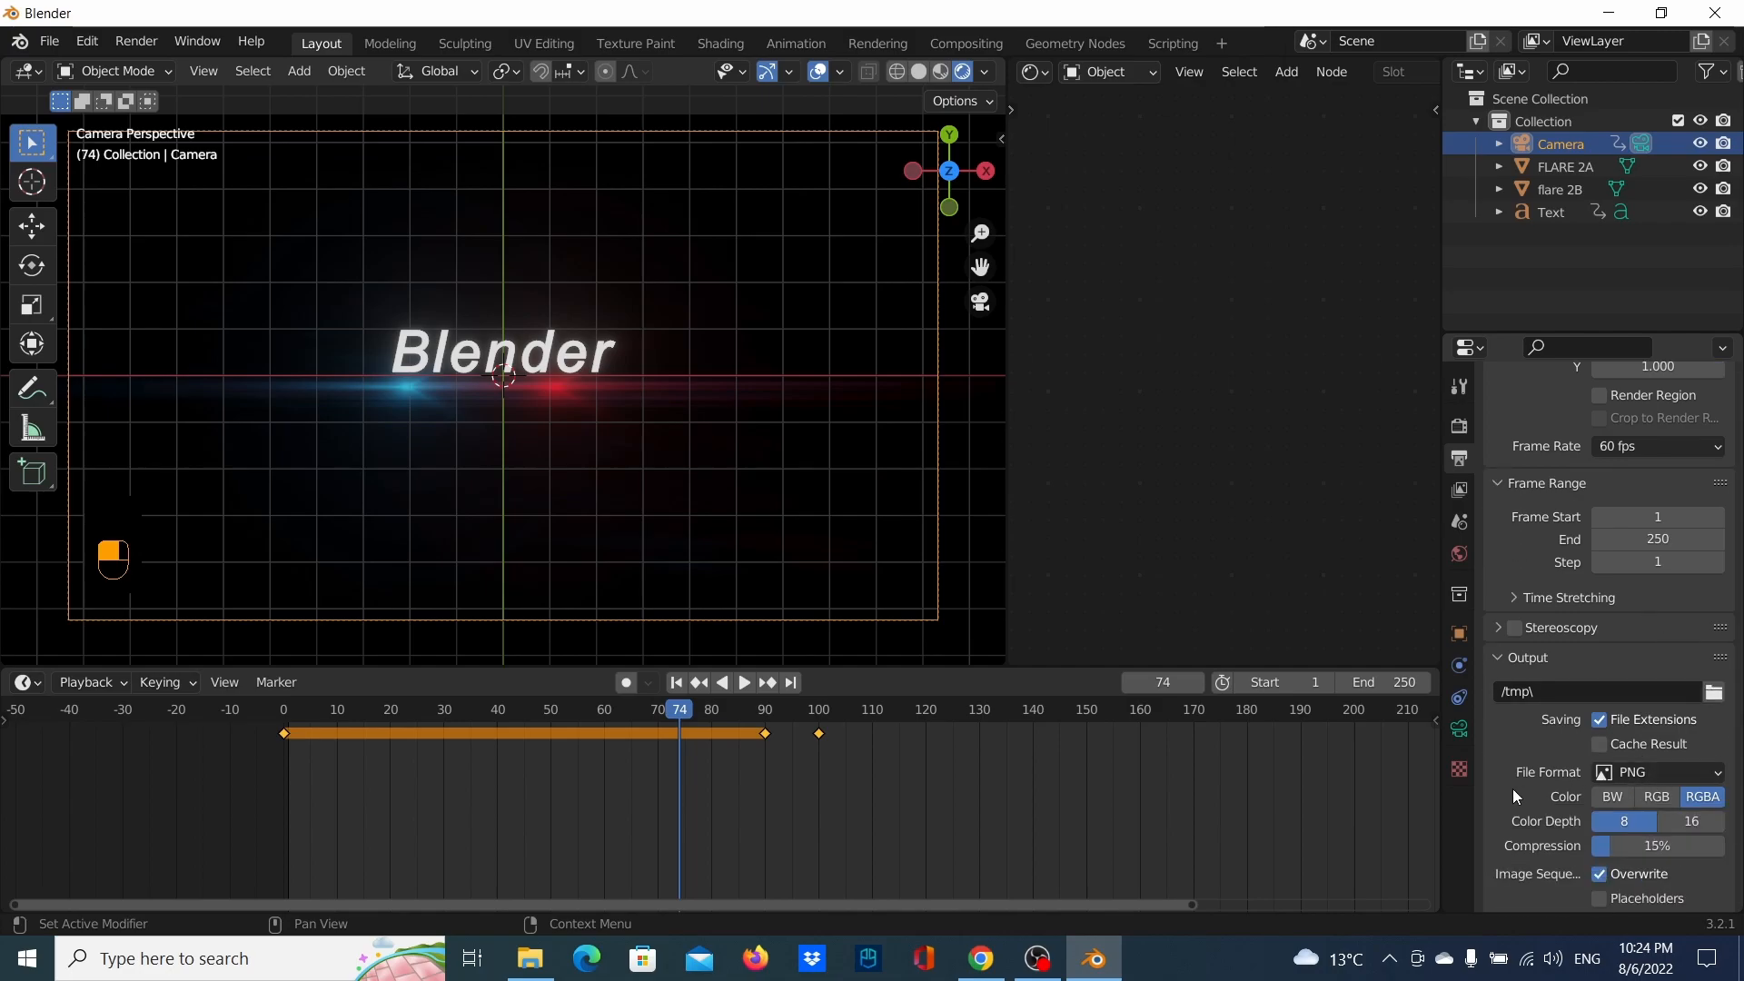
{"action": "left_click", "coordinate": [1619, 777]}
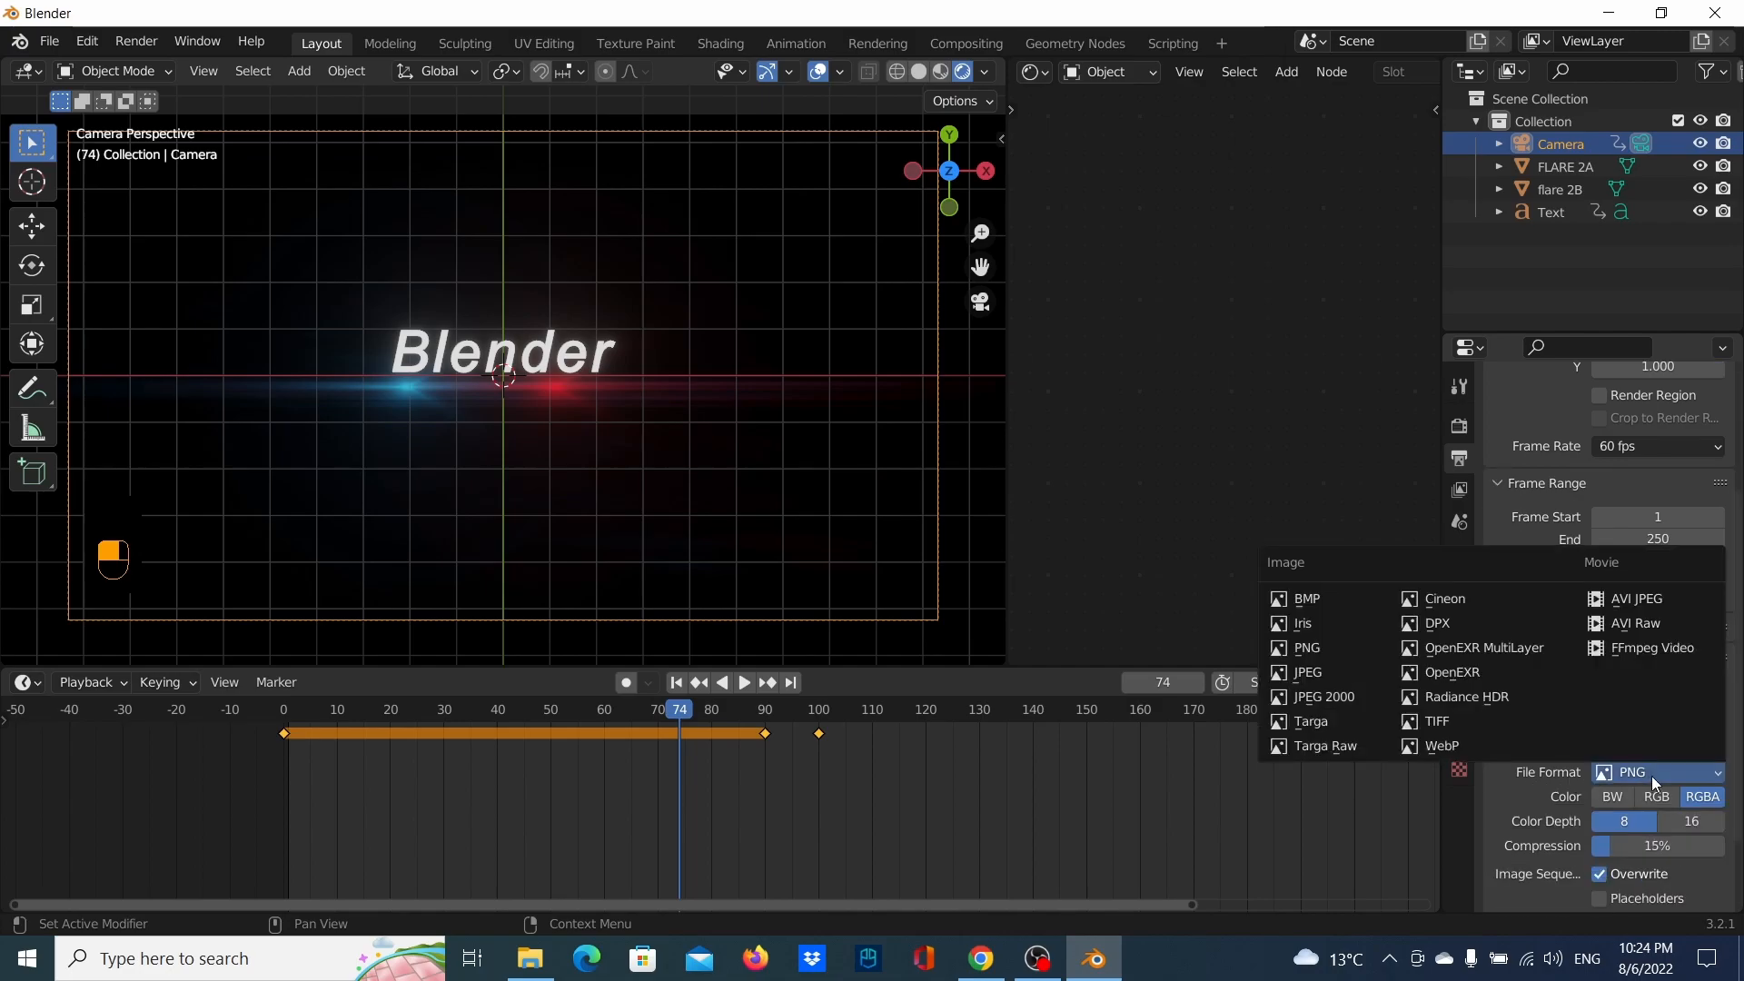
{"action": "left_click", "coordinate": [1638, 648]}
{"action": "scroll", "coordinate": [1664, 740], "scroll_direction": "down", "scroll_amount": 1}
{"action": "left_click", "coordinate": [1571, 834]}
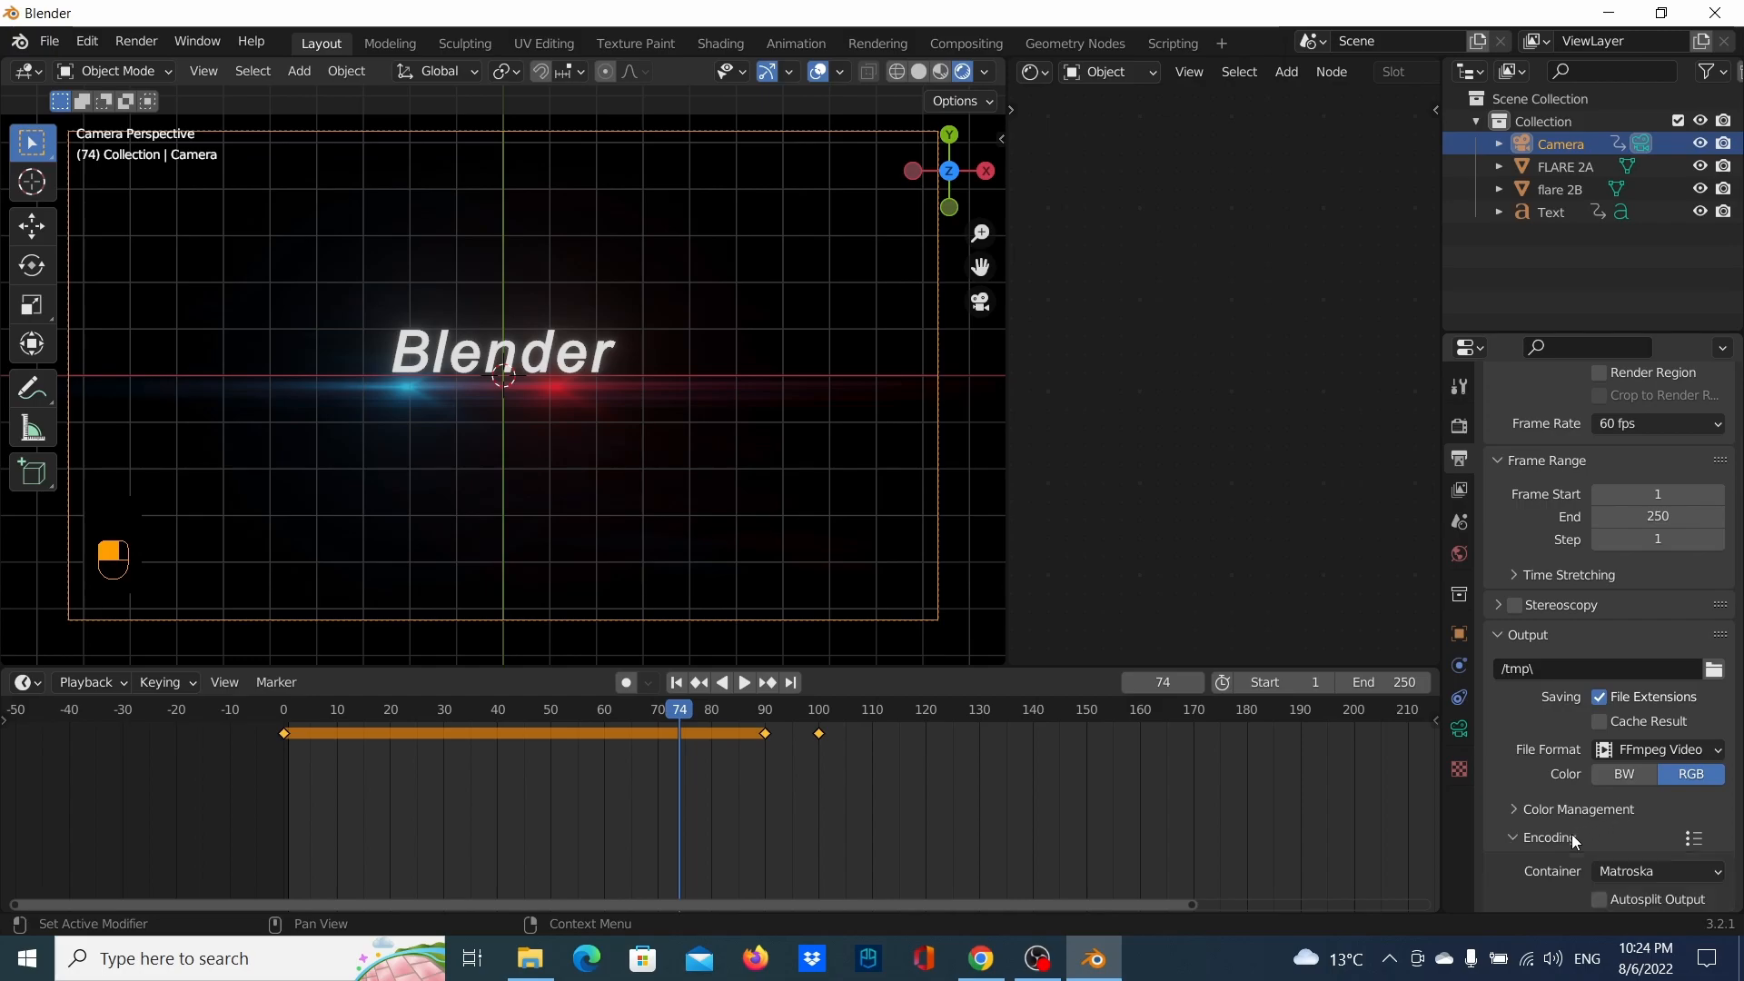
{"action": "scroll", "coordinate": [1571, 834], "scroll_direction": "down", "scroll_amount": 2}
{"action": "left_click", "coordinate": [1655, 795]}
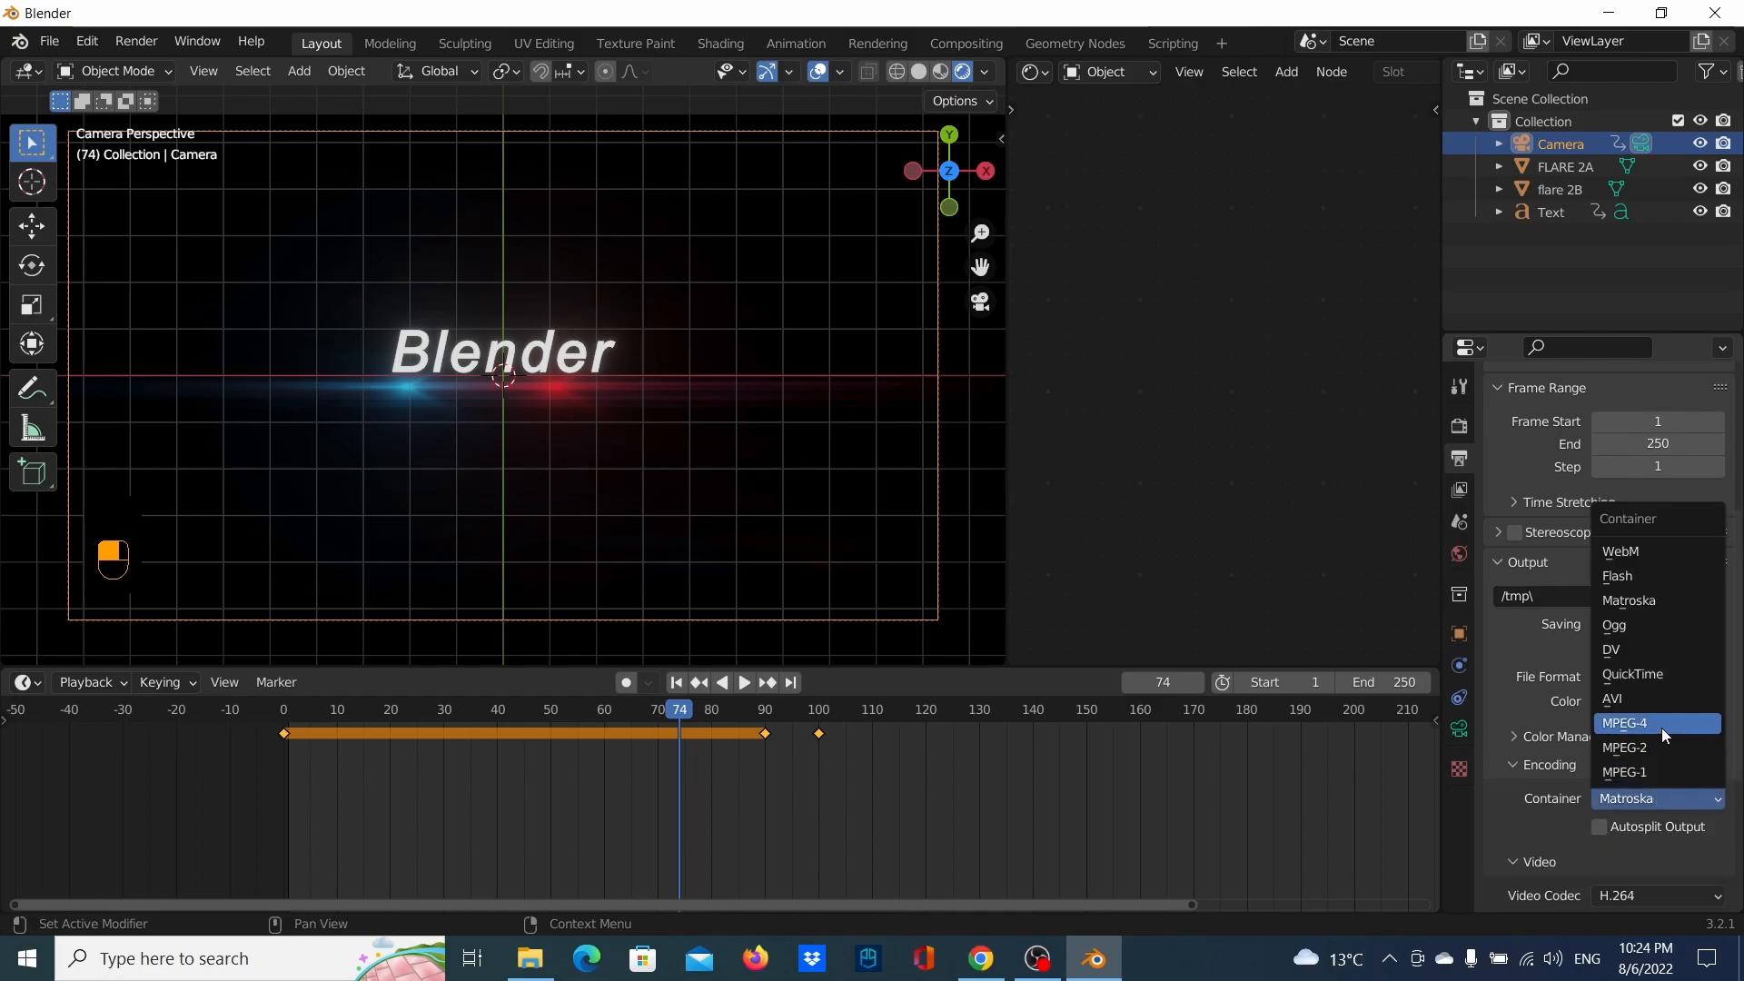
{"action": "left_click", "coordinate": [1661, 728]}
Look over the video encoding's output quality choices, keeping Medium Quality
{"action": "scroll", "coordinate": [1625, 798], "scroll_direction": "down", "scroll_amount": 3}
{"action": "left_click", "coordinate": [1635, 815]}
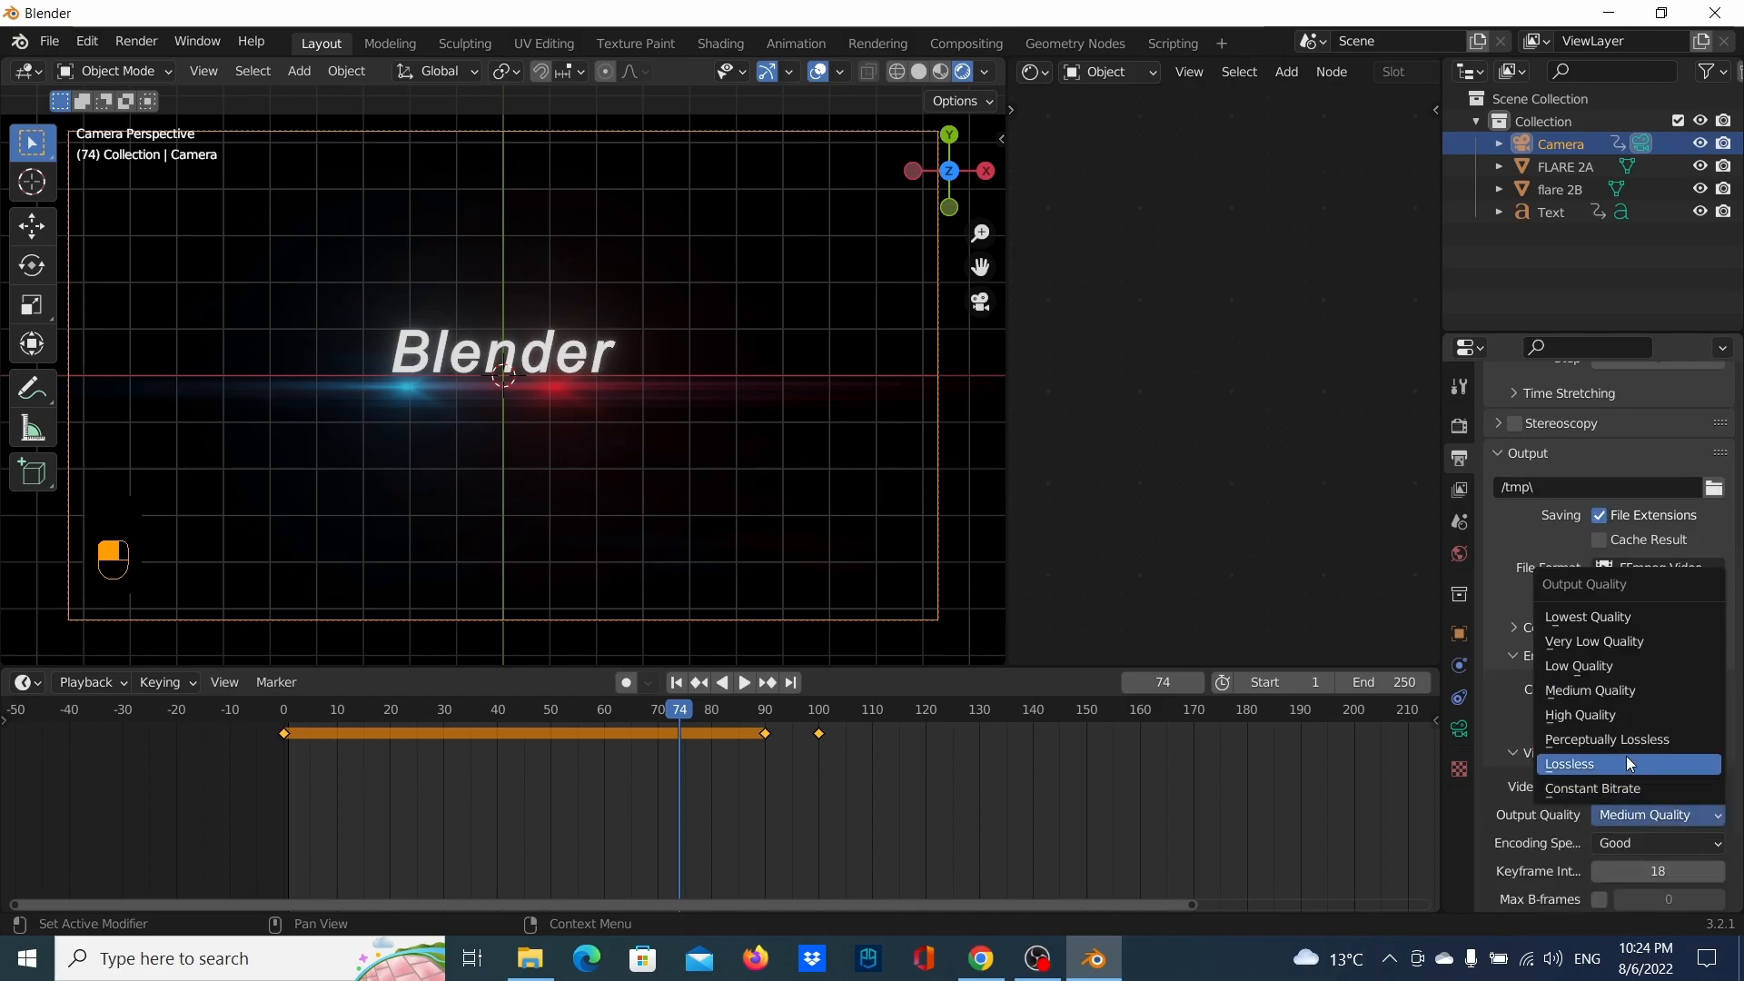
{"action": "left_click", "coordinate": [1631, 817]}
{"action": "scroll", "coordinate": [1630, 812], "scroll_direction": "down", "scroll_amount": 4}
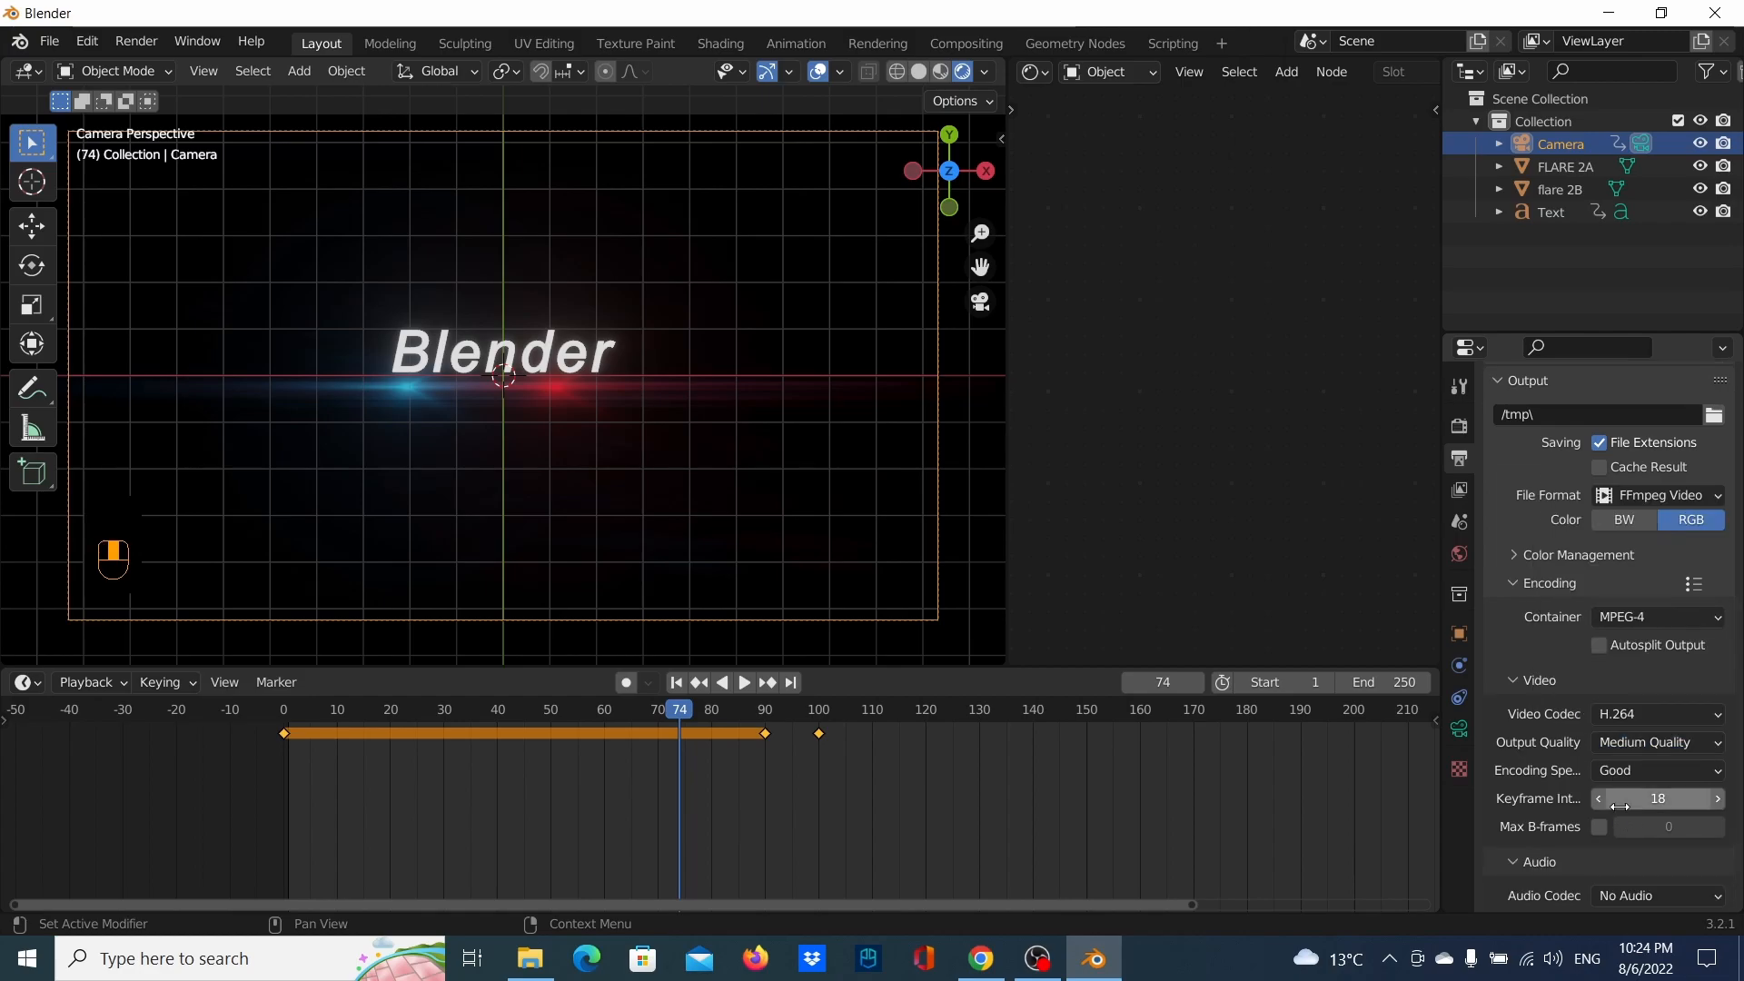
{"action": "left_click", "coordinate": [1686, 675]}
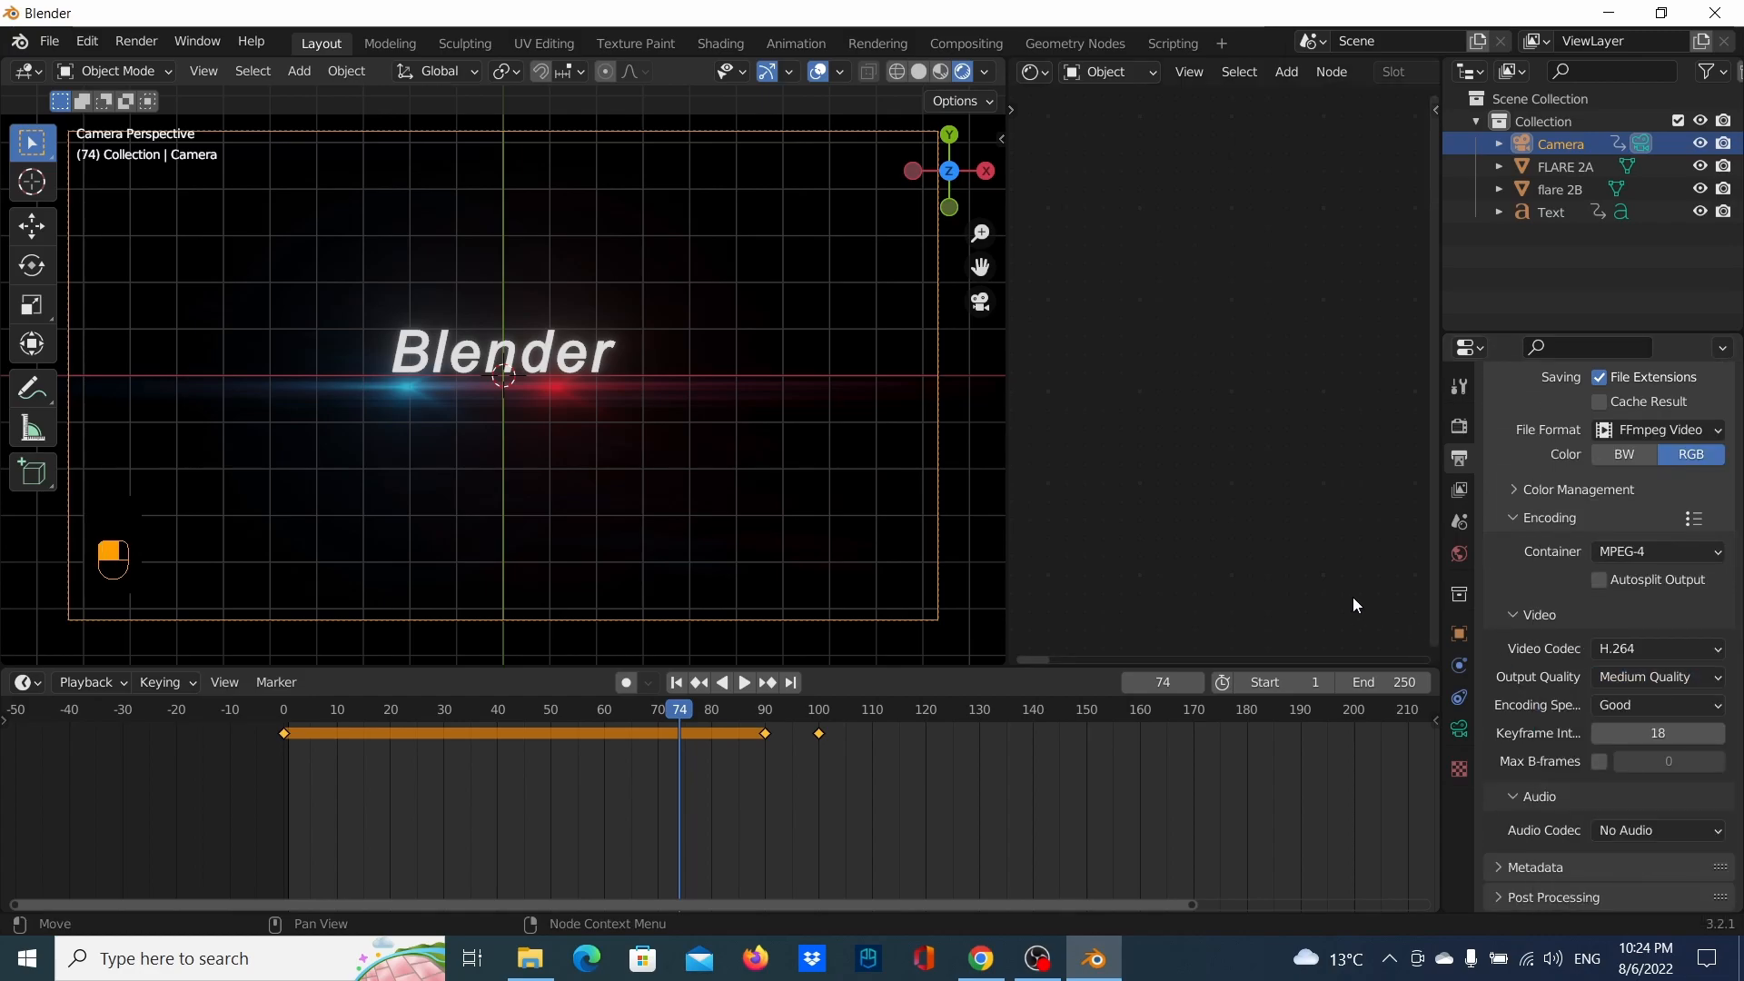
Return to frame 0 and run through the timeline to review the text and flare animation in the camera view
{"action": "scroll", "coordinate": [719, 369], "scroll_direction": "up", "scroll_amount": 1}
{"action": "scroll", "coordinate": [646, 320], "scroll_direction": "up", "scroll_amount": 3}
{"action": "scroll", "coordinate": [643, 323], "scroll_direction": "down", "scroll_amount": 6}
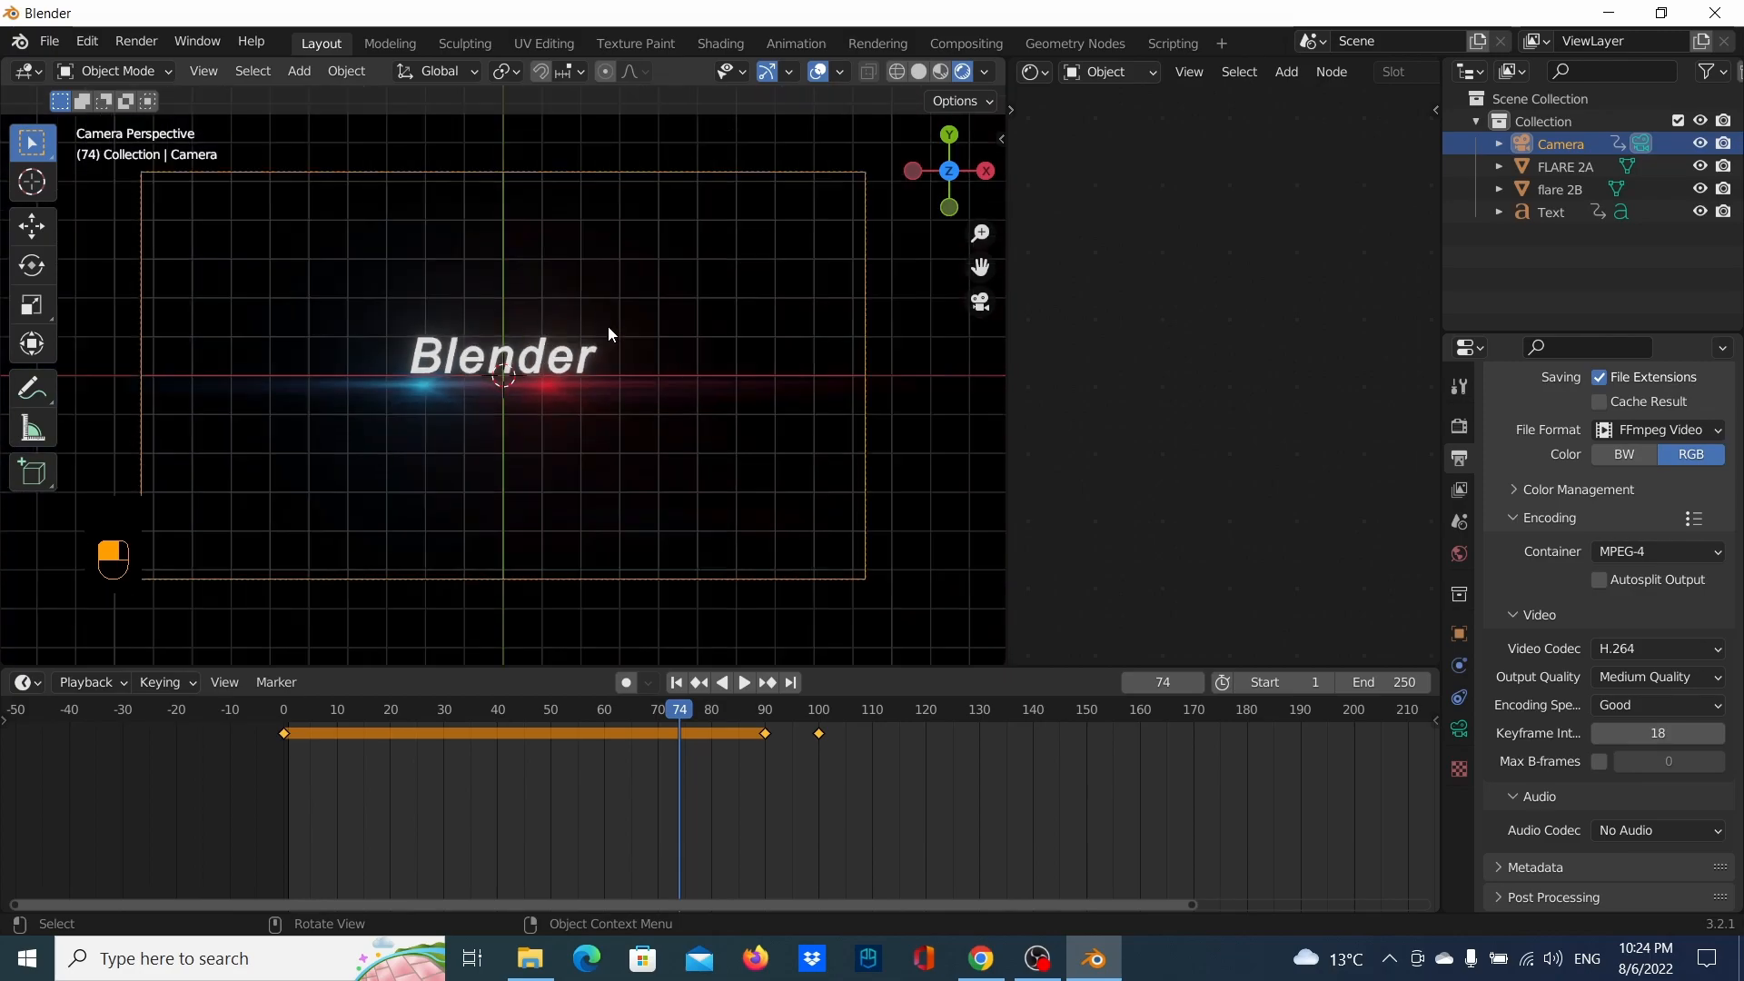
{"action": "left_click_drag", "start_coordinate": [518, 714], "coordinate": [282, 662]}
{"action": "scroll", "coordinate": [447, 440], "scroll_direction": "up", "scroll_amount": 3}
{"action": "scroll", "coordinate": [733, 646], "scroll_direction": "down", "scroll_amount": 3}
{"action": "left_click", "coordinate": [713, 718]}
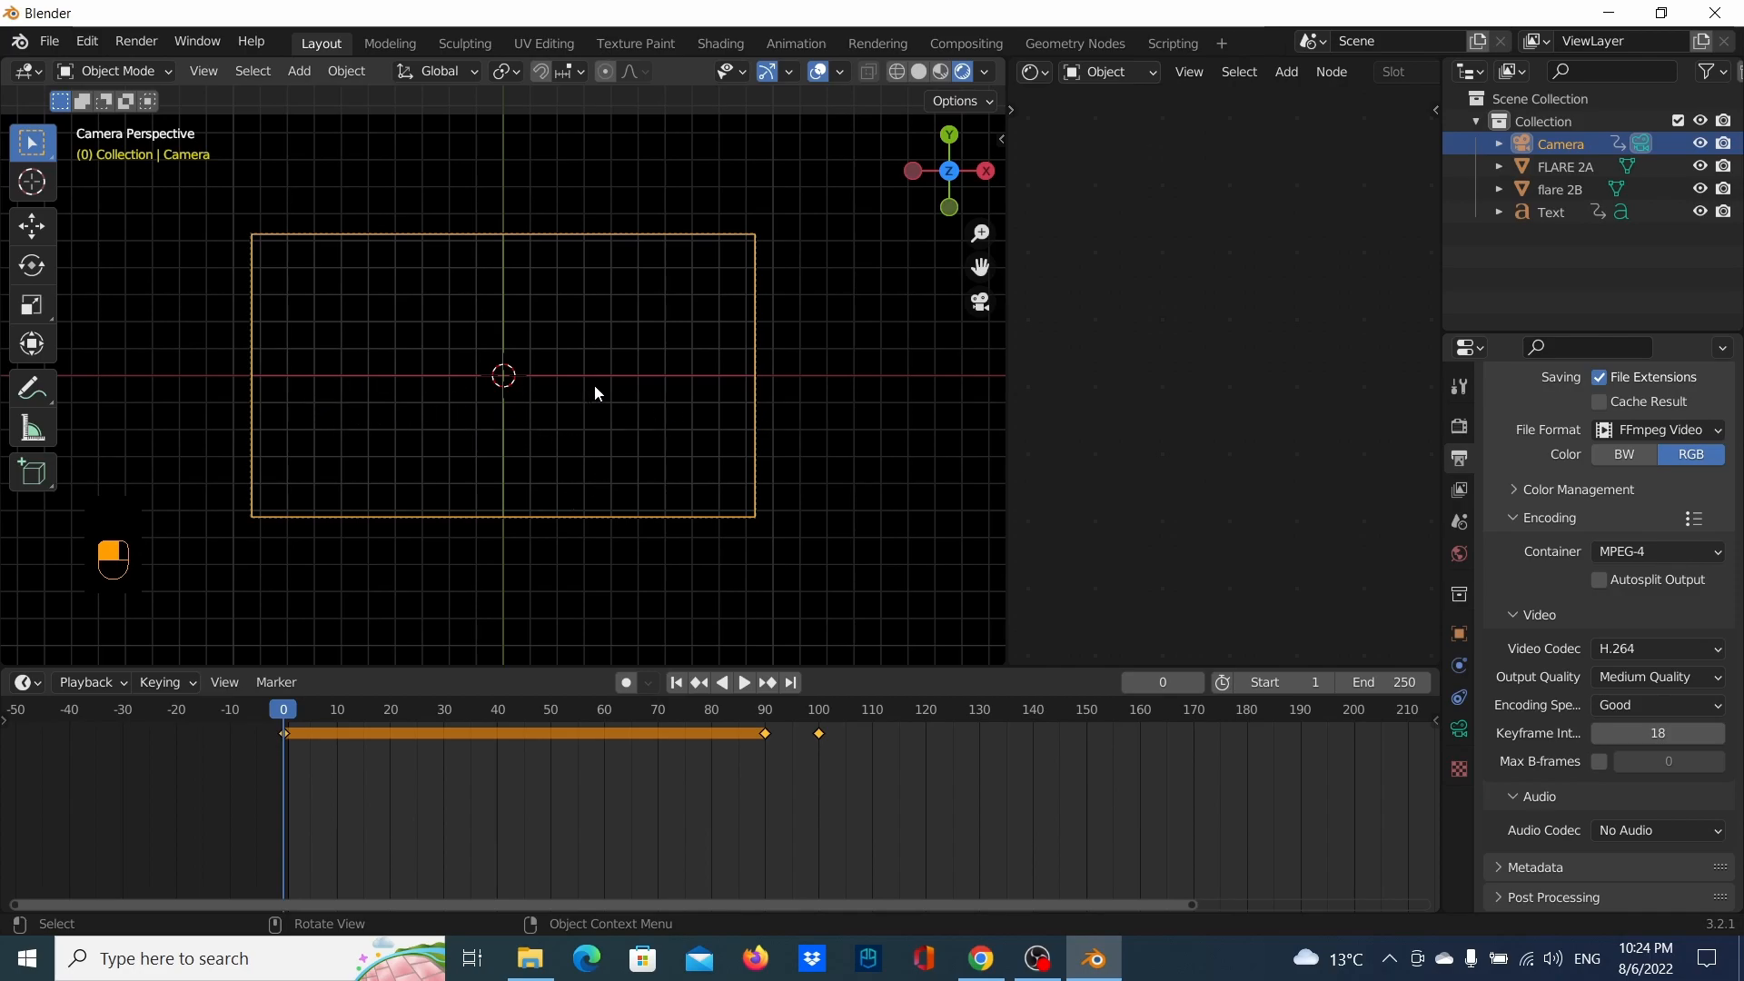
{"action": "scroll", "coordinate": [594, 384], "scroll_direction": "up", "scroll_amount": 1}
{"action": "scroll", "coordinate": [594, 384], "scroll_direction": "down", "scroll_amount": 2}
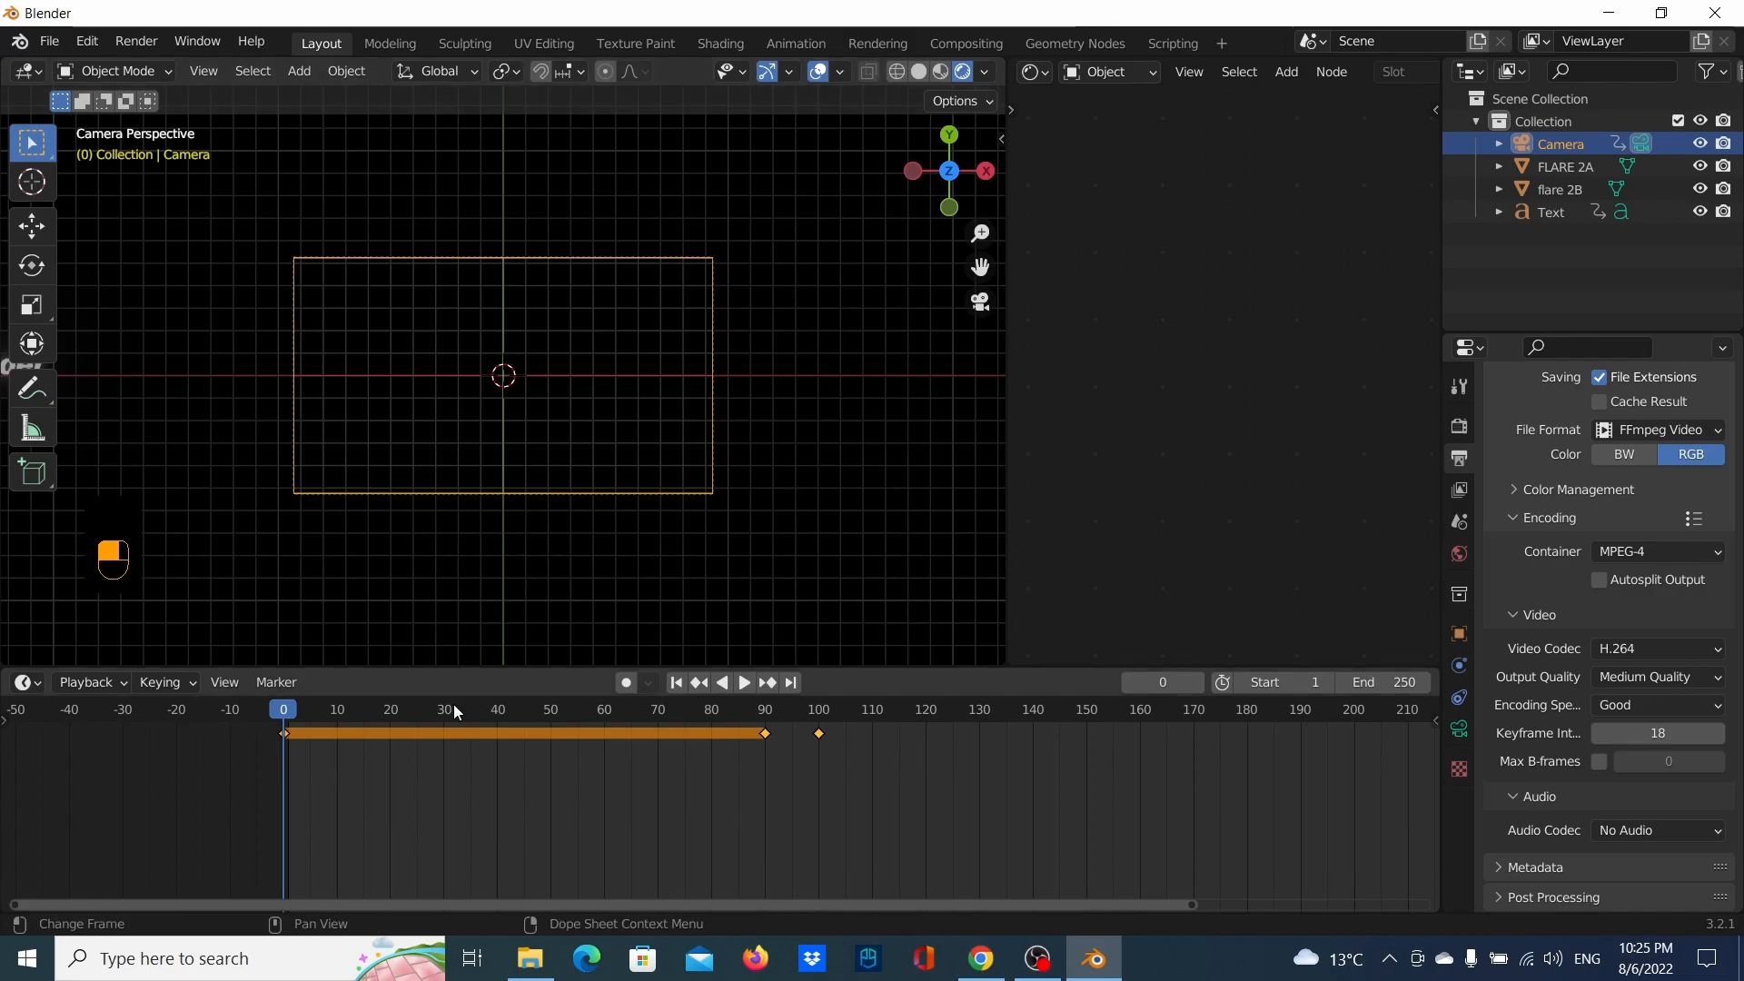
{"action": "left_click_drag", "start_coordinate": [454, 705], "coordinate": [585, 672]}
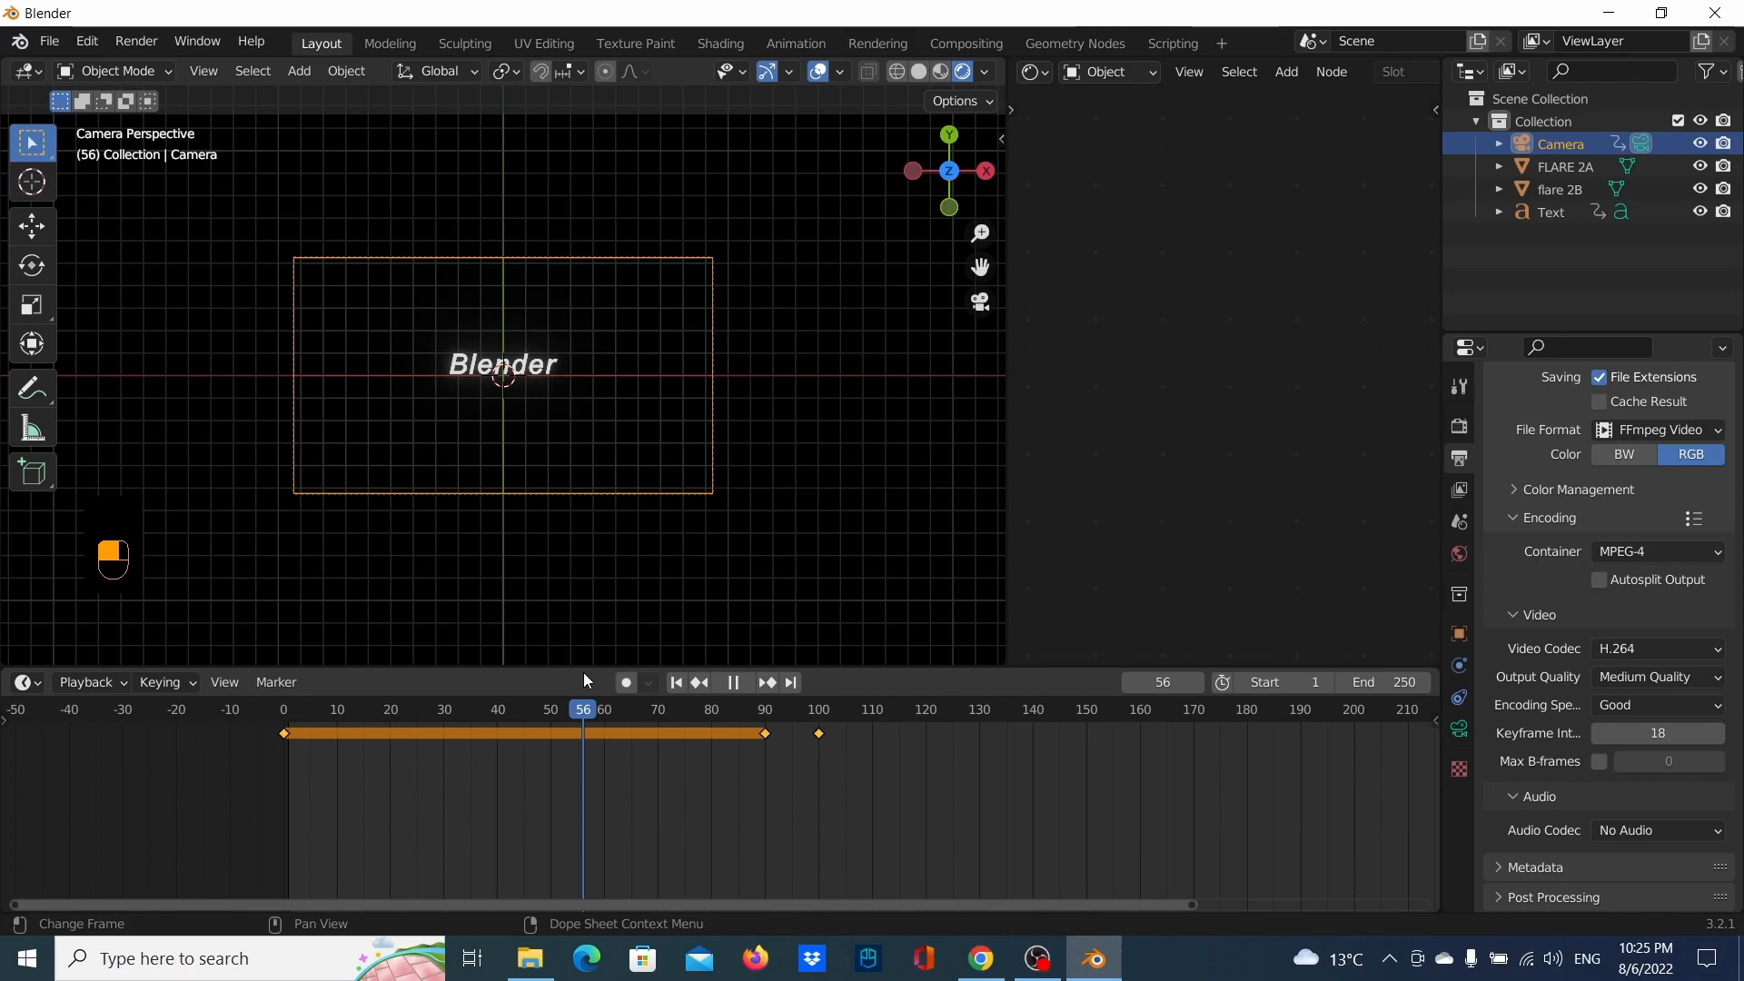